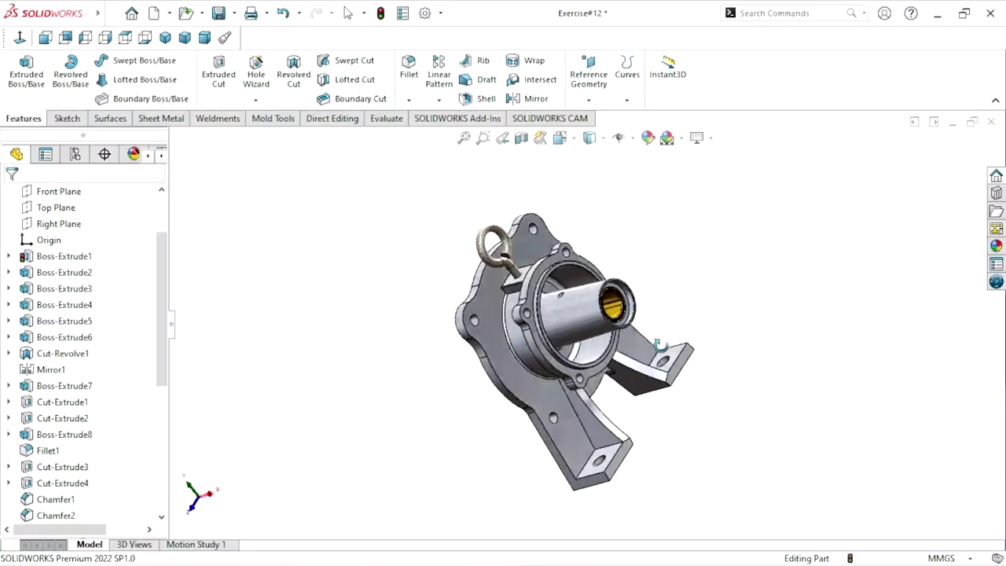
# Step: Inspect the finished pump cover in isometric view, then start a new part and select its Right Plane
pyautogui.moveTo(496, 386)
pyautogui.mouseDown(button='middle')
pyautogui.moveTo(493, 336)
pyautogui.moveTo(586, 319)
pyautogui.moveTo(730, 369)
pyautogui.moveTo(455, 323)
pyautogui.moveTo(431, 234)
pyautogui.moveTo(537, 433)
pyautogui.moveTo(548, 232)
pyautogui.moveTo(550, 247)
pyautogui.moveTo(694, 391)
pyautogui.moveTo(638, 438)
pyautogui.moveTo(779, 399)
pyautogui.moveTo(615, 425)
pyautogui.moveTo(611, 322)
pyautogui.moveTo(454, 404)
pyautogui.moveTo(391, 288)
pyautogui.moveTo(519, 338)
pyautogui.moveTo(665, 465)
pyautogui.moveTo(516, 431)
pyautogui.moveTo(659, 508)
pyautogui.moveTo(643, 536)
pyautogui.moveTo(629, 519)
pyautogui.mouseUp(button='middle')
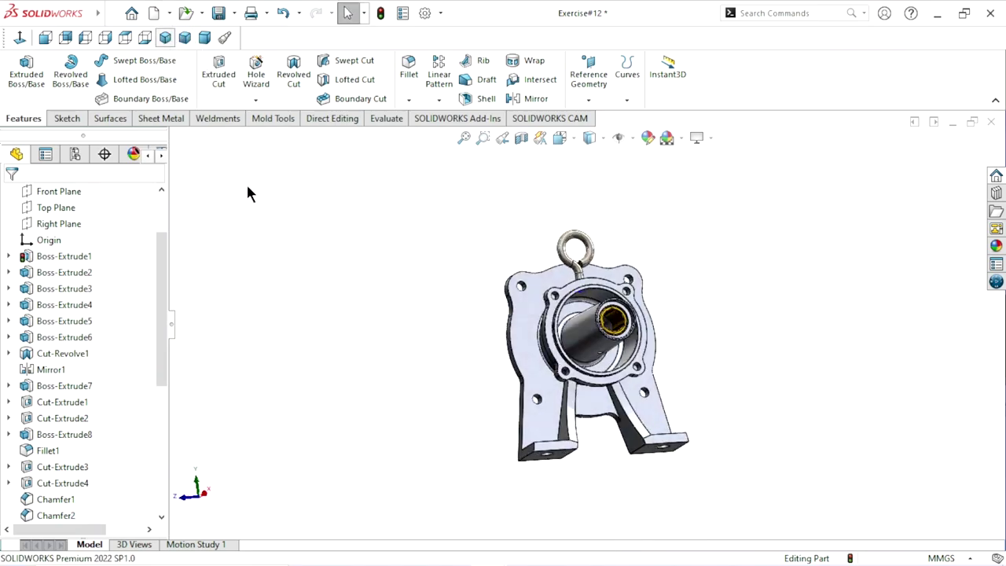
pyautogui.hotkey('ctrl', '7')
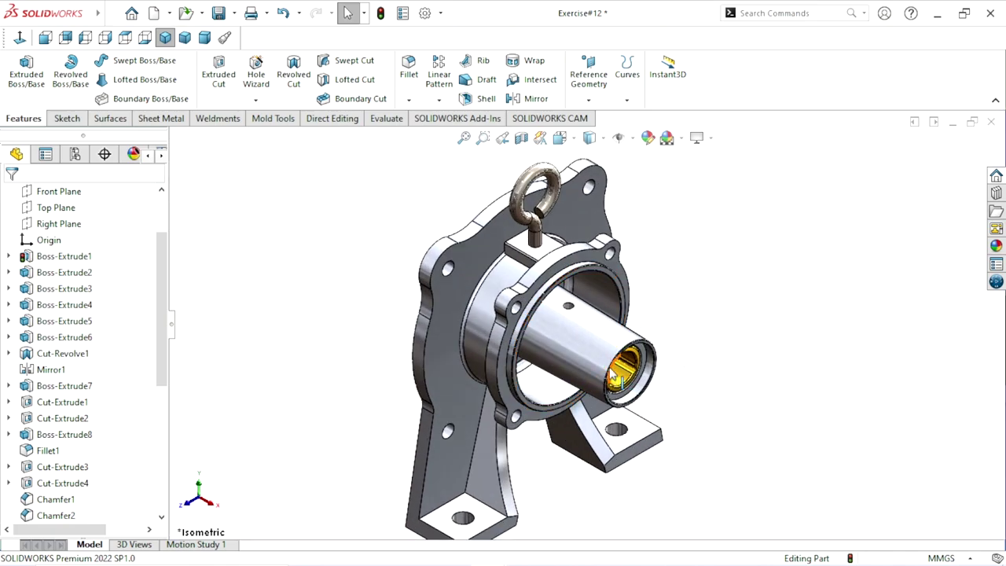
pyautogui.scroll(1, 613, 378)
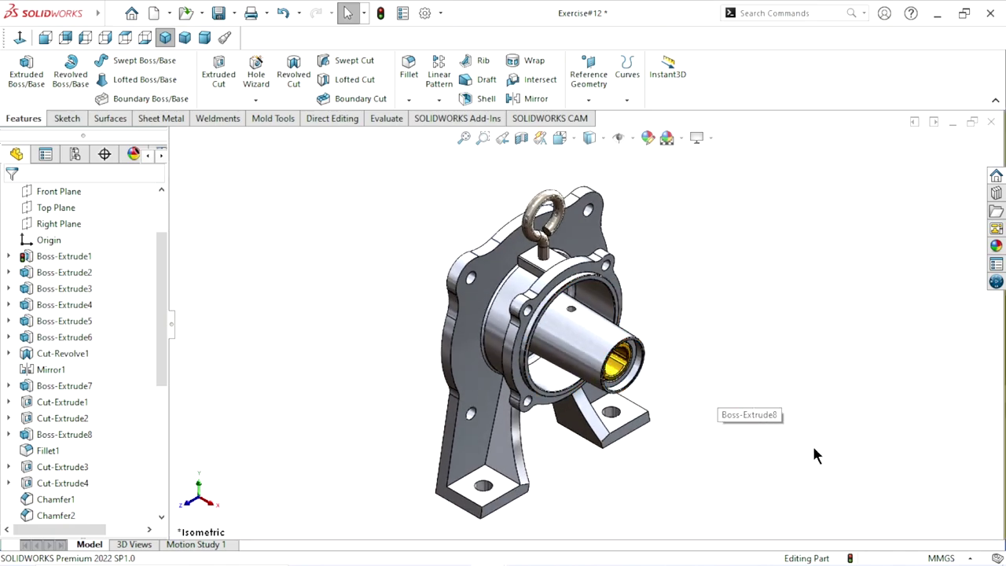
pyautogui.hotkey('ctrl', 'n')
pyautogui.click(56, 289)
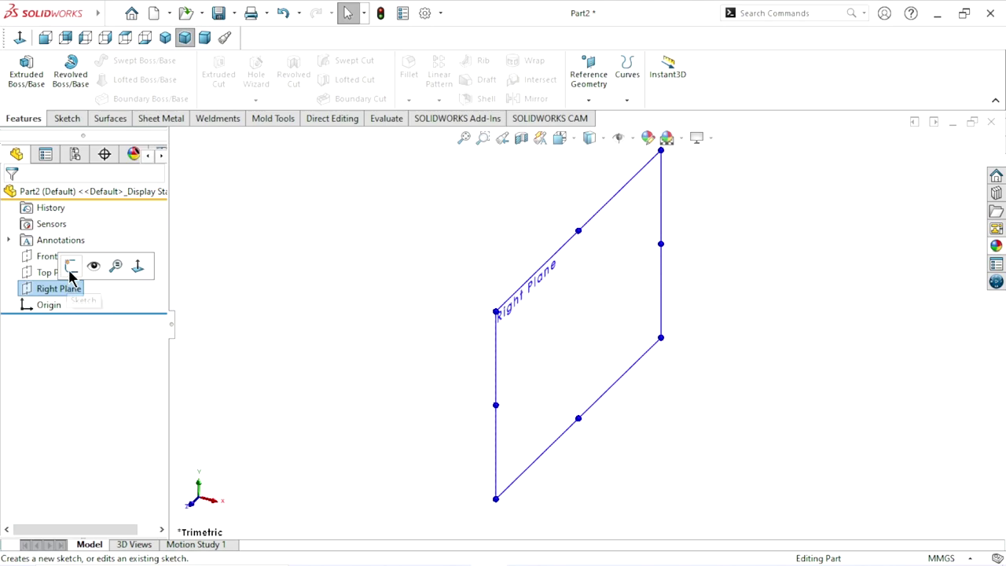
# Step: Start a sketch on the Right Plane and draw a circle centred at the origin
pyautogui.click(70, 267)
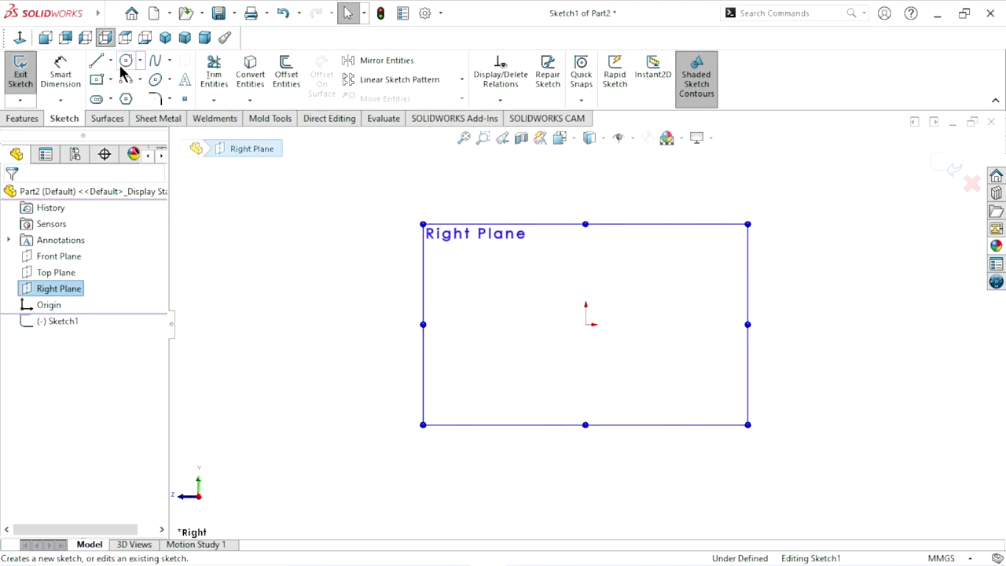
pyautogui.click(125, 61)
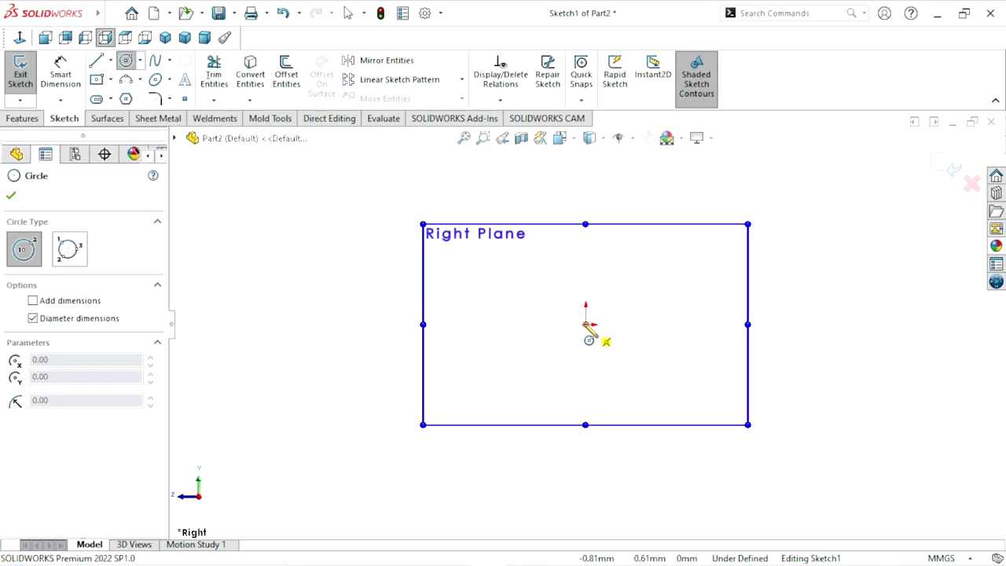
pyautogui.click(586, 324)
pyautogui.click(729, 288)
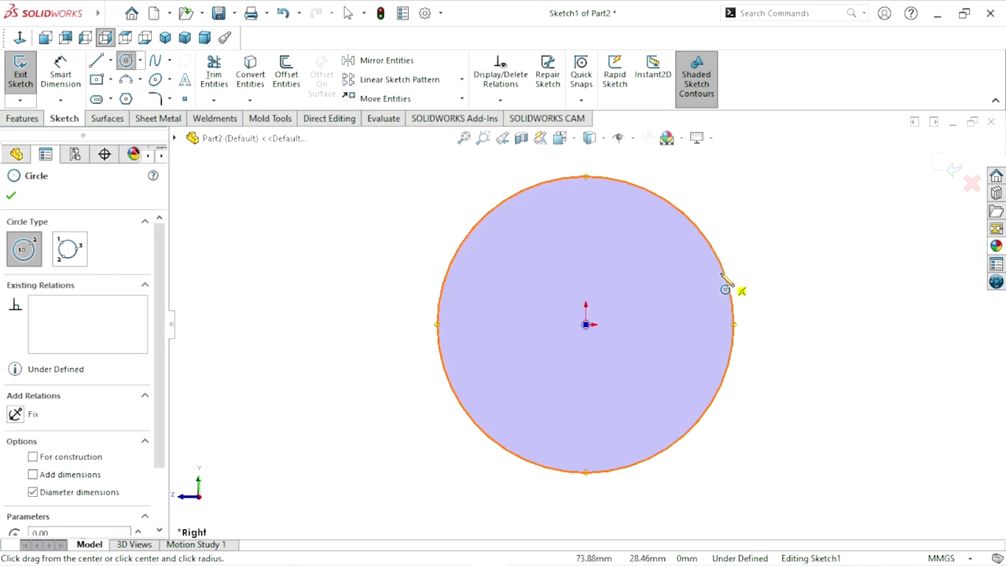
# Step: Dimension the circle's diameter to 110 mm
pyautogui.click(60, 75)
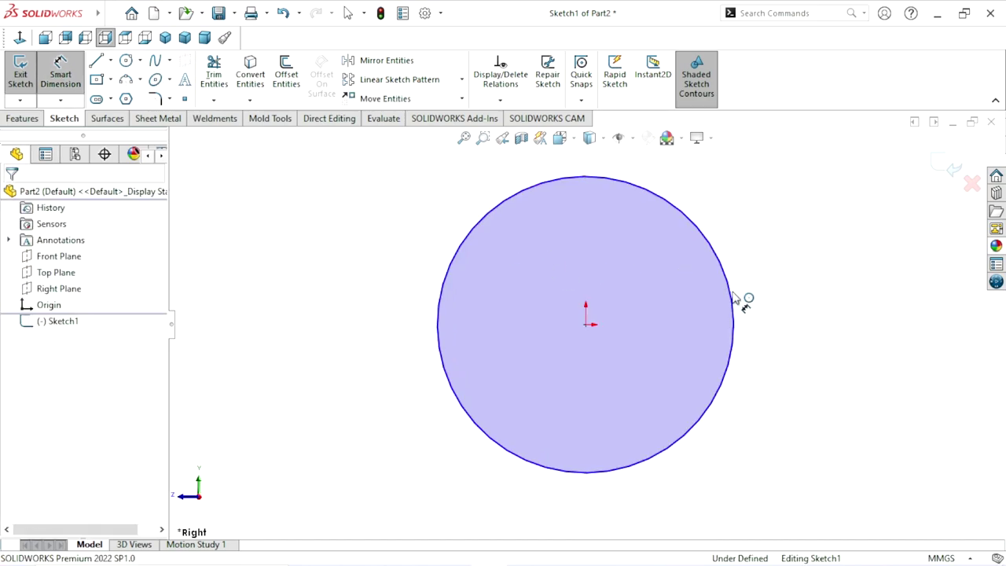
pyautogui.click(739, 316)
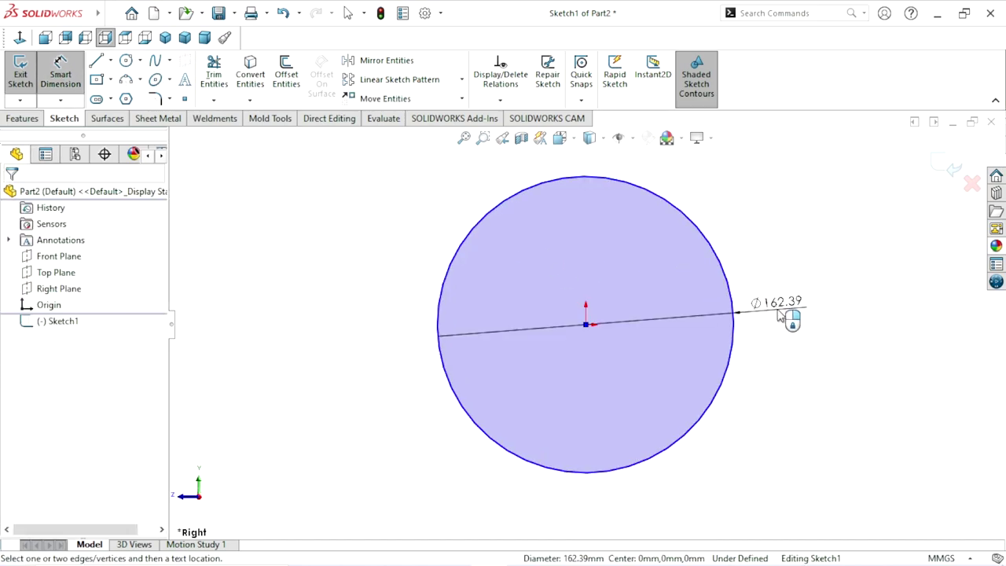
pyautogui.click(789, 319)
pyautogui.write('110')
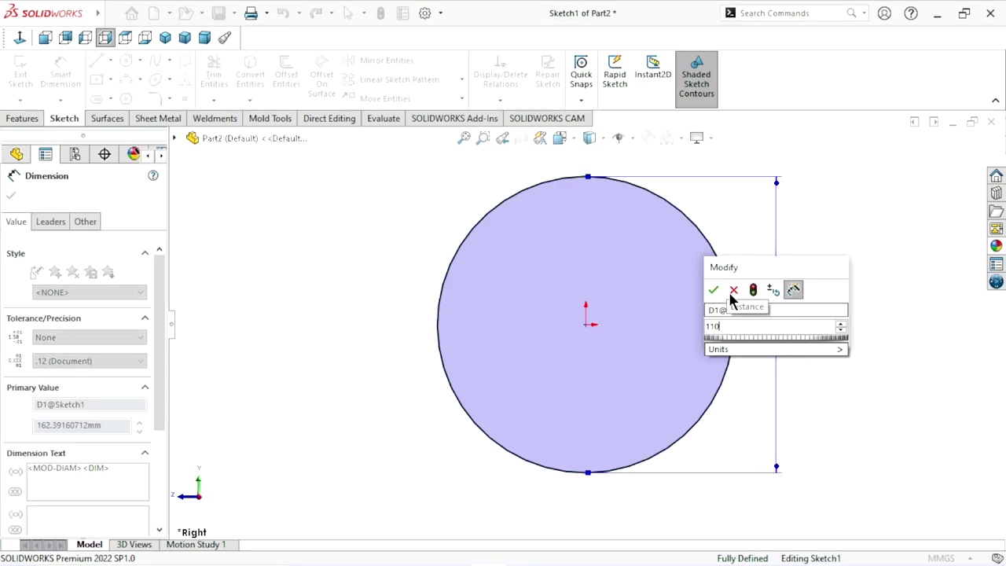
pyautogui.click(713, 290)
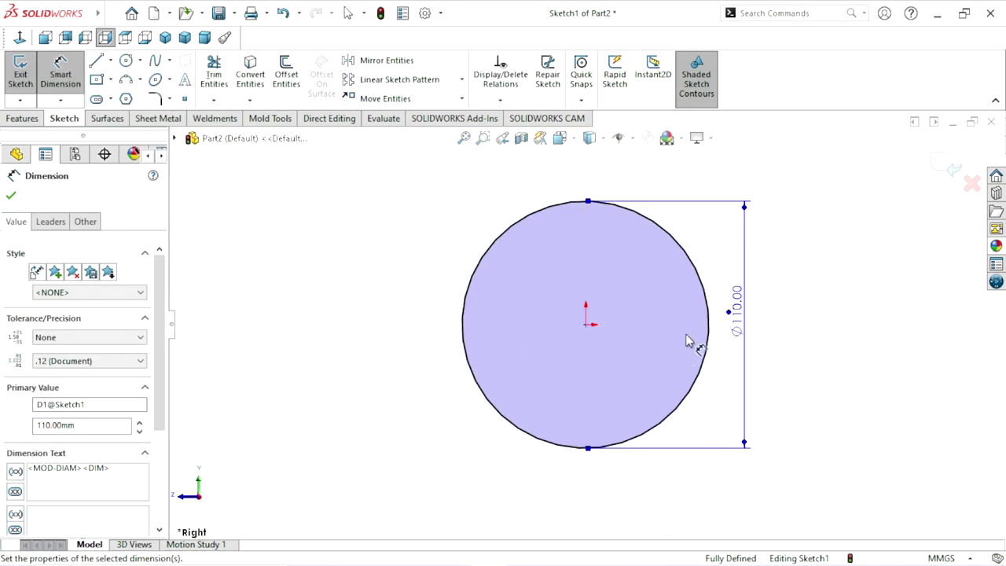
pyautogui.scroll(-1, 702, 258)
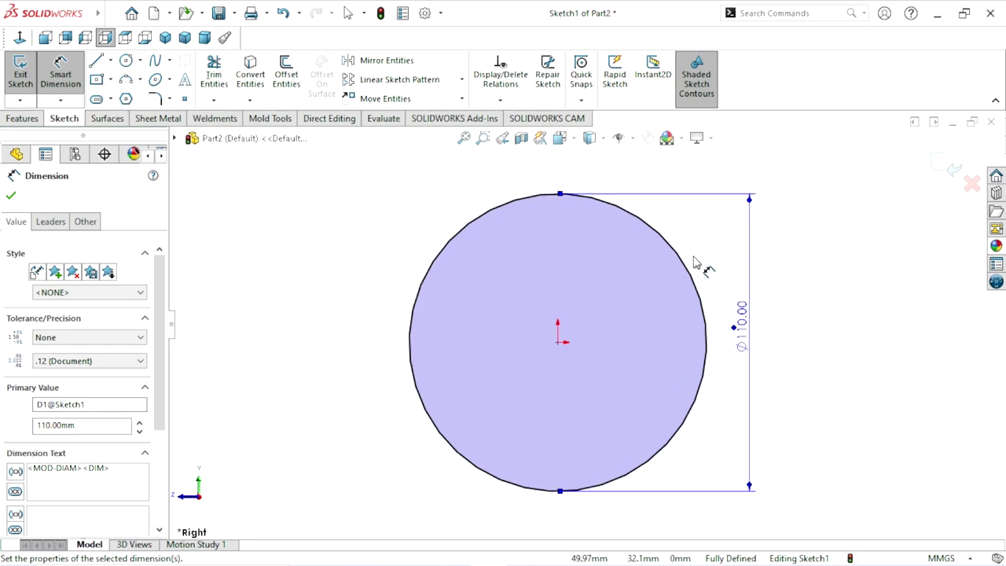
pyautogui.click(10, 196)
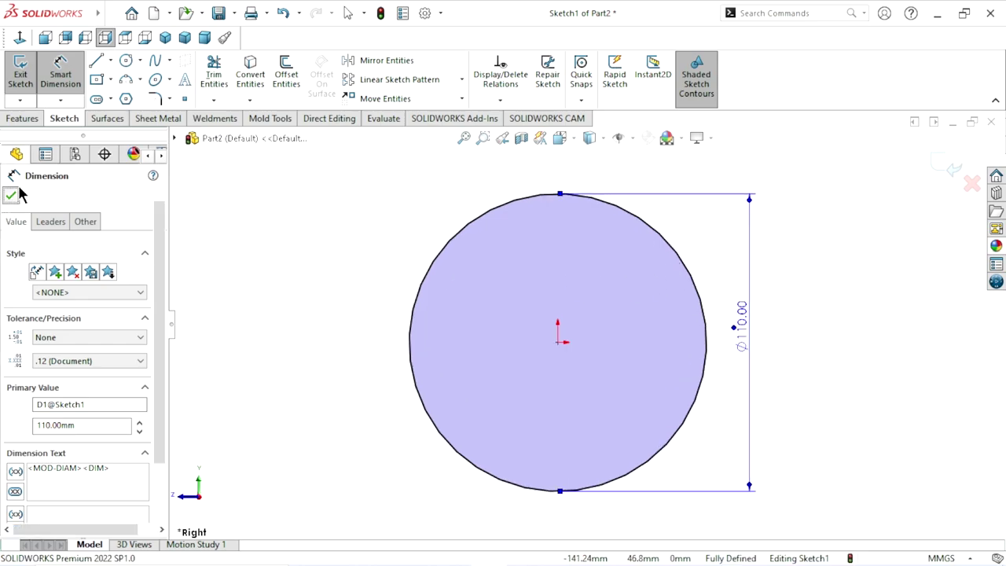
# Step: Draw a small circle centred on the big circle's upper-left edge, undoing an extra right-hand circle
pyautogui.click(123, 65)
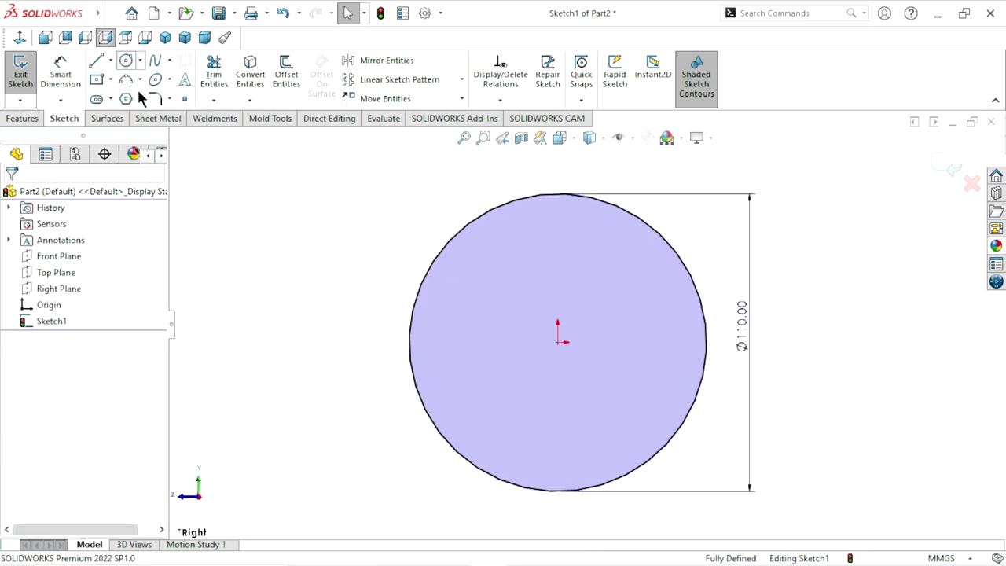
pyautogui.click(437, 250)
pyautogui.click(419, 230)
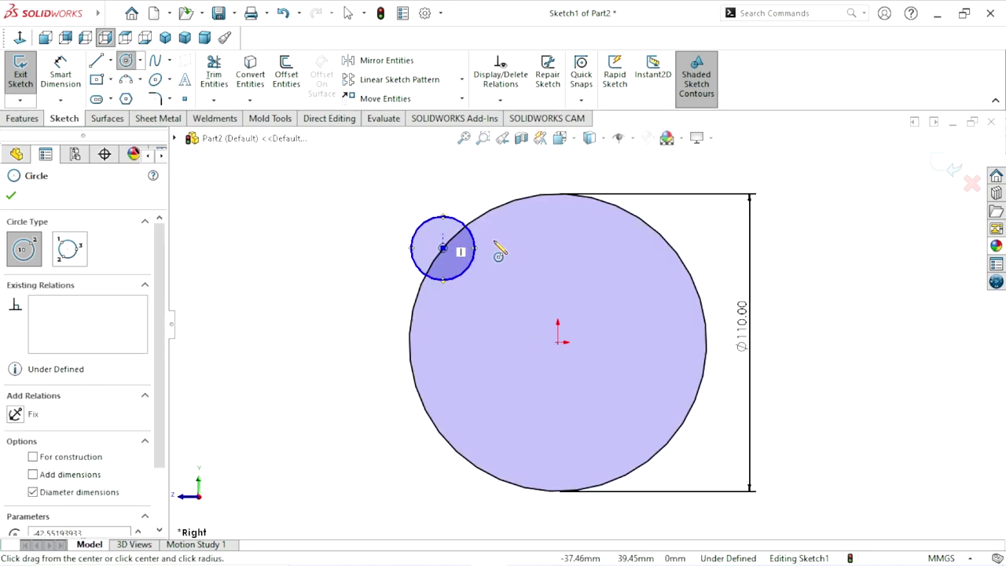
pyautogui.click(668, 242)
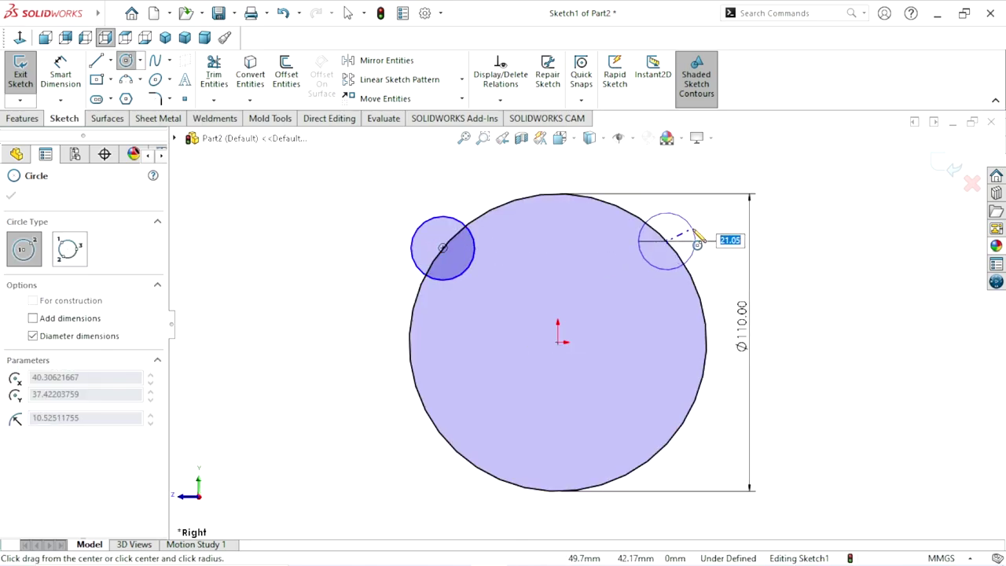
pyautogui.click(695, 234)
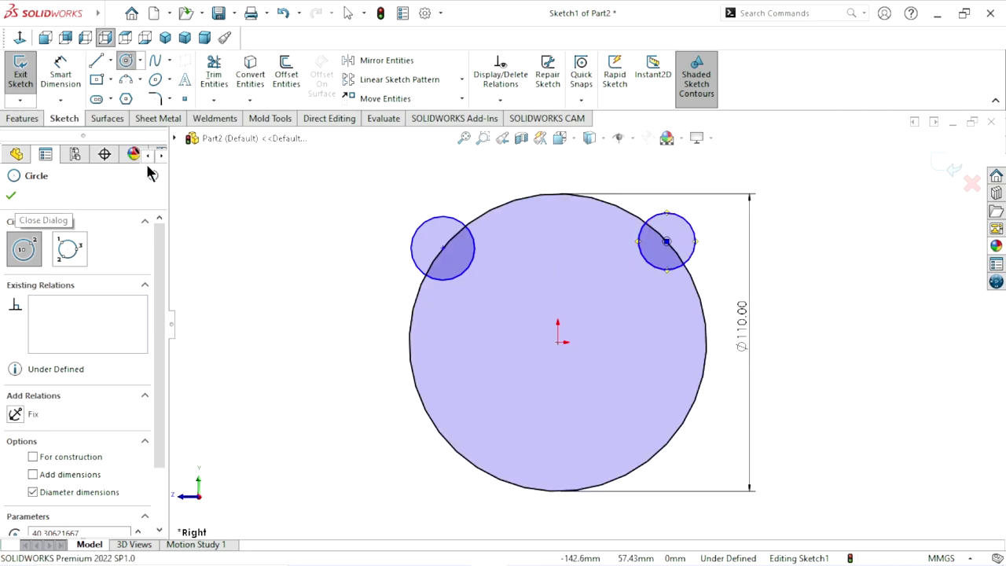
pyautogui.click(281, 13)
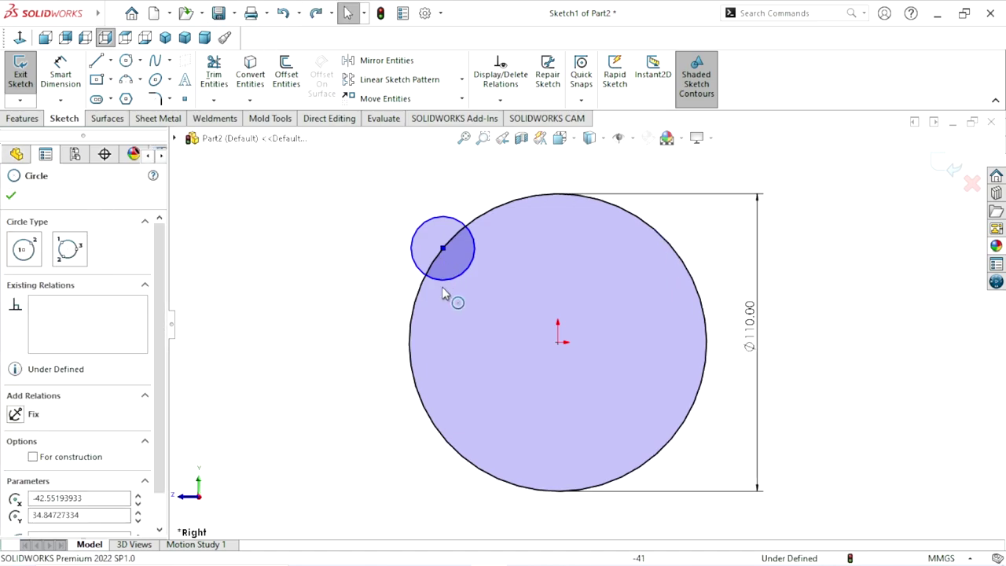
pyautogui.click(110, 60)
# Step: Draw a vertical centerline from the circle's top to its centre and another to the small circle's centre
pyautogui.click(118, 98)
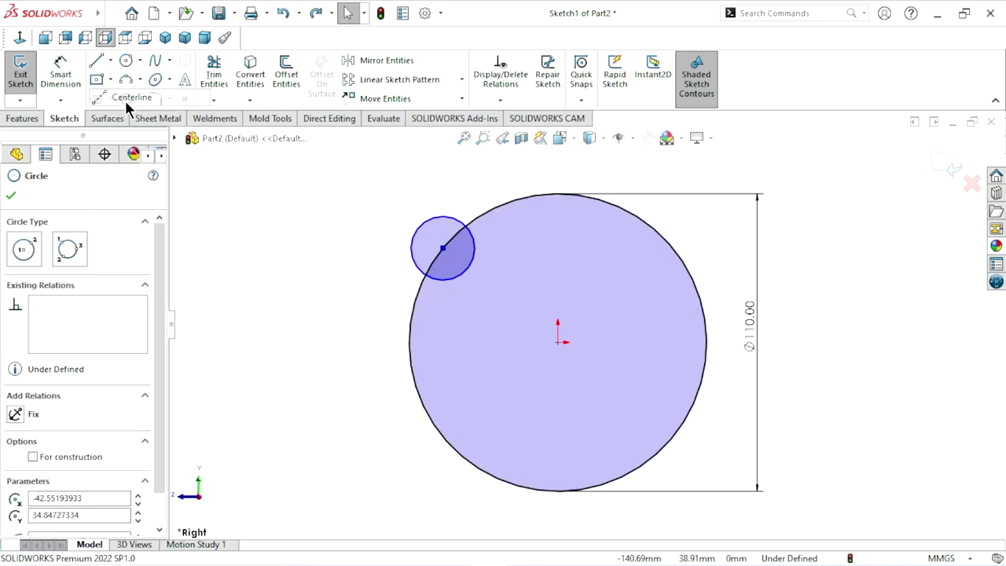
pyautogui.click(558, 194)
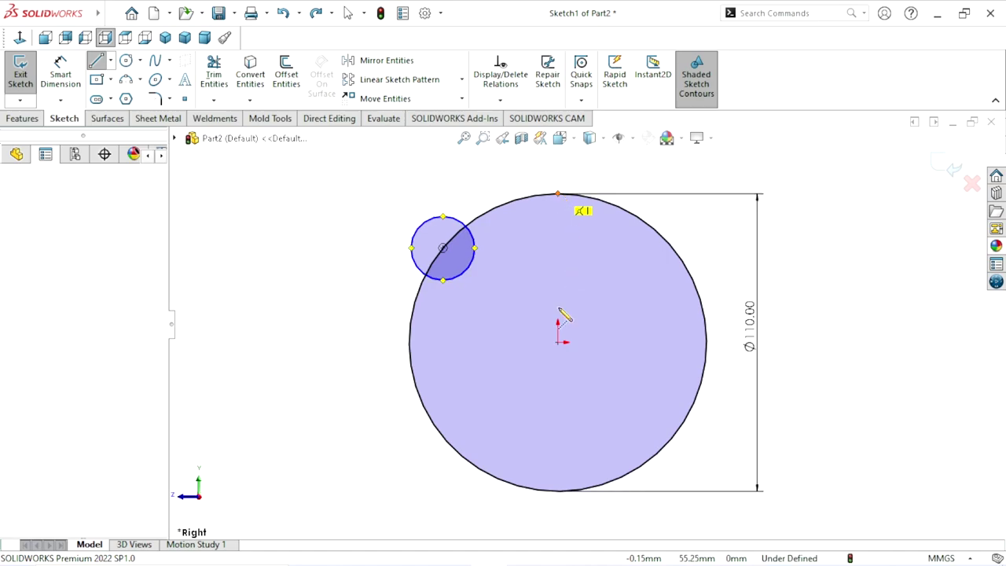
pyautogui.click(558, 342)
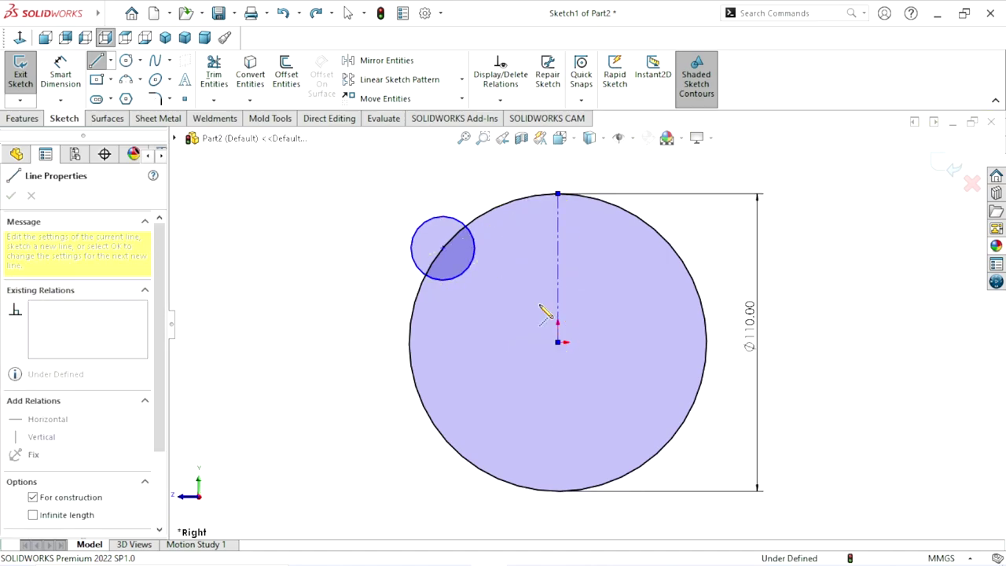
pyautogui.click(443, 247)
pyautogui.rightClick(343, 209)
pyautogui.click(350, 214)
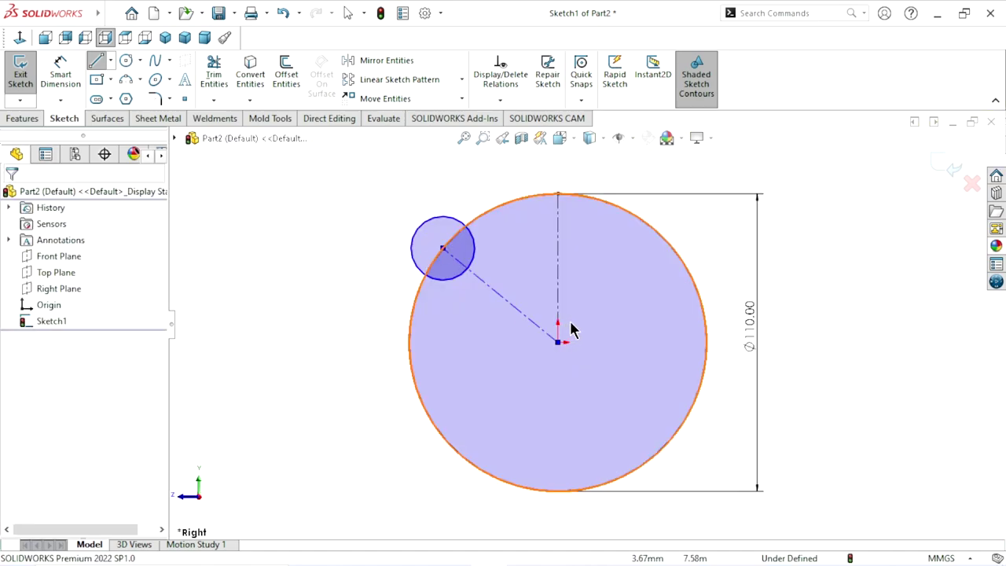
pyautogui.scroll(-1, 593, 321)
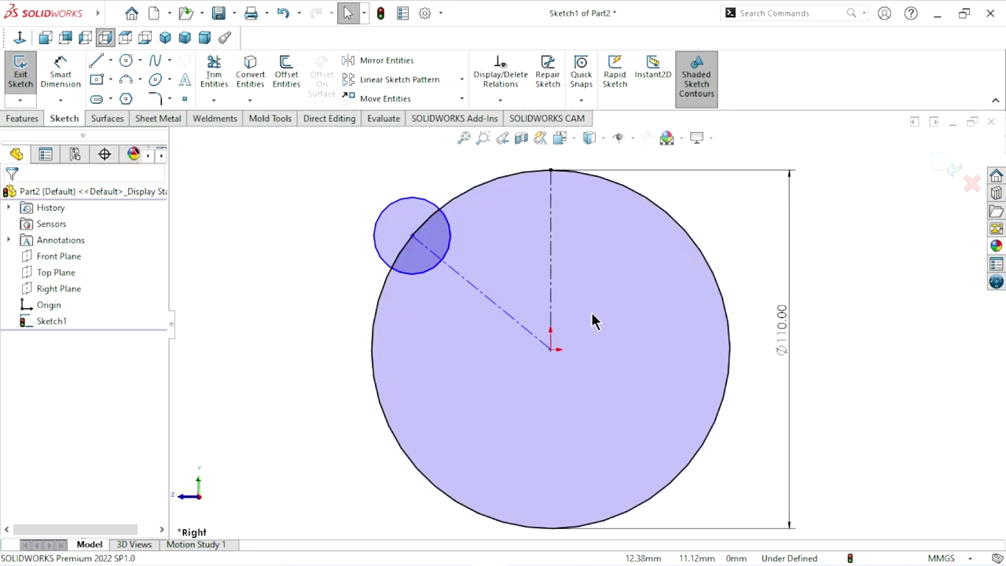
# Step: Dimension the angle between the two centerlines as 45°
pyautogui.click(64, 78)
pyautogui.click(491, 303)
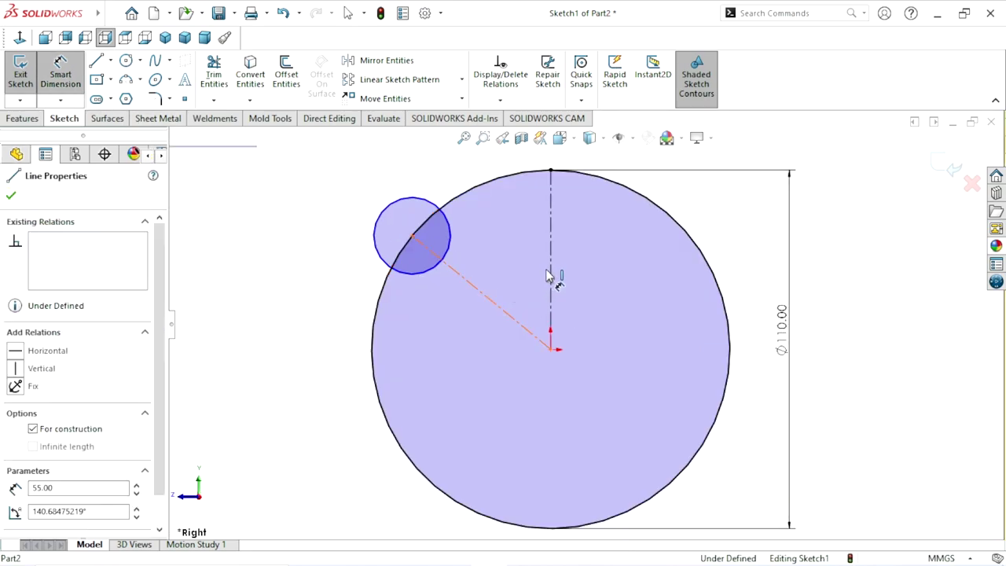
pyautogui.click(551, 275)
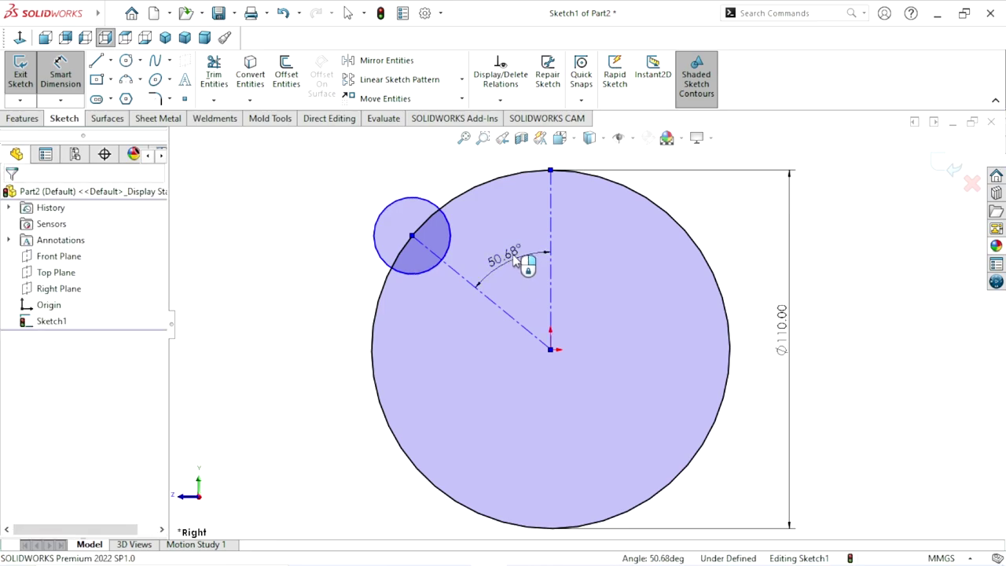
pyautogui.click(519, 263)
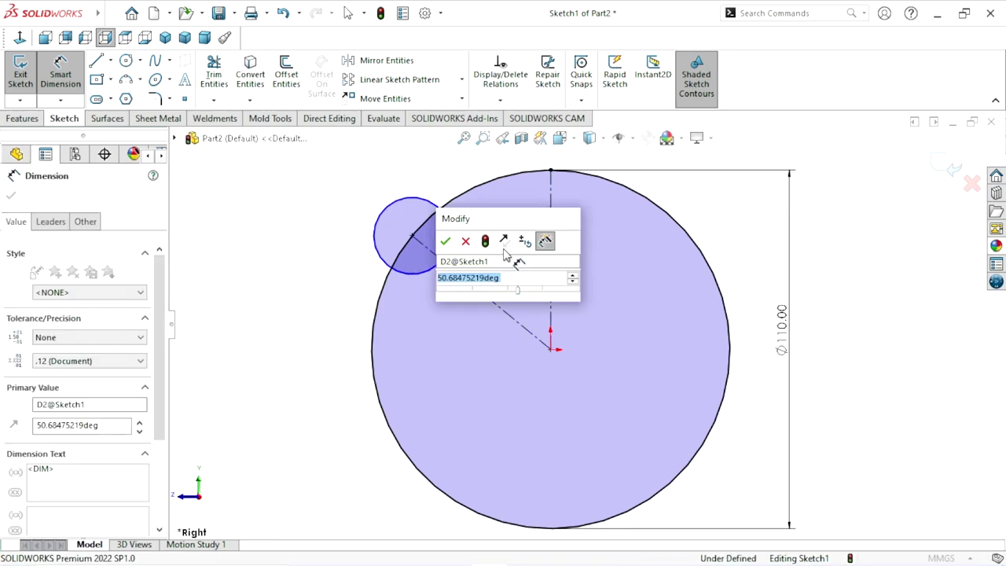
pyautogui.click(445, 238)
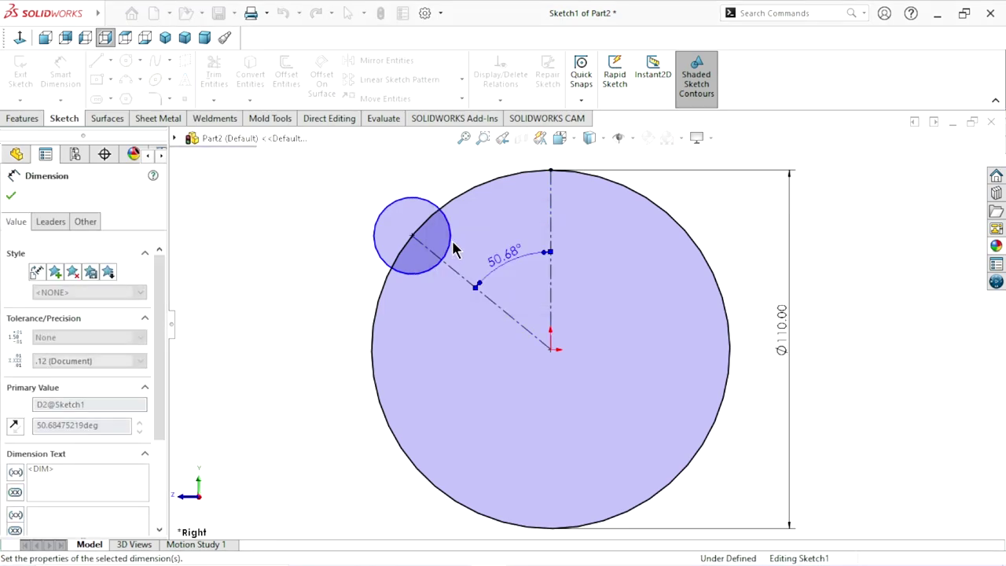
# Step: Set the small circle's diameter to 45 mm
pyautogui.click(393, 230)
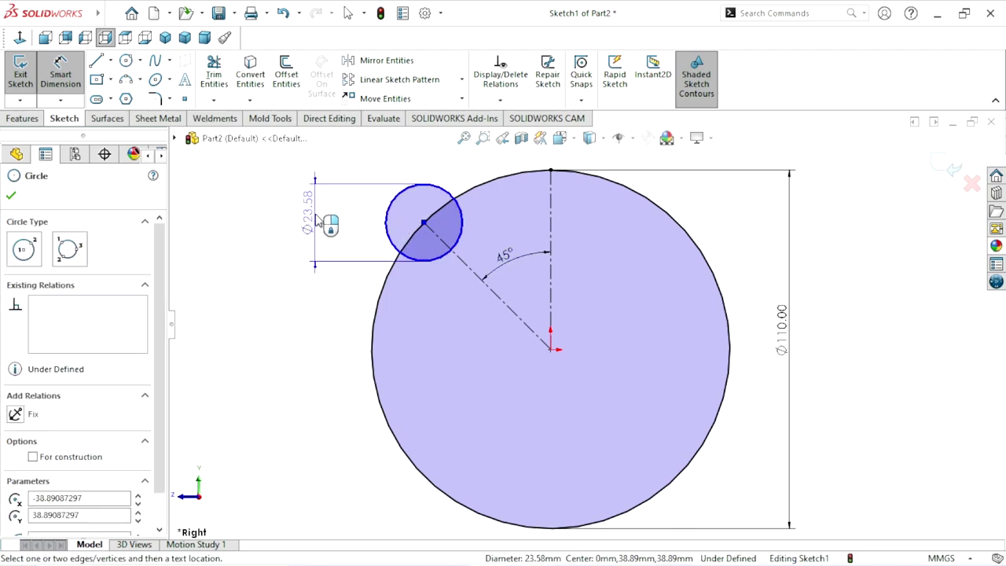
pyautogui.click(318, 222)
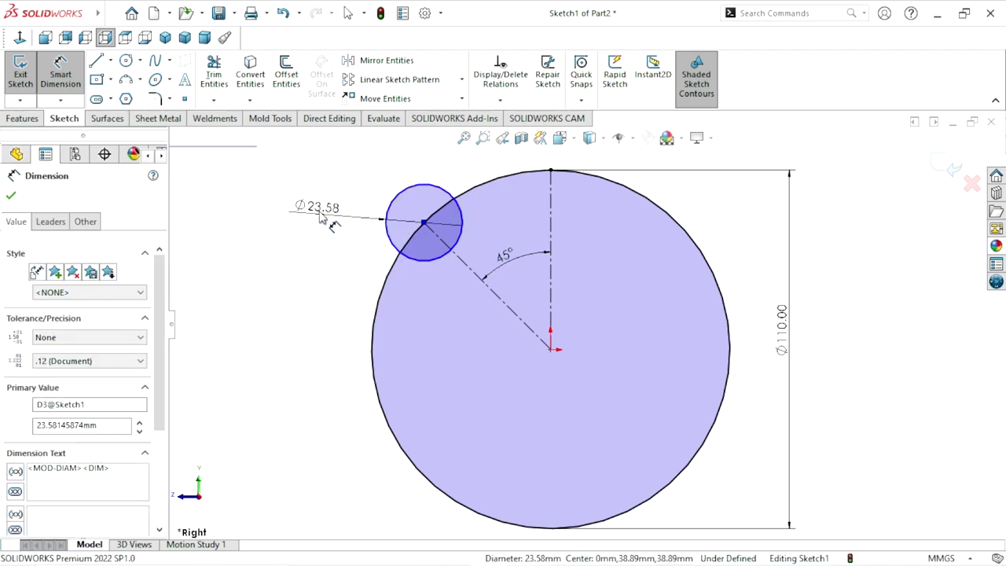
pyautogui.write('45')
pyautogui.click(252, 193)
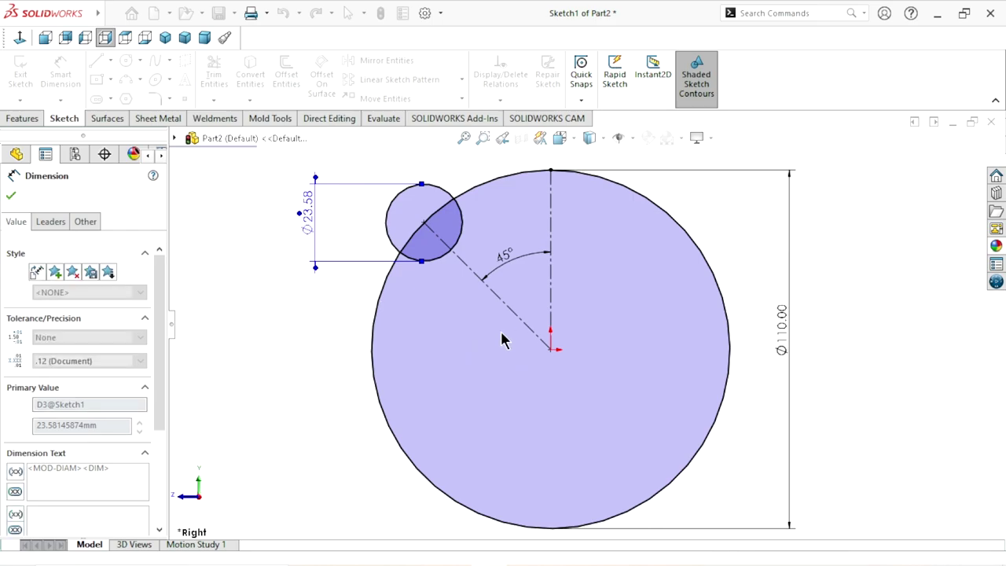
pyautogui.press('f')
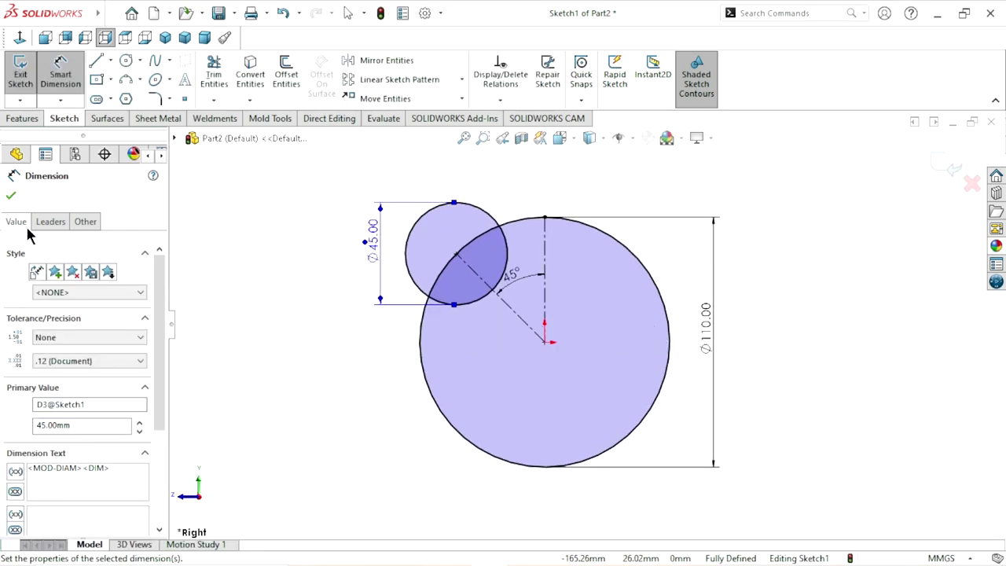
pyautogui.click(10, 197)
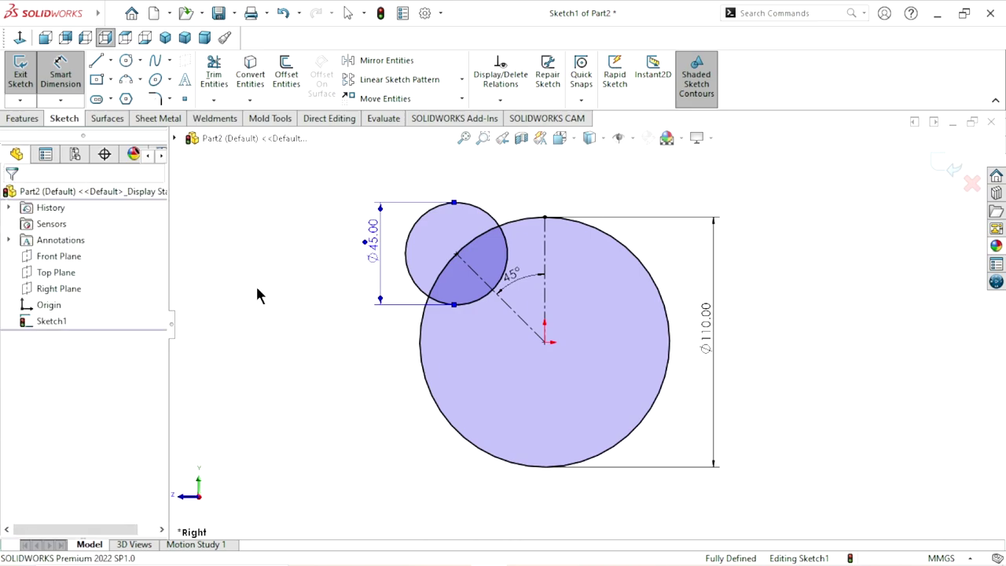
# Step: Change the large circle's diameter from 110 to 200 mm and move its dimension right
pyautogui.doubleClick(704, 330)
pyautogui.write('200')
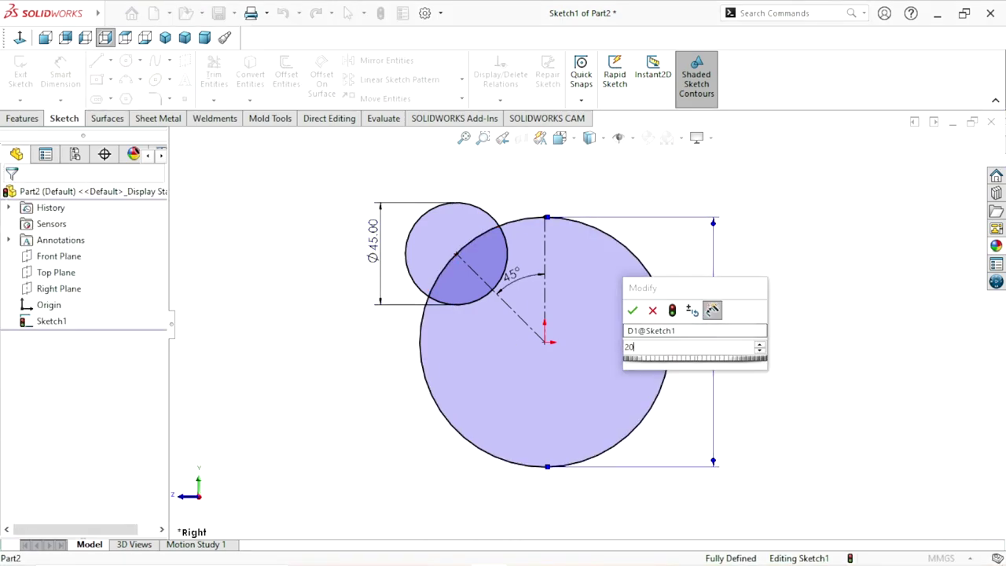
pyautogui.click(632, 311)
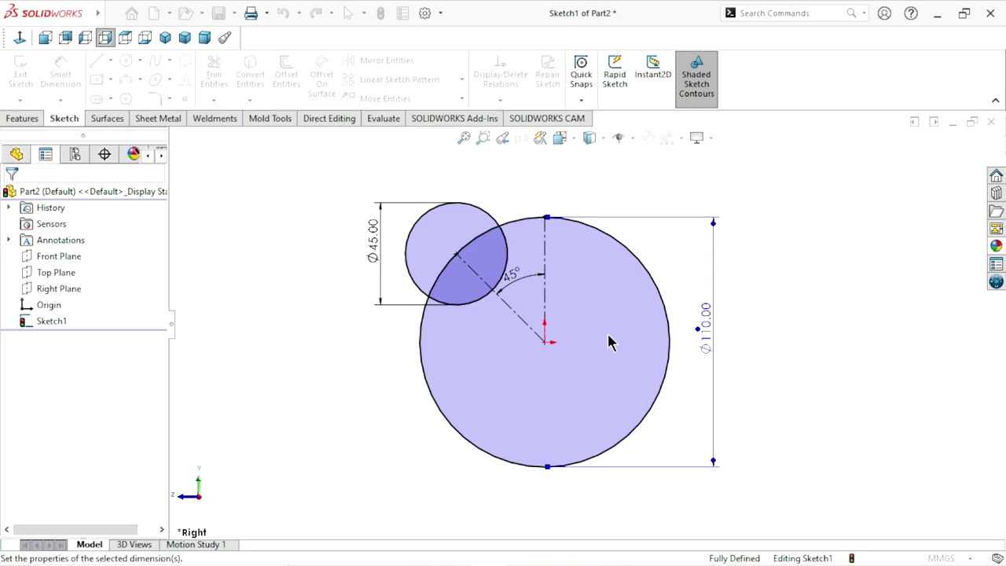
pyautogui.scroll(3, 590, 351)
pyautogui.scroll(1, 618, 322)
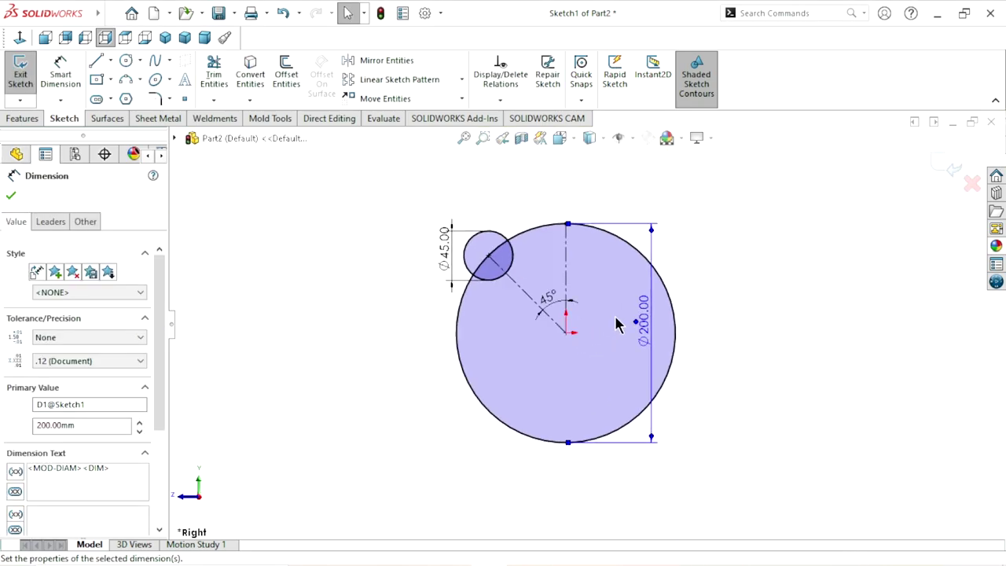
pyautogui.scroll(-2, 612, 290)
pyautogui.moveTo(660, 343); pyautogui.dragTo(731, 346)
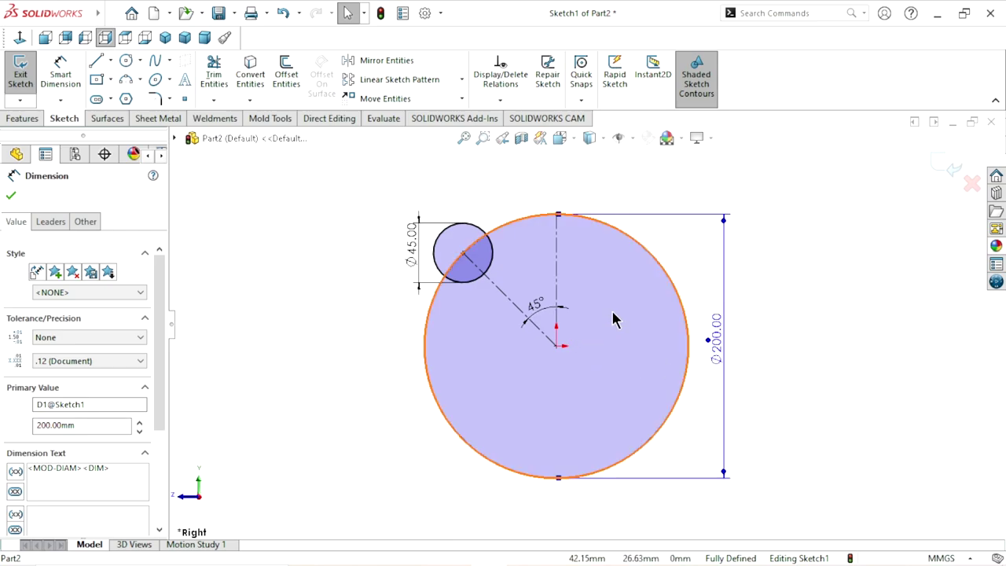
# Step: Power-trim the overlapping arcs between the big circle and the small circle
pyautogui.click(11, 196)
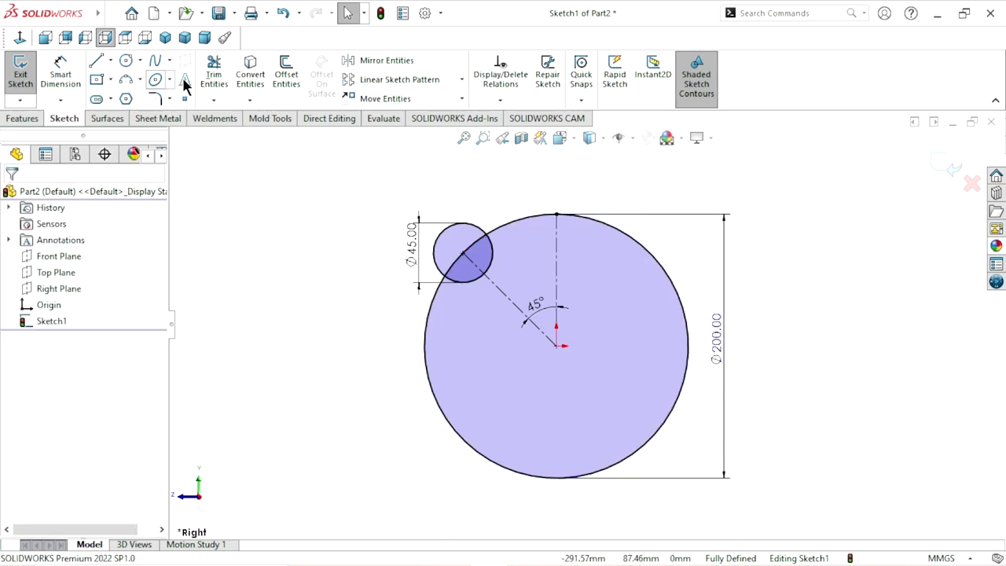
pyautogui.click(213, 75)
pyautogui.scroll(-1, 515, 291)
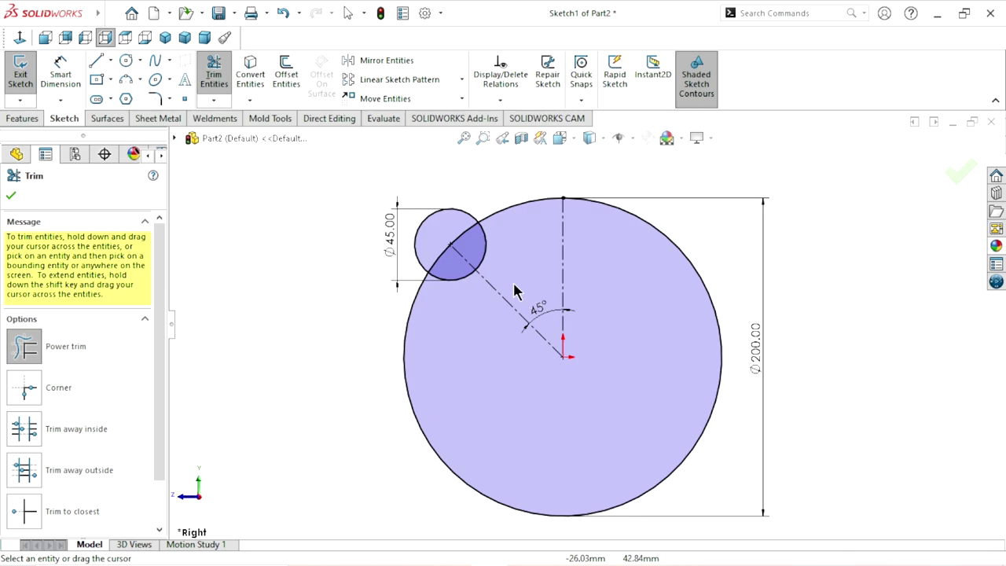
pyautogui.moveTo(487, 253); pyautogui.dragTo(441, 269)
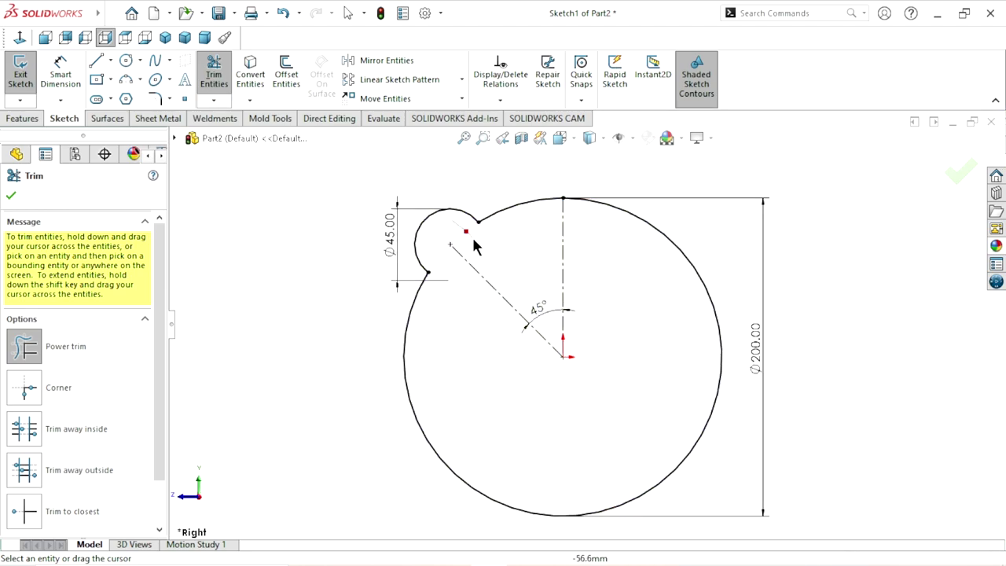
pyautogui.scroll(2, 580, 327)
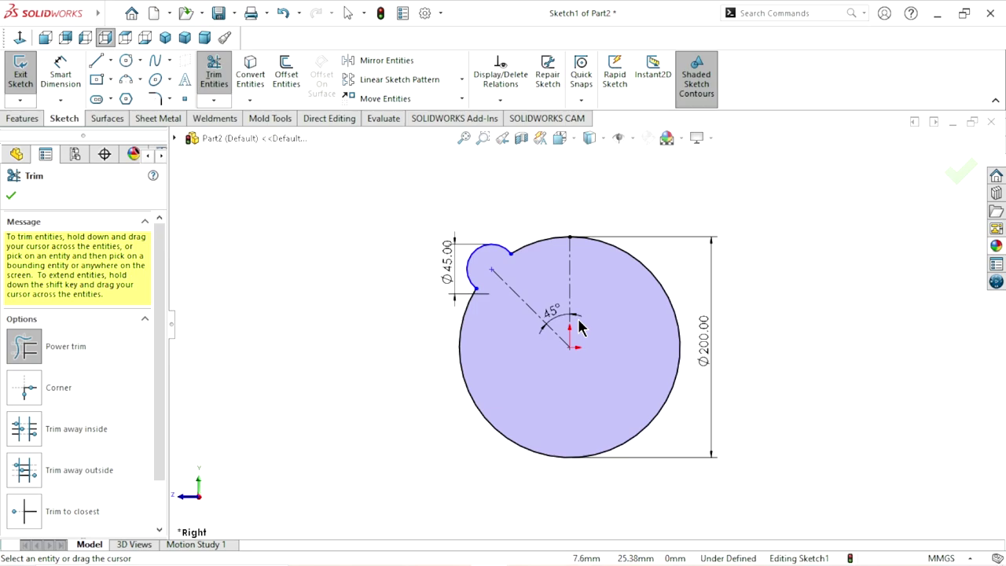
pyautogui.click(11, 196)
# Step: Round both lobe corners with R40 sketch fillets
pyautogui.click(156, 99)
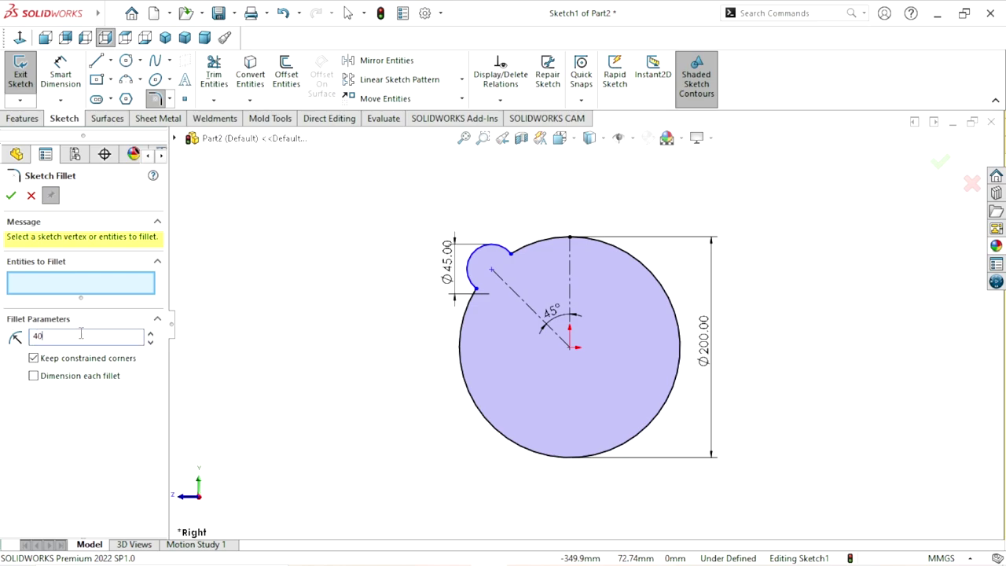
pyautogui.click(472, 291)
pyautogui.click(512, 255)
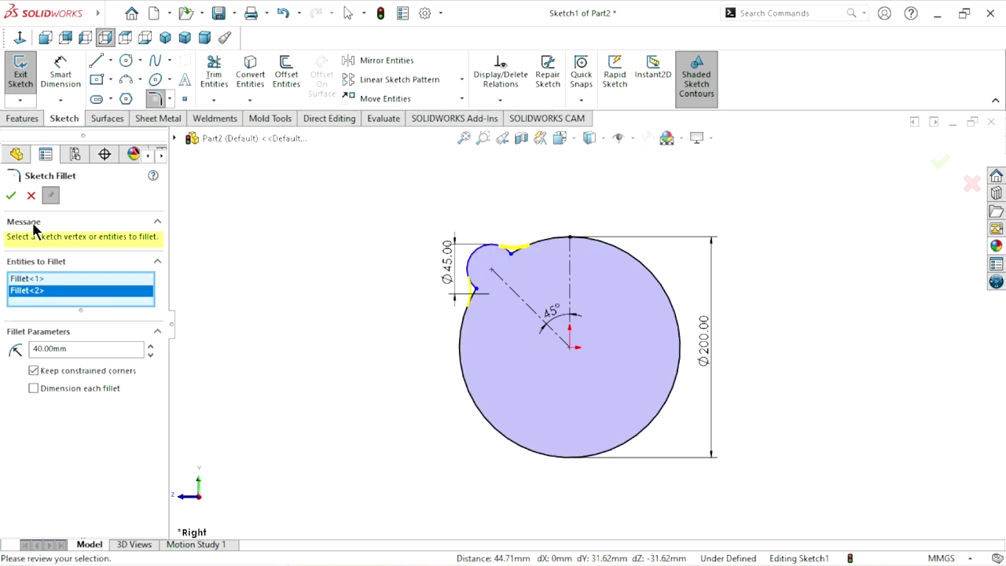
pyautogui.click(11, 197)
pyautogui.press('f')
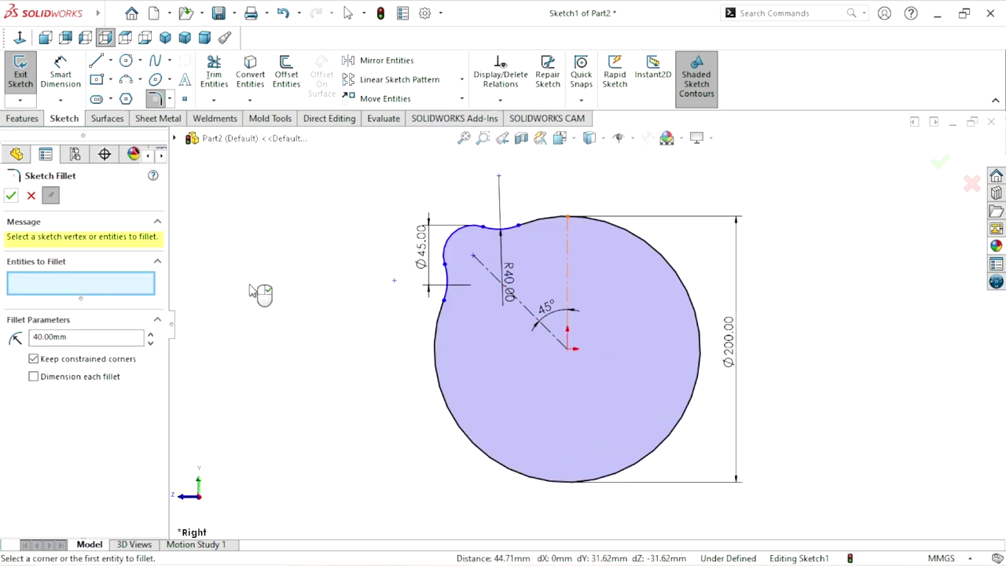
pyautogui.click(12, 196)
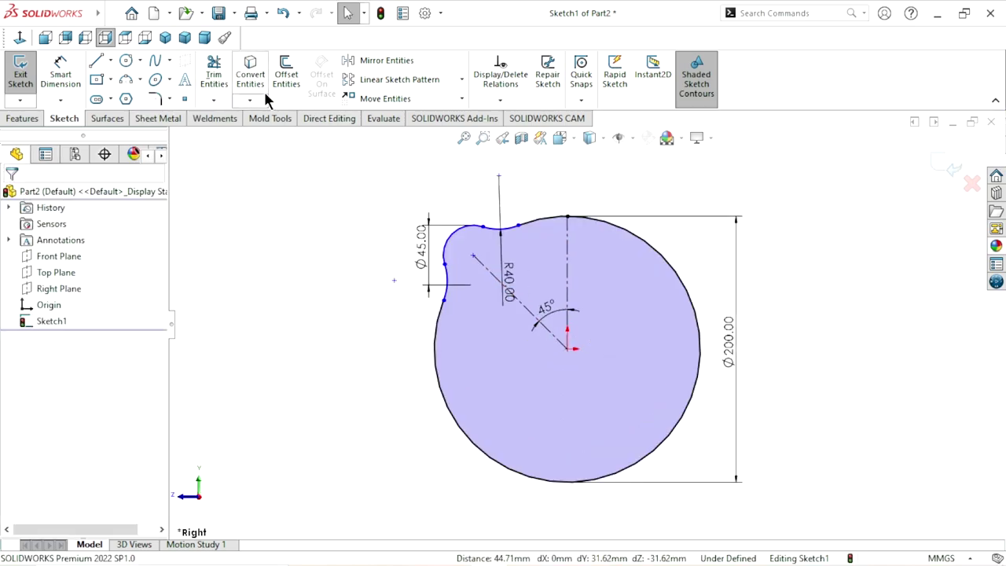
# Step: Mirror Arc2, Arc4 and Arc3 about the vertical centerline to create the right-hand lobe
pyautogui.click(384, 62)
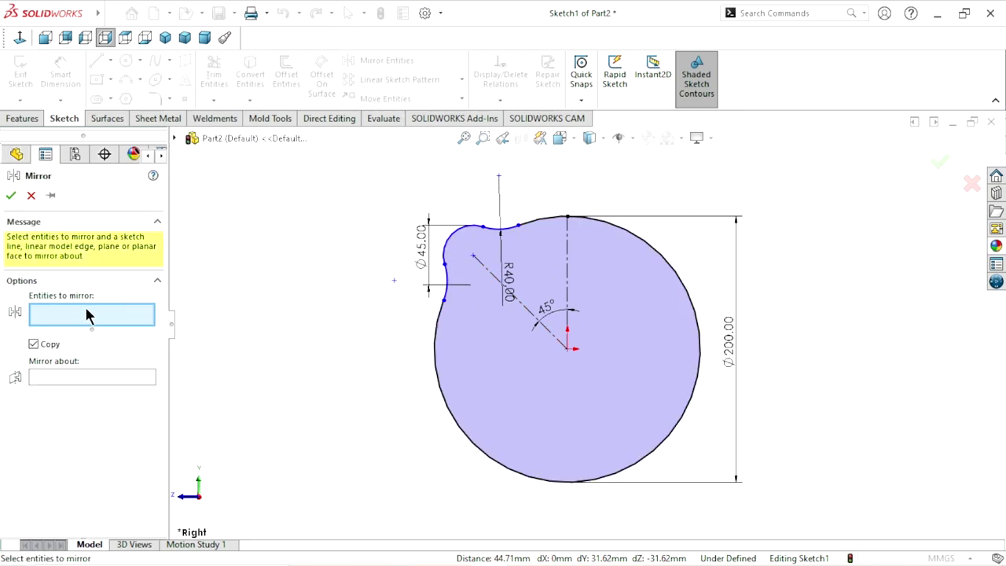
pyautogui.click(456, 239)
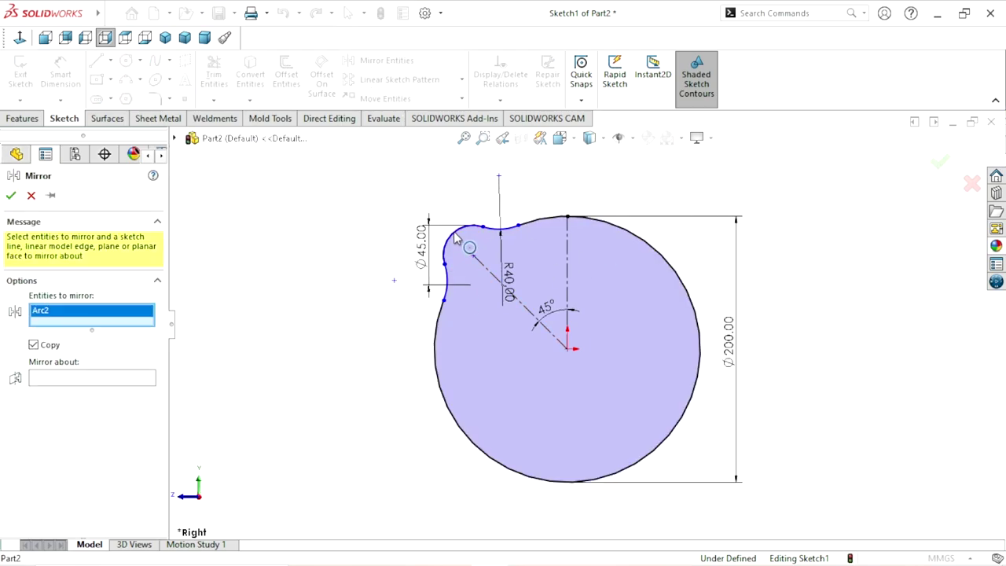
pyautogui.click(447, 285)
pyautogui.click(495, 232)
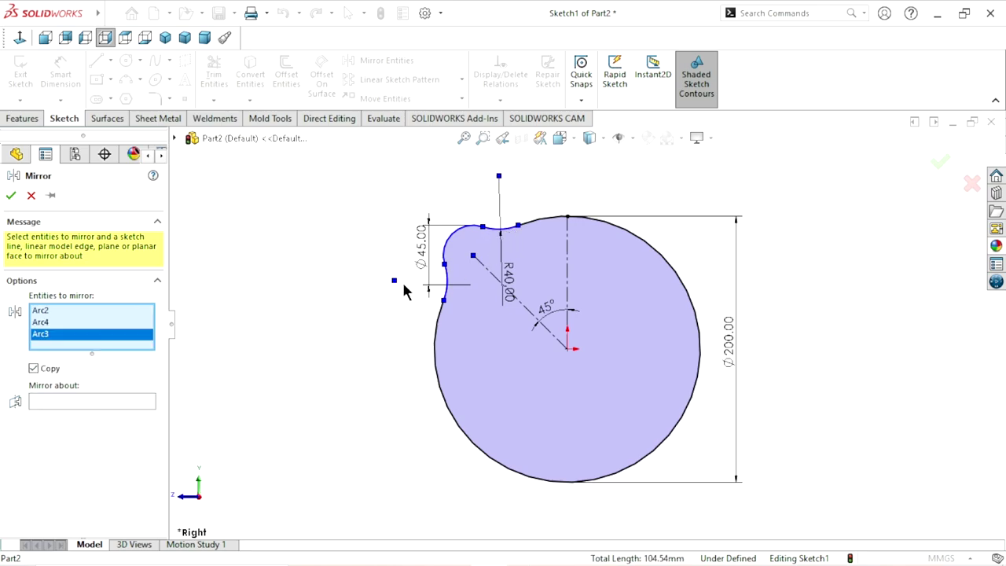
pyautogui.click(80, 403)
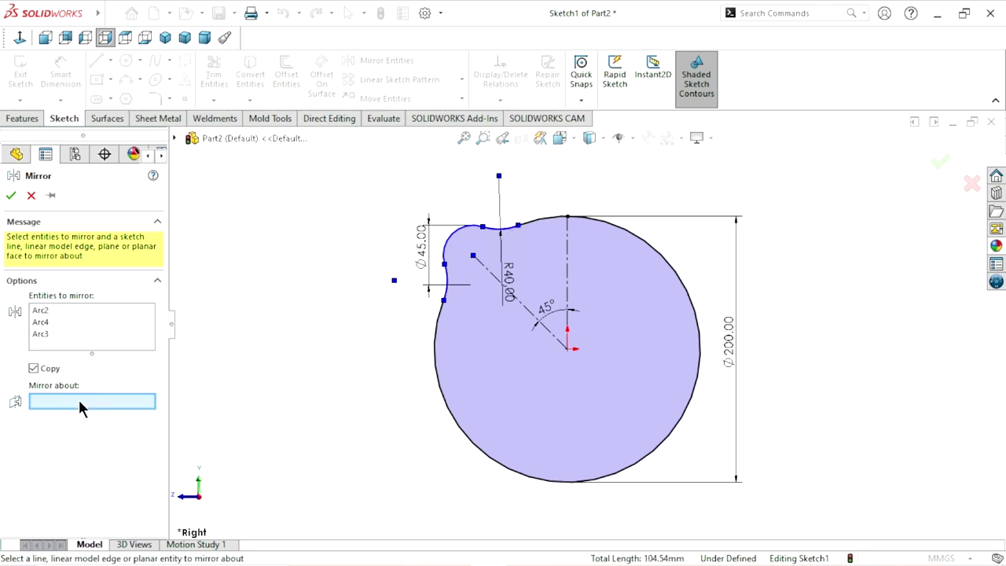
pyautogui.click(567, 270)
pyautogui.click(11, 197)
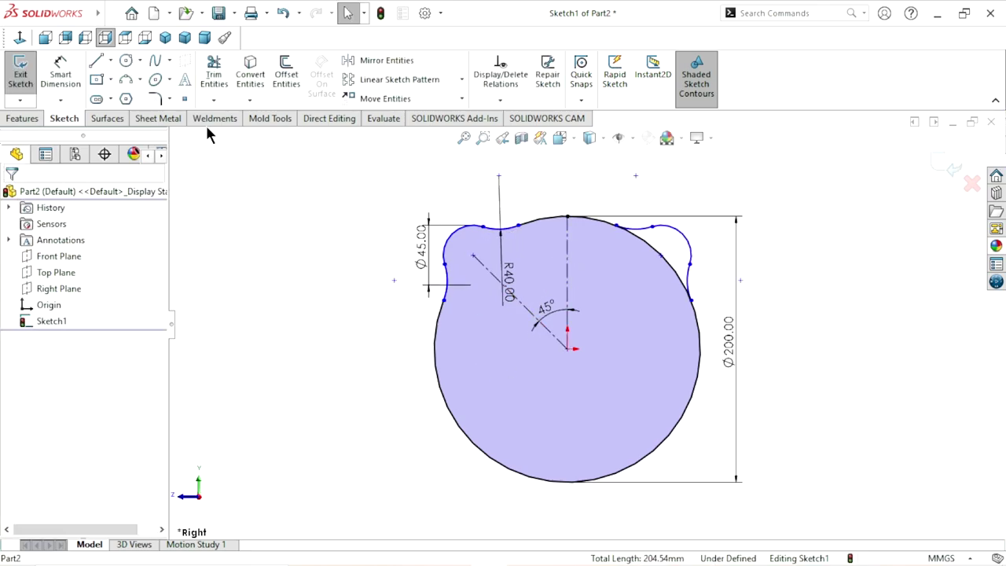
# Step: Trim away the big circle's arc inside the mirrored right lobe
pyautogui.click(208, 85)
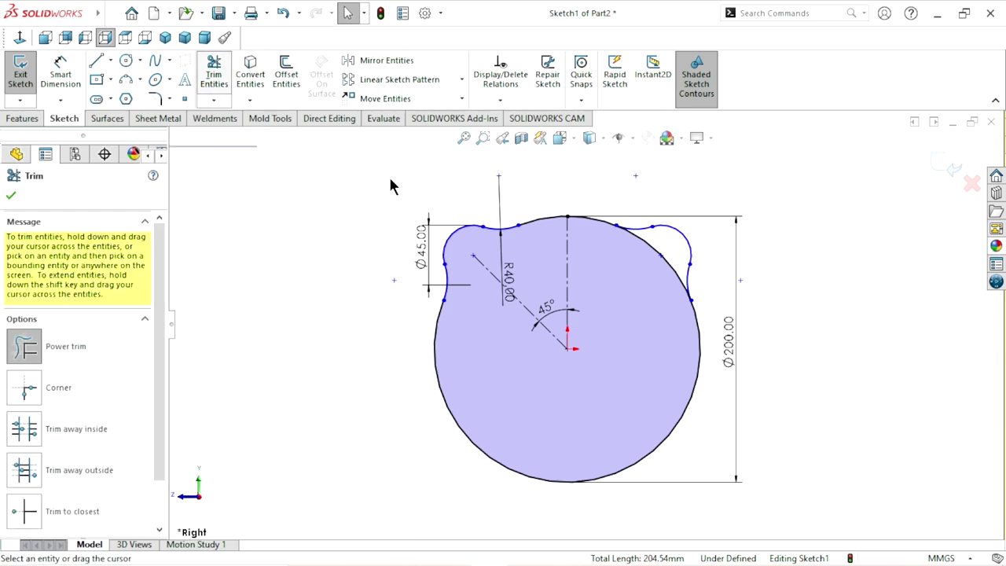
pyautogui.click(665, 255)
pyautogui.click(11, 196)
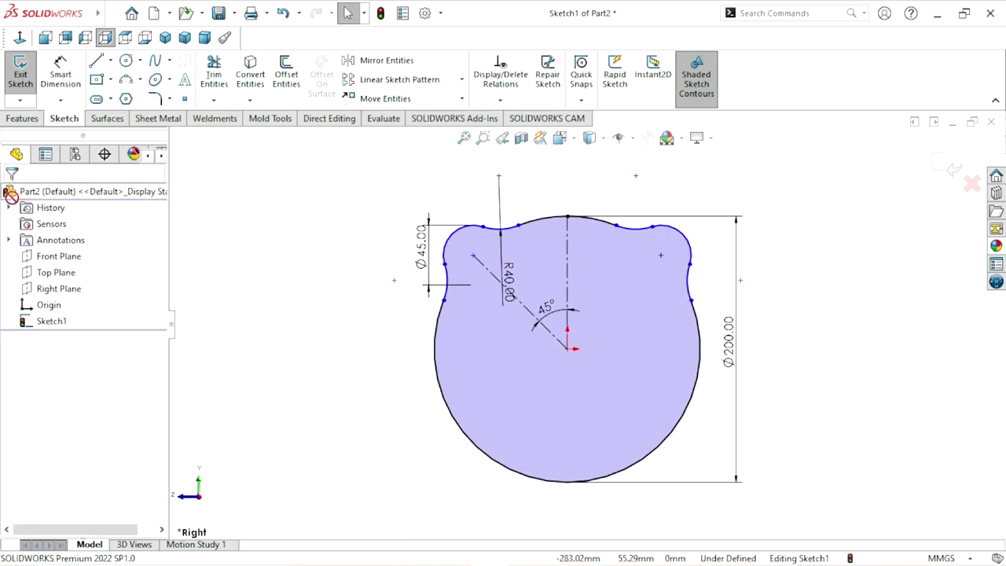
# Step: Reposition the R40 and 45° dimensions outward from the centre
pyautogui.scroll(-1, 598, 350)
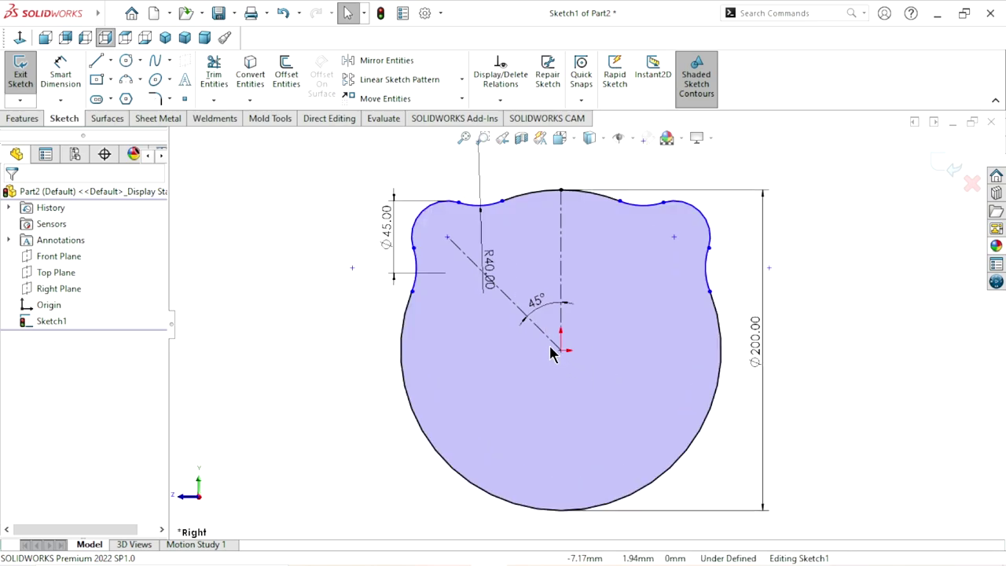
pyautogui.scroll(2, 550, 353)
pyautogui.scroll(-1, 558, 342)
pyautogui.click(518, 271)
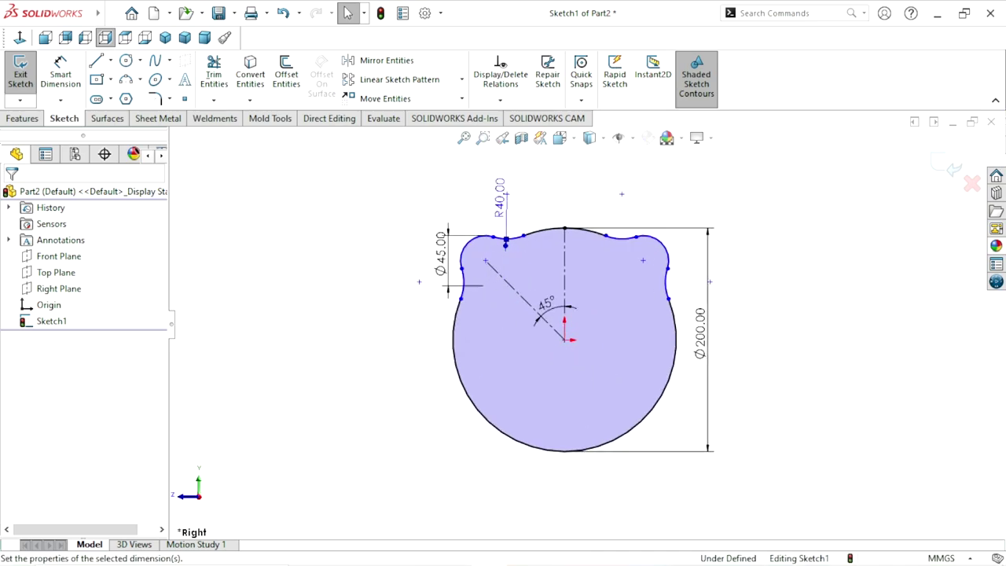
pyautogui.click(779, 351)
pyautogui.moveTo(548, 304); pyautogui.dragTo(529, 270)
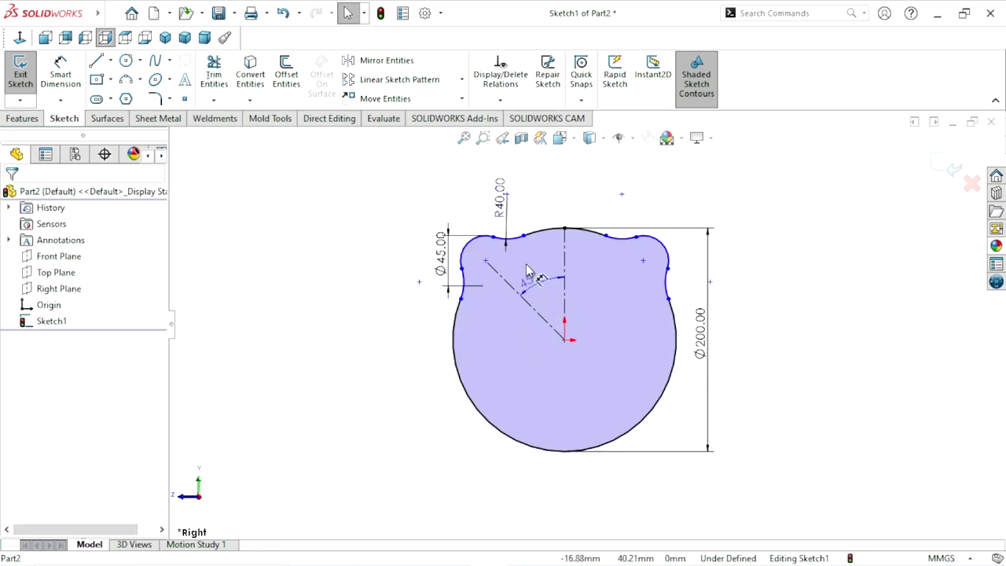
pyautogui.click(723, 394)
pyautogui.keyDown('ctrl'); pyautogui.moveTo(667, 403); pyautogui.dragTo(637, 376, button='middle'); pyautogui.keyUp('ctrl')
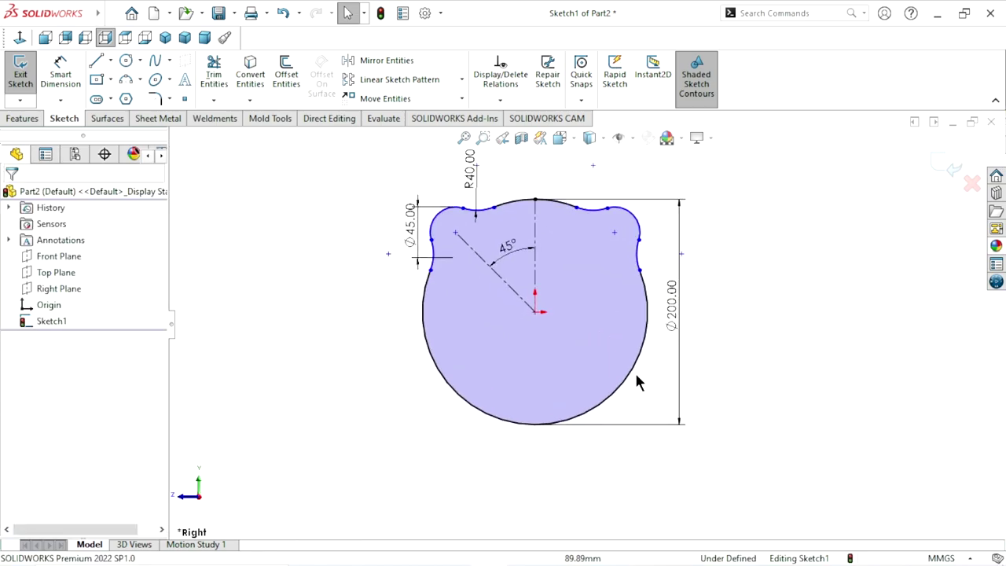
# Step: Draw a three-line chain from the circle's lower left down to a flat bottom edge and back
pyautogui.click(110, 60)
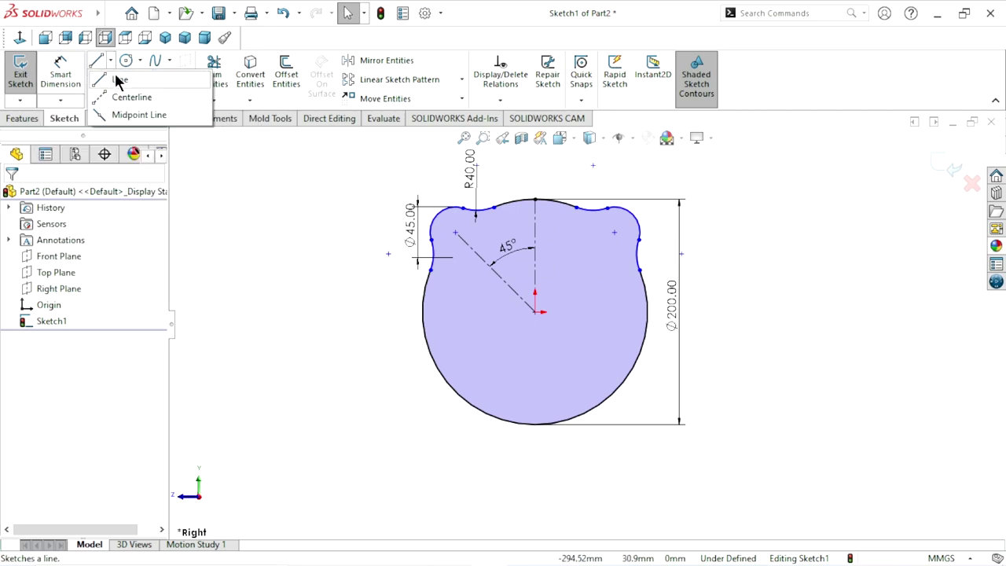
pyautogui.click(118, 79)
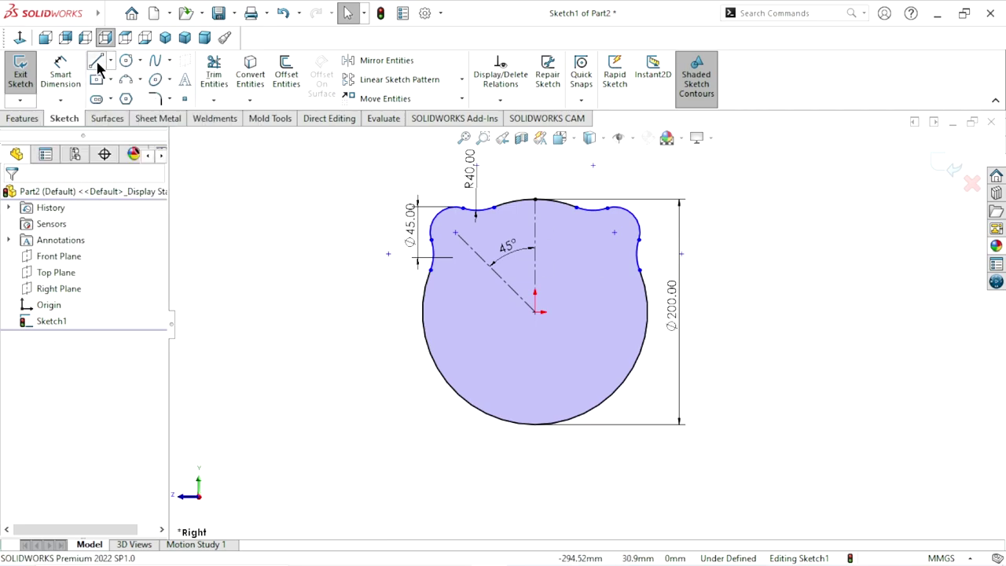
pyautogui.click(435, 362)
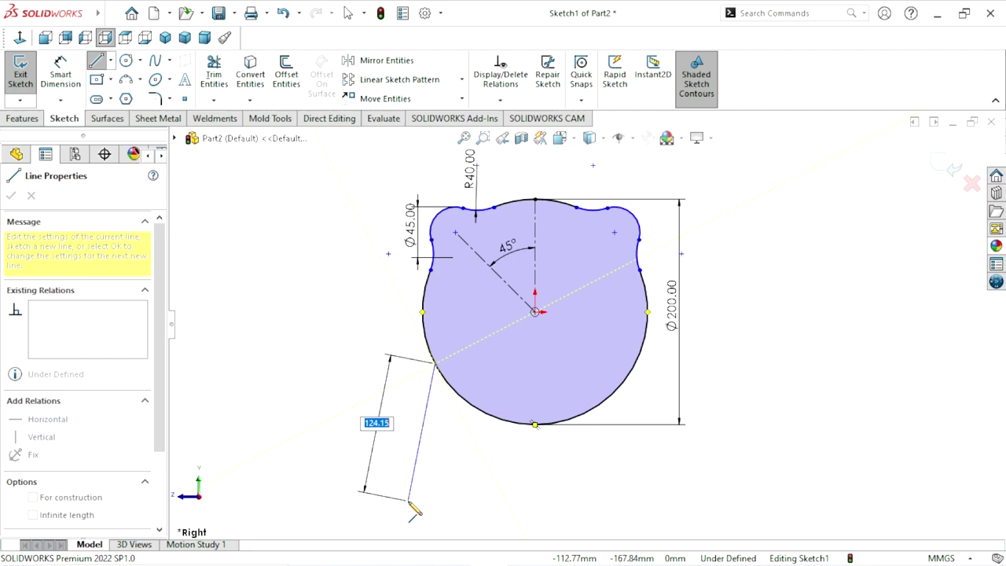
pyautogui.click(407, 500)
pyautogui.click(456, 500)
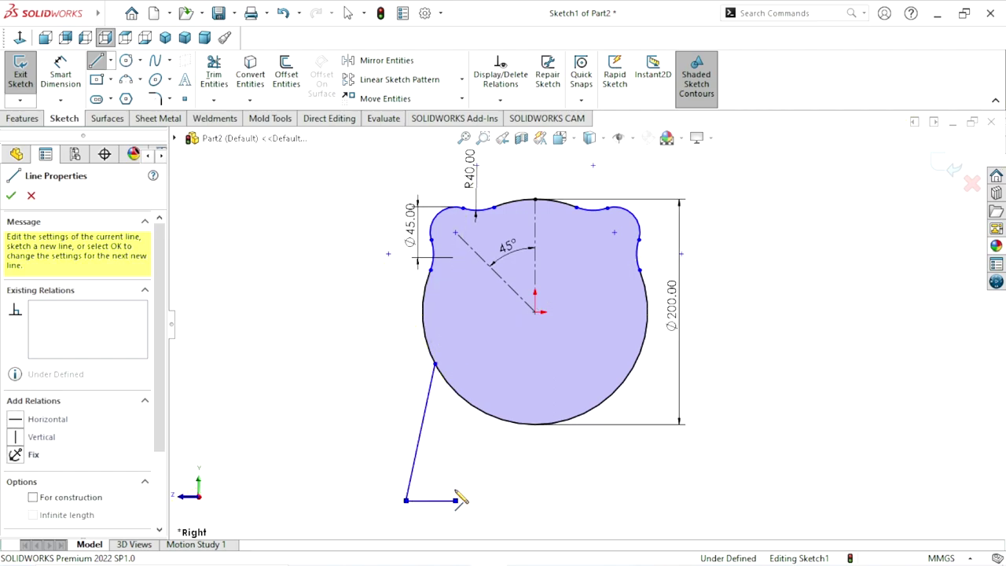
pyautogui.click(476, 406)
pyautogui.rightClick(728, 344)
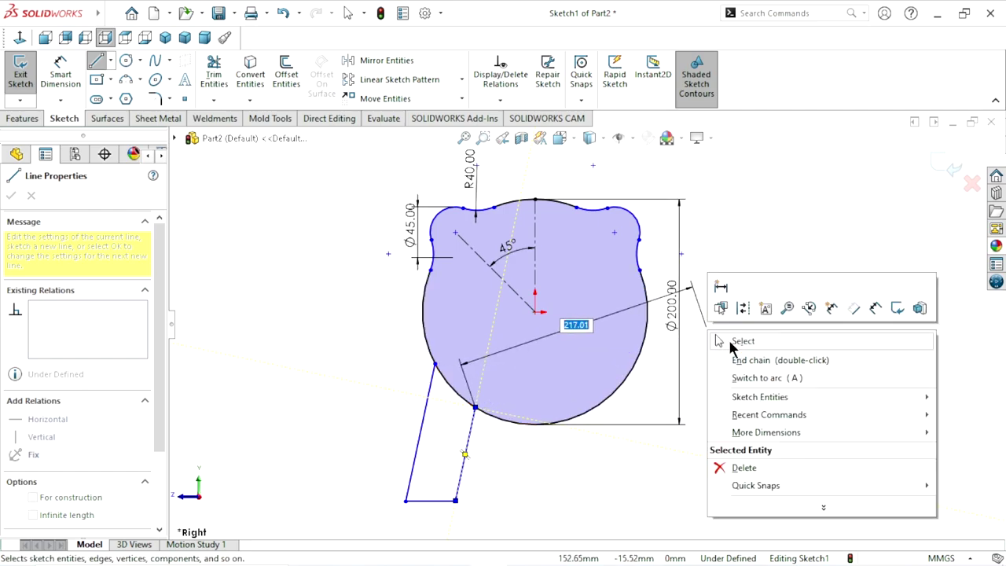
pyautogui.click(743, 341)
pyautogui.scroll(3, 522, 433)
pyautogui.scroll(-3, 503, 338)
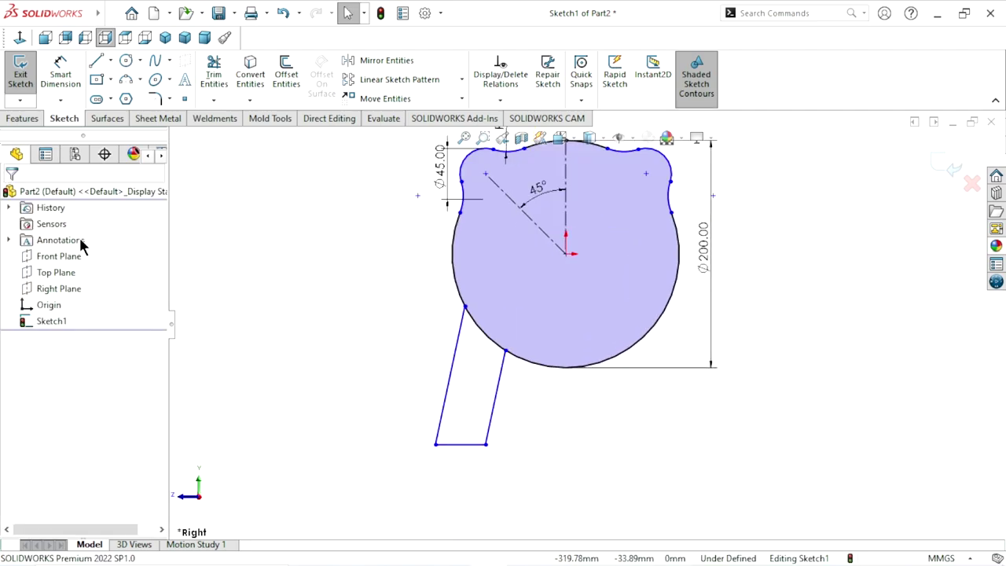
# Step: Give the leg's left edge a 105 mm vertical height dimension
pyautogui.click(58, 76)
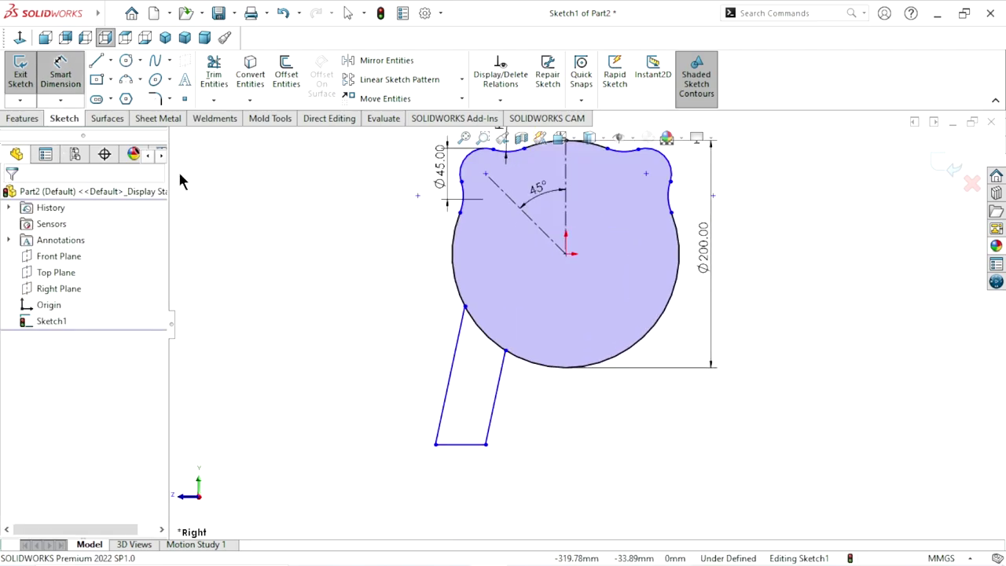
pyautogui.click(465, 307)
pyautogui.click(436, 445)
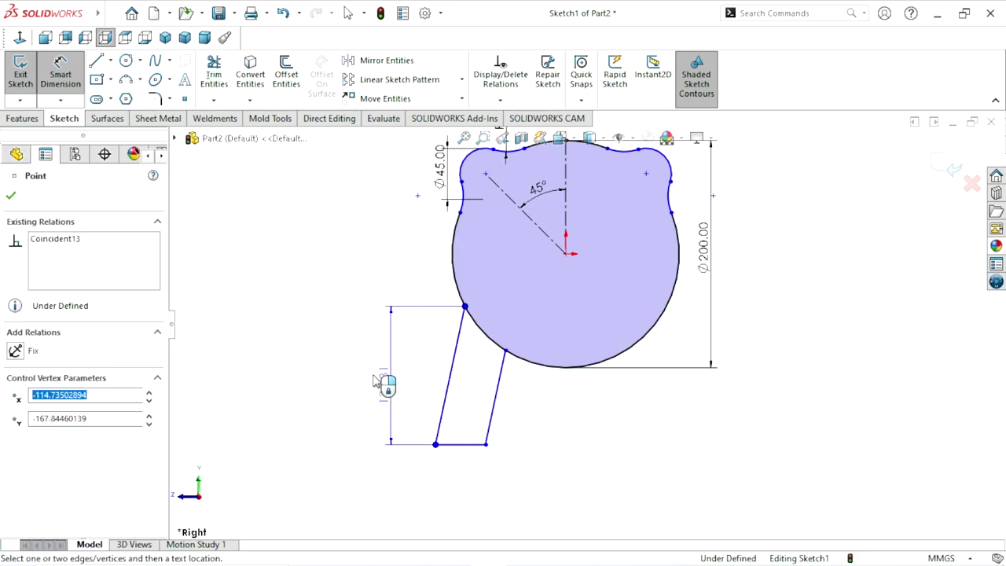
pyautogui.click(367, 378)
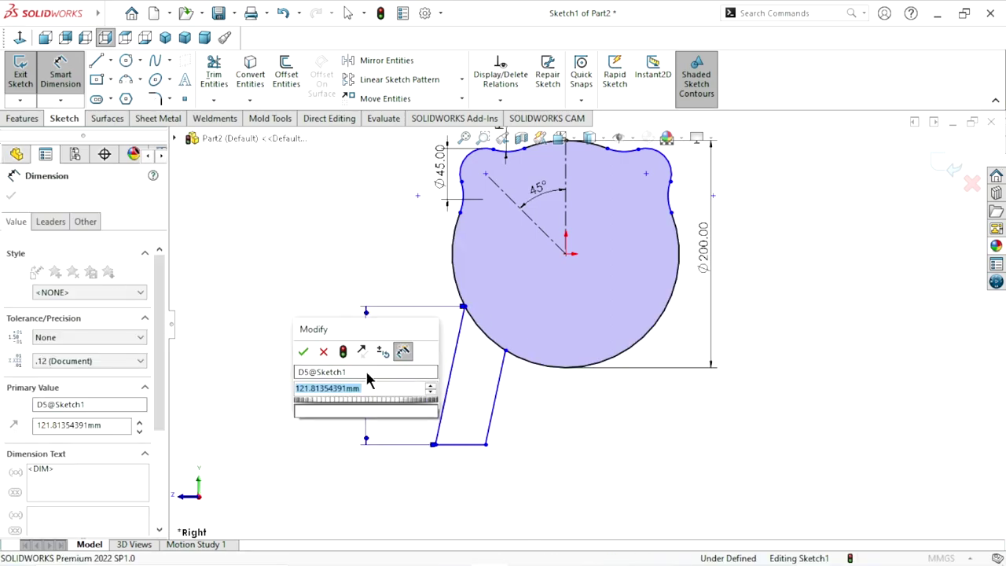
pyautogui.write('100')
pyautogui.press('Return')
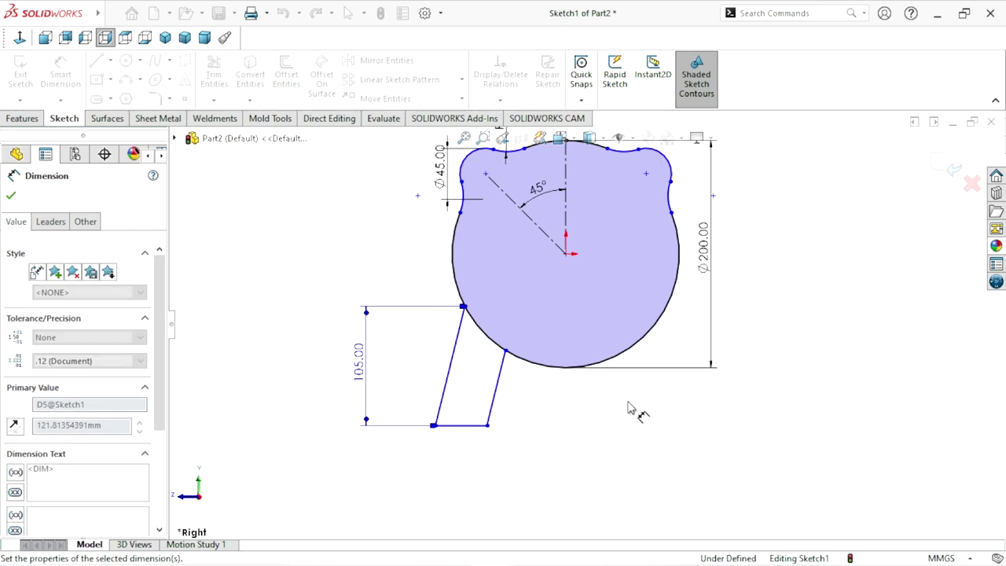
# Step: Set the angle between the leg's left edge and bottom line to 80°
pyautogui.click(449, 416)
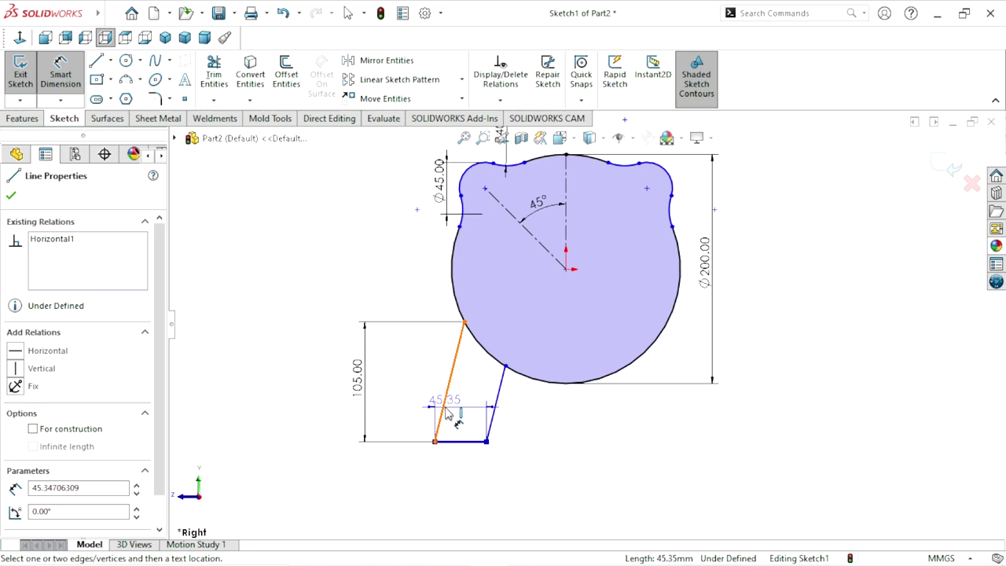
pyautogui.click(467, 441)
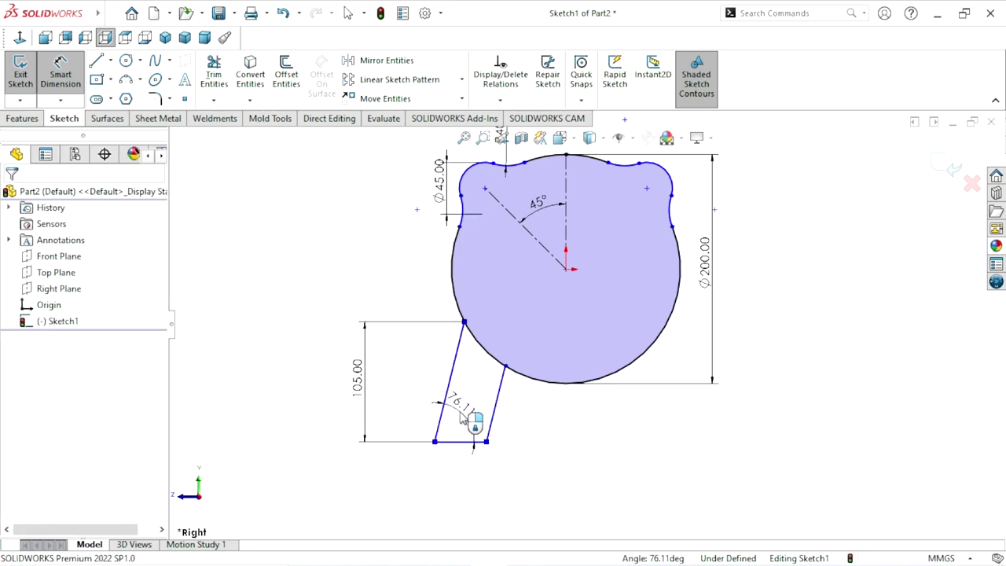
pyautogui.click(460, 415)
pyautogui.write('80')
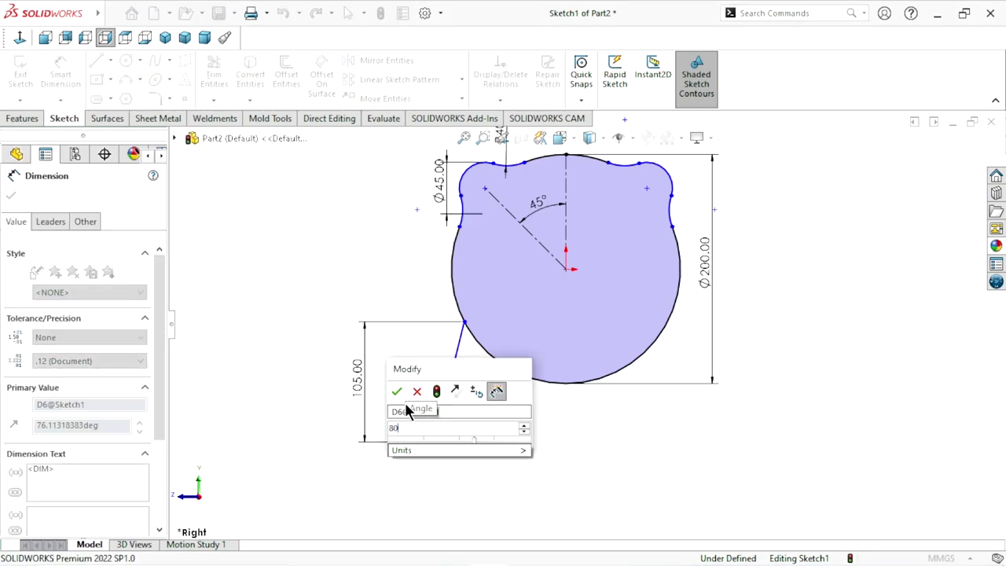
pyautogui.click(397, 391)
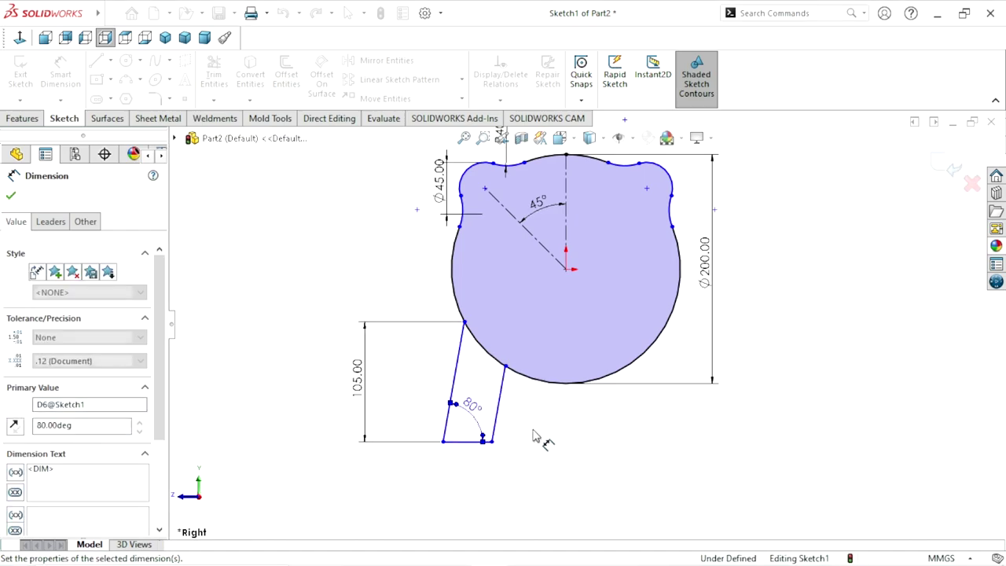
# Step: Add an angle dimension between the leg's bottom line and right slanted edge
pyautogui.scroll(-2, 547, 414)
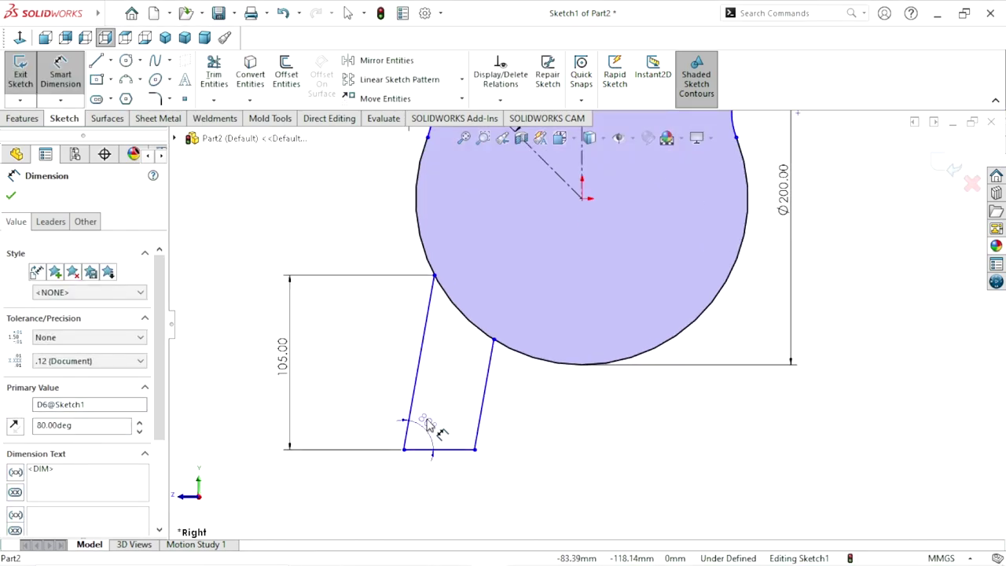
pyautogui.click(488, 444)
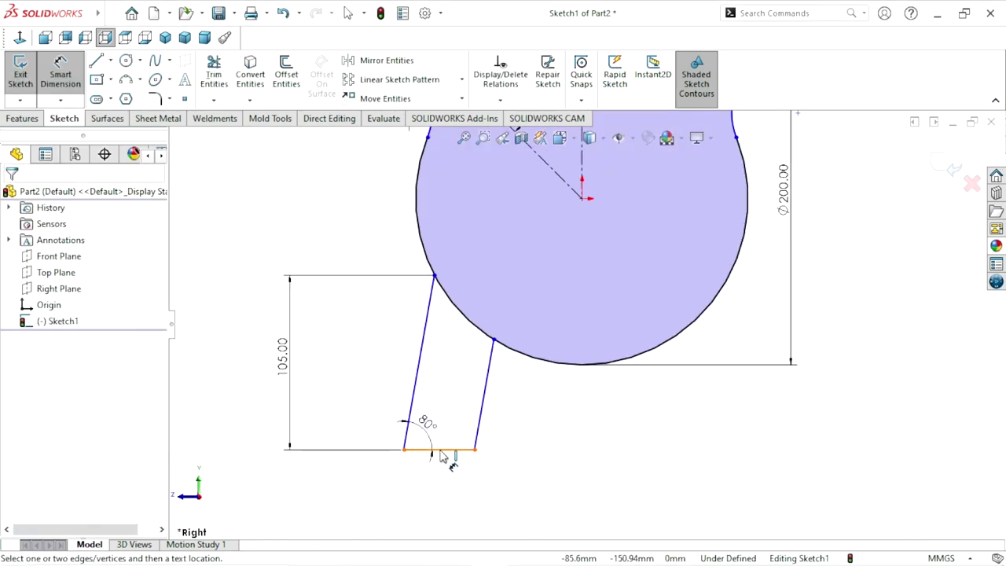
pyautogui.click(479, 421)
pyautogui.click(482, 409)
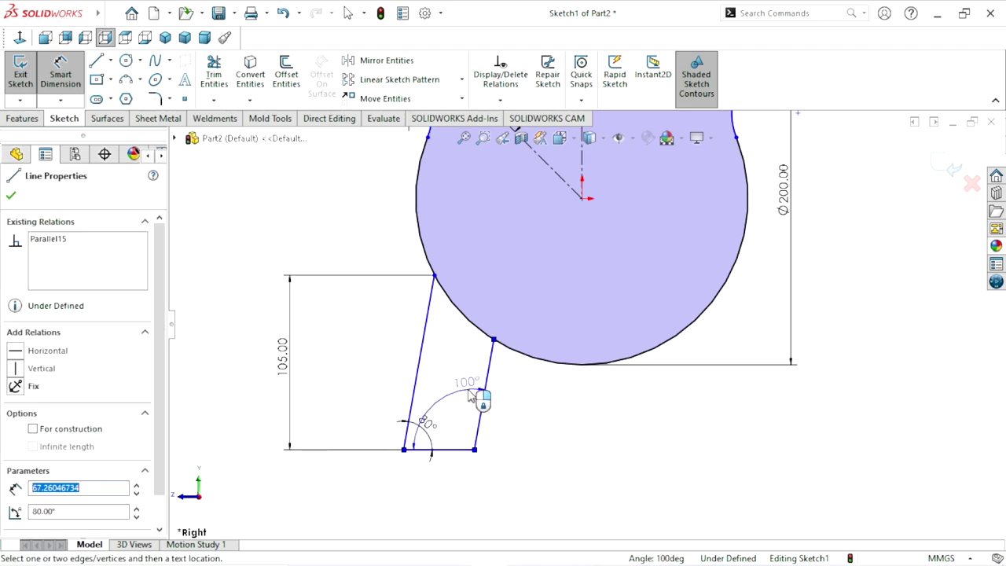
pyautogui.click(468, 393)
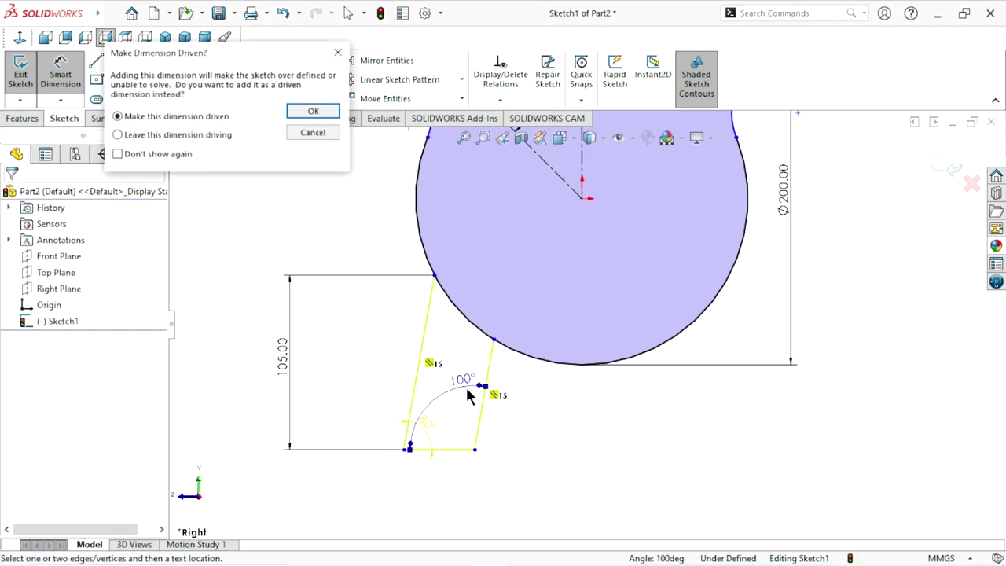
# Step: Cancel the over-defining angle, retry it, and cancel the Make Dimension Driven prompt again
pyautogui.click(312, 133)
pyautogui.scroll(2, 503, 393)
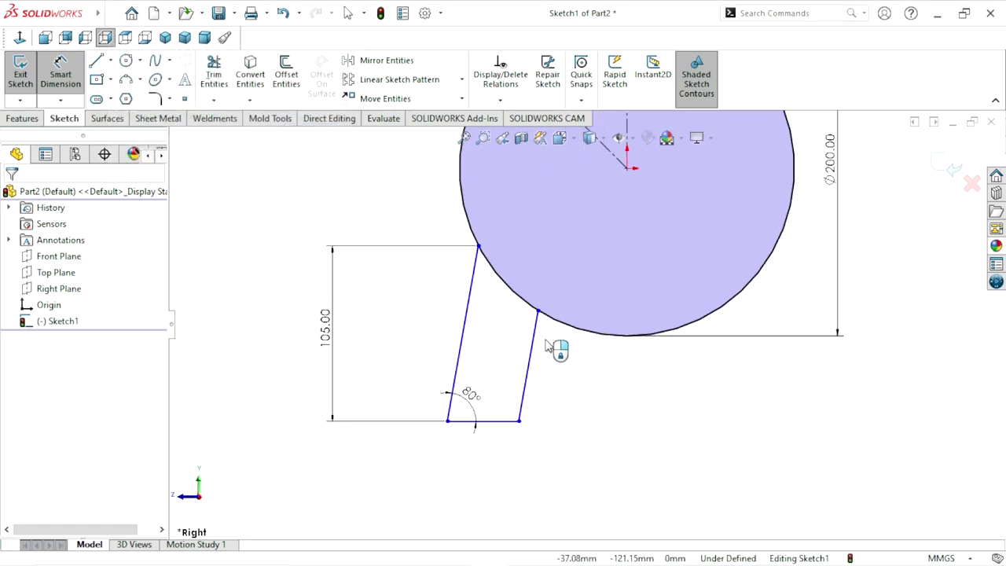
pyautogui.press('Escape')
pyautogui.click(538, 312)
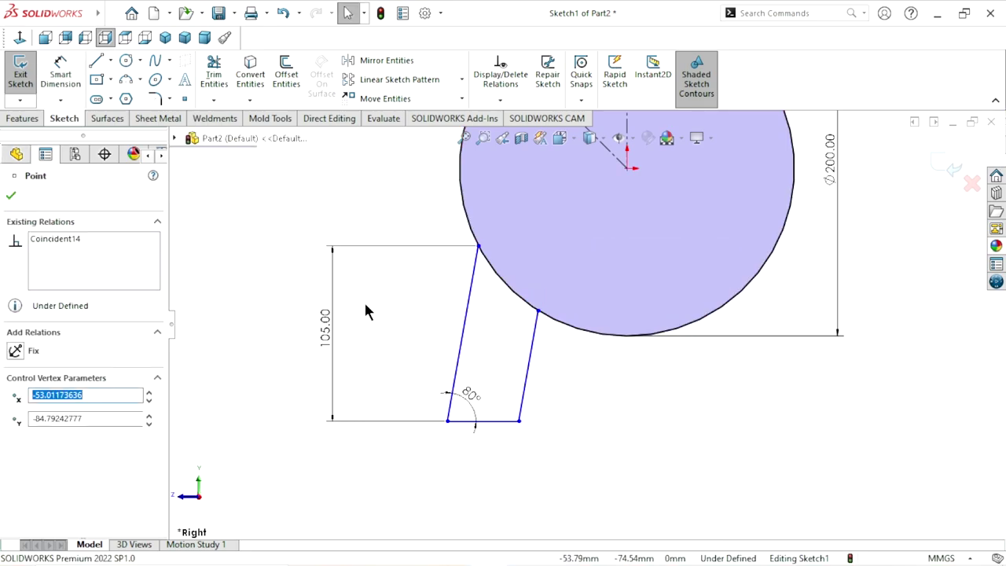
pyautogui.press('Escape')
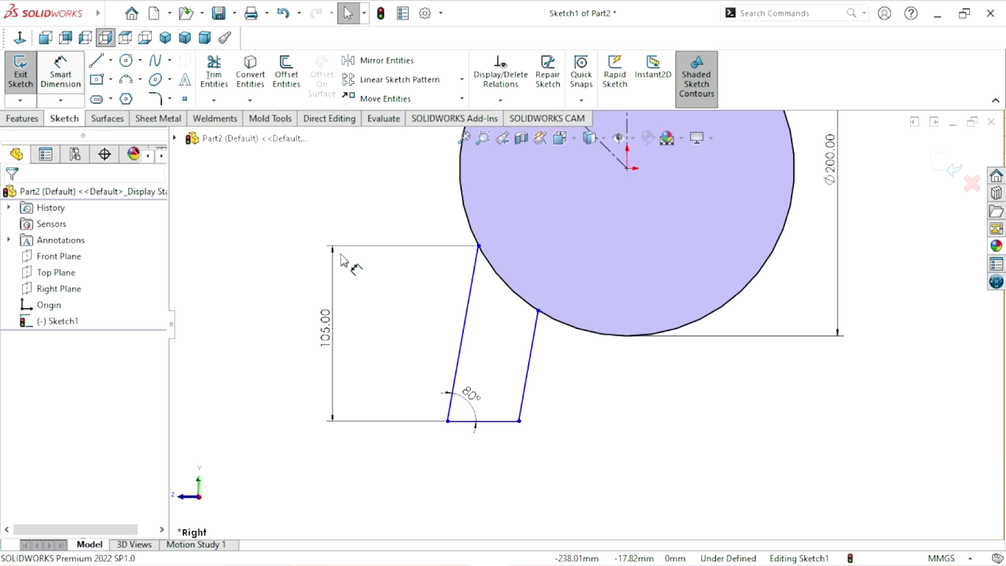
pyautogui.press('d')
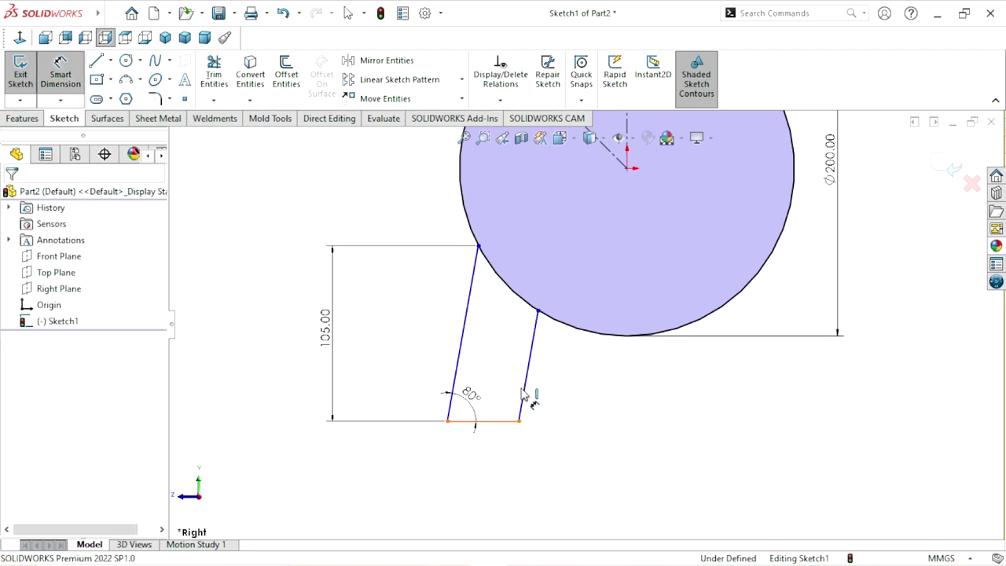
pyautogui.click(526, 386)
pyautogui.click(462, 338)
pyautogui.click(503, 355)
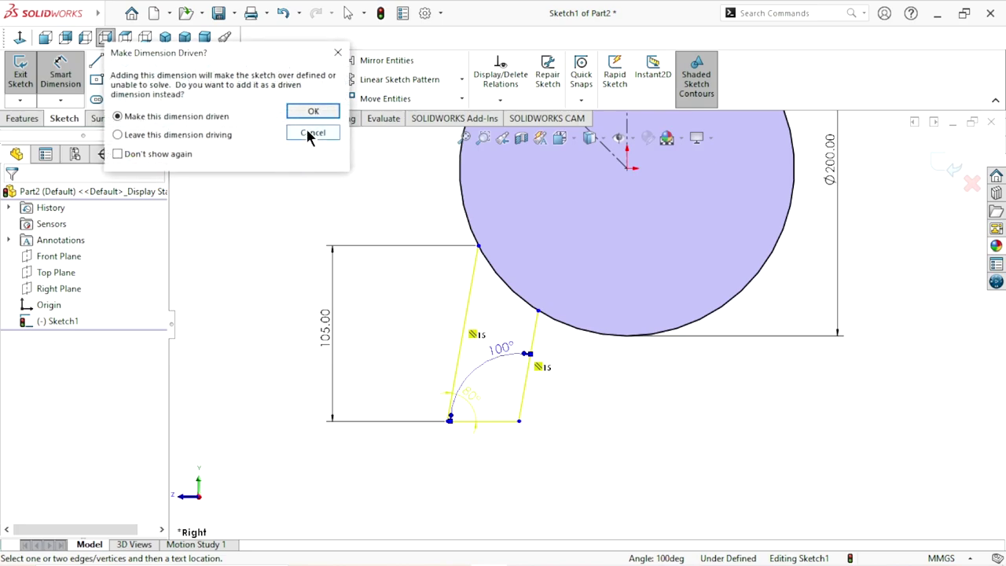
pyautogui.click(312, 133)
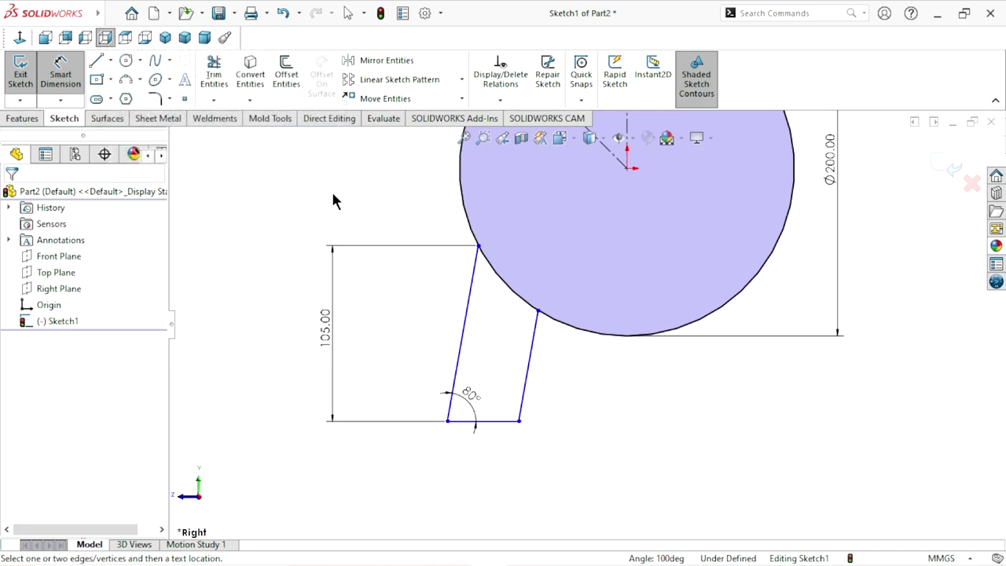
# Step: Delete the Parallel15 relation between the leg's two slanted edges
pyautogui.click(535, 373)
pyautogui.press('Escape')
pyautogui.press('Escape')
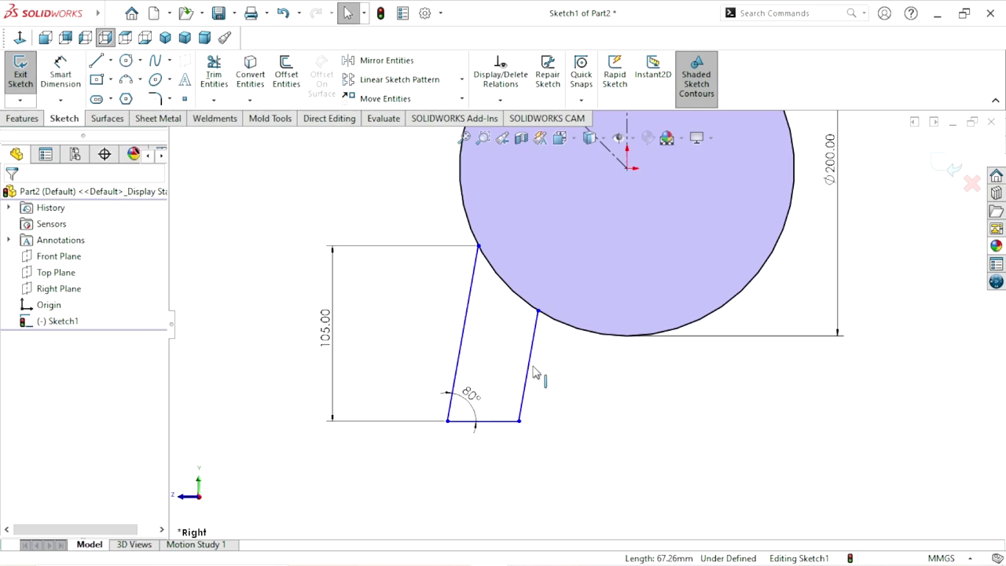
pyautogui.click(532, 372)
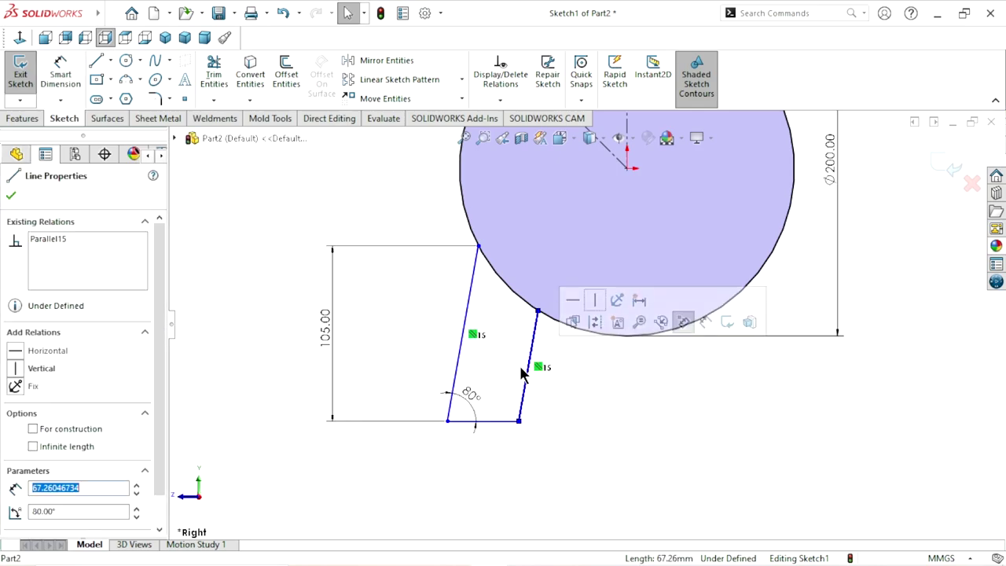
pyautogui.click(476, 340)
pyautogui.press('Delete')
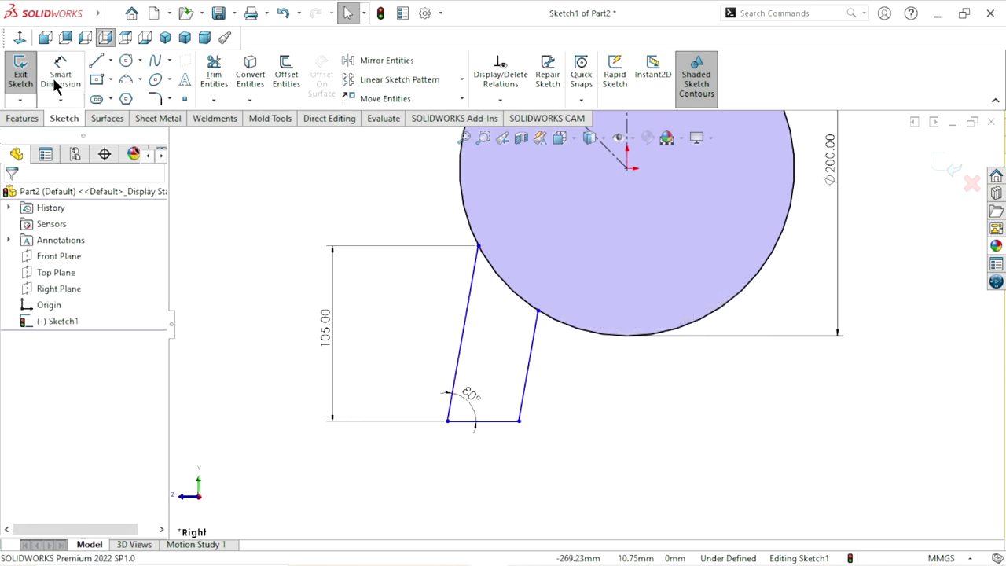
# Step: Dimension the angle between the leg's bottom line and right slanted edge to 105°
pyautogui.click(55, 82)
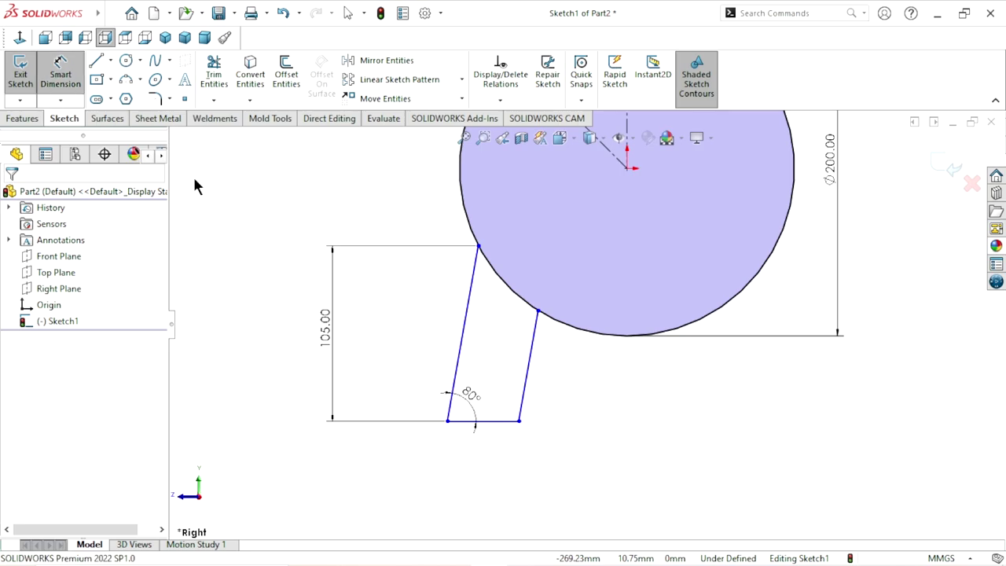
pyautogui.click(513, 419)
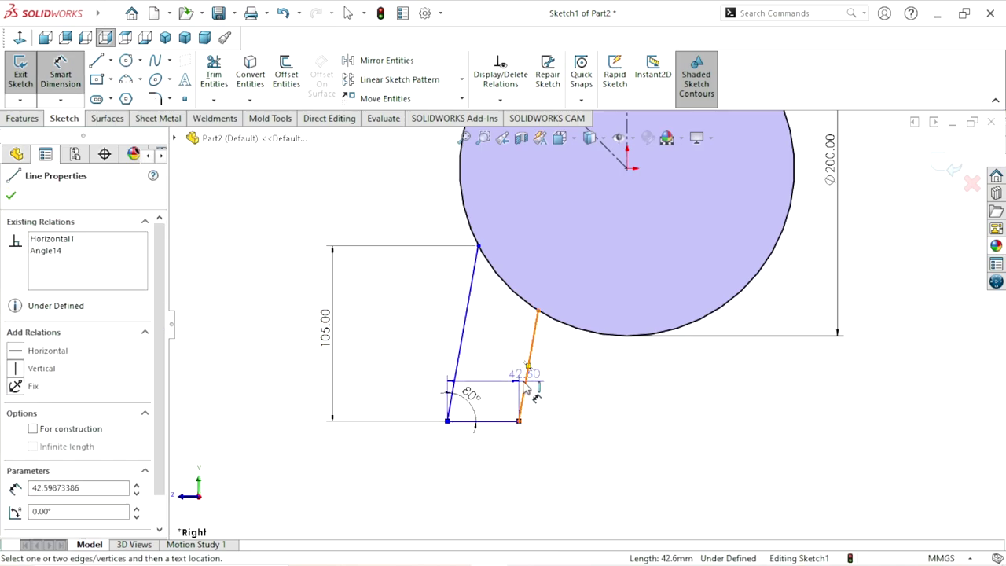
pyautogui.click(528, 369)
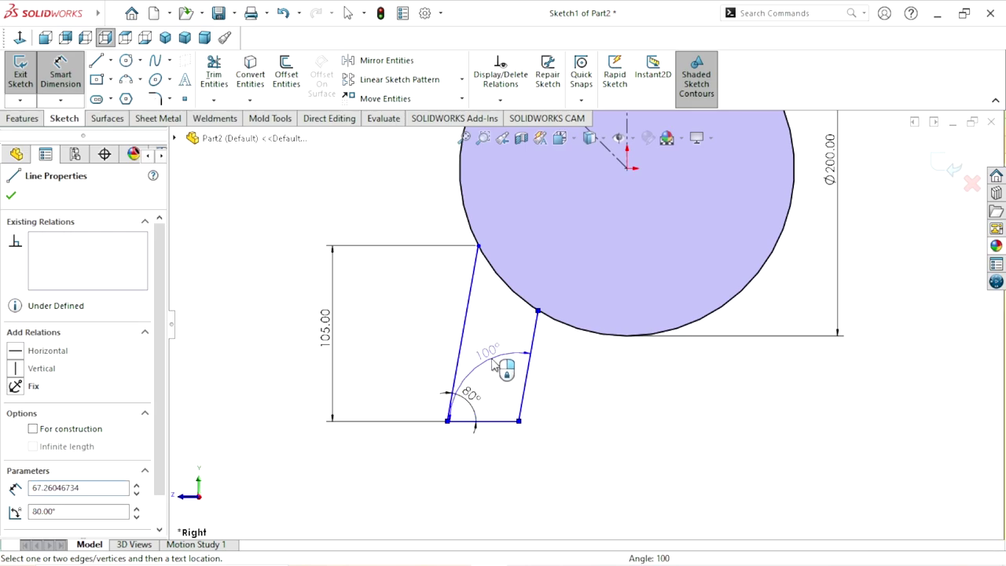
pyautogui.click(497, 360)
pyautogui.click(496, 360)
pyautogui.write('105')
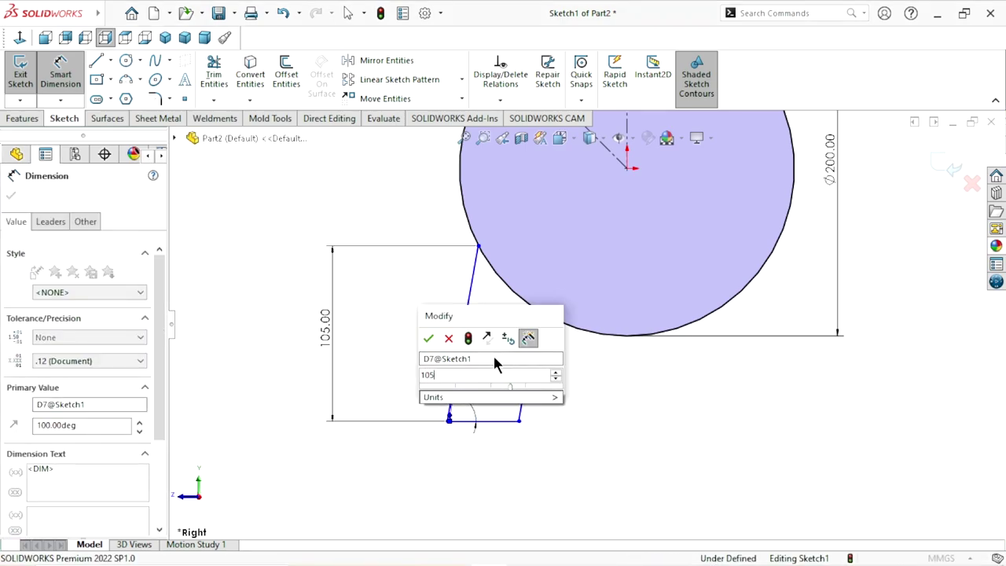
pyautogui.click(429, 339)
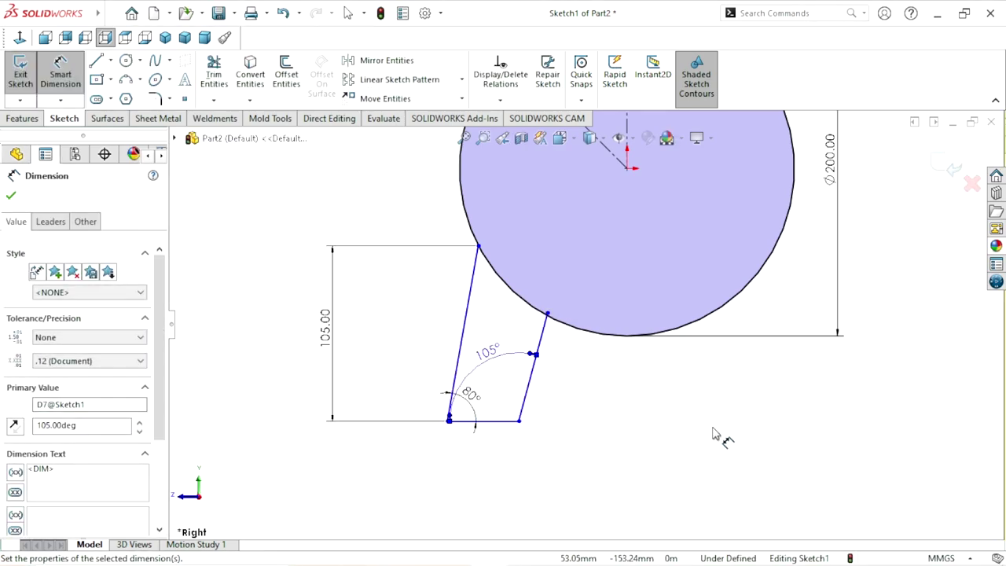
pyautogui.press('z')
# Step: Dimension the leg's bottom edge to 60.00 mm
pyautogui.scroll(-2, 618, 341)
pyautogui.scroll(-1, 618, 341)
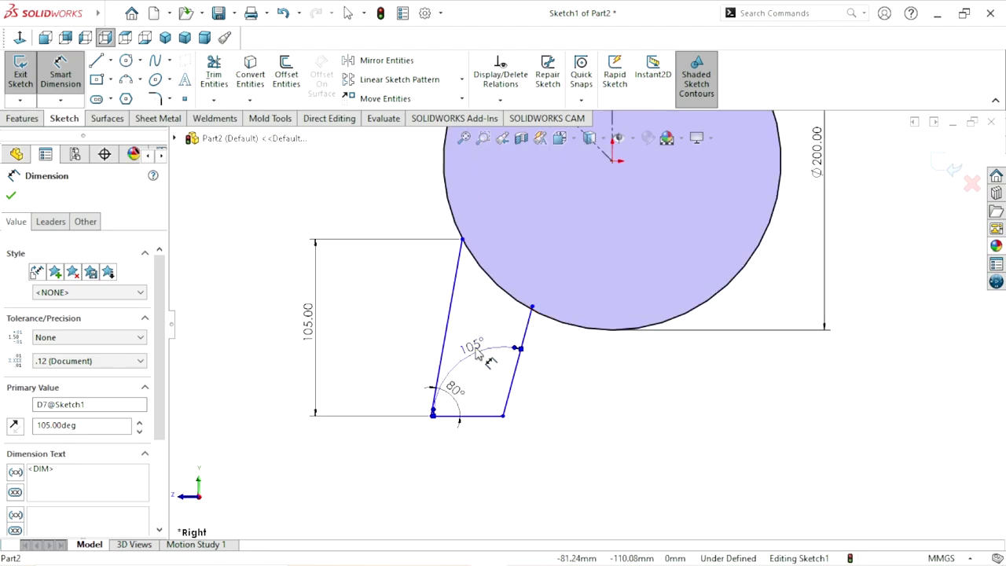
pyautogui.click(606, 433)
pyautogui.scroll(3, 629, 401)
pyautogui.scroll(-2, 606, 292)
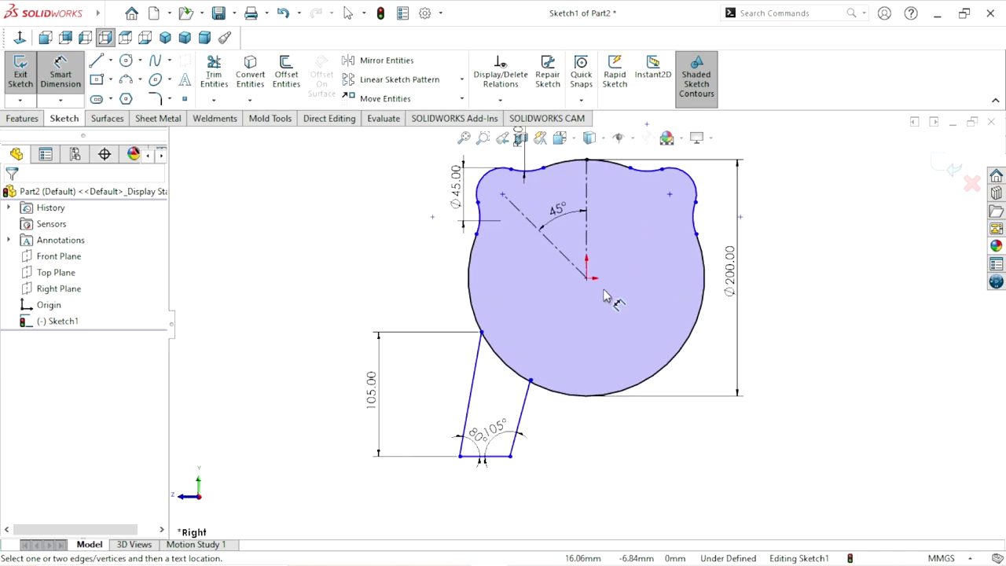
pyautogui.scroll(1, 589, 285)
pyautogui.scroll(-1, 574, 382)
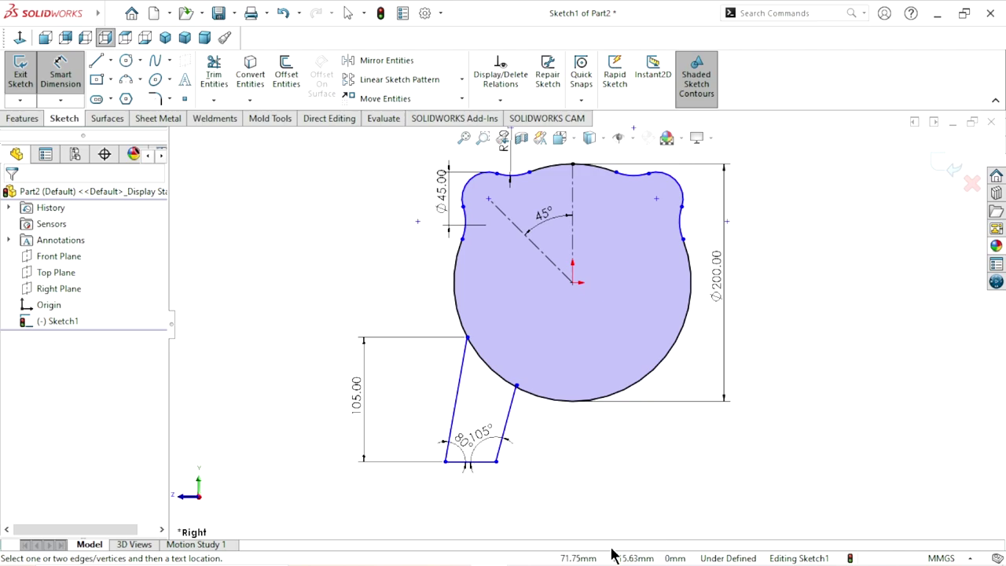
pyautogui.scroll(-1, 494, 475)
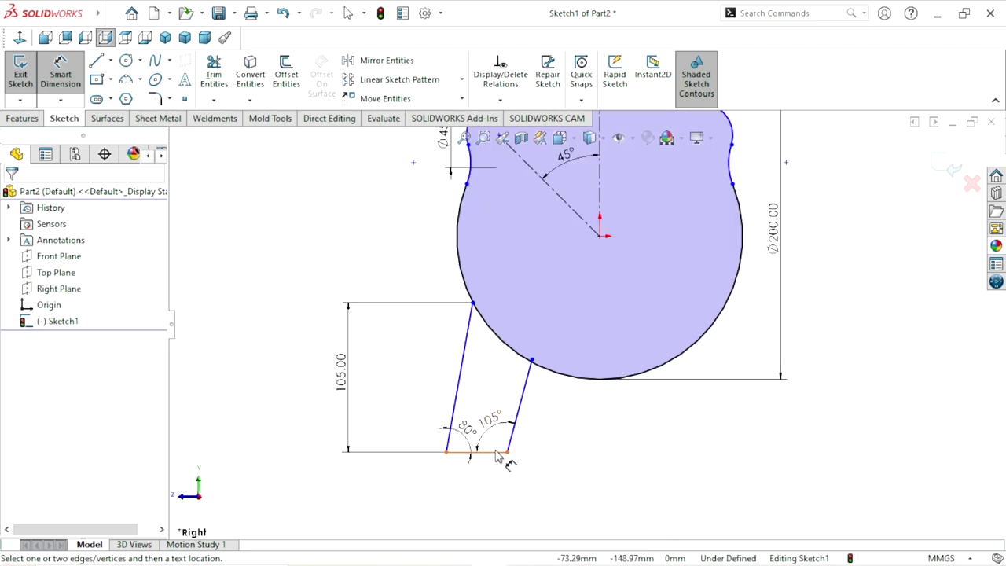
pyautogui.click(495, 462)
pyautogui.click(472, 487)
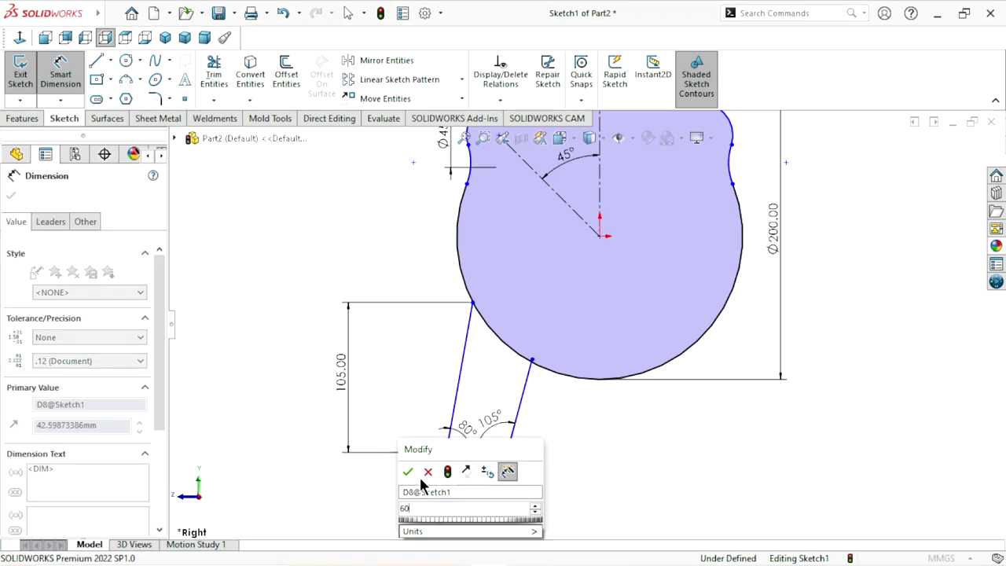
pyautogui.write('60')
pyautogui.click(408, 472)
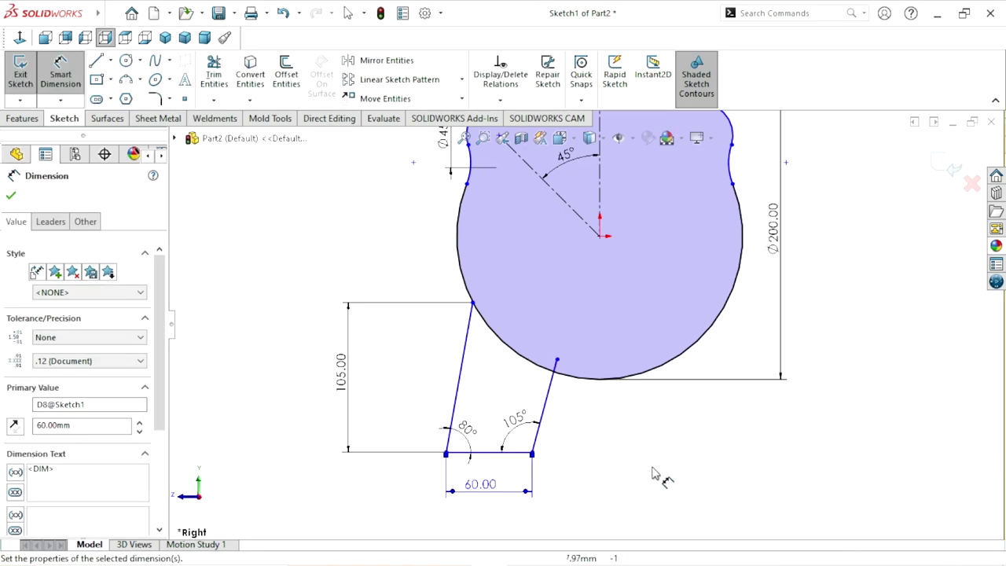
pyautogui.press('f')
pyautogui.scroll(1, 633, 373)
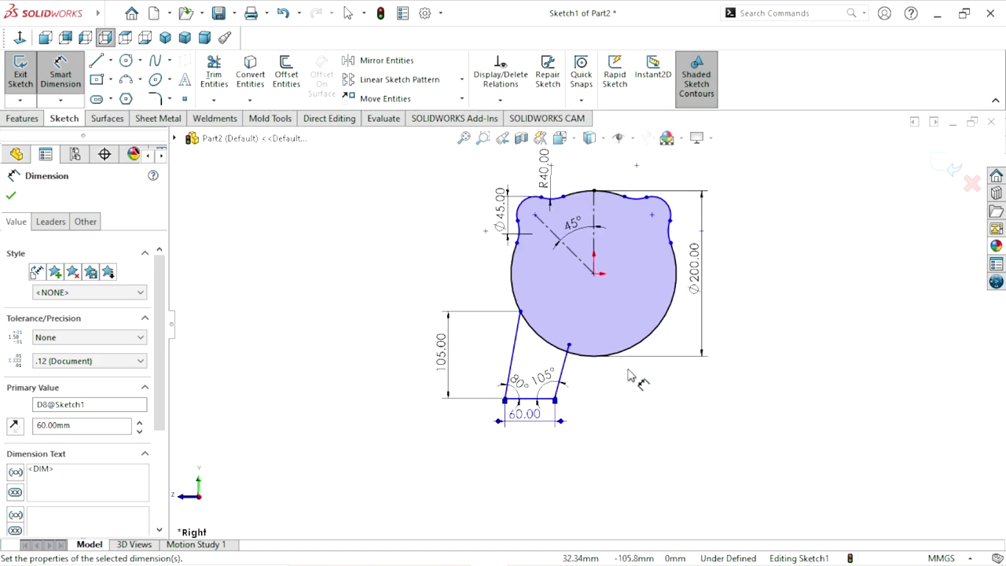
pyautogui.scroll(-1, 664, 348)
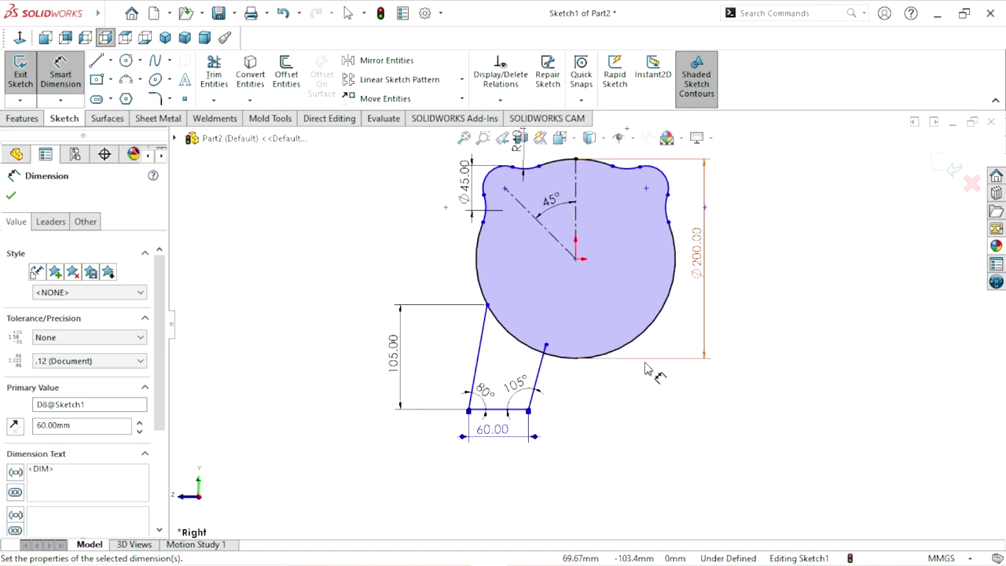
pyautogui.scroll(-1, 621, 320)
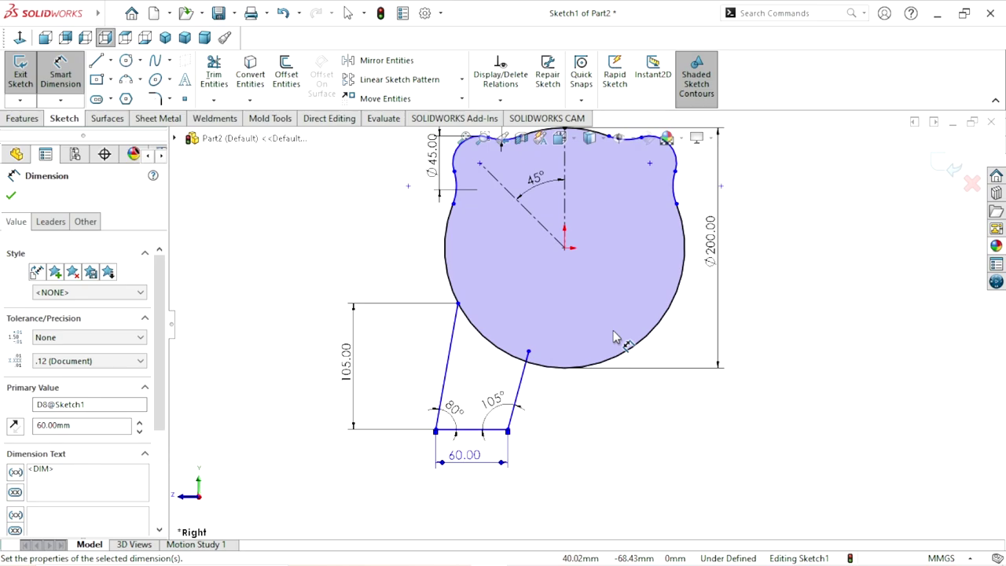
pyautogui.click(213, 64)
pyautogui.scroll(-3, 532, 376)
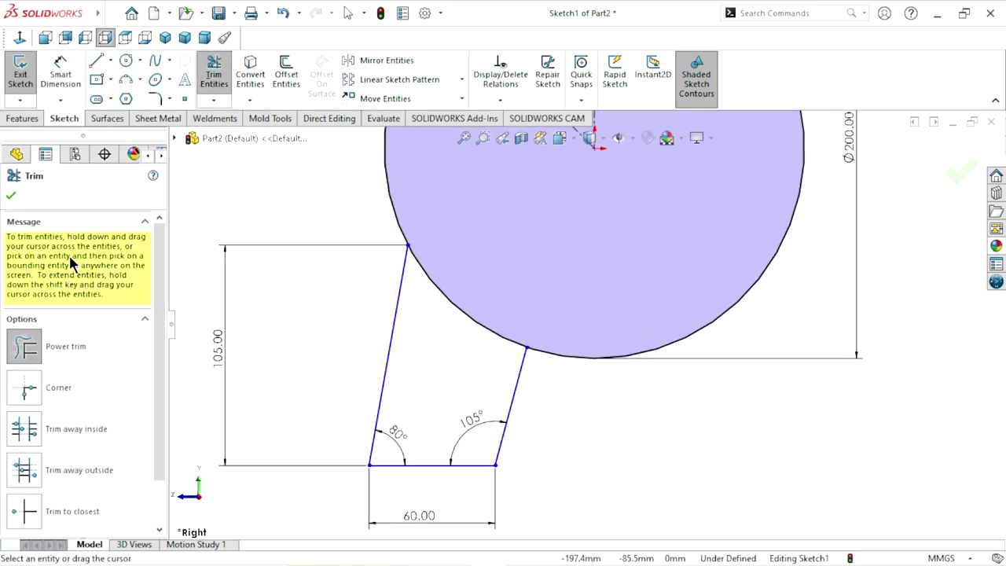
pyautogui.click(11, 196)
pyautogui.scroll(1, 657, 378)
pyautogui.scroll(2, 630, 364)
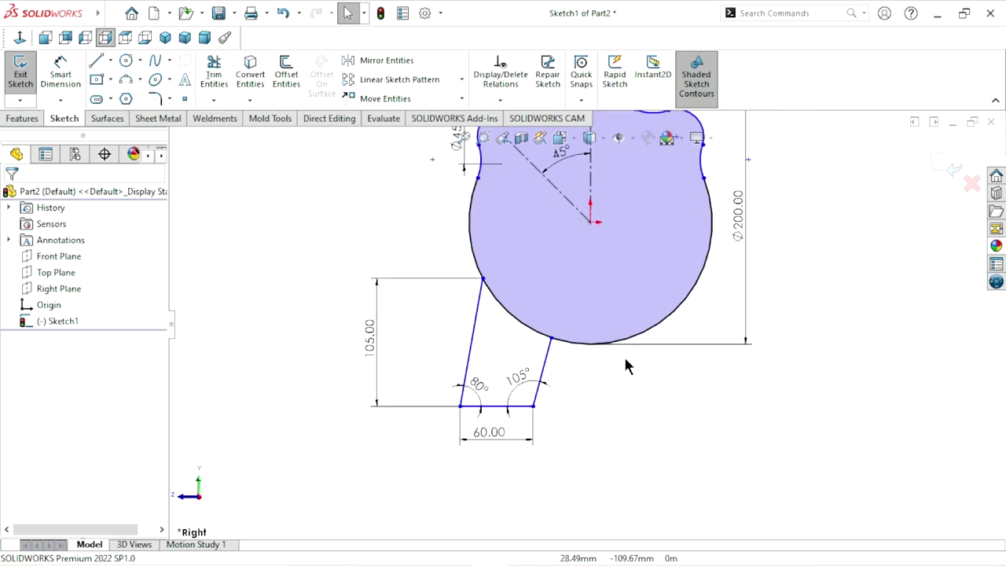
pyautogui.scroll(3, 663, 295)
pyautogui.scroll(-1, 663, 289)
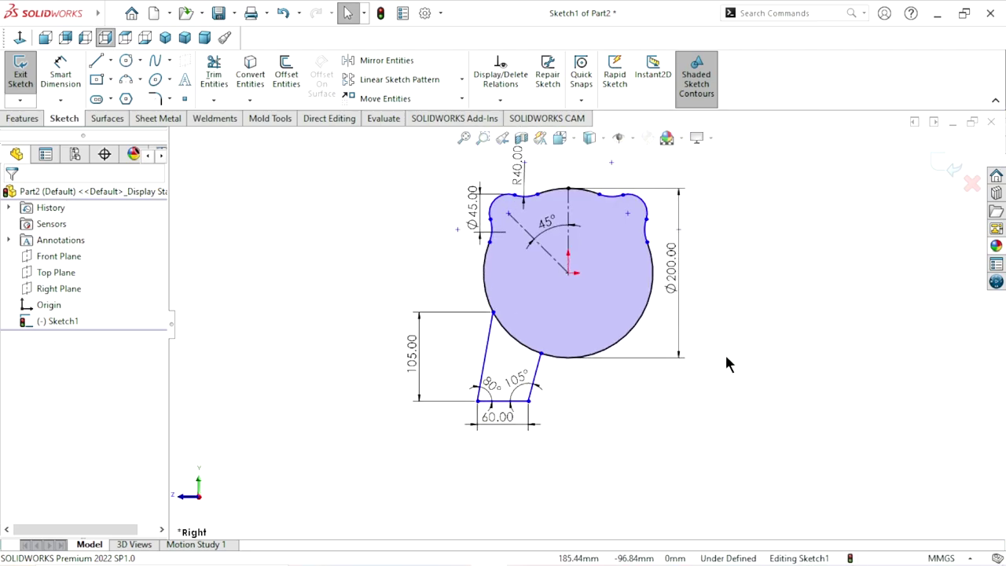
pyautogui.scroll(1, 725, 352)
pyautogui.scroll(-1, 724, 342)
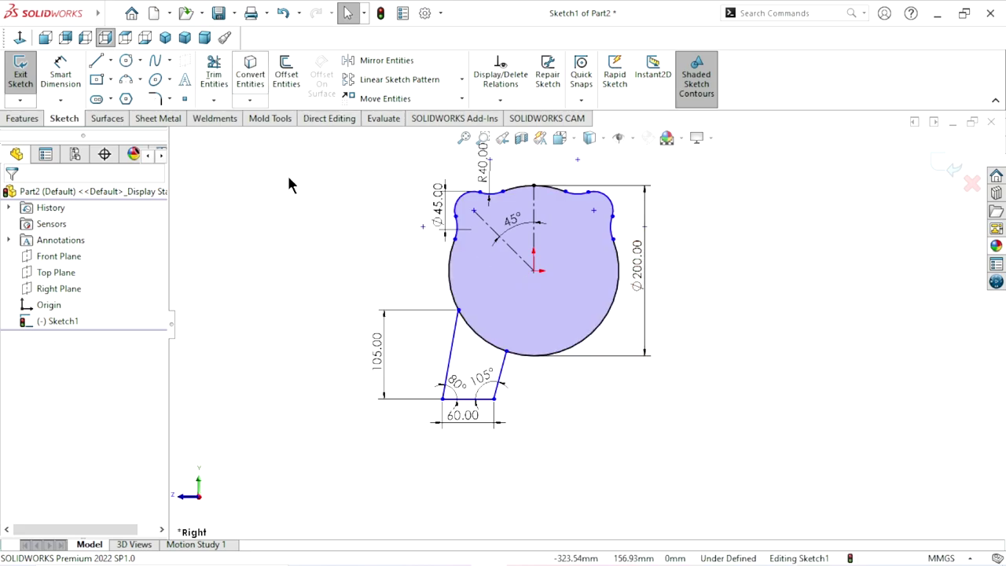
pyautogui.scroll(-1, 633, 327)
pyautogui.scroll(1, 676, 362)
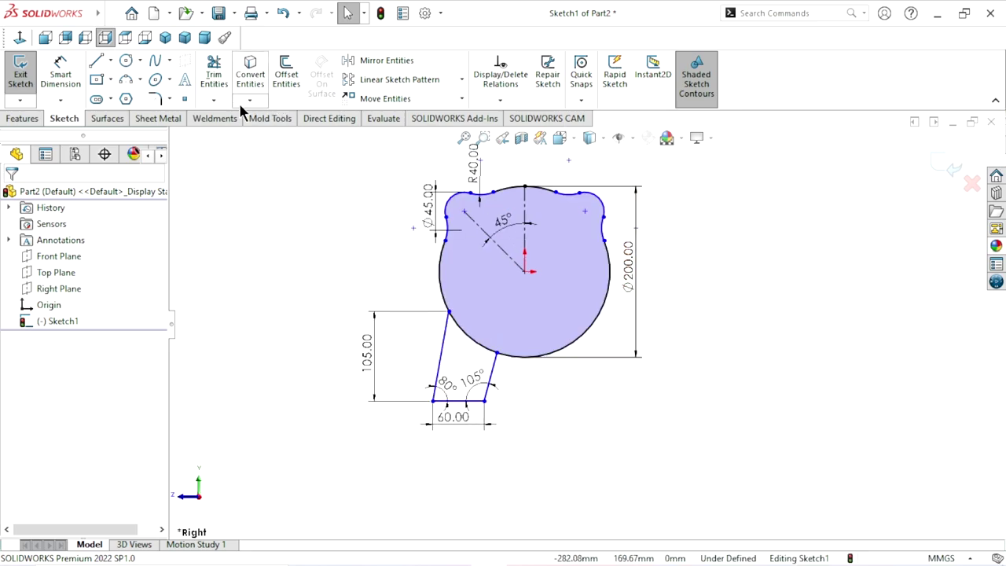
# Step: Mirror the leg's left slant, bottom and right slant lines about the vertical centerline
pyautogui.click(385, 60)
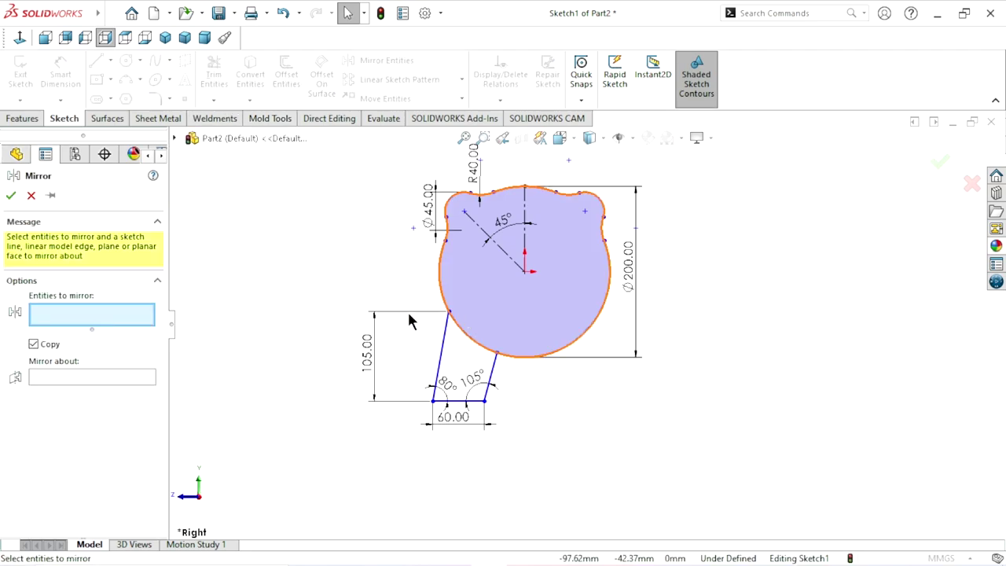
pyautogui.click(444, 349)
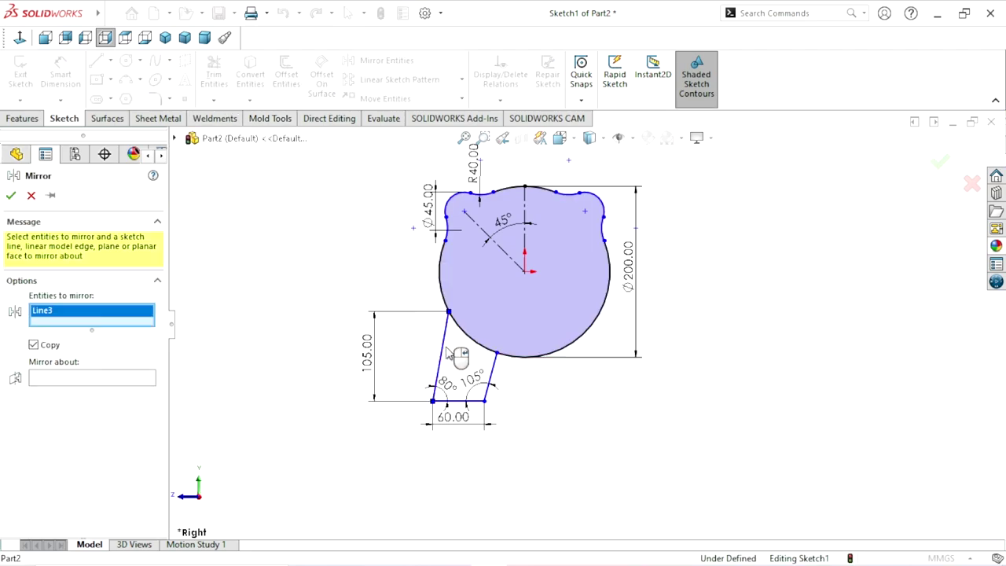
pyautogui.click(460, 403)
pyautogui.click(494, 371)
pyautogui.click(77, 400)
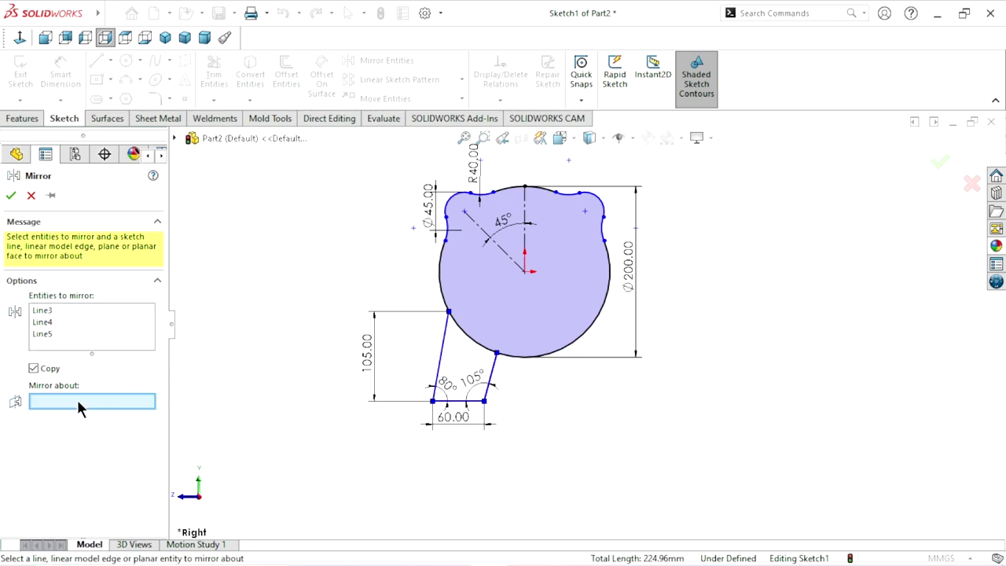
pyautogui.click(526, 231)
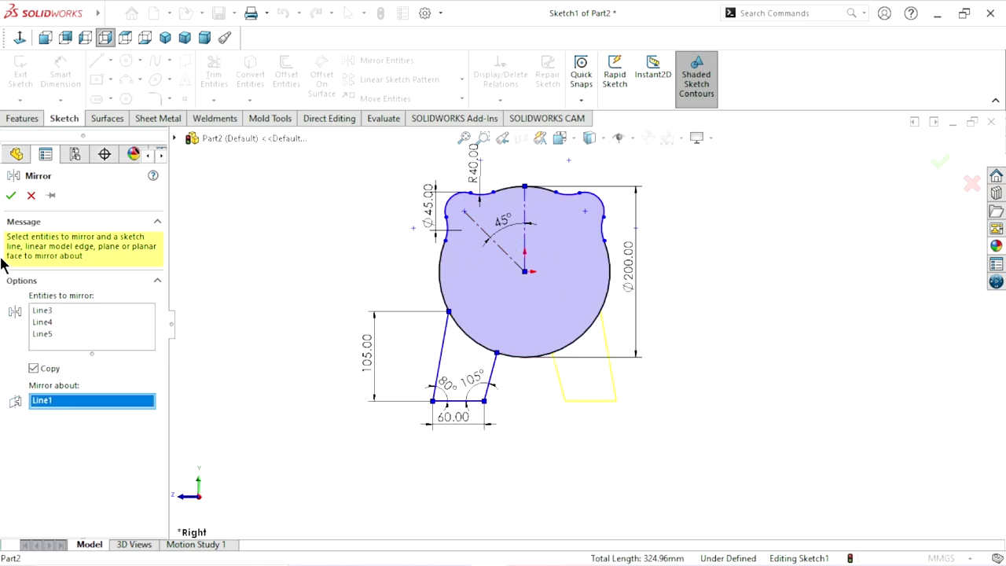
pyautogui.click(10, 196)
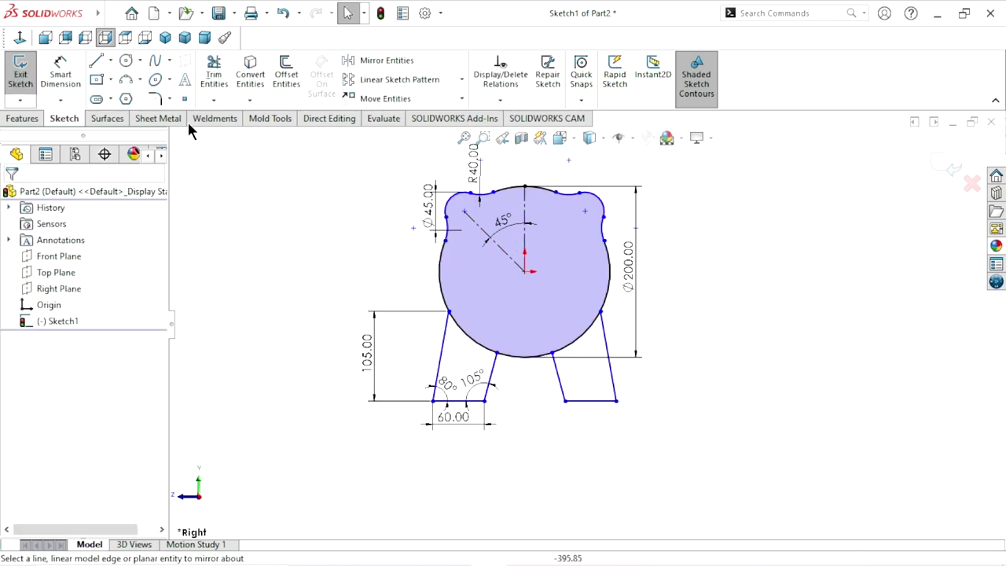
# Step: Power-trim the circle arcs crossing both legs so the outline merges into one
pyautogui.click(213, 75)
pyautogui.moveTo(476, 328); pyautogui.dragTo(508, 320)
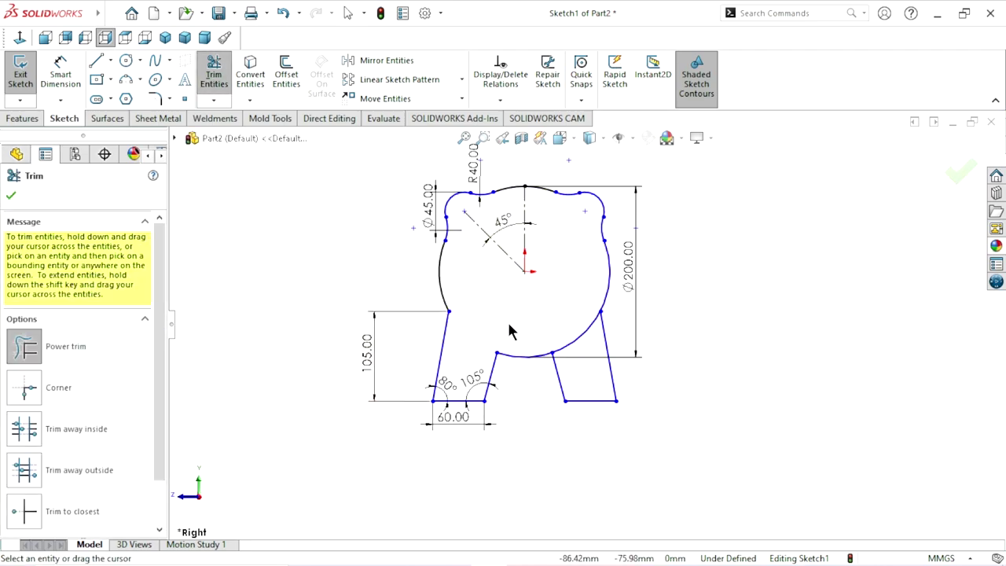
pyautogui.moveTo(581, 348); pyautogui.dragTo(548, 328)
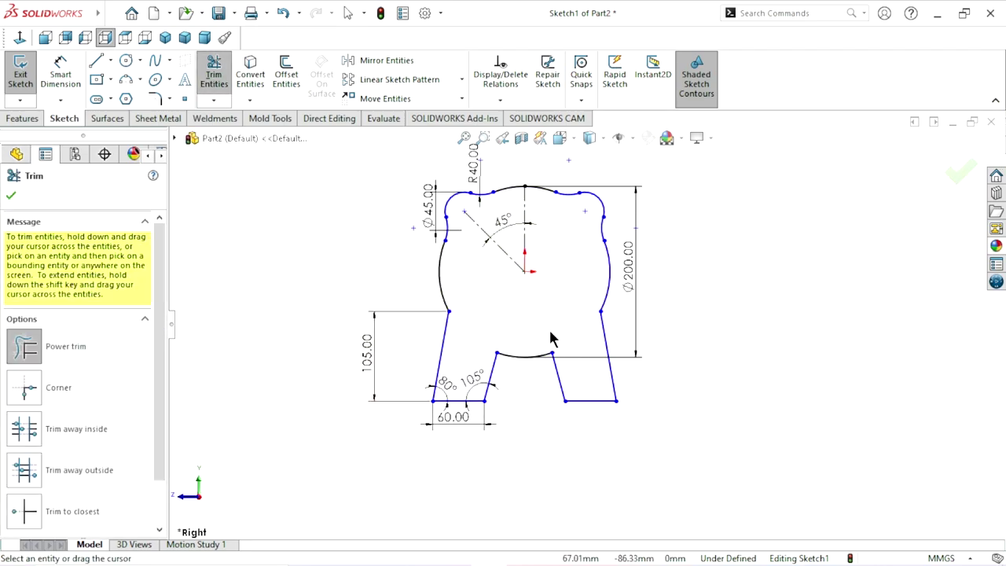
pyautogui.click(16, 193)
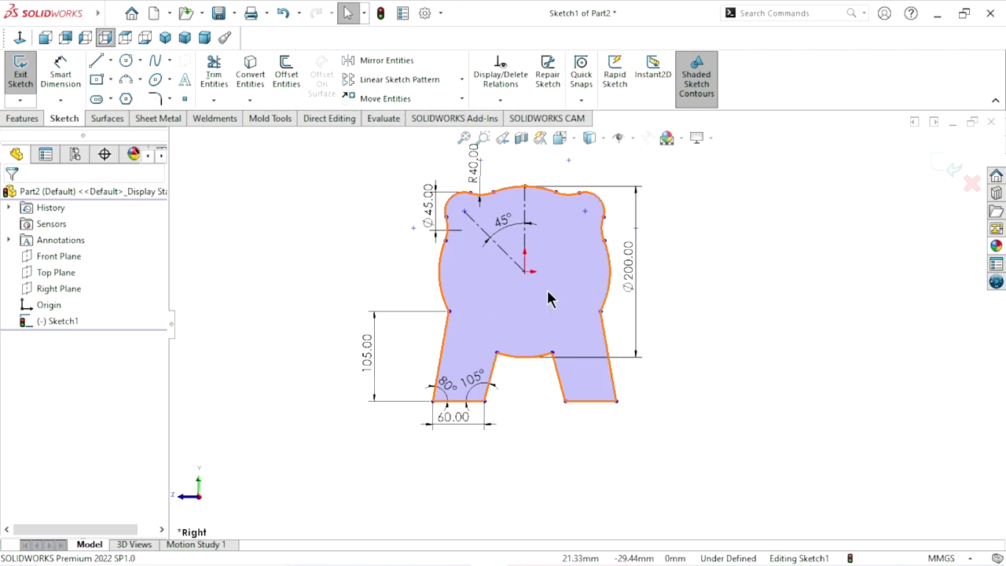
pyautogui.scroll(-1, 554, 260)
pyautogui.scroll(1, 567, 282)
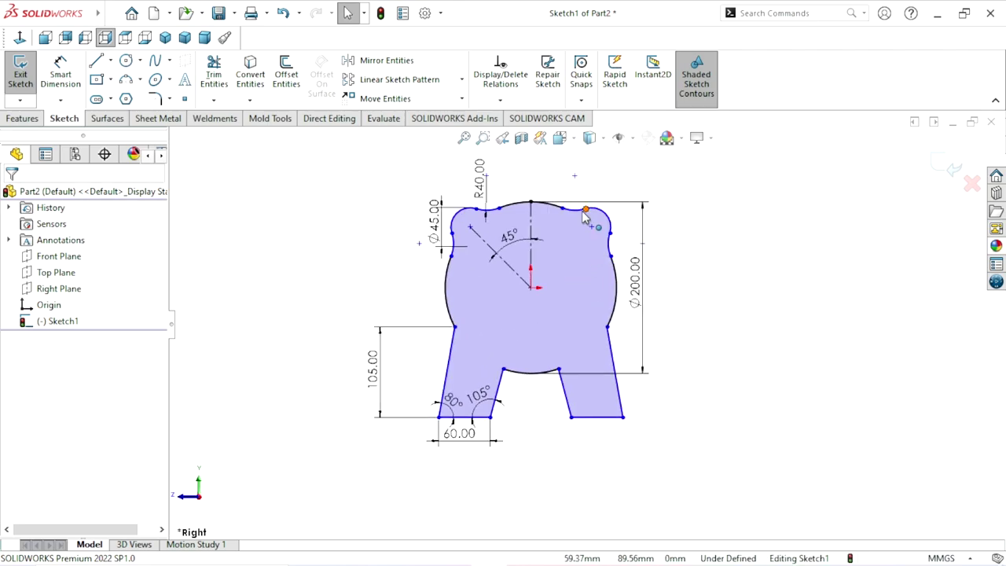
pyautogui.scroll(-1, 586, 219)
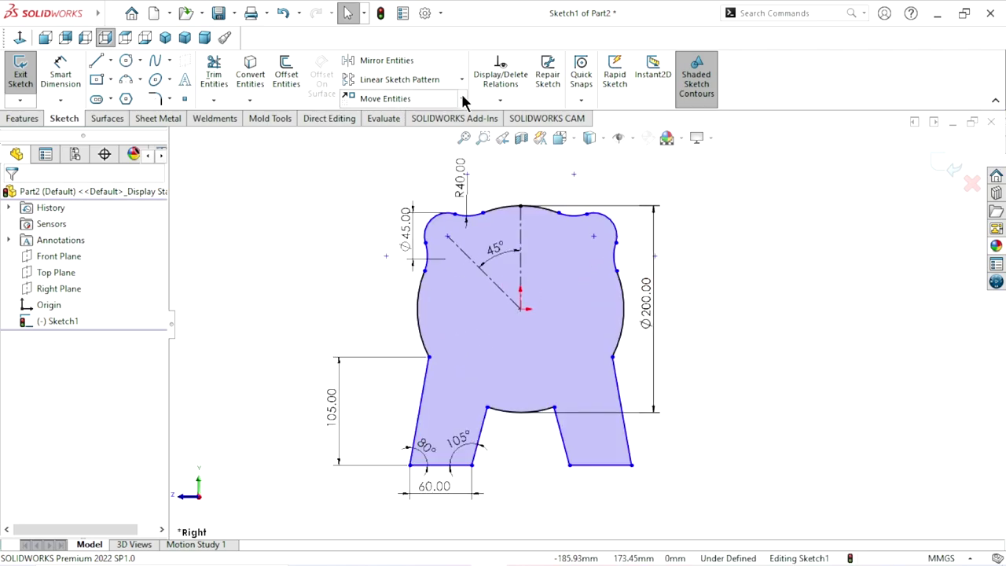
# Step: Run Fully Define Sketch to add the missing dimensions, then move the 32.19 dimension inside the body
pyautogui.click(500, 99)
pyautogui.click(499, 152)
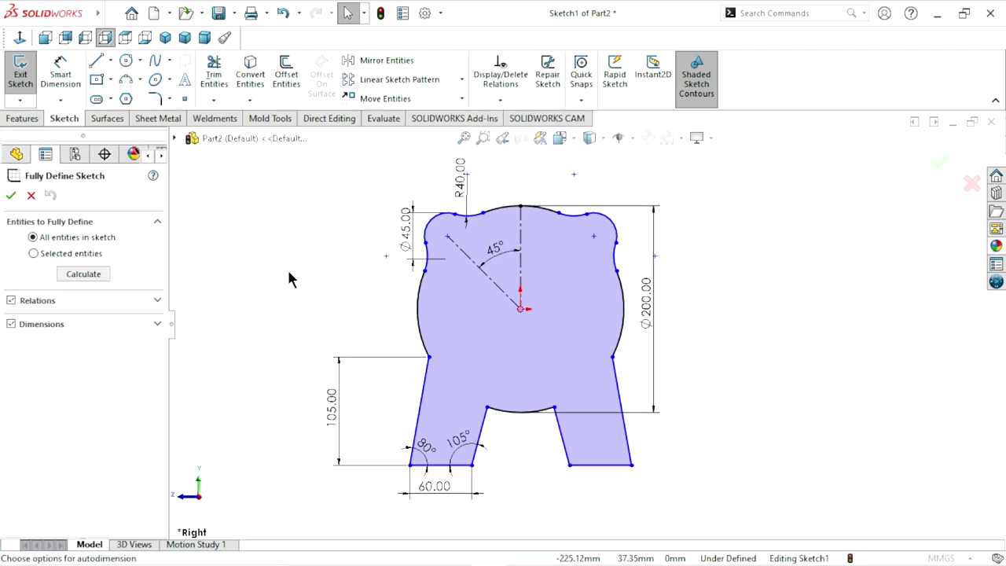
pyautogui.click(81, 276)
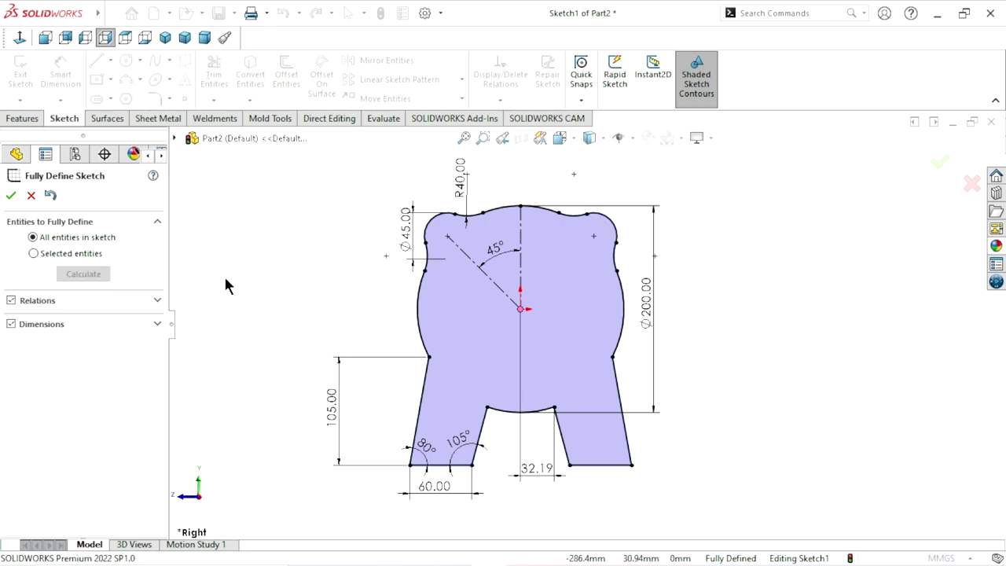
pyautogui.click(14, 196)
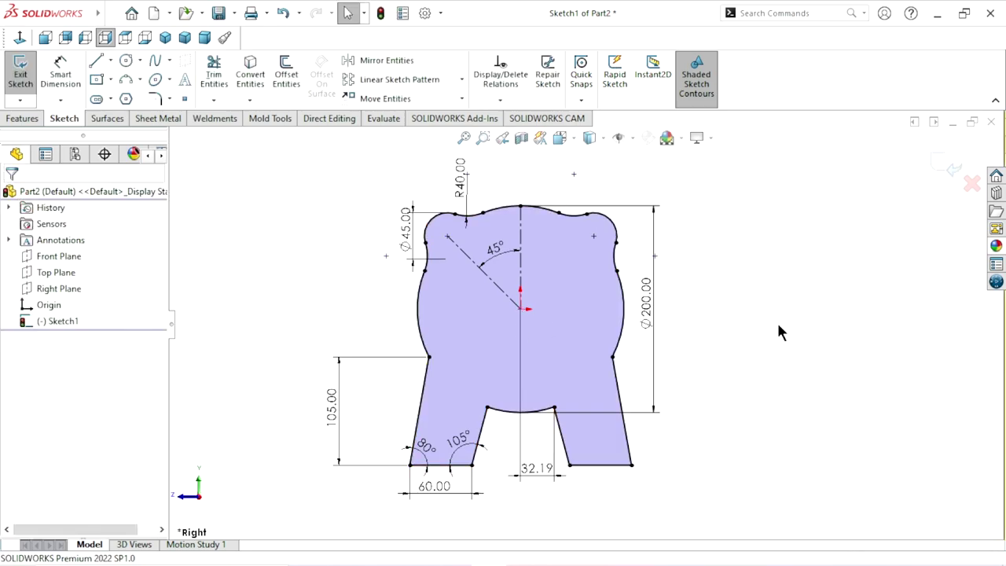
pyautogui.moveTo(548, 478); pyautogui.dragTo(583, 333)
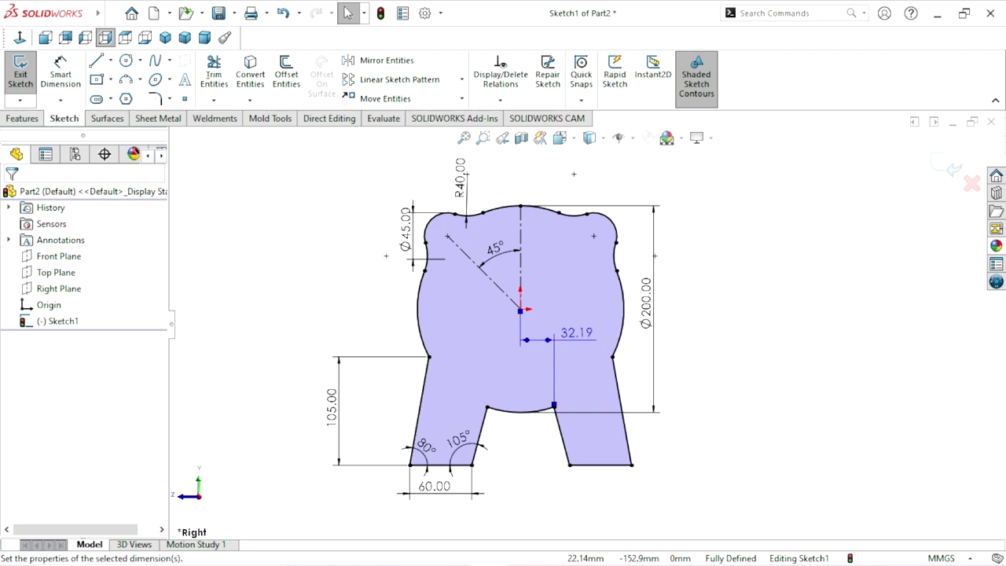
# Step: Fillet both waist corners with 15 mm sketch fillets, accepting the relation warnings
pyautogui.click(157, 100)
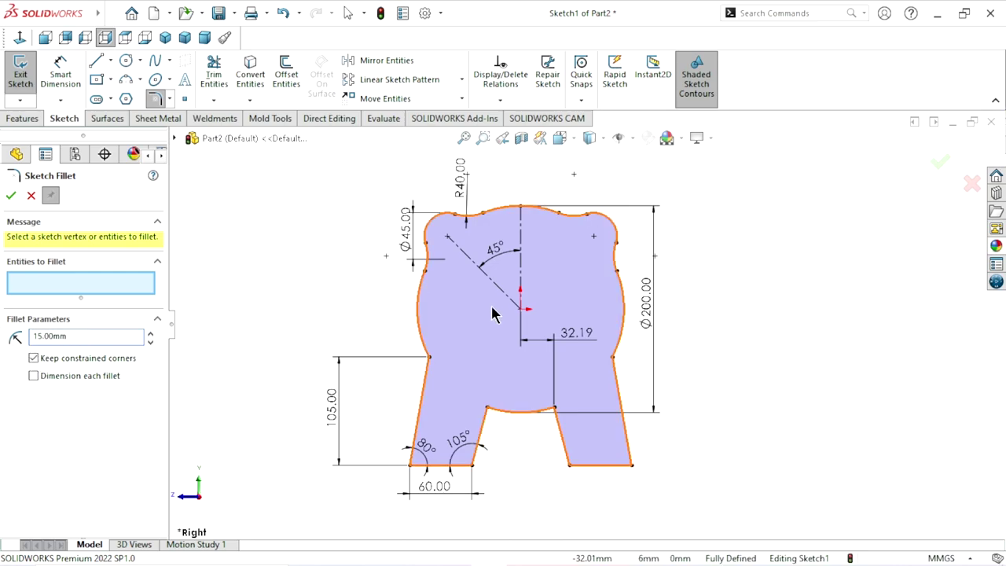
pyautogui.click(437, 360)
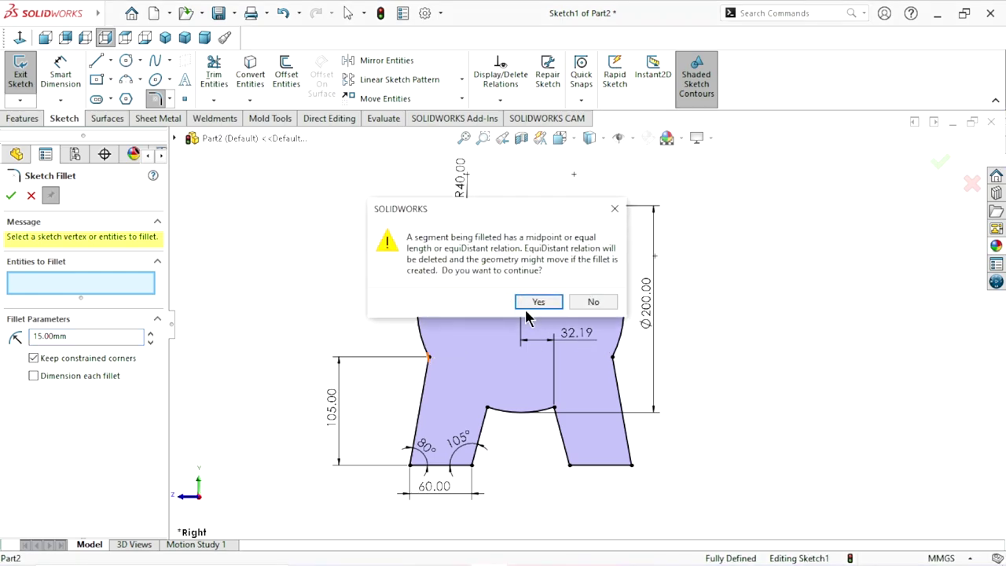
pyautogui.click(538, 302)
pyautogui.click(429, 358)
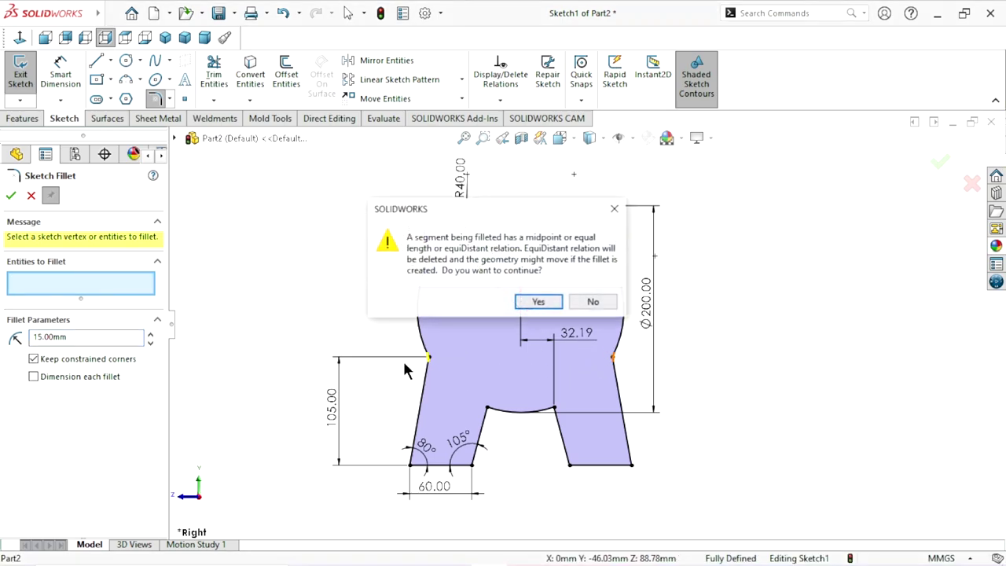
pyautogui.click(550, 306)
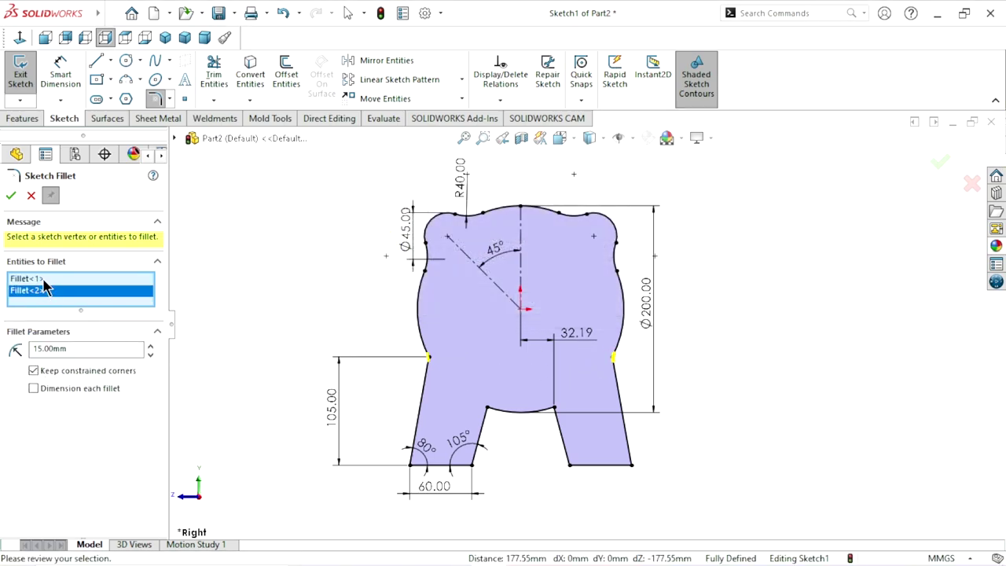
pyautogui.click(14, 197)
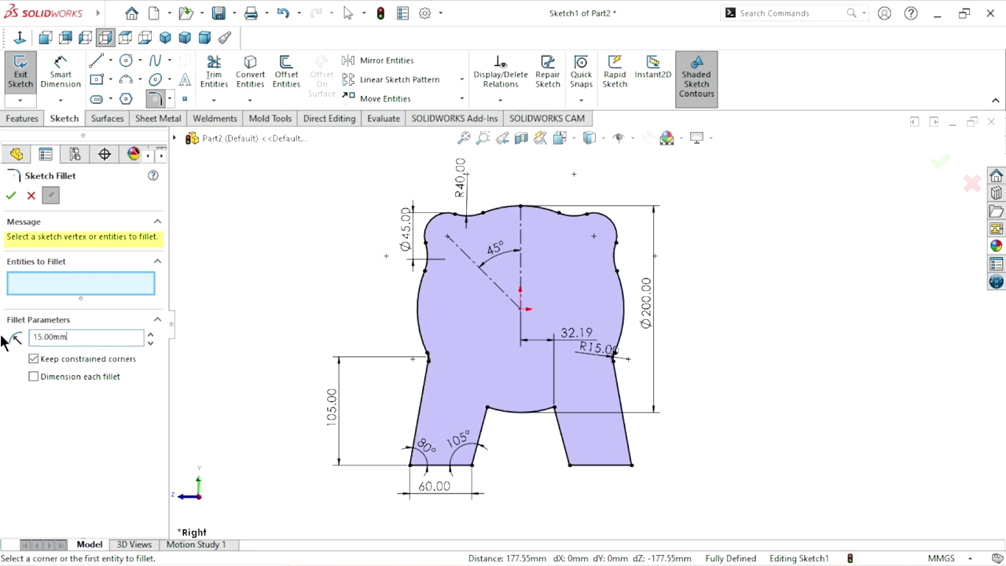
# Step: Fillet the inner corners of both legs with 15 mm sketch fillets
pyautogui.click(488, 409)
pyautogui.click(538, 302)
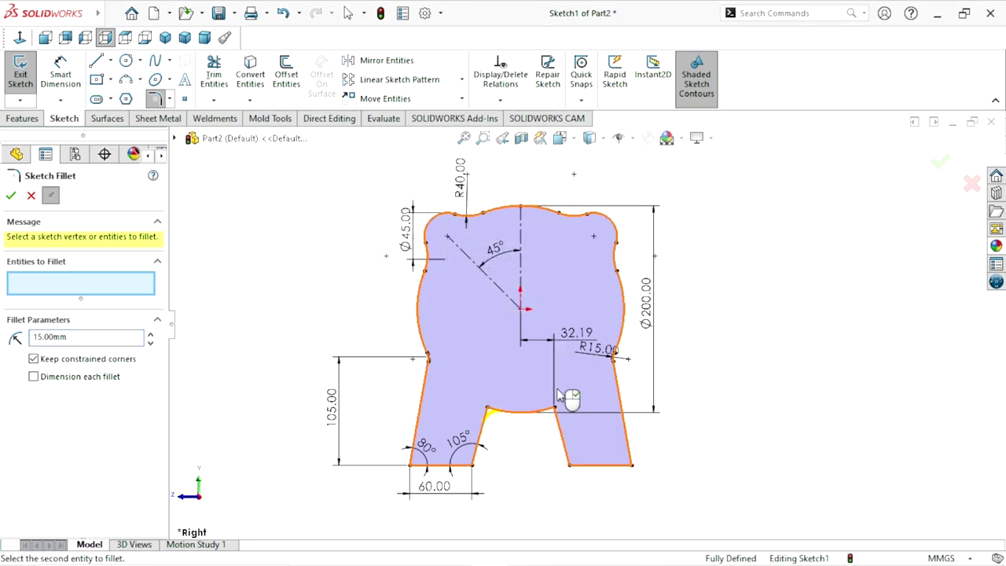
pyautogui.click(554, 409)
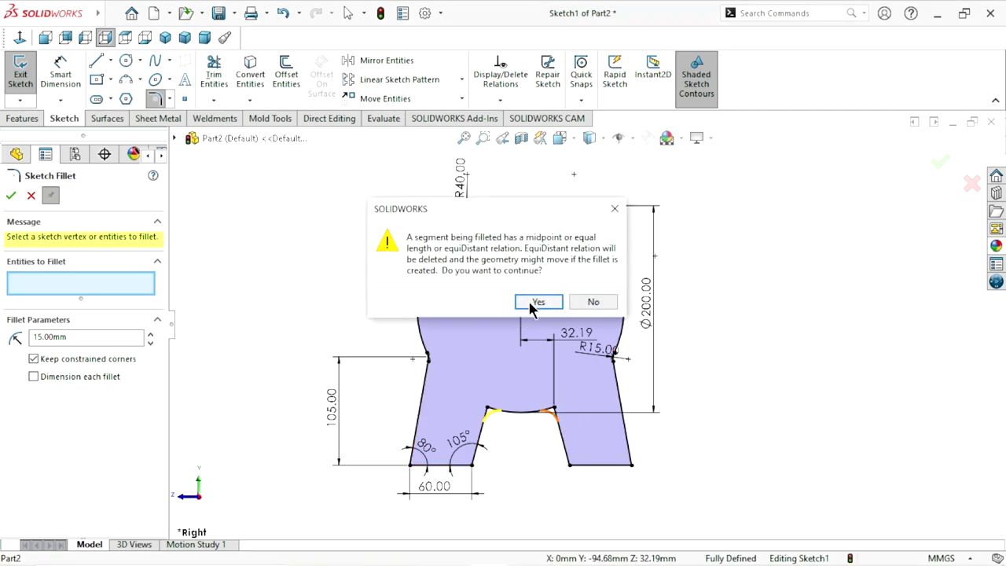
pyautogui.click(539, 302)
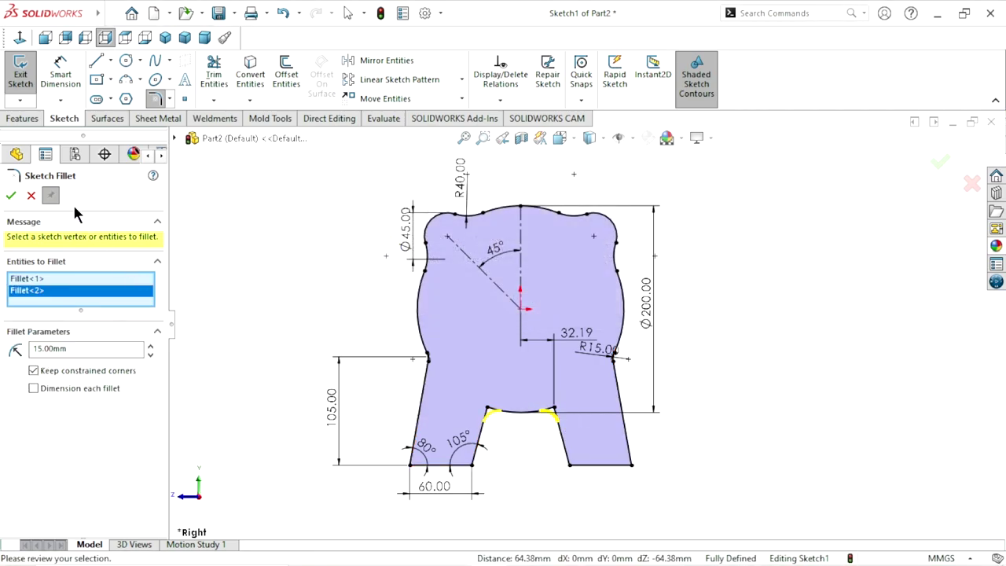
pyautogui.click(7, 198)
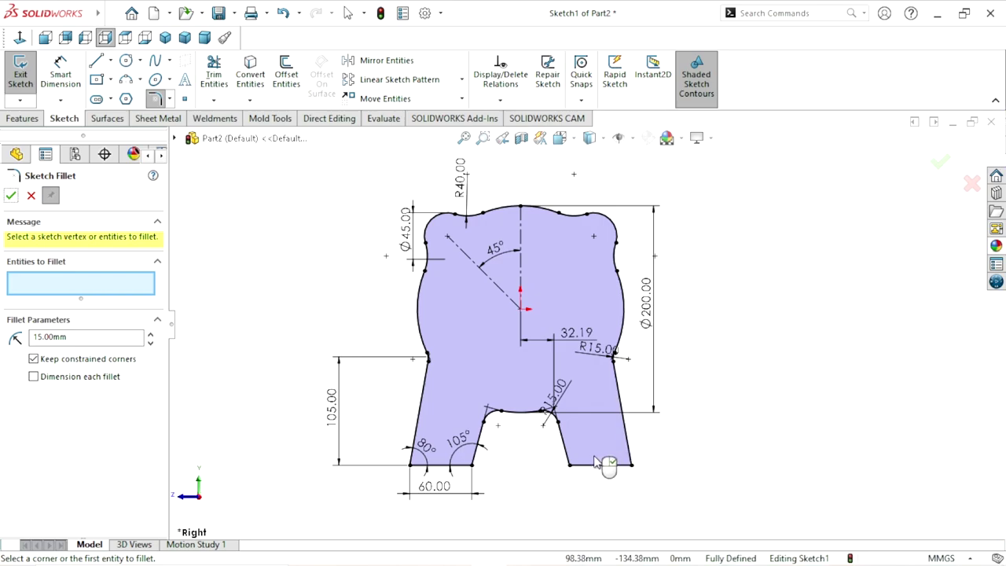
pyautogui.scroll(2, 588, 438)
pyautogui.scroll(-2, 581, 381)
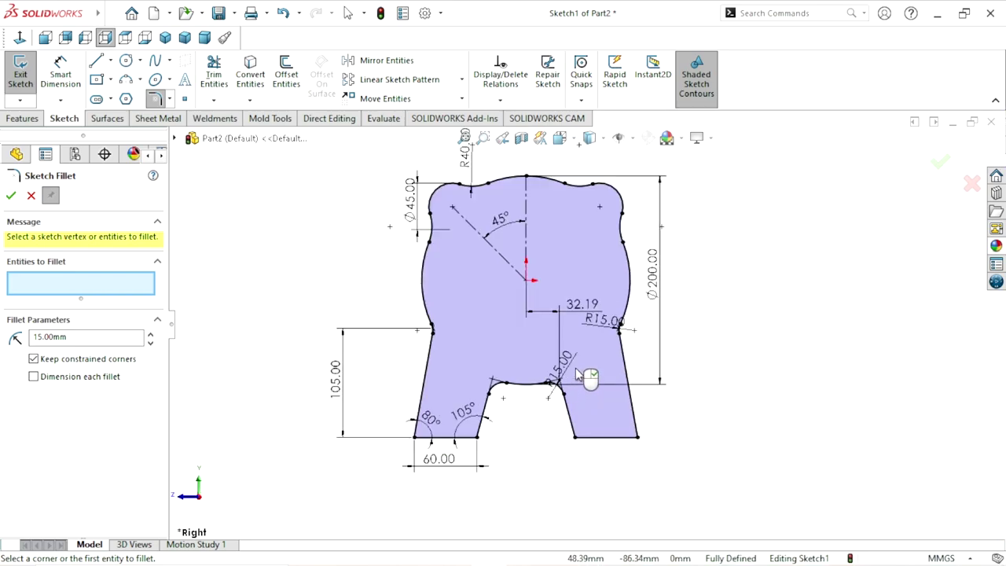
pyautogui.scroll(-1, 578, 375)
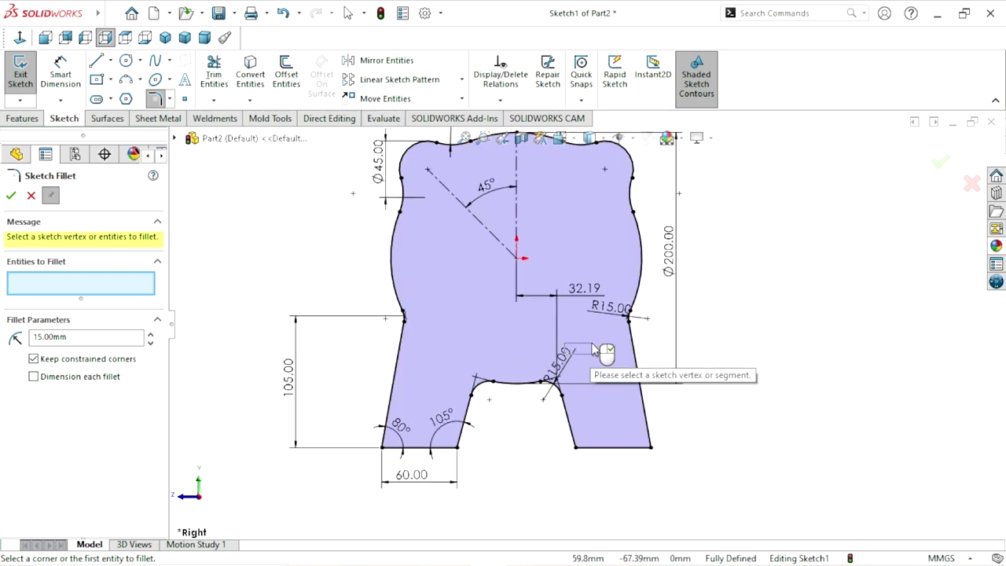
pyautogui.click(31, 195)
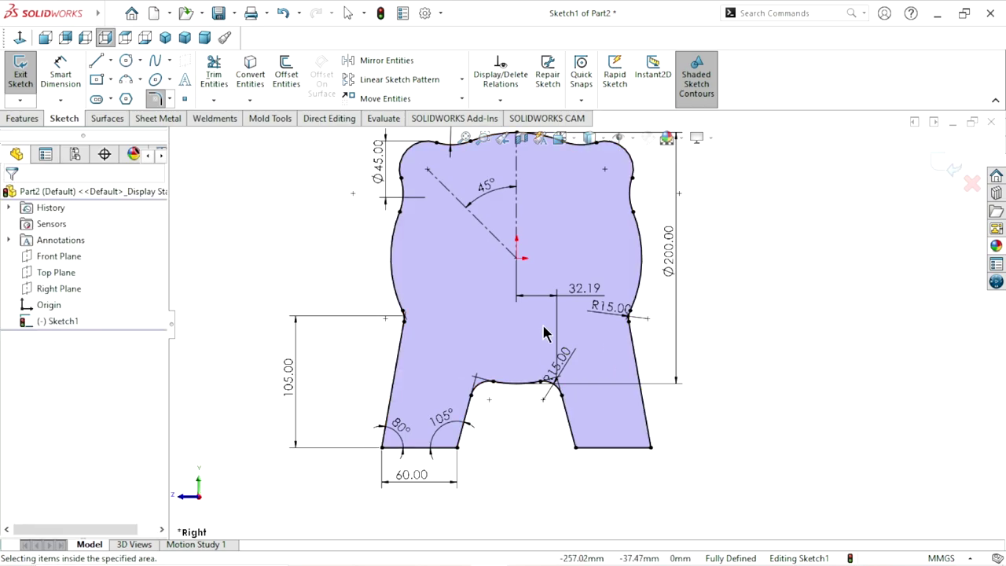
# Step: Move the upper R15.00 radius dimension out to the right of the profile
pyautogui.moveTo(555, 364); pyautogui.dragTo(586, 340)
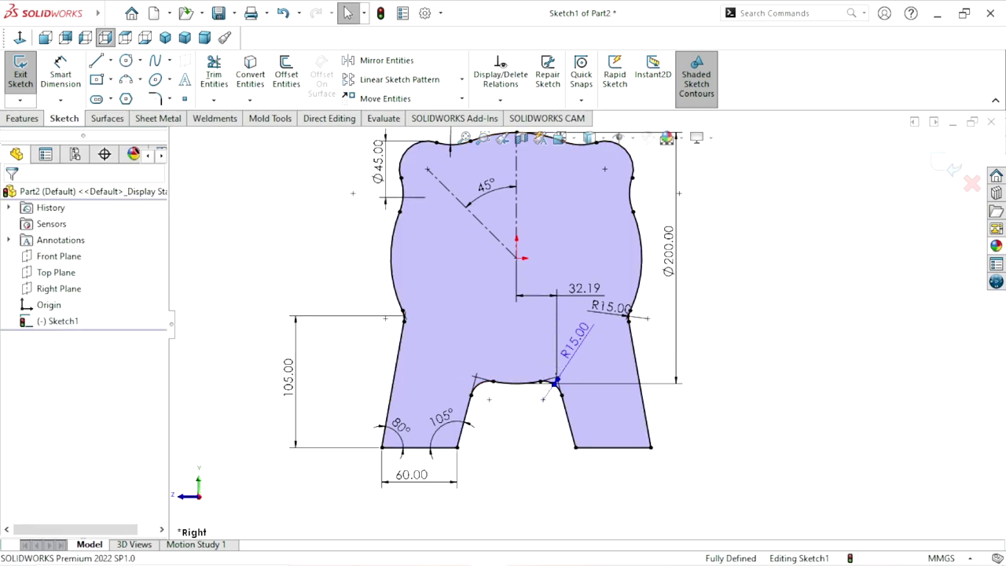
pyautogui.moveTo(611, 306); pyautogui.dragTo(718, 335)
pyautogui.scroll(2, 665, 391)
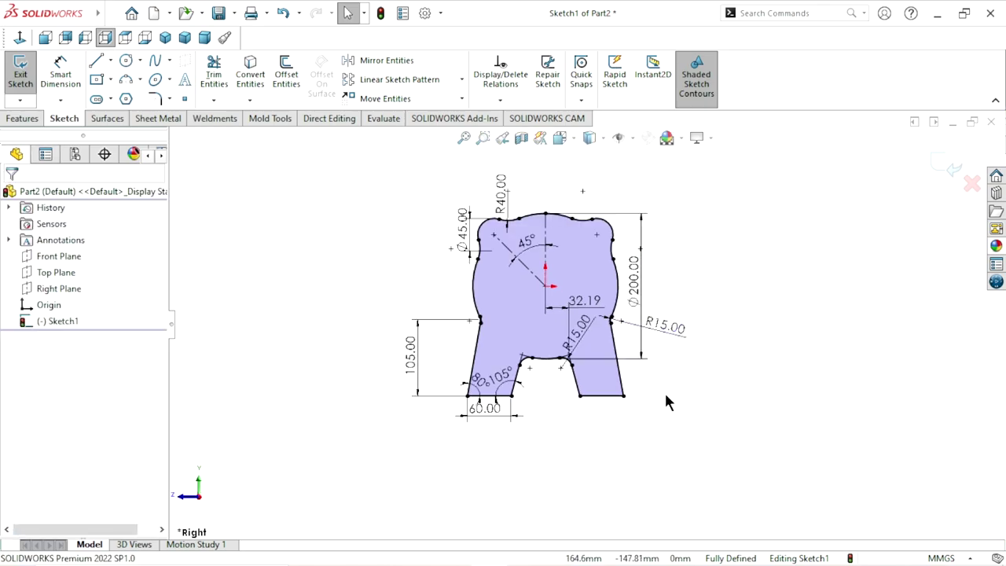
pyautogui.scroll(3, 606, 289)
pyautogui.scroll(-1, 605, 288)
pyautogui.scroll(-1, 582, 308)
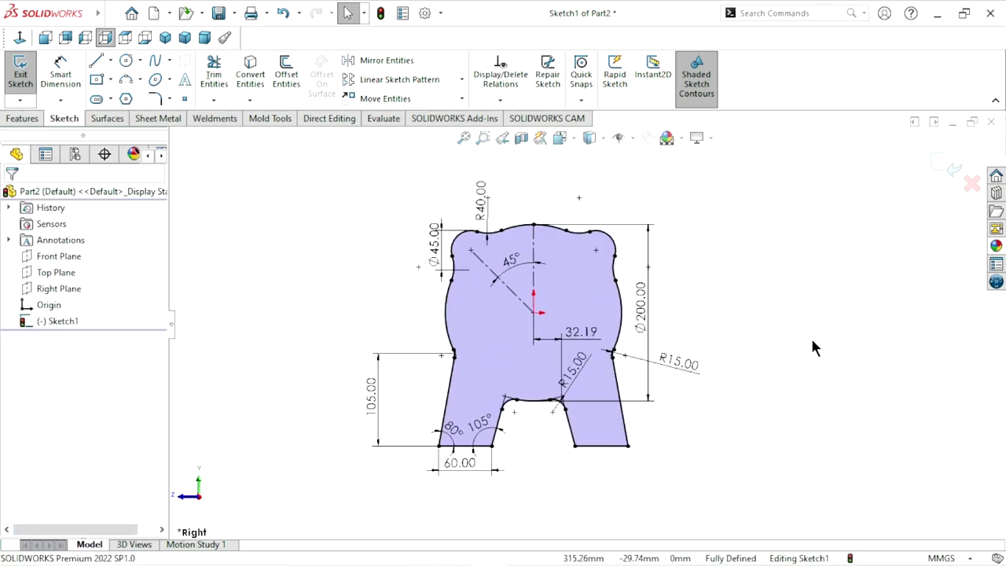
pyautogui.scroll(-1, 597, 343)
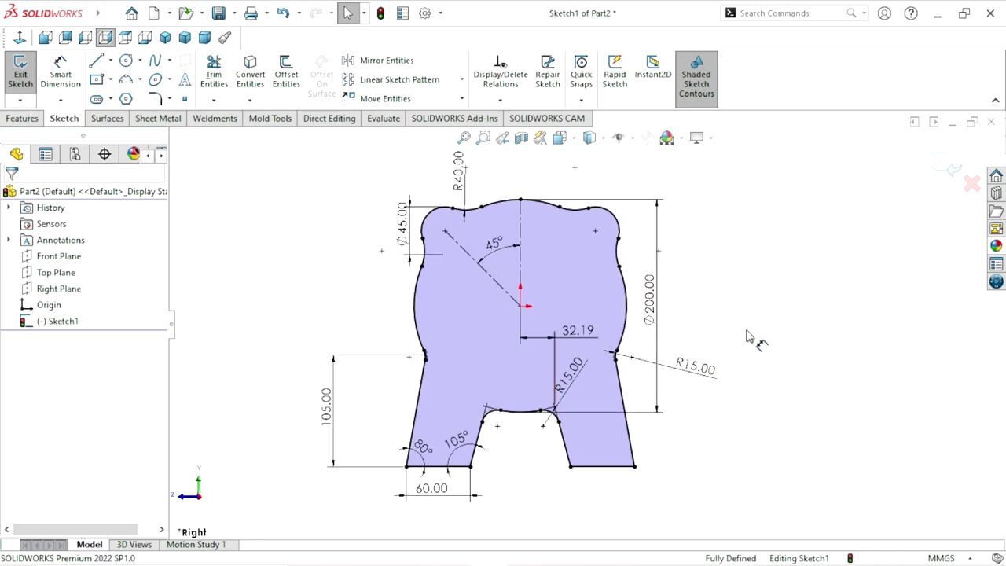
# Step: Extrude the cover sketch 12 mm blind as Boss-Extrude1 and return to isometric view
pyautogui.click(22, 119)
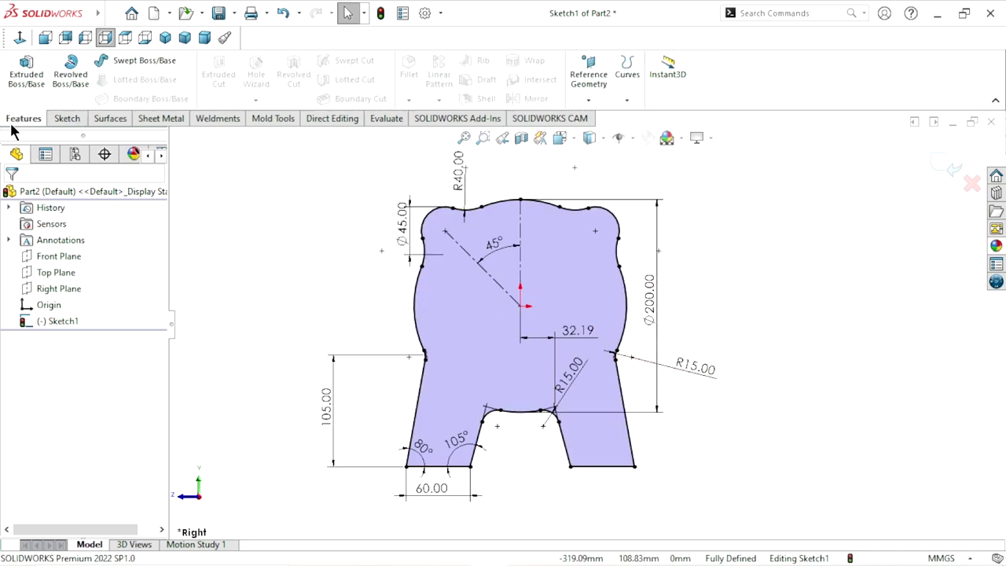
pyautogui.click(31, 84)
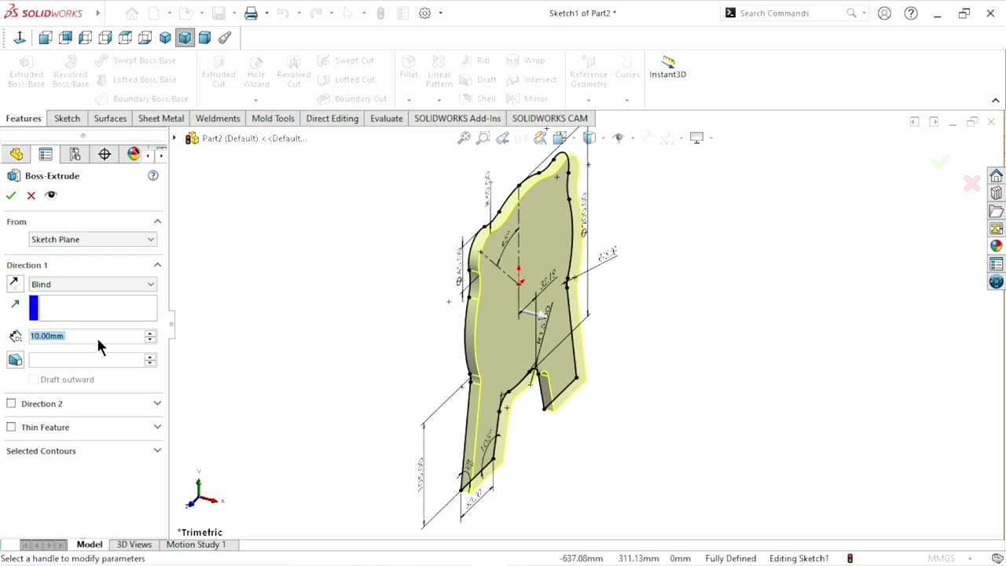
pyautogui.write('1')
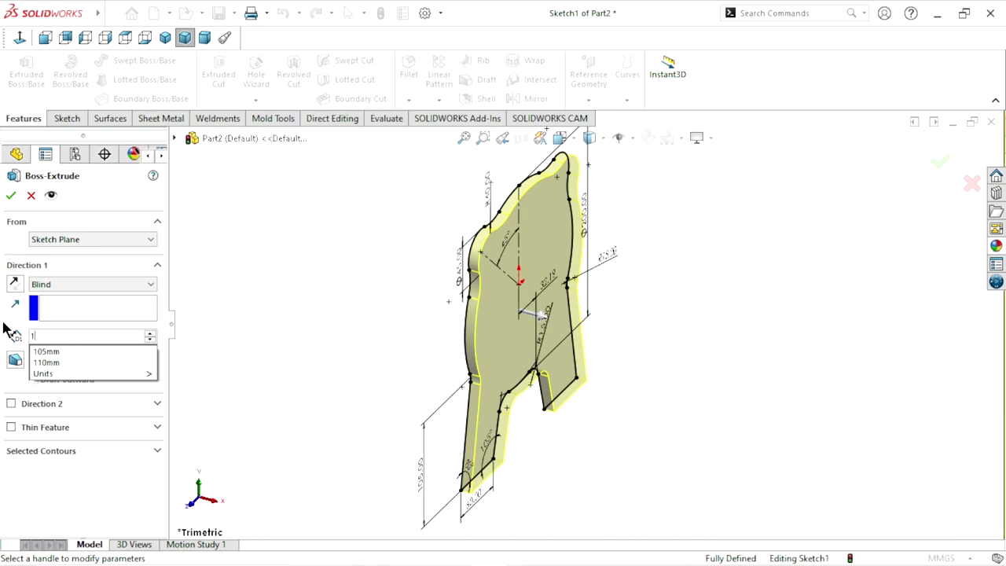
pyautogui.write('2')
pyautogui.press('Return')
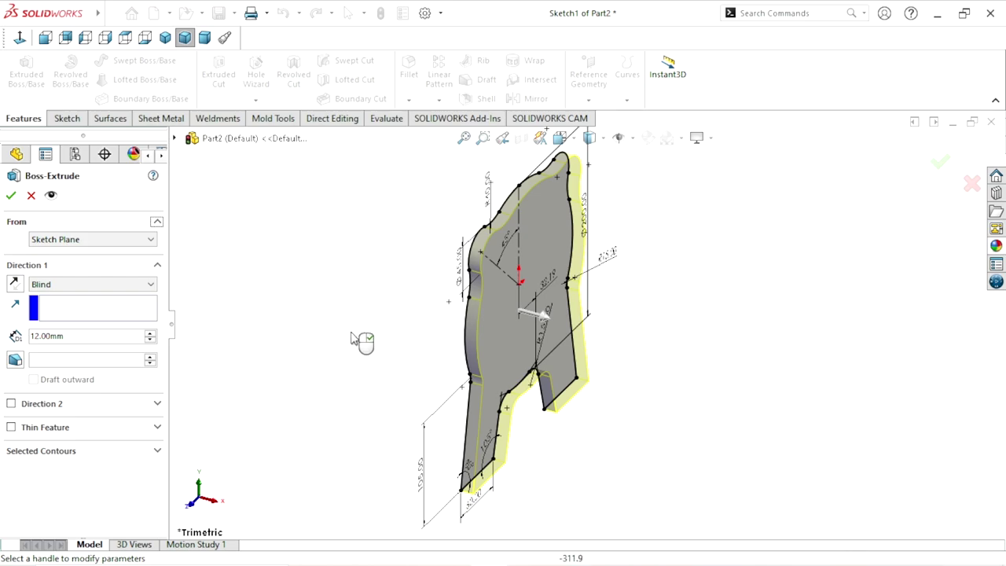
pyautogui.moveTo(511, 356)
pyautogui.mouseDown(button='middle')
pyautogui.moveTo(629, 262)
pyautogui.moveTo(700, 325)
pyautogui.moveTo(658, 294)
pyautogui.mouseUp(button='middle')
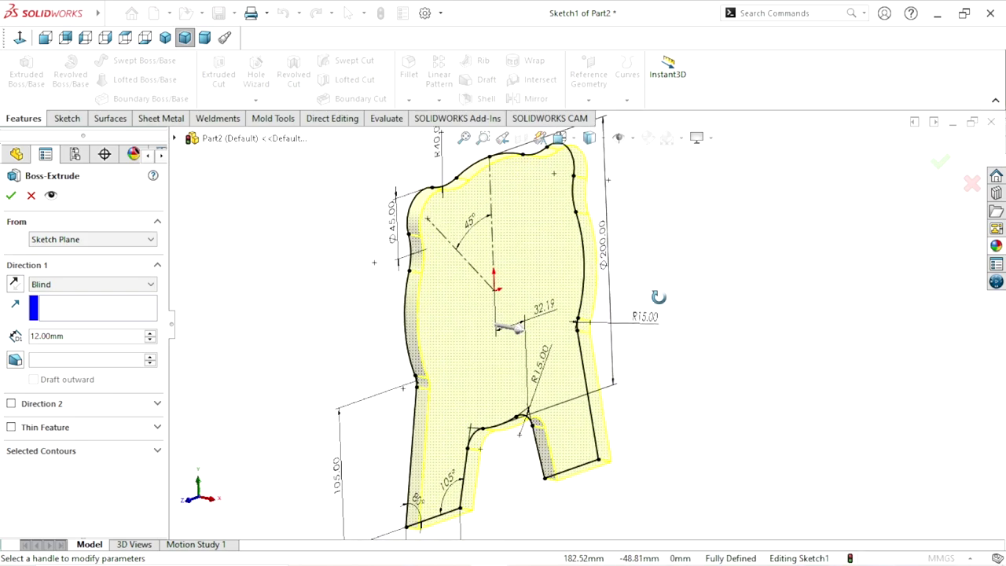
pyautogui.click(10, 197)
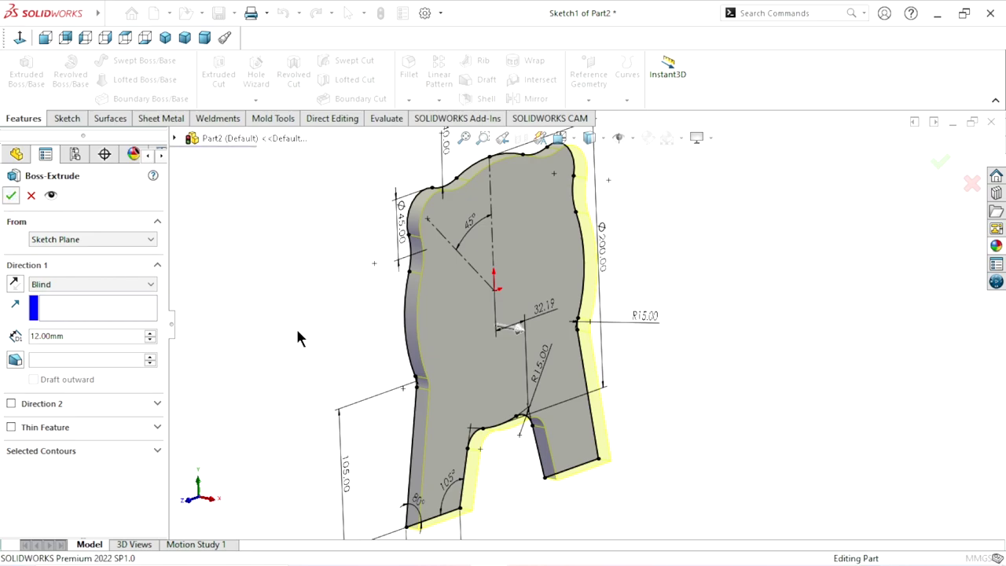
pyautogui.moveTo(513, 383)
pyautogui.mouseDown(button='middle')
pyautogui.moveTo(595, 337)
pyautogui.moveTo(547, 314)
pyautogui.moveTo(377, 336)
pyautogui.moveTo(496, 339)
pyautogui.moveTo(608, 308)
pyautogui.moveTo(658, 337)
pyautogui.moveTo(578, 301)
pyautogui.mouseUp(button='middle')
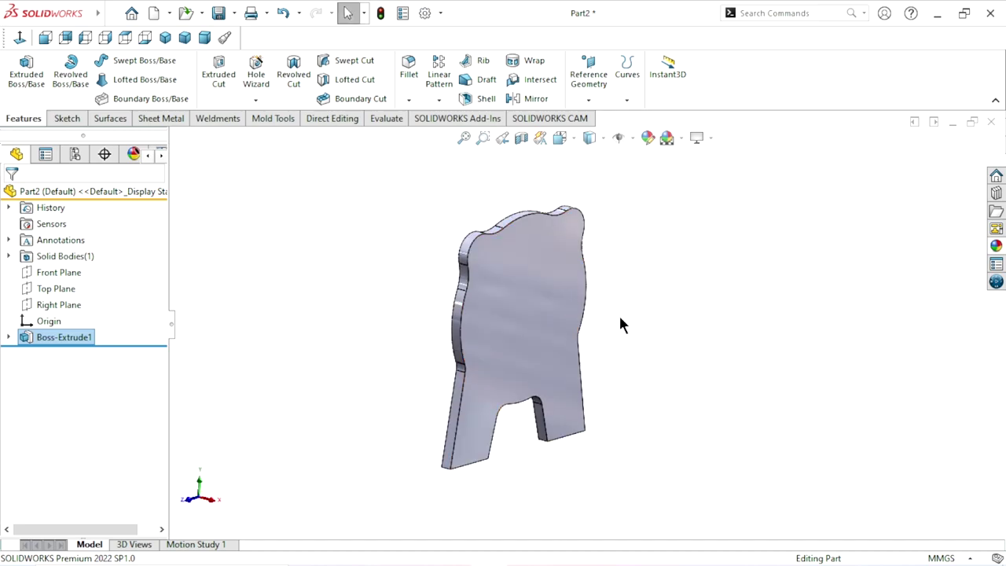
pyautogui.scroll(2, 621, 313)
pyautogui.scroll(-1, 668, 308)
pyautogui.click(705, 306)
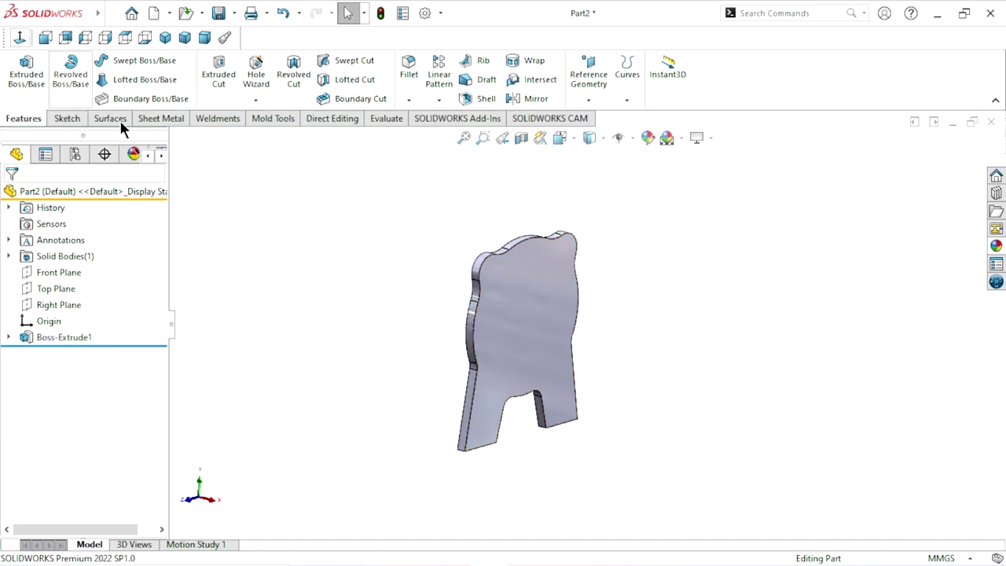
pyautogui.click(165, 38)
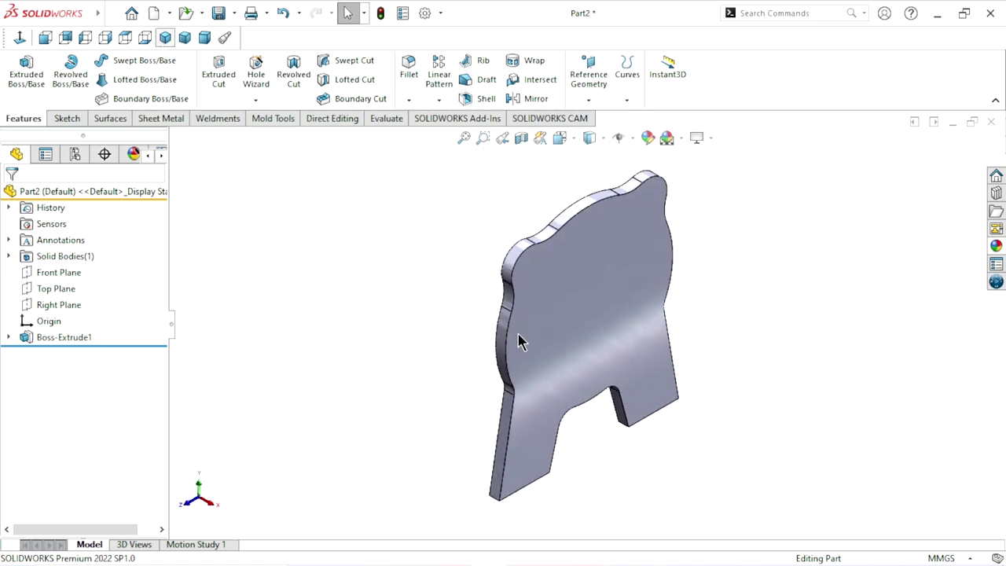
pyautogui.click(608, 309)
# Step: Sketch a 120 mm diameter circle centred on the origin on the plate's front face
pyautogui.click(655, 267)
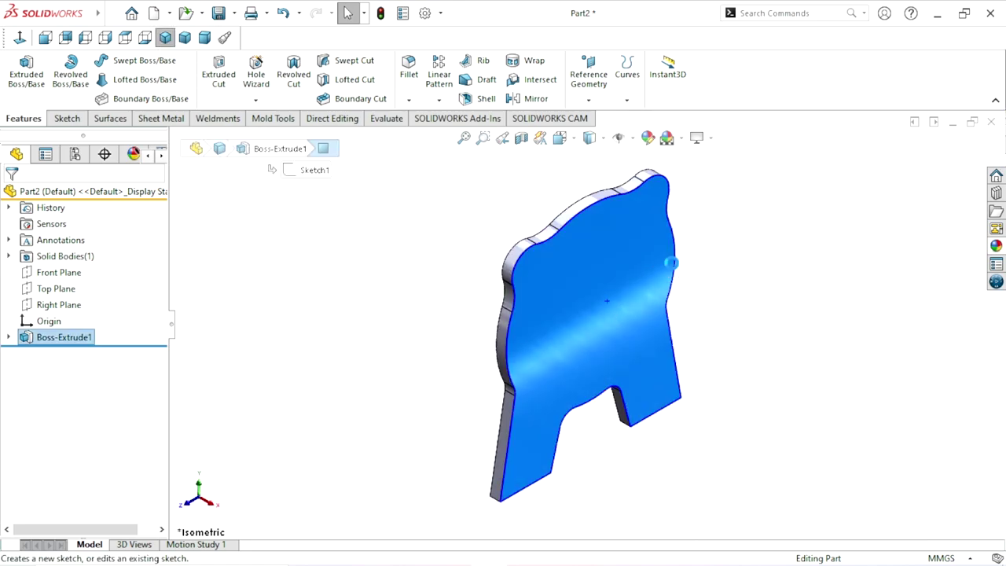
pyautogui.click(21, 38)
pyautogui.click(130, 61)
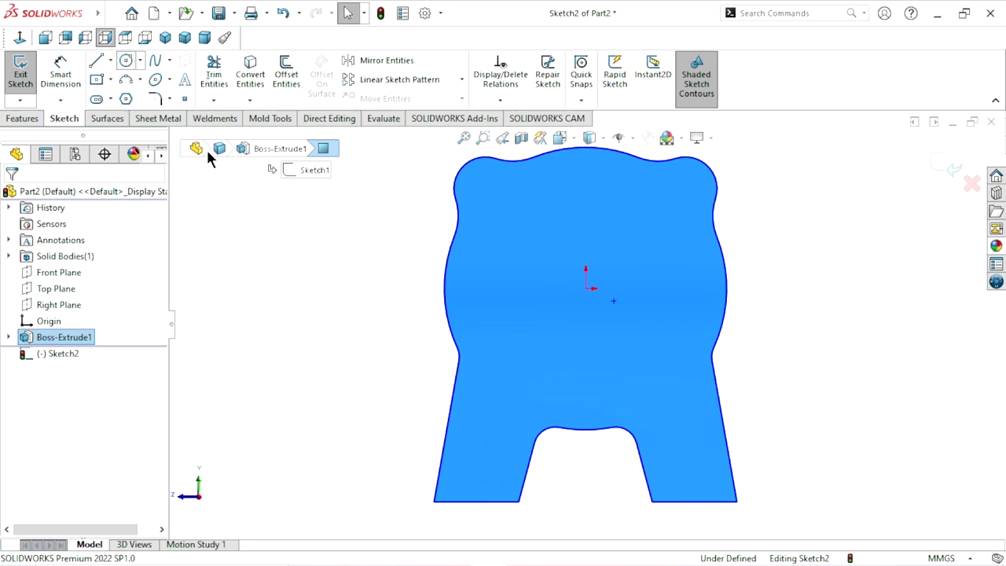
pyautogui.click(587, 289)
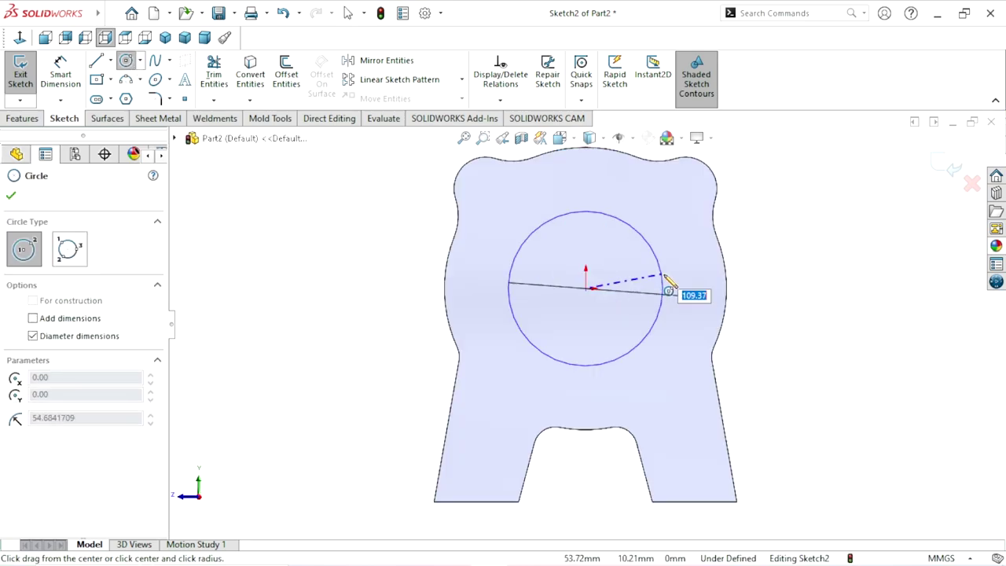
pyautogui.click(672, 277)
pyautogui.click(61, 74)
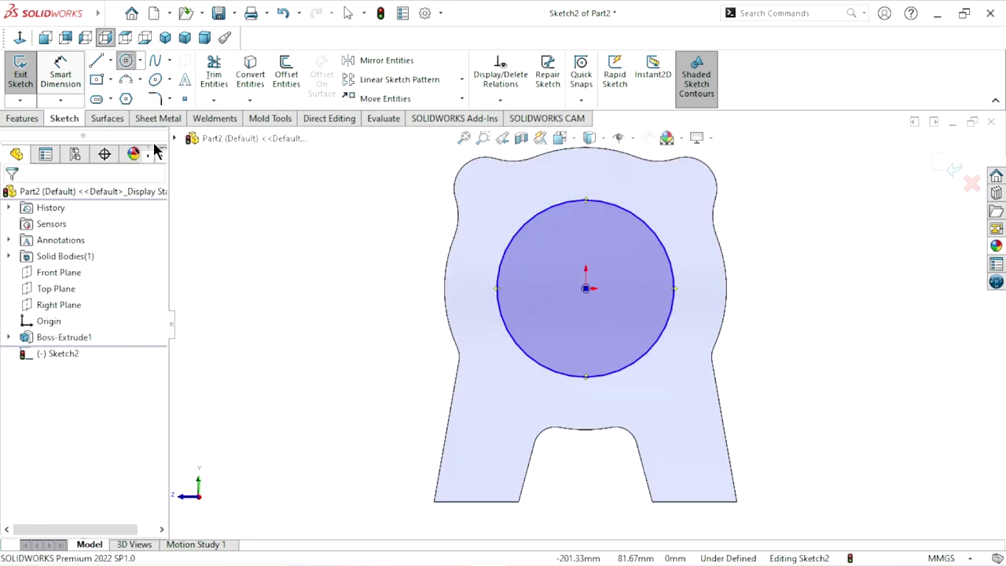
pyautogui.click(675, 287)
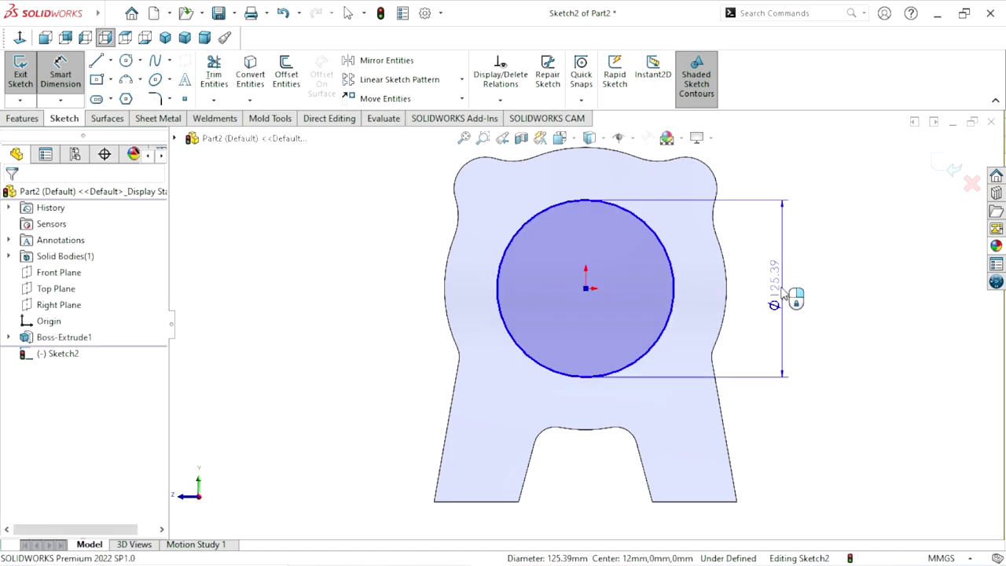
pyautogui.click(793, 291)
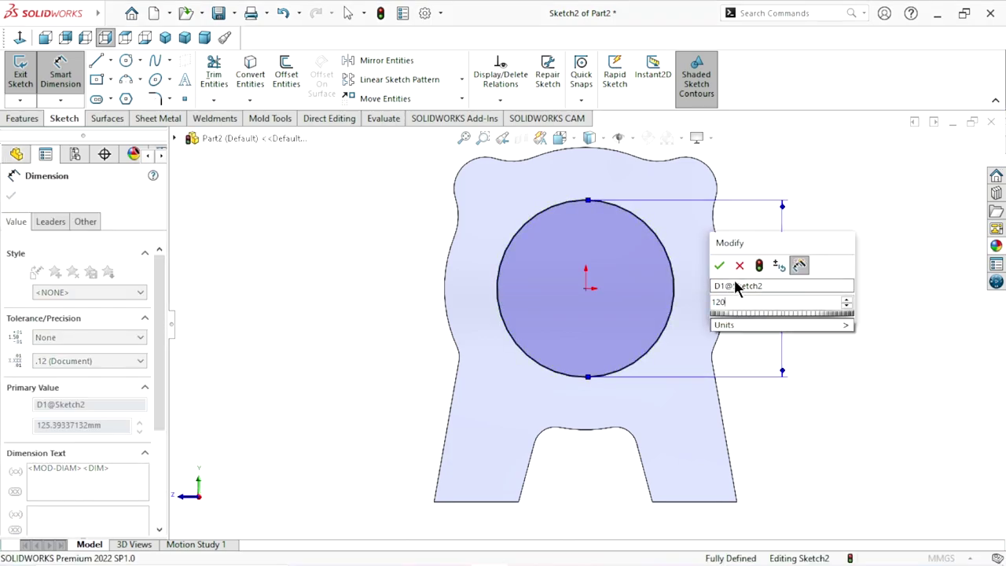
pyautogui.click(720, 266)
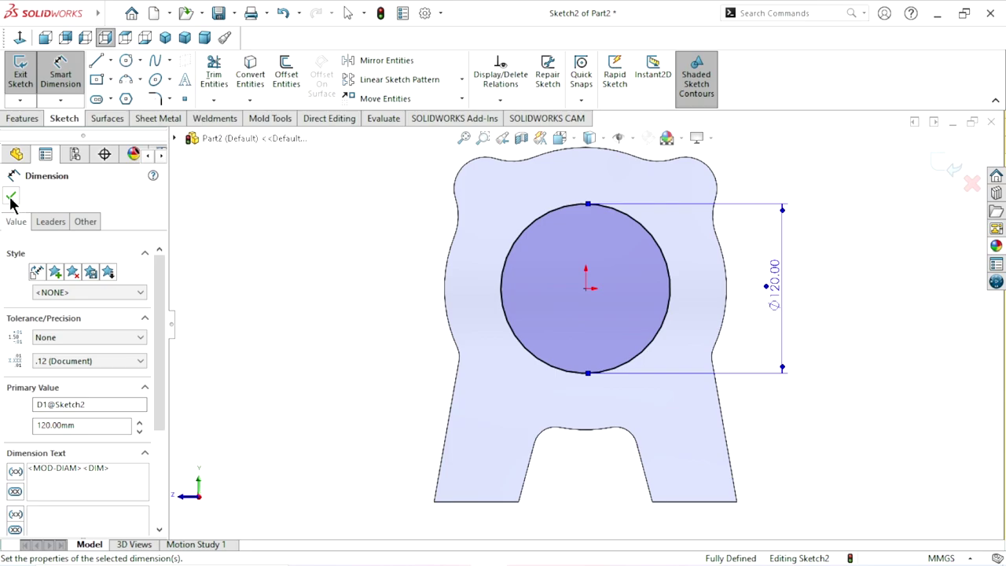
pyautogui.click(11, 195)
# Step: Extrude the circle 35 mm as the Boss-Extrude2 cylindrical boss
pyautogui.click(33, 118)
pyautogui.click(29, 87)
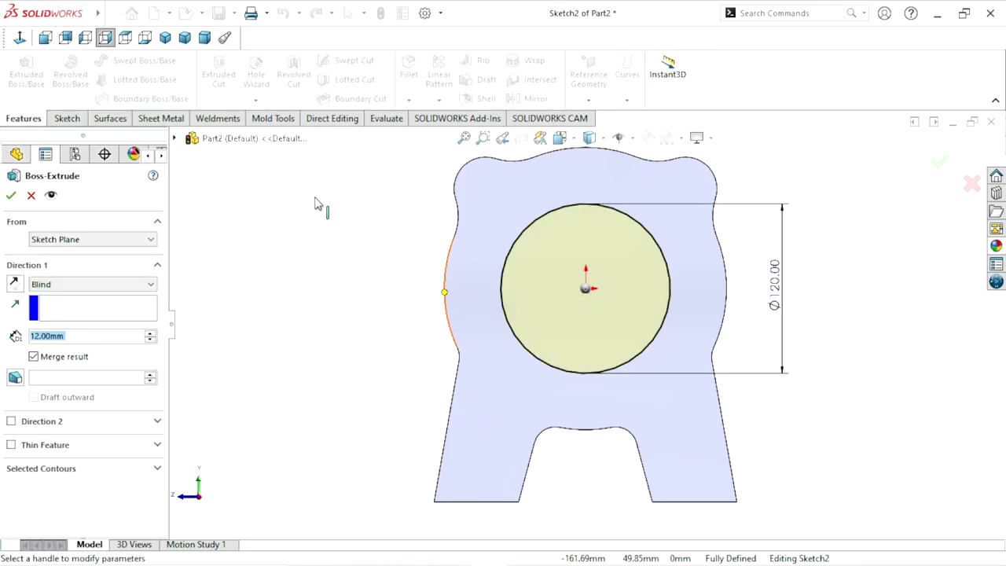
pyautogui.click(187, 37)
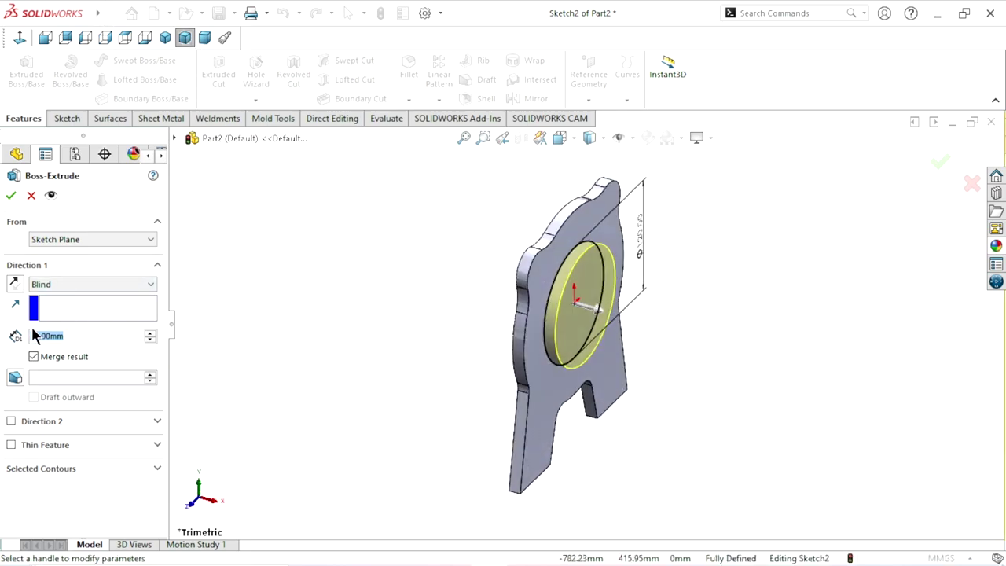
pyautogui.write('35')
pyautogui.press('Return')
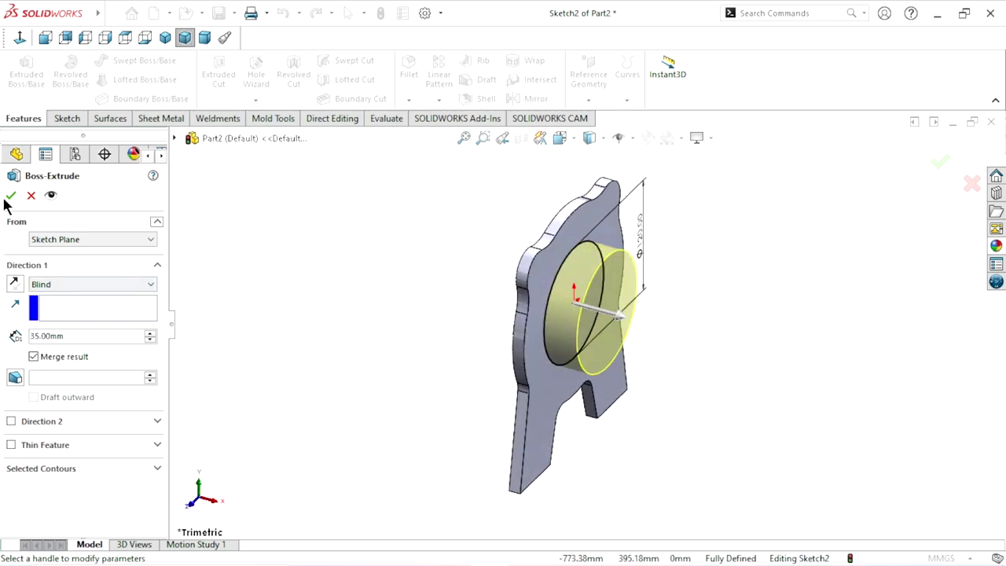
pyautogui.press('Return')
pyautogui.moveTo(714, 325)
pyautogui.mouseDown(button='middle')
pyautogui.moveTo(710, 297)
pyautogui.moveTo(679, 339)
pyautogui.moveTo(633, 260)
pyautogui.moveTo(561, 207)
pyautogui.moveTo(645, 315)
pyautogui.moveTo(677, 320)
pyautogui.mouseUp(button='middle')
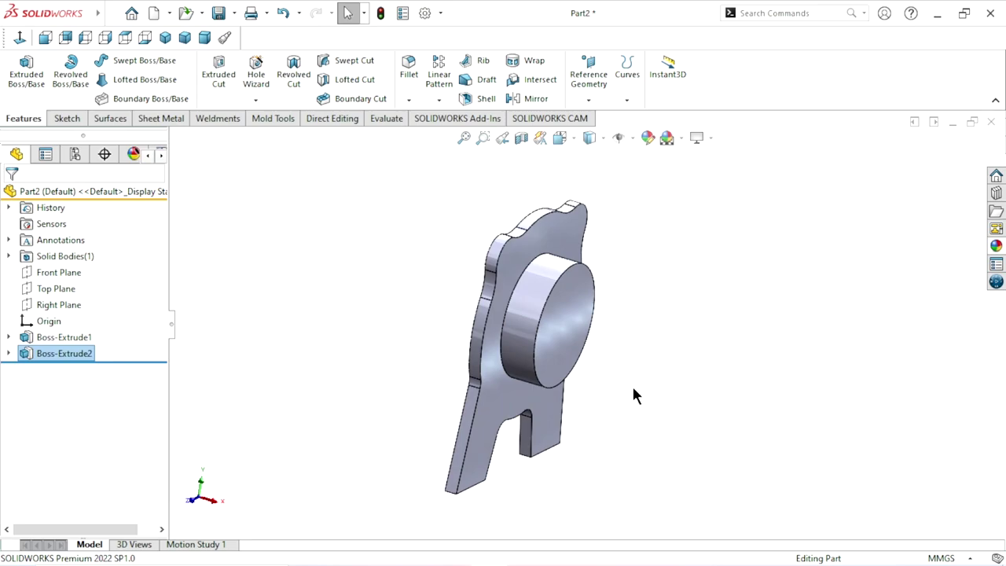
# Step: Sketch a Ø170 mm circle at the origin on the plate's back face
pyautogui.moveTo(636, 418)
pyautogui.mouseDown(button='middle')
pyautogui.moveTo(636, 405)
pyautogui.moveTo(685, 364)
pyautogui.moveTo(626, 331)
pyautogui.moveTo(602, 332)
pyautogui.mouseUp(button='middle')
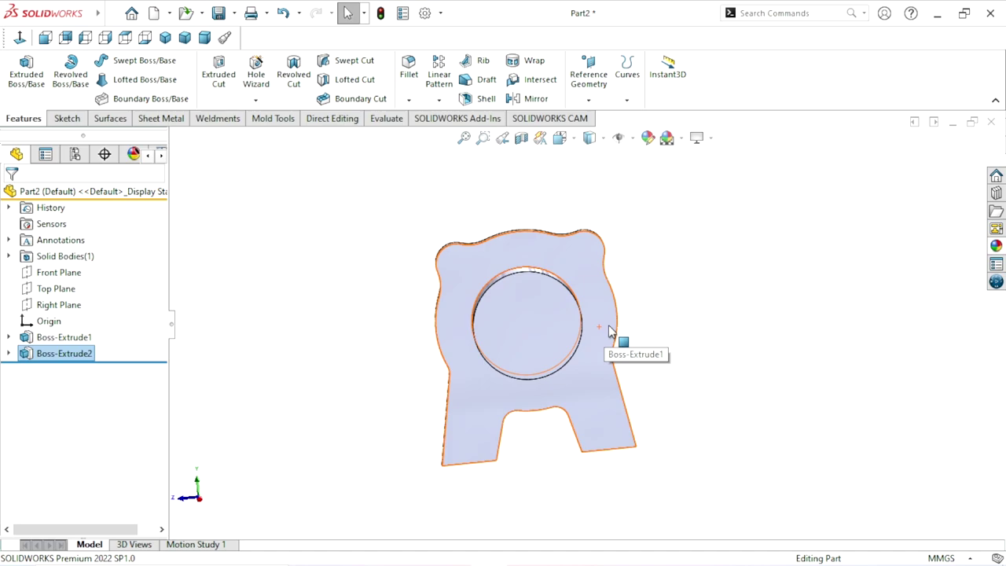
pyautogui.moveTo(610, 330)
pyautogui.mouseDown(button='middle')
pyautogui.moveTo(615, 339)
pyautogui.moveTo(579, 366)
pyautogui.moveTo(688, 366)
pyautogui.moveTo(639, 390)
pyautogui.mouseUp(button='middle')
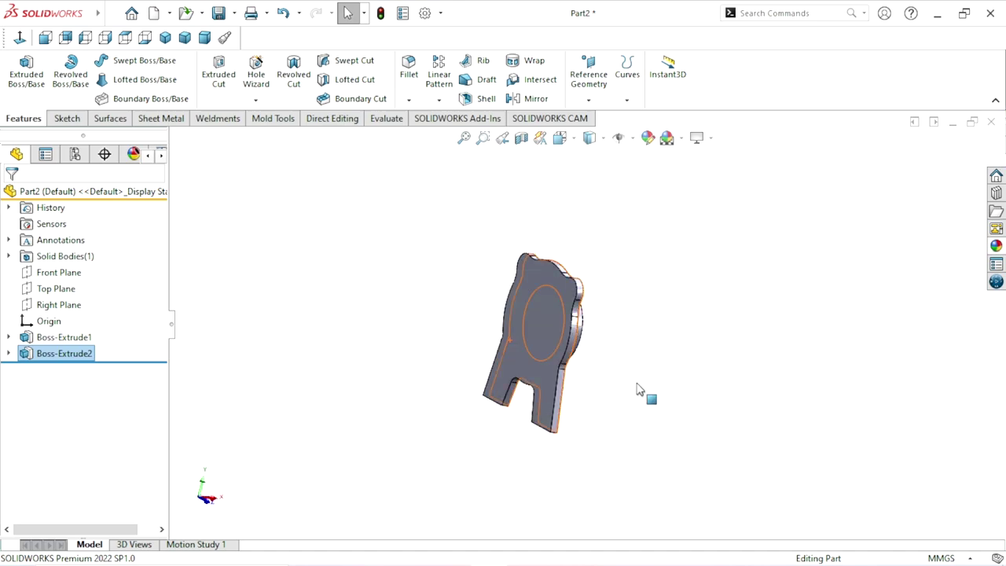
pyautogui.click(537, 323)
pyautogui.click(601, 286)
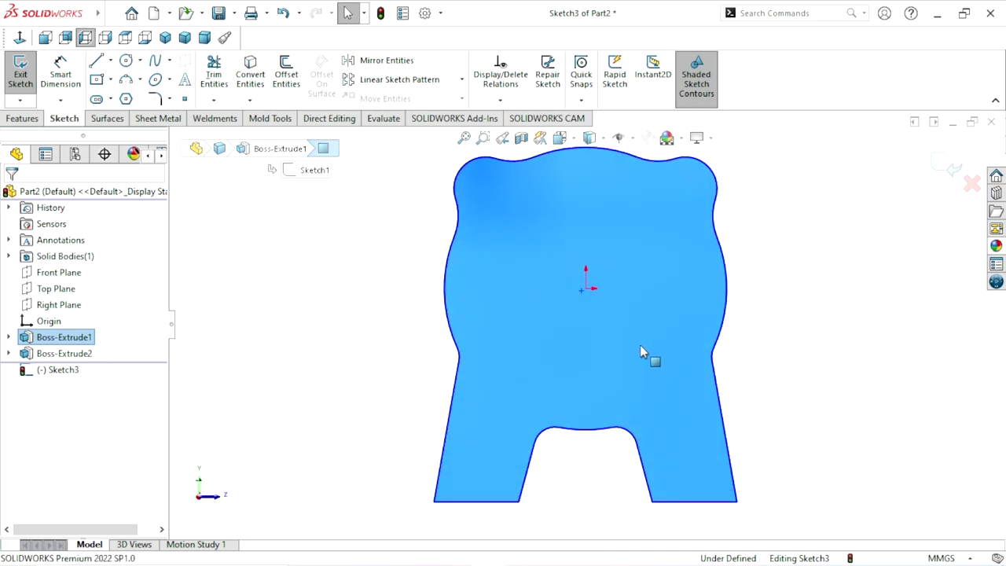
pyautogui.click(126, 60)
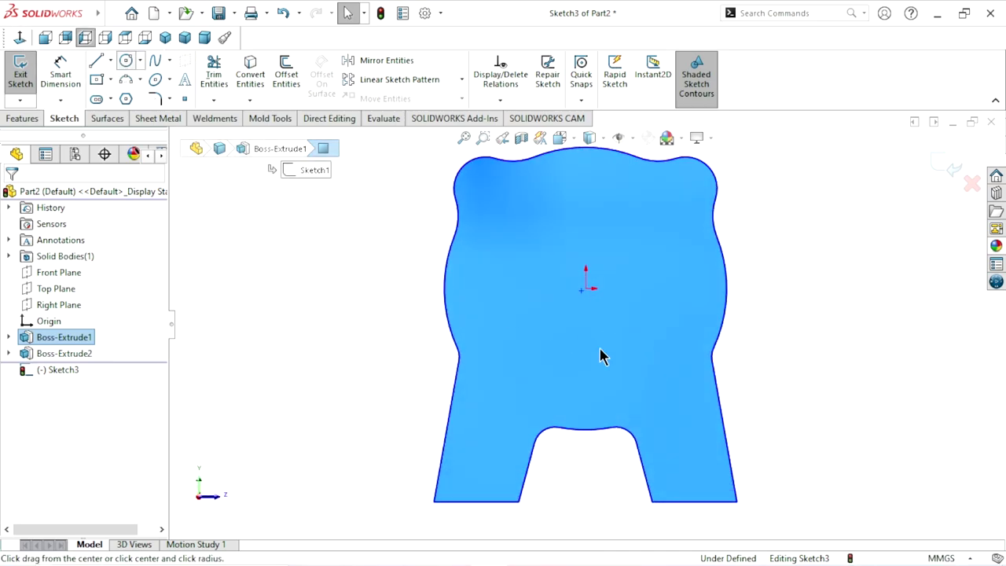
pyautogui.click(585, 289)
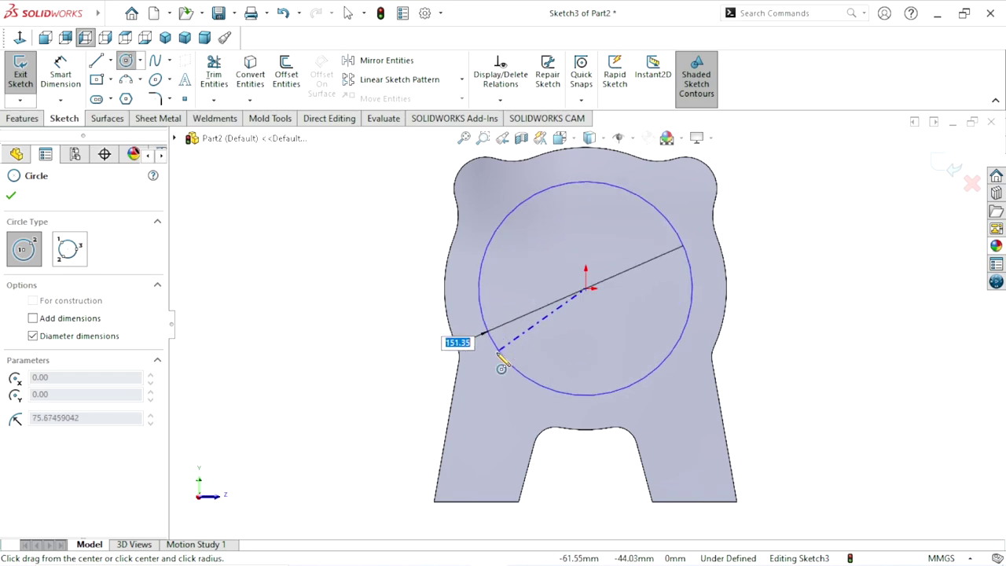
pyautogui.click(498, 365)
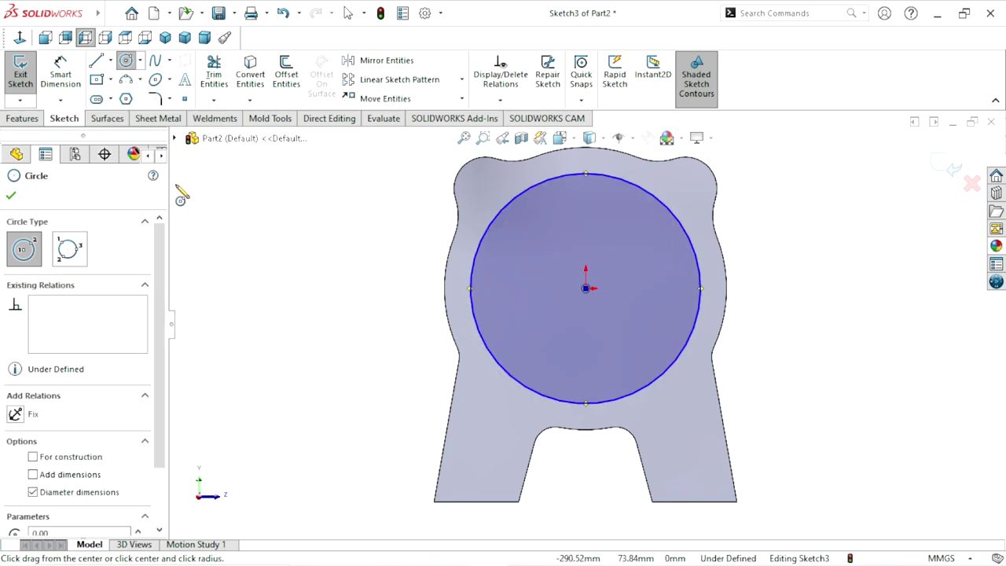
pyautogui.click(60, 75)
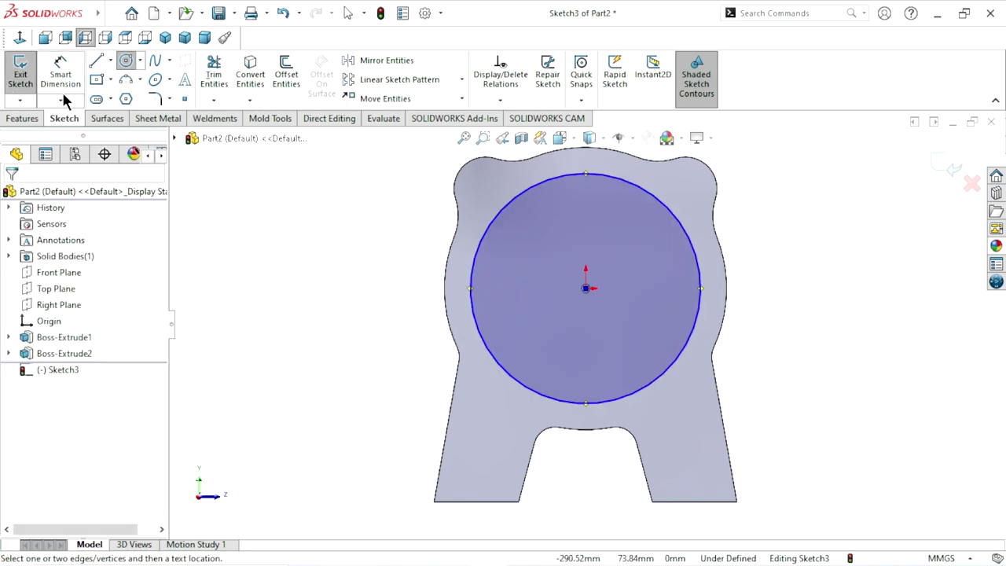
pyautogui.click(701, 319)
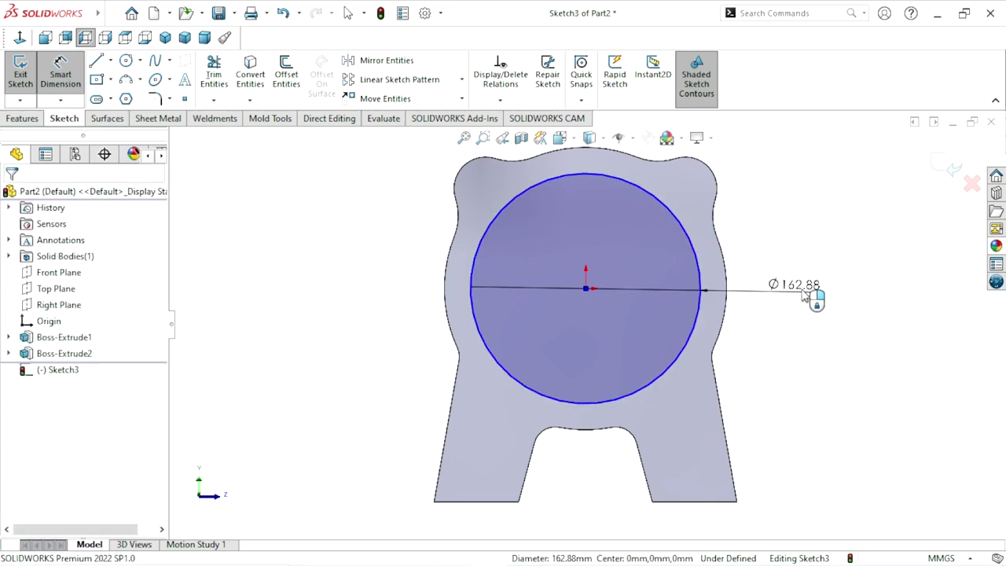
pyautogui.click(805, 295)
pyautogui.write('170')
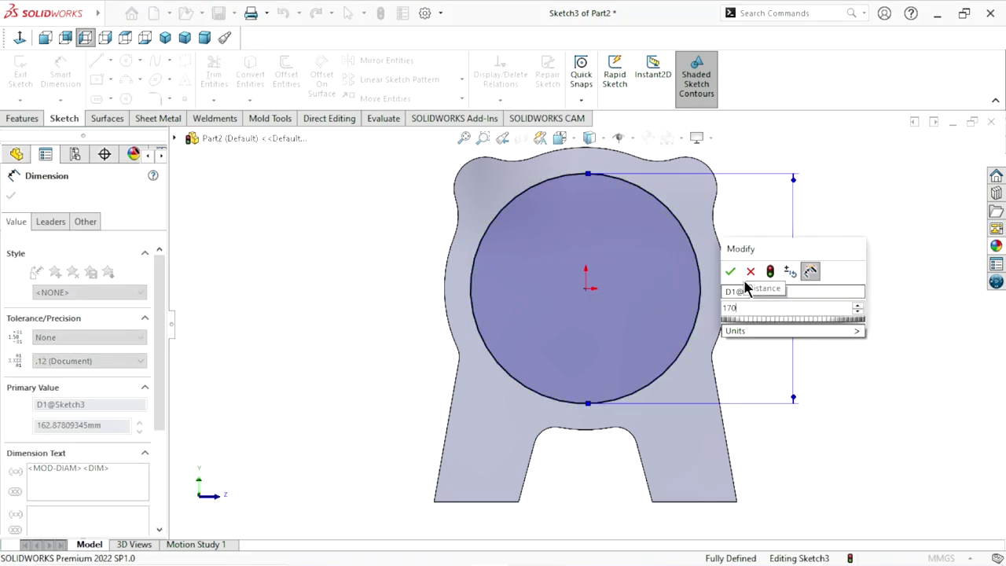
pyautogui.click(731, 271)
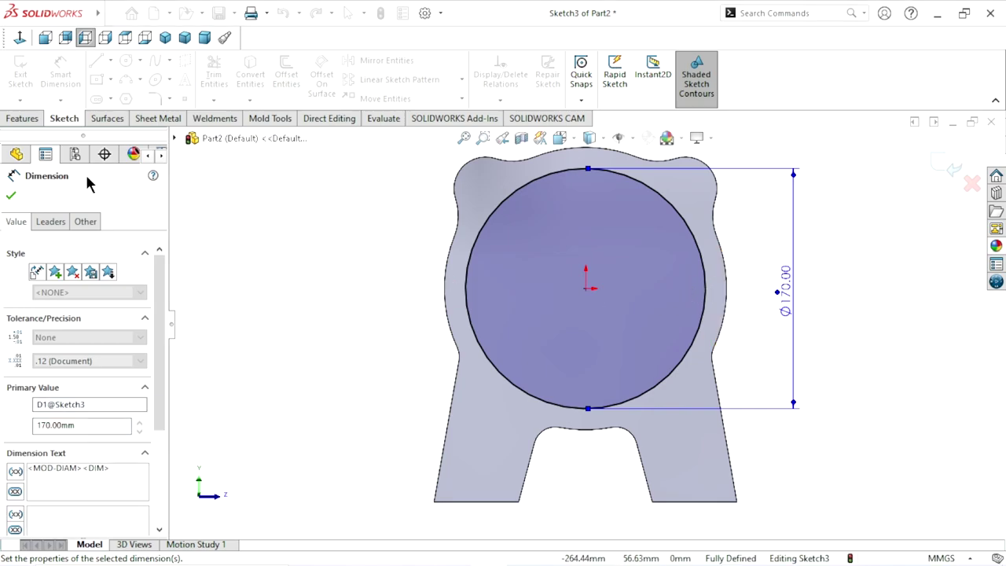
pyautogui.click(11, 195)
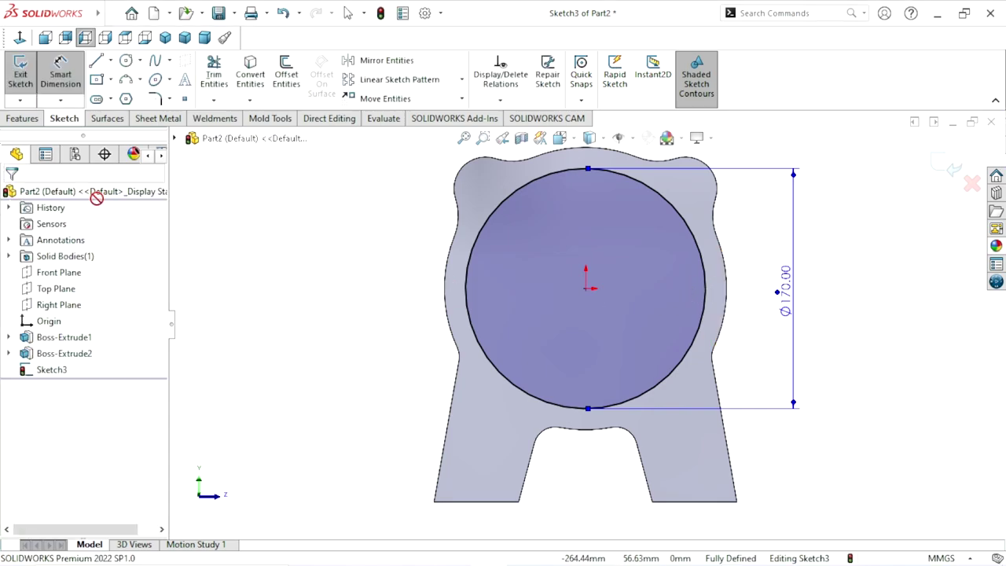
# Step: Offset the Ø170 circle 10 mm inward with Reverse
pyautogui.click(283, 83)
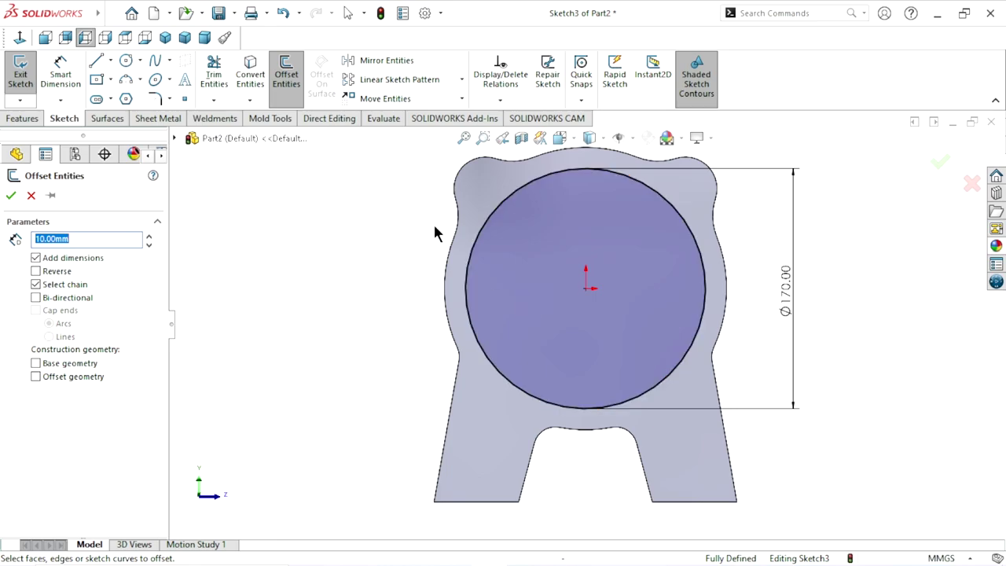
pyautogui.click(527, 194)
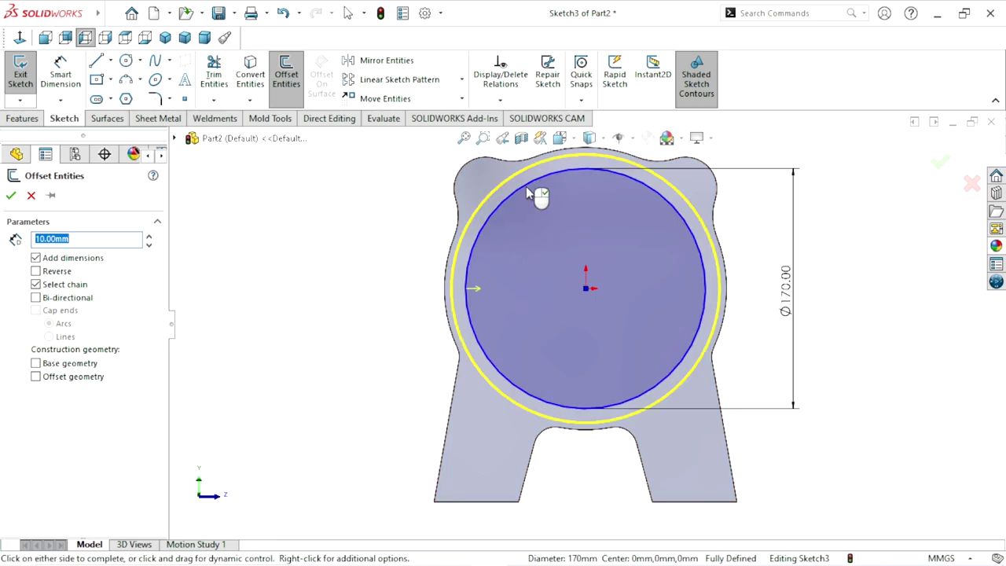
pyautogui.click(39, 273)
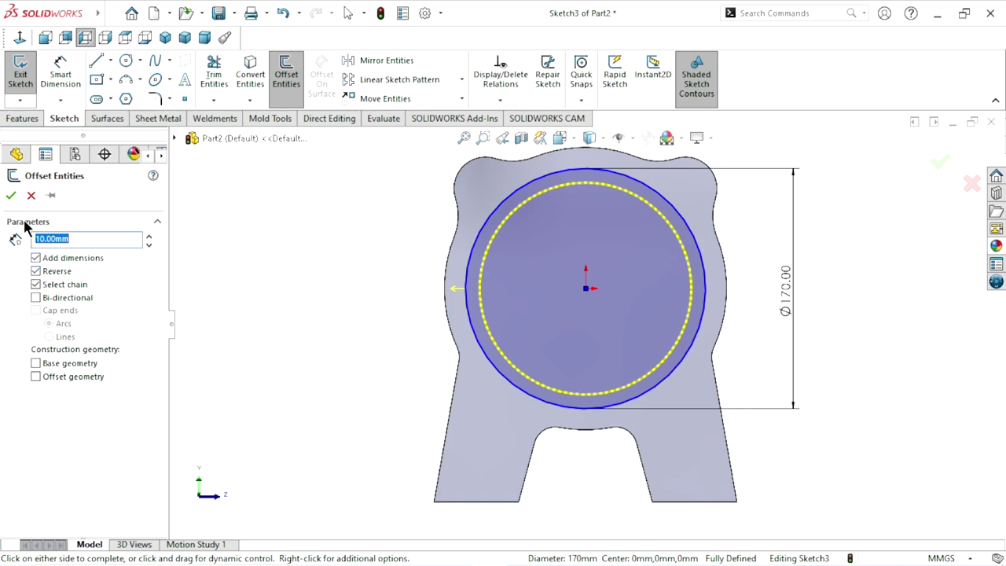
pyautogui.click(11, 196)
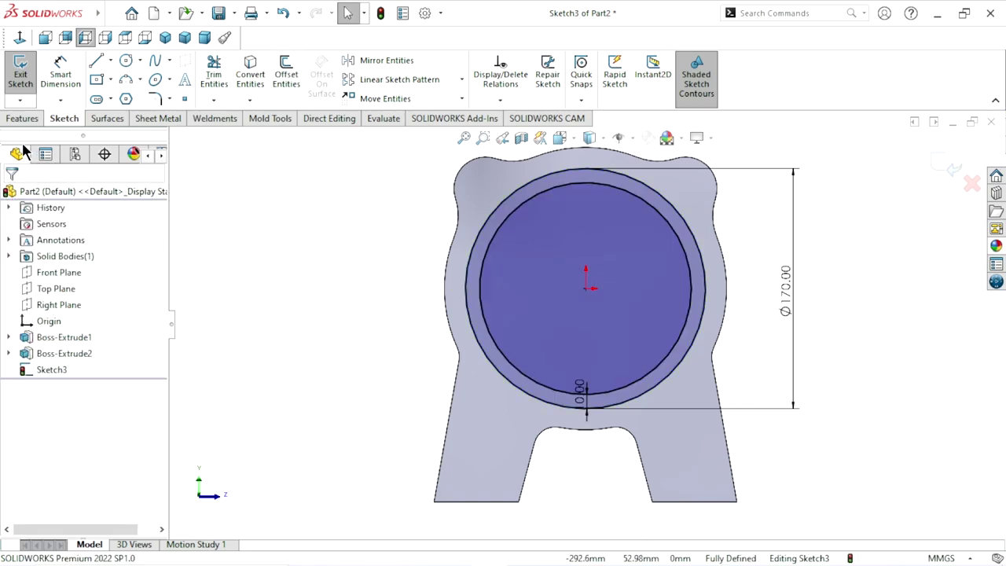
# Step: Extrude the ring sketch 6 mm as Boss-Extrude3
pyautogui.click(23, 118)
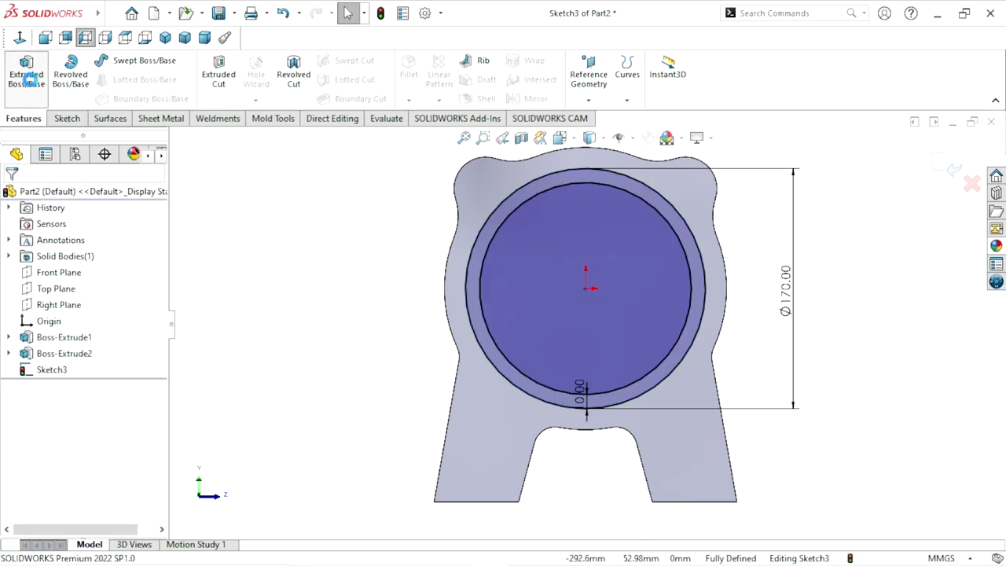
pyautogui.click(30, 77)
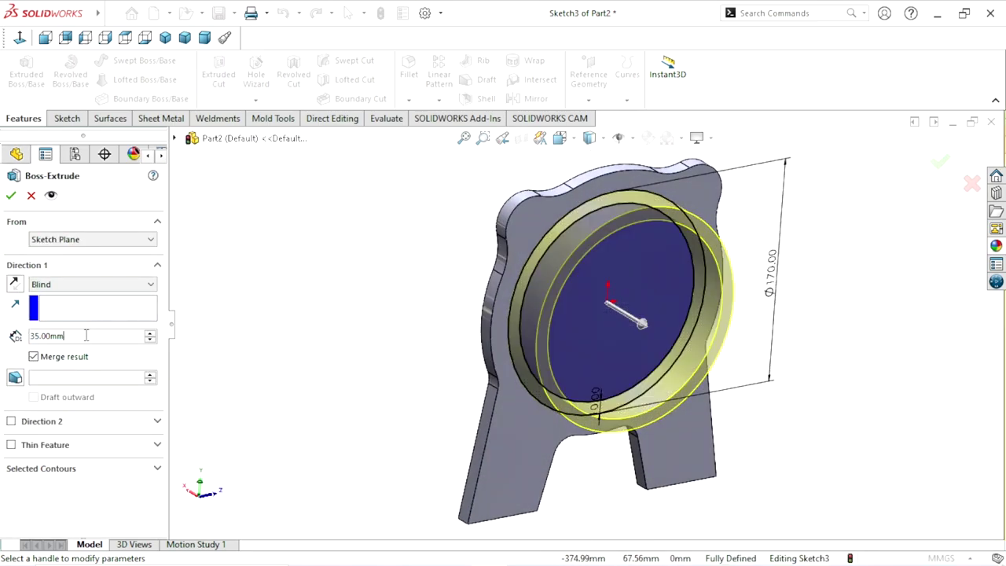
pyautogui.write('6')
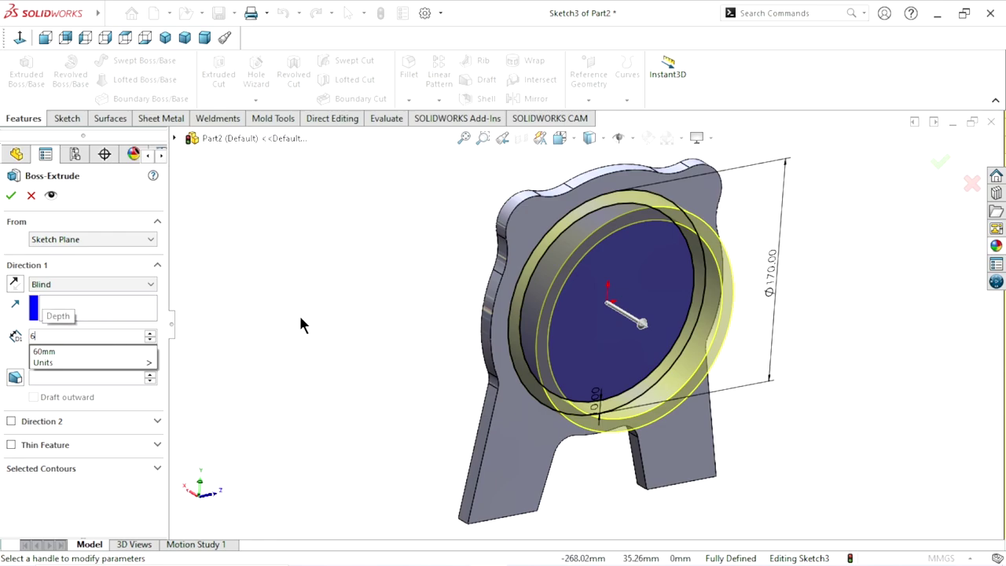
pyautogui.press('Return')
pyautogui.click(10, 195)
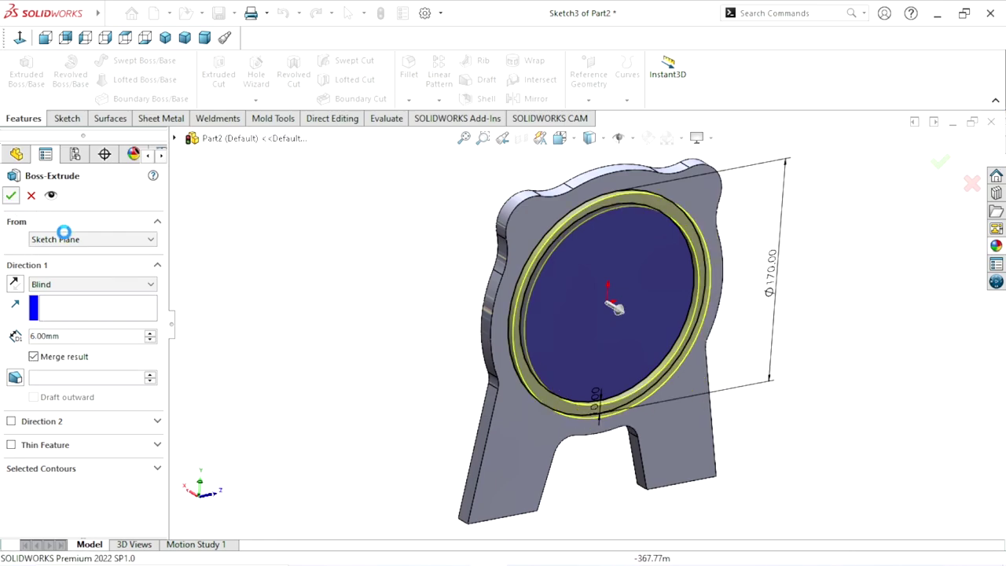
pyautogui.moveTo(393, 344)
pyautogui.mouseDown(button='middle')
pyautogui.moveTo(308, 228)
pyautogui.moveTo(360, 299)
pyautogui.moveTo(541, 299)
pyautogui.mouseUp(button='middle')
# Step: Sketch a Ø85 mm circle at the origin on the boss's circular face
pyautogui.click(541, 299)
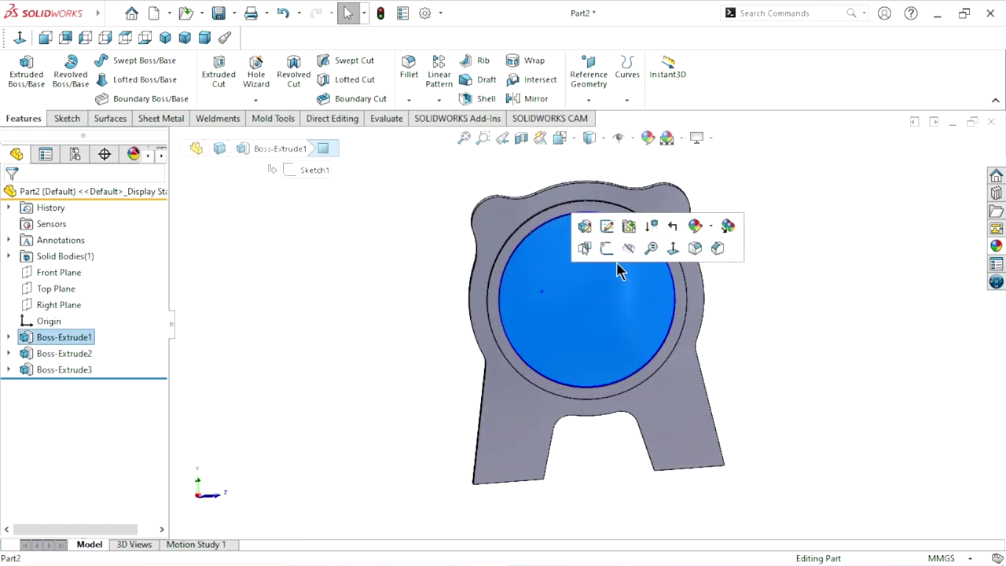
pyautogui.click(619, 247)
pyautogui.click(22, 38)
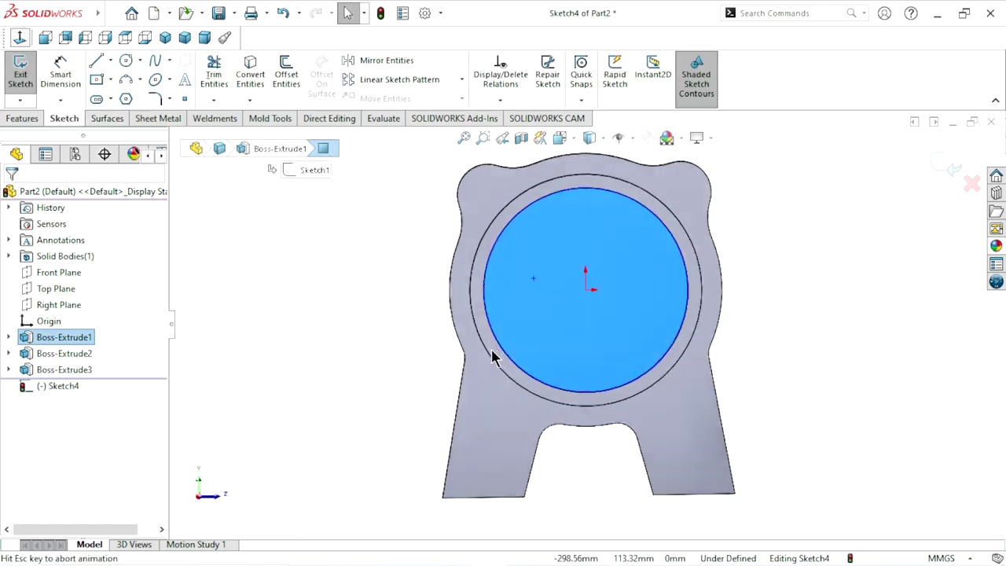
pyautogui.click(126, 65)
pyautogui.click(585, 288)
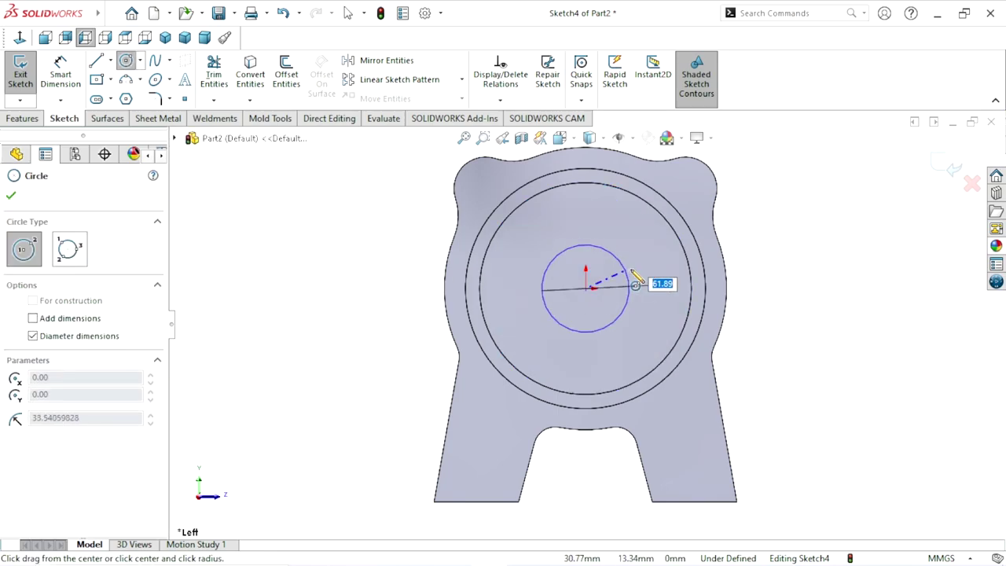
pyautogui.click(645, 277)
pyautogui.click(62, 75)
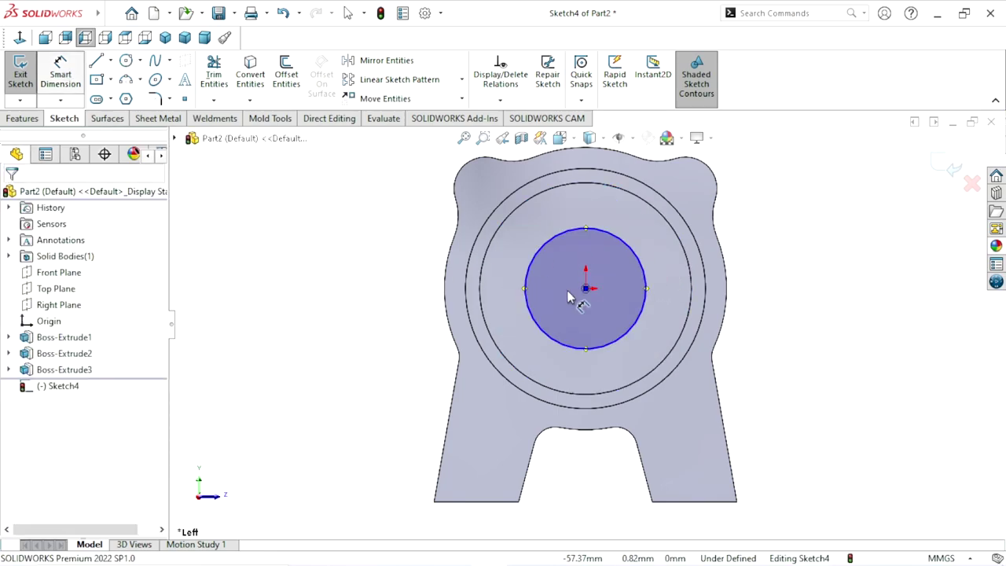
pyautogui.click(646, 280)
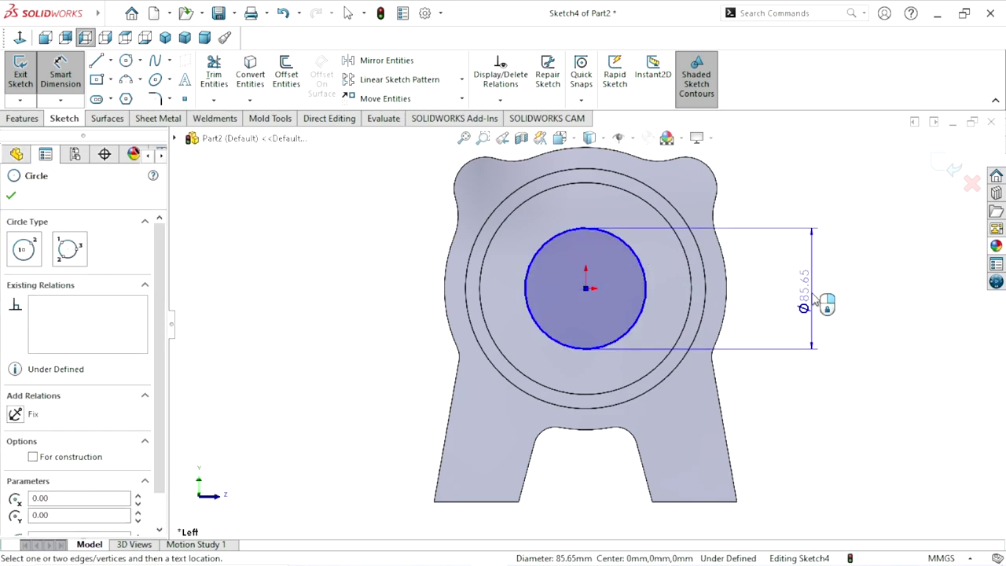
pyautogui.click(807, 299)
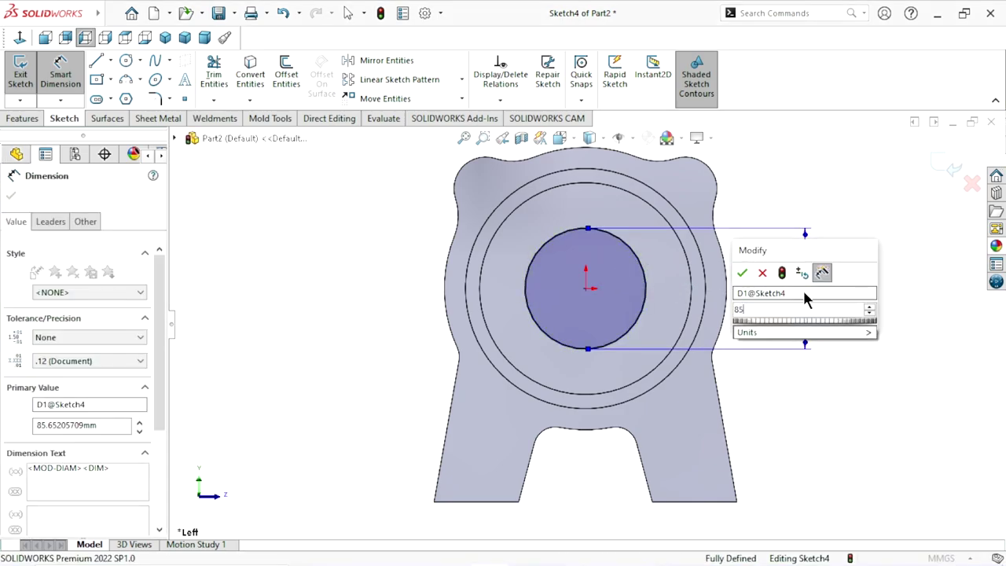
pyautogui.write('85')
pyautogui.click(744, 274)
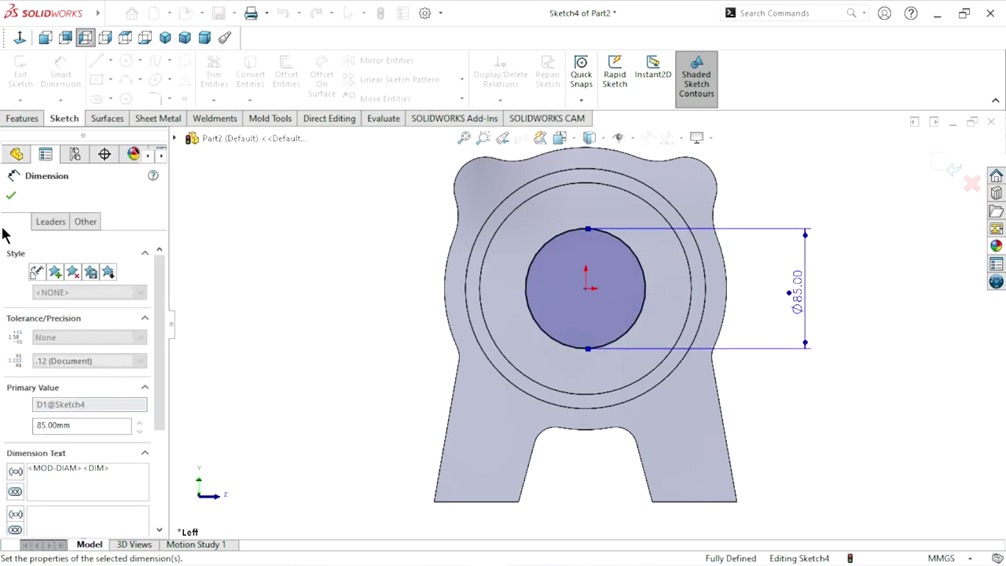
pyautogui.click(11, 197)
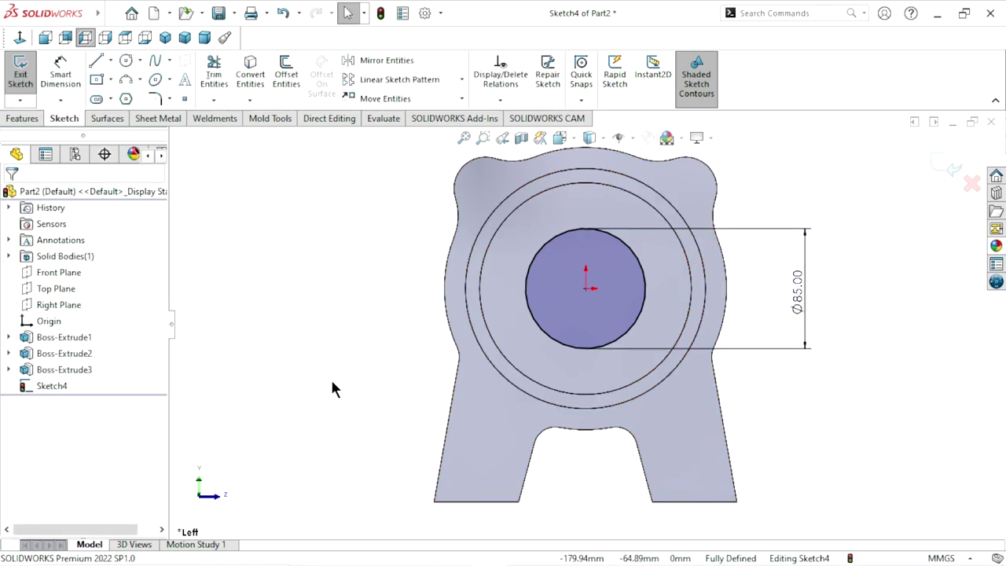
# Step: Offset the Ø85 circle 8 mm outward and move the 8.00 label inside the circle
pyautogui.click(279, 77)
pyautogui.click(559, 237)
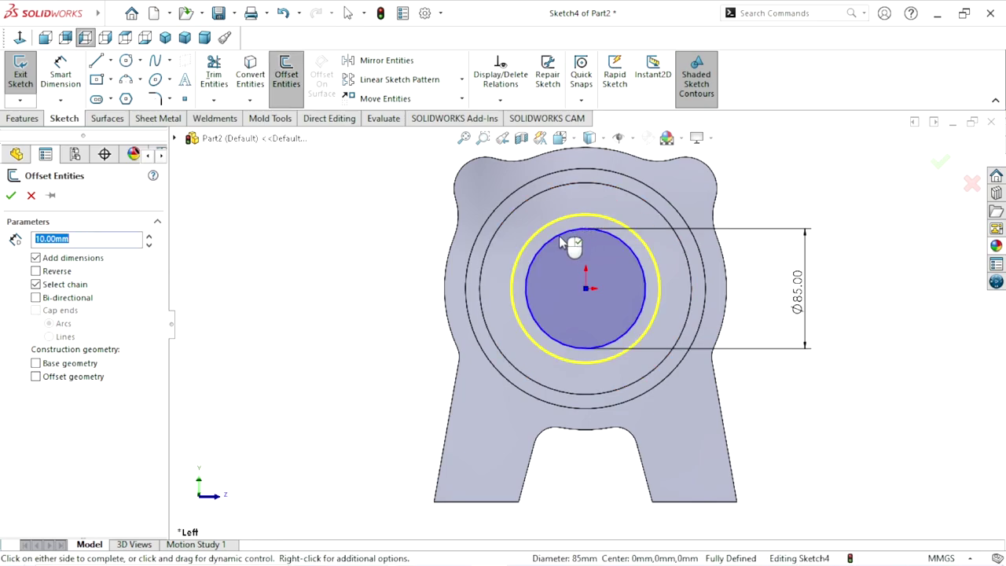
pyautogui.click(89, 245)
pyautogui.write('8')
pyautogui.press('Return')
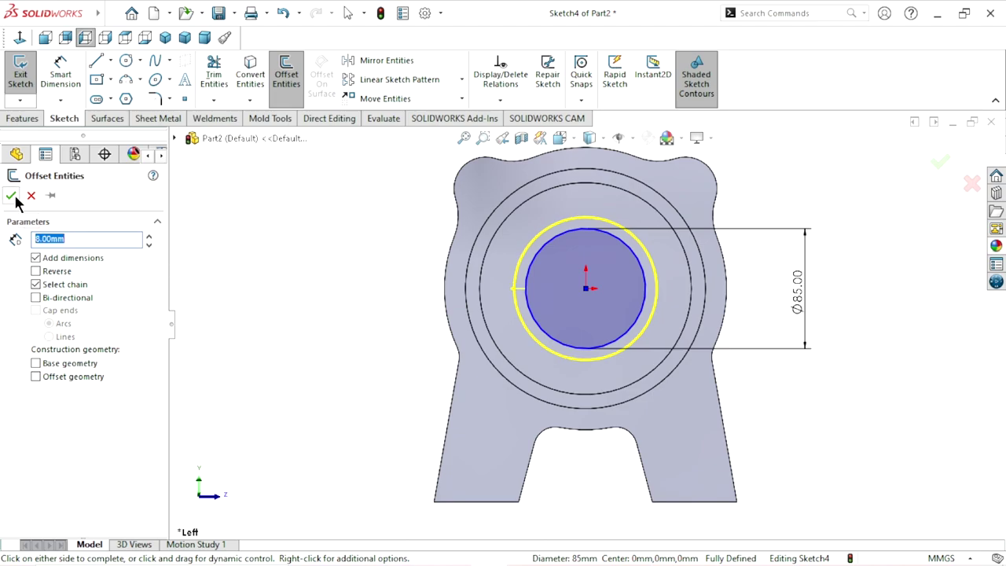
pyautogui.click(12, 198)
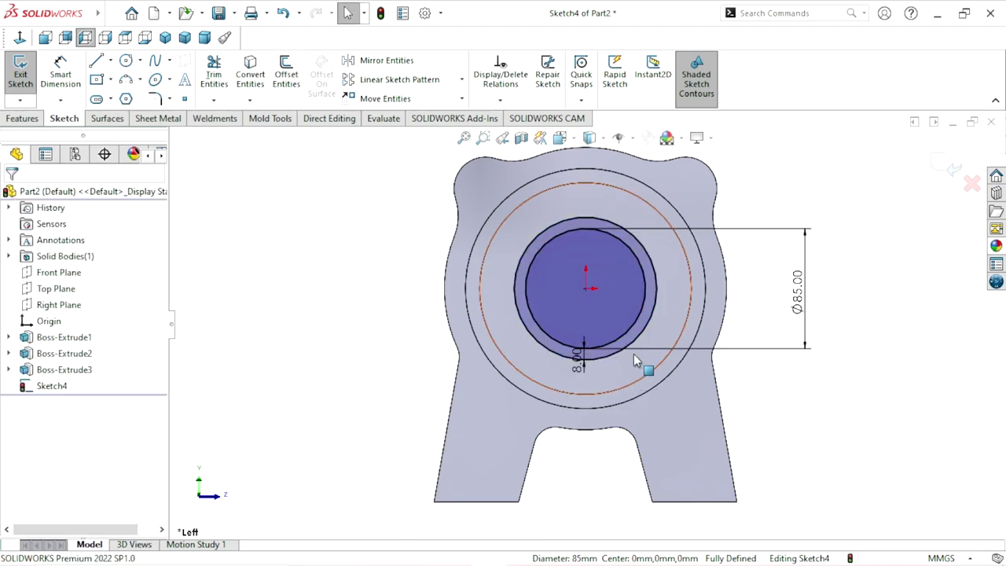
pyautogui.scroll(-2, 636, 338)
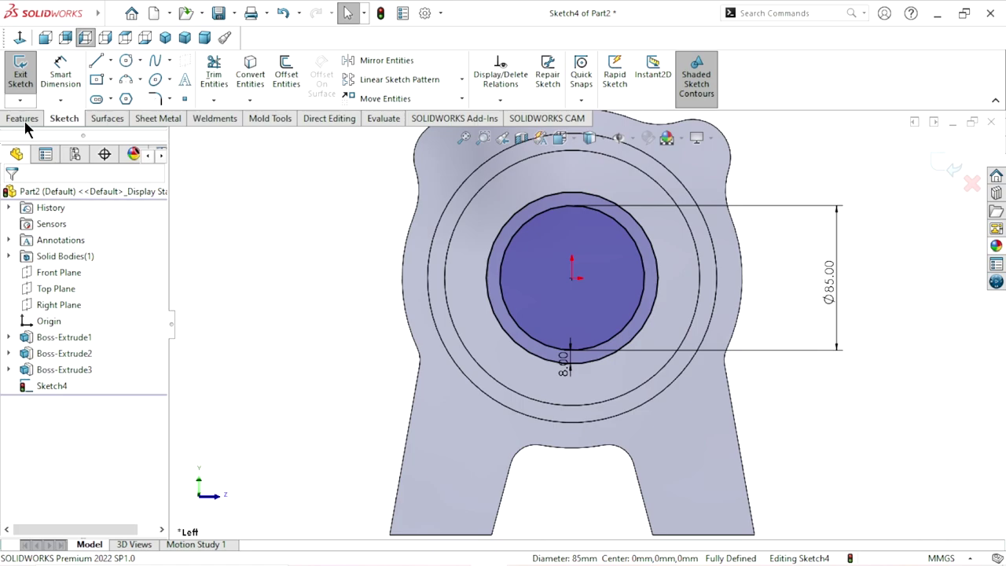
pyautogui.moveTo(565, 366); pyautogui.dragTo(548, 324)
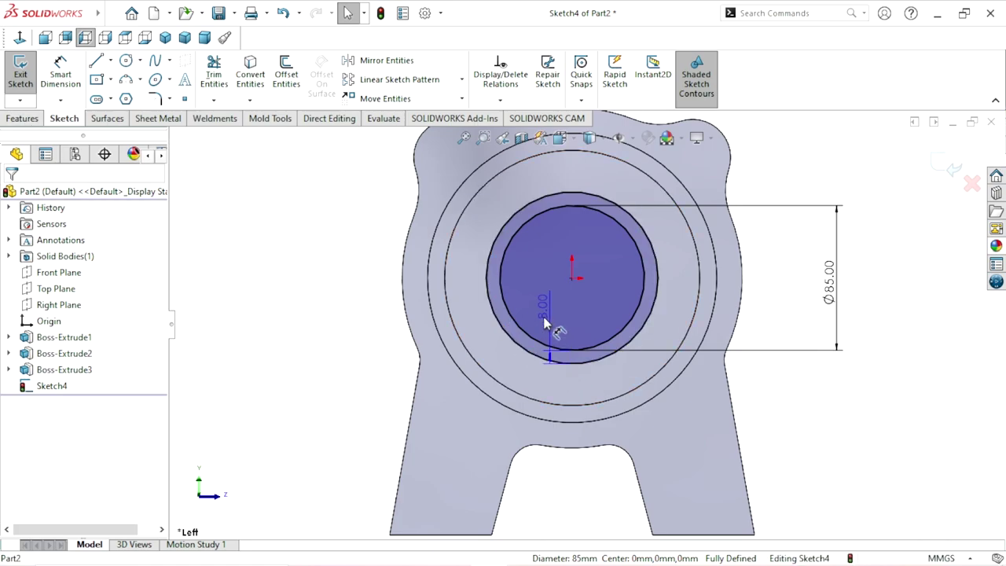
pyautogui.moveTo(595, 359); pyautogui.dragTo(318, 276, button='middle')
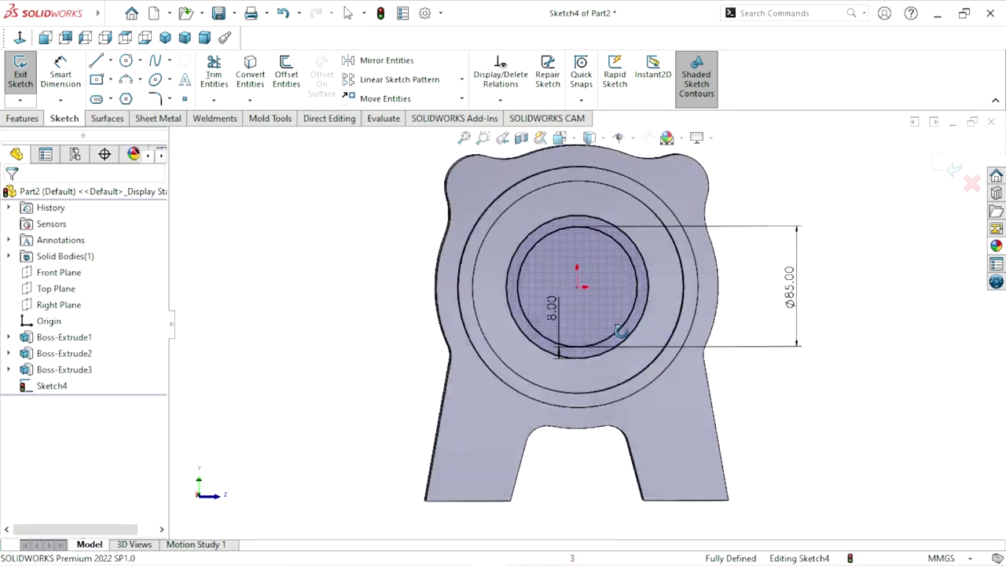
# Step: Extrude the ring 15 mm as Boss-Extrude4 and orbit to view the part
pyautogui.click(24, 119)
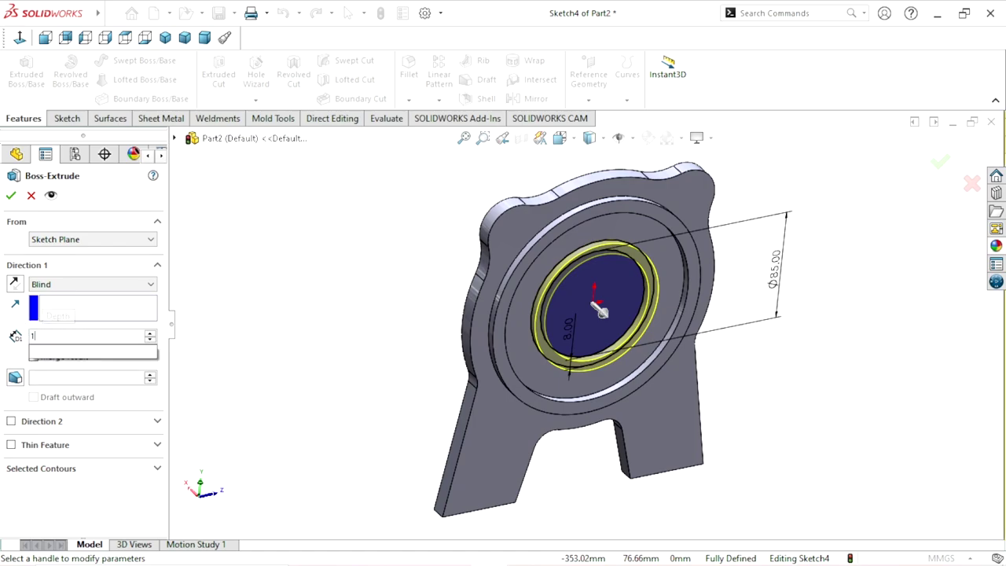
pyautogui.write('15')
pyautogui.press('Return')
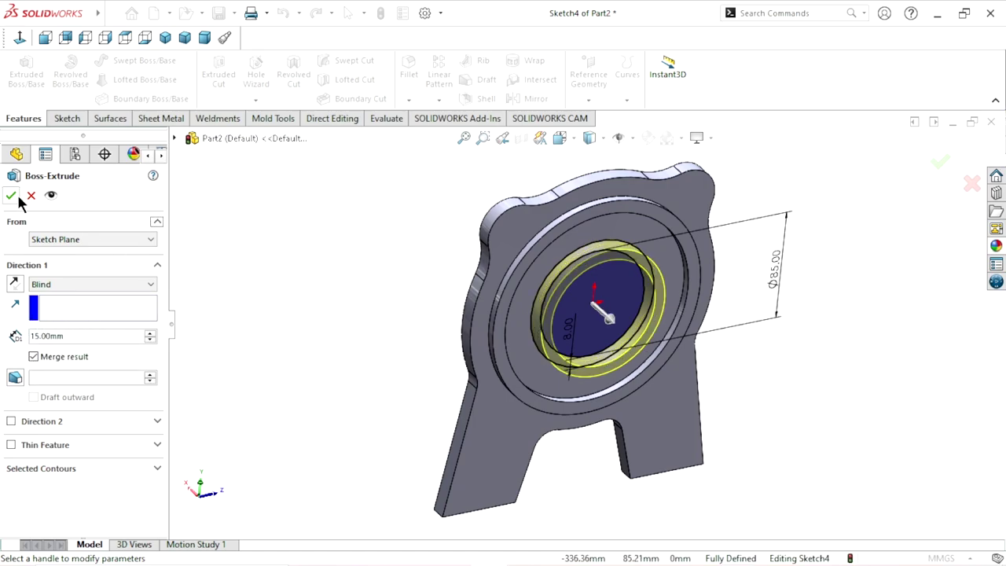
pyautogui.click(11, 196)
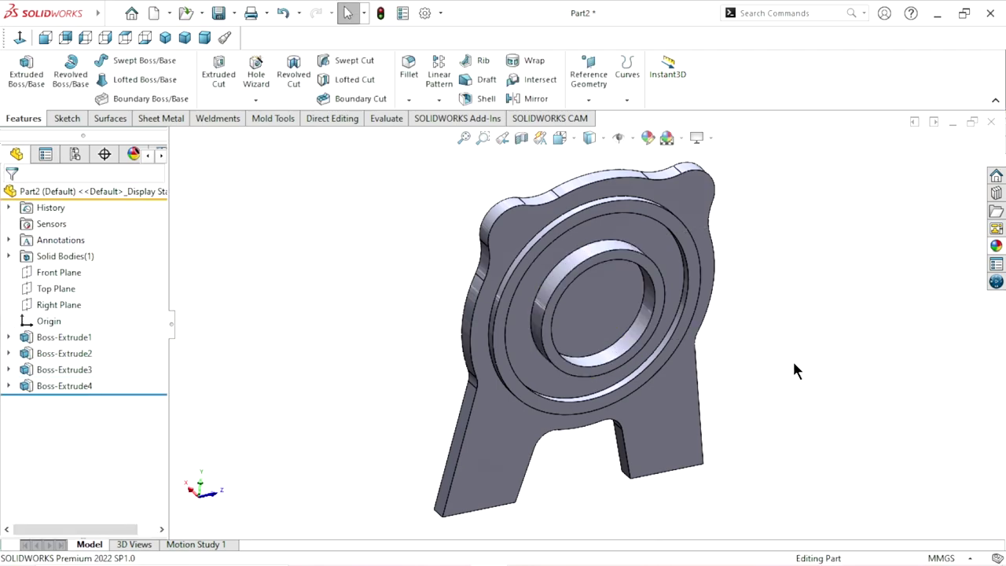
pyautogui.moveTo(794, 369)
pyautogui.mouseDown(button='middle')
pyautogui.moveTo(692, 359)
pyautogui.moveTo(757, 344)
pyautogui.moveTo(652, 299)
pyautogui.moveTo(456, 339)
pyautogui.moveTo(678, 383)
pyautogui.moveTo(577, 308)
pyautogui.moveTo(540, 333)
pyautogui.mouseUp(button='middle')
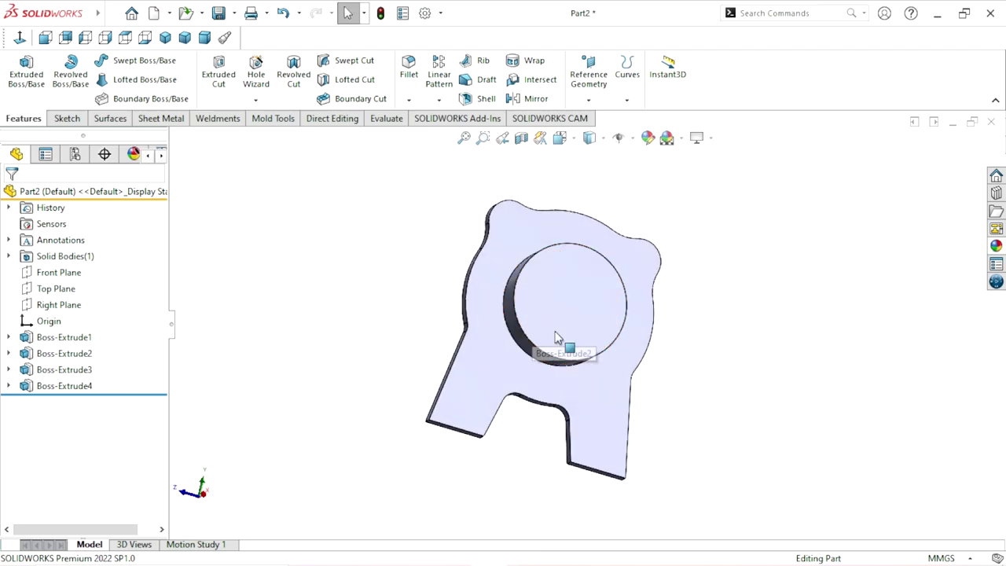
pyautogui.moveTo(557, 342)
pyautogui.mouseDown(button='middle')
pyautogui.moveTo(452, 280)
pyautogui.moveTo(542, 411)
pyautogui.mouseUp(button='middle')
# Step: Start a new sketch on the part's flat face and view it face-on
pyautogui.click(514, 449)
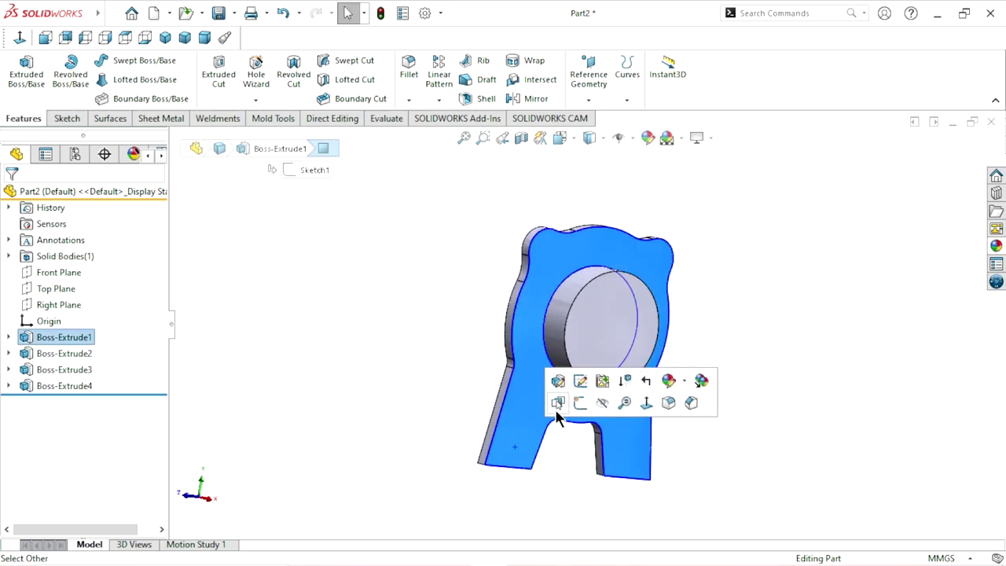
pyautogui.click(579, 408)
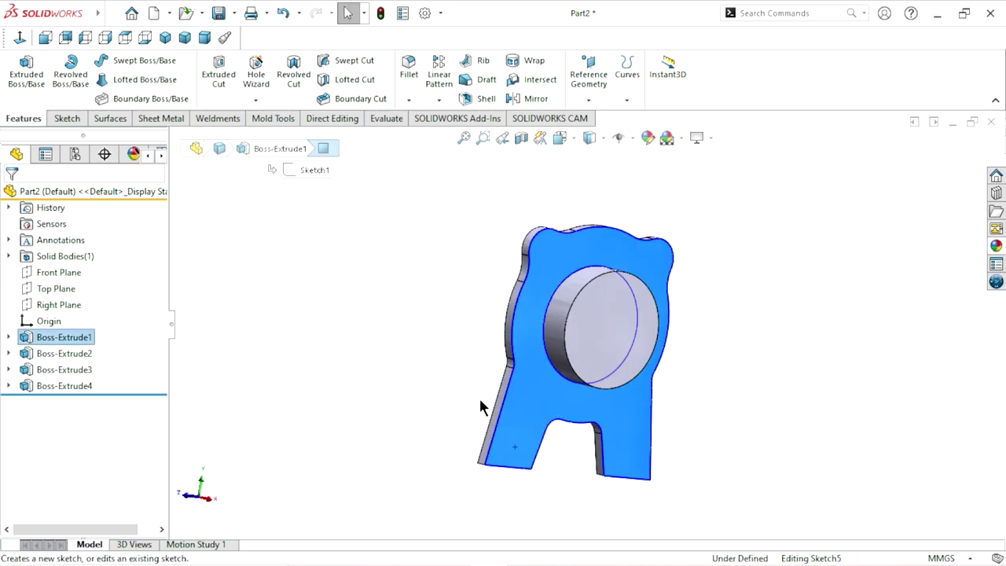
pyautogui.click(20, 38)
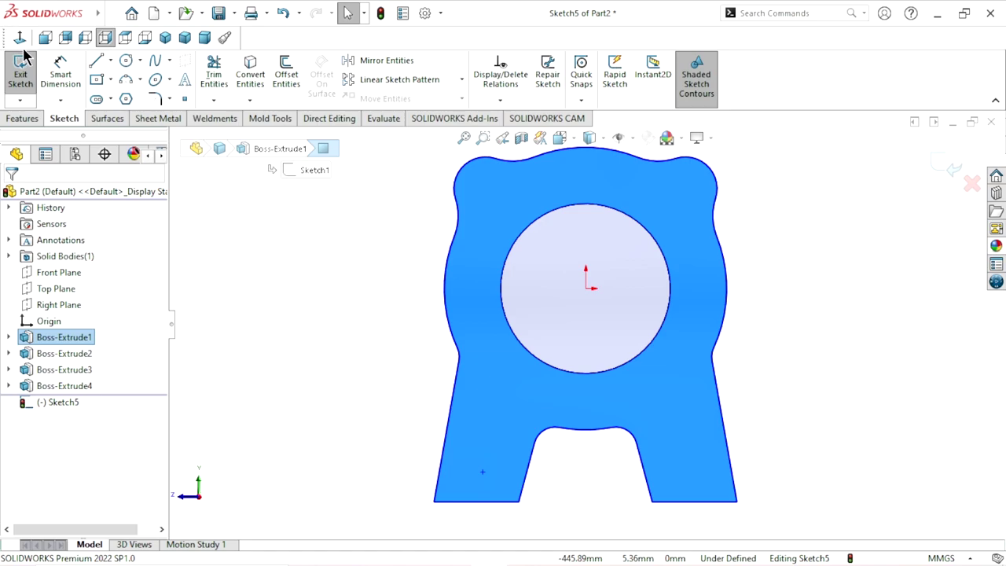
pyautogui.click(96, 62)
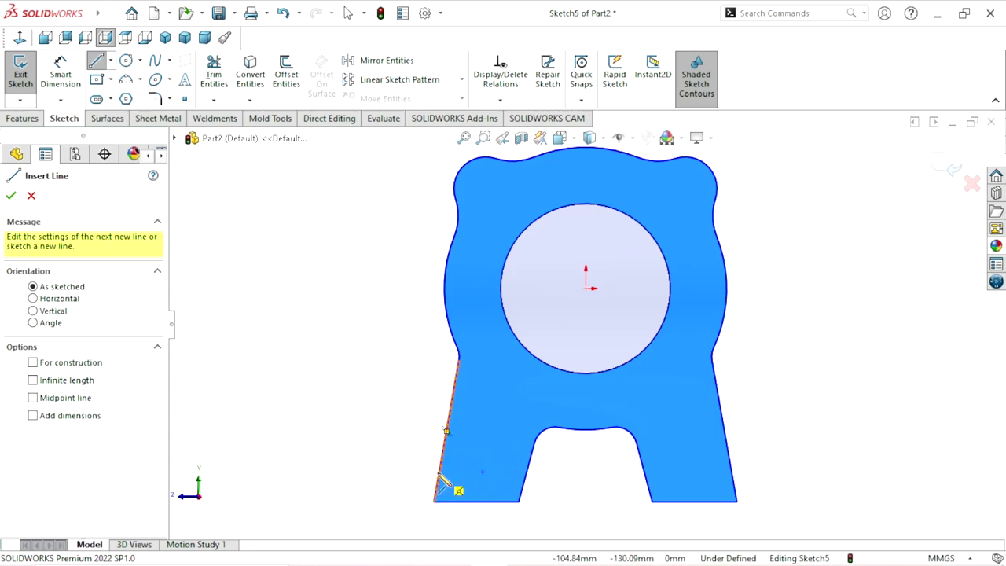
pyautogui.click(439, 473)
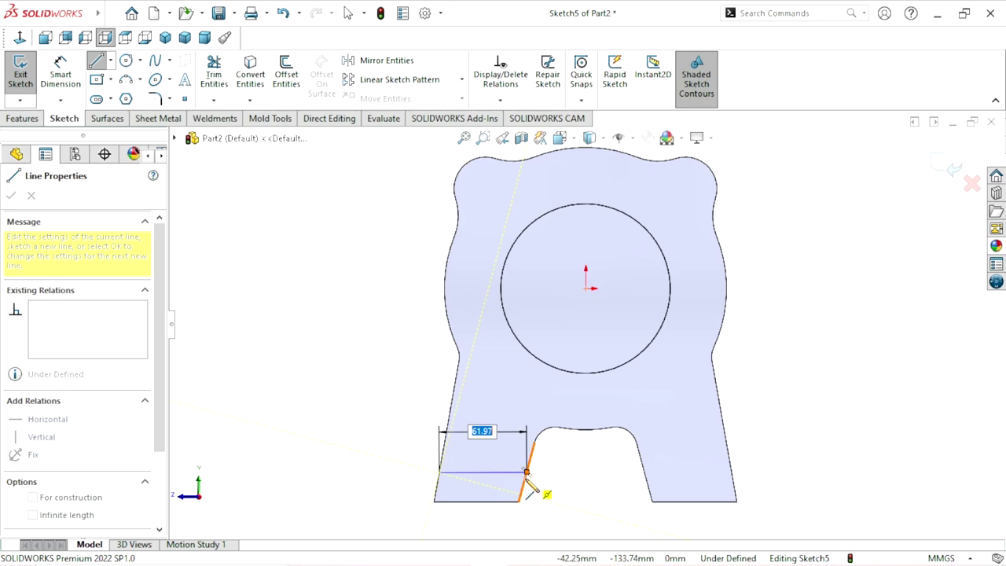
pyautogui.scroll(-2, 530, 489)
pyautogui.scroll(-3, 533, 476)
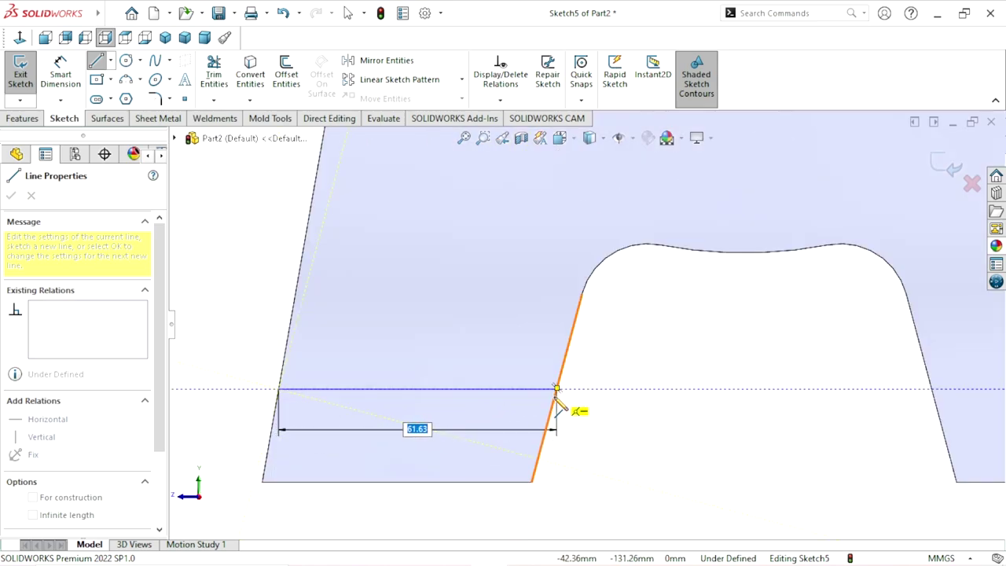
pyautogui.press('Escape')
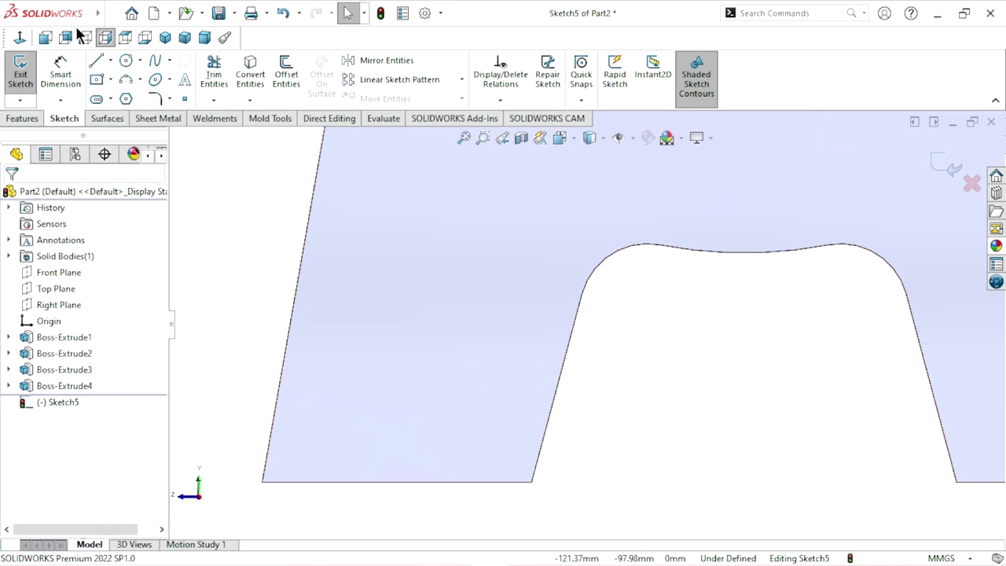
# Step: Draw a horizontal line across the left leg from its outer to inner edge
pyautogui.press('l')
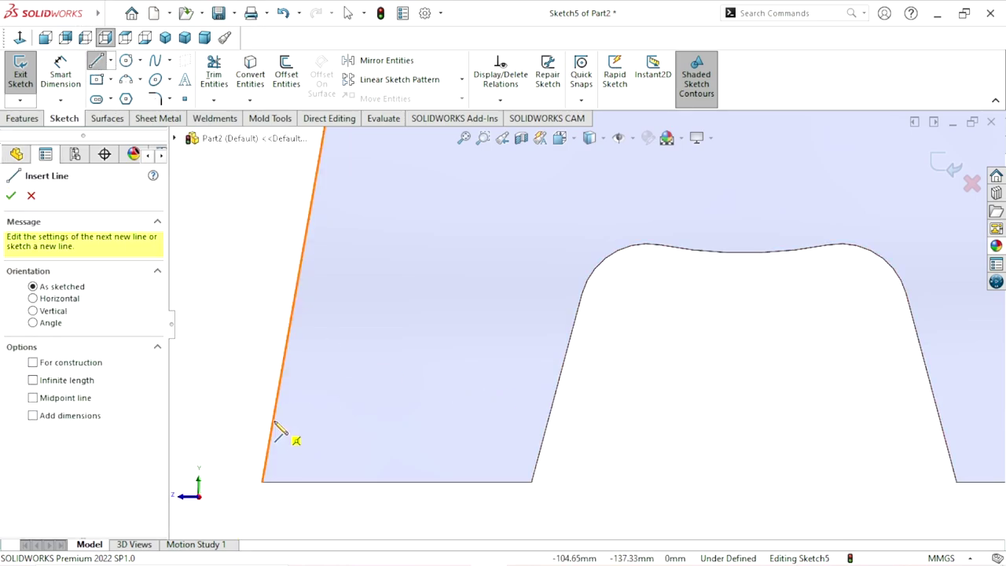
pyautogui.click(273, 422)
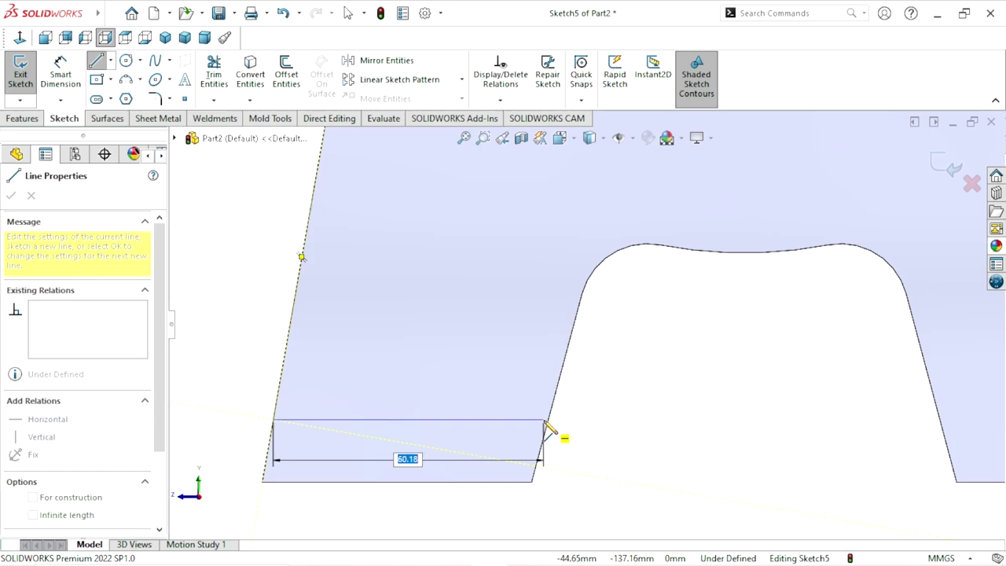
pyautogui.click(548, 421)
pyautogui.rightClick(596, 380)
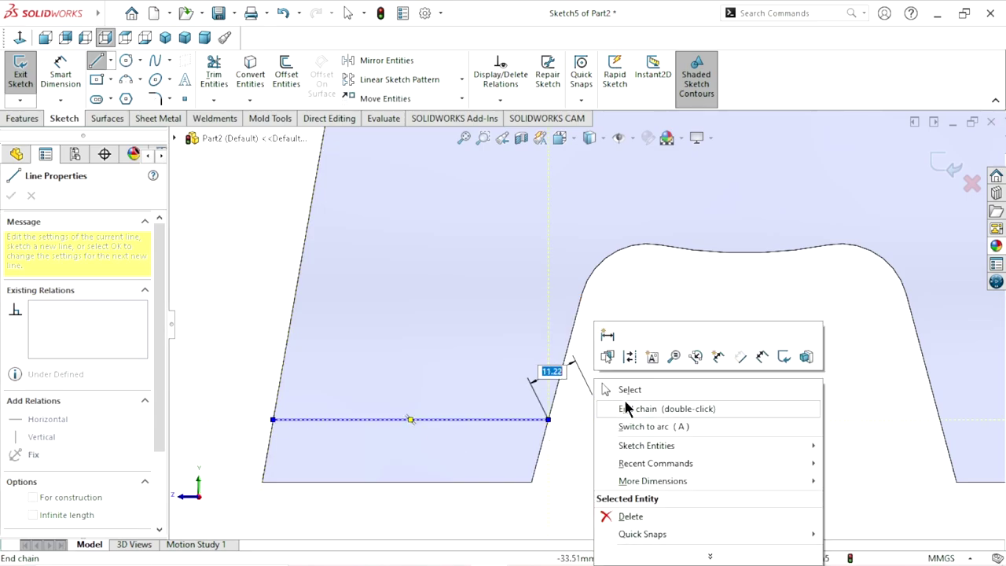
pyautogui.click(629, 390)
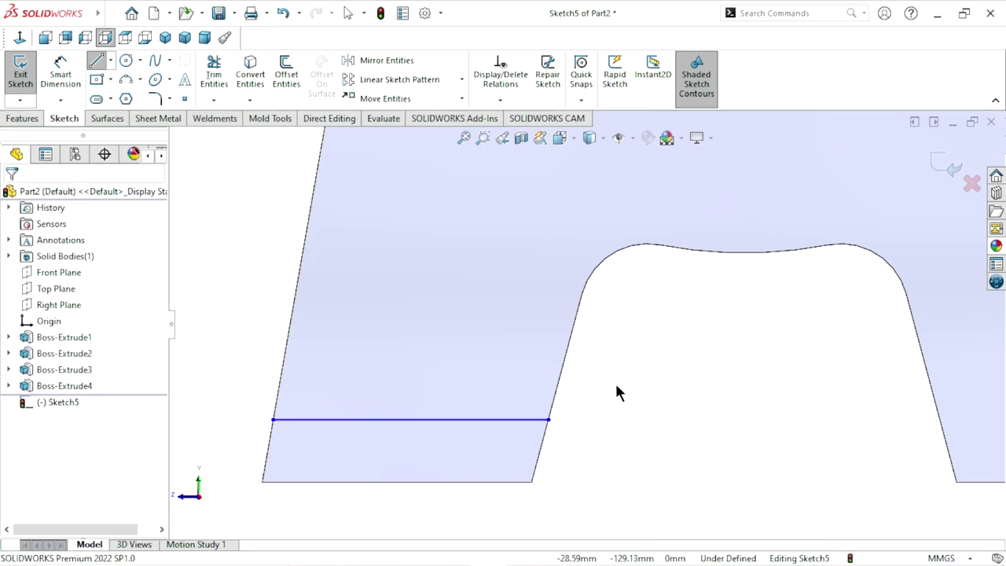
# Step: Dimension the horizontal line 12 mm above the leg's bottom edge
pyautogui.click(67, 85)
pyautogui.click(455, 421)
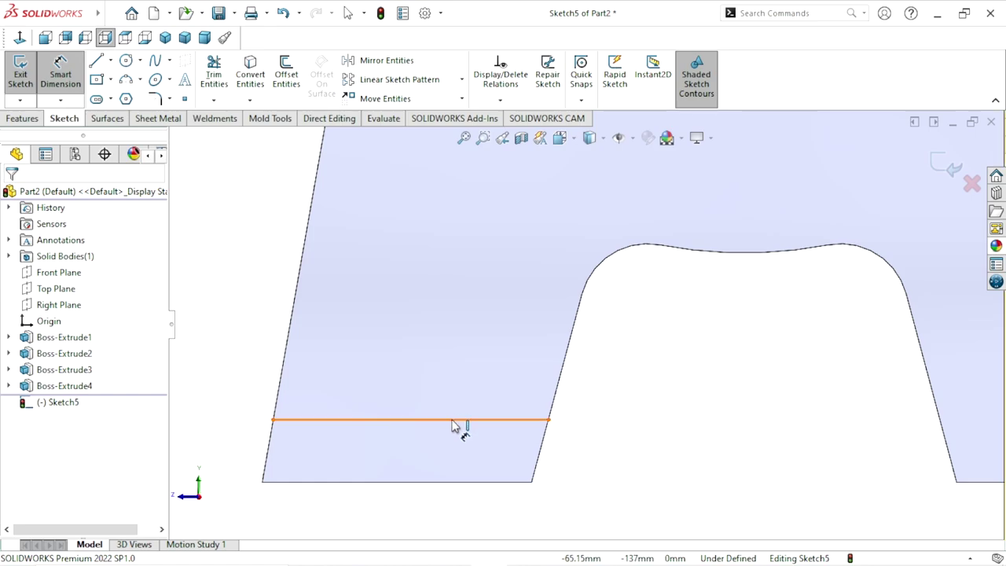
pyautogui.click(442, 482)
pyautogui.click(588, 466)
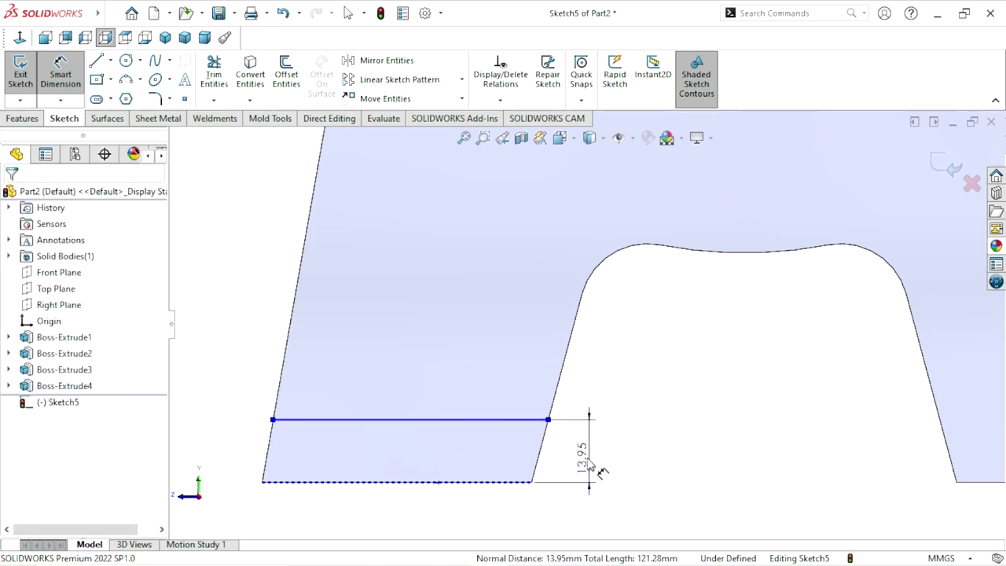
pyautogui.write('12')
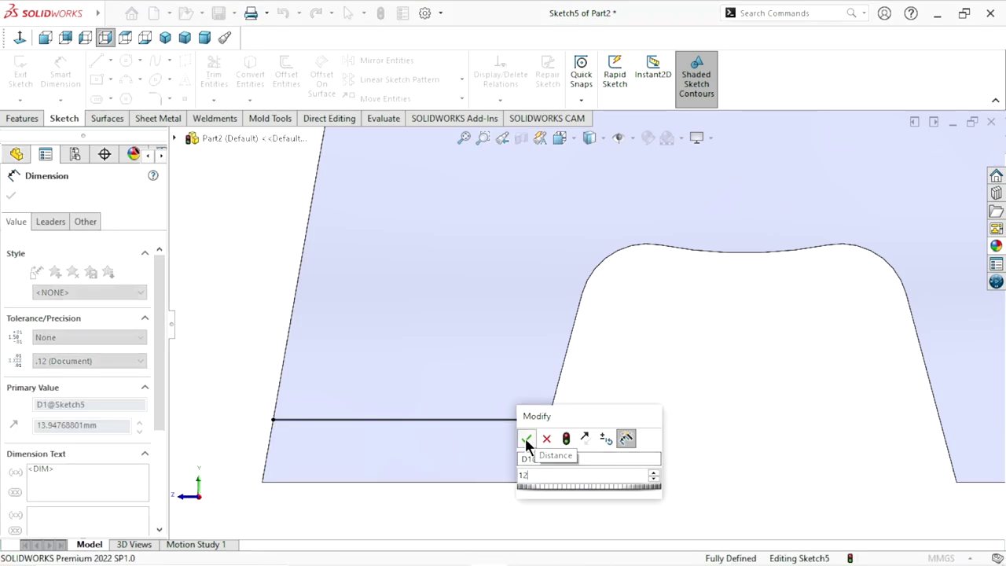
pyautogui.click(526, 438)
pyautogui.scroll(5, 488, 450)
pyautogui.scroll(-3, 431, 394)
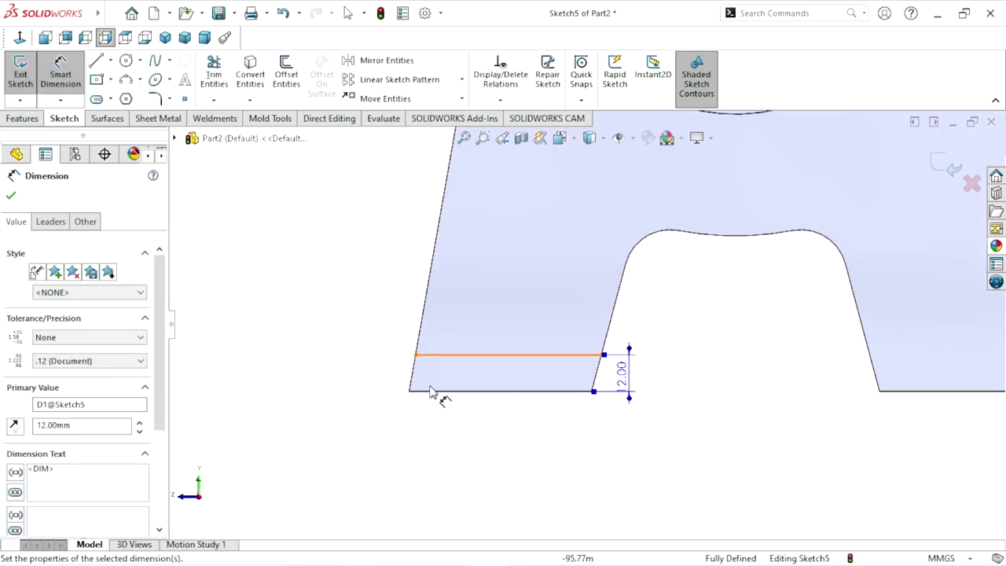
pyautogui.click(11, 197)
pyautogui.press('Escape')
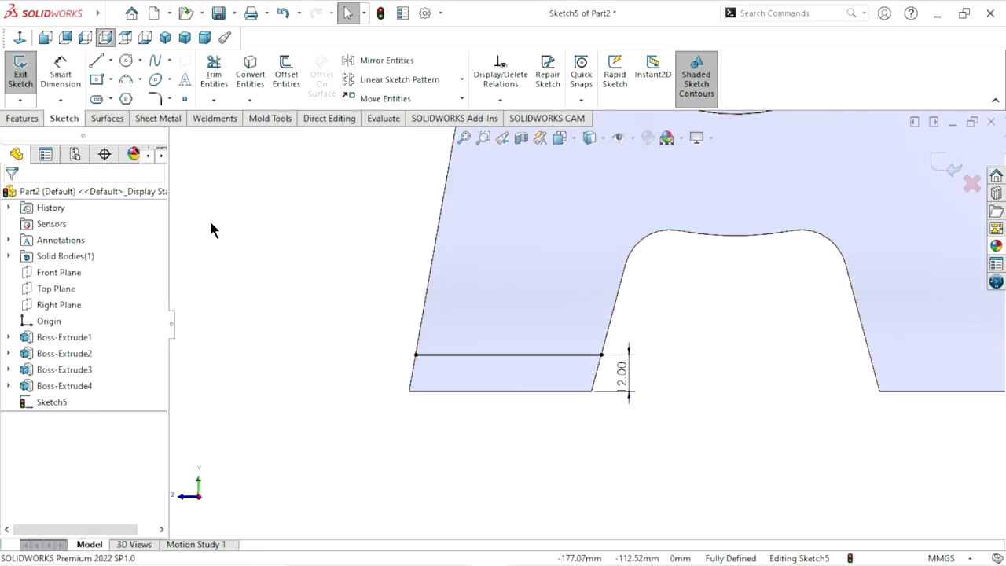
# Step: Draw vertical lines from both ends of the horizontal line down to the leg's bottom corners
pyautogui.click(97, 63)
pyautogui.click(416, 355)
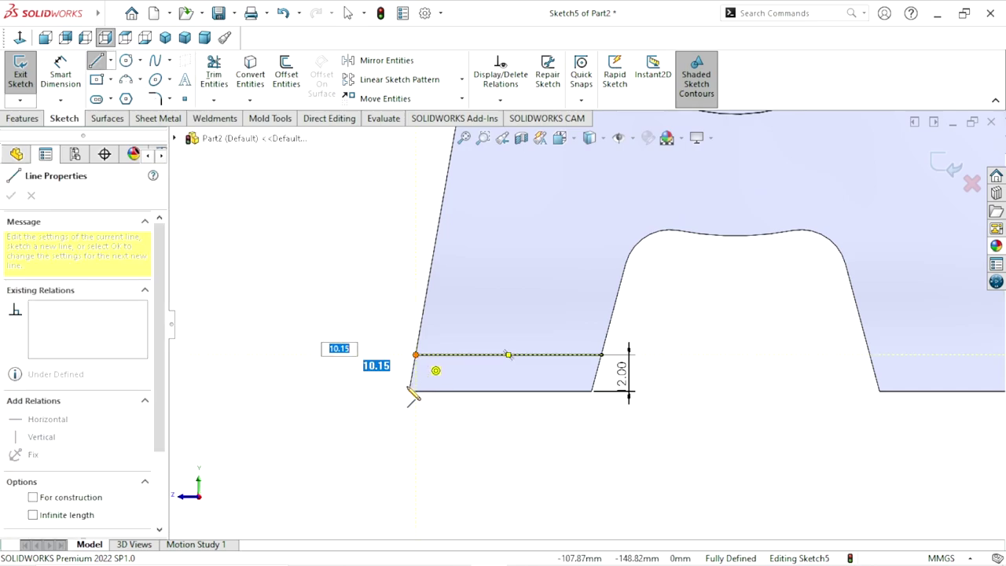
pyautogui.click(409, 390)
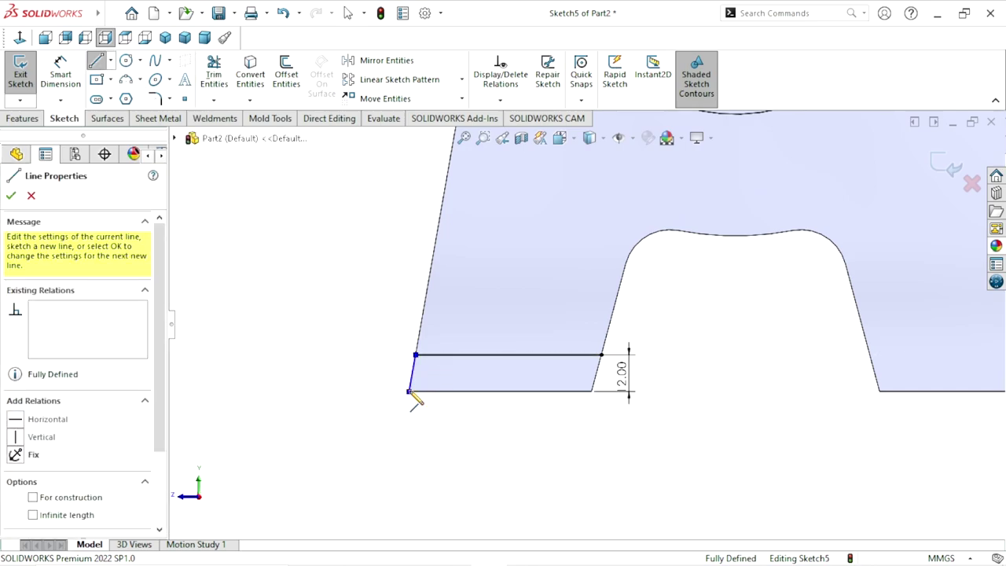
pyautogui.rightClick(514, 435)
pyautogui.click(556, 388)
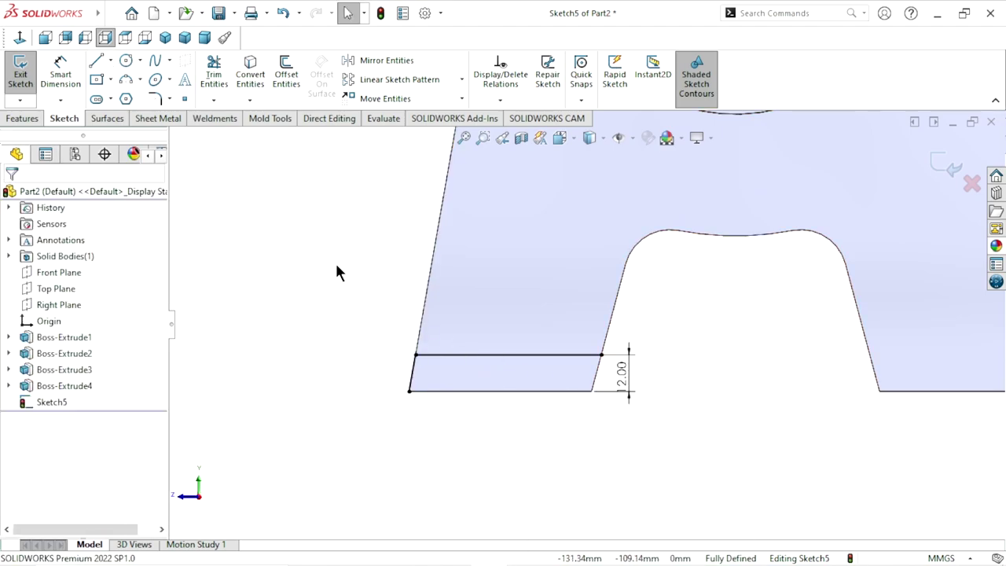
pyautogui.press('s')
pyautogui.press('l')
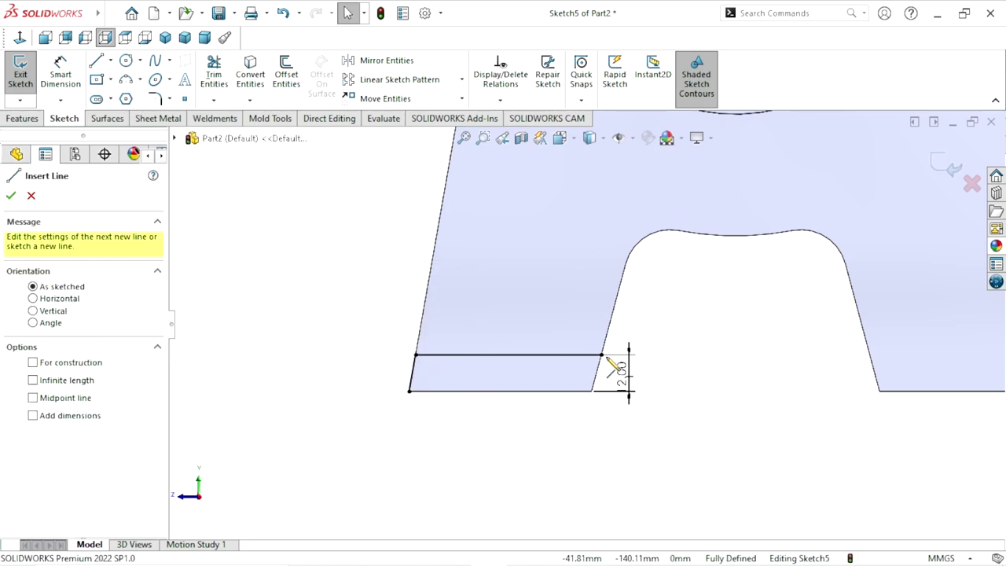
pyautogui.click(602, 355)
pyautogui.click(592, 391)
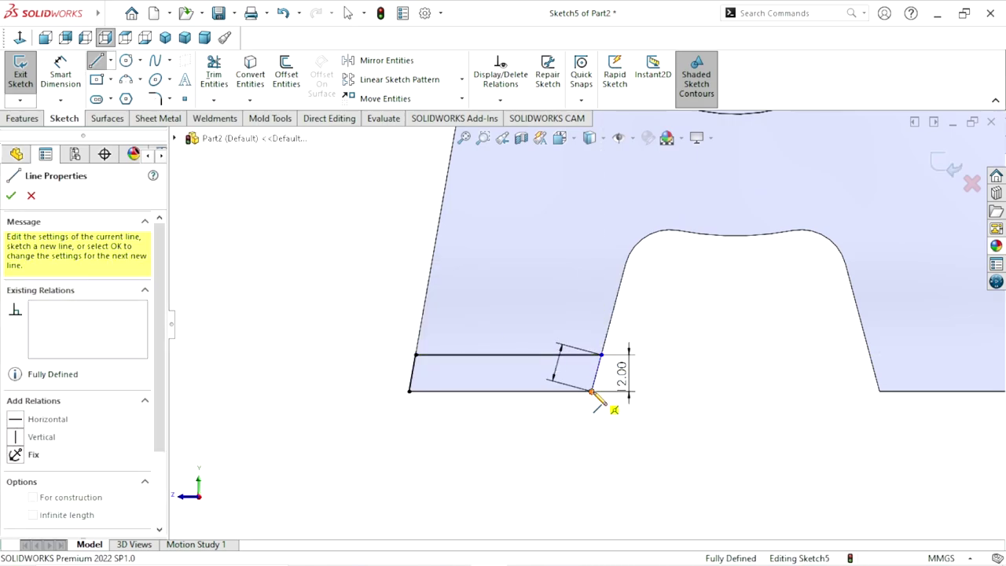
pyautogui.rightClick(698, 367)
pyautogui.click(708, 366)
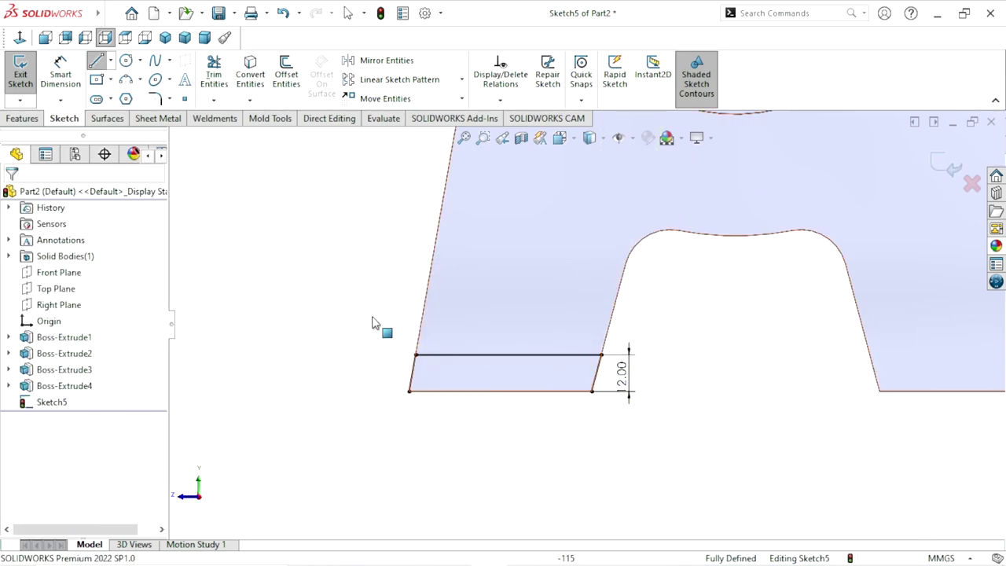
# Step: Convert the leg's bottom edge into the sketch to close the strip
pyautogui.click(496, 392)
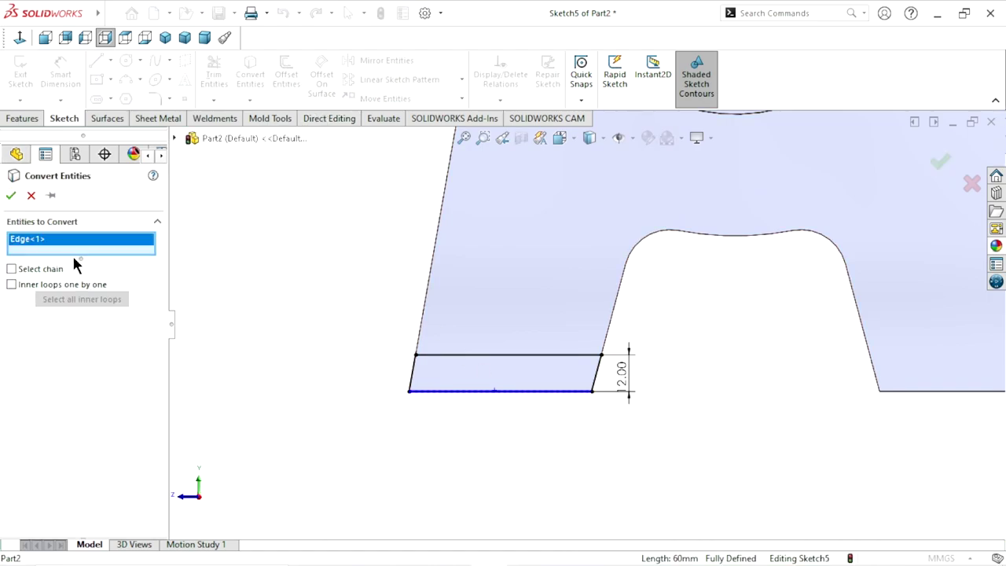
pyautogui.click(11, 197)
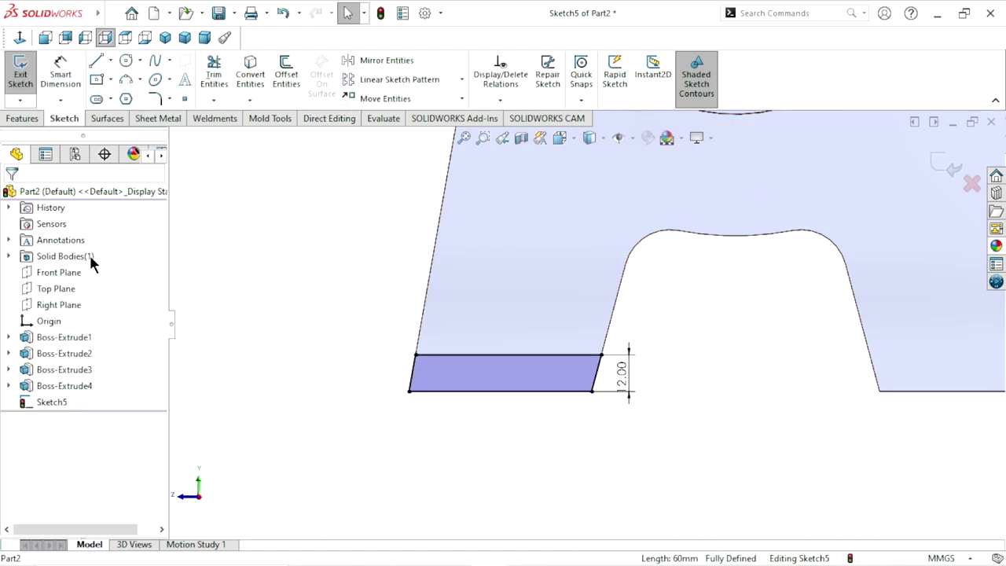
pyautogui.click(23, 119)
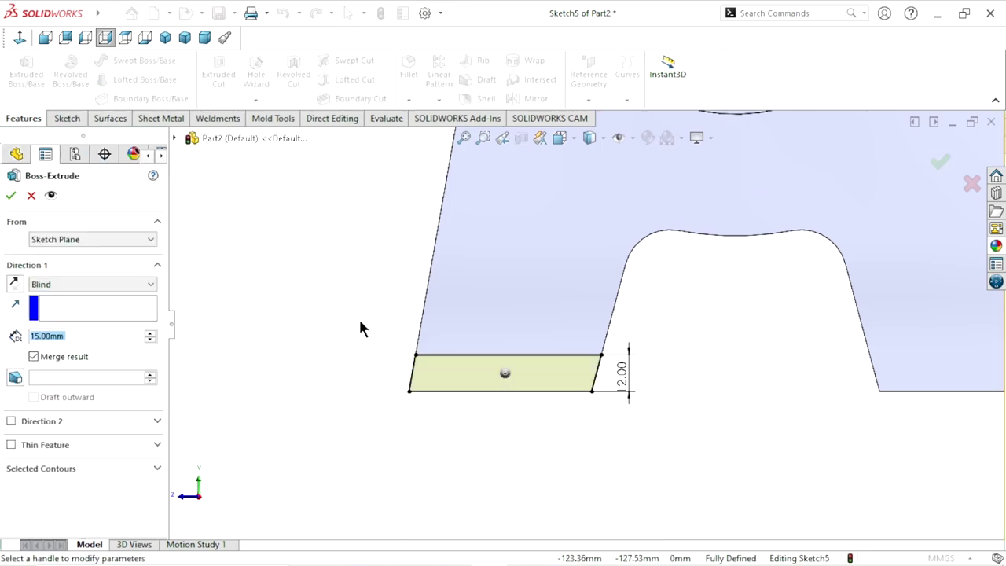
# Step: Extrude the left leg's foot strip 45 mm into a solid block
pyautogui.moveTo(360, 329); pyautogui.dragTo(369, 359, button='middle')
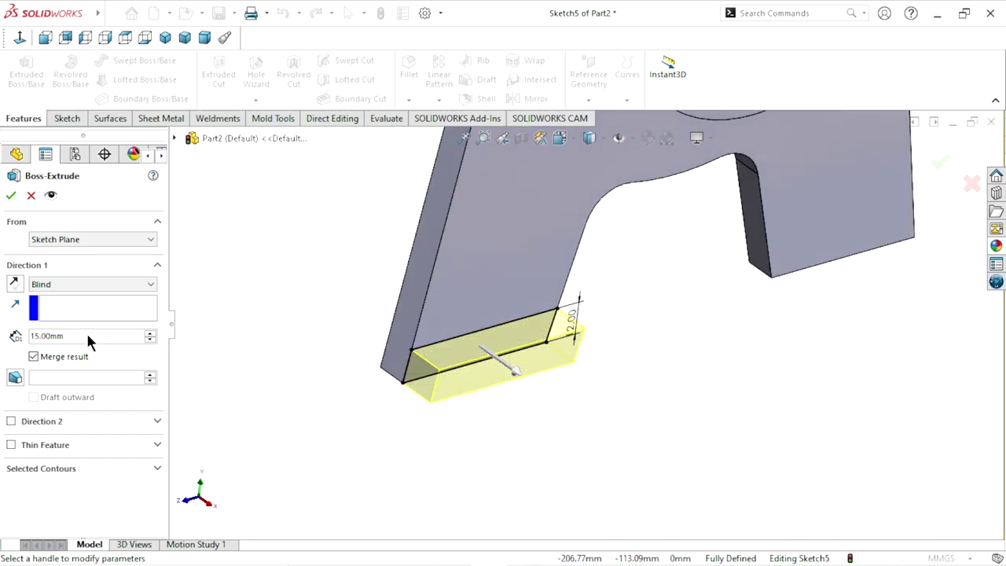
pyautogui.moveTo(86, 336); pyautogui.dragTo(2, 323)
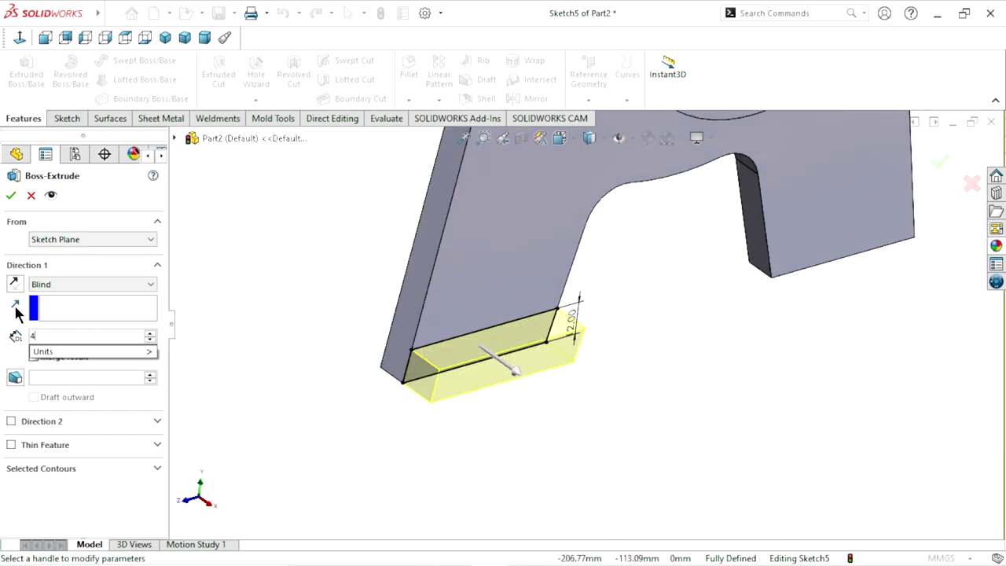
pyautogui.press('Return')
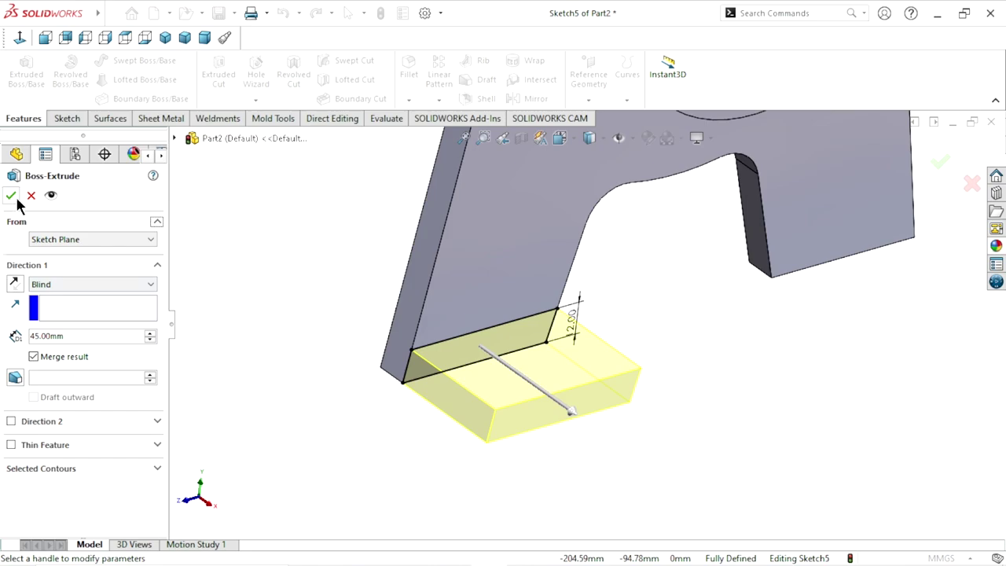
pyautogui.click(10, 196)
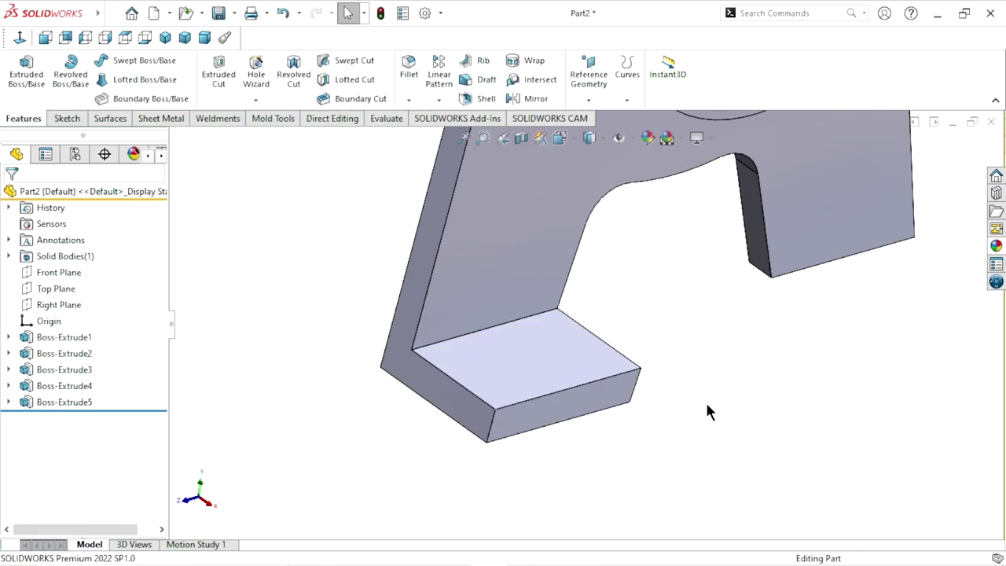
# Step: Orbit and zoom the part until its flat front face faces the viewer
pyautogui.moveTo(707, 406); pyautogui.dragTo(637, 398, button='middle')
pyautogui.scroll(3, 602, 380)
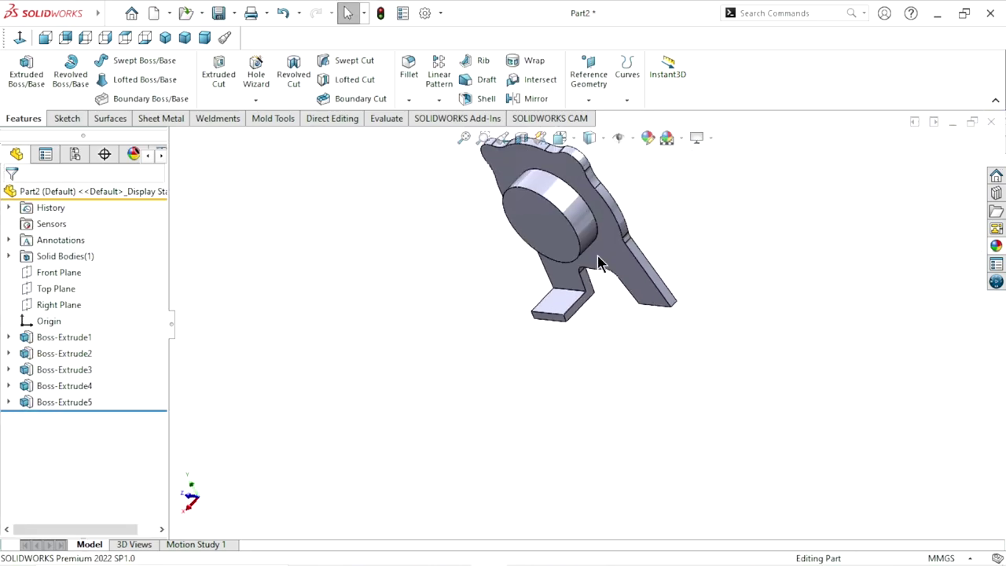
pyautogui.scroll(-2, 590, 315)
pyautogui.moveTo(584, 359)
pyautogui.mouseDown(button='middle')
pyautogui.moveTo(603, 317)
pyautogui.moveTo(611, 220)
pyautogui.moveTo(578, 179)
pyautogui.moveTo(606, 280)
pyautogui.moveTo(673, 269)
pyautogui.moveTo(623, 325)
pyautogui.moveTo(669, 330)
pyautogui.moveTo(579, 247)
pyautogui.moveTo(618, 270)
pyautogui.moveTo(582, 364)
pyautogui.moveTo(575, 292)
pyautogui.mouseUp(button='middle')
pyautogui.scroll(-3, 488, 384)
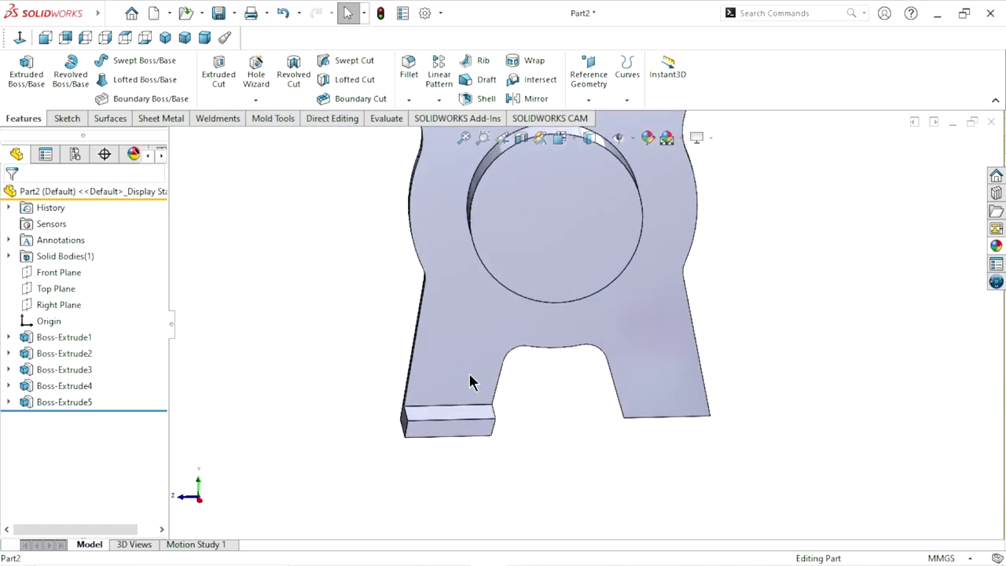
# Step: Start a new sketch on the part's flat front face
pyautogui.click(471, 383)
pyautogui.click(542, 326)
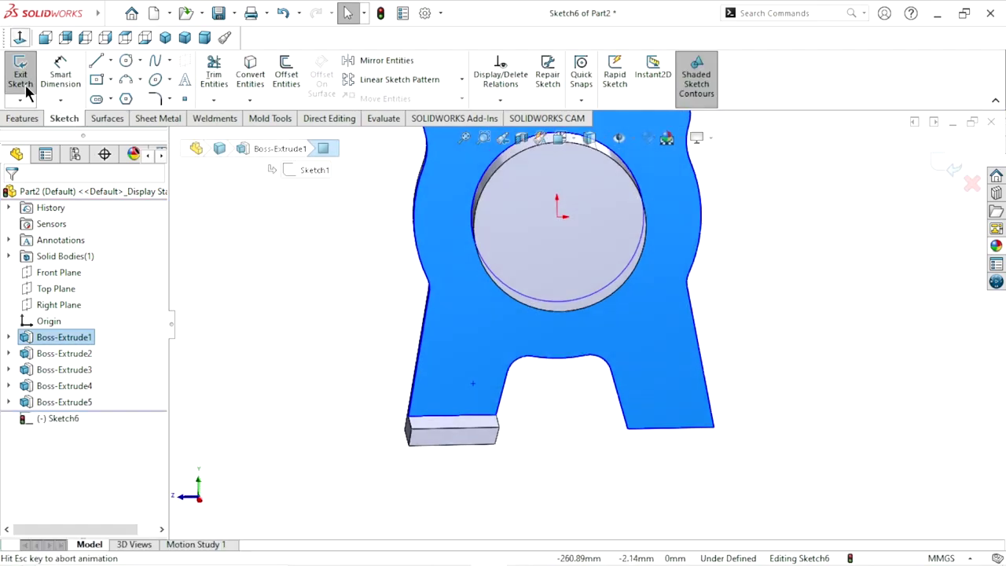
pyautogui.click(580, 475)
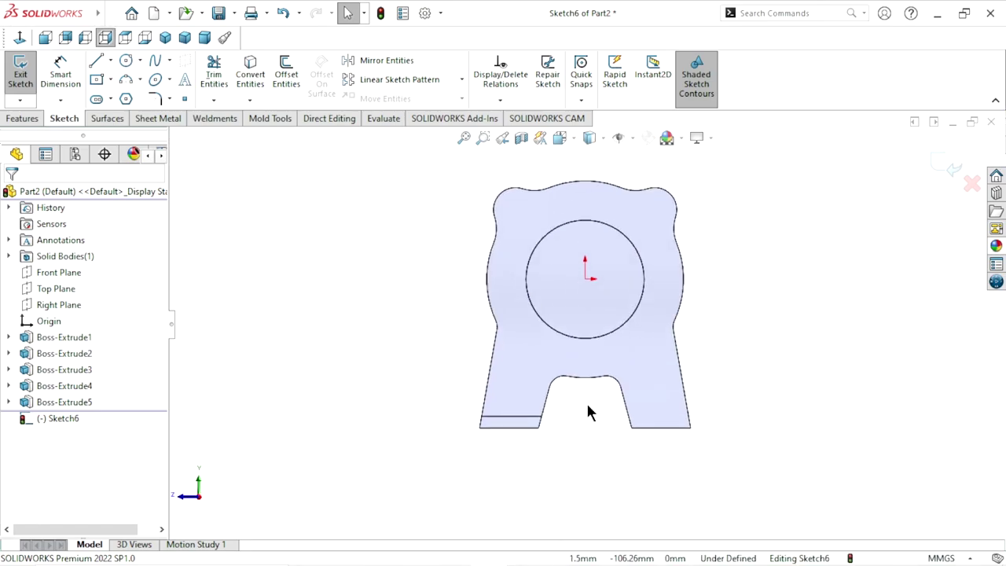
pyautogui.scroll(-2, 596, 375)
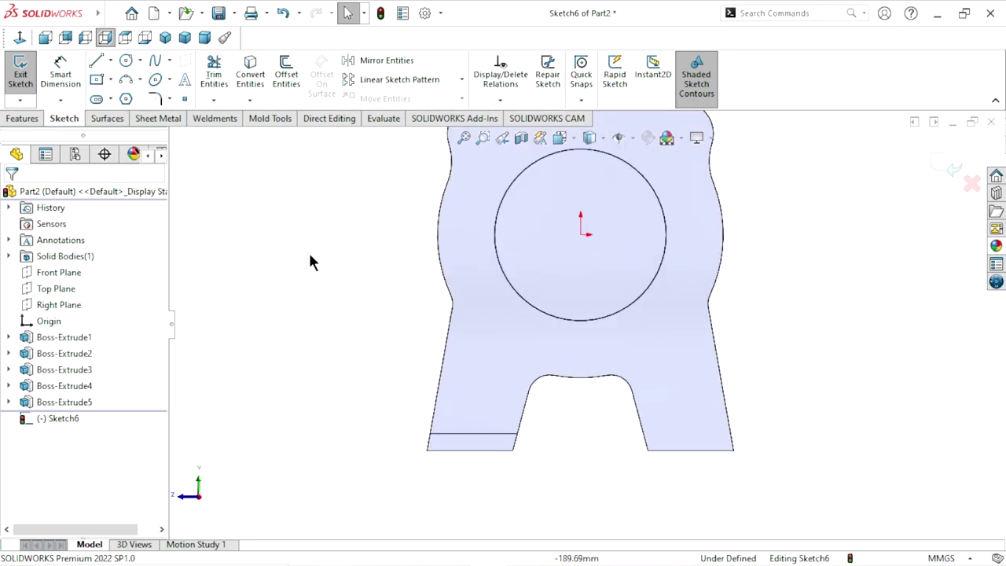
# Step: Draw an angled line up to the circle, collinear with the part's slanted edge
pyautogui.click(94, 64)
pyautogui.click(516, 434)
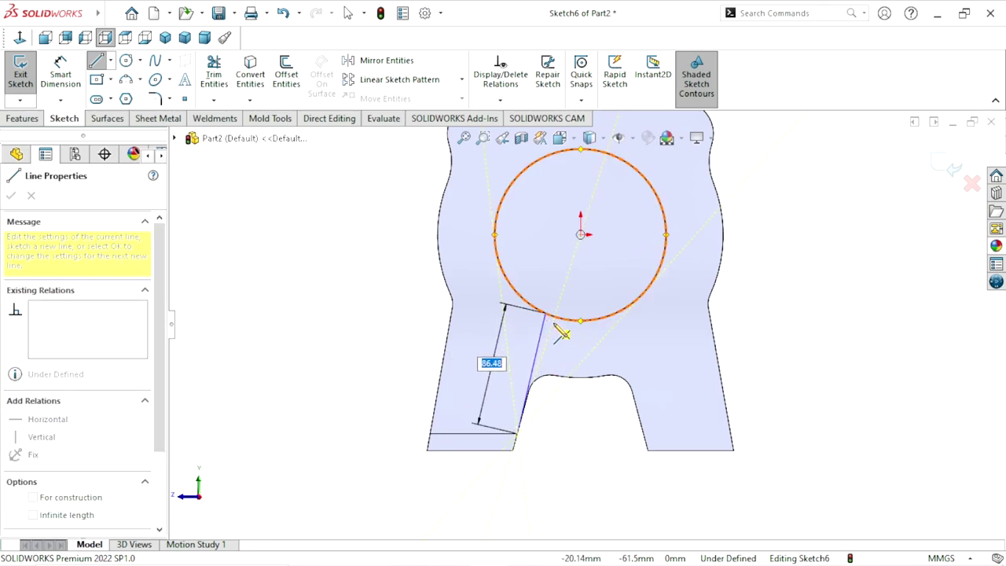
pyautogui.click(560, 320)
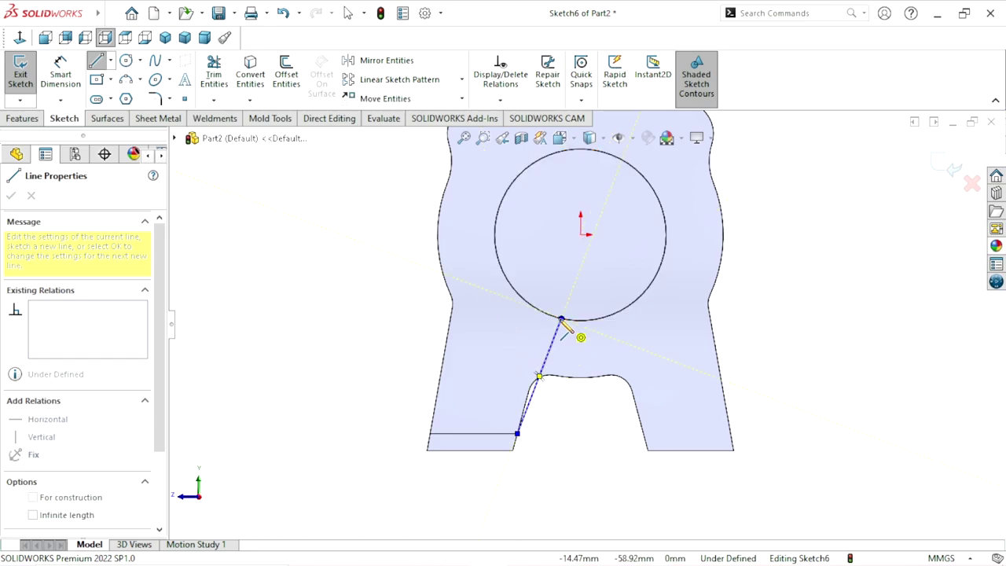
pyautogui.rightClick(826, 348)
pyautogui.click(825, 352)
pyautogui.scroll(-5, 525, 351)
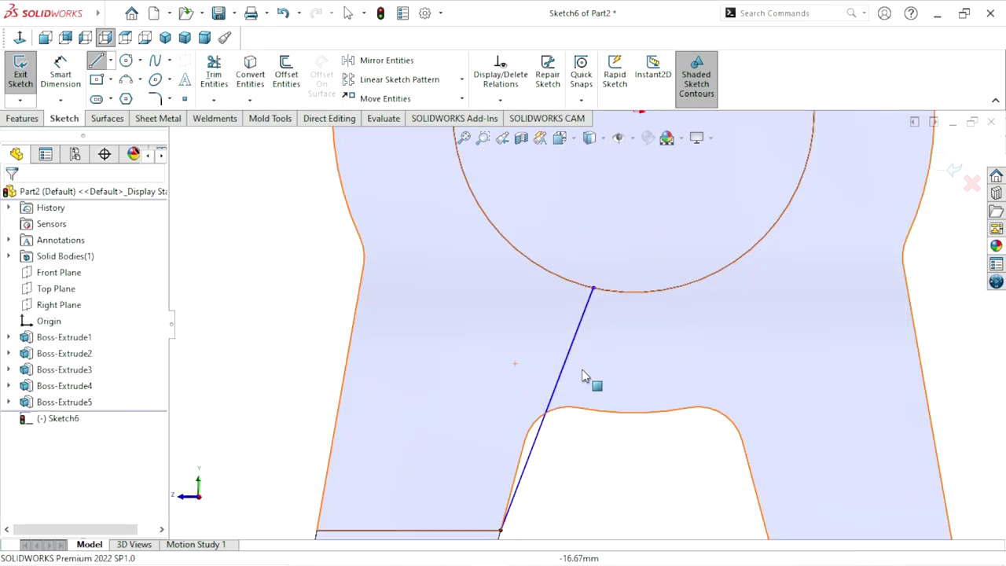
pyautogui.click(534, 447)
pyautogui.keyDown('ctrl'); pyautogui.click(523, 464); pyautogui.keyUp('ctrl')
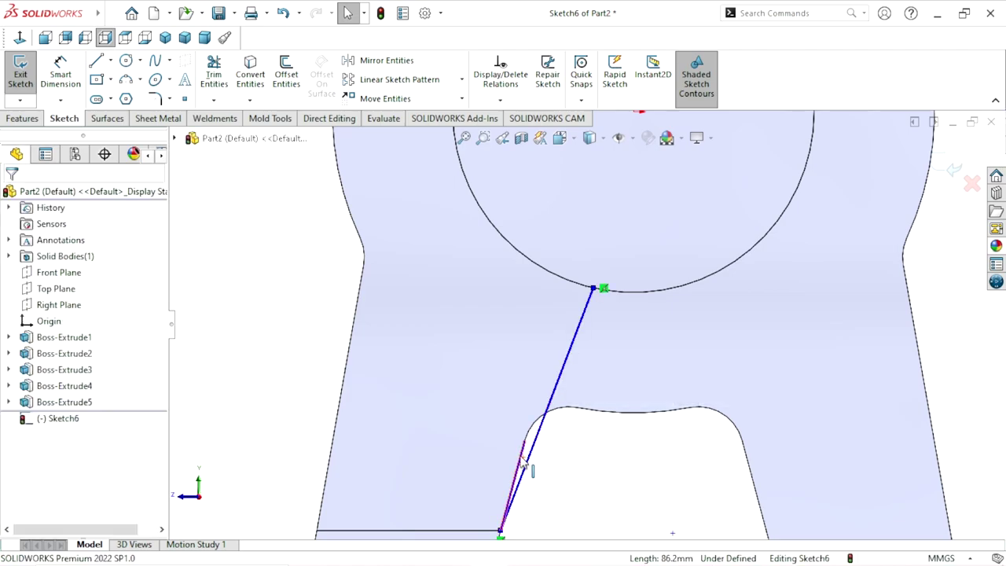
pyautogui.click(566, 394)
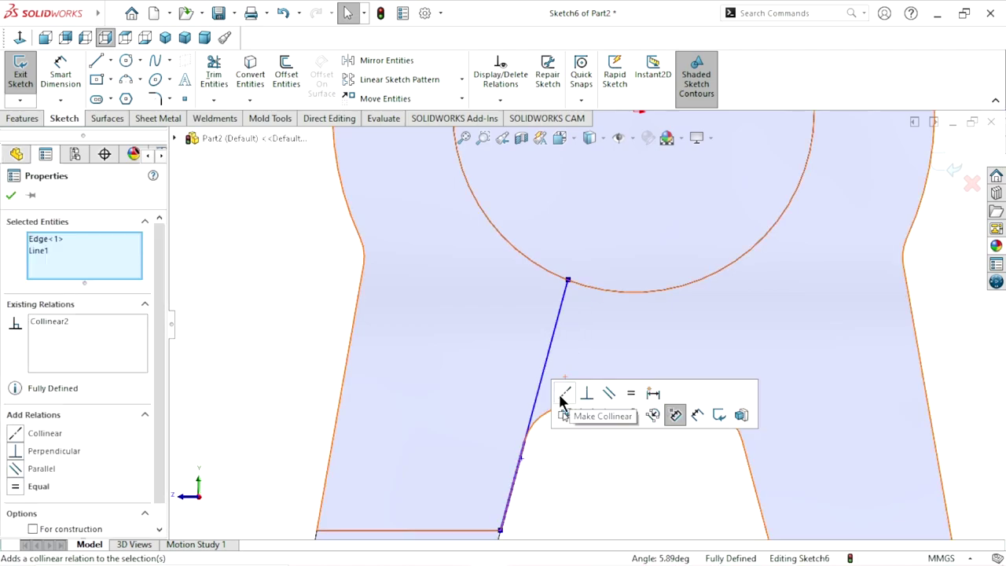
pyautogui.click(11, 195)
# Step: Draw a second angled line from the bottom edge up to the circle
pyautogui.scroll(2, 557, 438)
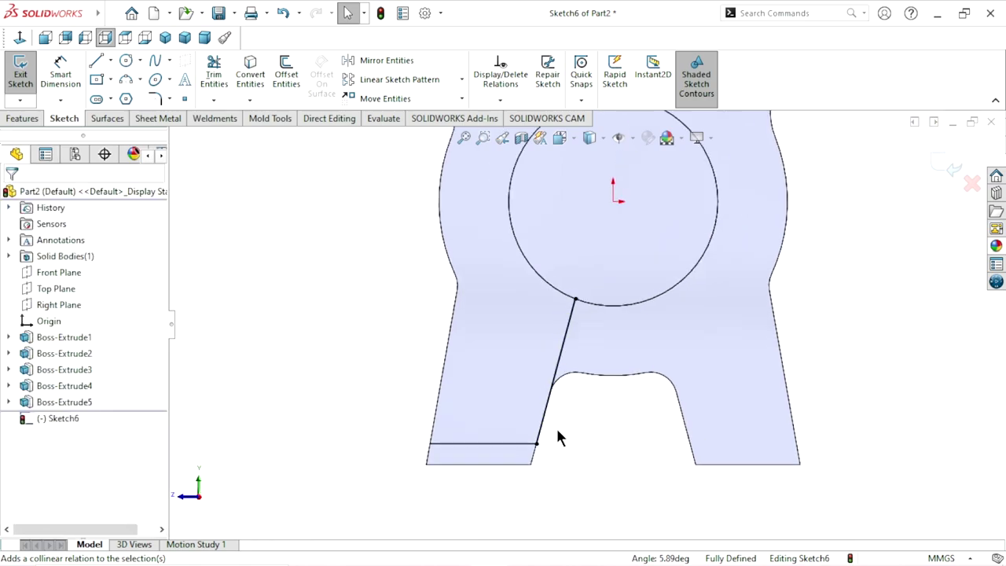
pyautogui.scroll(1, 599, 343)
pyautogui.scroll(-2, 599, 344)
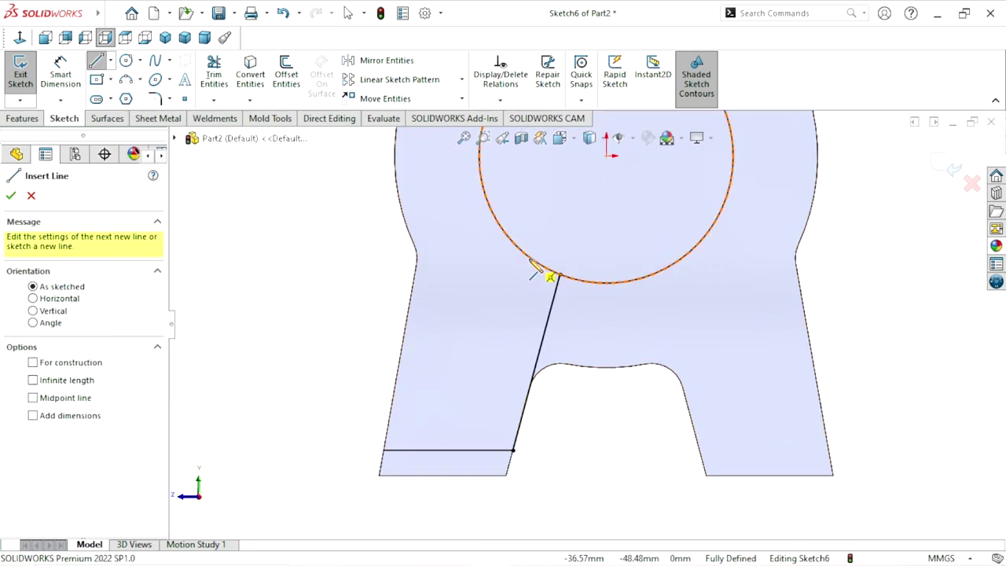
pyautogui.click(480, 161)
pyautogui.click(497, 431)
pyautogui.click(456, 432)
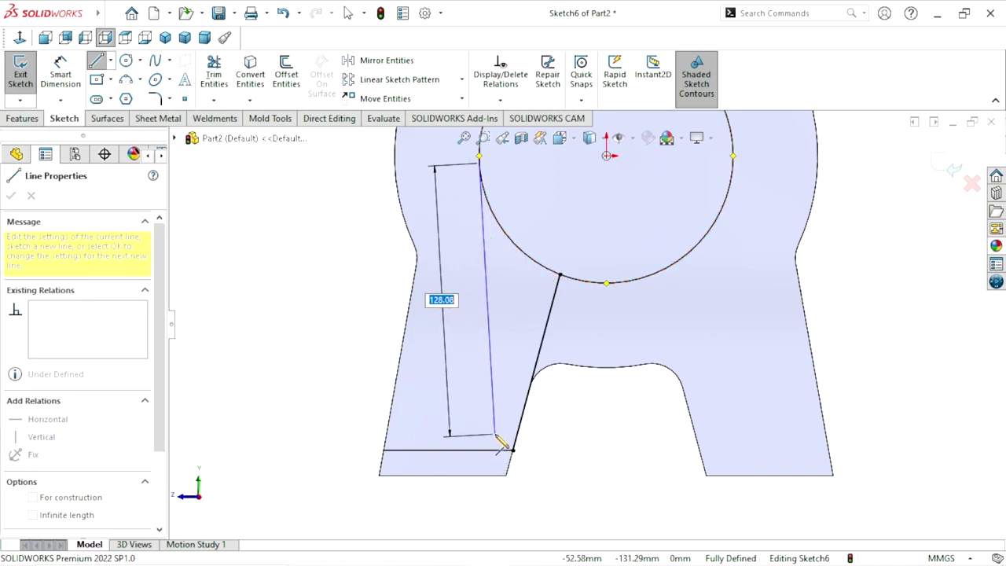
pyautogui.press('Escape')
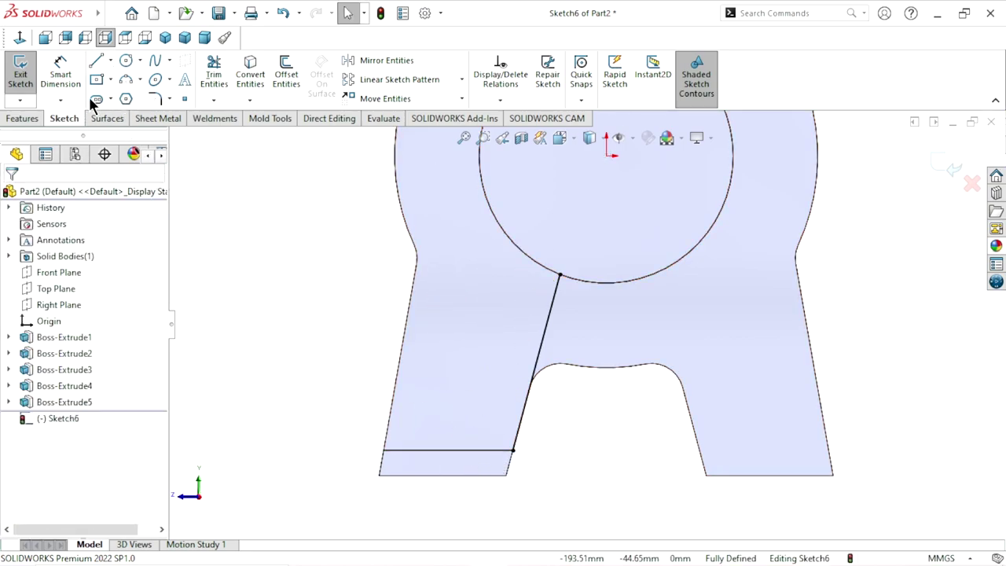
pyautogui.press('l')
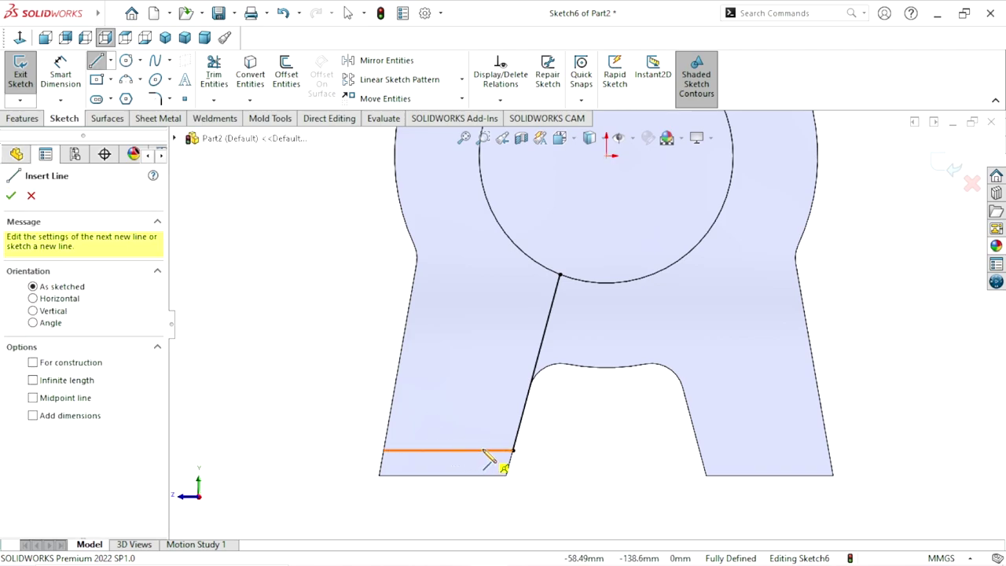
pyautogui.click(482, 449)
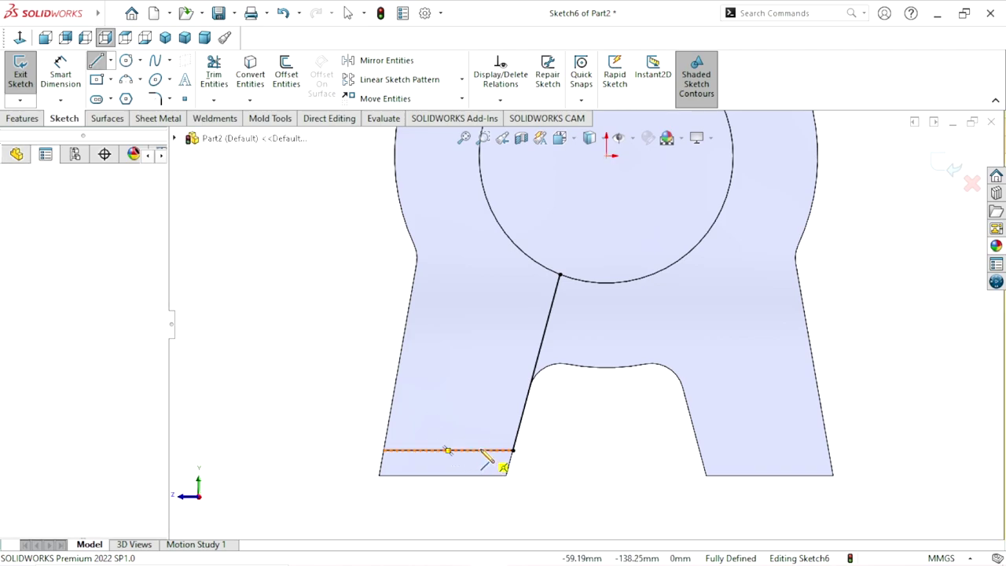
pyautogui.click(532, 260)
pyautogui.rightClick(826, 275)
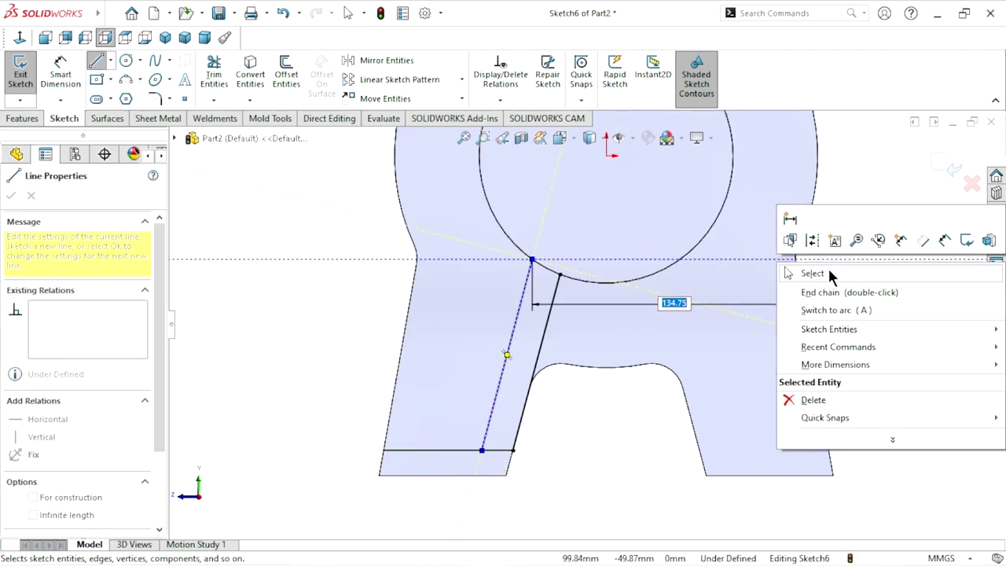
pyautogui.click(806, 272)
# Step: Make the two angled lines parallel
pyautogui.click(504, 380)
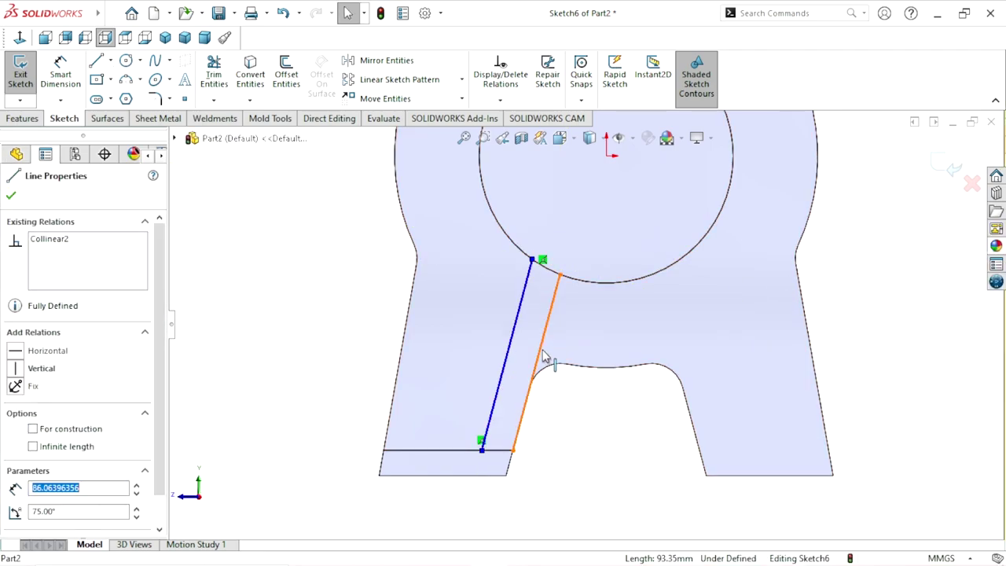
pyautogui.keyDown('ctrl'); pyautogui.click(542, 360); pyautogui.keyUp('ctrl')
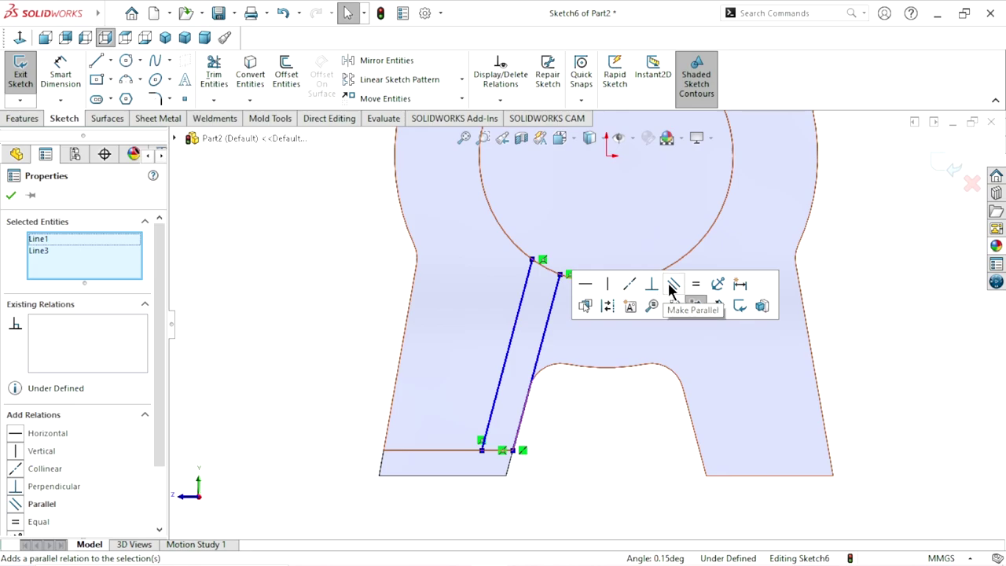
pyautogui.click(670, 289)
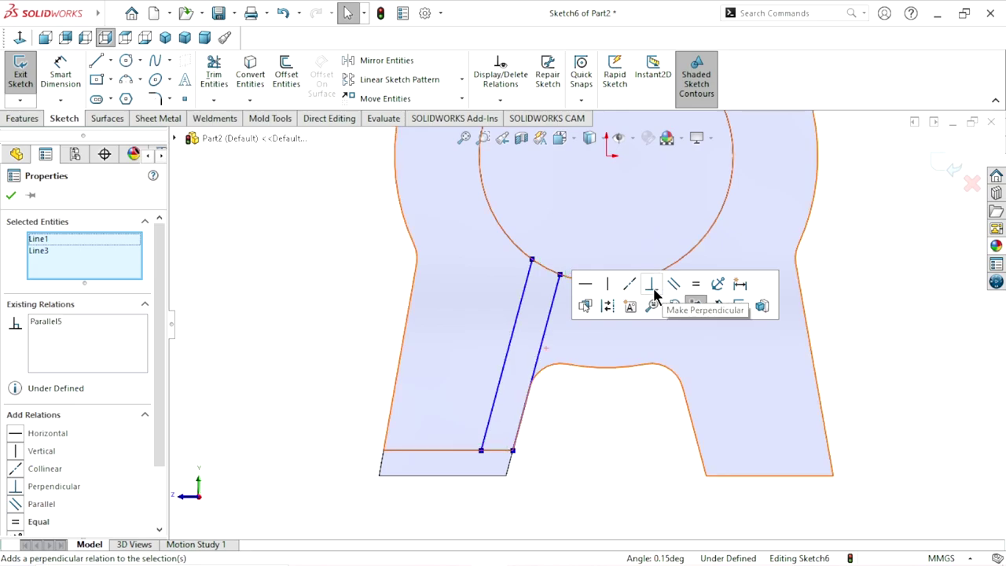
pyautogui.click(11, 197)
# Step: Dimension the width between the two bottom endpoints as 12 mm
pyautogui.click(61, 75)
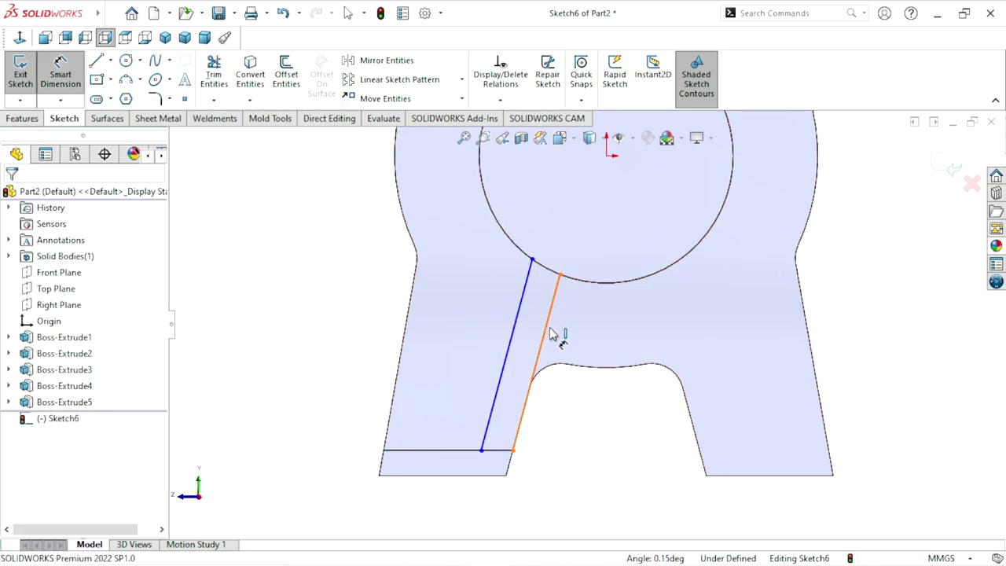
pyautogui.click(488, 431)
pyautogui.click(526, 414)
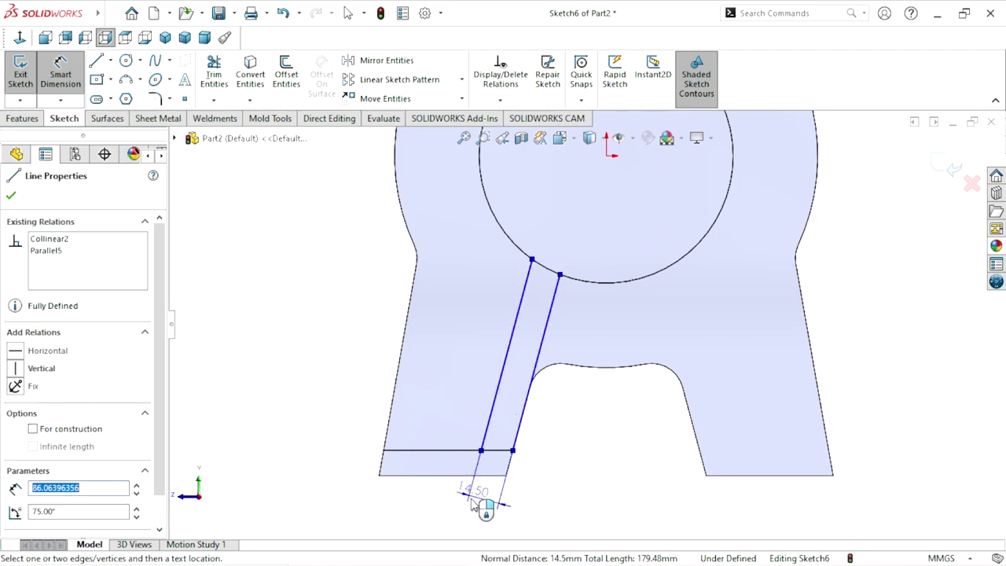
pyautogui.press('Escape')
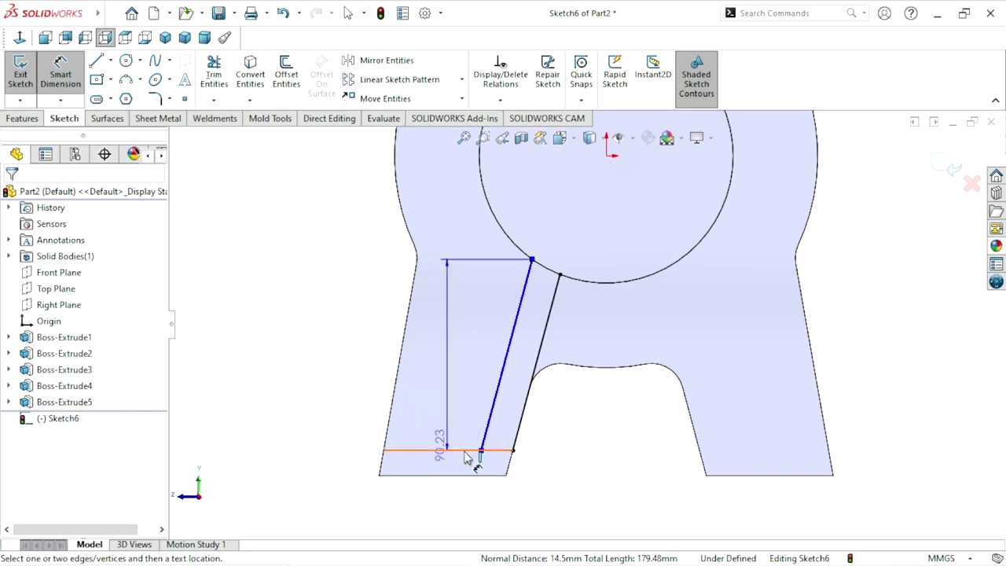
pyautogui.press('Escape')
pyautogui.click(77, 75)
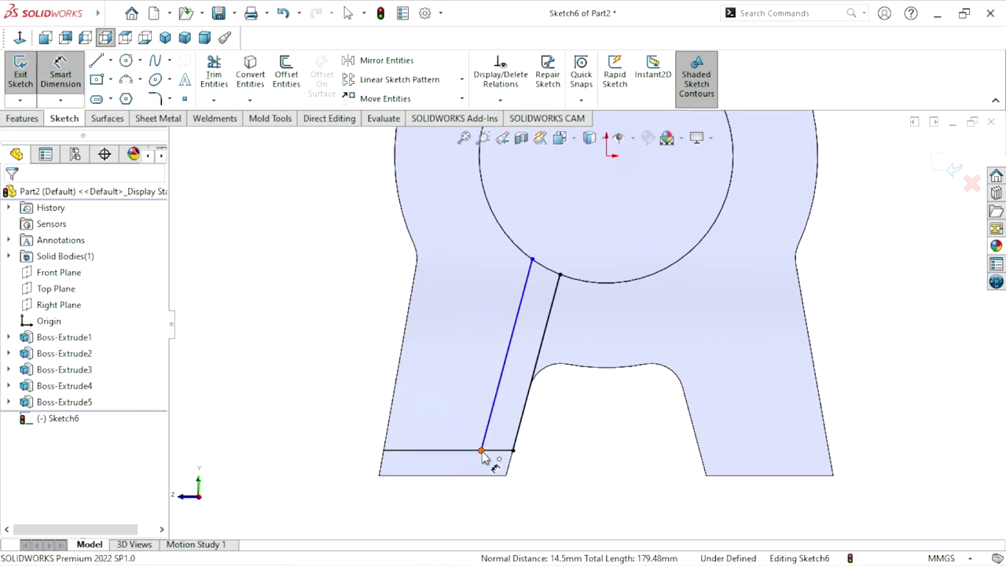
pyautogui.click(481, 452)
pyautogui.click(513, 450)
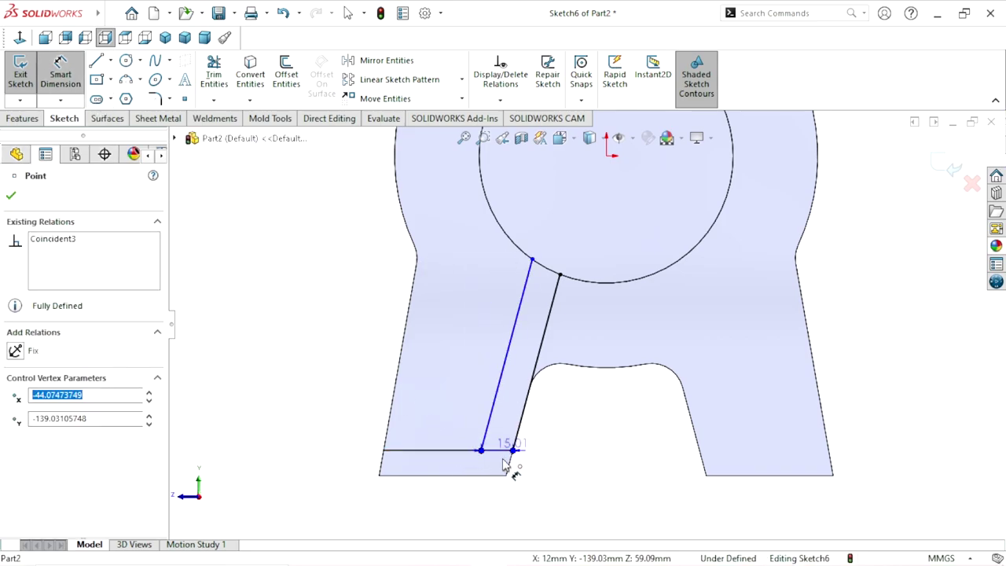
pyautogui.click(496, 507)
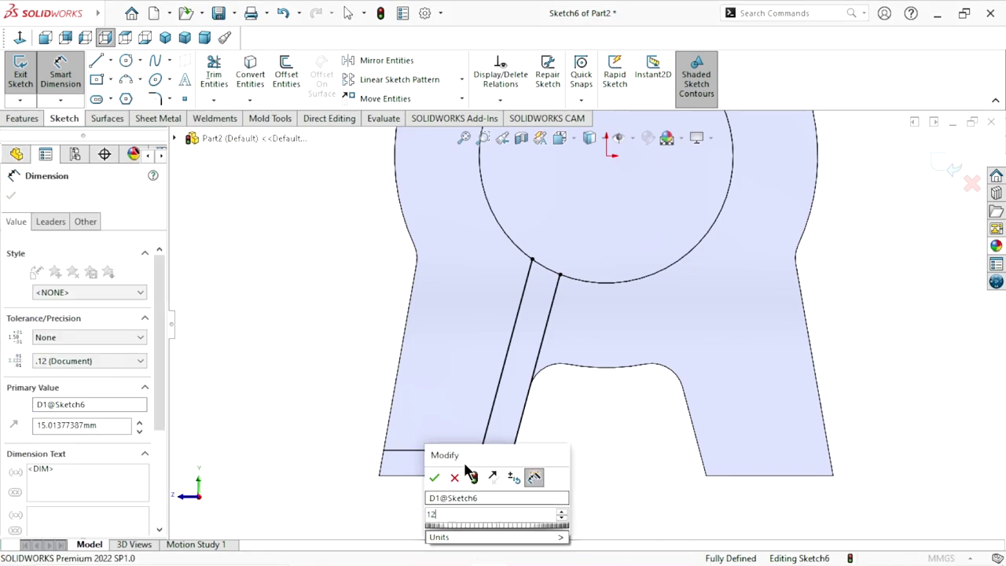
pyautogui.write('12')
pyautogui.click(436, 477)
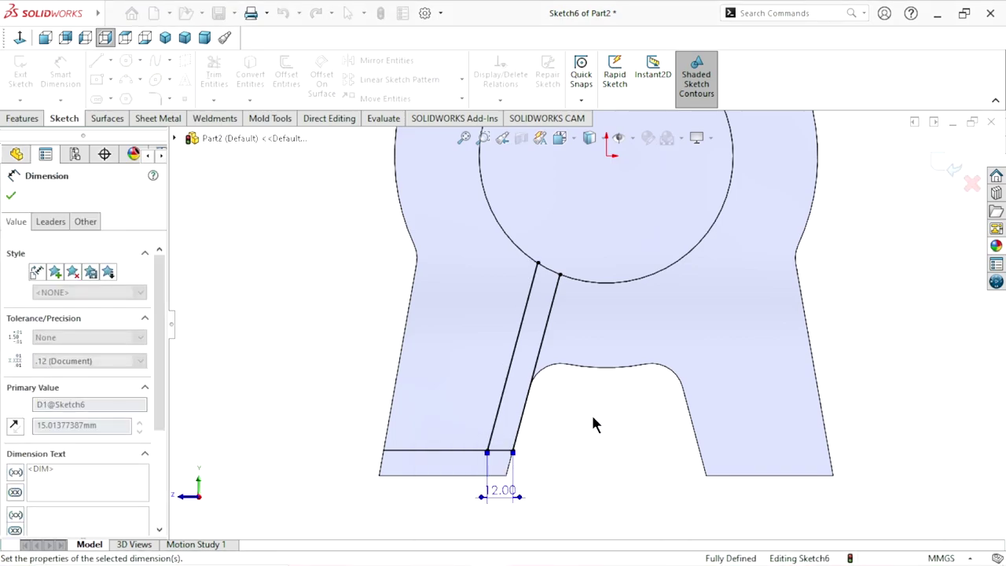
# Step: Replace that width with a 12 mm distance between the two angled lines
pyautogui.scroll(-1, 539, 430)
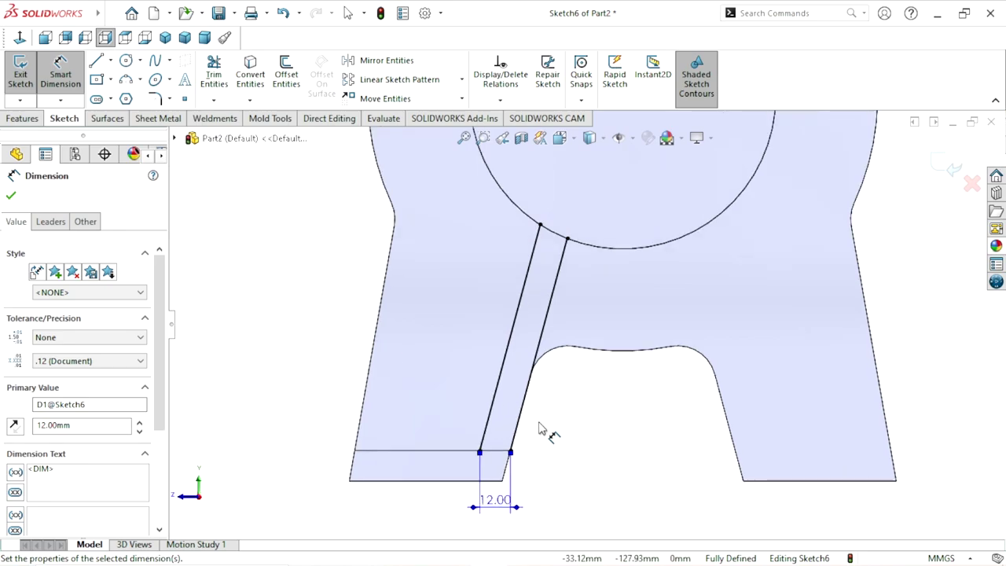
pyautogui.scroll(2, 580, 410)
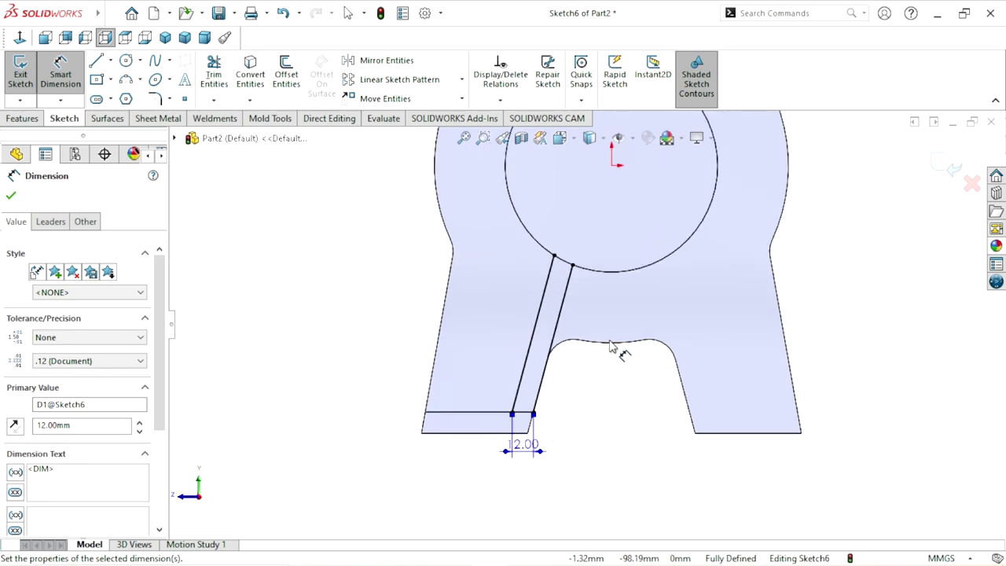
pyautogui.scroll(-1, 612, 347)
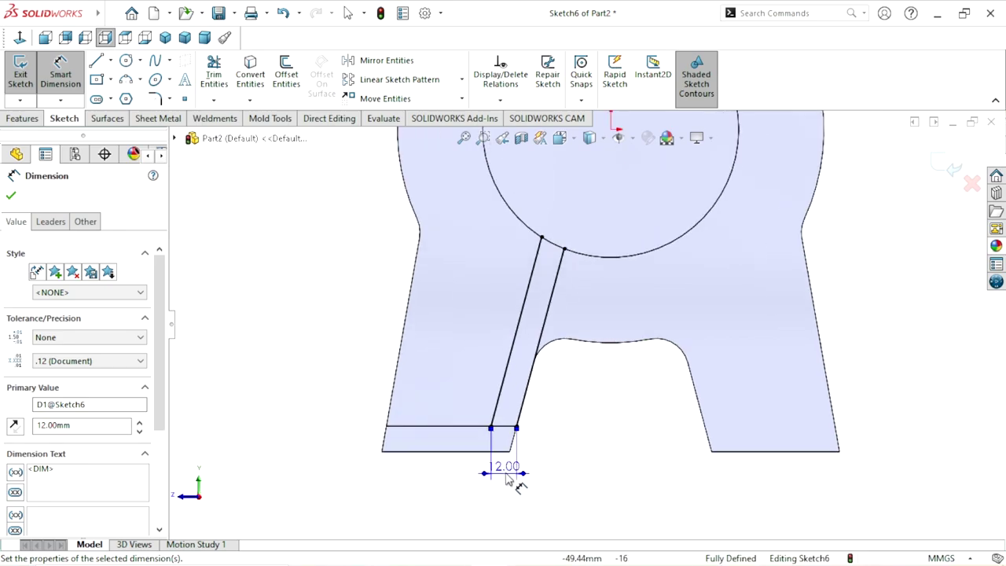
pyautogui.press('Delete')
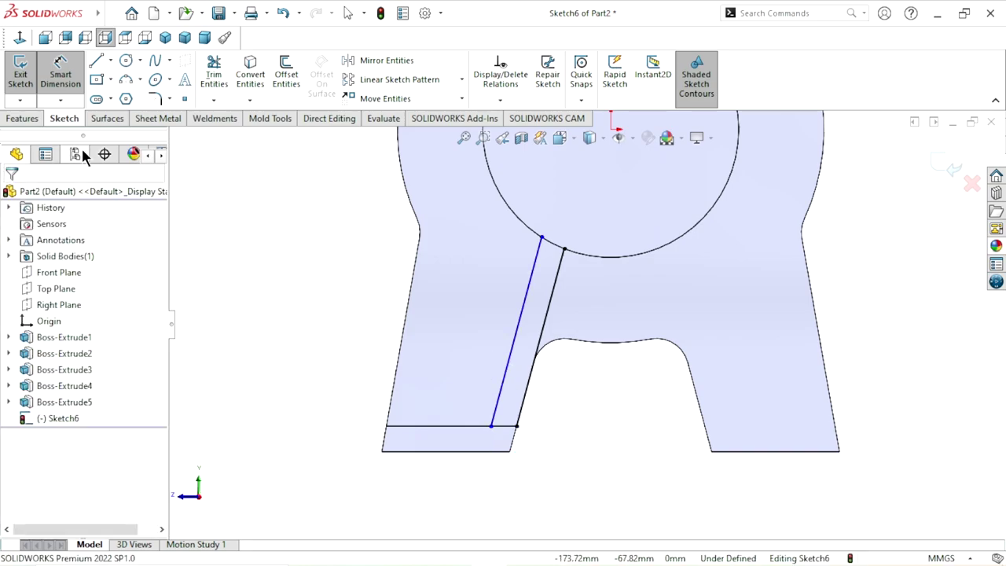
pyautogui.click(509, 379)
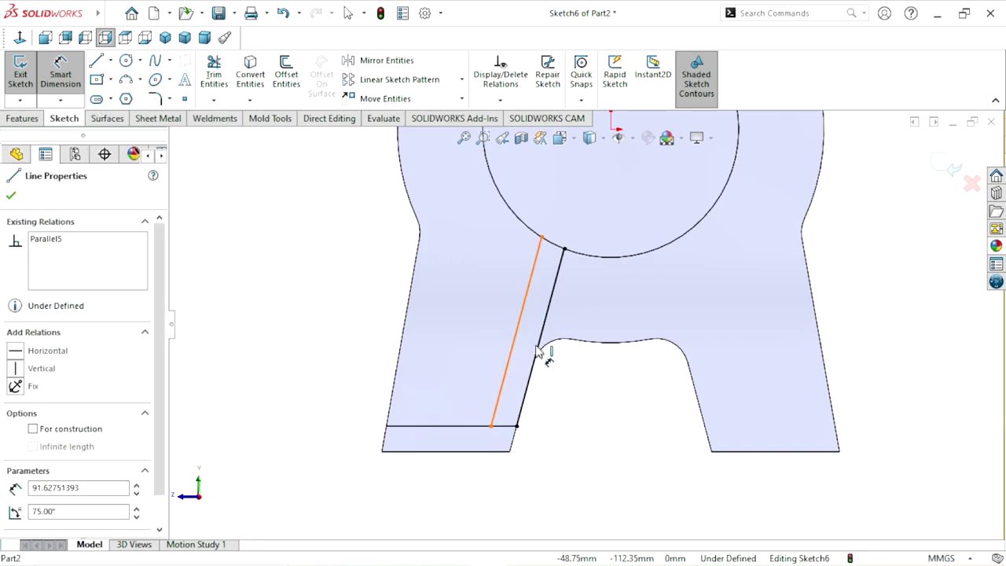
pyautogui.click(539, 343)
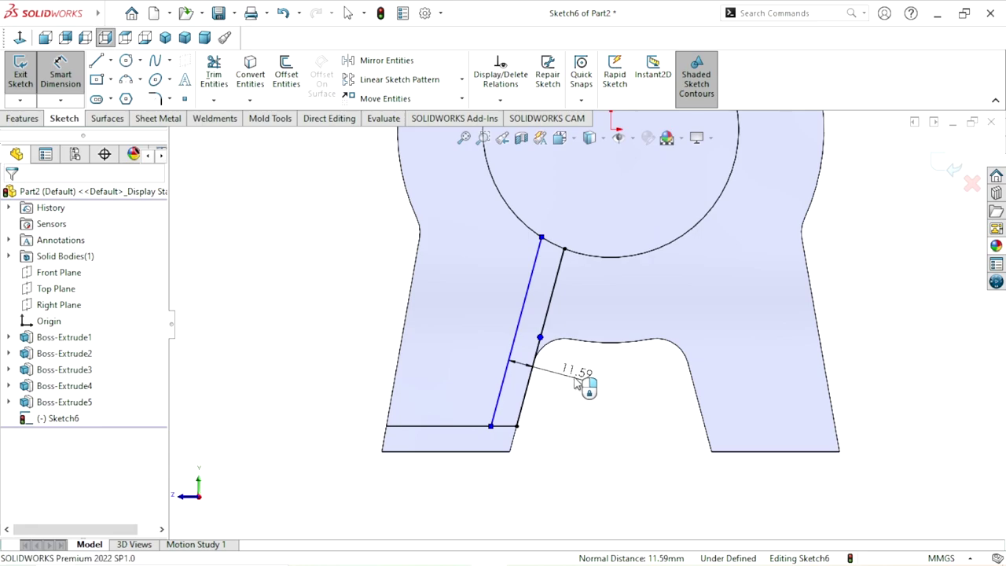
pyautogui.click(578, 383)
pyautogui.write('12')
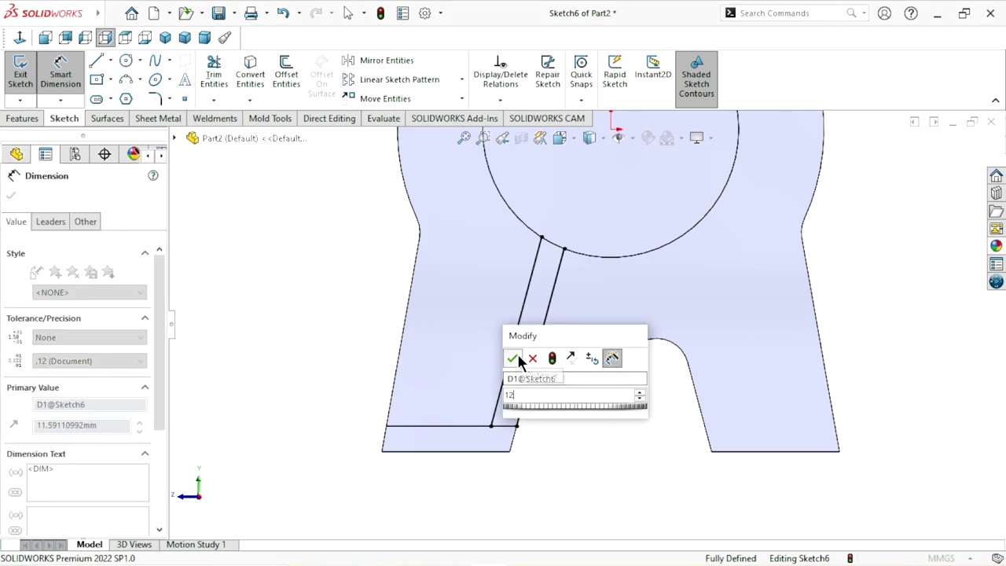
pyautogui.click(517, 351)
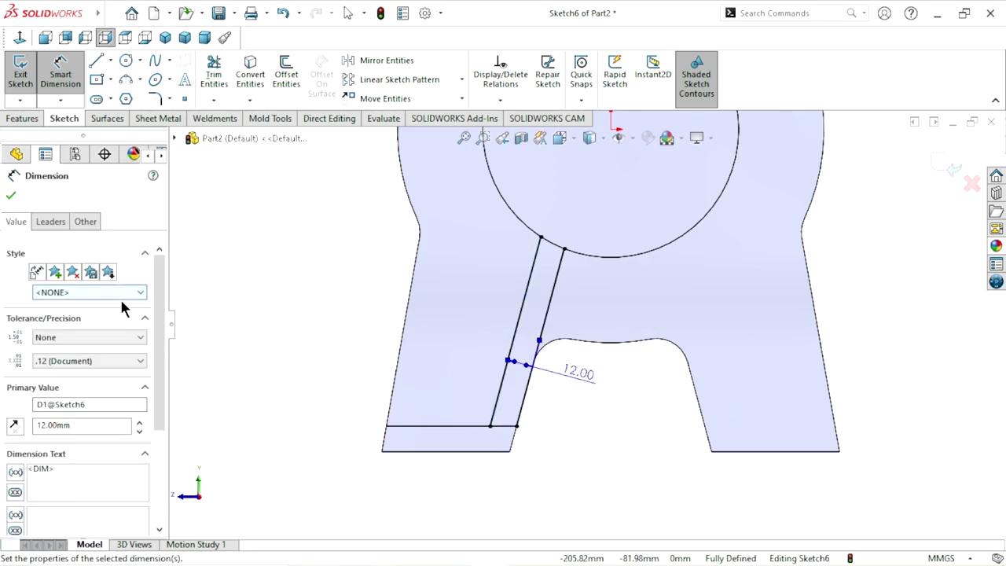
pyautogui.click(9, 201)
# Step: Convert the large circle and the part's bottom edge into the sketch
pyautogui.scroll(2, 499, 382)
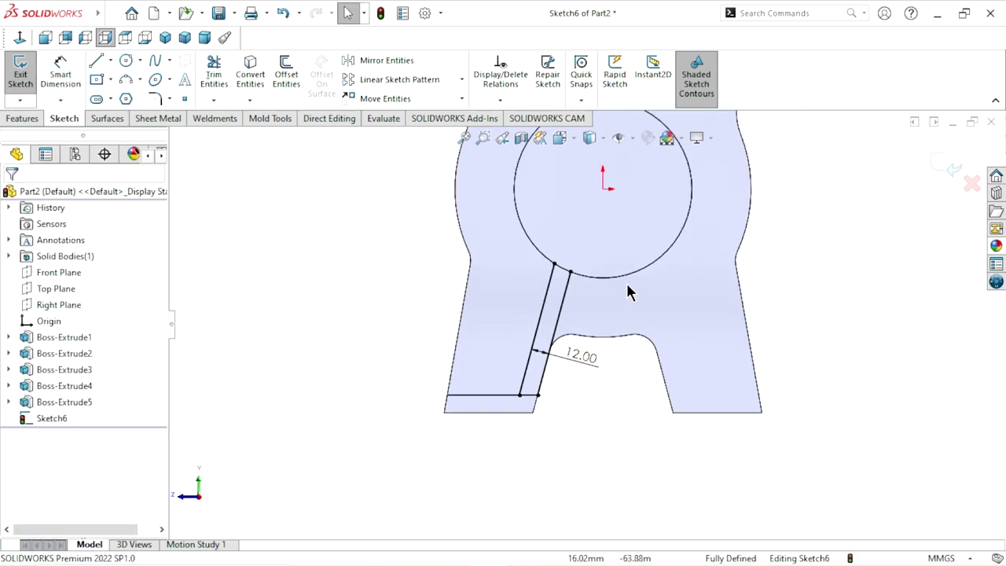
pyautogui.scroll(-2, 584, 299)
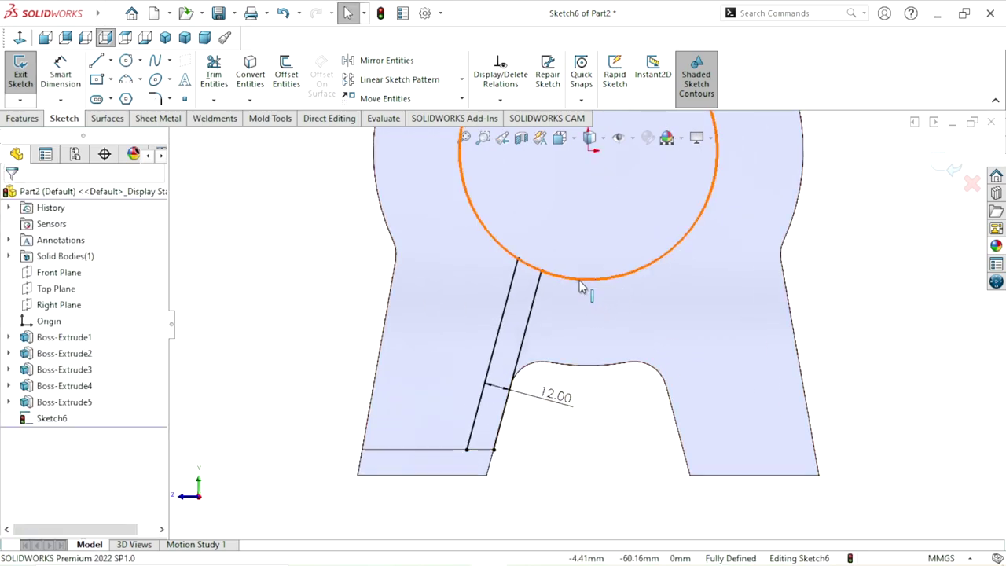
pyautogui.click(580, 282)
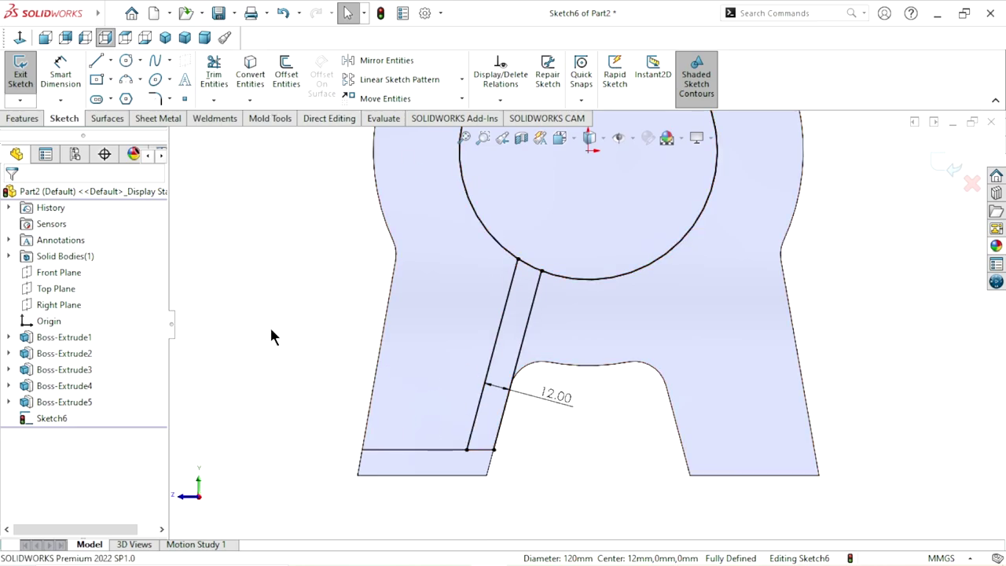
pyautogui.click(479, 451)
pyautogui.click(246, 86)
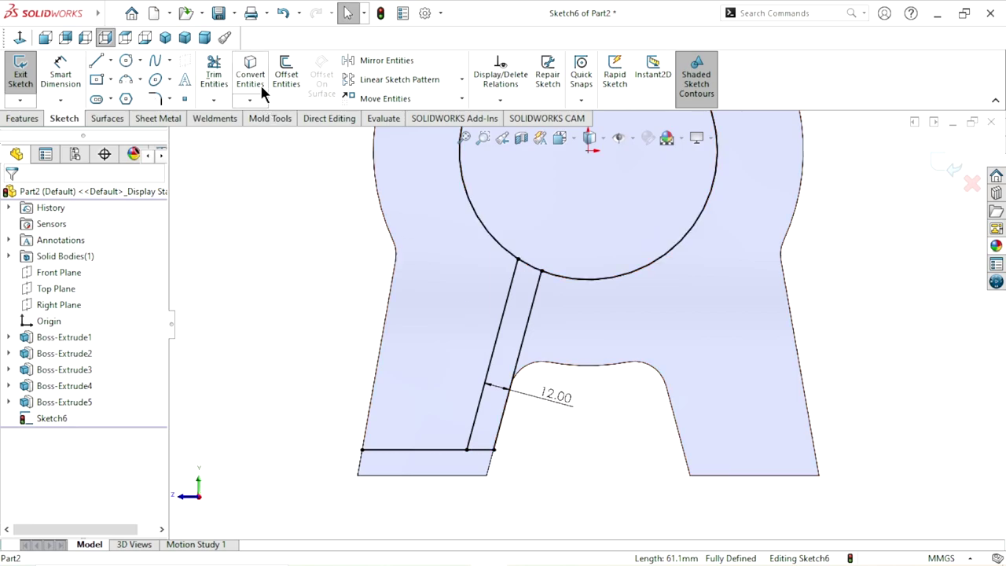
# Step: Power-trim the excess lines outside the angled strip
pyautogui.click(214, 75)
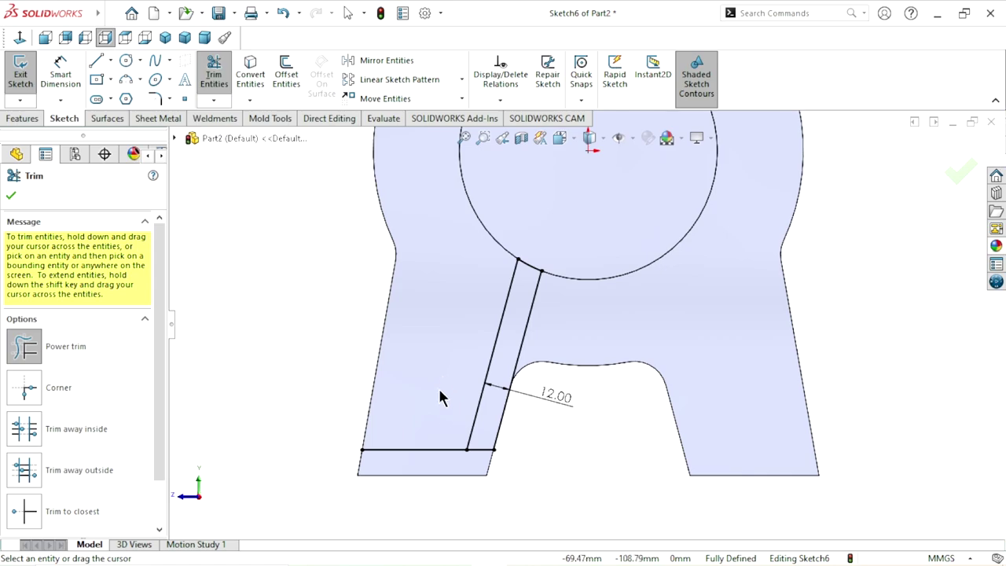
pyautogui.moveTo(452, 475); pyautogui.dragTo(252, 380)
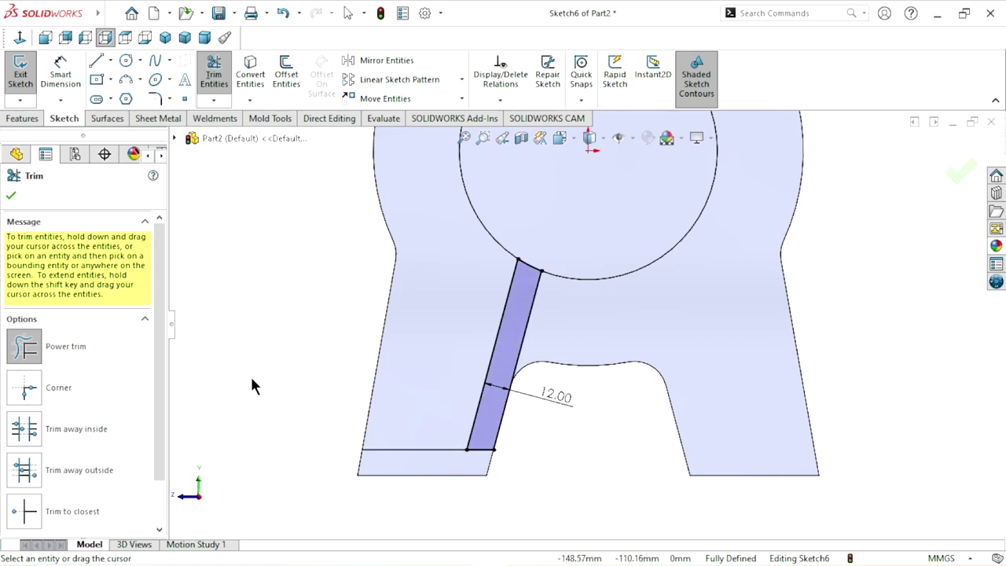
pyautogui.click(11, 197)
pyautogui.moveTo(382, 268)
pyautogui.mouseDown(button='middle')
pyautogui.moveTo(414, 306)
pyautogui.moveTo(481, 312)
pyautogui.moveTo(460, 315)
pyautogui.moveTo(425, 291)
pyautogui.moveTo(424, 306)
pyautogui.moveTo(462, 333)
pyautogui.moveTo(629, 306)
pyautogui.mouseUp(button='middle')
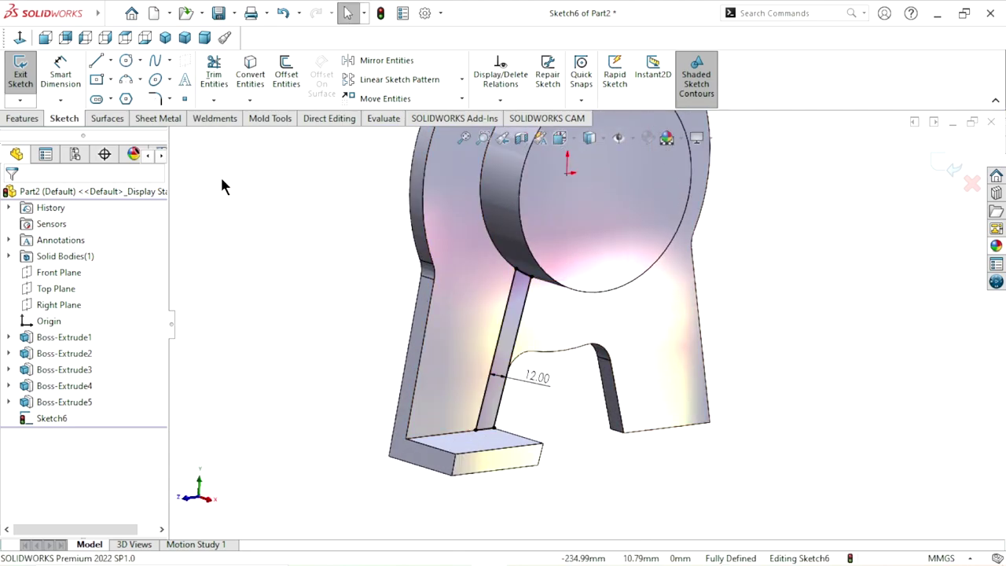
# Step: Extrude the slanted strip Up To Surface, ending at the foot block's front face
pyautogui.click(30, 115)
pyautogui.click(44, 79)
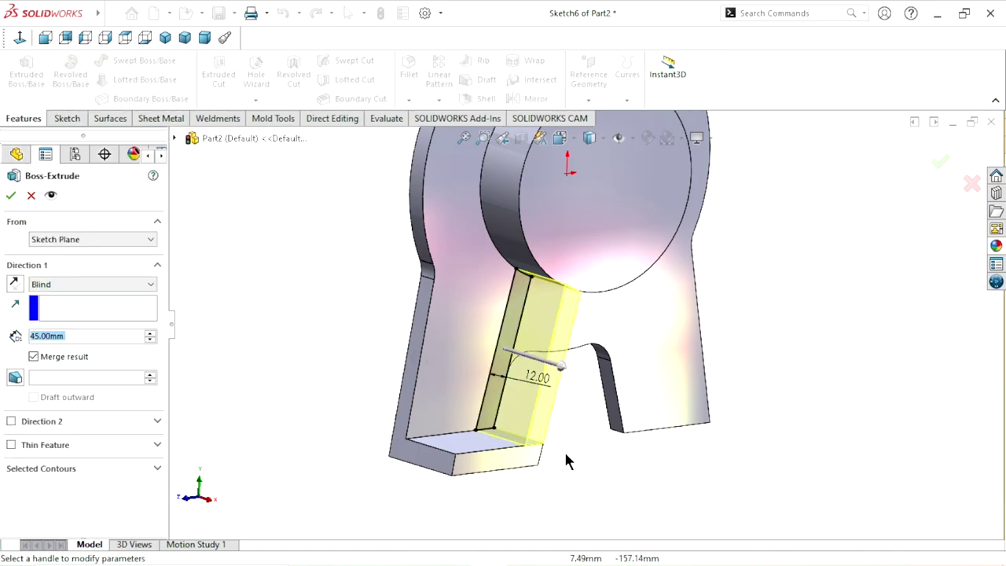
pyautogui.click(46, 281)
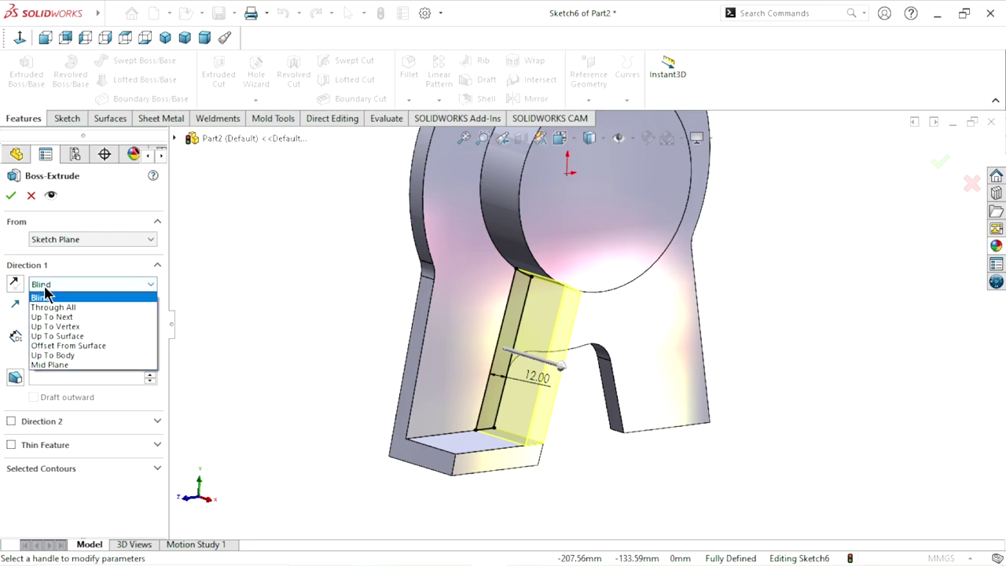
pyautogui.click(58, 336)
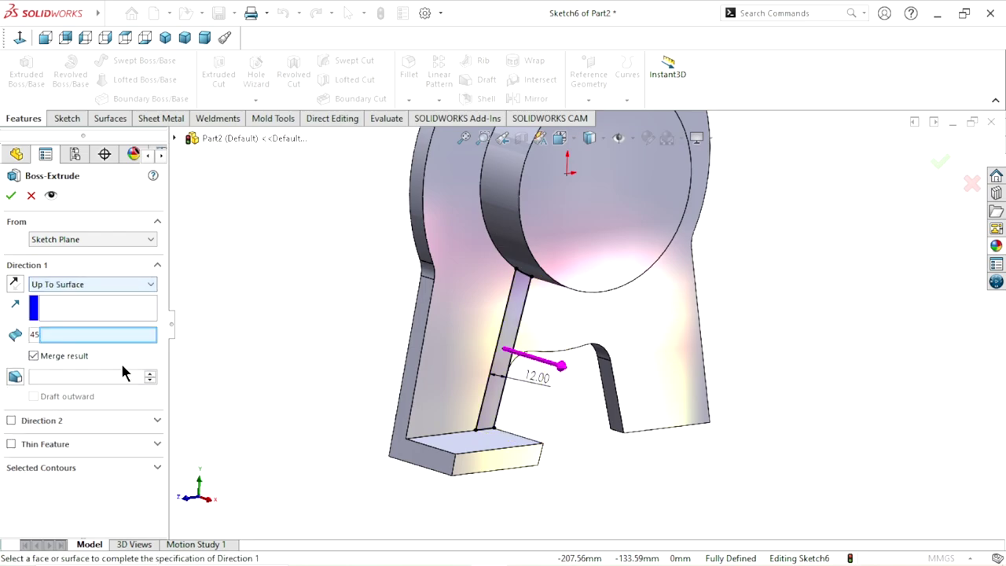
pyautogui.click(486, 470)
pyautogui.click(11, 195)
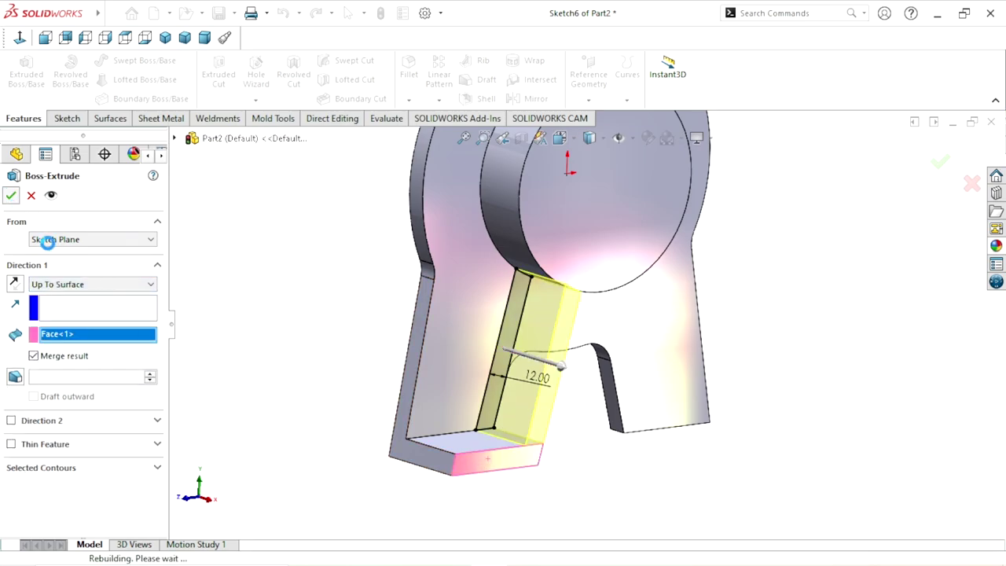
pyautogui.click(829, 367)
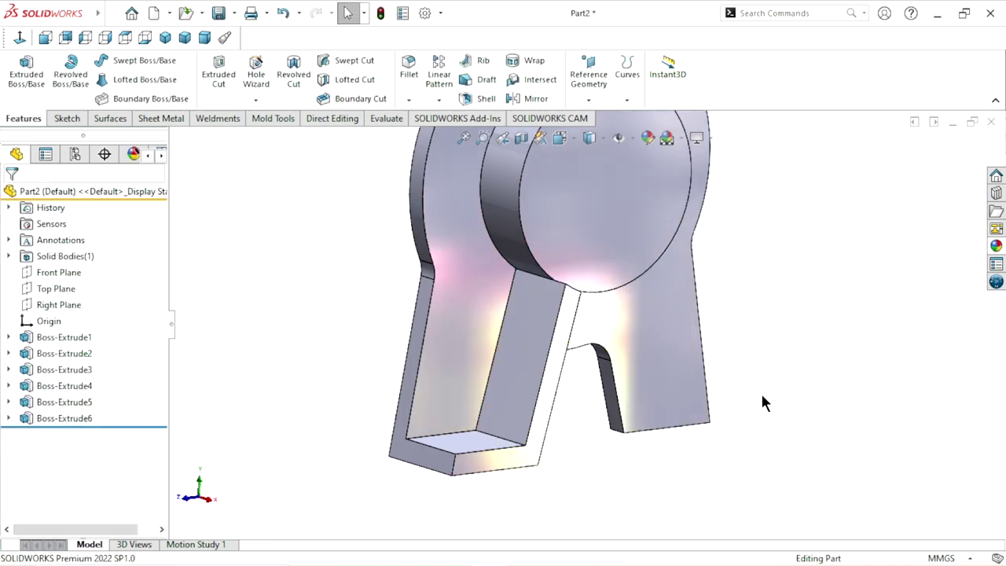
pyautogui.moveTo(764, 400)
pyautogui.mouseDown(button='middle')
pyautogui.moveTo(734, 411)
pyautogui.moveTo(643, 353)
pyautogui.moveTo(773, 386)
pyautogui.moveTo(641, 448)
pyautogui.moveTo(667, 456)
pyautogui.moveTo(640, 398)
pyautogui.mouseUp(button='middle')
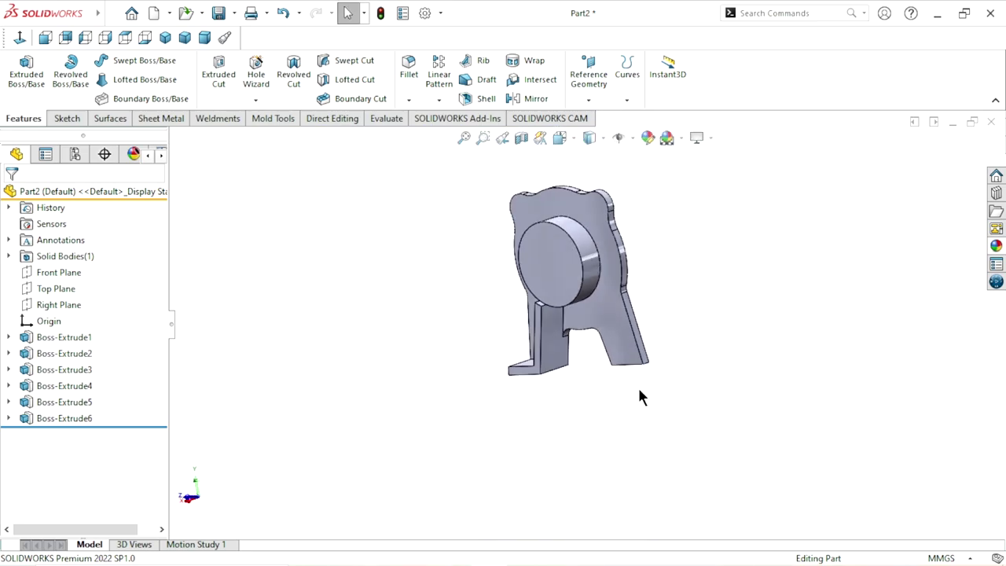
pyautogui.moveTo(722, 350)
pyautogui.mouseDown(button='middle')
pyautogui.moveTo(571, 393)
pyautogui.moveTo(611, 346)
pyautogui.moveTo(716, 353)
pyautogui.moveTo(678, 341)
pyautogui.moveTo(701, 355)
pyautogui.moveTo(714, 386)
pyautogui.moveTo(692, 383)
pyautogui.mouseUp(button='middle')
pyautogui.scroll(-3, 610, 340)
pyautogui.scroll(-3, 582, 307)
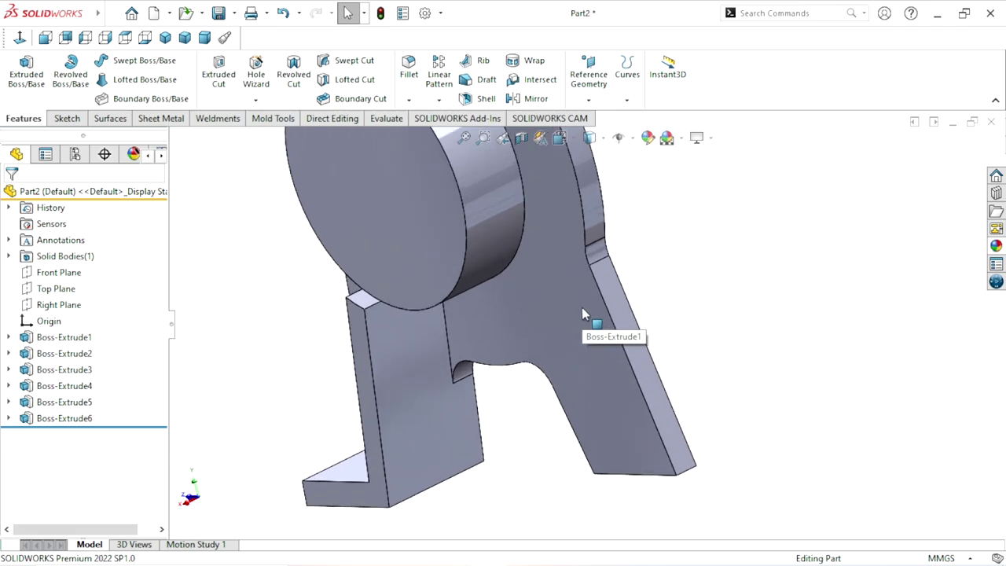
pyautogui.moveTo(582, 307)
pyautogui.mouseDown(button='middle')
pyautogui.moveTo(624, 322)
pyautogui.moveTo(544, 358)
pyautogui.mouseUp(button='middle')
pyautogui.scroll(3, 548, 297)
pyautogui.moveTo(548, 297)
pyautogui.mouseDown(button='middle')
pyautogui.moveTo(742, 299)
pyautogui.moveTo(702, 254)
pyautogui.mouseUp(button='middle')
pyautogui.scroll(-2, 692, 281)
pyautogui.scroll(3, 660, 329)
pyautogui.scroll(-3, 606, 318)
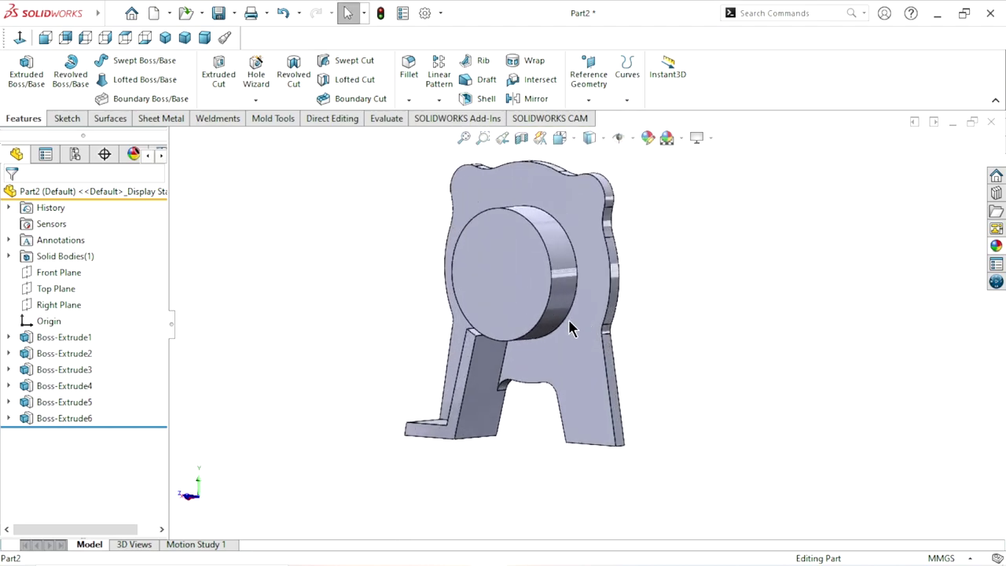
pyautogui.click(59, 421)
pyautogui.click(303, 391)
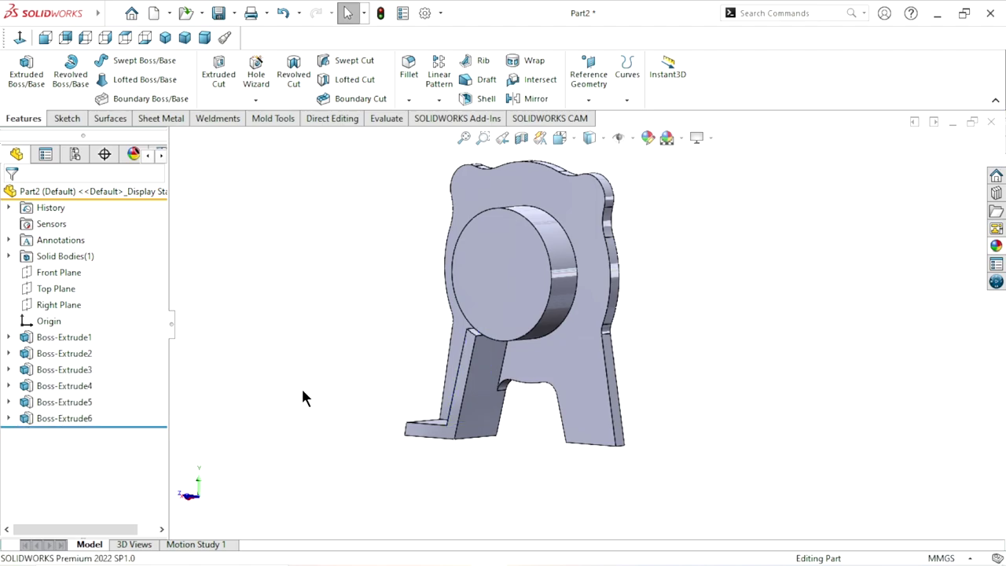
pyautogui.moveTo(291, 382)
pyautogui.mouseDown(button='middle')
pyautogui.moveTo(299, 367)
pyautogui.moveTo(405, 381)
pyautogui.moveTo(366, 375)
pyautogui.moveTo(332, 310)
pyautogui.moveTo(307, 330)
pyautogui.moveTo(344, 369)
pyautogui.moveTo(373, 440)
pyautogui.moveTo(561, 367)
pyautogui.moveTo(690, 366)
pyautogui.mouseUp(button='middle')
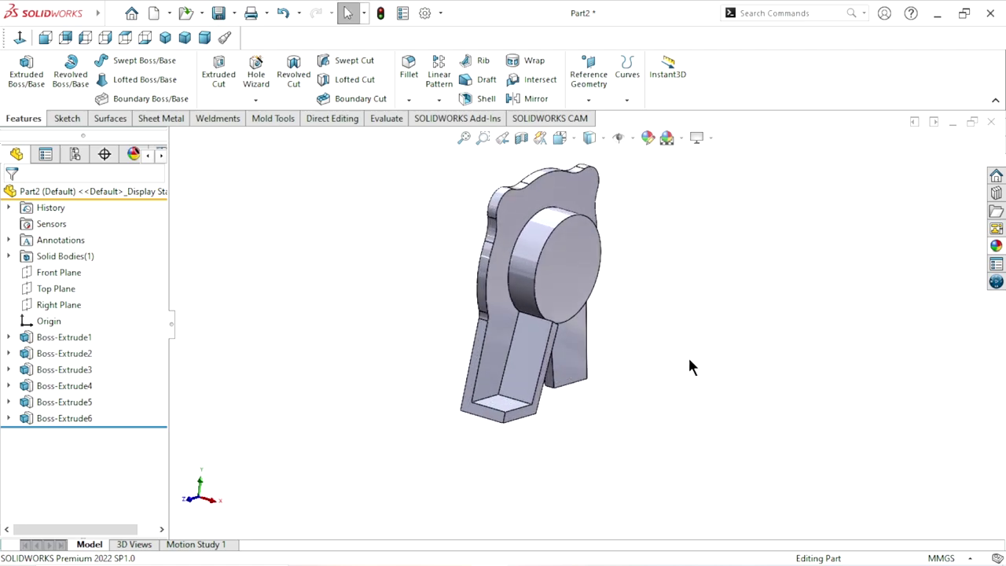
pyautogui.scroll(-2, 606, 317)
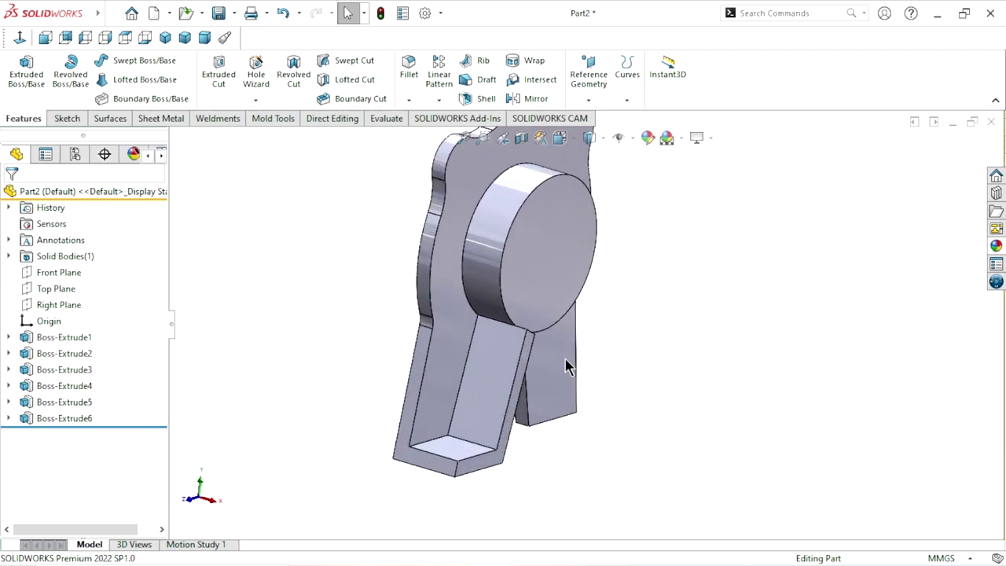
# Step: Start a new sketch on the Front Plane and view it face-on
pyautogui.click(49, 275)
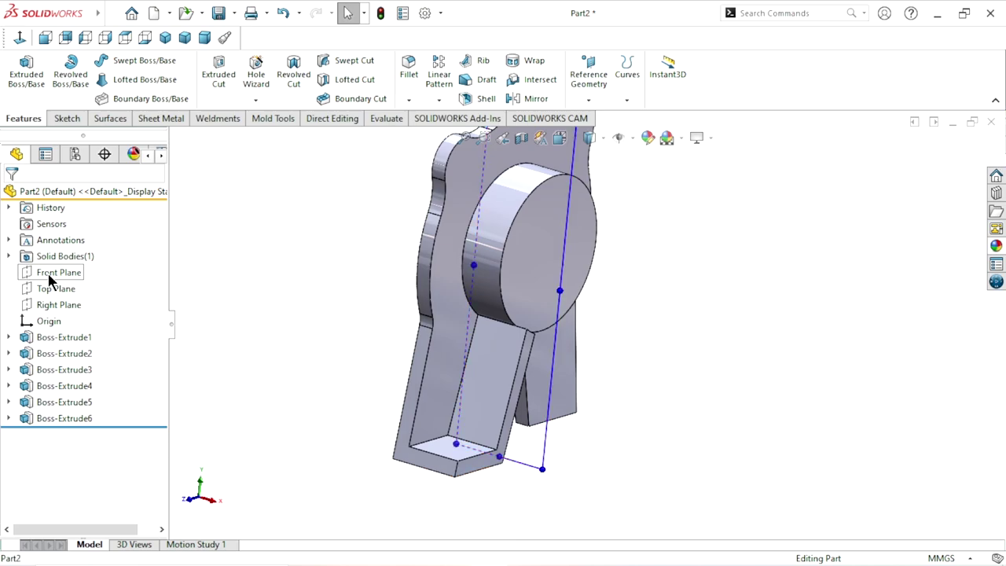
pyautogui.click(62, 253)
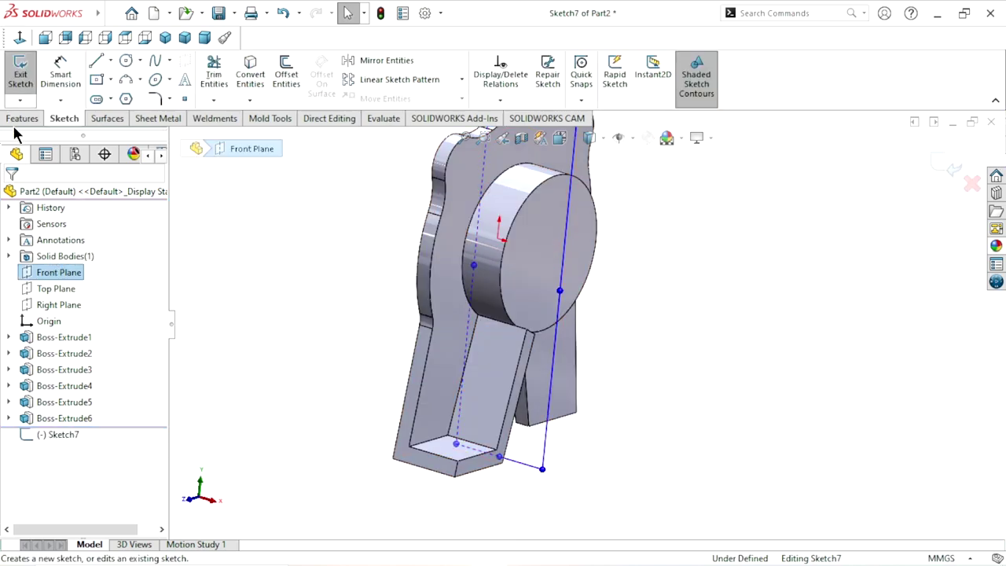
pyautogui.click(19, 37)
pyautogui.scroll(-3, 683, 403)
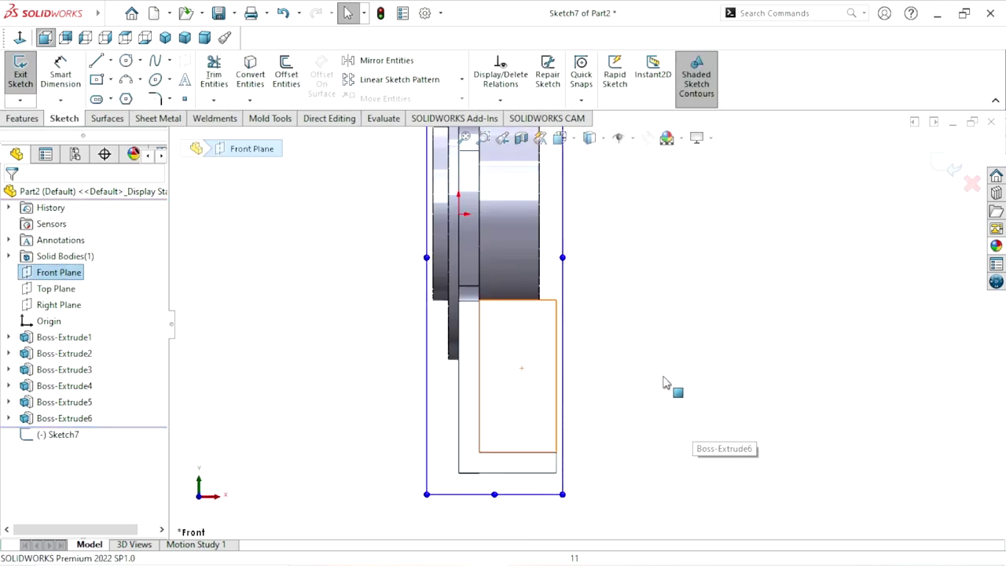
pyautogui.moveTo(667, 378)
pyautogui.mouseDown(button='middle')
pyautogui.moveTo(652, 359)
pyautogui.moveTo(622, 357)
pyautogui.moveTo(652, 375)
pyautogui.mouseUp(button='middle')
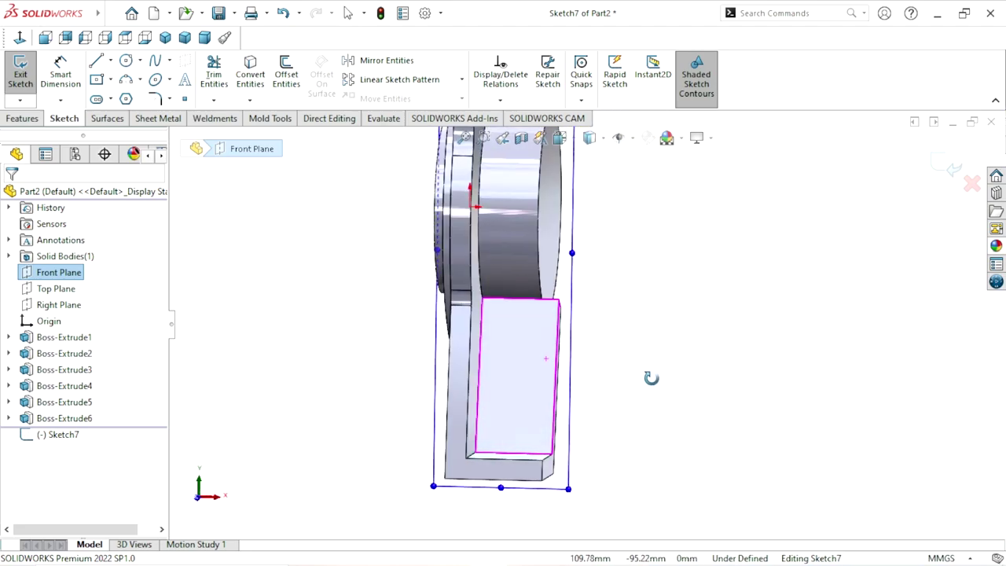
pyautogui.click(20, 37)
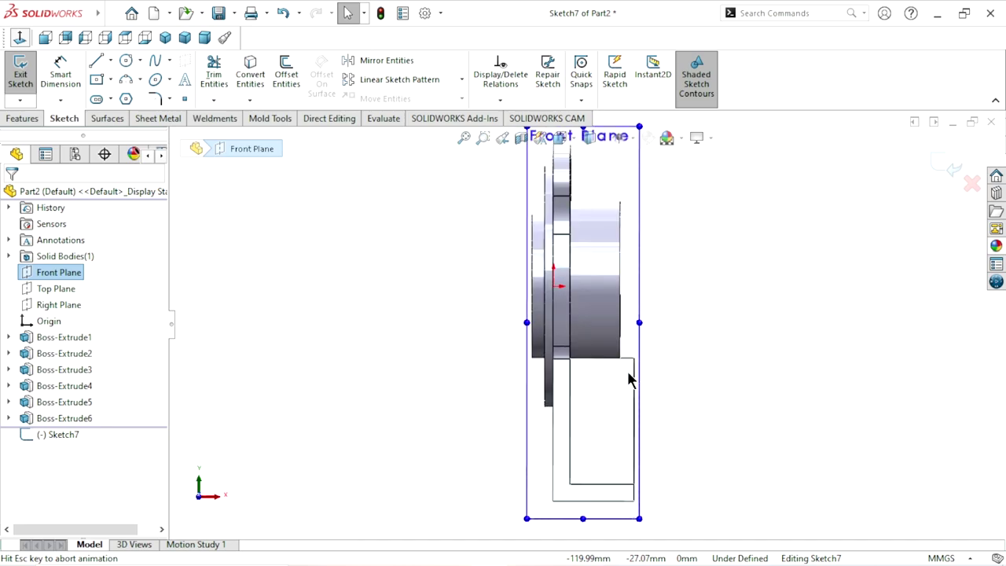
# Step: Switch the display style to wireframe and pick the 3-Point Arc tool
pyautogui.click(603, 138)
pyautogui.click(592, 241)
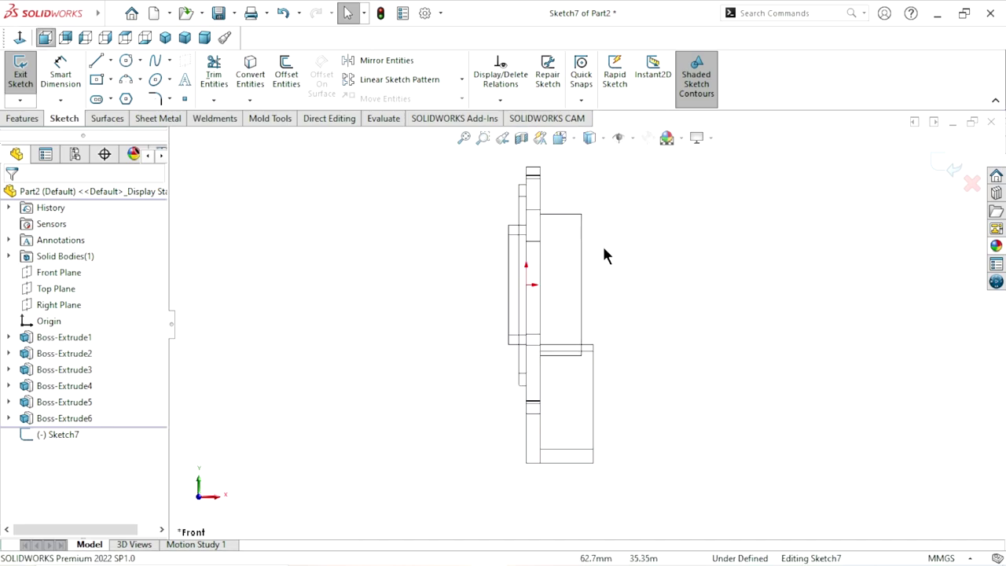
pyautogui.scroll(-2, 685, 391)
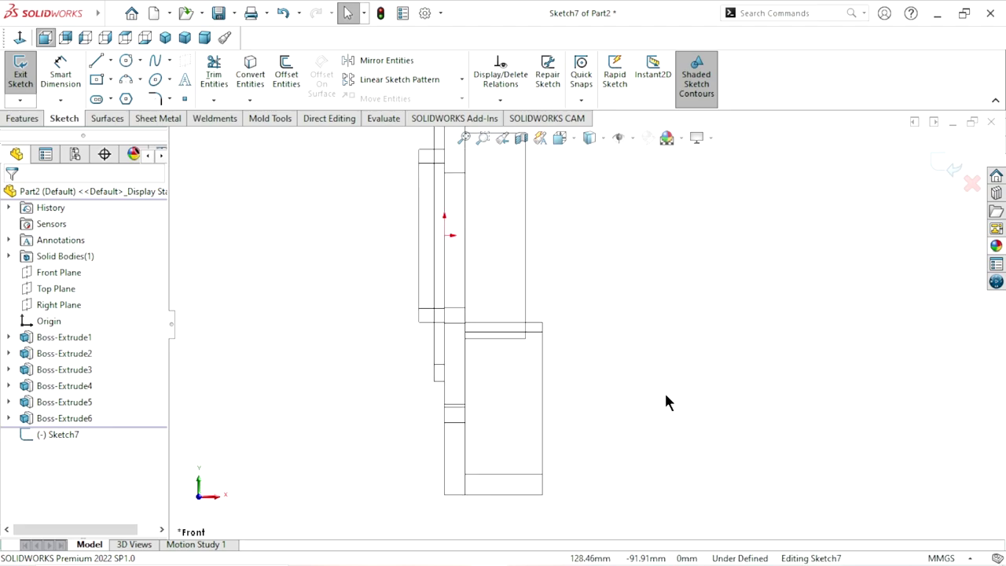
pyautogui.click(127, 79)
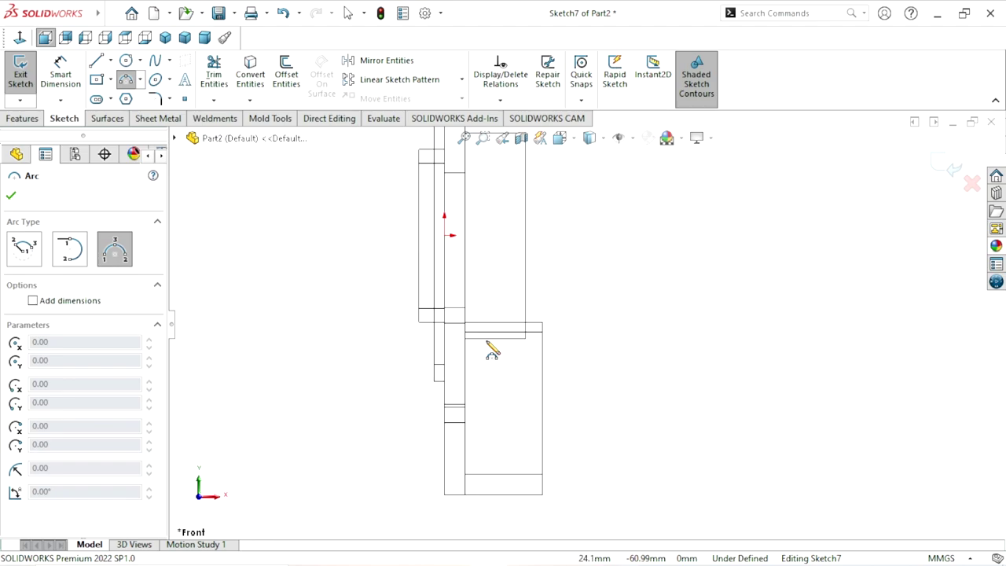
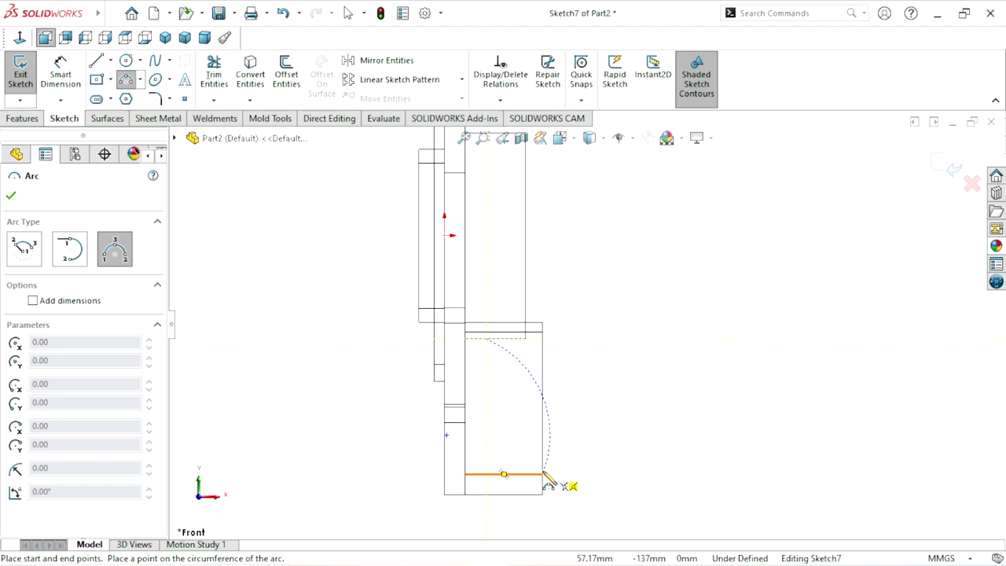
# Step: Complete the 3-point arc from the upper edge down to the lower block's lower-right corner
pyautogui.click(542, 476)
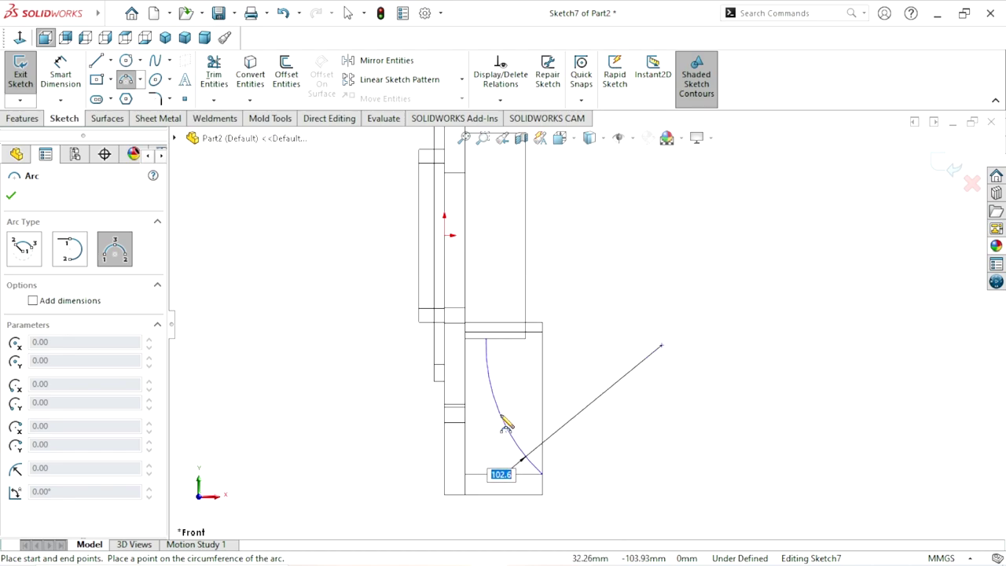
pyautogui.click(507, 424)
pyautogui.rightClick(621, 375)
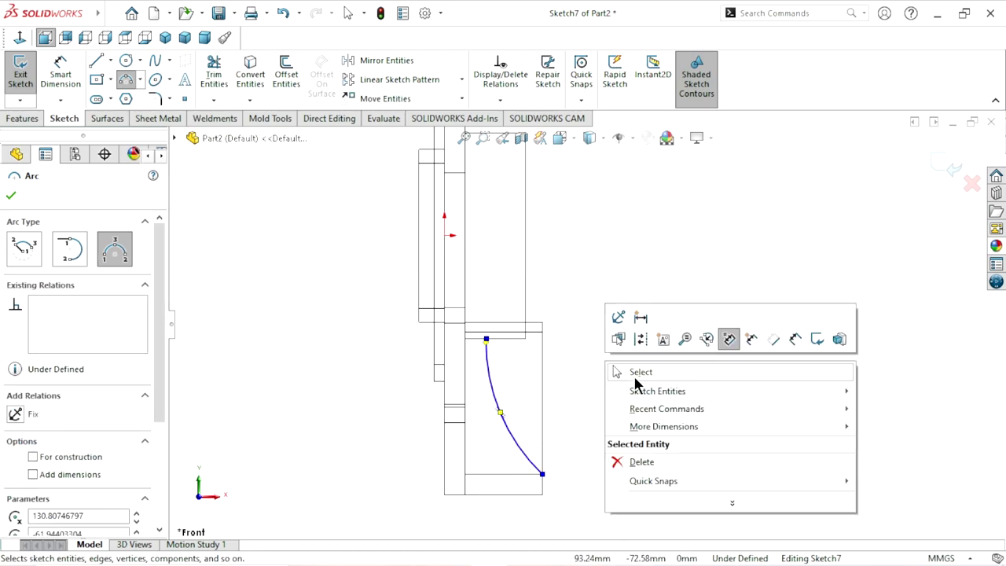
pyautogui.click(634, 372)
# Step: Orbit the part to check the arc in 3D, then return to a Normal To view
pyautogui.scroll(1, 585, 413)
pyautogui.scroll(1, 606, 385)
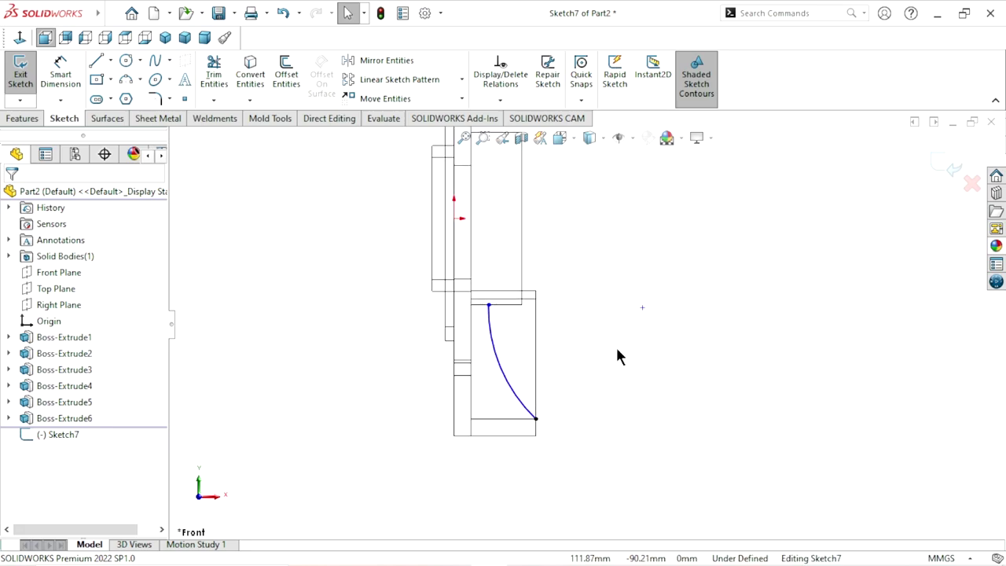
pyautogui.scroll(-1, 548, 348)
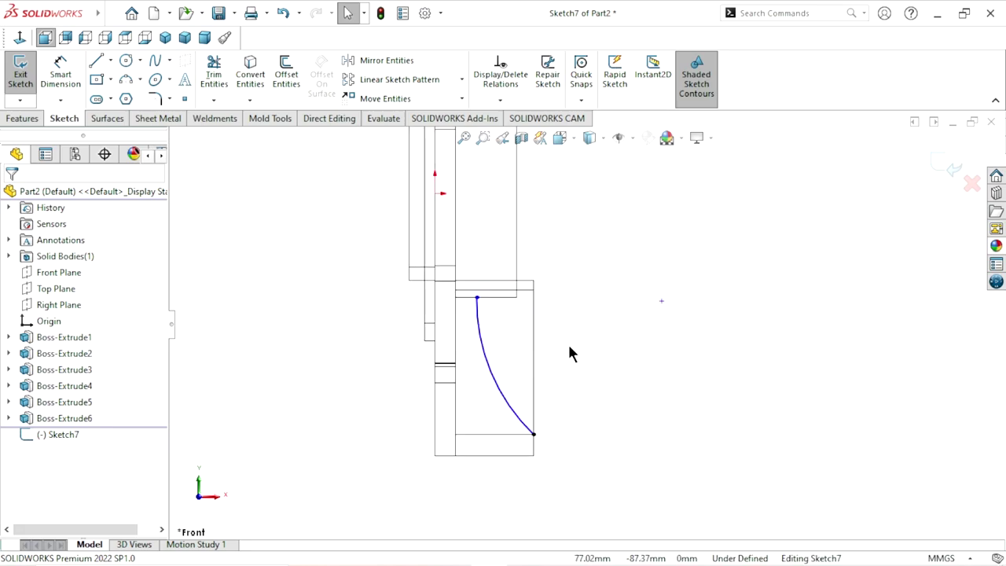
pyautogui.scroll(-1, 570, 354)
pyautogui.scroll(-1, 570, 353)
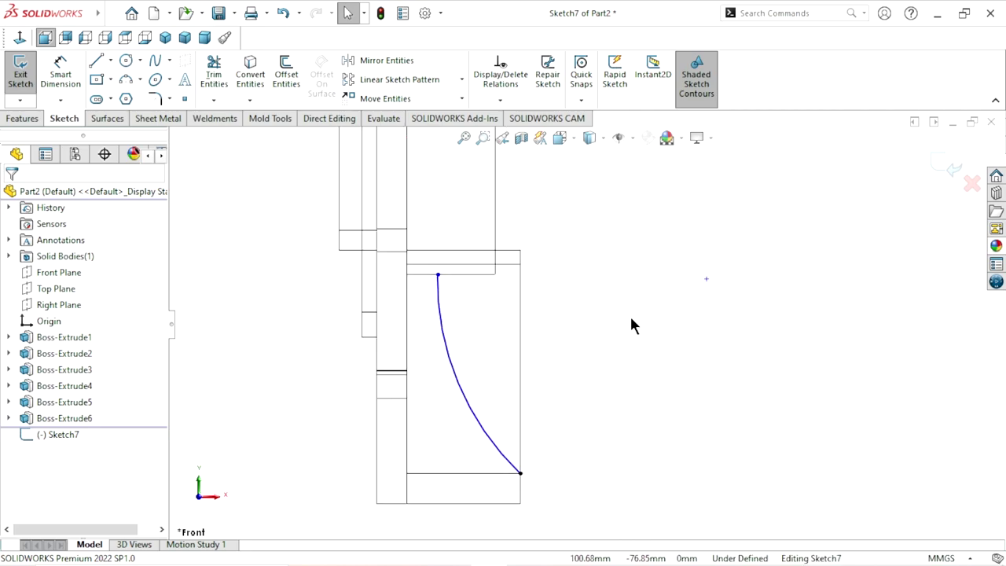
pyautogui.moveTo(627, 320)
pyautogui.mouseDown(button='middle')
pyautogui.moveTo(608, 319)
pyautogui.moveTo(568, 368)
pyautogui.mouseUp(button='middle')
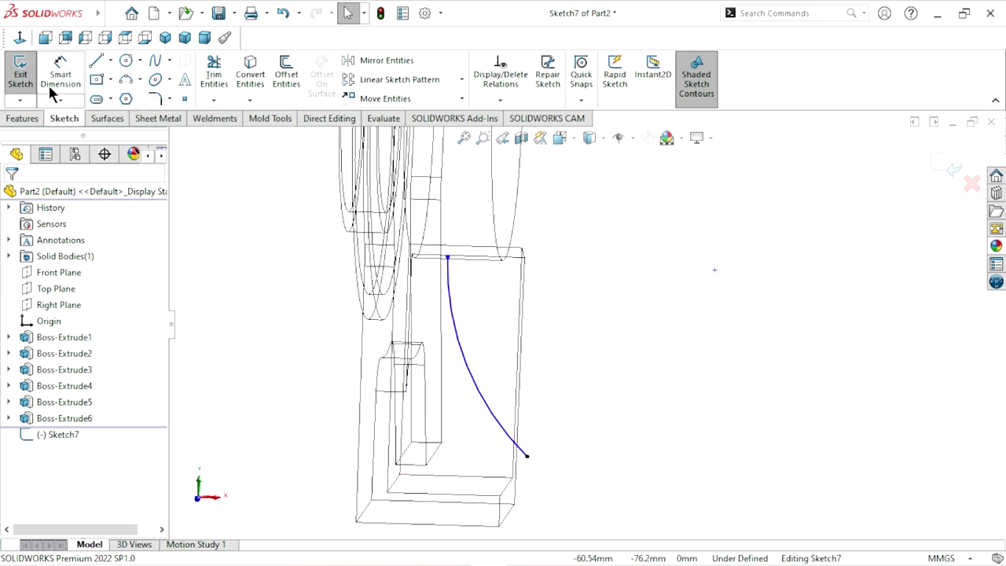
pyautogui.click(20, 37)
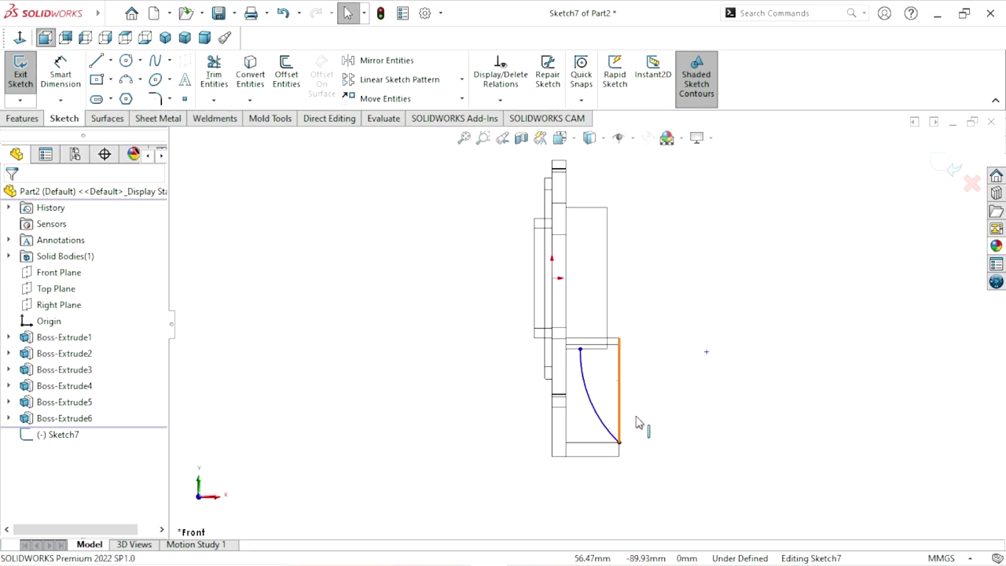
pyautogui.scroll(-1, 652, 413)
pyautogui.scroll(-1, 633, 346)
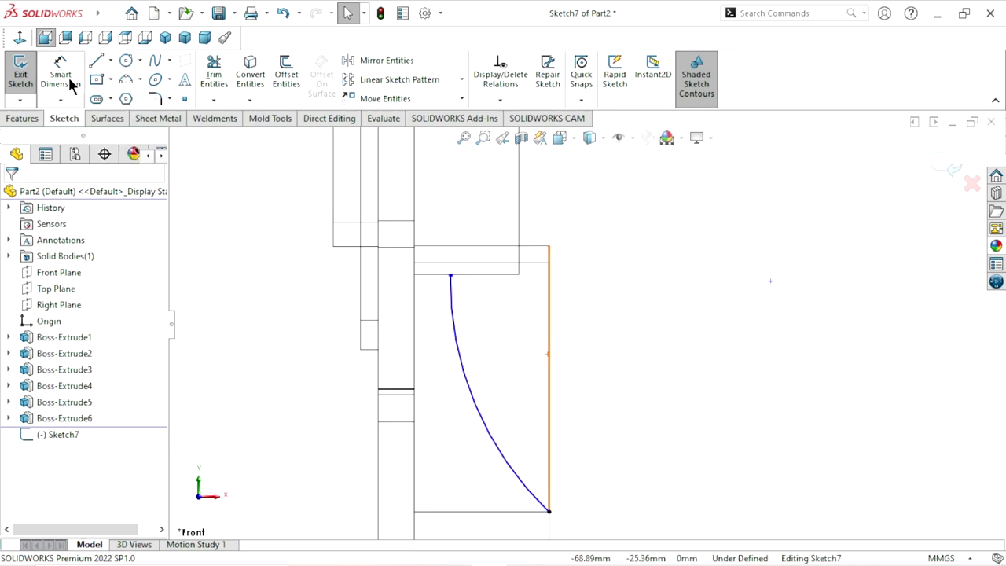
# Step: Close the profile with a horizontal top line and a vertical right line
pyautogui.press('l')
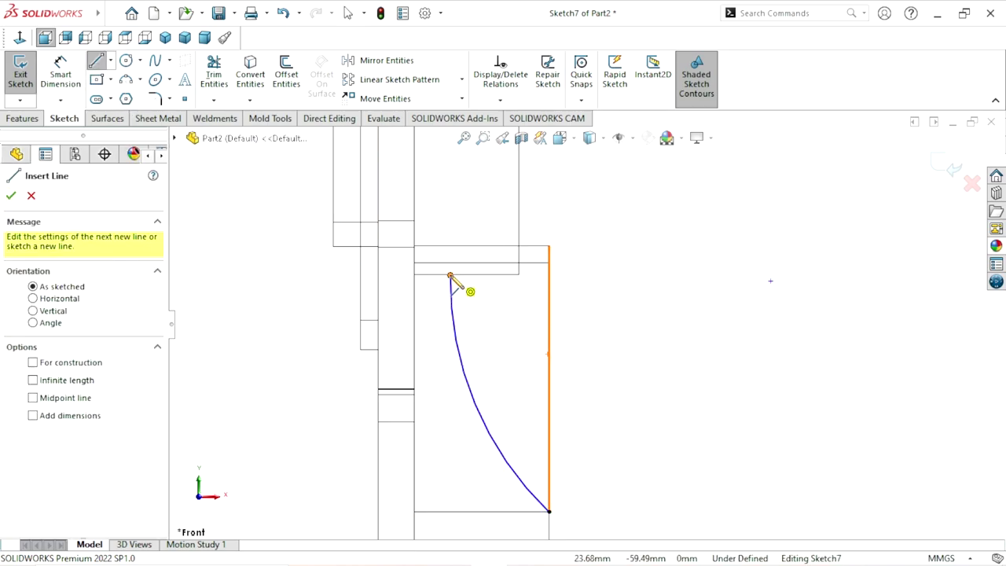
pyautogui.click(451, 276)
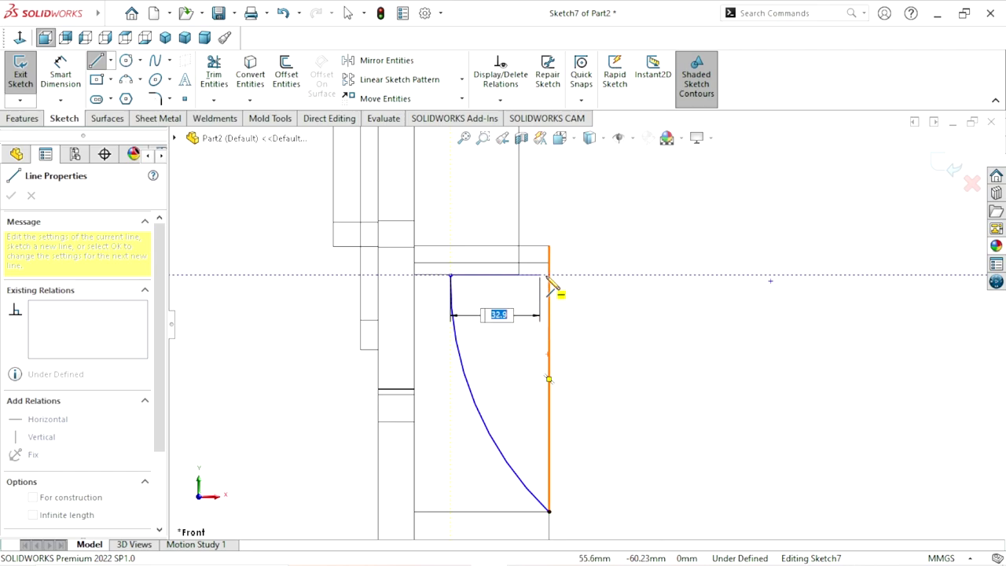
pyautogui.click(550, 276)
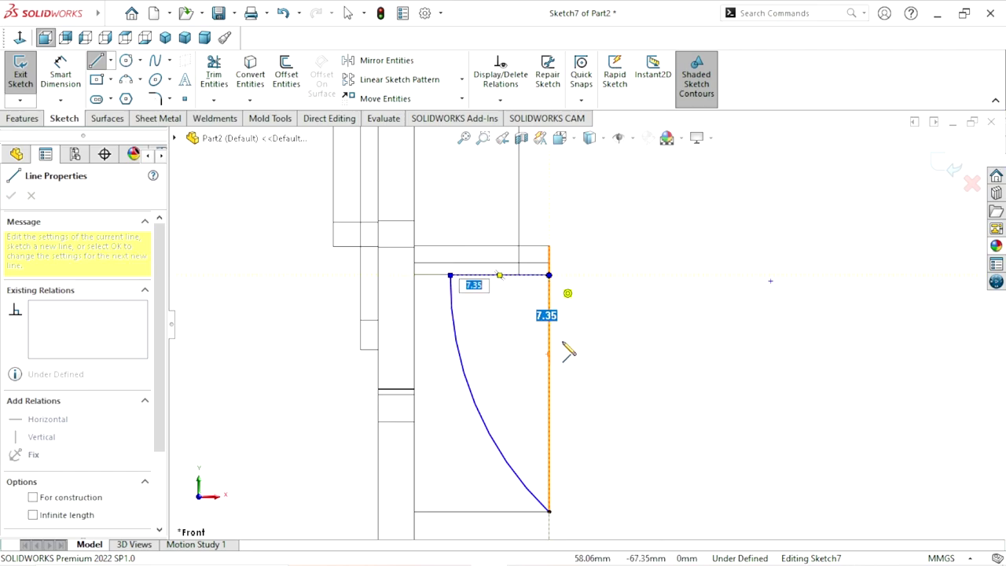
pyautogui.click(550, 512)
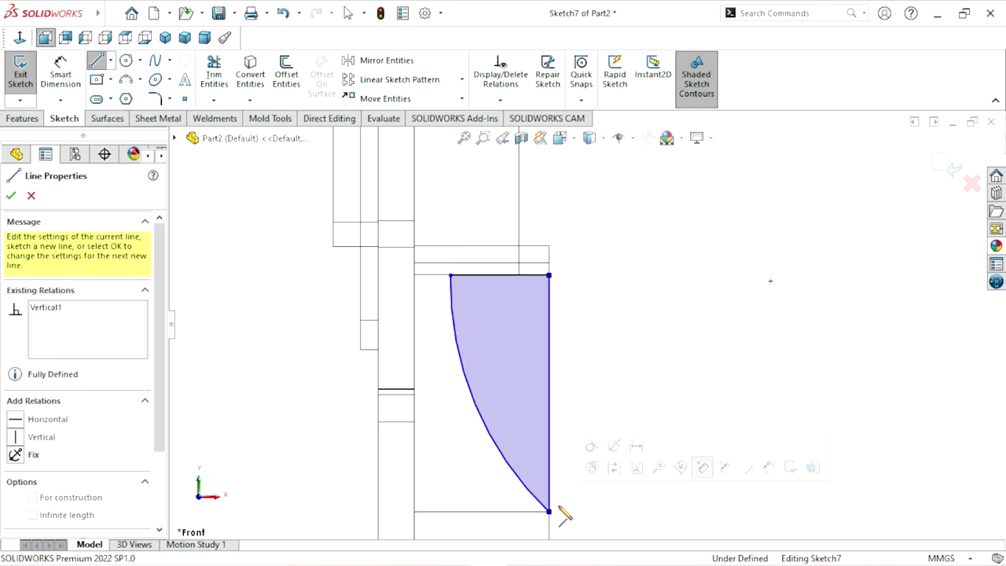
pyautogui.rightClick(635, 342)
pyautogui.click(661, 346)
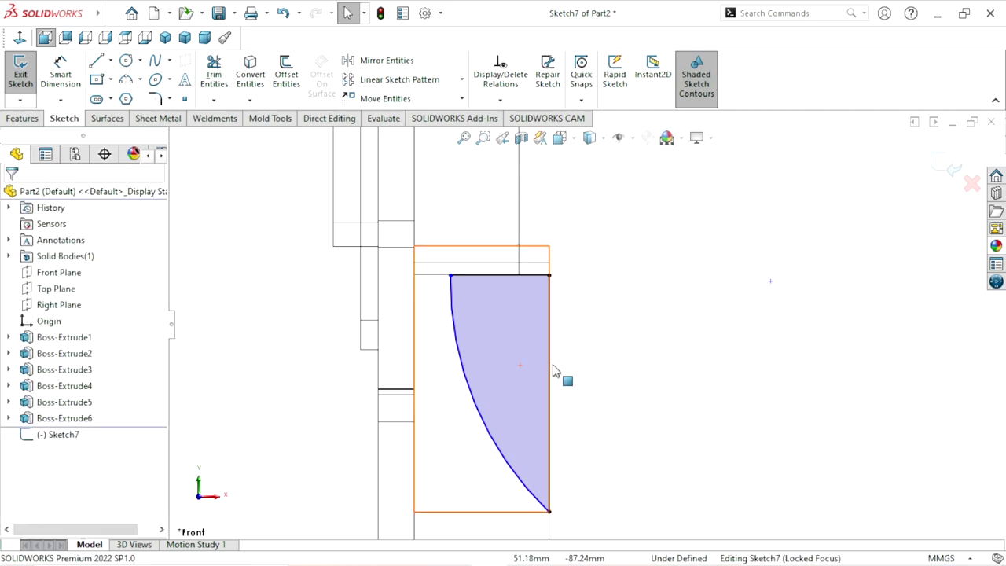
pyautogui.scroll(1, 554, 369)
pyautogui.scroll(-1, 551, 366)
# Step: Dimension the arc's top end 13 mm from the left edge and the arc radius to 100 mm
pyautogui.click(63, 82)
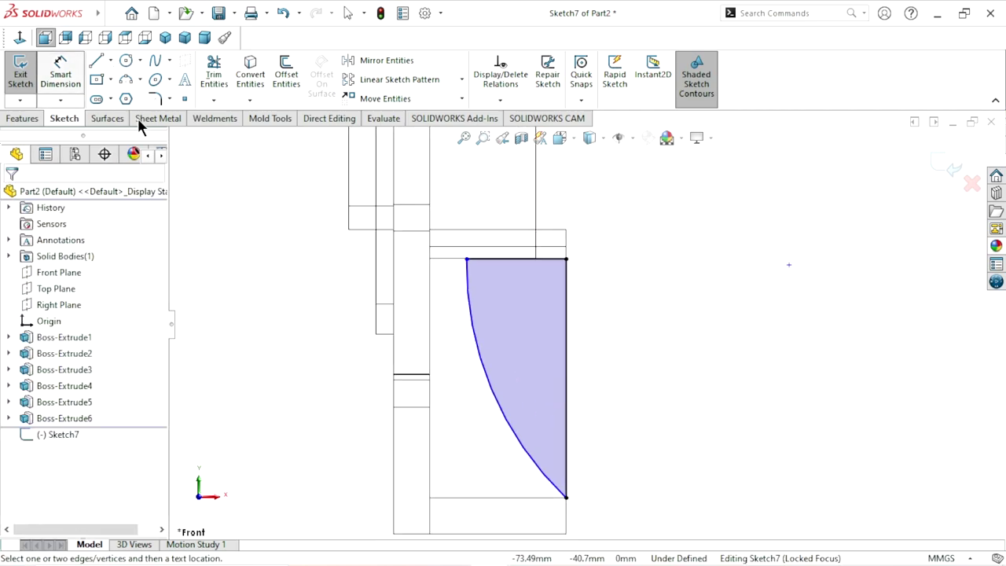
pyautogui.click(431, 275)
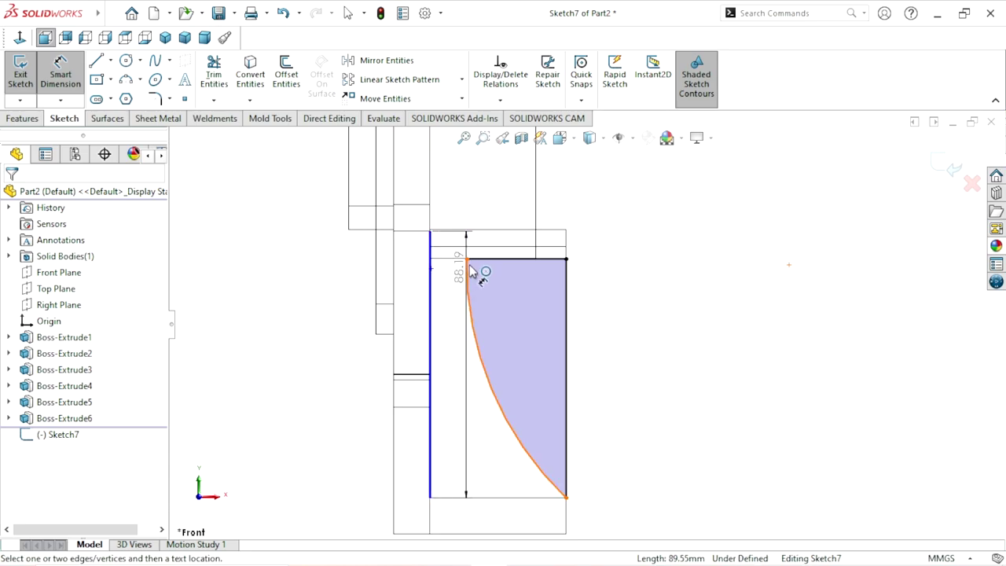
pyautogui.click(469, 260)
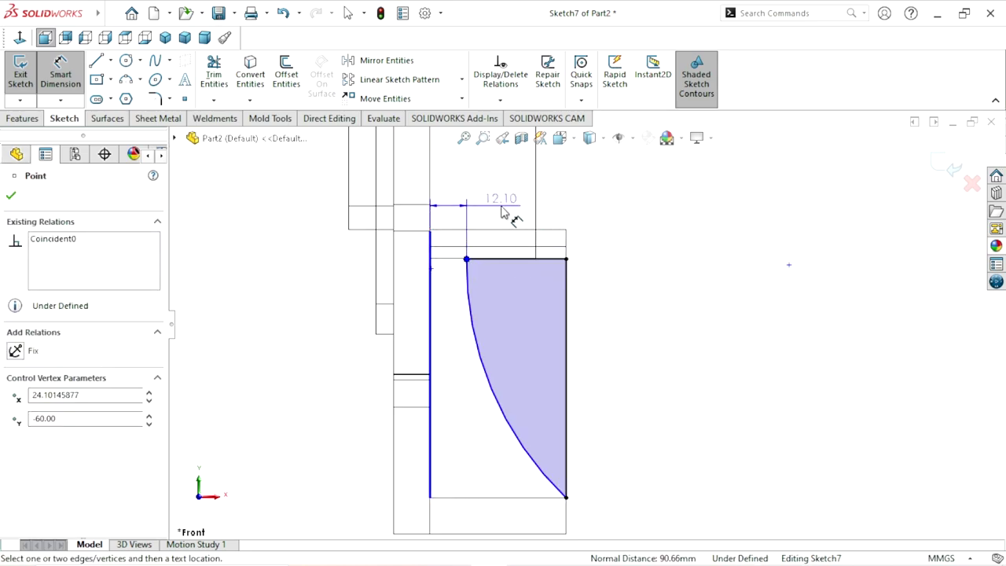
pyautogui.click(505, 204)
pyautogui.write('13')
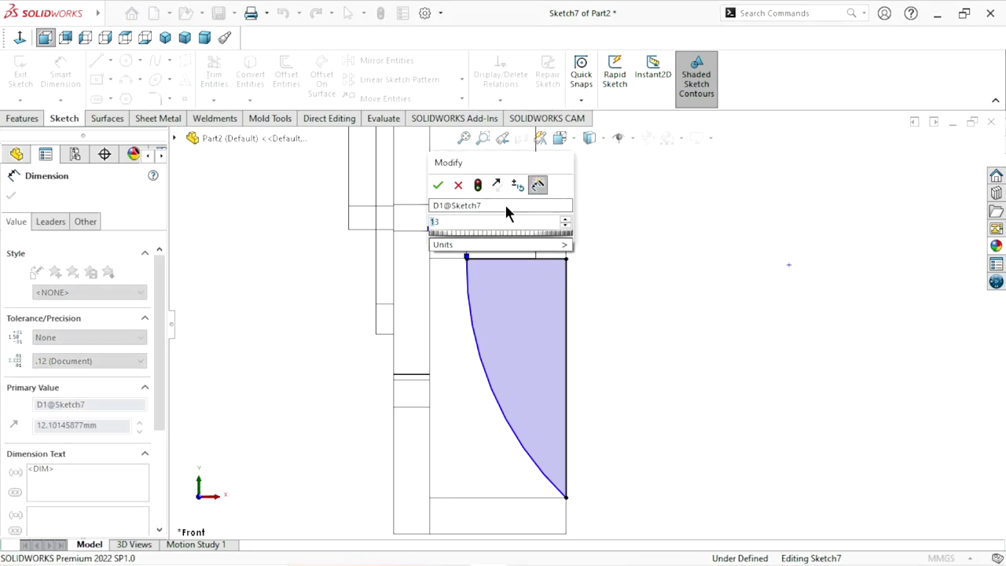
pyautogui.click(439, 184)
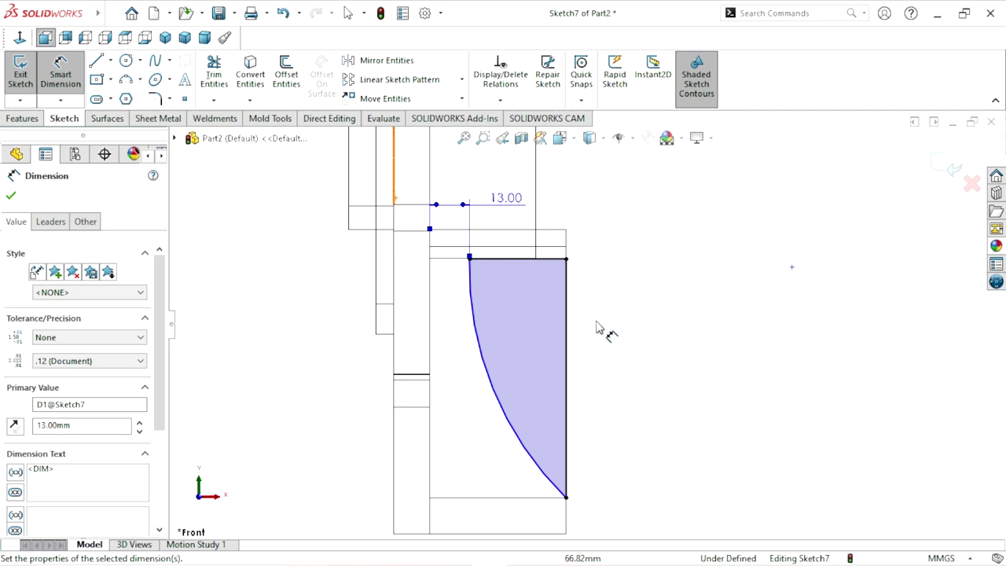
pyautogui.click(494, 391)
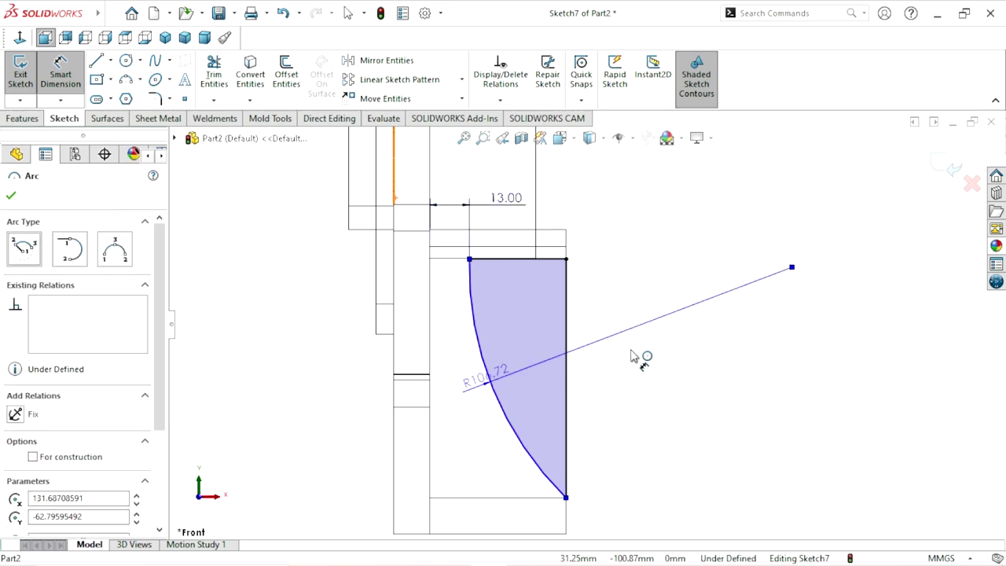
pyautogui.click(618, 344)
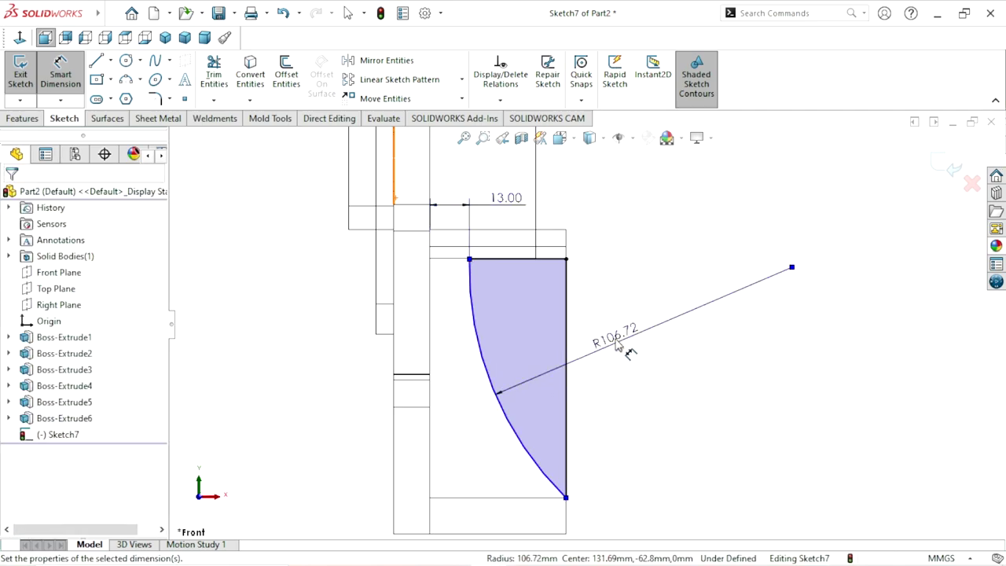
pyautogui.write('10')
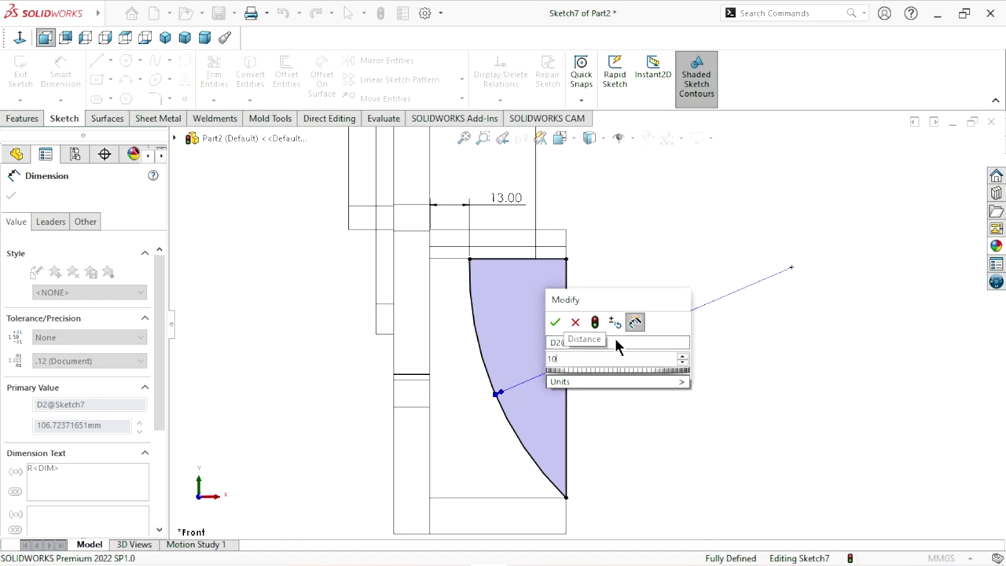
pyautogui.write('0')
pyautogui.press('Return')
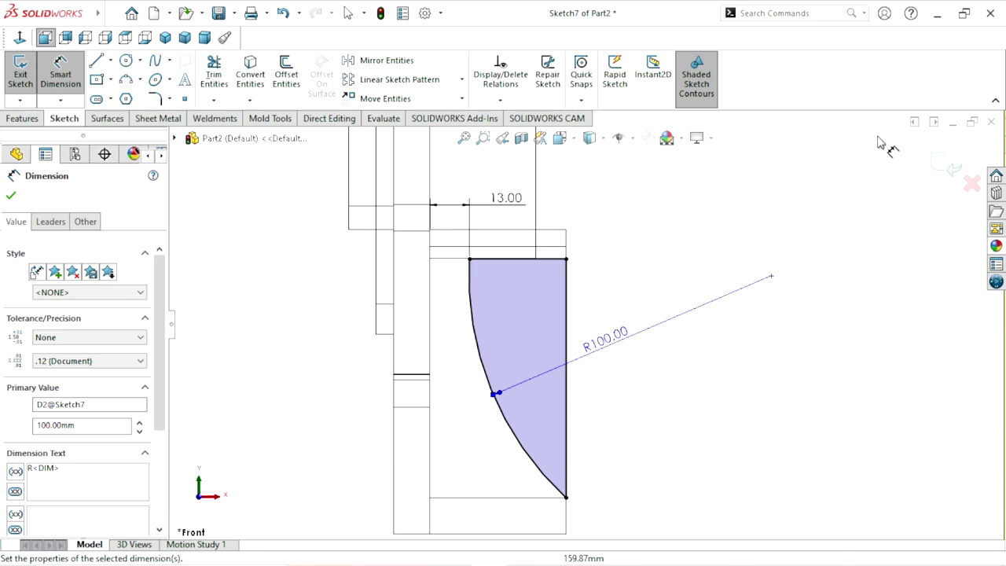
pyautogui.click(952, 167)
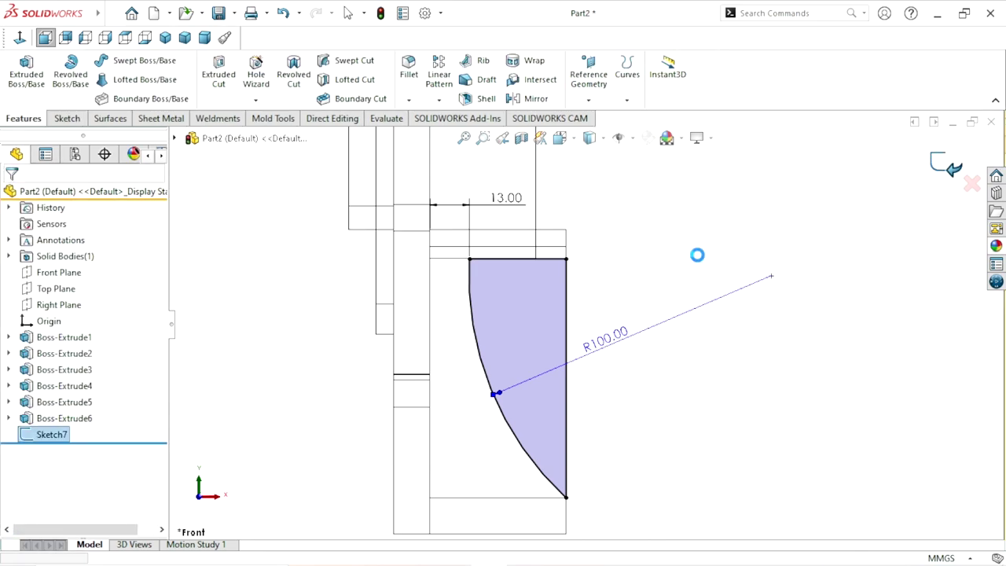
pyautogui.click(569, 333)
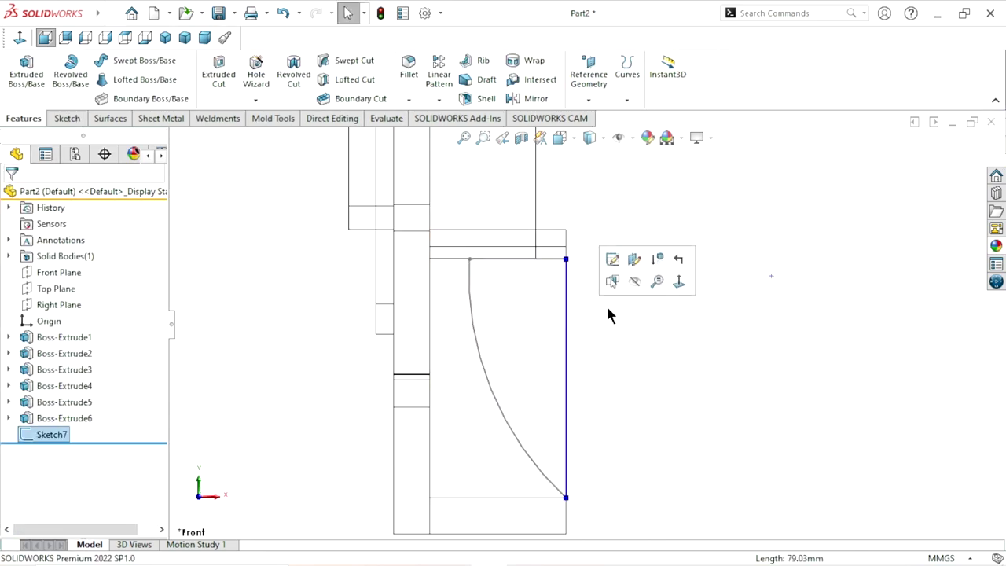
pyautogui.click(620, 269)
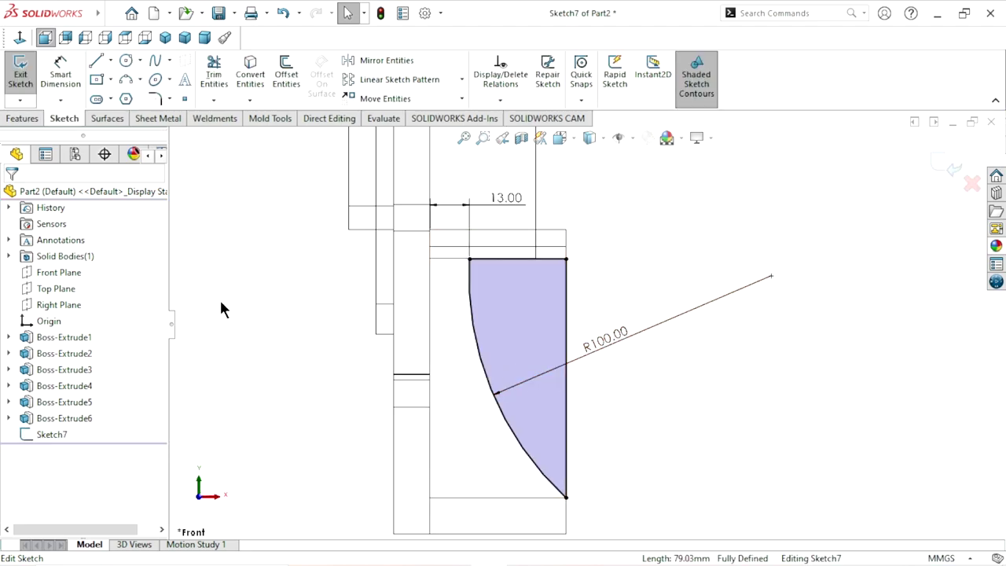
pyautogui.click(26, 122)
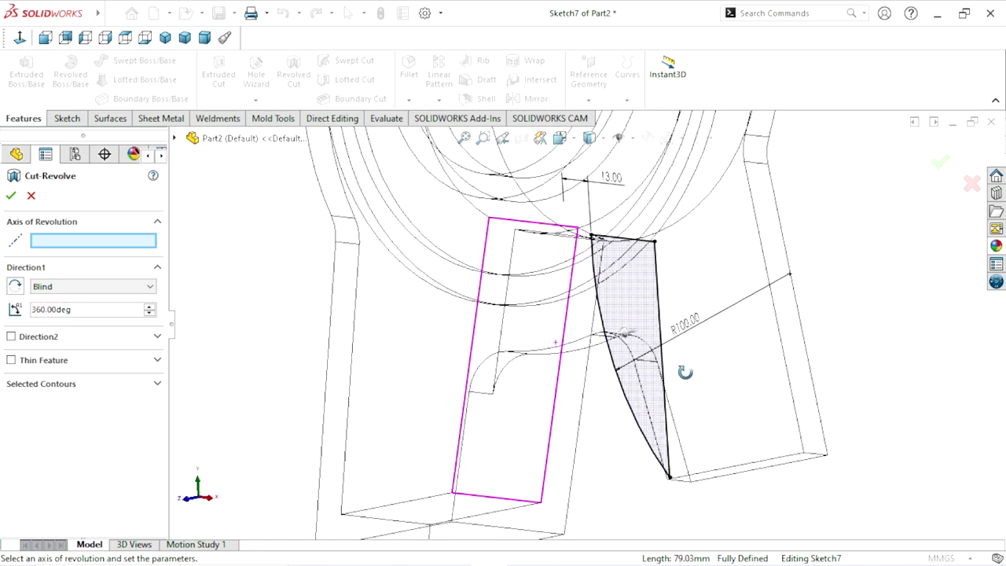
pyautogui.moveTo(725, 350)
pyautogui.mouseDown(button='middle')
pyautogui.moveTo(665, 382)
pyautogui.moveTo(725, 329)
pyautogui.moveTo(696, 341)
pyautogui.mouseUp(button='middle')
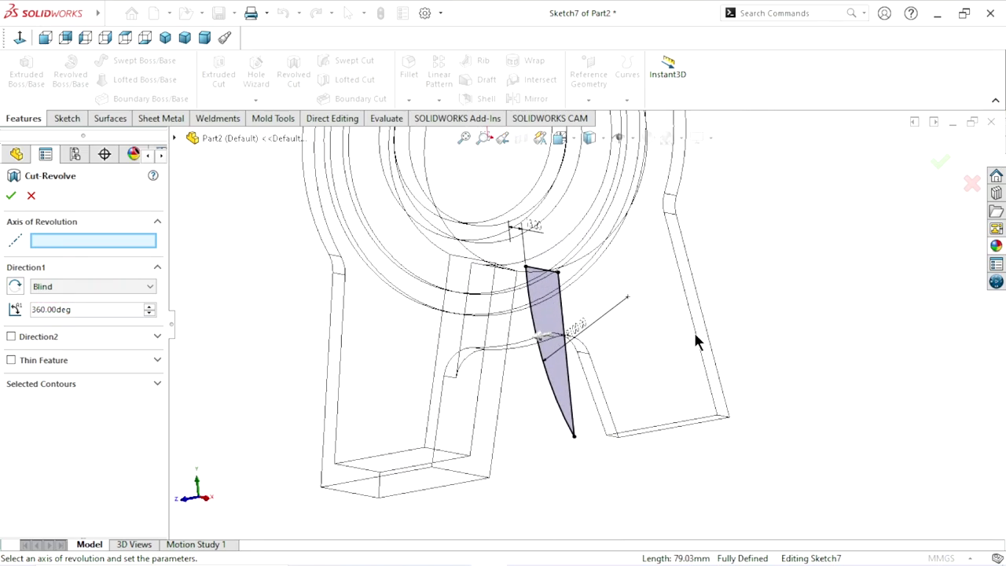
pyautogui.moveTo(621, 392); pyautogui.dragTo(647, 385, button='middle')
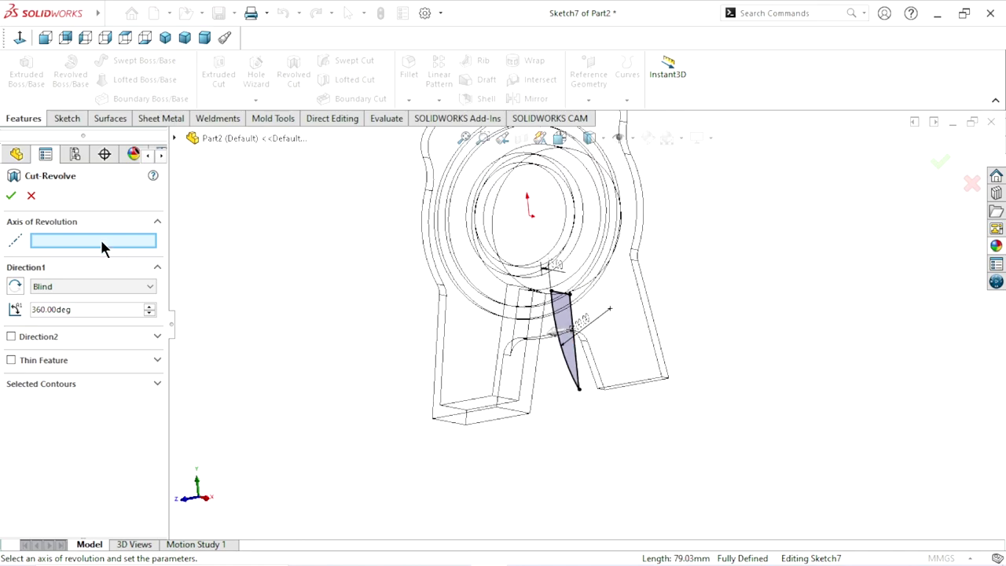
pyautogui.click(30, 196)
pyautogui.click(23, 37)
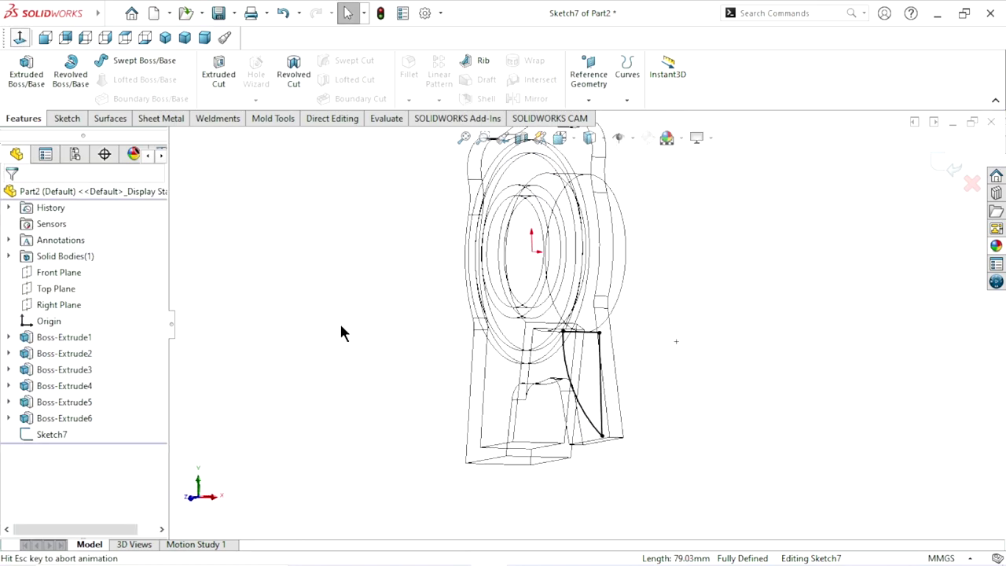
# Step: Draw a horizontal construction centerline from the sketch origin out to the right
pyautogui.click(78, 118)
pyautogui.click(111, 61)
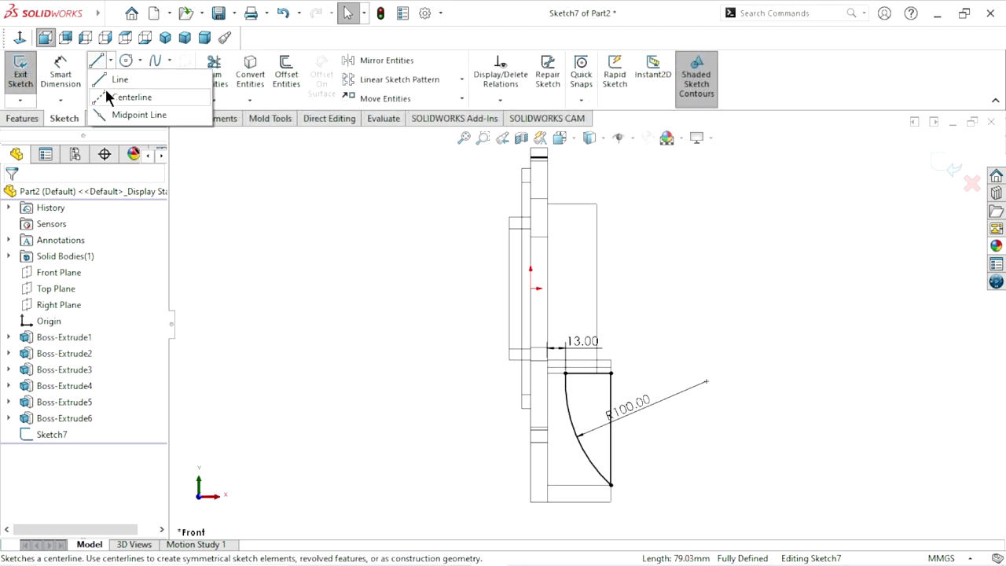
pyautogui.click(118, 97)
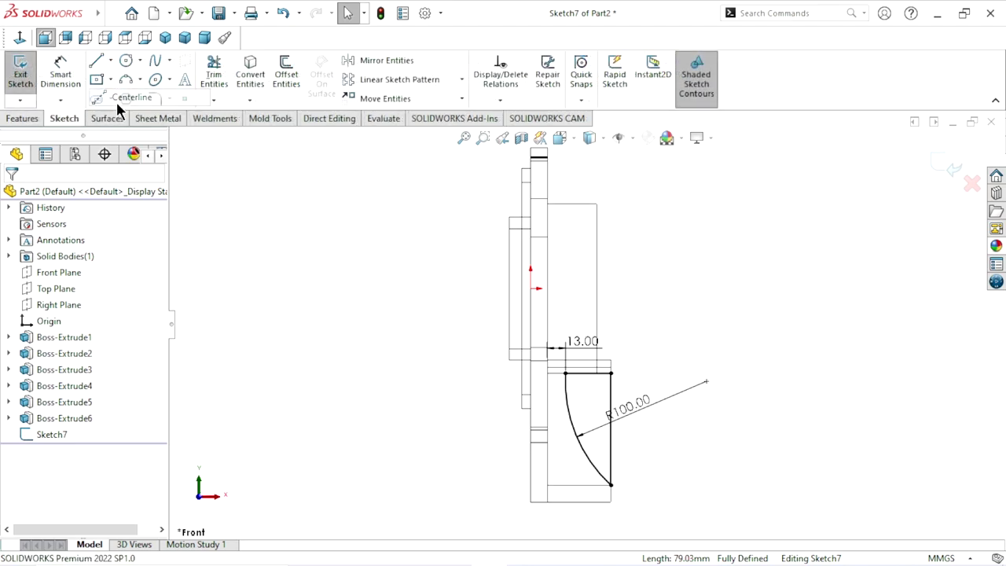
pyautogui.click(537, 288)
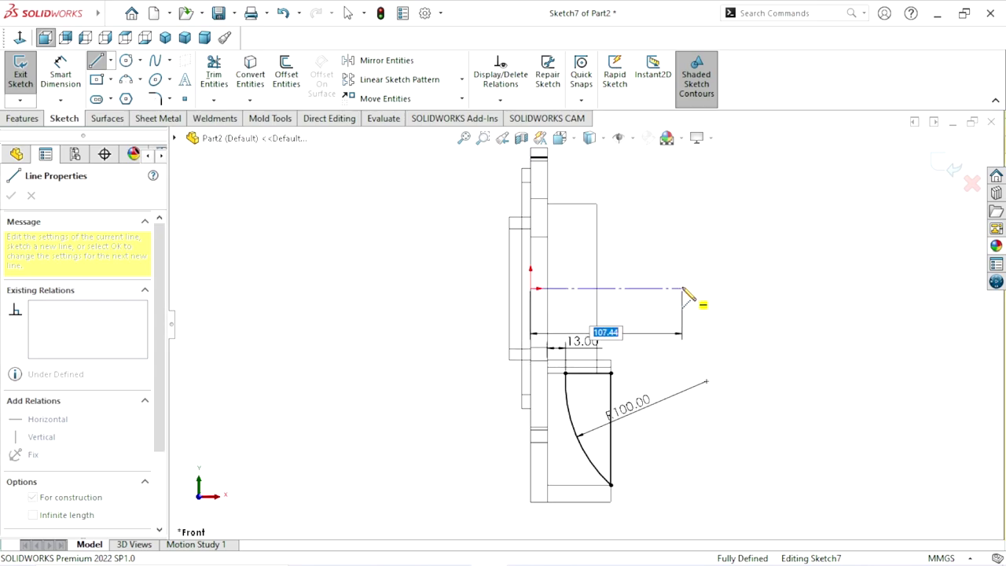
pyautogui.click(682, 288)
pyautogui.rightClick(776, 288)
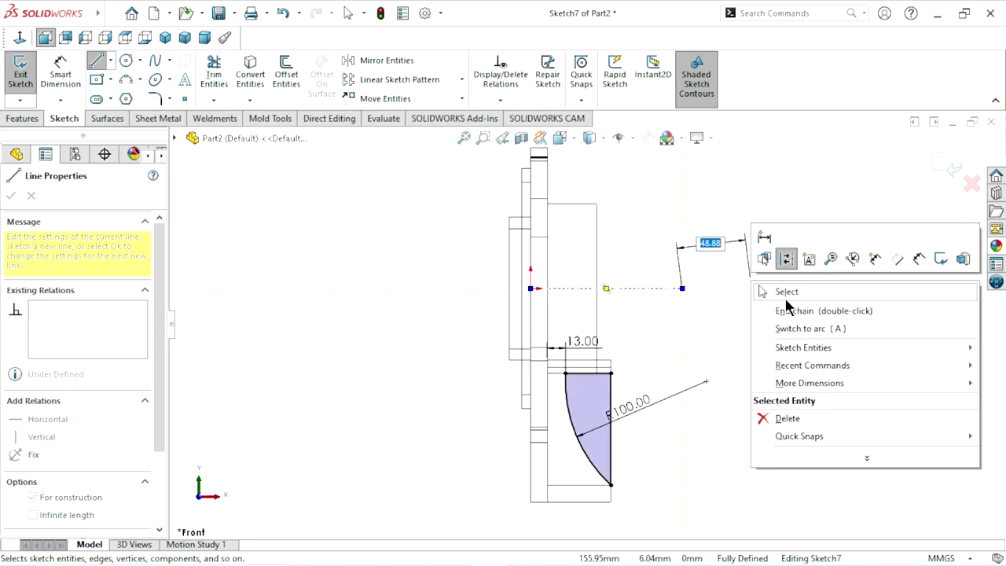
pyautogui.click(787, 292)
pyautogui.click(23, 119)
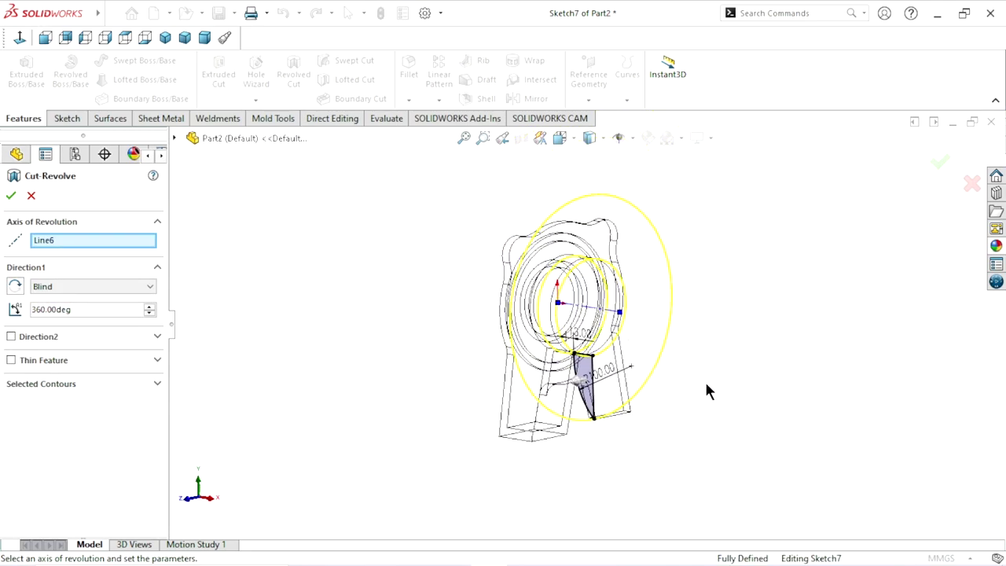
# Step: Enter a 38° Cut-Revolve angle and reverse the cut direction
pyautogui.click(85, 308)
pyautogui.moveTo(85, 307); pyautogui.dragTo(2, 292)
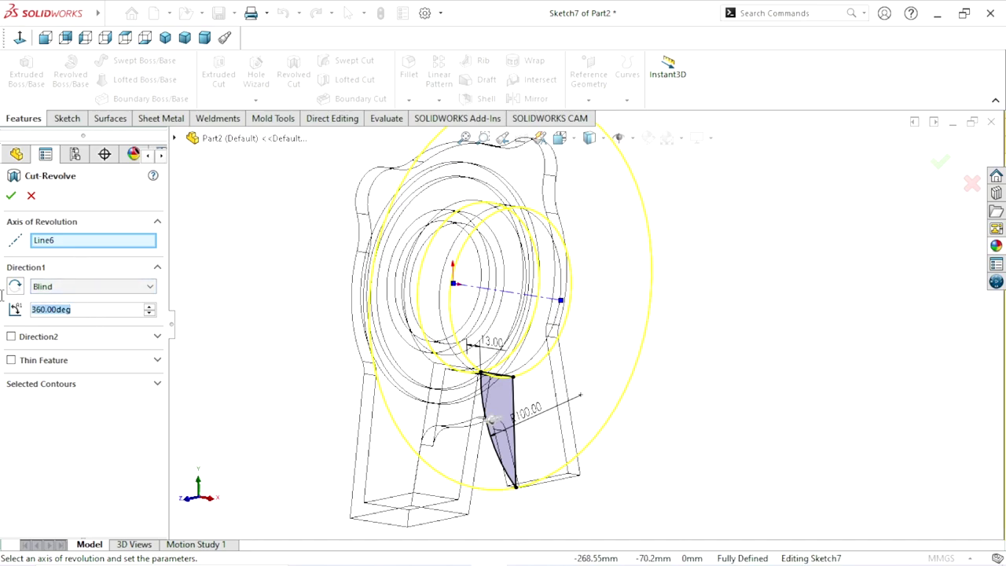
pyautogui.write('38')
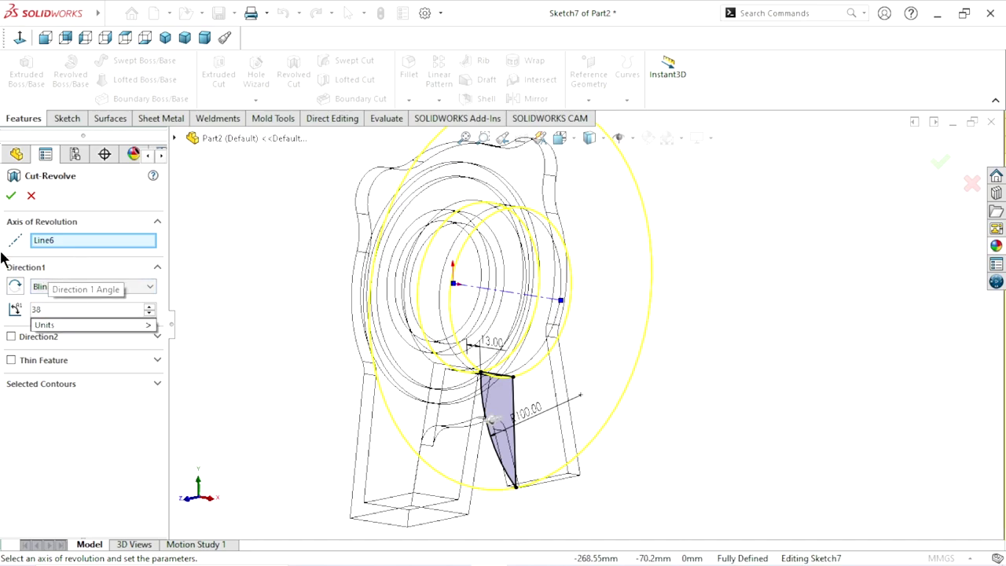
pyautogui.press('Return')
pyautogui.scroll(-3, 784, 375)
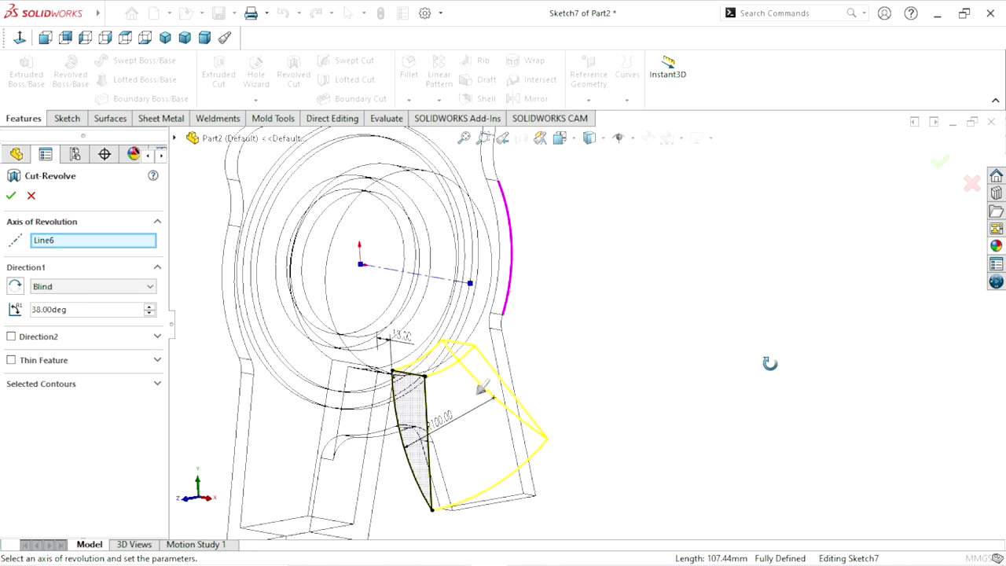
pyautogui.click(15, 288)
# Step: Switch to Shaded With Edges and orbit to inspect the cut preview
pyautogui.moveTo(603, 401); pyautogui.dragTo(573, 185, button='middle')
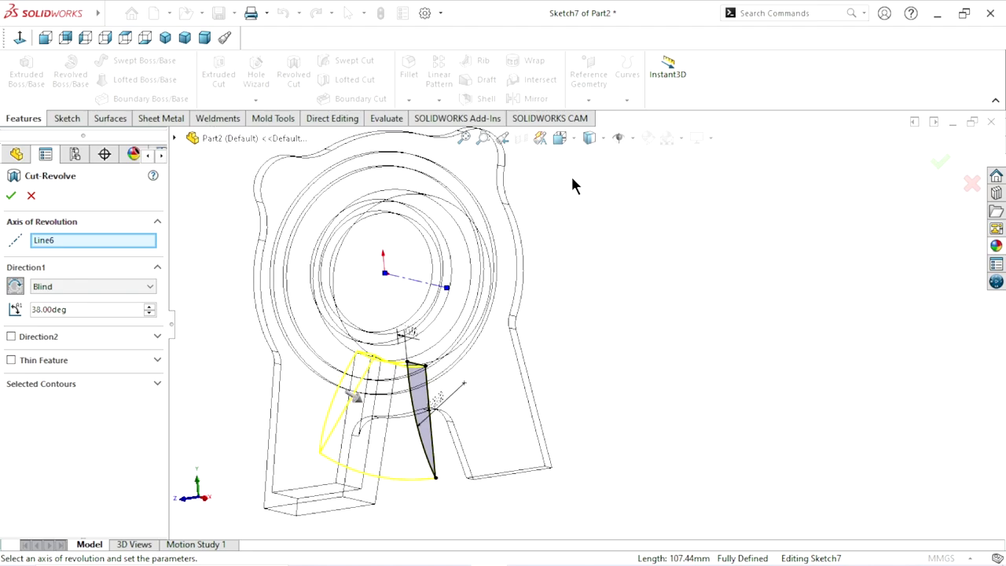
pyautogui.click(605, 137)
pyautogui.click(595, 162)
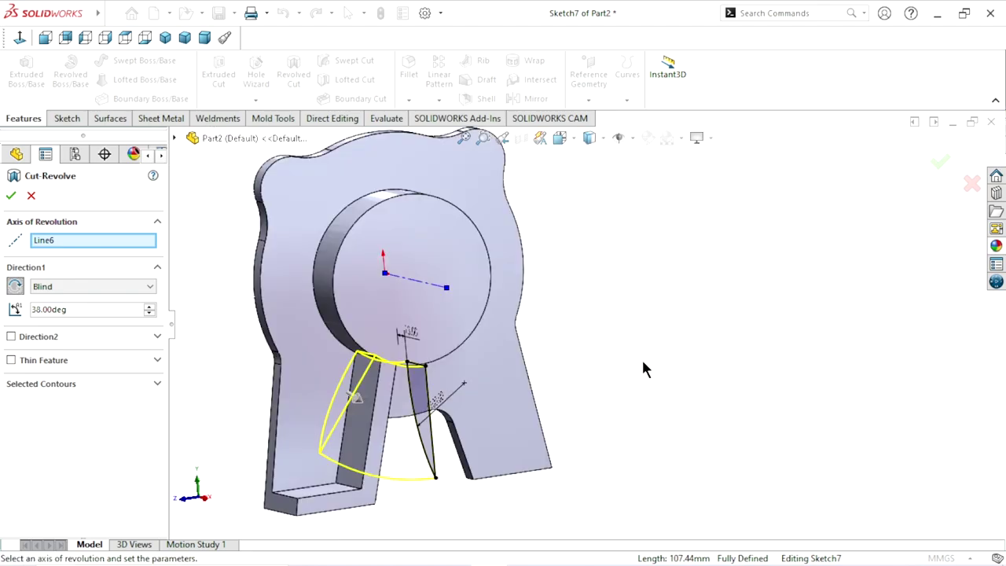
pyautogui.moveTo(582, 340); pyautogui.dragTo(536, 319, button='middle')
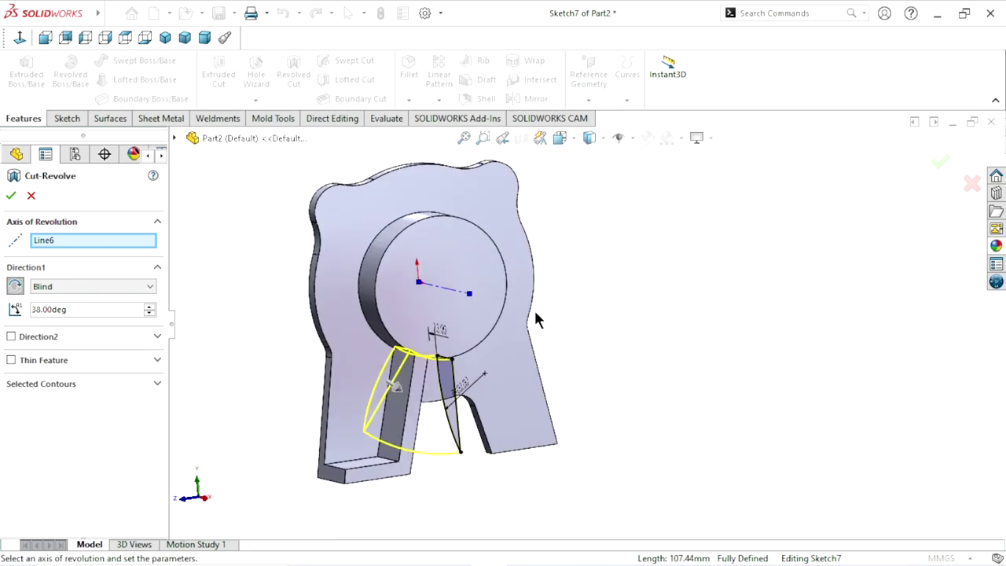
pyautogui.moveTo(442, 414); pyautogui.dragTo(506, 424, button='middle')
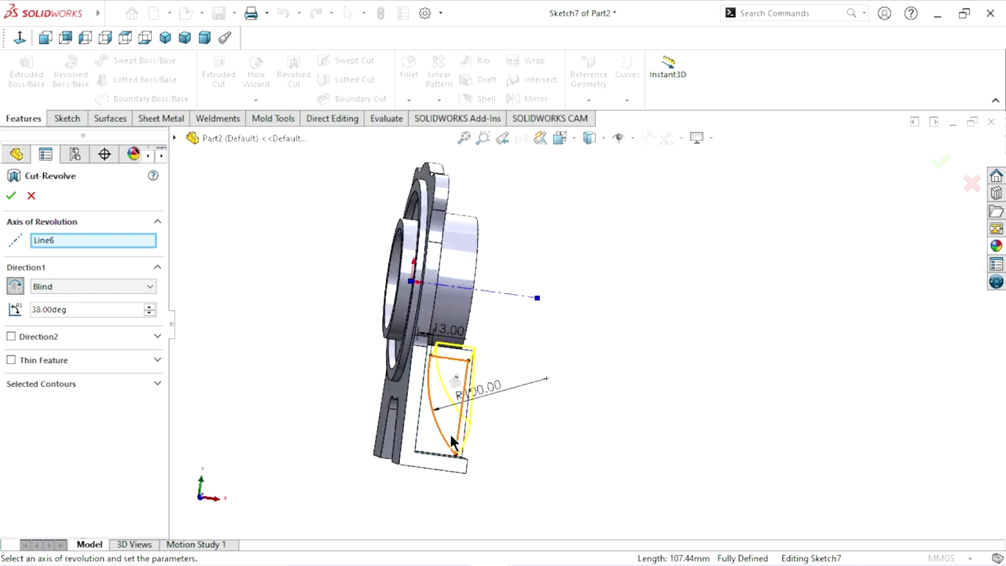
pyautogui.scroll(-3, 524, 353)
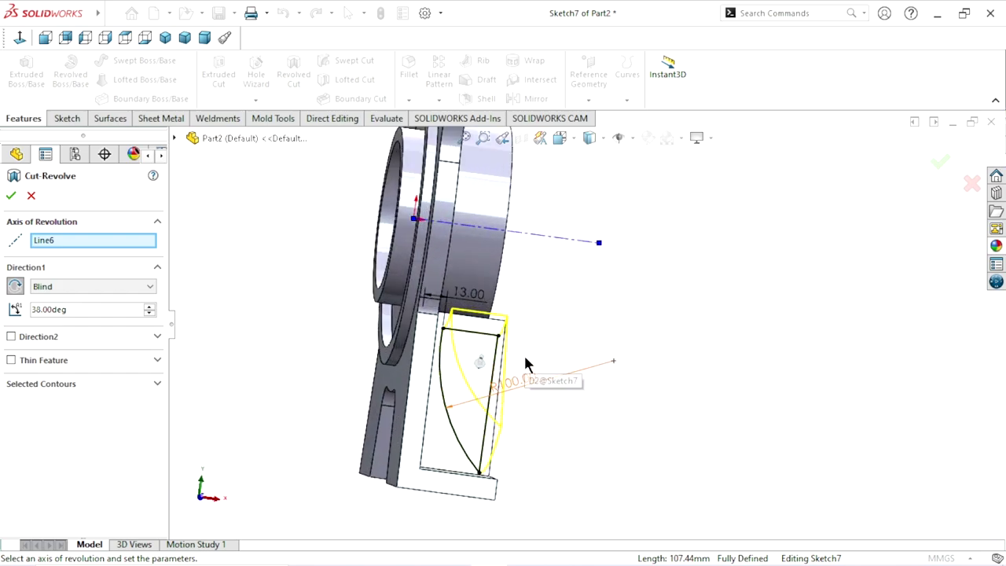
# Step: Redo the revolved cut at 38° on the opposite side and check the wedge preview
pyautogui.click(32, 197)
pyautogui.click(45, 38)
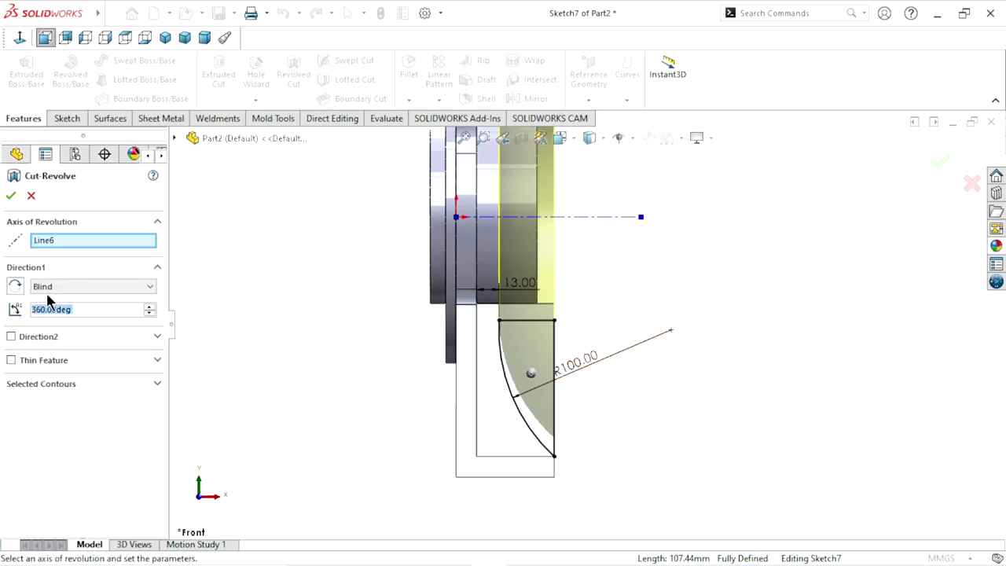
pyautogui.write('38')
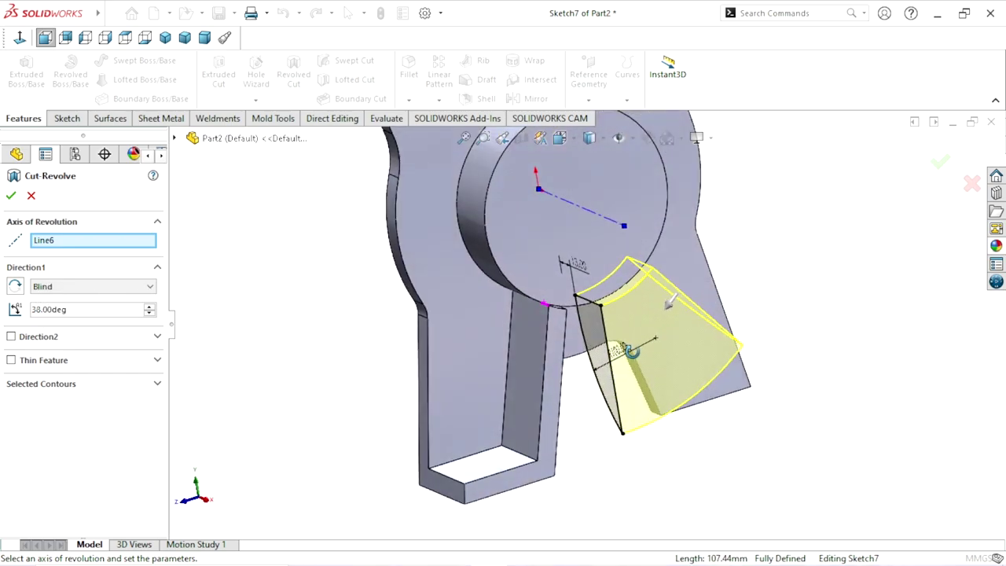
pyautogui.click(15, 286)
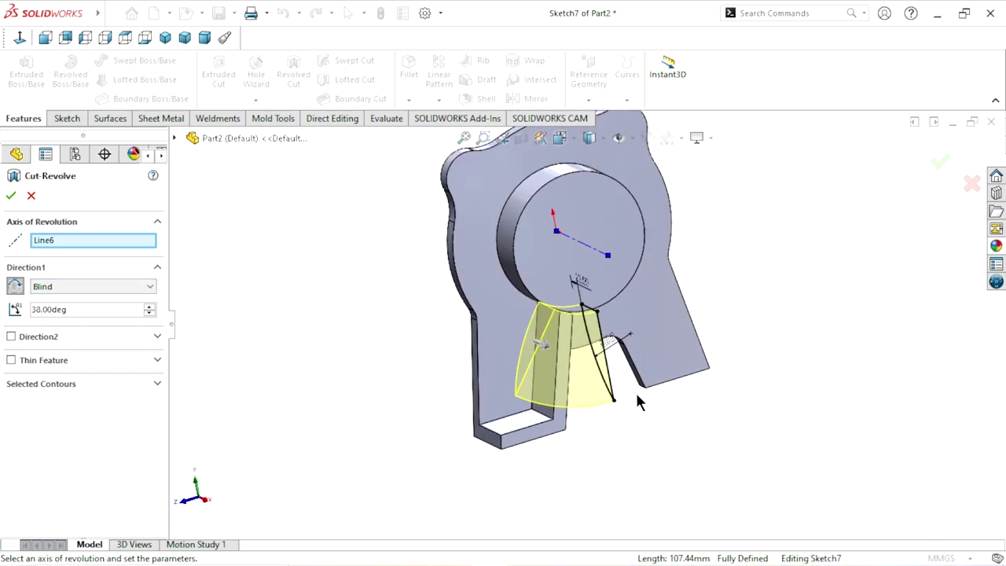
pyautogui.moveTo(635, 401)
pyautogui.mouseDown(button='middle')
pyautogui.moveTo(604, 322)
pyautogui.moveTo(616, 312)
pyautogui.moveTo(602, 400)
pyautogui.moveTo(659, 377)
pyautogui.moveTo(694, 433)
pyautogui.moveTo(650, 406)
pyautogui.moveTo(606, 424)
pyautogui.moveTo(598, 420)
pyautogui.moveTo(645, 399)
pyautogui.moveTo(602, 399)
pyautogui.moveTo(613, 367)
pyautogui.moveTo(603, 386)
pyautogui.mouseUp(button='middle')
pyautogui.scroll(-2, 504, 413)
pyautogui.scroll(-2, 515, 385)
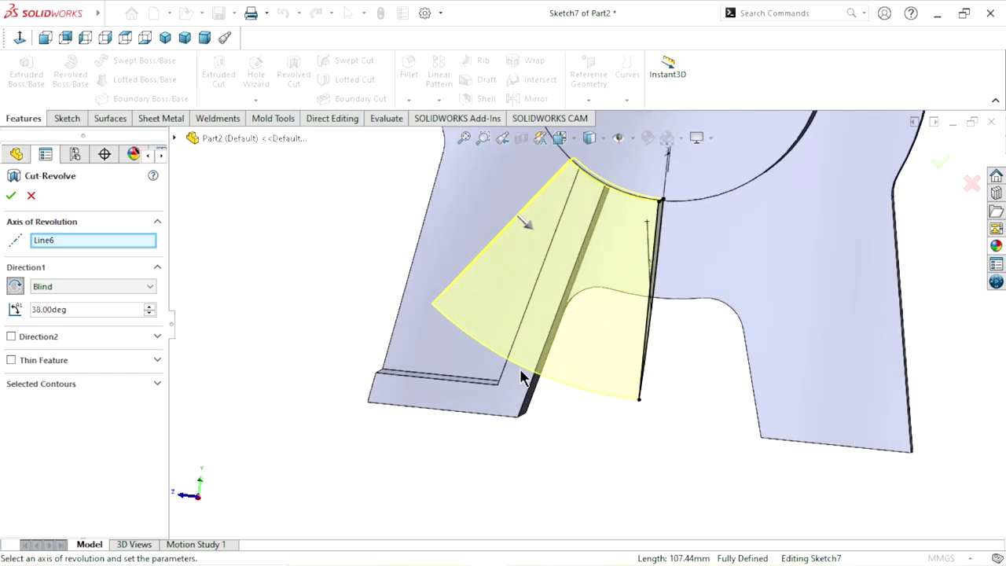
pyautogui.scroll(1, 555, 353)
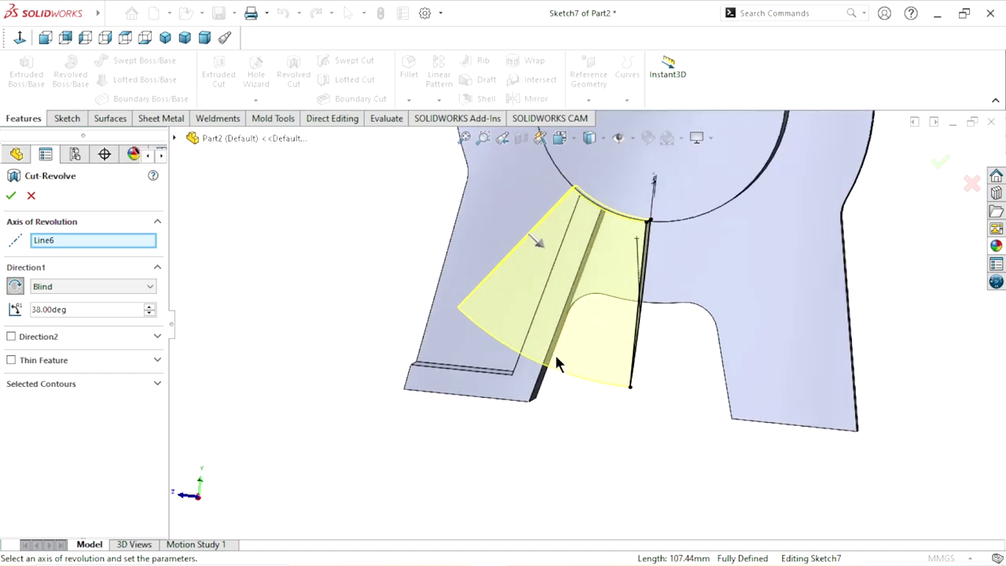
pyautogui.scroll(1, 555, 353)
pyautogui.scroll(-1, 578, 285)
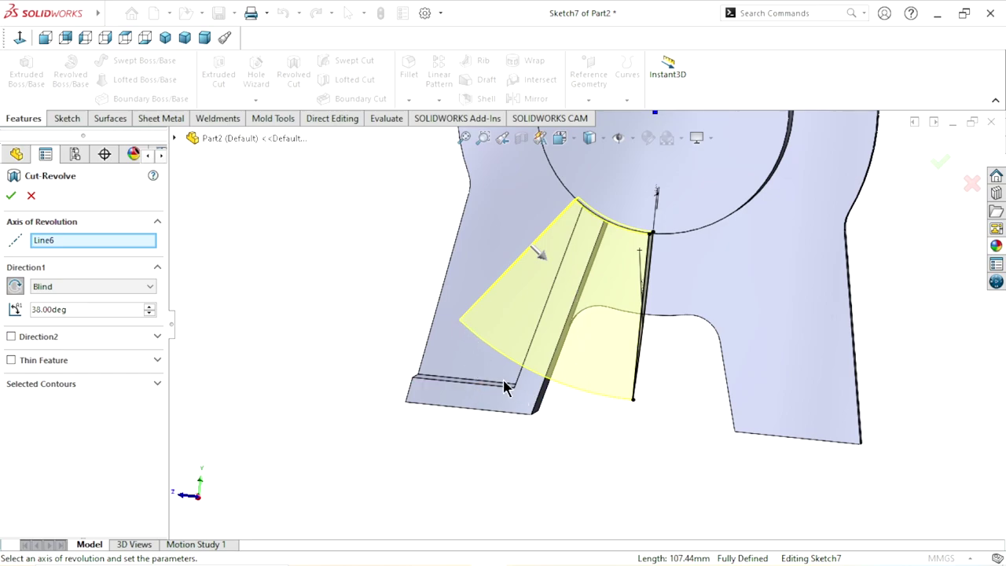
pyautogui.scroll(2, 641, 393)
pyautogui.scroll(-1, 625, 346)
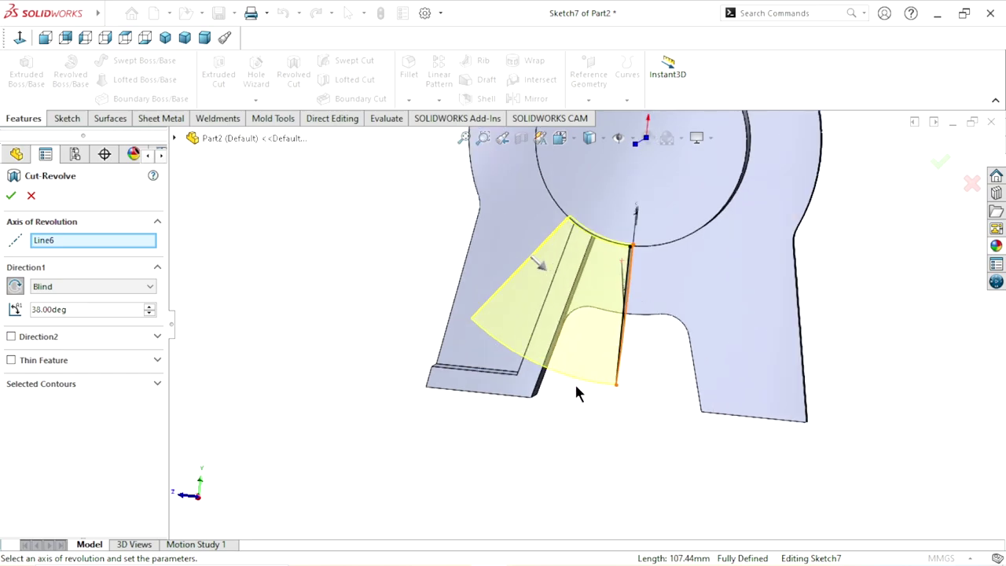
pyautogui.scroll(1, 566, 395)
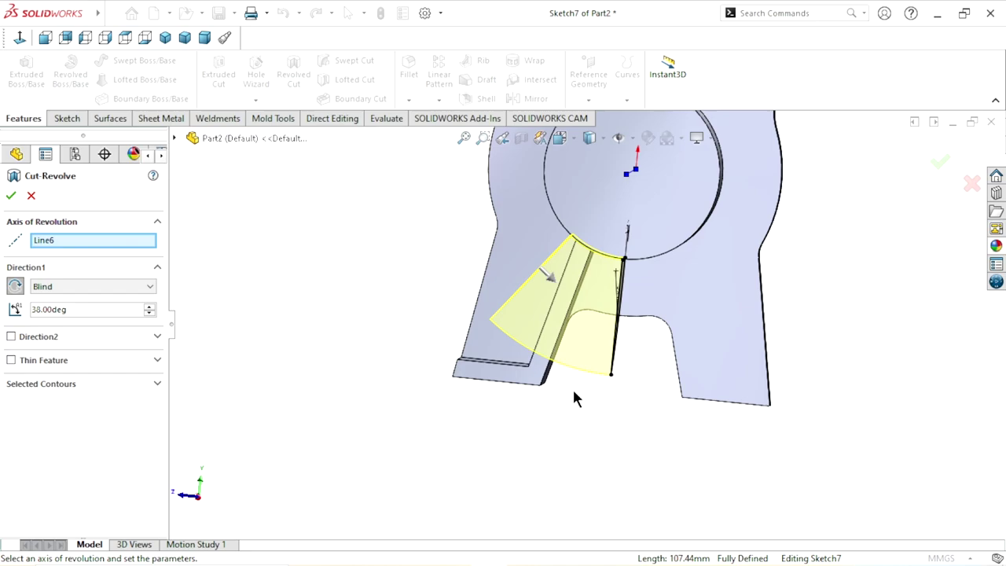
# Step: Accept Cut-Revolve1 and orbit to inspect the 38° curved notch in the lower leg
pyautogui.click(11, 197)
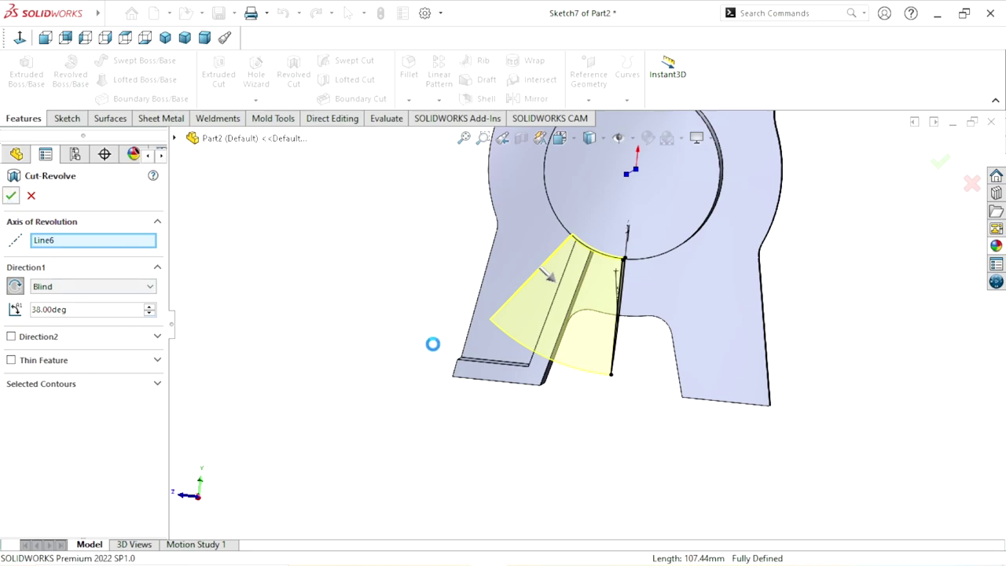
pyautogui.scroll(-3, 658, 290)
pyautogui.moveTo(418, 329)
pyautogui.mouseDown(button='middle')
pyautogui.moveTo(396, 358)
pyautogui.moveTo(450, 361)
pyautogui.mouseUp(button='middle')
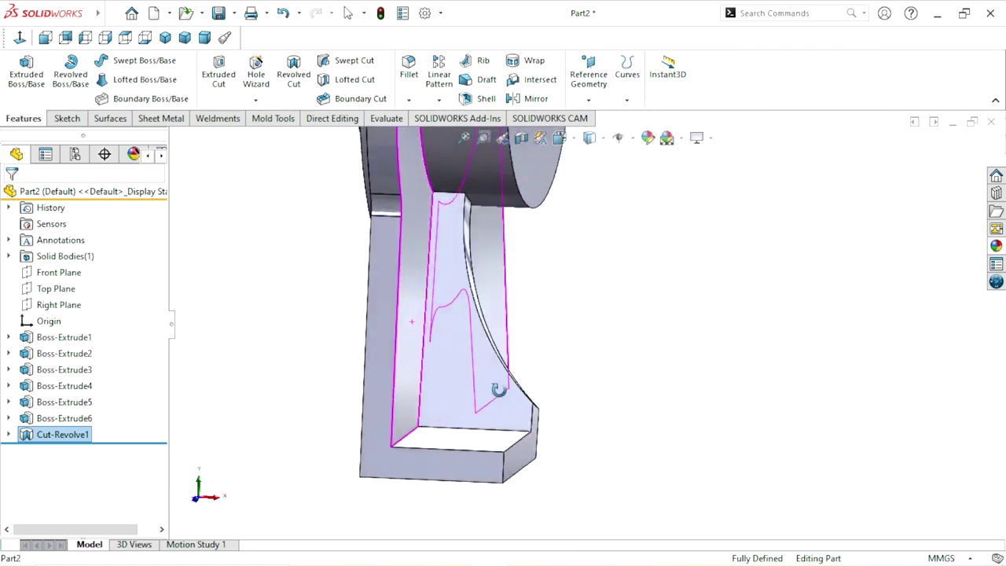
pyautogui.moveTo(450, 360); pyautogui.dragTo(452, 413, button='middle')
pyautogui.scroll(3, 638, 372)
pyautogui.moveTo(637, 365)
pyautogui.mouseDown(button='middle')
pyautogui.moveTo(513, 267)
pyautogui.moveTo(608, 330)
pyautogui.moveTo(502, 225)
pyautogui.moveTo(573, 292)
pyautogui.moveTo(611, 307)
pyautogui.moveTo(639, 301)
pyautogui.moveTo(648, 276)
pyautogui.moveTo(508, 309)
pyautogui.moveTo(559, 316)
pyautogui.moveTo(630, 355)
pyautogui.moveTo(591, 353)
pyautogui.moveTo(550, 370)
pyautogui.mouseUp(button='middle')
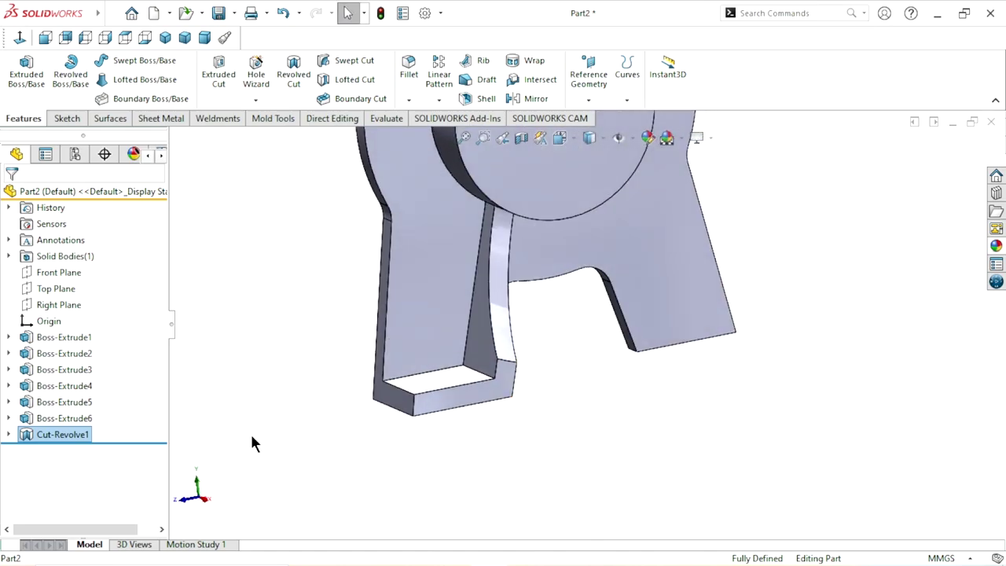
# Step: Edit Sketch7, attach the R100 arc's lower end to the vertical line's midpoint, and rebuild the cut
pyautogui.click(10, 435)
pyautogui.click(55, 434)
pyautogui.click(66, 403)
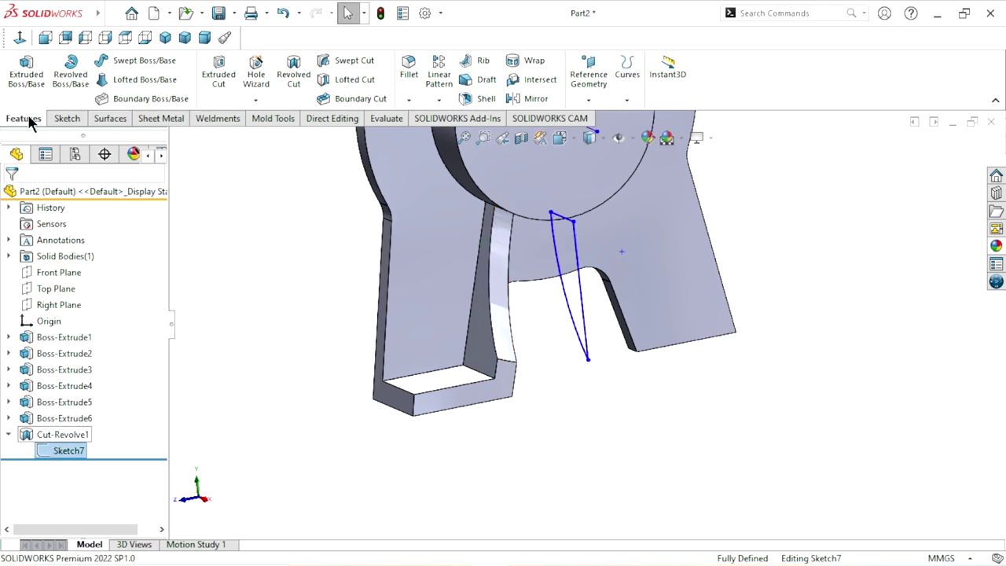
pyautogui.scroll(-4, 606, 470)
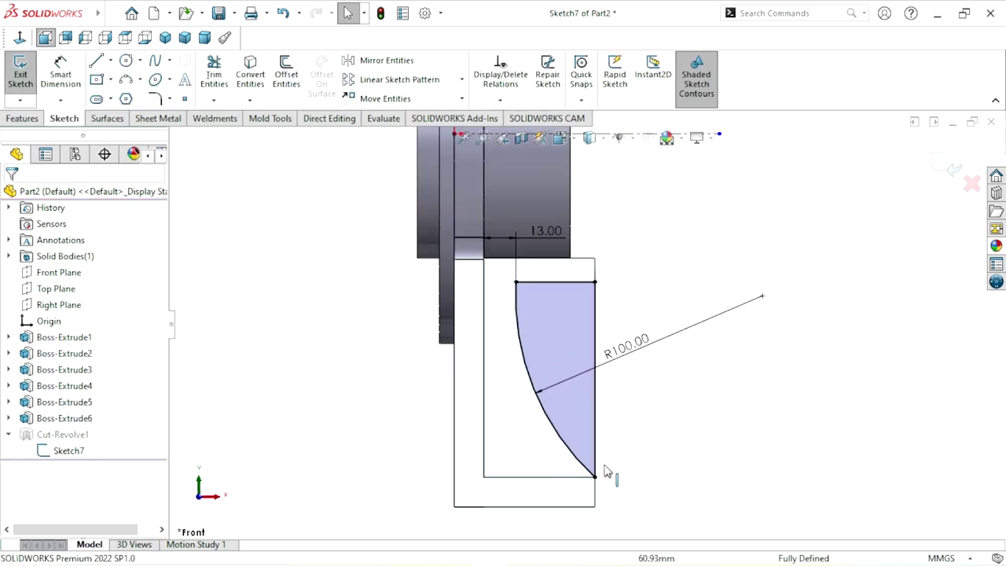
pyautogui.scroll(-2, 607, 475)
pyautogui.click(587, 467)
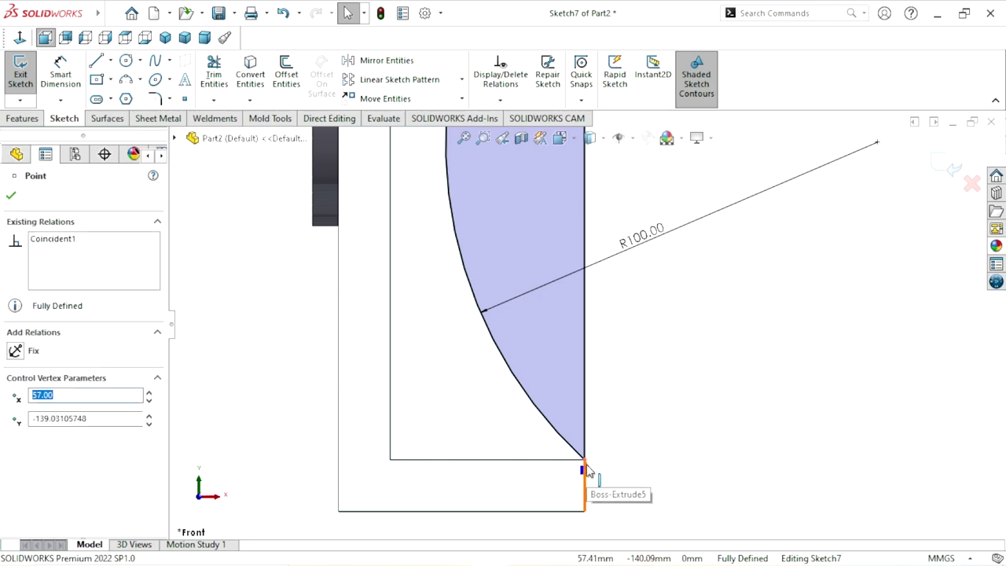
pyautogui.hotkey('ctrl', 'z')
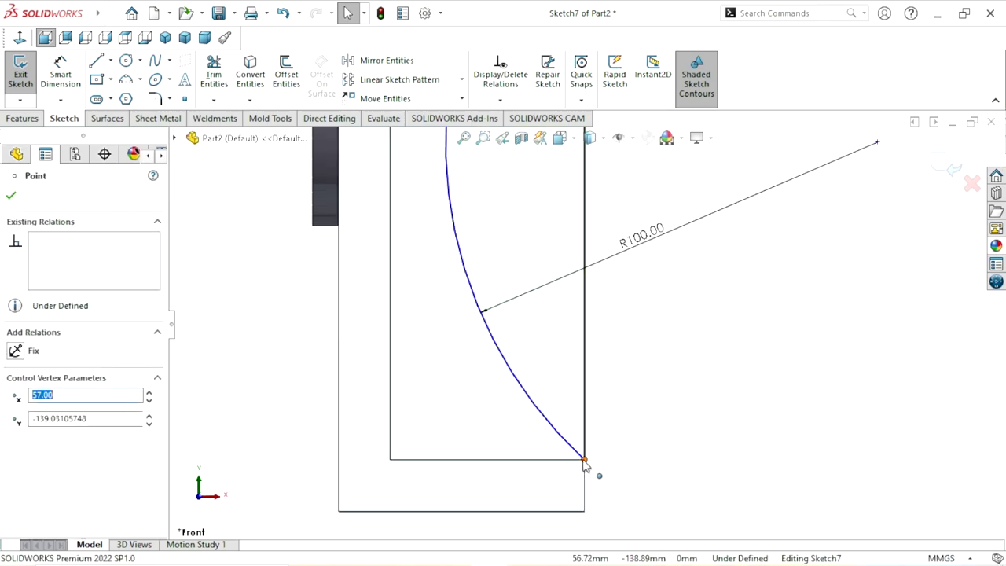
pyautogui.moveTo(586, 464); pyautogui.dragTo(585, 485)
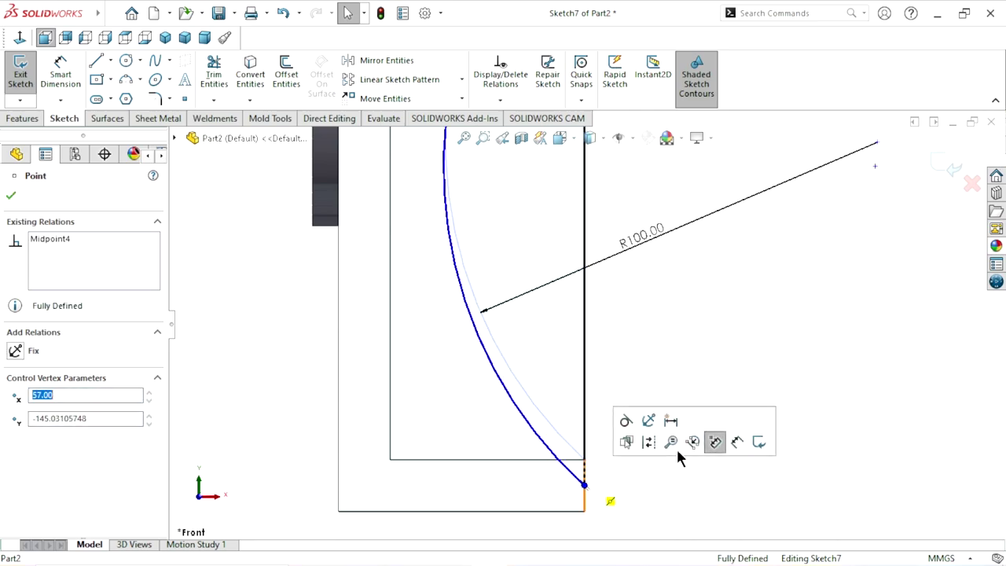
pyautogui.click(761, 353)
pyautogui.moveTo(791, 340)
pyautogui.mouseDown(button='middle')
pyautogui.moveTo(748, 341)
pyautogui.moveTo(863, 297)
pyautogui.mouseUp(button='middle')
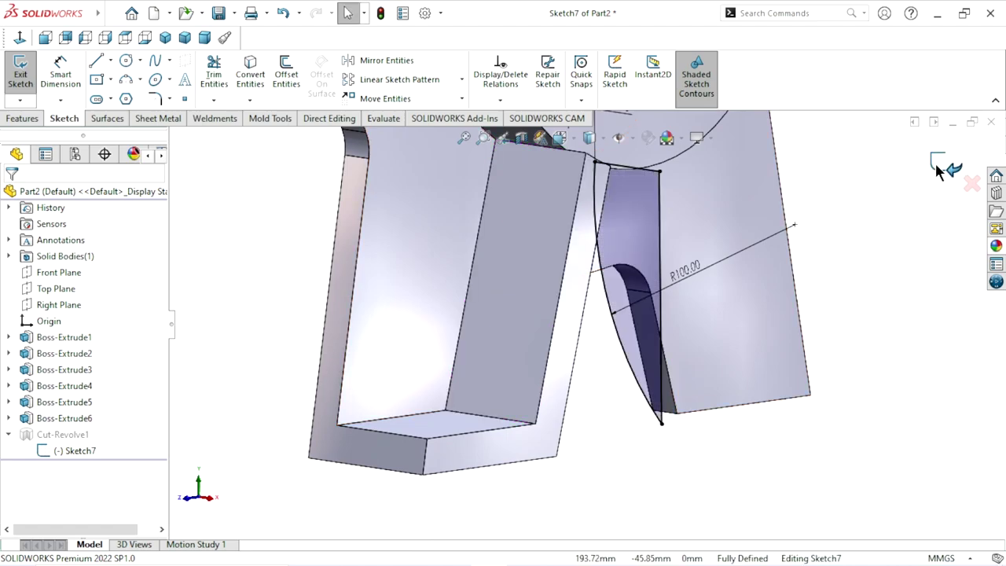
pyautogui.click(937, 167)
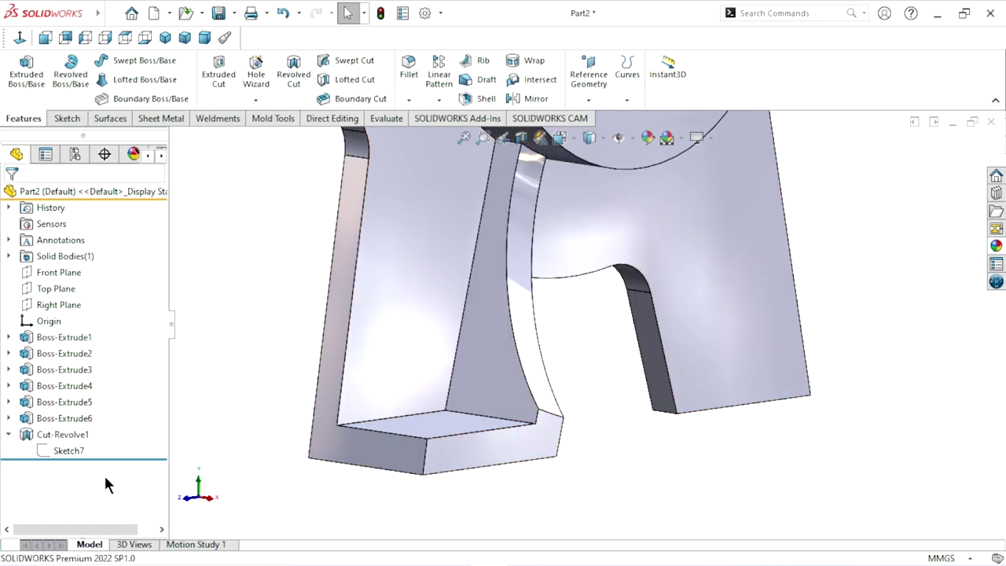
# Step: In Sketch7, delete the Midpoint relation and snap the arc end to the bottom corner
pyautogui.click(68, 450)
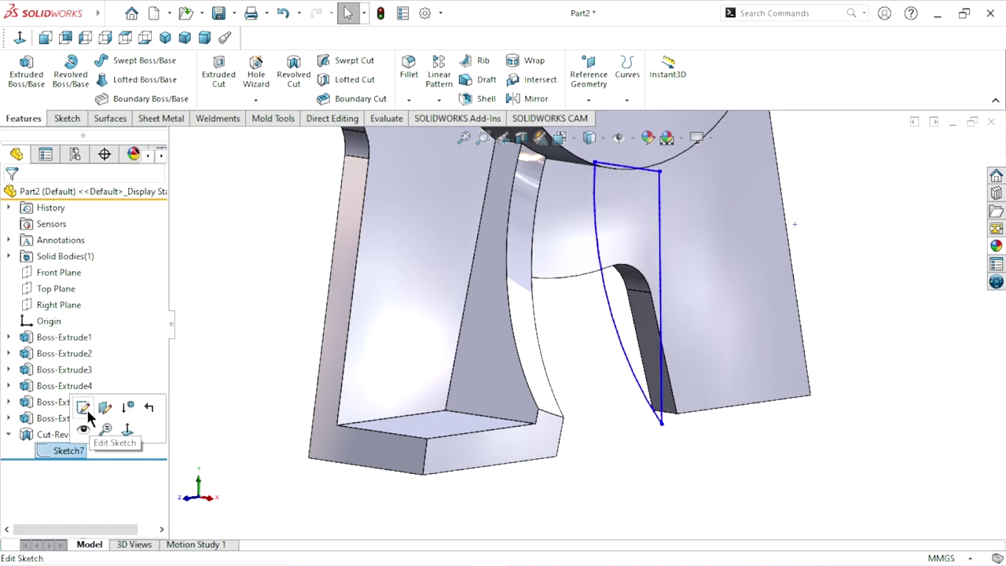
pyautogui.click(85, 408)
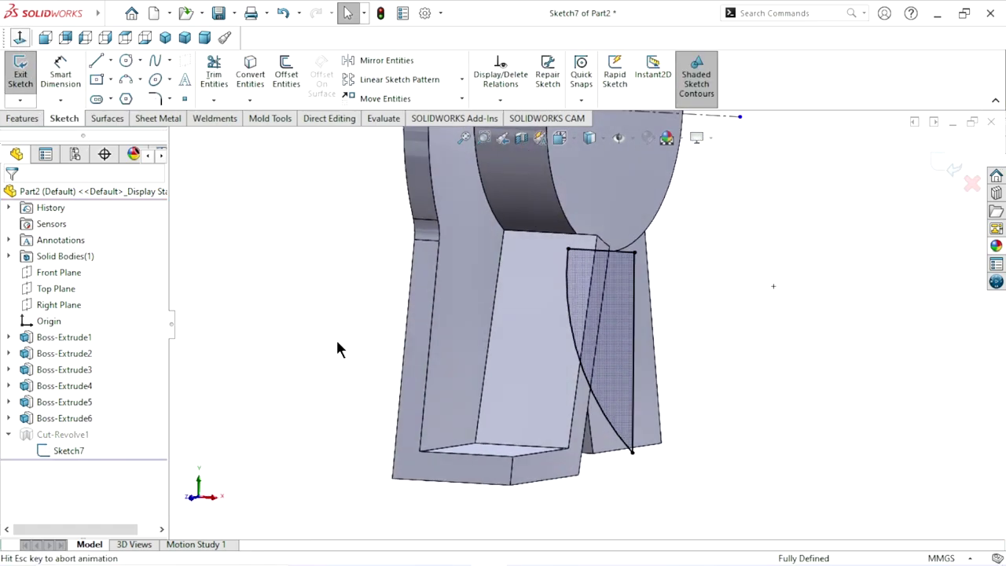
pyautogui.scroll(-2, 613, 505)
pyautogui.scroll(-2, 600, 508)
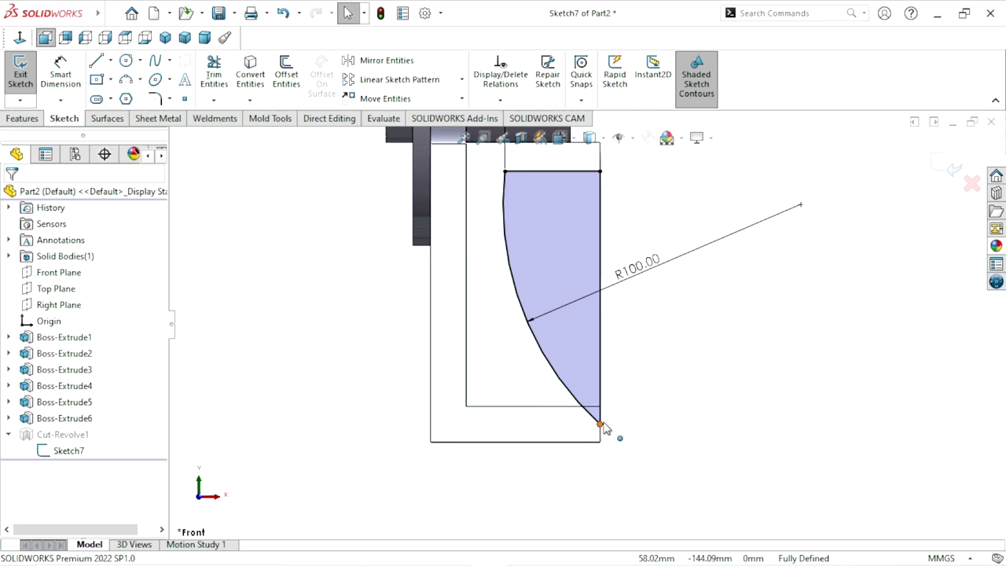
pyautogui.click(606, 415)
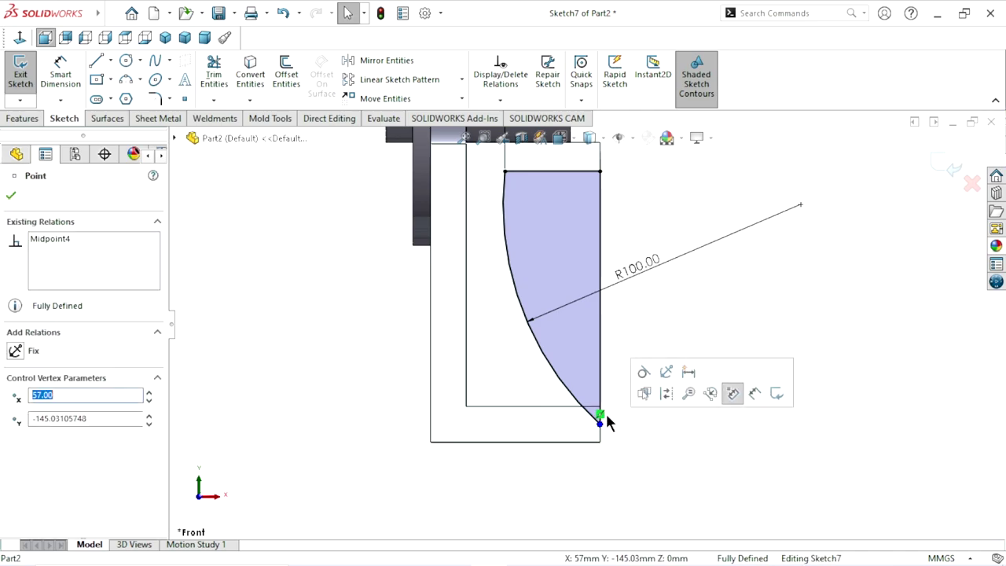
pyautogui.rightClick(602, 415)
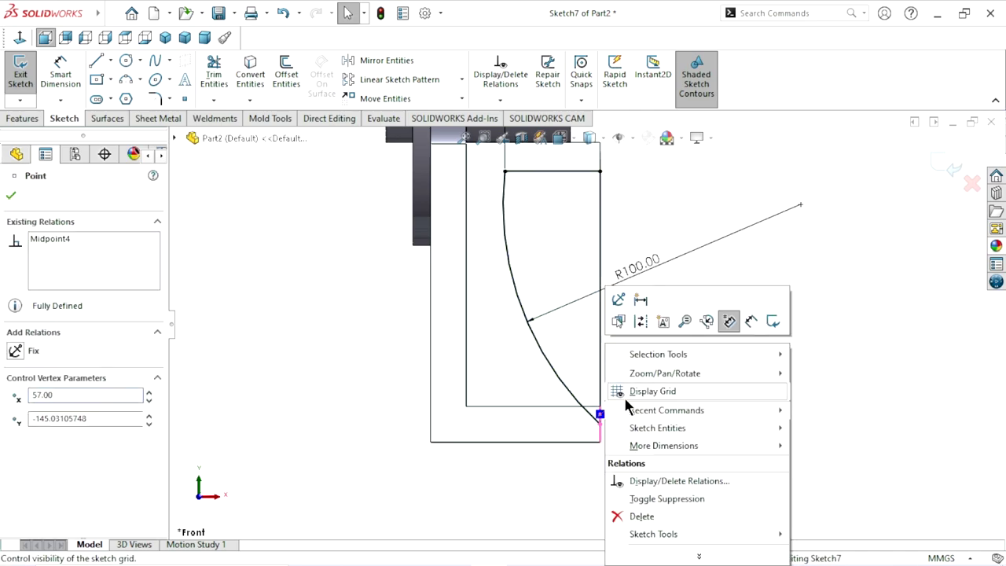
pyautogui.click(654, 515)
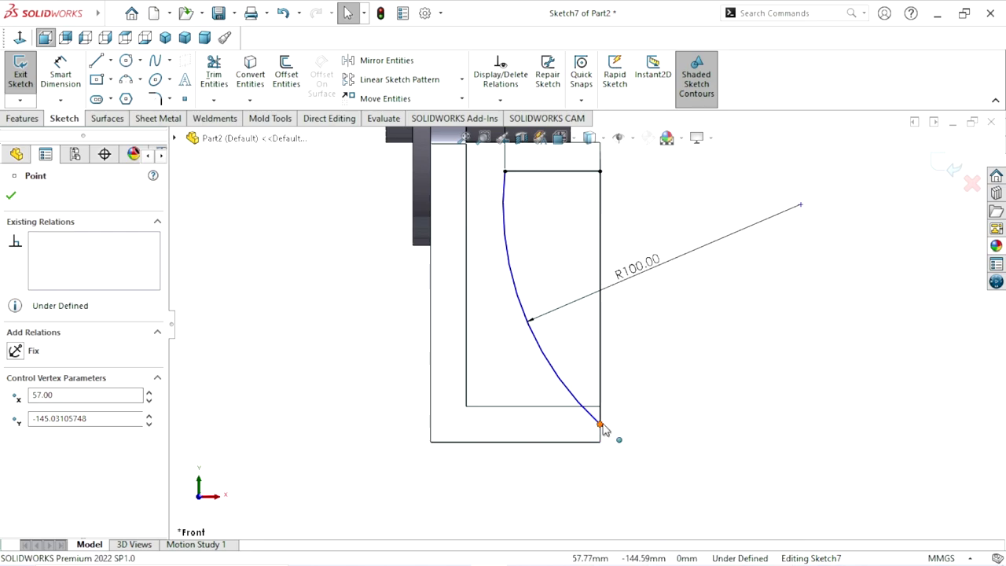
pyautogui.moveTo(604, 436); pyautogui.dragTo(601, 444)
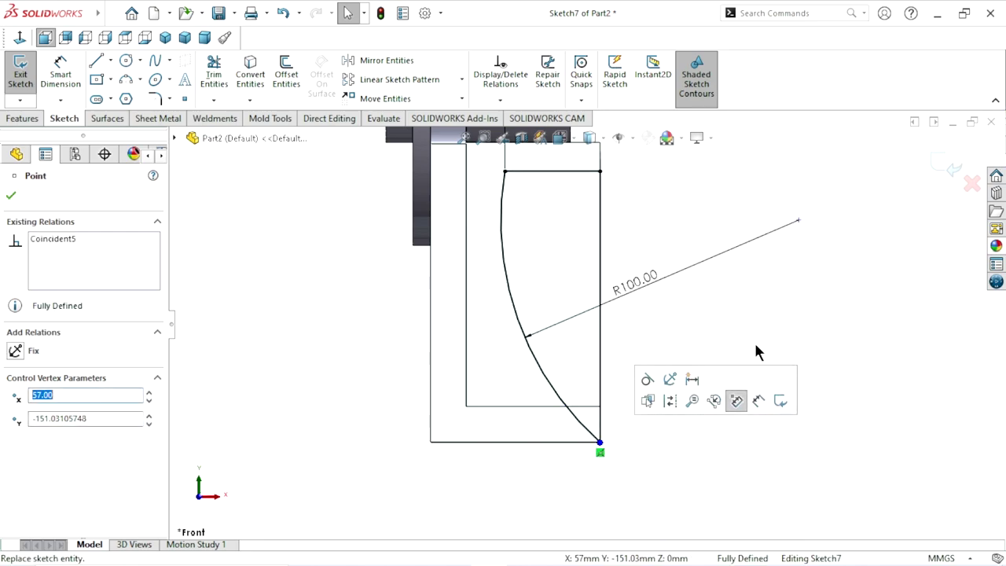
pyautogui.click(951, 168)
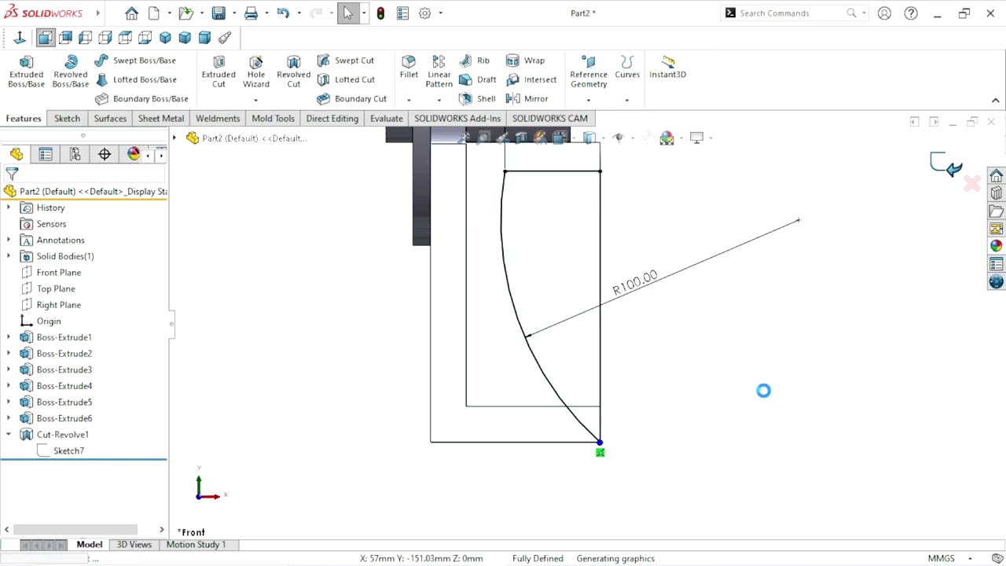
# Step: Orbit the rebuilt part to inspect Cut-Revolve1, then select Sketch7 again
pyautogui.moveTo(751, 378)
pyautogui.mouseDown(button='middle')
pyautogui.moveTo(690, 411)
pyautogui.moveTo(664, 407)
pyautogui.moveTo(653, 428)
pyautogui.moveTo(645, 449)
pyautogui.moveTo(694, 429)
pyautogui.moveTo(700, 439)
pyautogui.moveTo(681, 400)
pyautogui.moveTo(731, 443)
pyautogui.moveTo(707, 463)
pyautogui.mouseUp(button='middle')
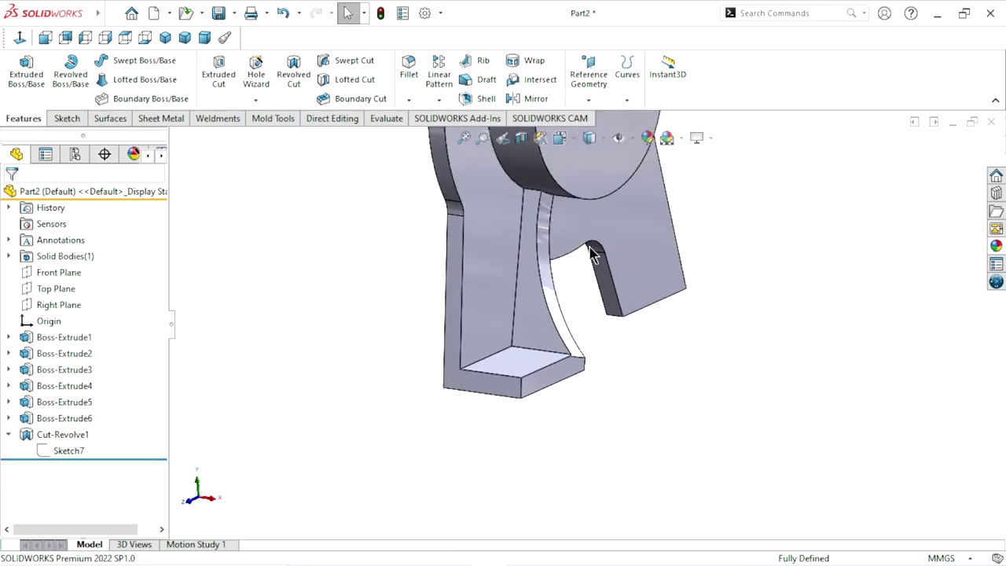
pyautogui.scroll(-2, 904, 331)
pyautogui.scroll(1, 733, 442)
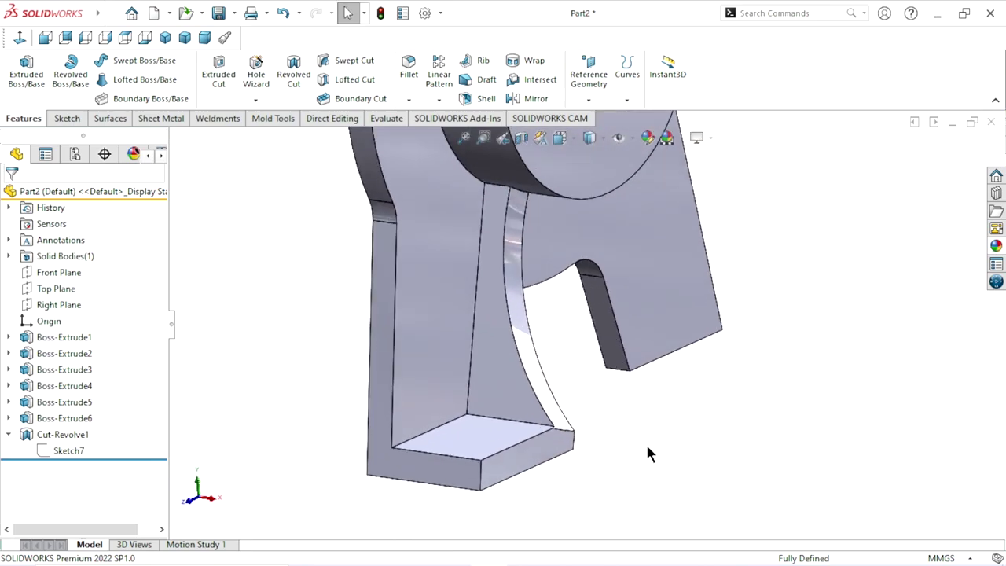
pyautogui.click(71, 452)
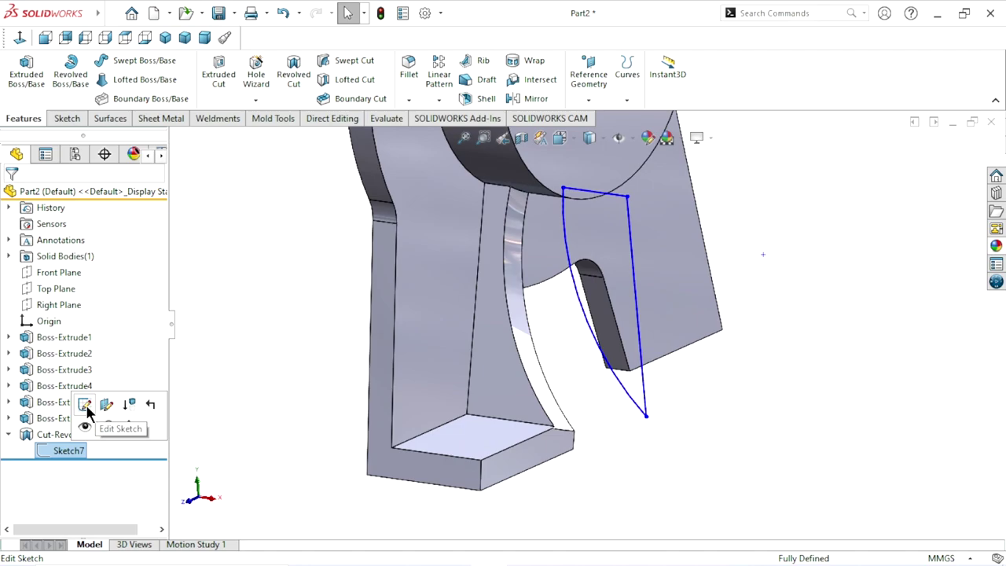
# Step: In Sketch7, change the arc radius from R100 to R150 (via 130) and the offset from 13 to 14 mm
pyautogui.click(83, 406)
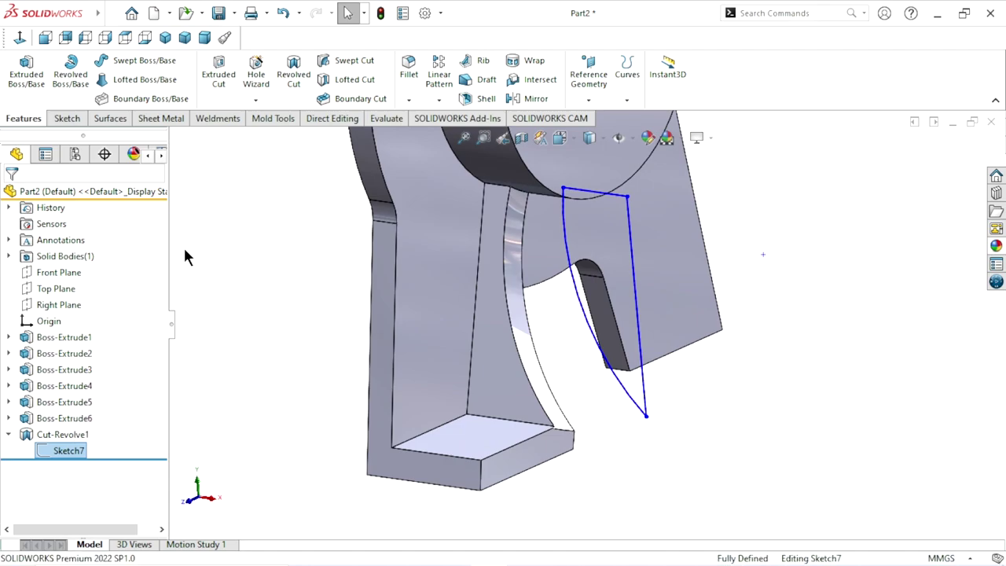
pyautogui.click(19, 37)
pyautogui.scroll(-3, 595, 376)
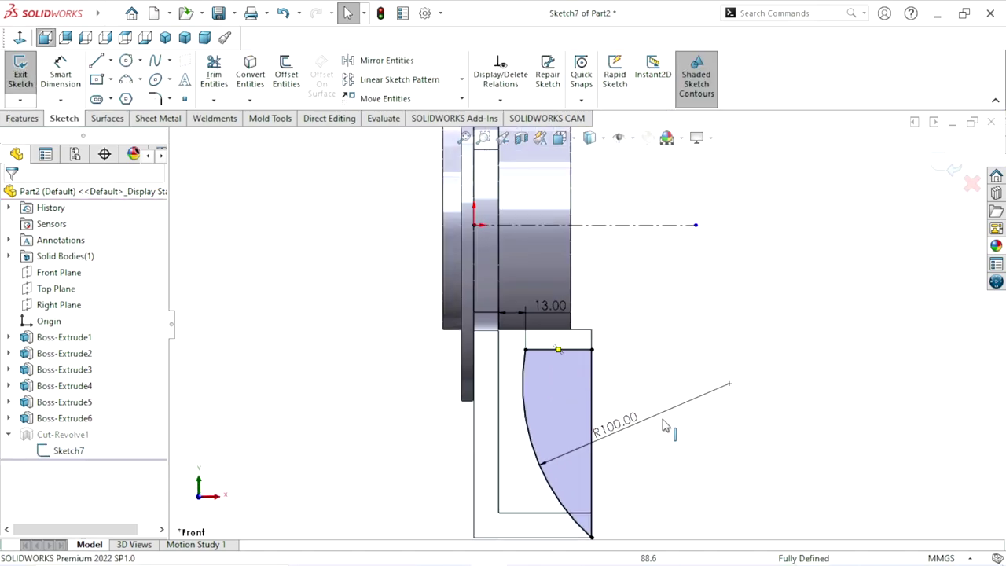
pyautogui.doubleClick(626, 423)
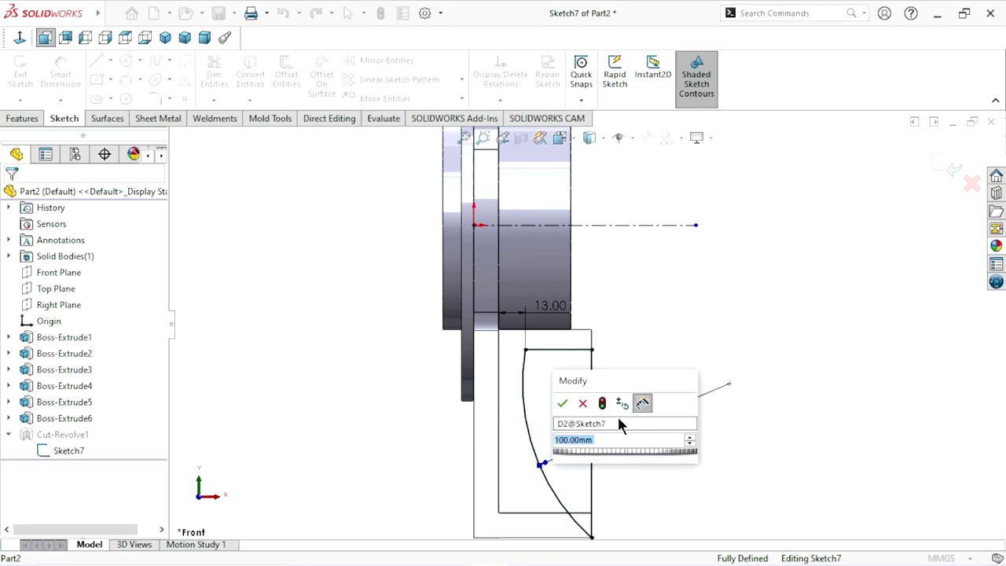
pyautogui.write('130')
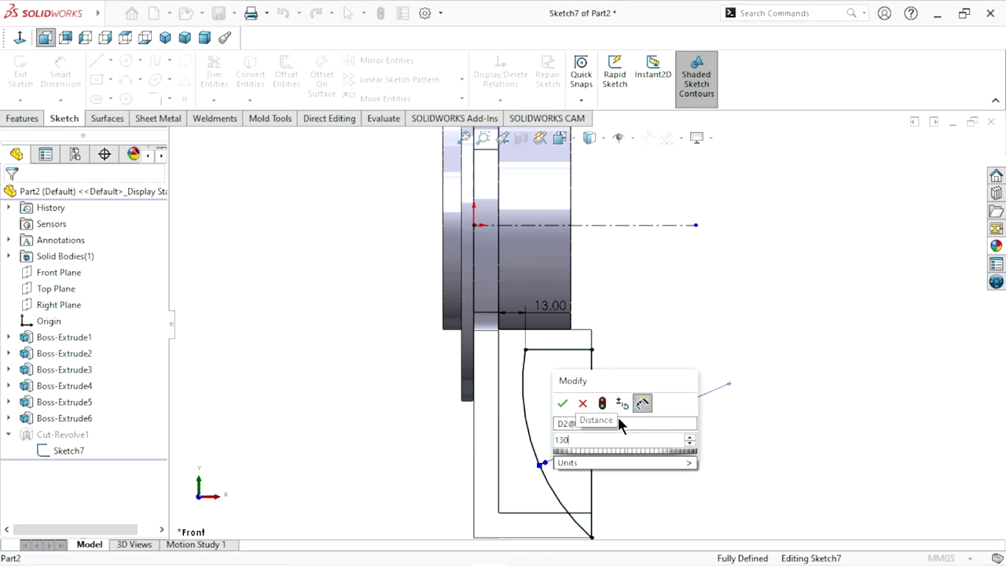
pyautogui.click(563, 403)
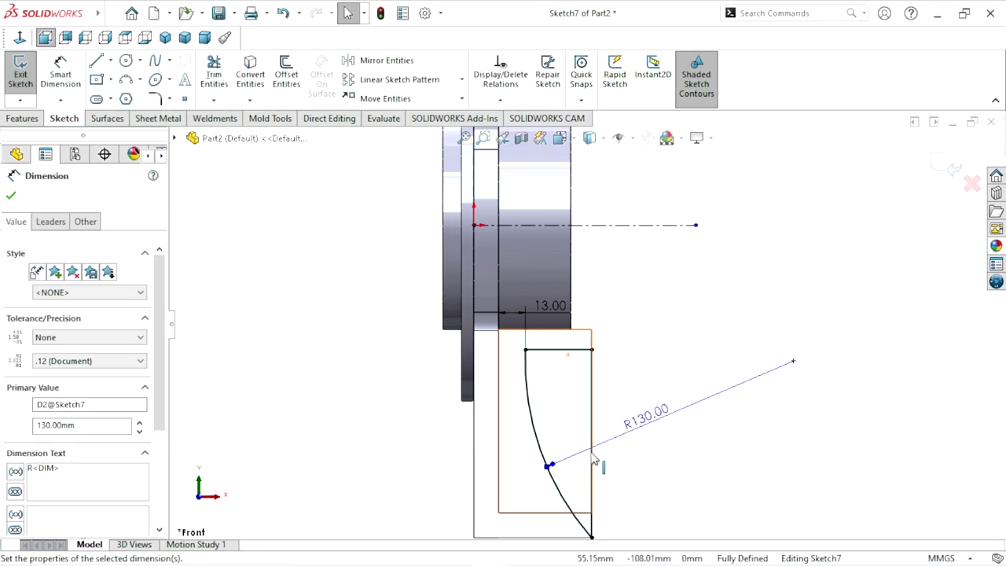
pyautogui.doubleClick(645, 416)
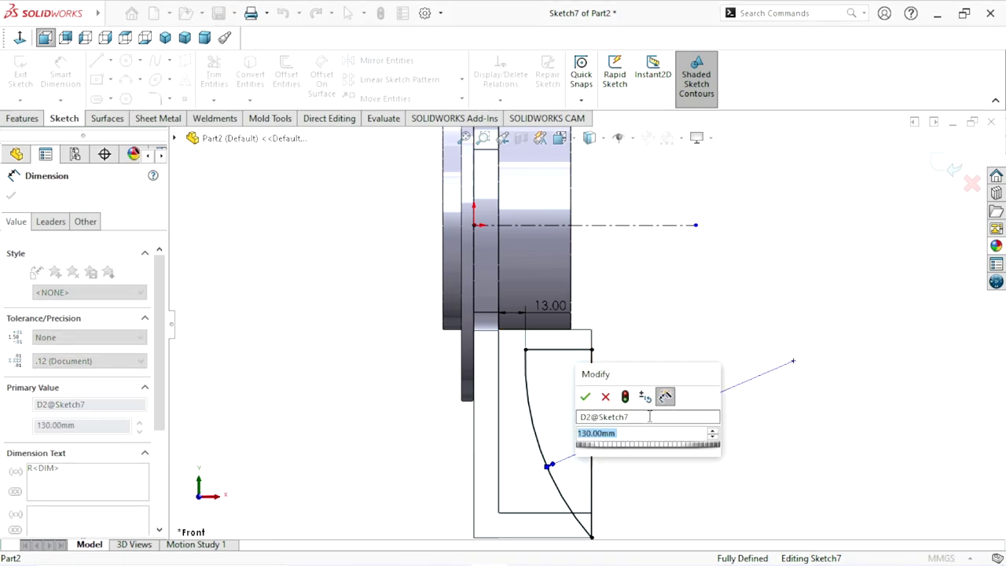
pyautogui.write('150')
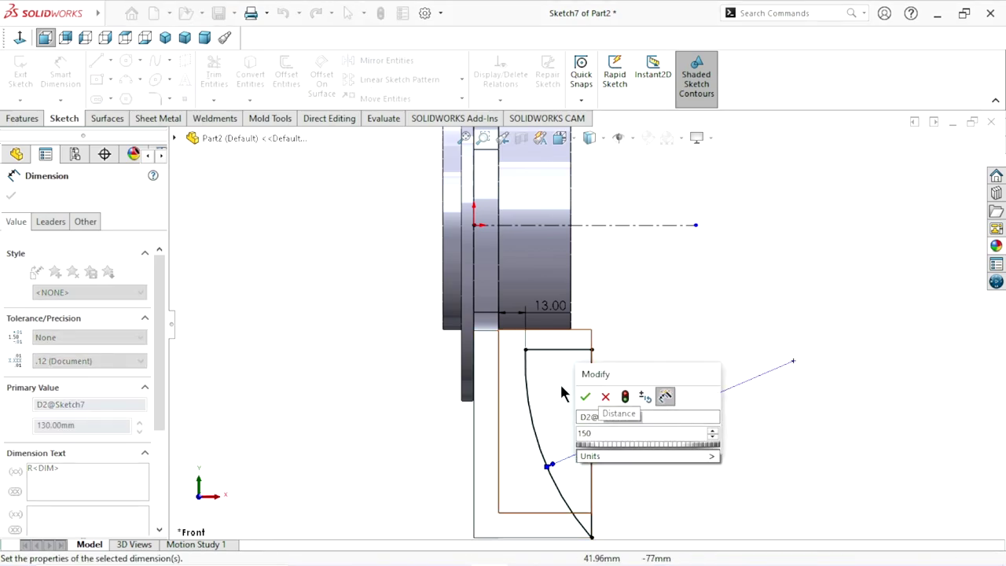
pyautogui.click(585, 397)
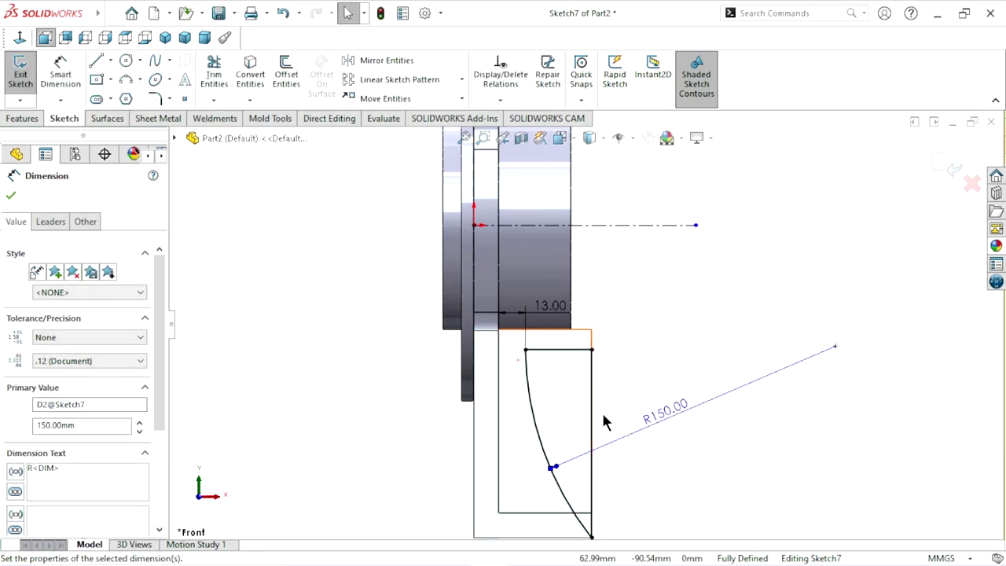
pyautogui.doubleClick(550, 307)
pyautogui.write('1')
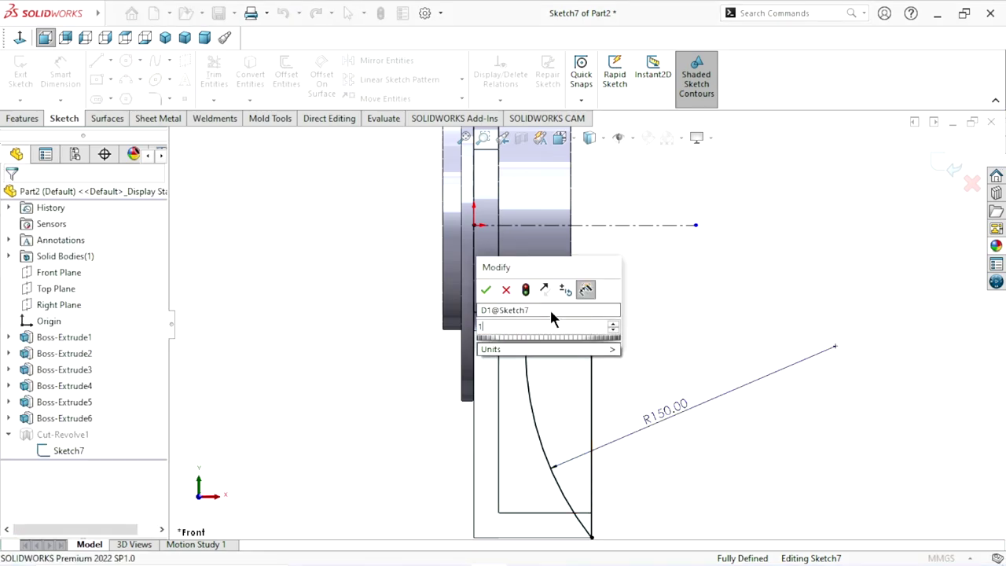
pyautogui.write('4')
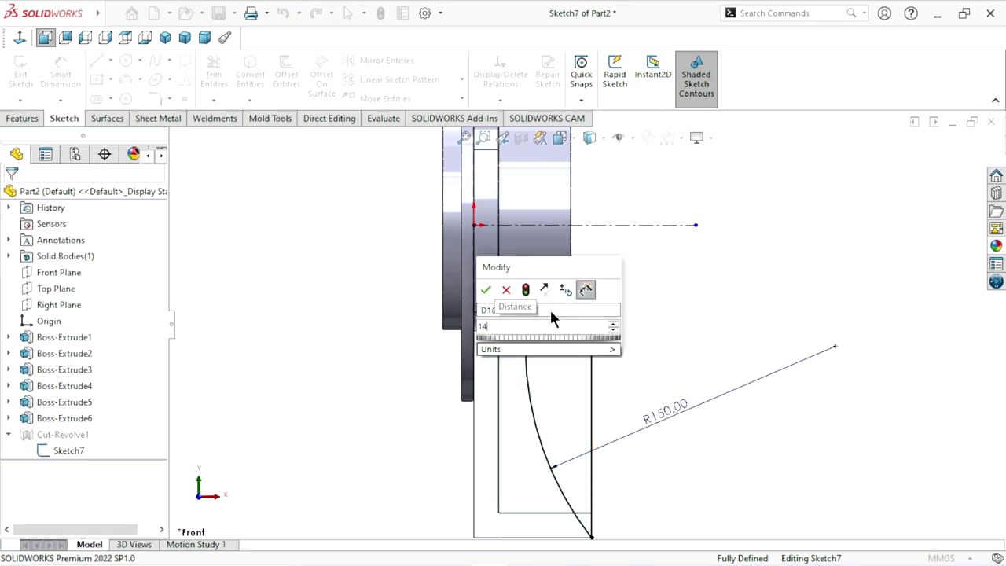
pyautogui.click(488, 290)
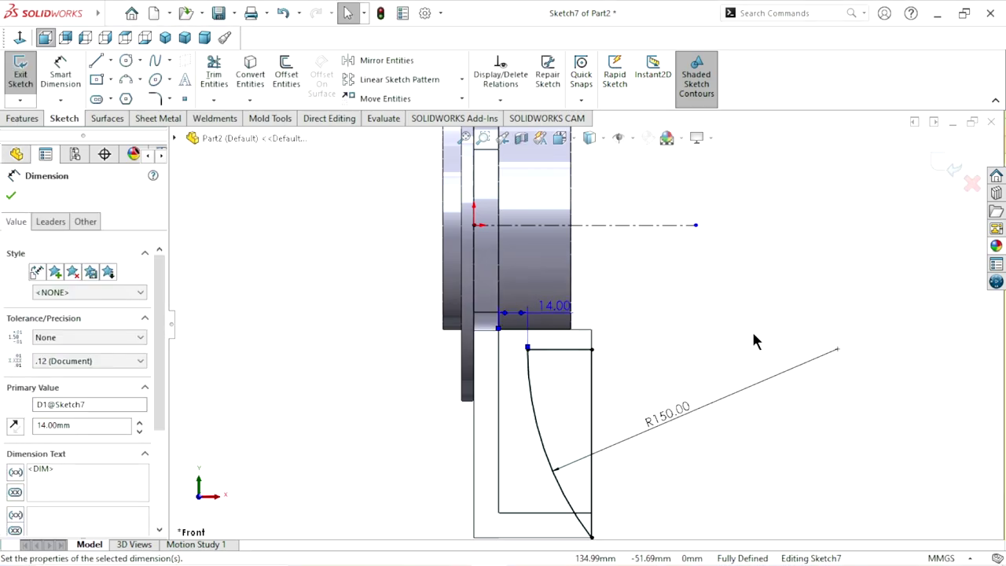
# Step: Exit Sketch7 and orbit to inspect the rebuilt cut at the boss and lower foot
pyautogui.click(946, 173)
pyautogui.moveTo(775, 331)
pyautogui.mouseDown(button='middle')
pyautogui.moveTo(744, 358)
pyautogui.moveTo(635, 398)
pyautogui.moveTo(663, 411)
pyautogui.moveTo(730, 404)
pyautogui.moveTo(602, 333)
pyautogui.moveTo(606, 382)
pyautogui.moveTo(680, 436)
pyautogui.moveTo(658, 474)
pyautogui.moveTo(630, 326)
pyautogui.mouseUp(button='middle')
pyautogui.scroll(3, 658, 475)
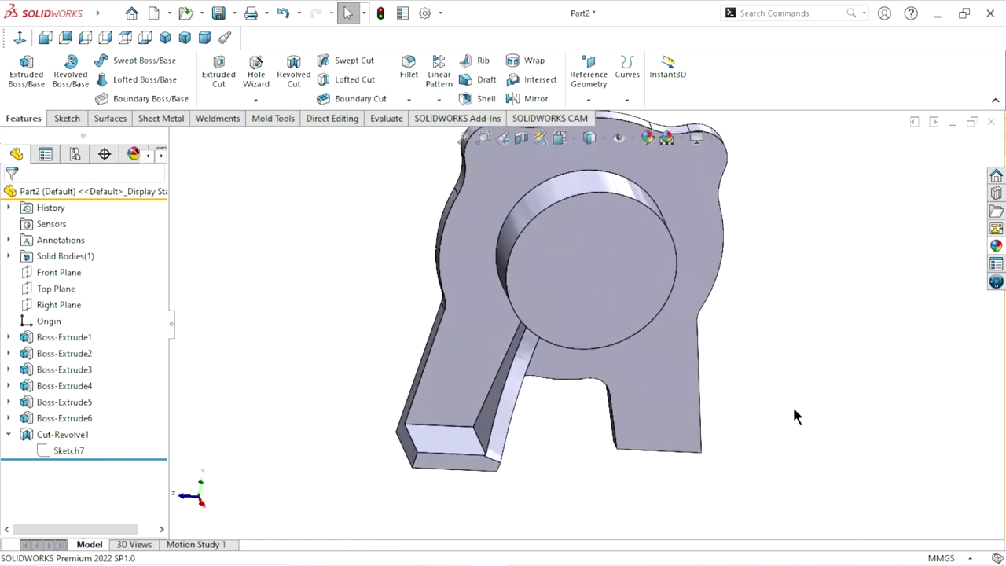
pyautogui.moveTo(794, 409)
pyautogui.mouseDown(button='middle')
pyautogui.moveTo(699, 294)
pyautogui.moveTo(836, 370)
pyautogui.moveTo(827, 346)
pyautogui.moveTo(746, 348)
pyautogui.moveTo(831, 385)
pyautogui.moveTo(823, 428)
pyautogui.moveTo(595, 481)
pyautogui.mouseUp(button='middle')
pyautogui.scroll(3, 603, 411)
pyautogui.scroll(-5, 566, 338)
pyautogui.moveTo(566, 337)
pyautogui.mouseDown(button='middle')
pyautogui.moveTo(577, 399)
pyautogui.moveTo(621, 364)
pyautogui.mouseUp(button='middle')
# Step: Reopen Sketch7 and view it face-on
pyautogui.click(54, 454)
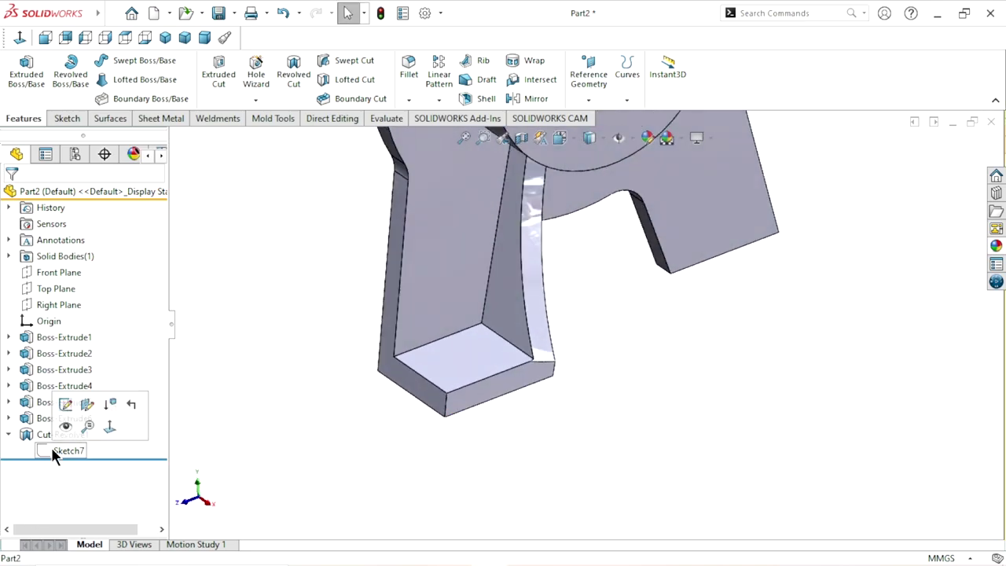
pyautogui.click(69, 407)
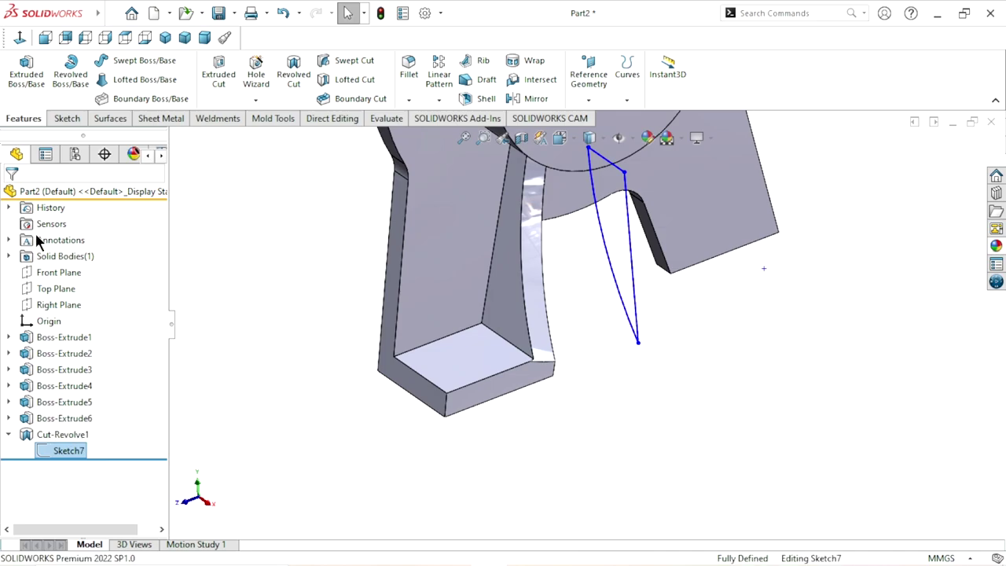
pyautogui.click(45, 37)
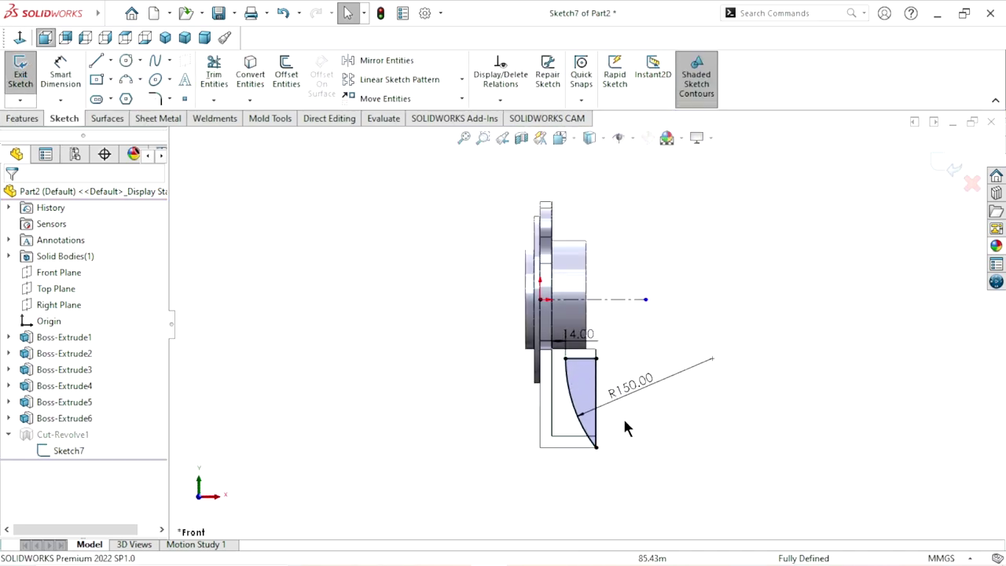
pyautogui.scroll(-3, 625, 427)
pyautogui.scroll(-3, 597, 445)
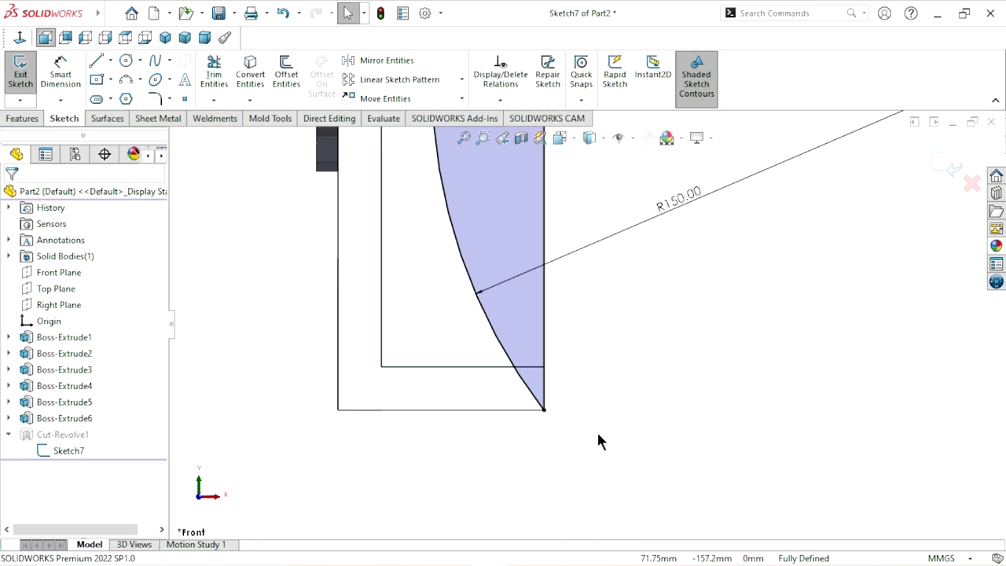
# Step: Delete the arc end's Coincident5 relation and slide it up the vertical edge
pyautogui.click(544, 411)
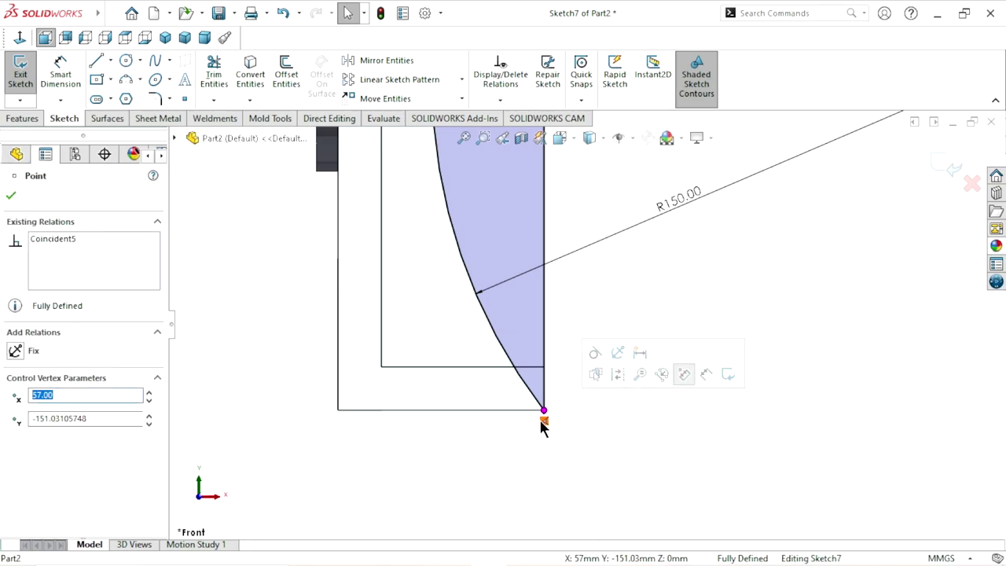
pyautogui.rightClick(542, 425)
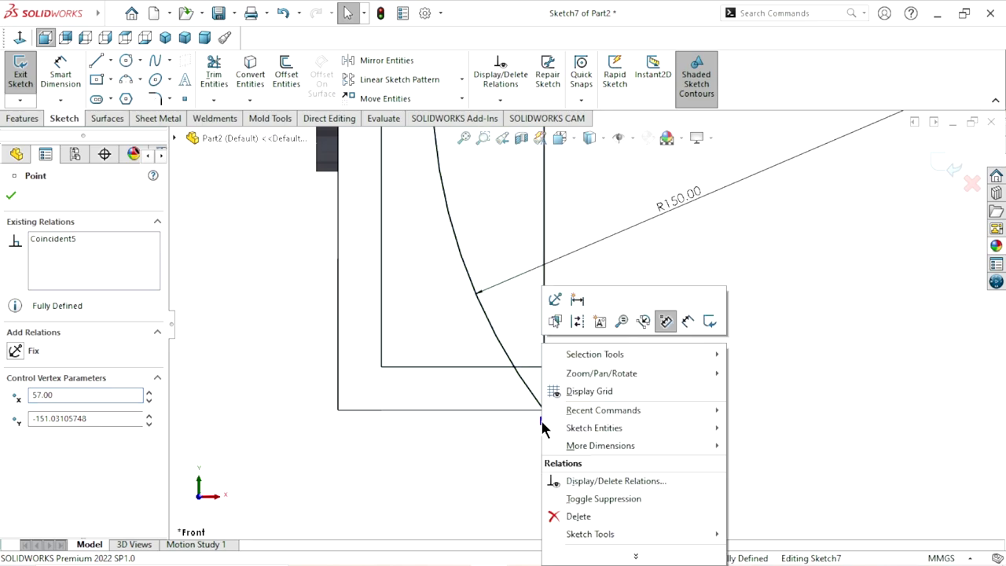
pyautogui.click(578, 520)
pyautogui.scroll(-2, 542, 413)
pyautogui.scroll(-2, 562, 406)
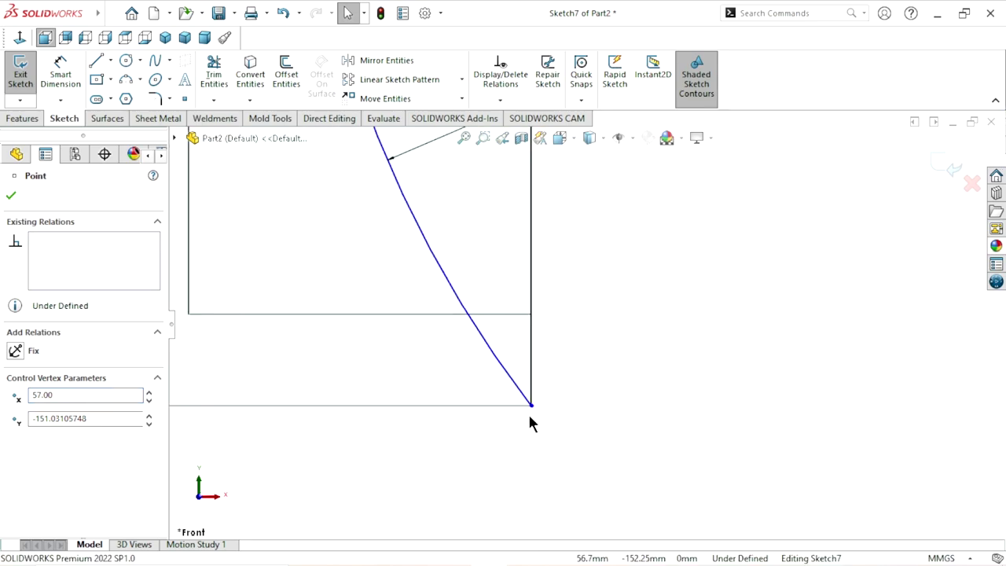
pyautogui.scroll(-1, 533, 407)
pyautogui.scroll(-1, 537, 397)
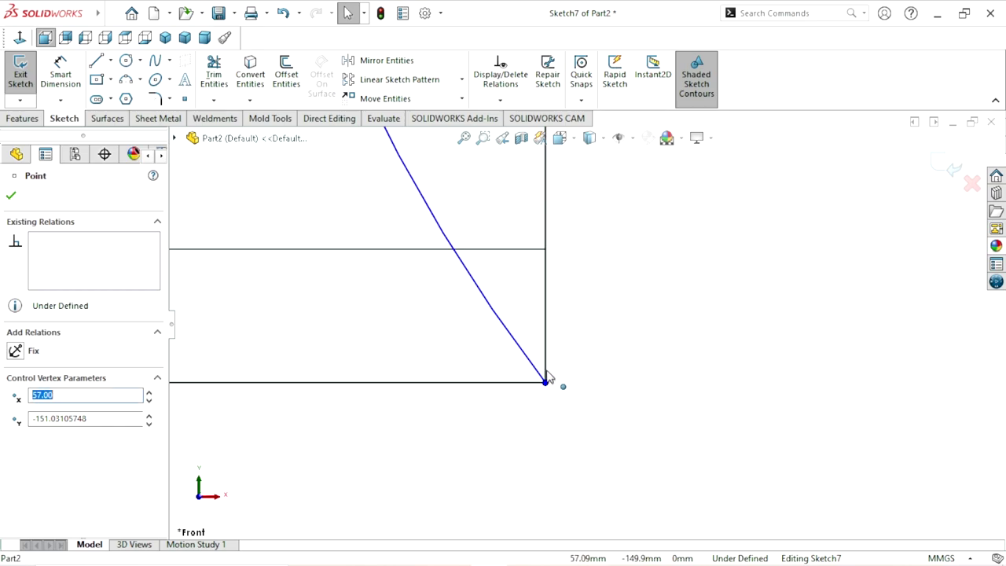
pyautogui.moveTo(546, 379); pyautogui.dragTo(547, 369)
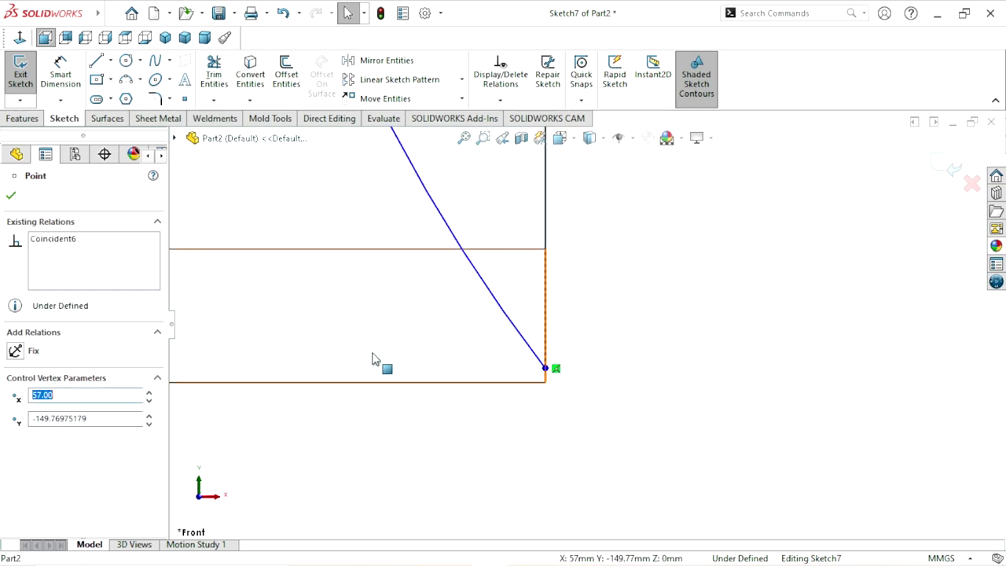
# Step: Dimension the arc end 1 mm above the bottom corner and exit the sketch
pyautogui.click(77, 85)
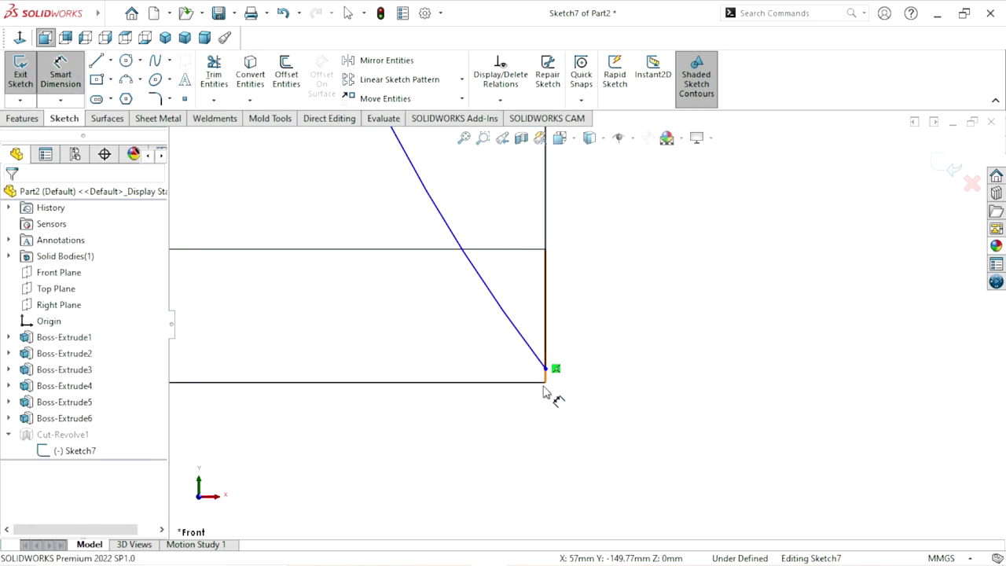
pyautogui.click(545, 383)
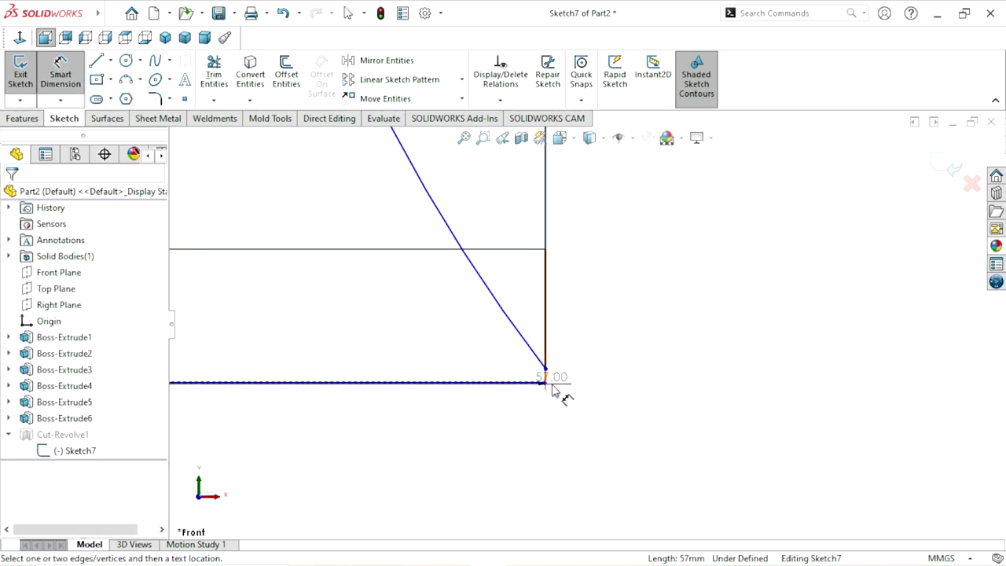
pyautogui.press('Escape')
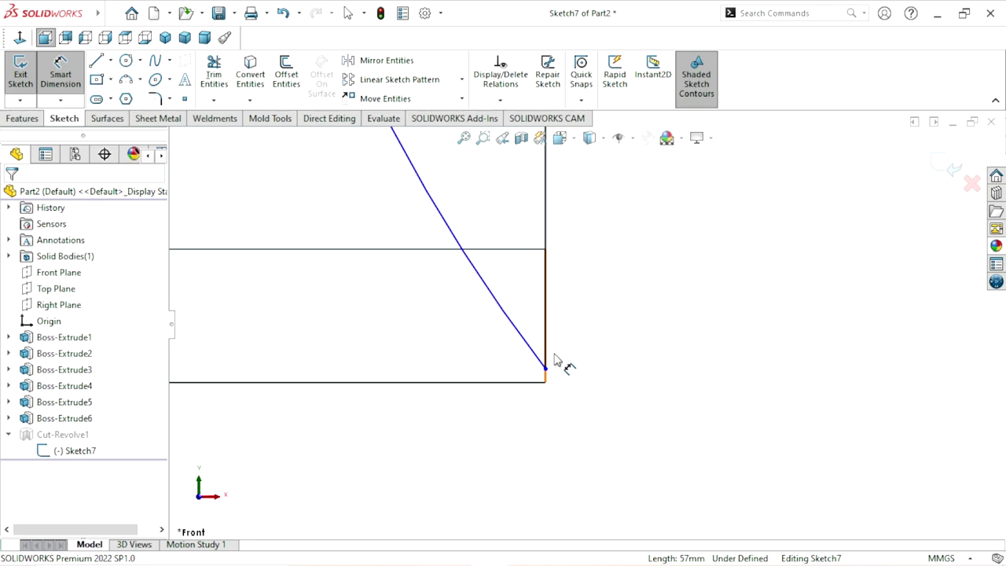
pyautogui.scroll(-2, 555, 360)
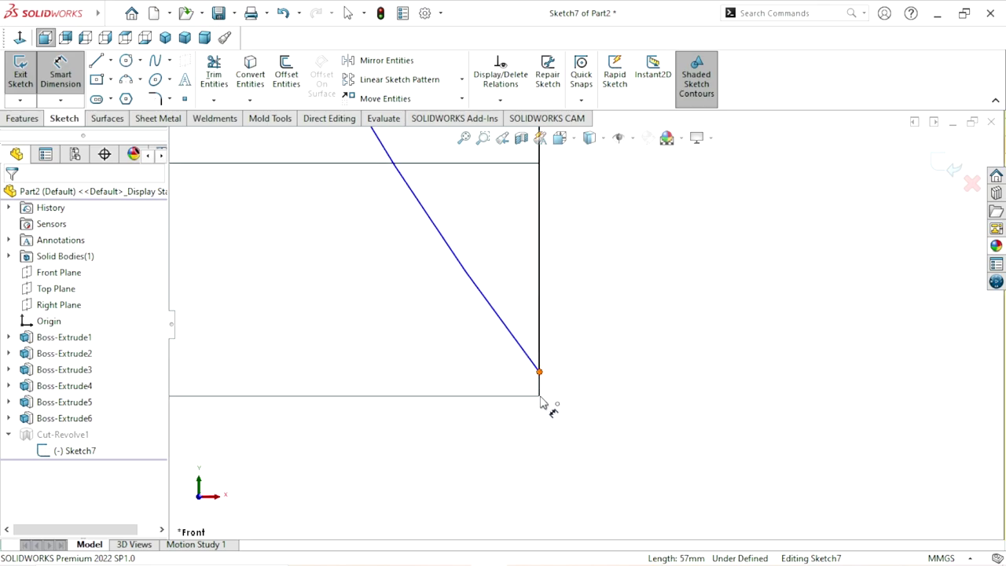
pyautogui.click(541, 399)
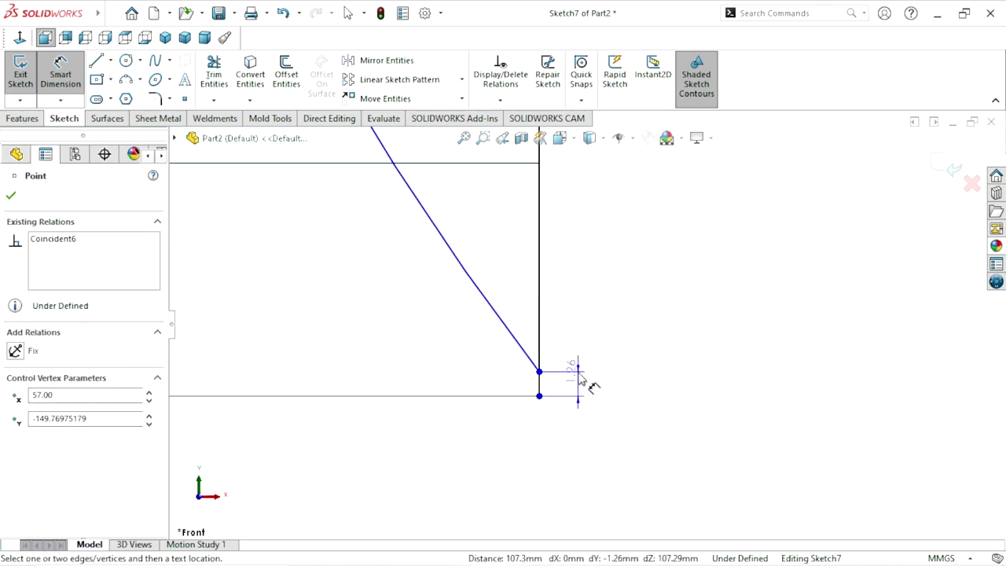
pyautogui.click(580, 417)
pyautogui.write('1')
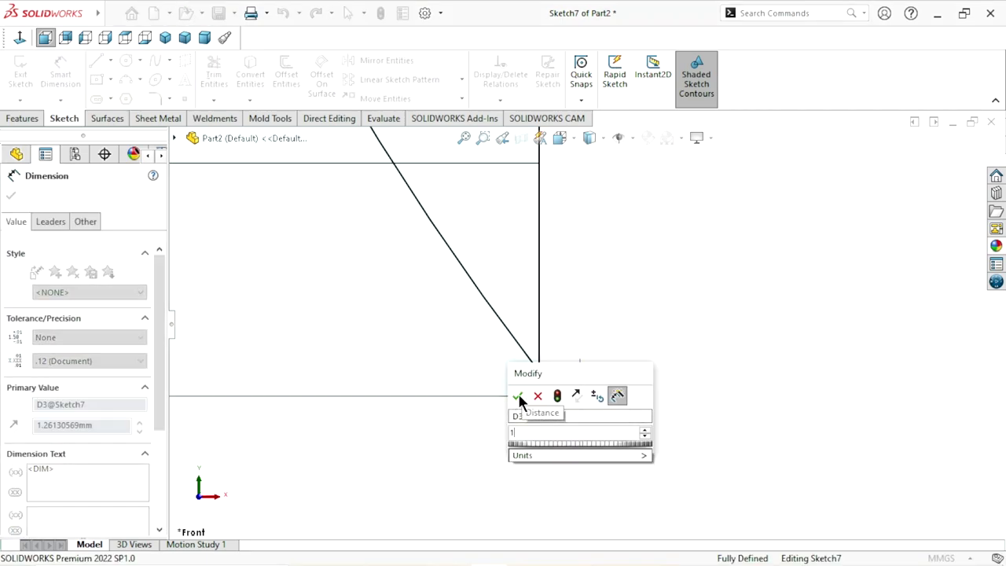
pyautogui.click(517, 396)
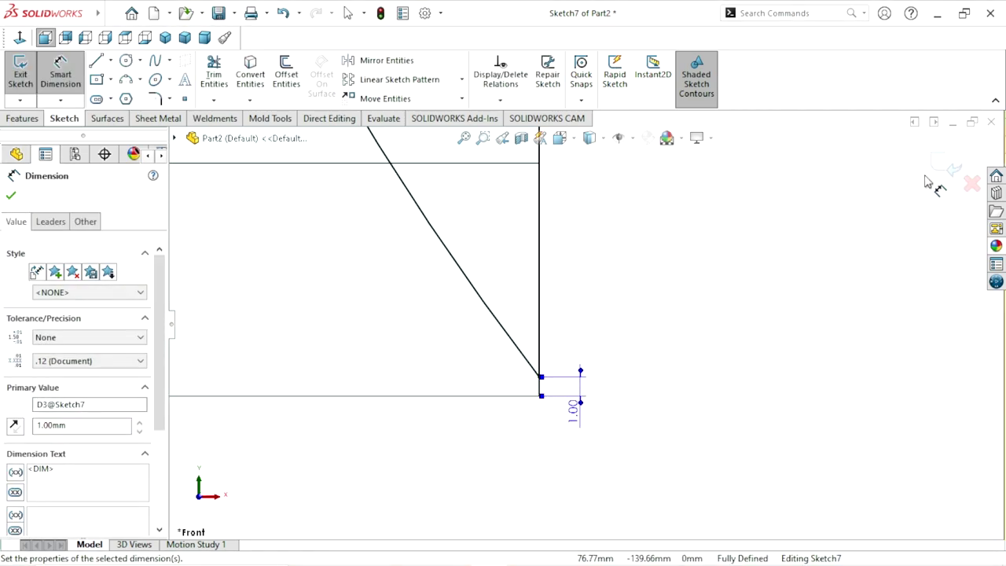
pyautogui.click(951, 171)
# Step: Orbit and zoom around the bracket to inspect the rebuilt curved cut on the leg
pyautogui.scroll(-3, 692, 386)
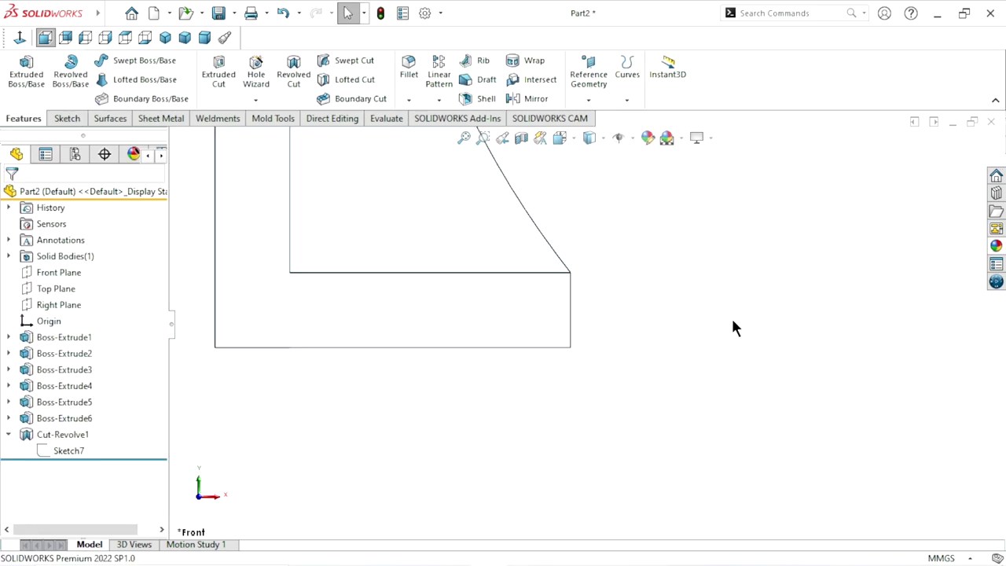
pyautogui.moveTo(732, 322); pyautogui.dragTo(702, 326, button='middle')
pyautogui.scroll(3, 702, 326)
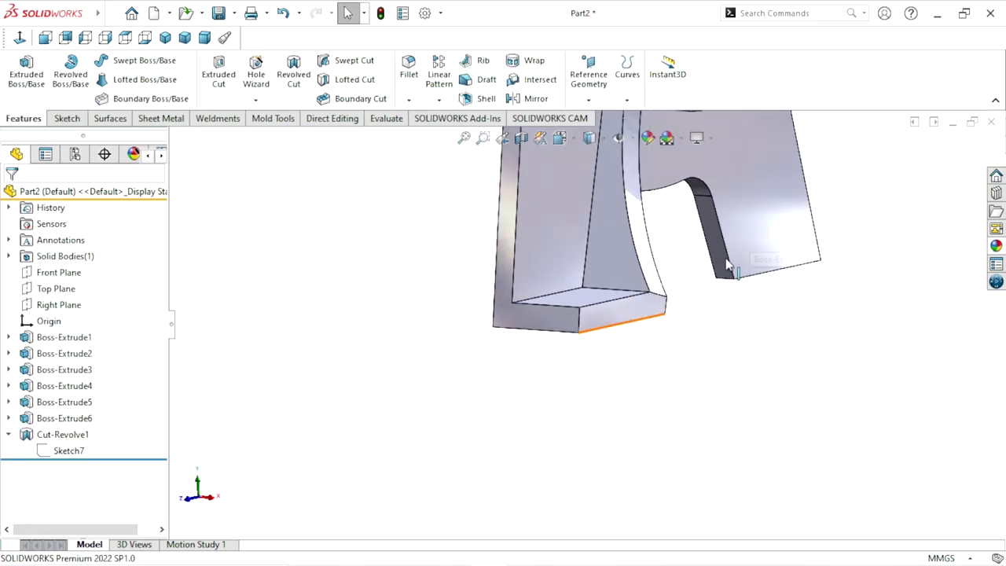
pyautogui.moveTo(686, 224); pyautogui.dragTo(742, 361, button='middle')
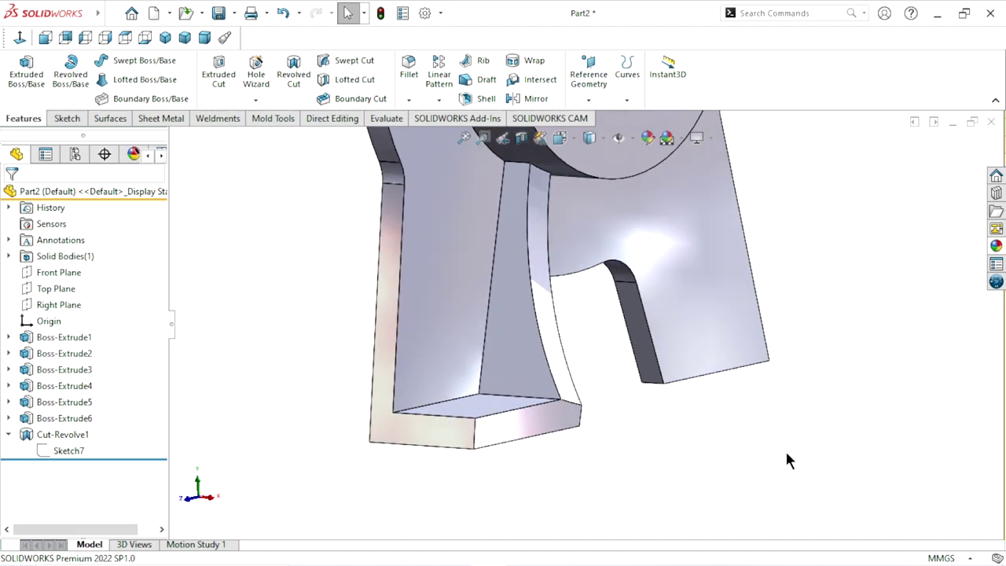
pyautogui.scroll(3, 741, 422)
pyautogui.moveTo(741, 422)
pyautogui.mouseDown(button='middle')
pyautogui.moveTo(626, 381)
pyautogui.moveTo(679, 468)
pyautogui.mouseUp(button='middle')
pyautogui.scroll(3, 597, 227)
pyautogui.scroll(-2, 626, 378)
pyautogui.moveTo(627, 379)
pyautogui.mouseDown(button='middle')
pyautogui.moveTo(670, 369)
pyautogui.moveTo(703, 290)
pyautogui.moveTo(674, 340)
pyautogui.moveTo(580, 318)
pyautogui.moveTo(635, 370)
pyautogui.mouseUp(button='middle')
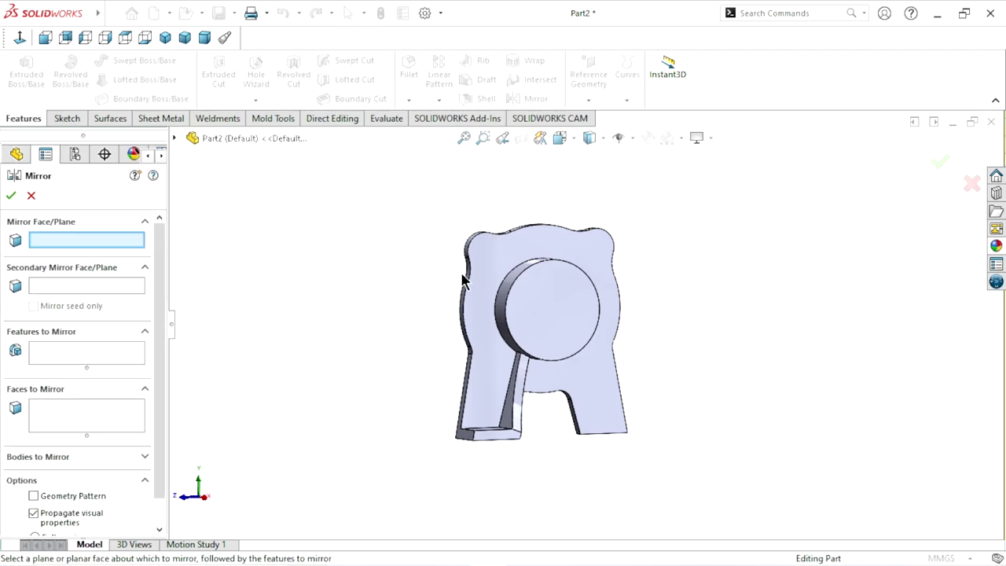
# Step: Create Mirror1 about Front Plane with Boss-Extrude5, Boss-Extrude6 and Cut-Revolve1 as the mirrored features
pyautogui.click(175, 137)
pyautogui.click(229, 222)
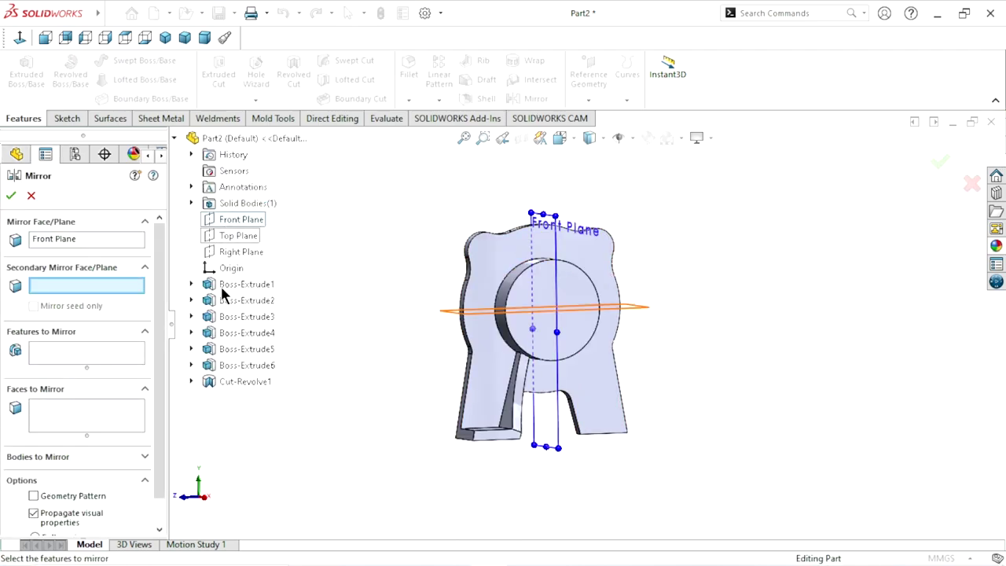
pyautogui.click(48, 358)
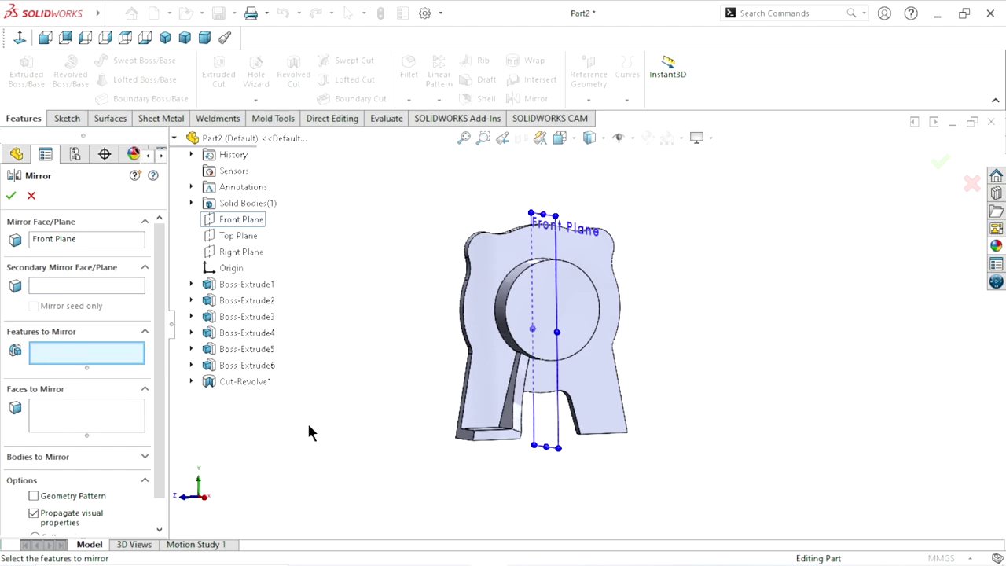
pyautogui.click(253, 350)
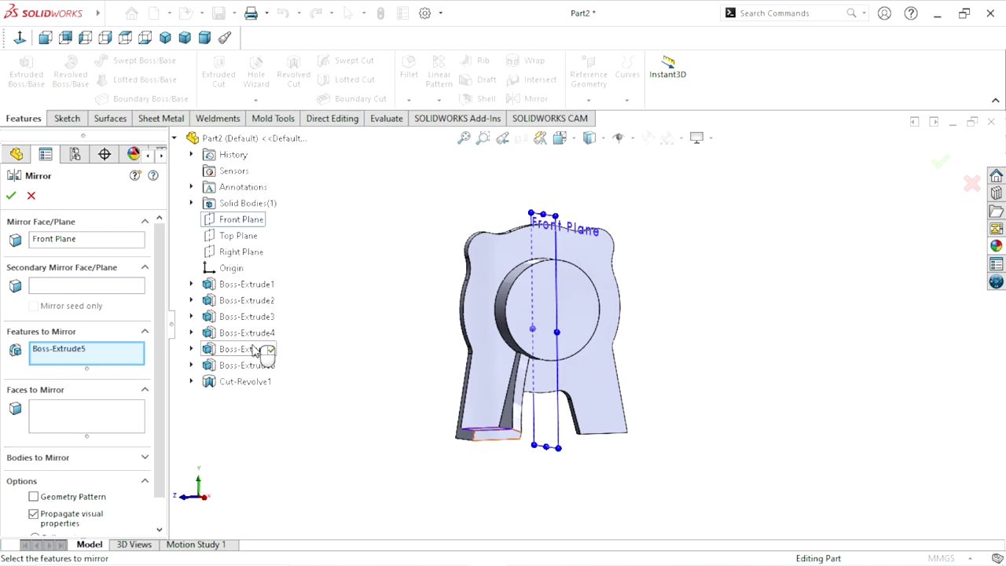
pyautogui.click(246, 366)
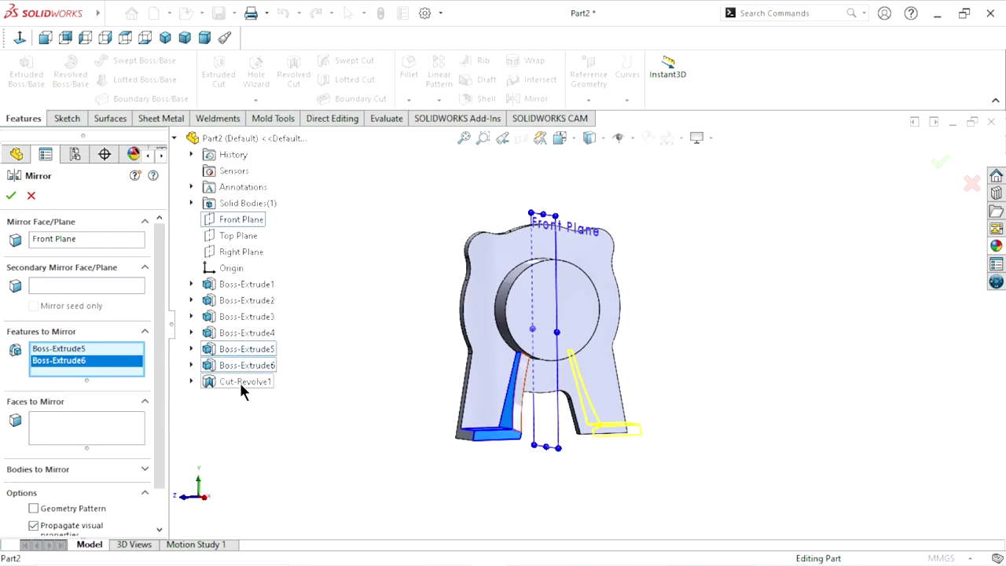
pyautogui.click(240, 382)
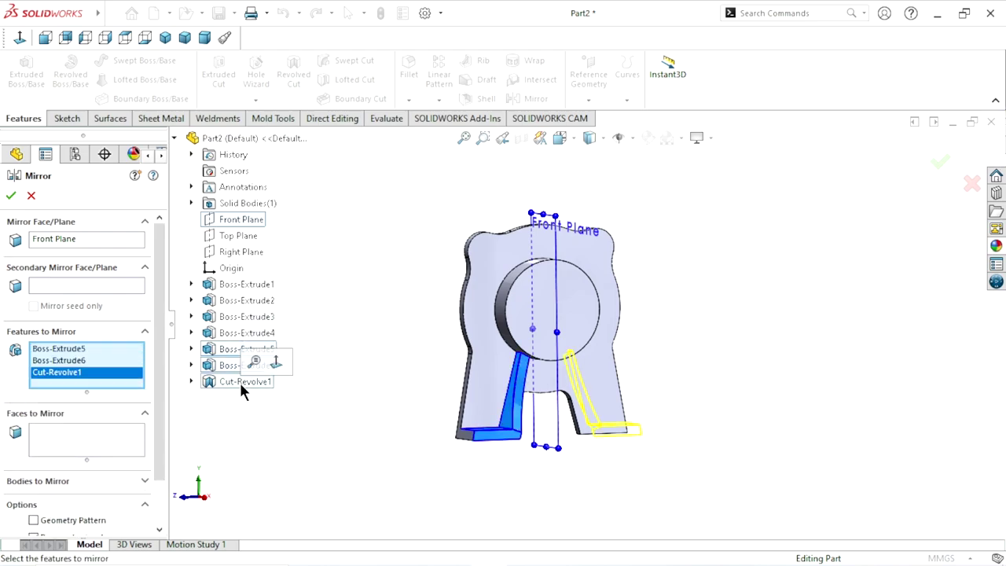
pyautogui.click(10, 196)
# Step: Orbit to a side angle and select the circular front face of Boss-Extrude2
pyautogui.moveTo(631, 393); pyautogui.dragTo(570, 364, button='middle')
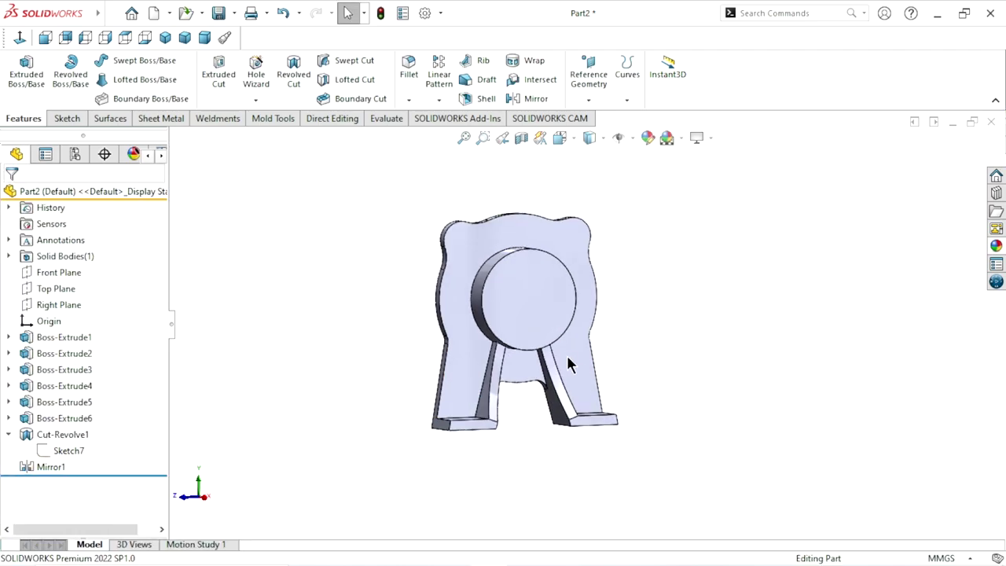
pyautogui.scroll(-3, 569, 365)
pyautogui.moveTo(631, 379)
pyautogui.mouseDown(button='middle')
pyautogui.moveTo(688, 426)
pyautogui.moveTo(682, 320)
pyautogui.moveTo(766, 321)
pyautogui.moveTo(743, 349)
pyautogui.moveTo(692, 356)
pyautogui.mouseUp(button='middle')
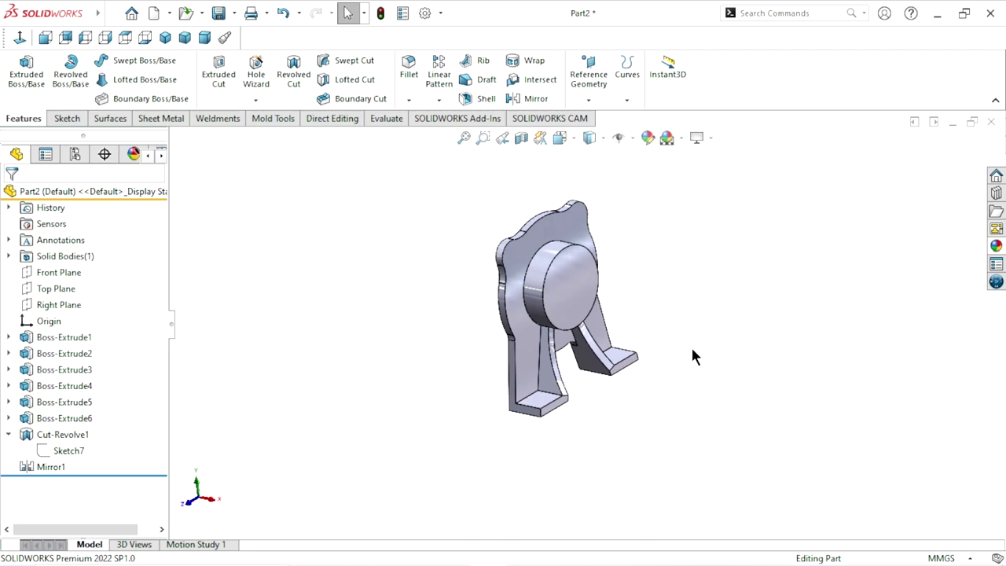
pyautogui.click(576, 294)
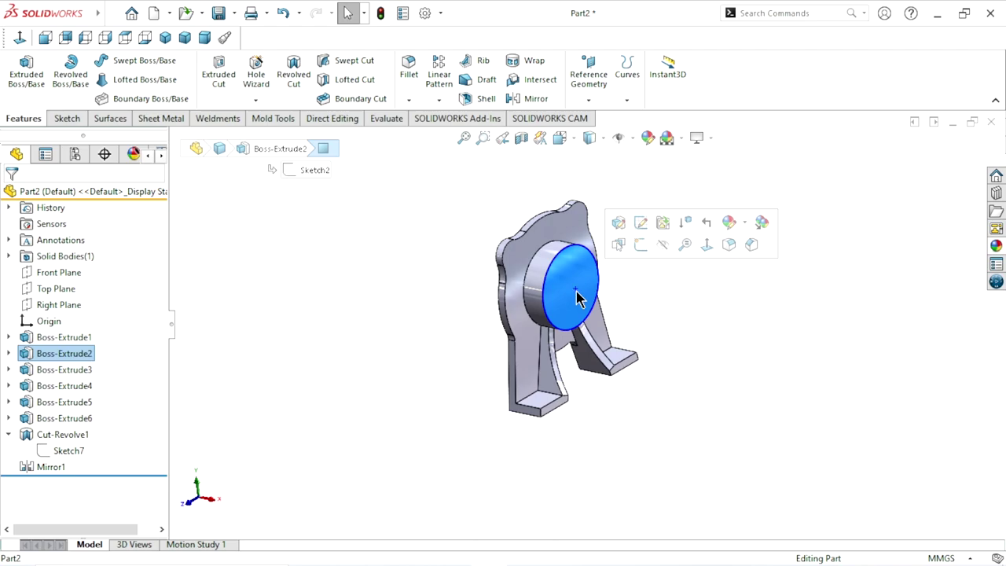
# Step: Start a sketch on the boss face, view it normal, and draw a circle centred on the origin
pyautogui.click(639, 243)
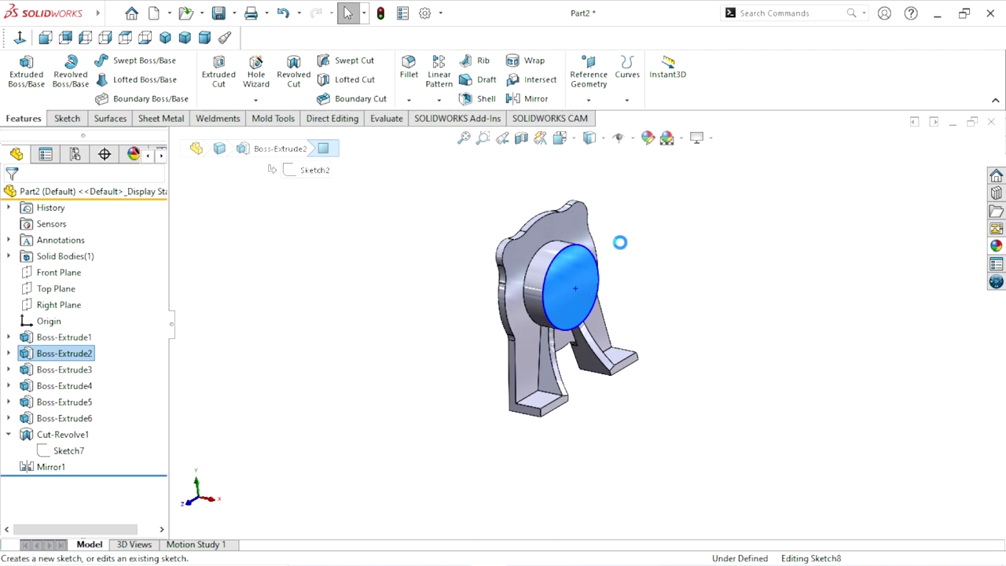
pyautogui.click(19, 40)
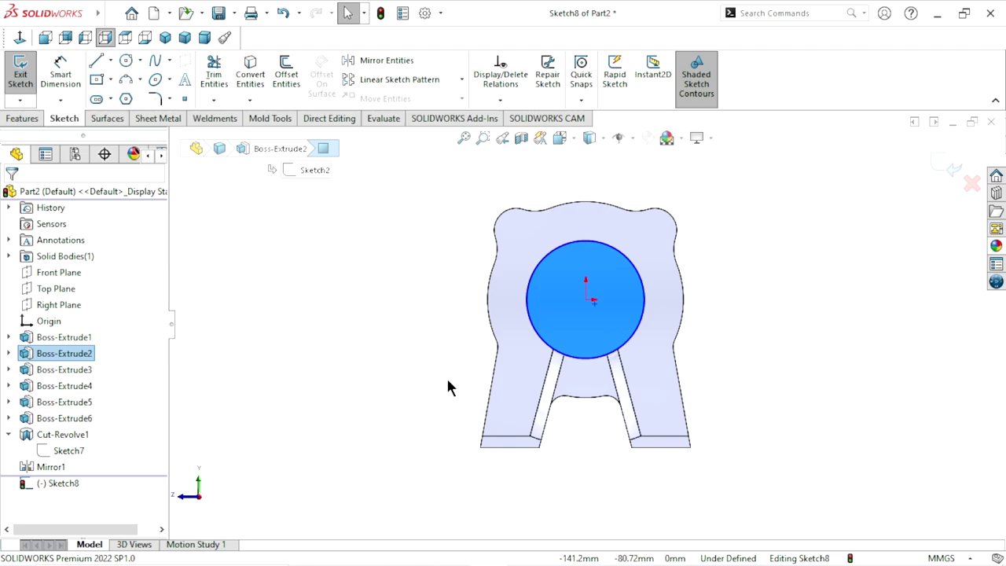
pyautogui.click(131, 61)
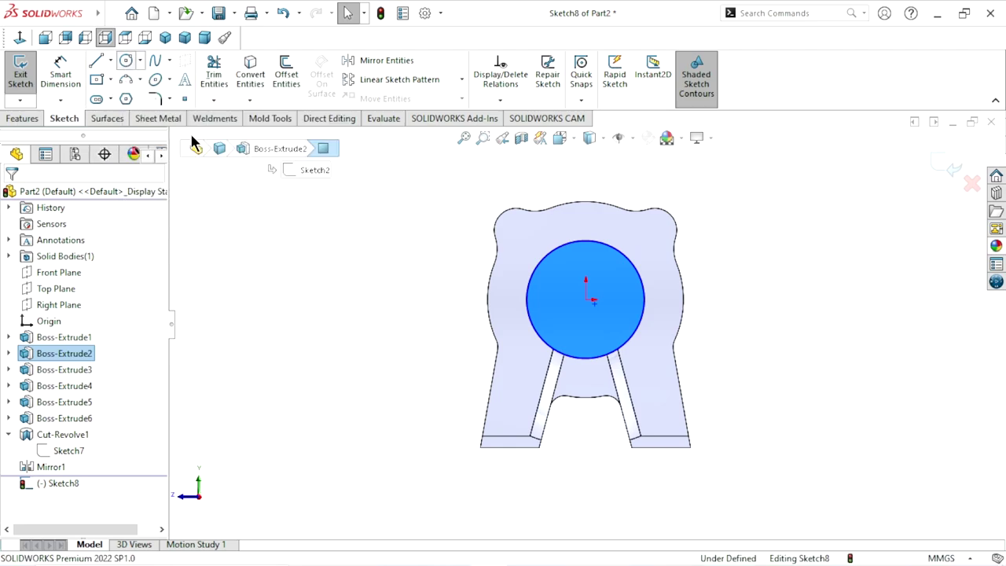
pyautogui.click(586, 300)
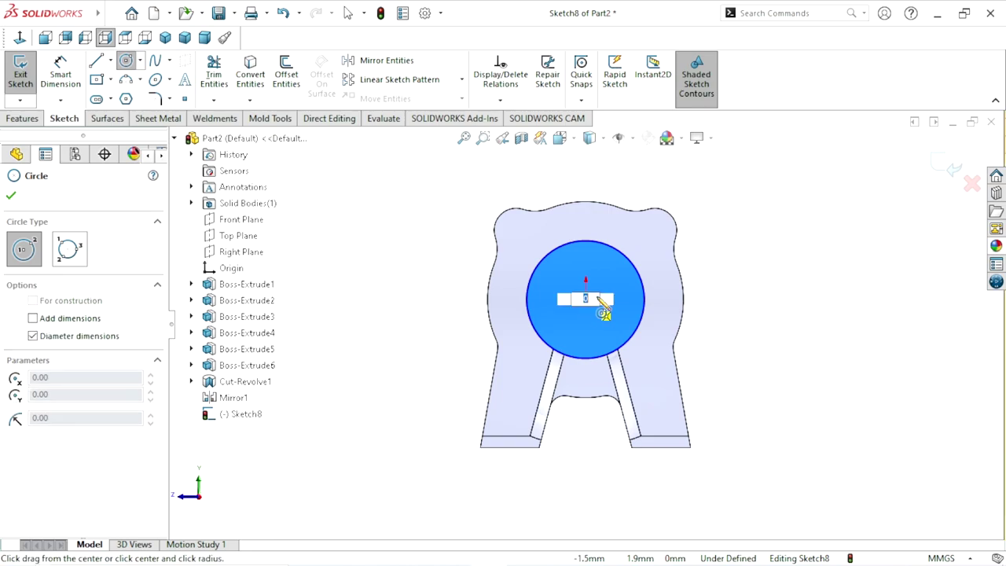
pyautogui.click(656, 291)
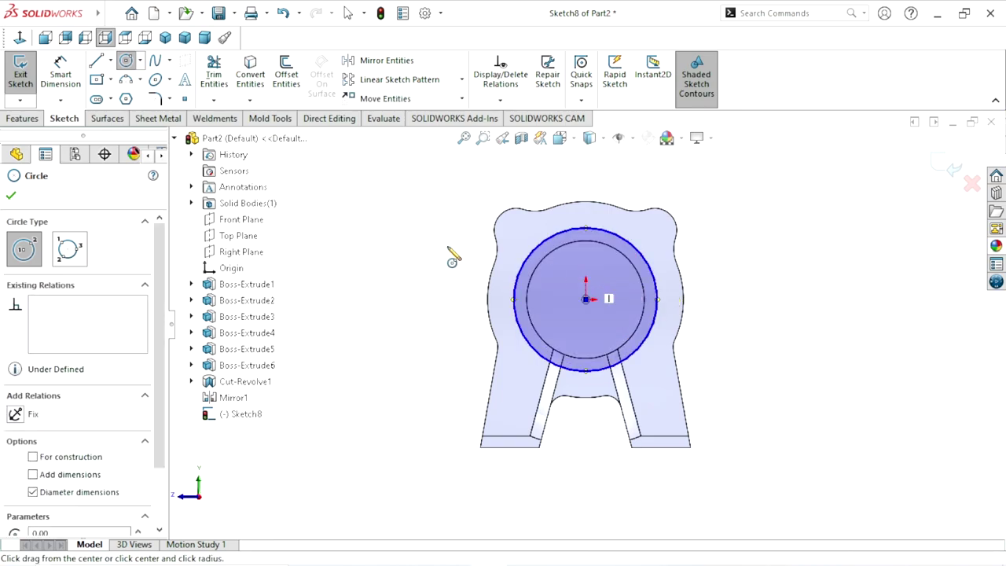
# Step: Dimension the outer circle's diameter to 140 mm, fully defining the sketch
pyautogui.click(176, 140)
pyautogui.click(70, 86)
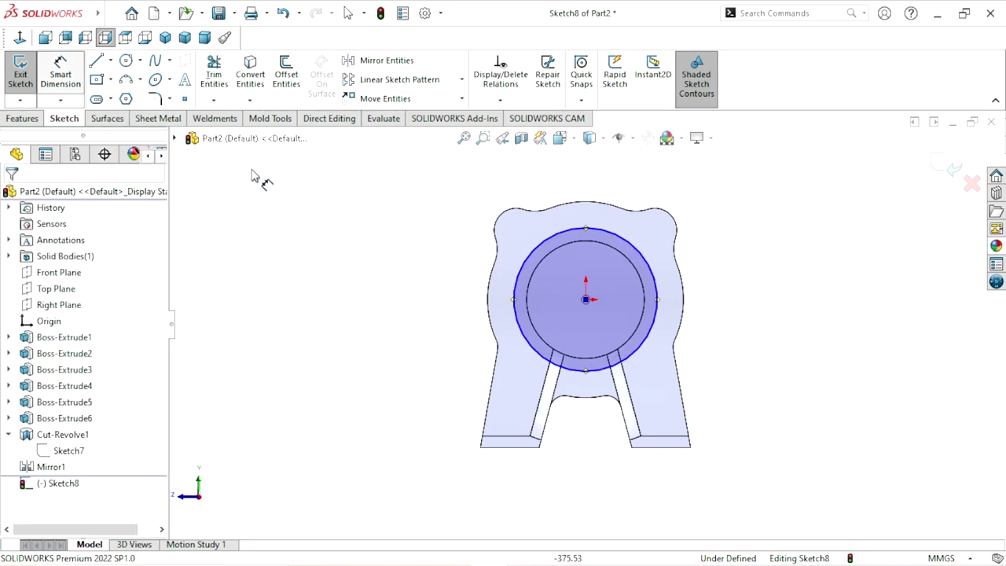
pyautogui.click(667, 302)
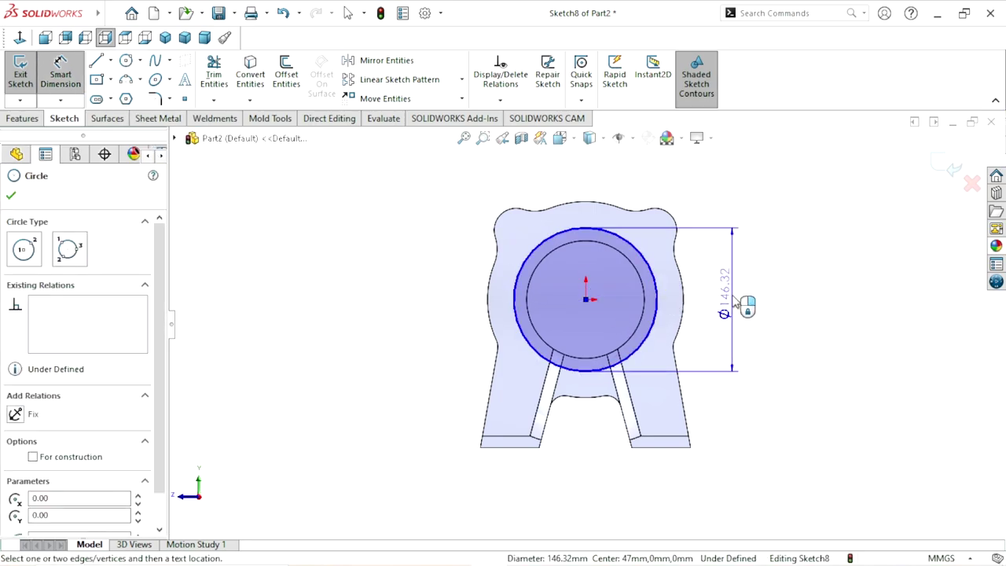
pyautogui.click(736, 305)
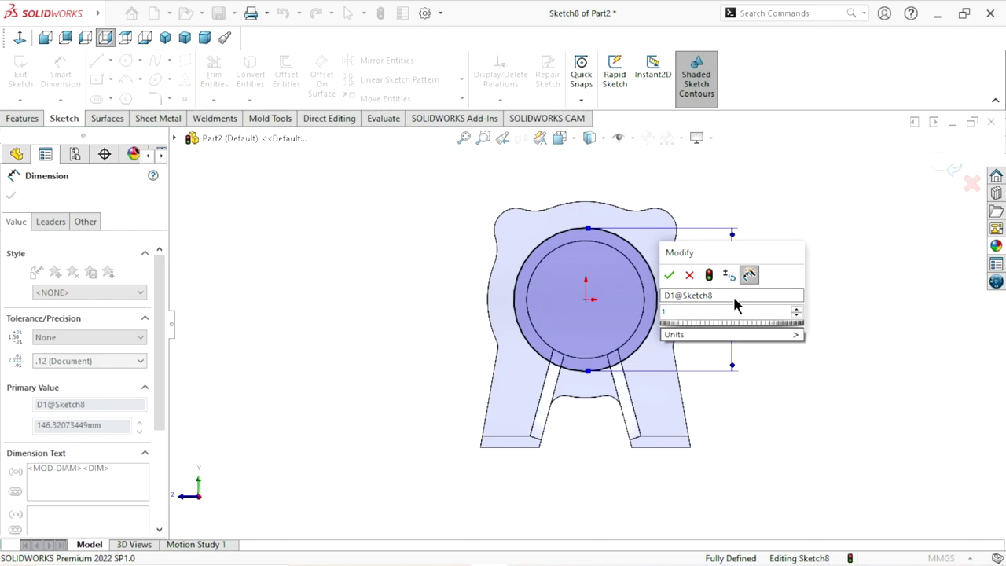
pyautogui.write('140')
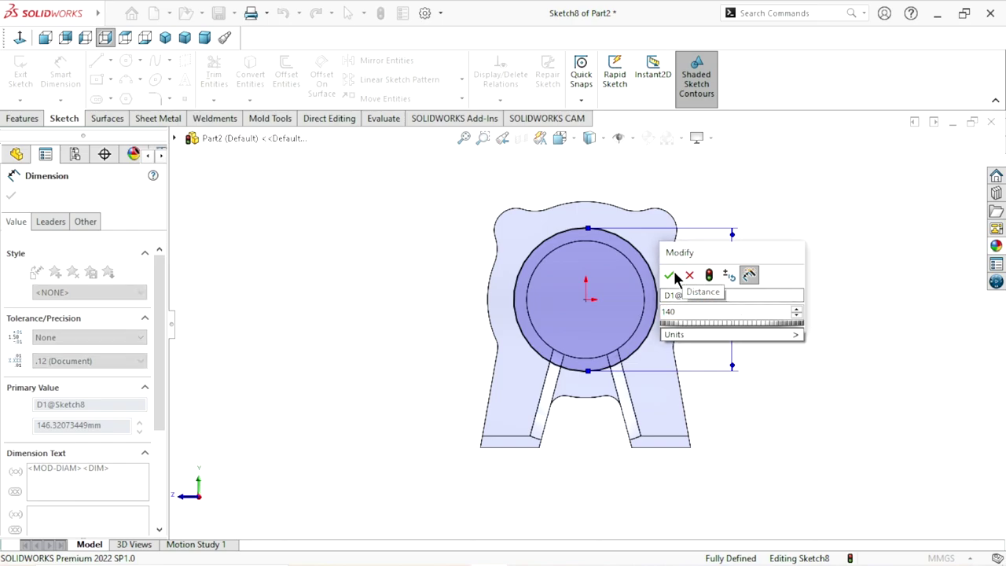
pyautogui.click(670, 273)
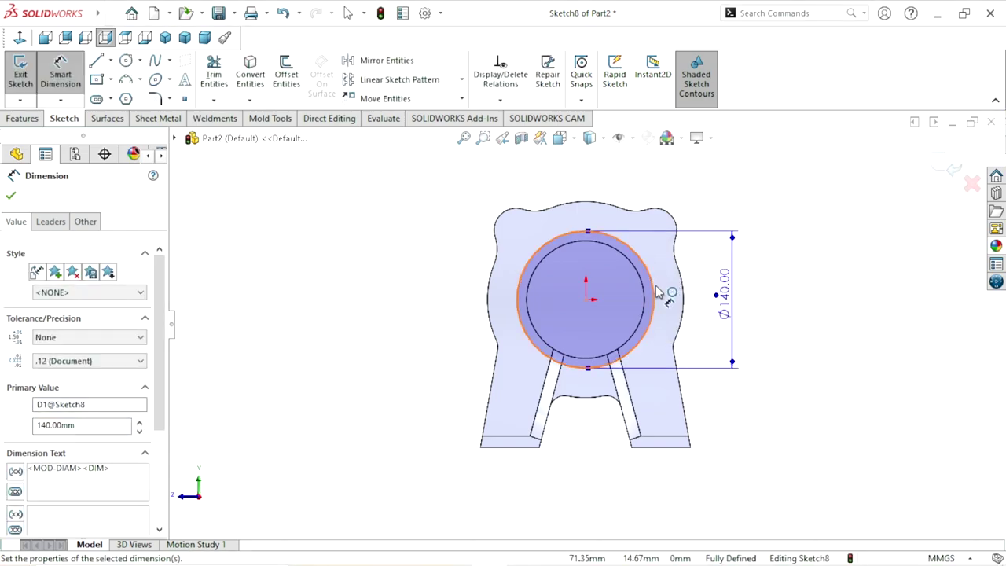
pyautogui.scroll(-2, 659, 293)
pyautogui.click(11, 196)
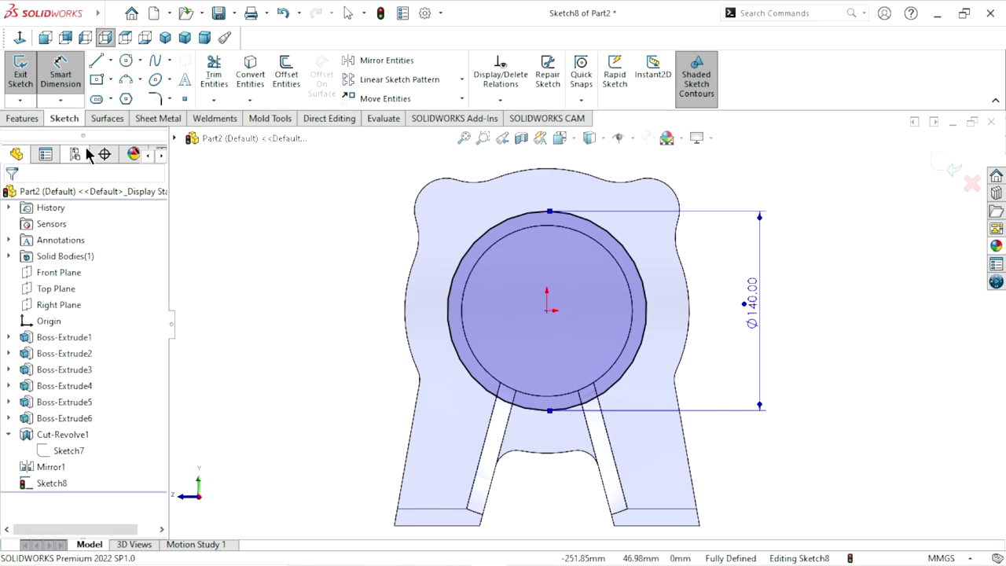
# Step: Draw a small circle centred on the upper-left edge of the 140 mm circle
pyautogui.click(127, 63)
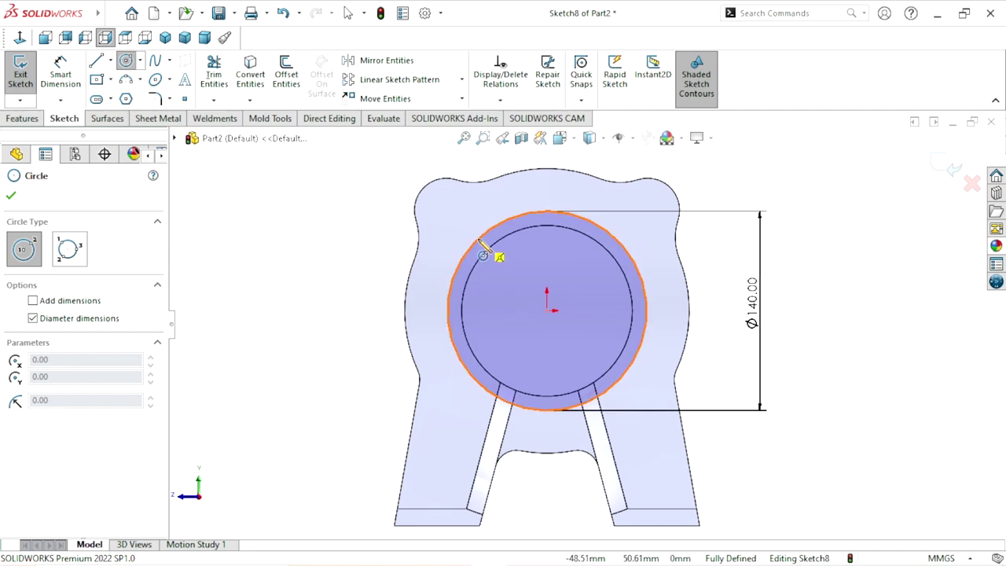
pyautogui.click(478, 240)
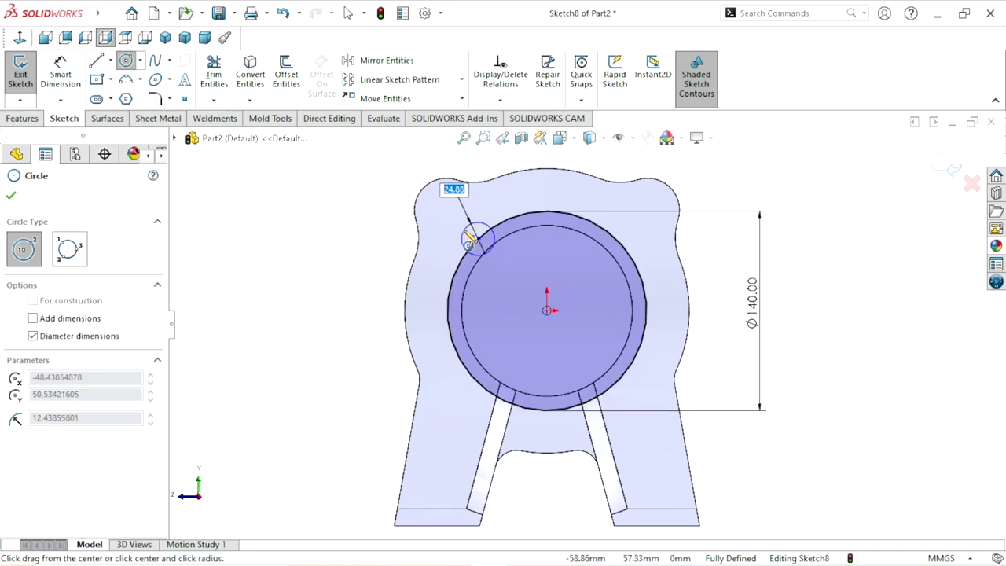
pyautogui.click(464, 224)
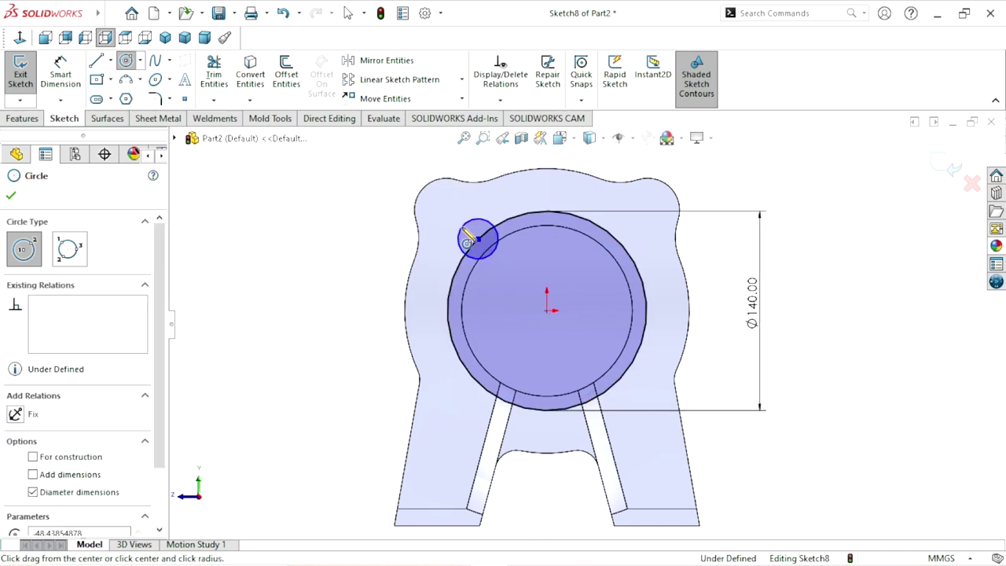
pyautogui.click(11, 195)
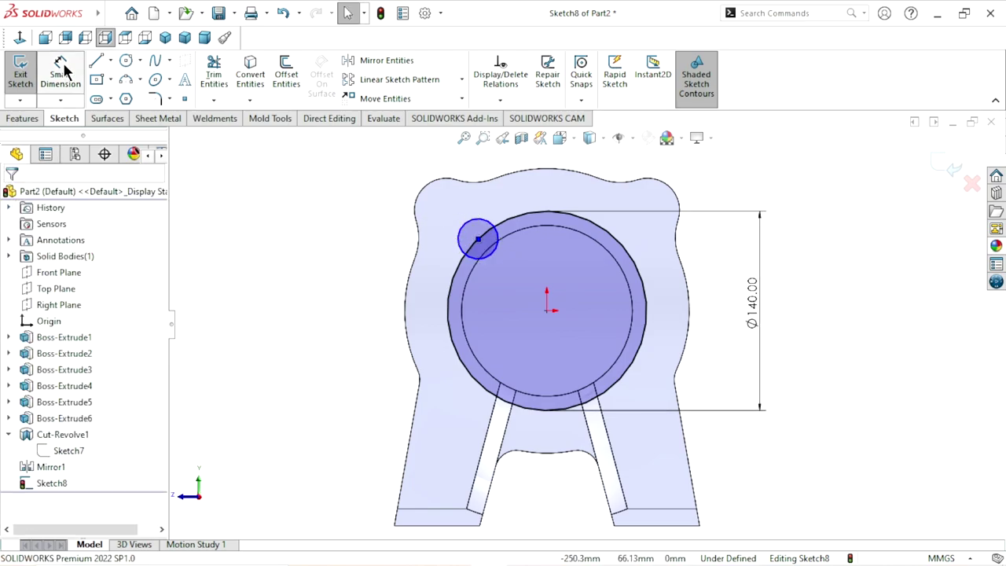
# Step: Dimension the small circle's diameter to 22 mm
pyautogui.click(472, 228)
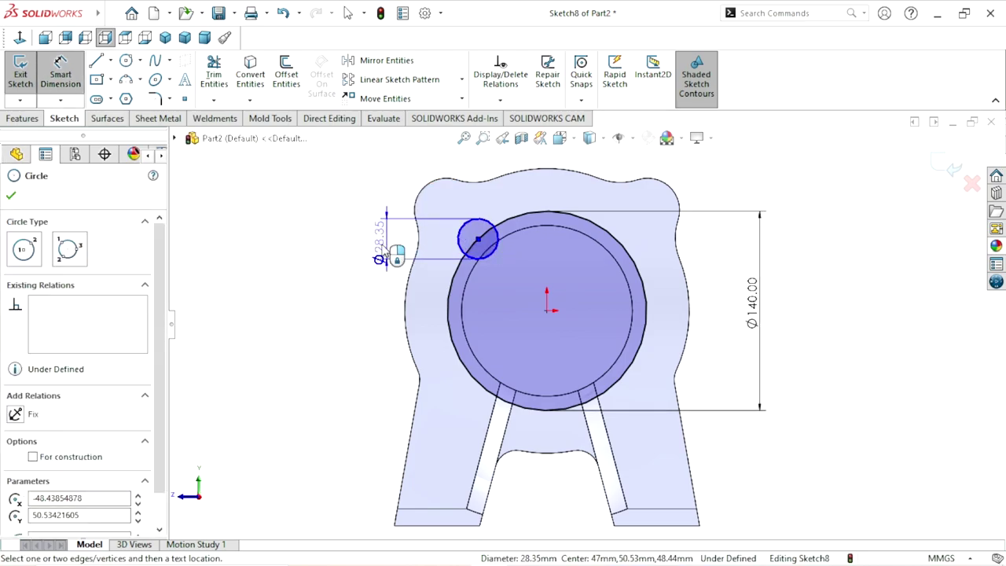
pyautogui.click(382, 250)
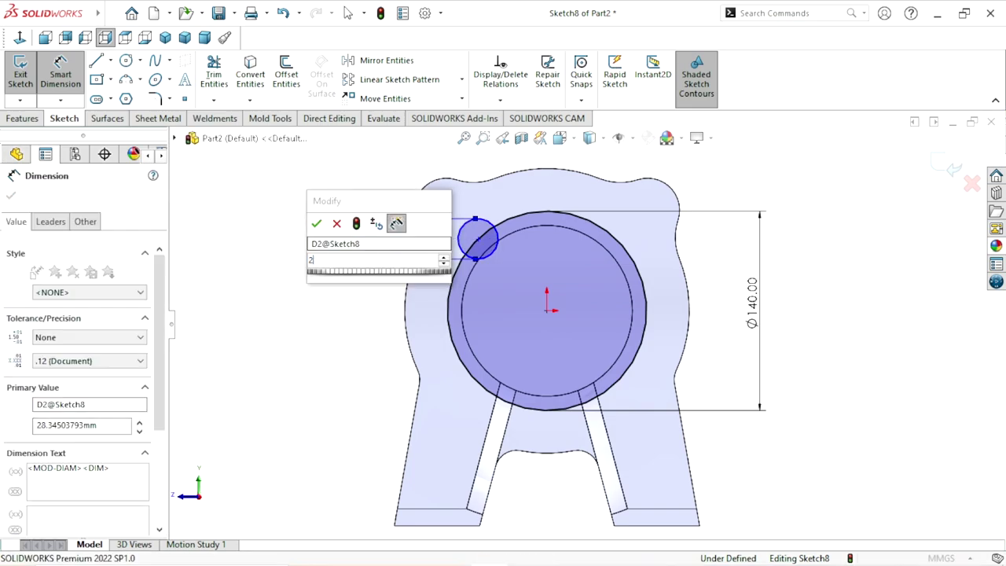
pyautogui.write('22')
pyautogui.click(319, 222)
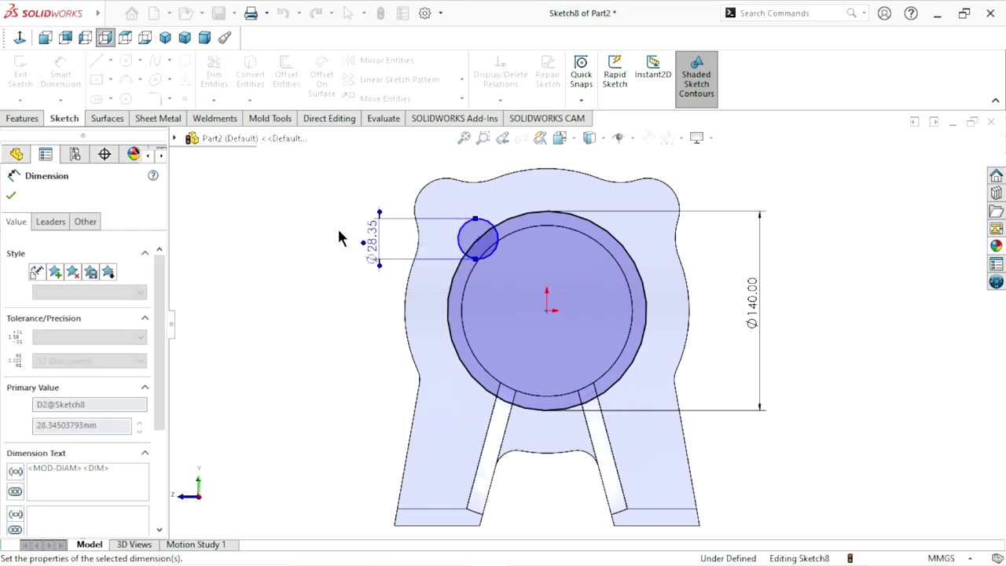
pyautogui.click(11, 195)
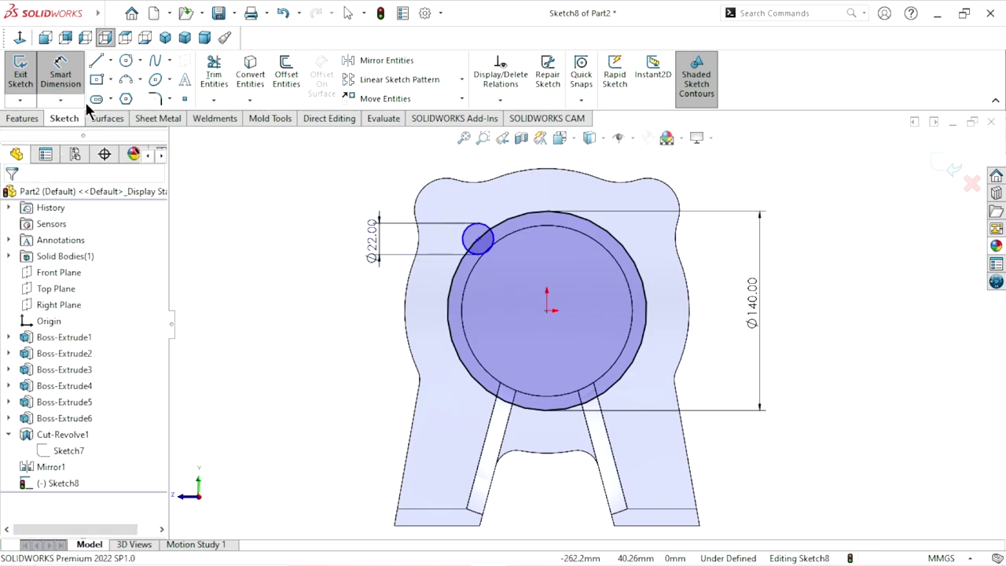
pyautogui.click(110, 61)
pyautogui.click(126, 97)
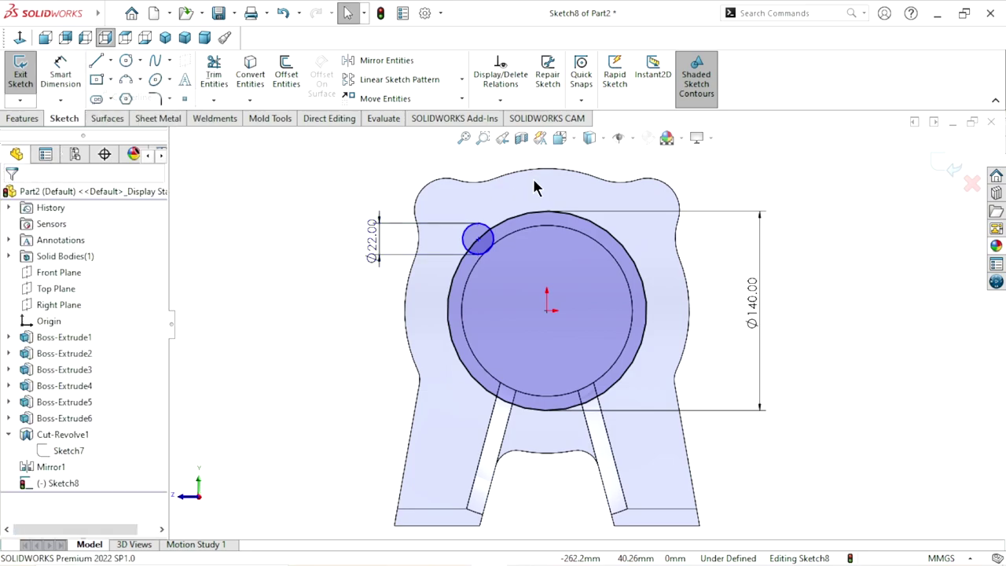
# Step: Draw centerlines from the big circle's centre: vertical, to the Ø22 circle's centre, and left to the rim
pyautogui.click(547, 311)
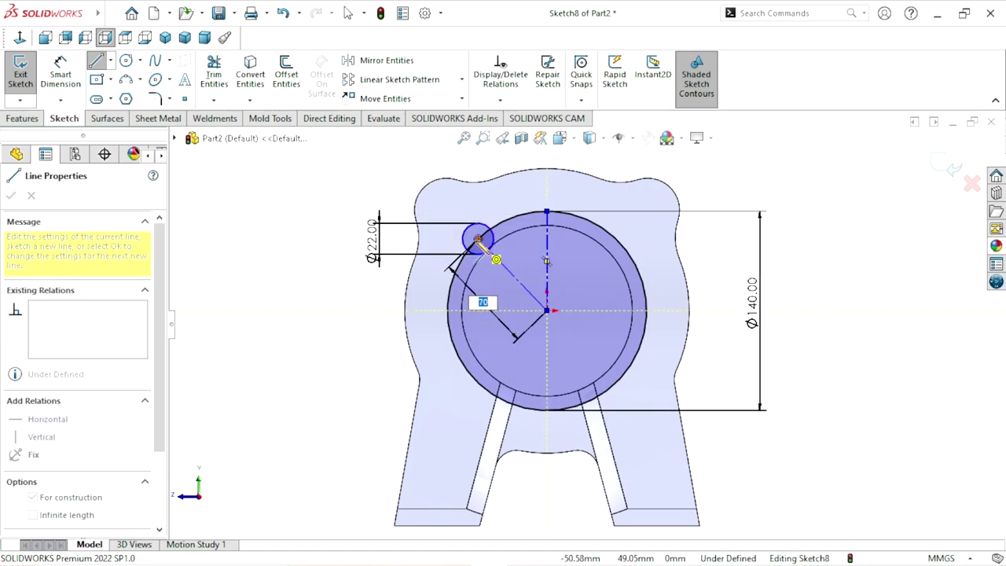
pyautogui.click(479, 240)
pyautogui.rightClick(802, 277)
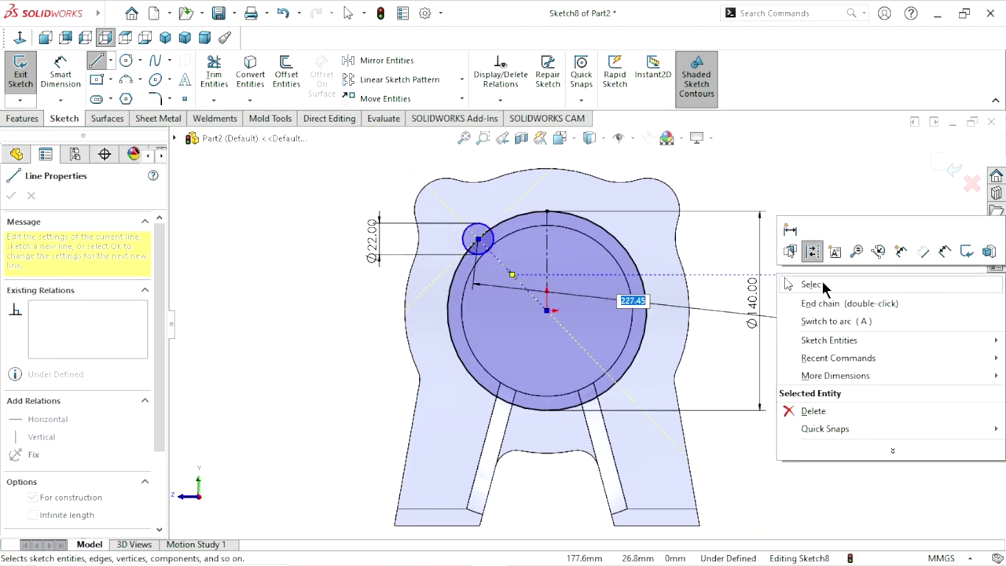
pyautogui.click(821, 287)
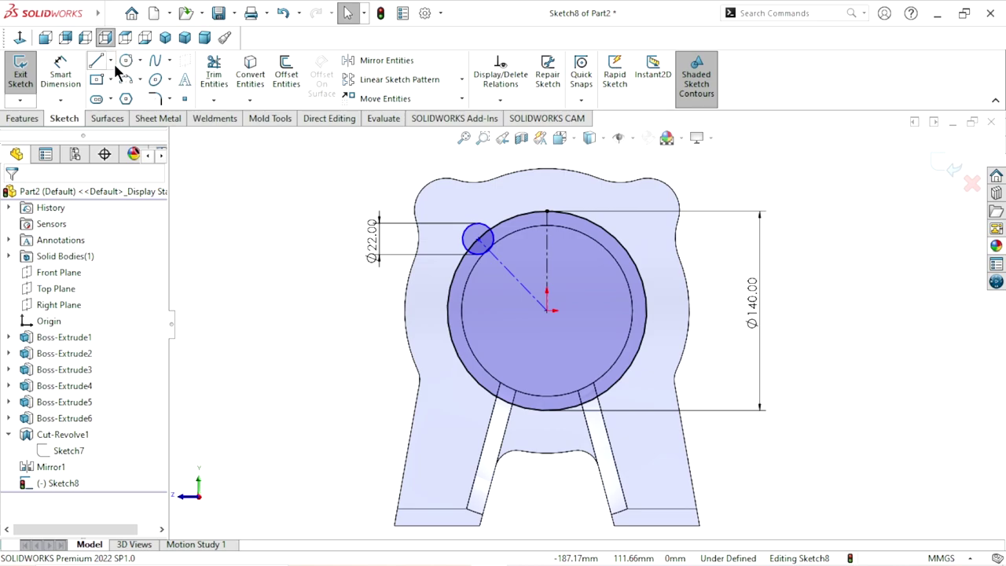
pyautogui.click(111, 60)
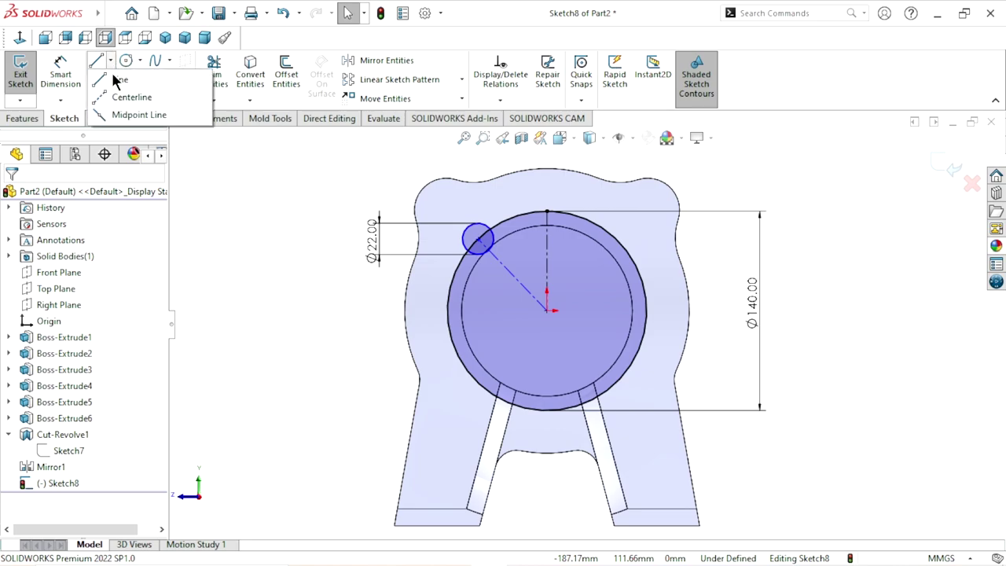
pyautogui.click(547, 310)
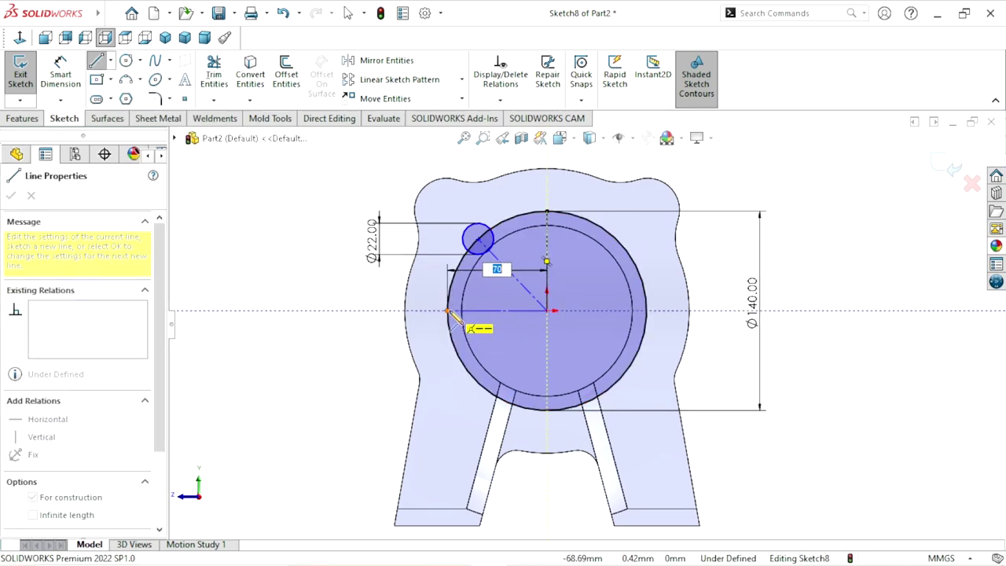
pyautogui.rightClick(365, 318)
pyautogui.click(385, 320)
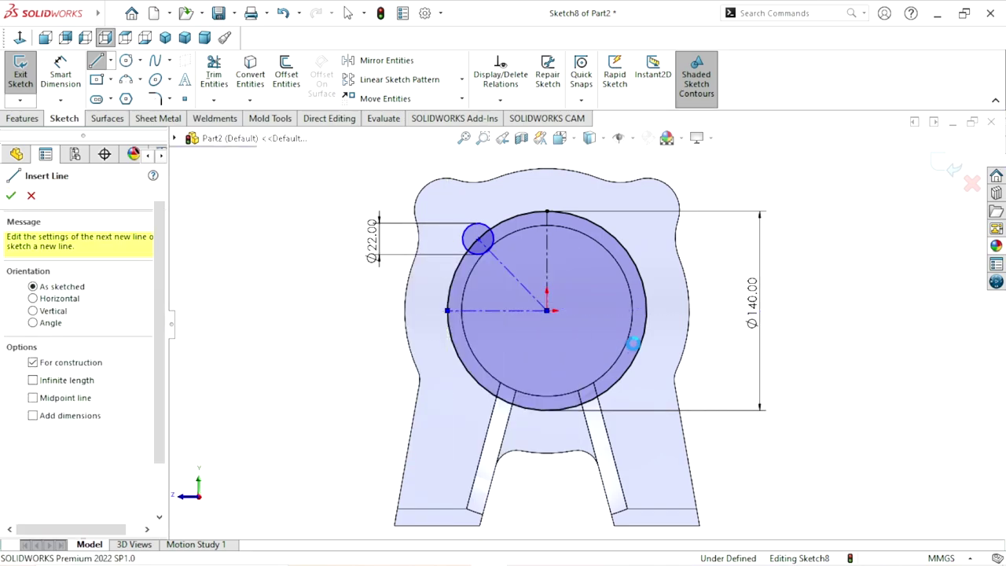
pyautogui.scroll(2, 653, 302)
pyautogui.scroll(-2, 602, 331)
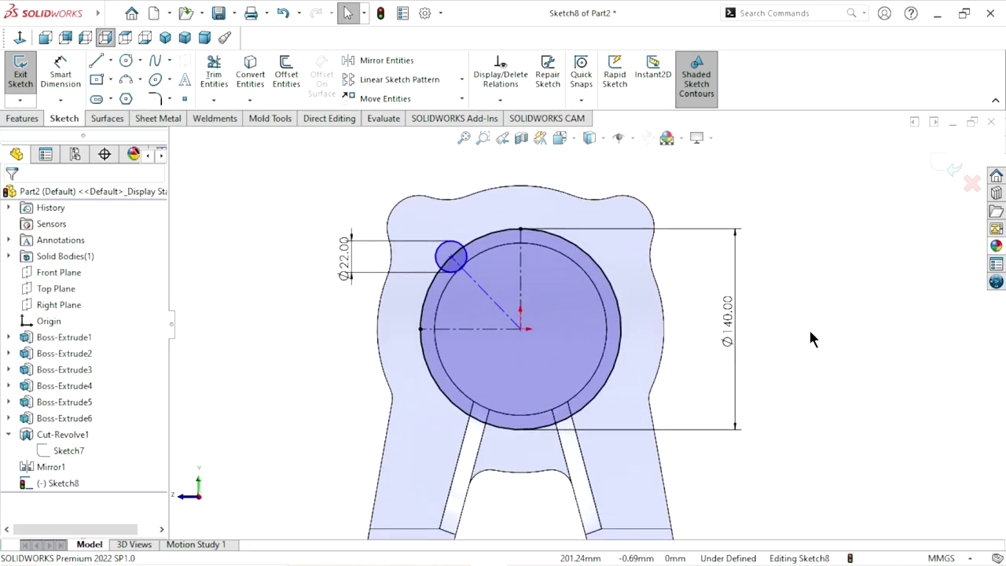
pyautogui.scroll(2, 663, 370)
pyautogui.scroll(-2, 641, 378)
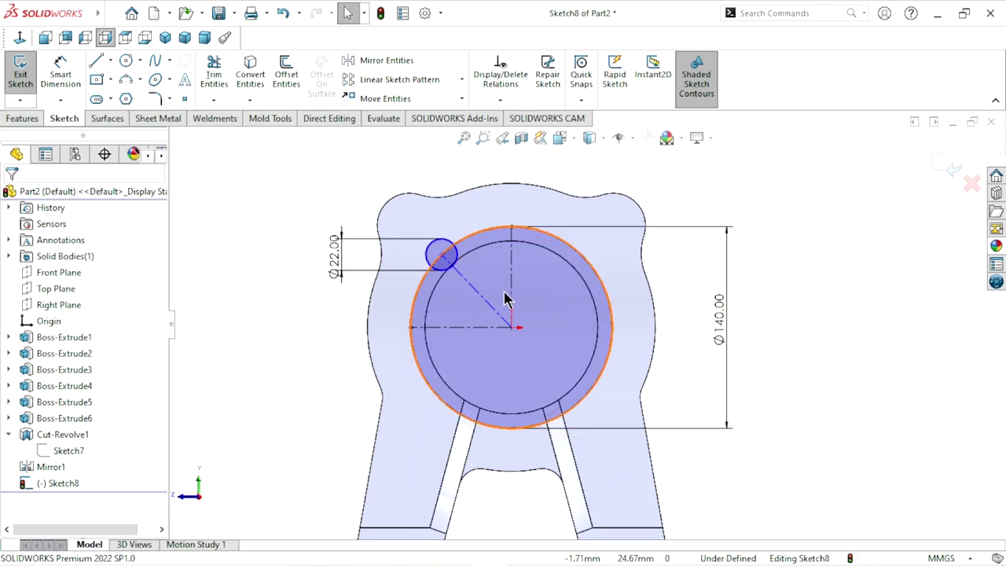
# Step: Mirror the Ø22 circle to the right about the vertical centerline
pyautogui.click(364, 63)
pyautogui.click(442, 254)
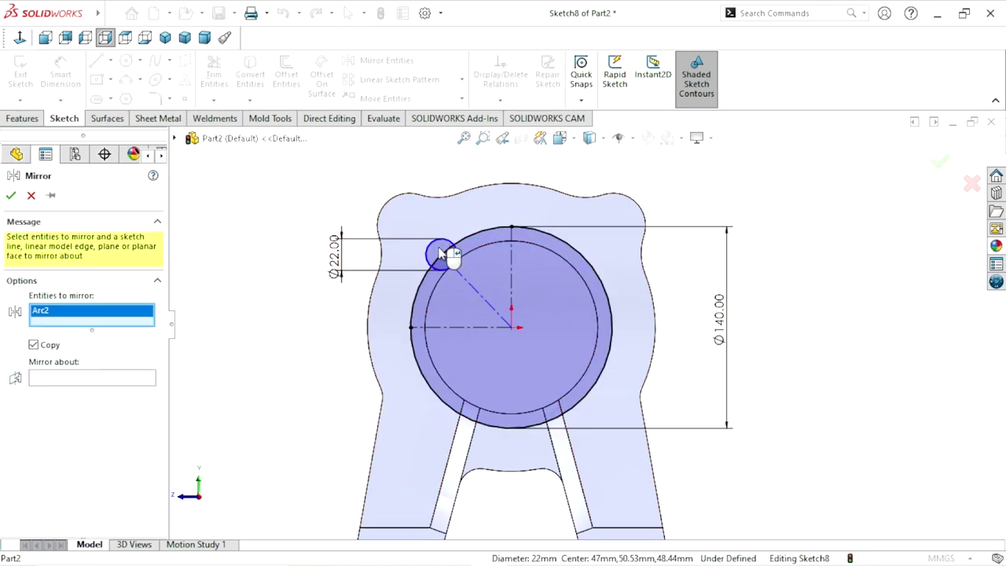
pyautogui.click(82, 381)
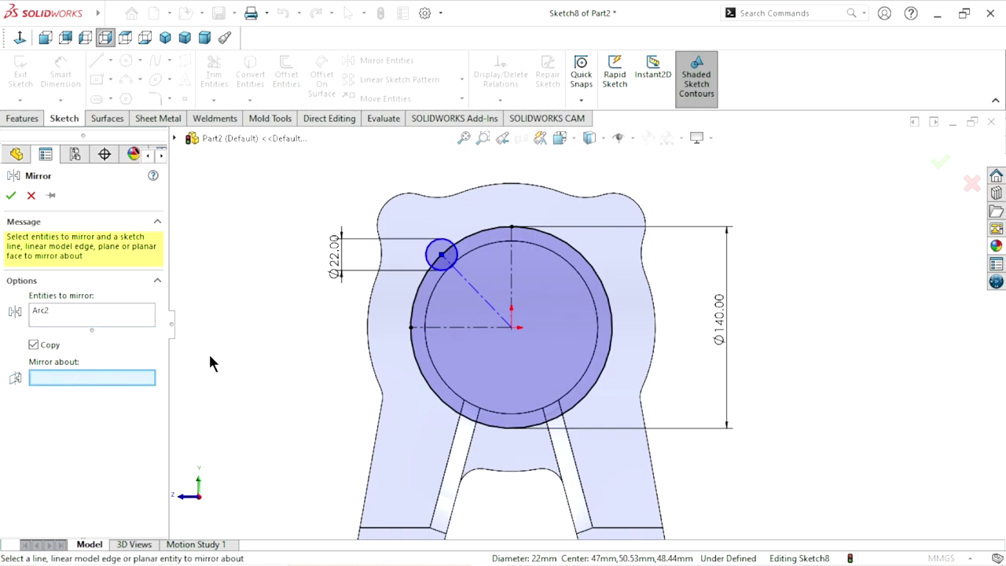
pyautogui.click(512, 275)
pyautogui.click(11, 197)
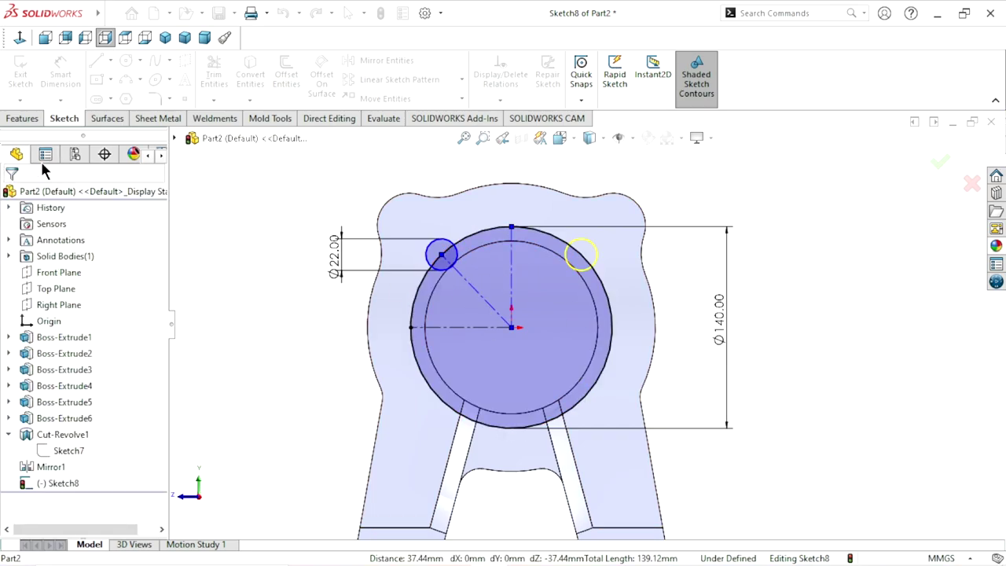
# Step: Add a 45° angle dimension between the diagonal and vertical centerlines
pyautogui.click(482, 297)
pyautogui.click(512, 271)
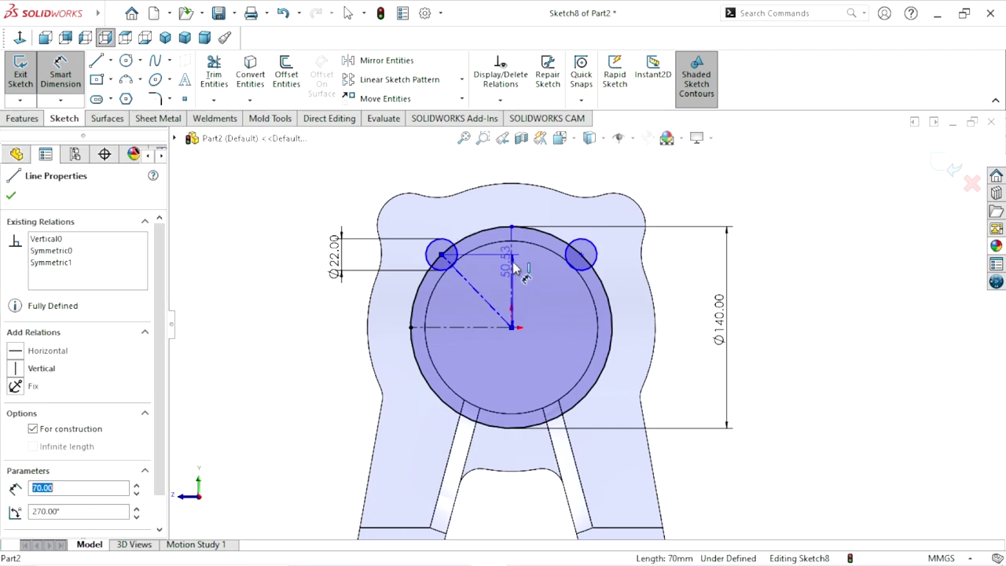
pyautogui.click(489, 277)
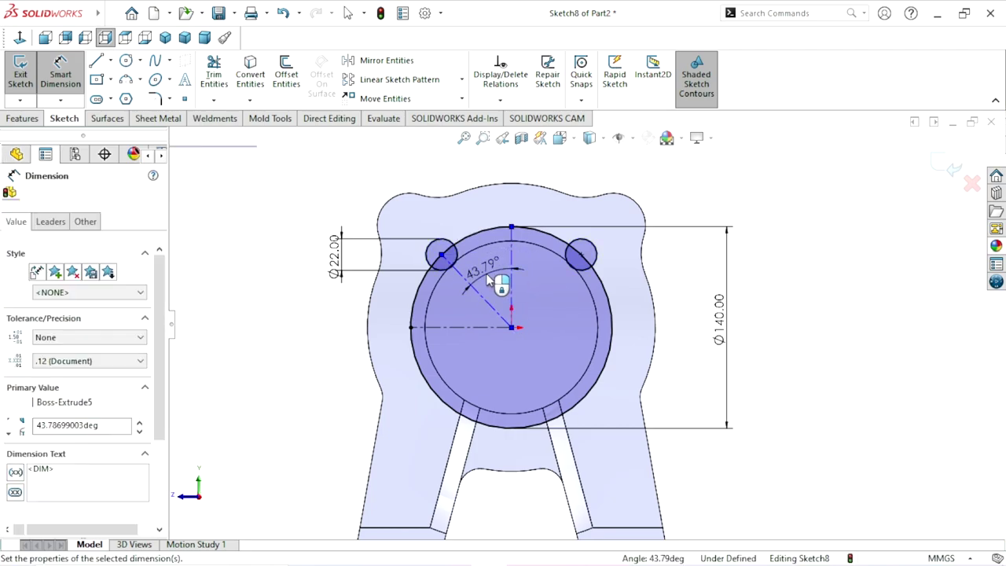
pyautogui.write('45')
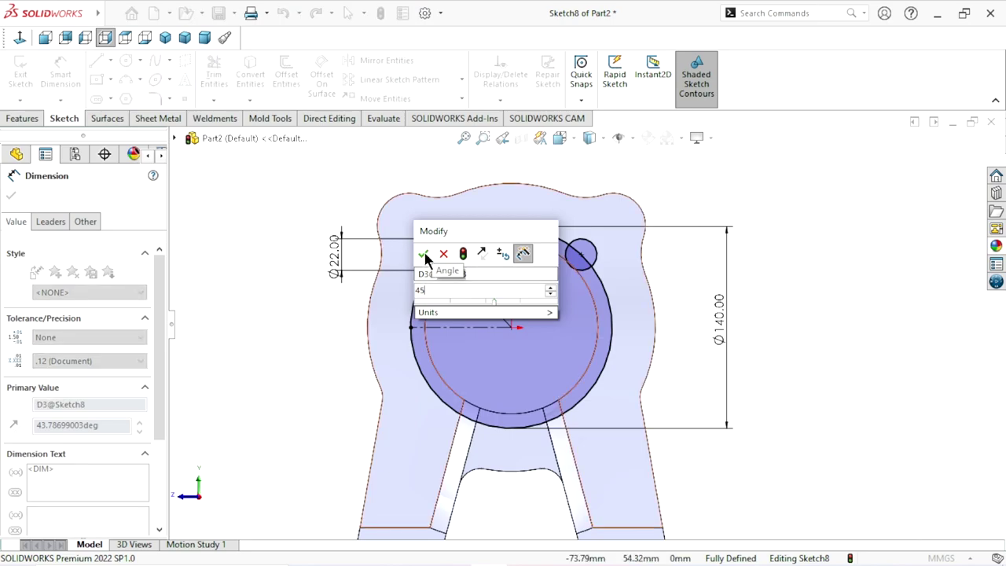
pyautogui.click(423, 253)
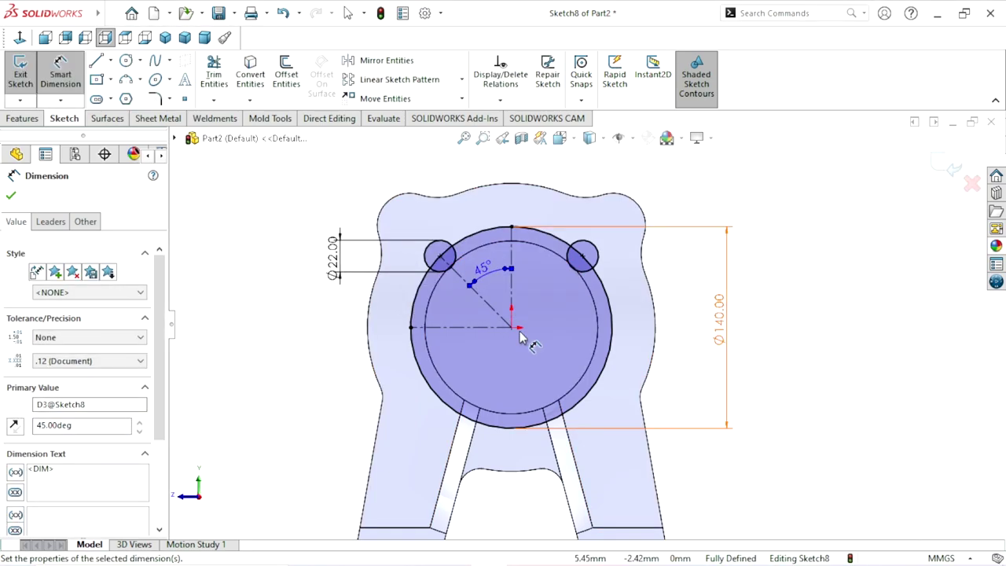
pyautogui.scroll(3, 550, 338)
pyautogui.scroll(-3, 557, 332)
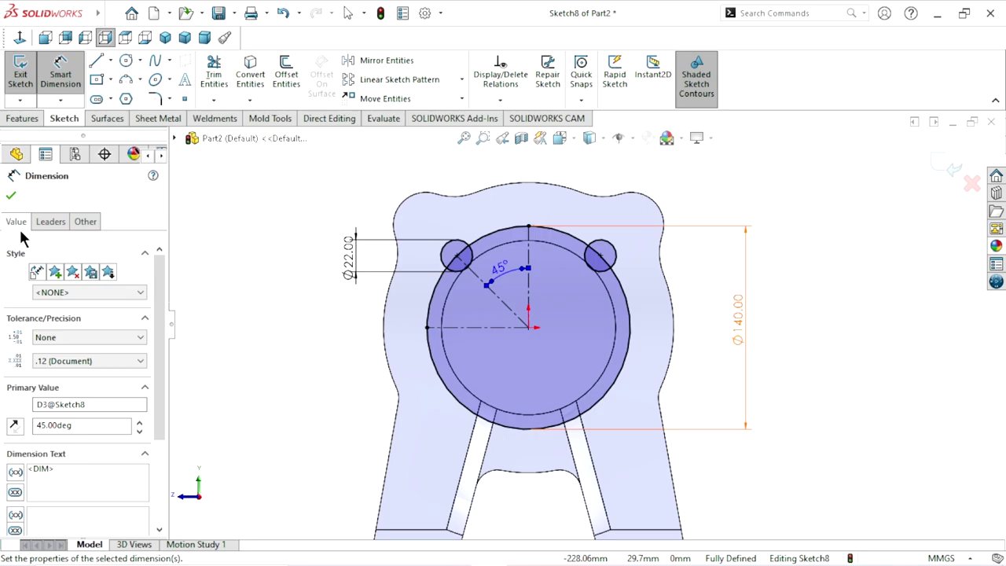
pyautogui.click(11, 198)
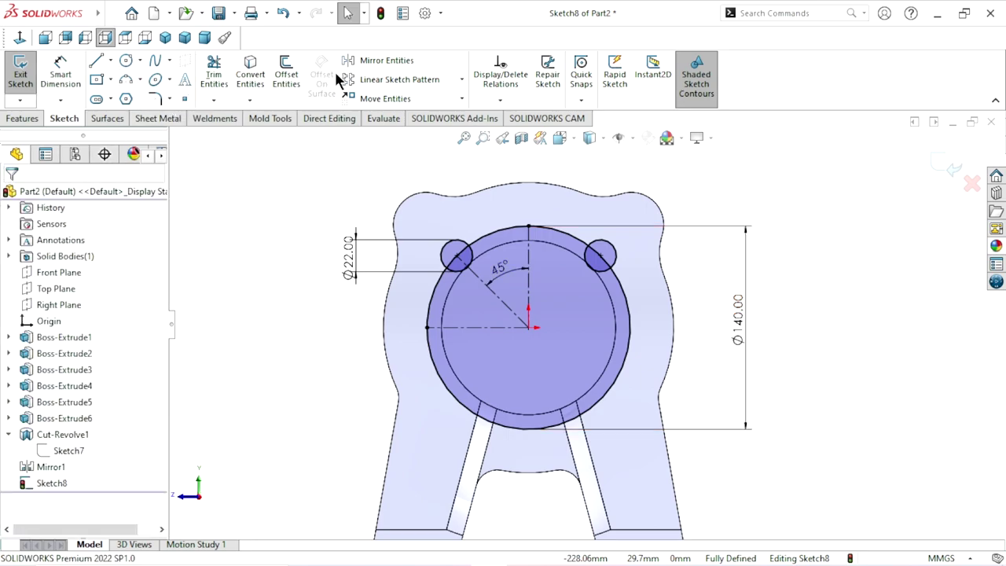
# Step: Mirror the upper-left and upper-right Ø22 circles downward about the horizontal centerline
pyautogui.click(370, 60)
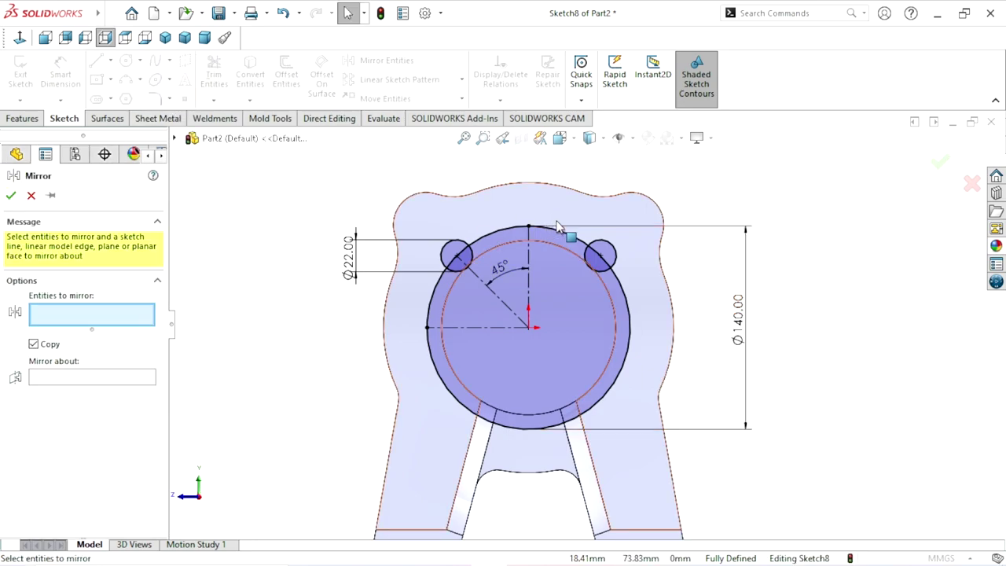
pyautogui.click(445, 243)
pyautogui.click(602, 240)
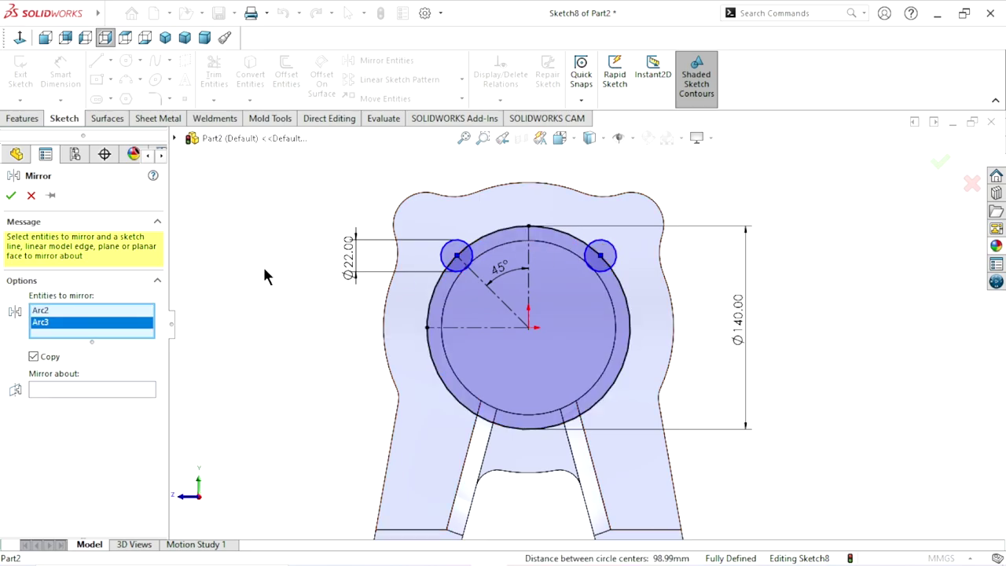
pyautogui.click(46, 389)
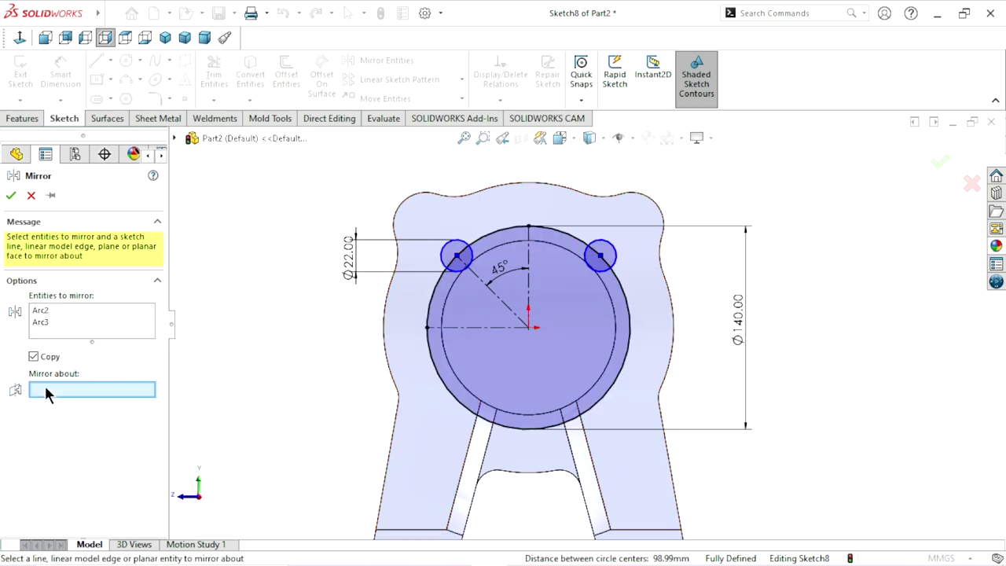
pyautogui.click(483, 328)
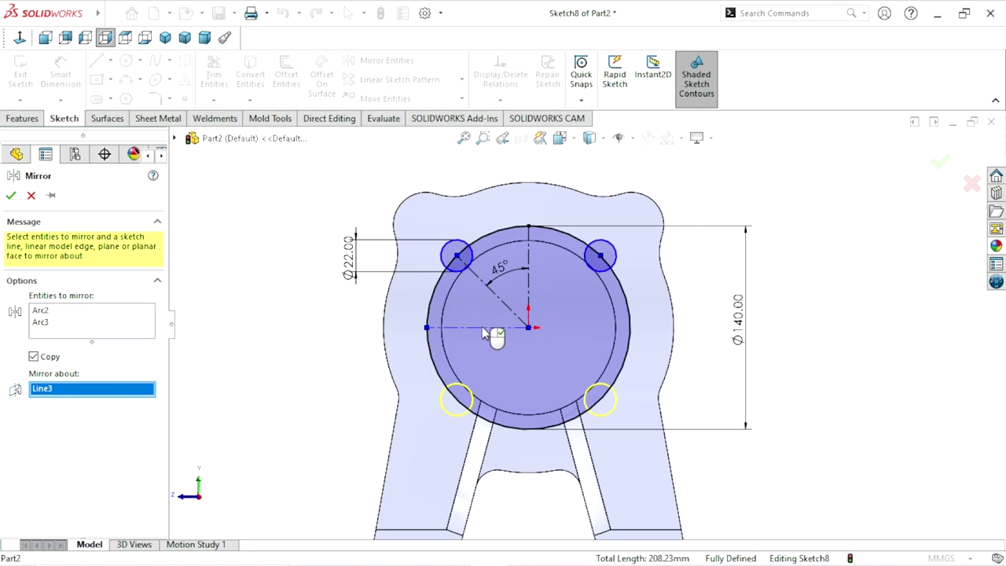
pyautogui.click(11, 196)
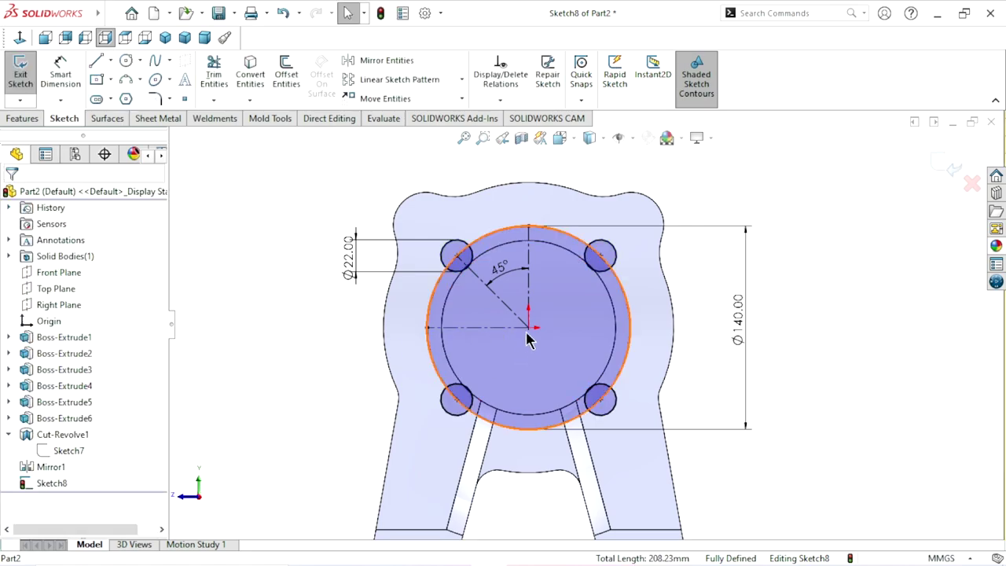
pyautogui.scroll(-2, 532, 322)
pyautogui.scroll(1, 692, 372)
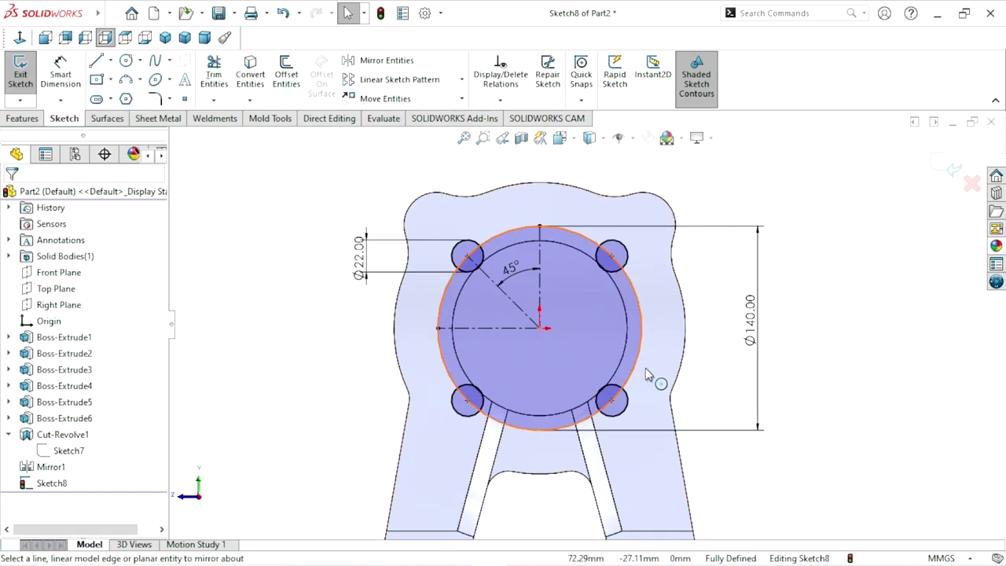
pyautogui.scroll(-1, 654, 348)
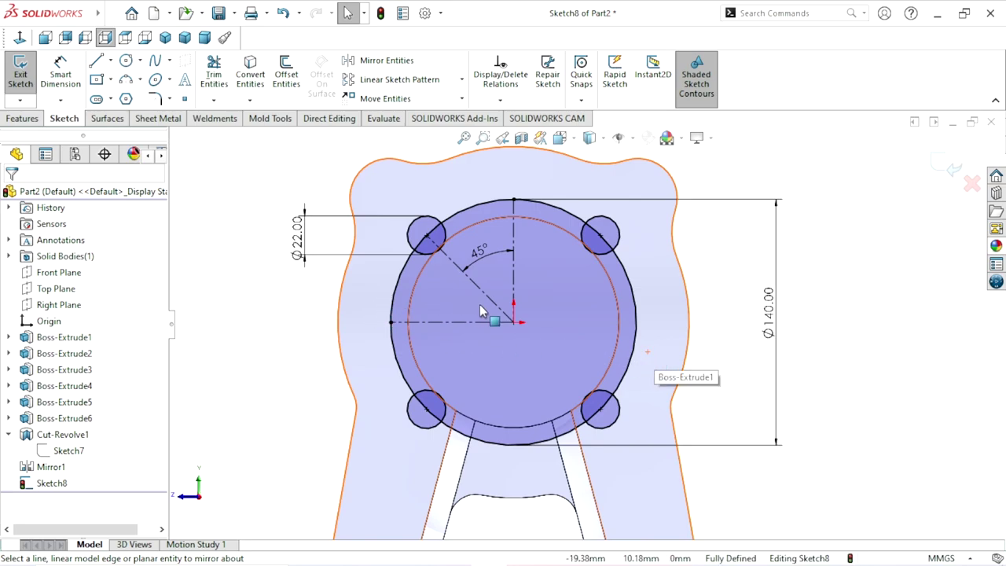
pyautogui.scroll(-1, 448, 276)
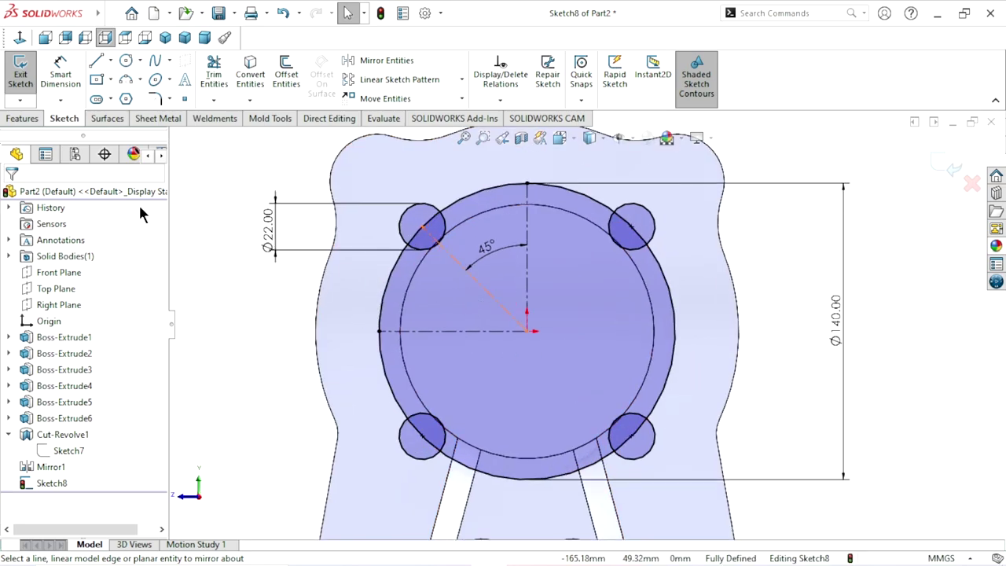
# Step: Draw a small circle centred inside the upper-left Ø22 circle
pyautogui.click(128, 63)
pyautogui.write('10.5')
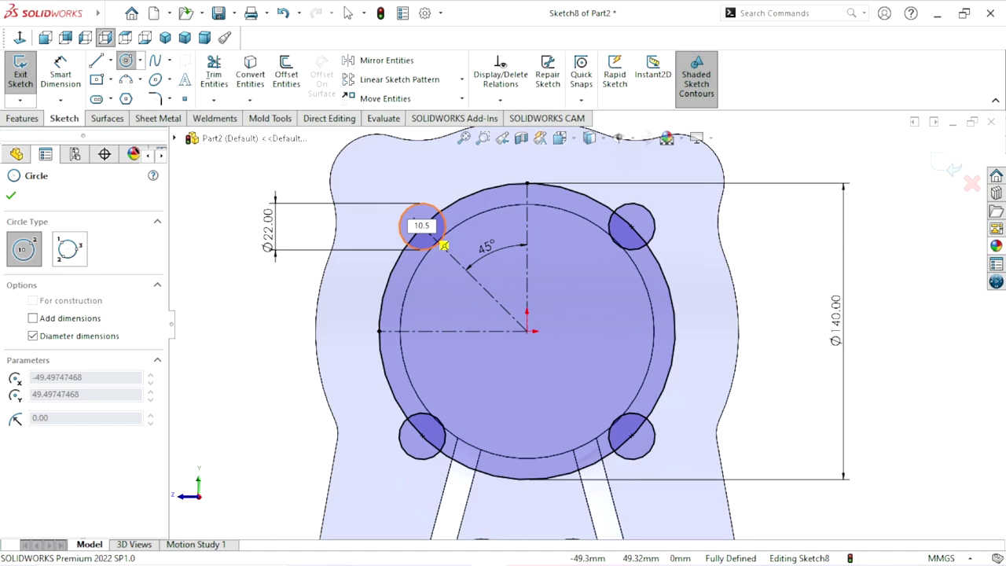
pyautogui.click(445, 246)
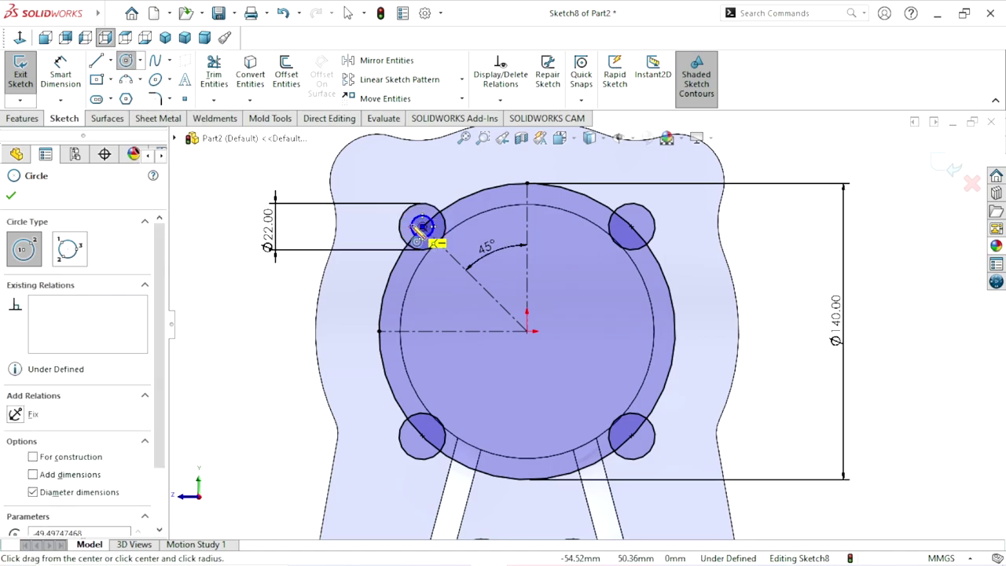
pyautogui.click(11, 196)
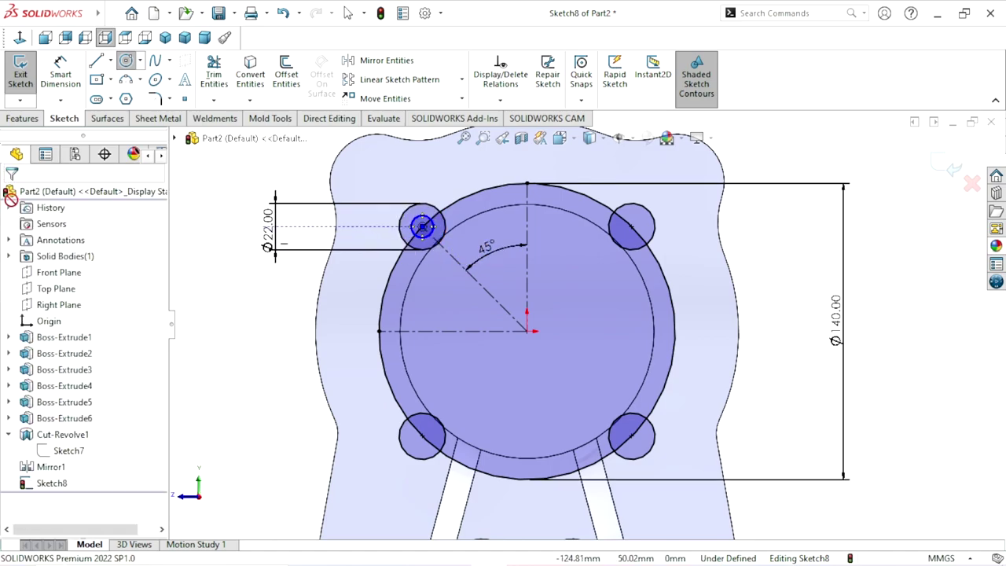
pyautogui.scroll(-3, 378, 216)
# Step: Dimension the new circle's diameter at 10.50 mm and fit the part in view
pyautogui.click(60, 72)
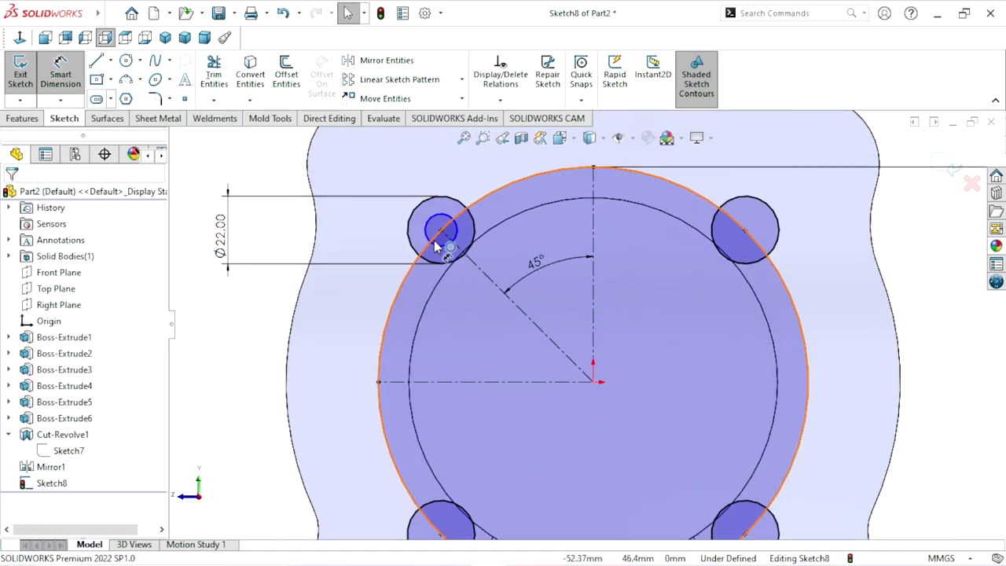
pyautogui.click(437, 243)
pyautogui.click(355, 238)
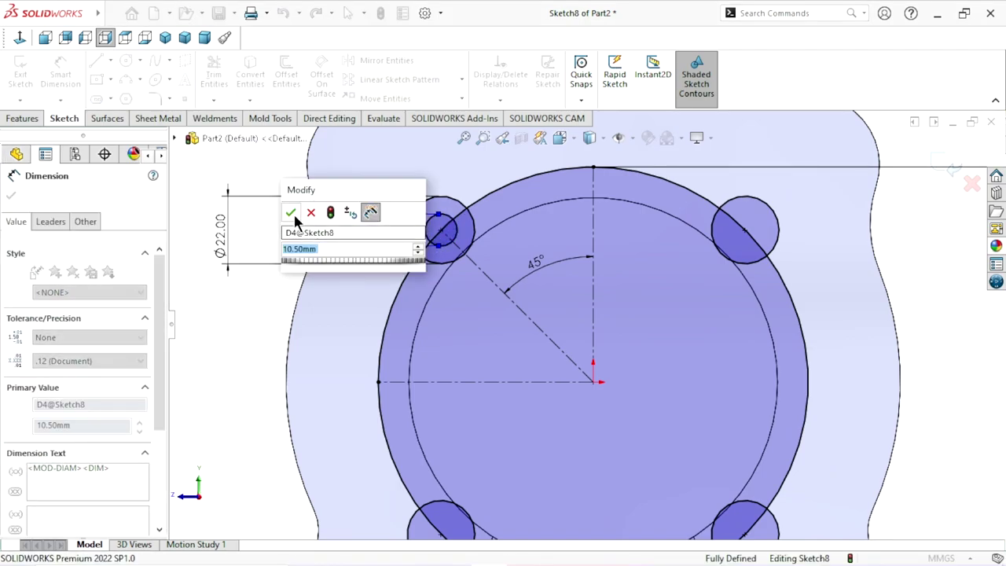
pyautogui.click(290, 212)
pyautogui.press('f')
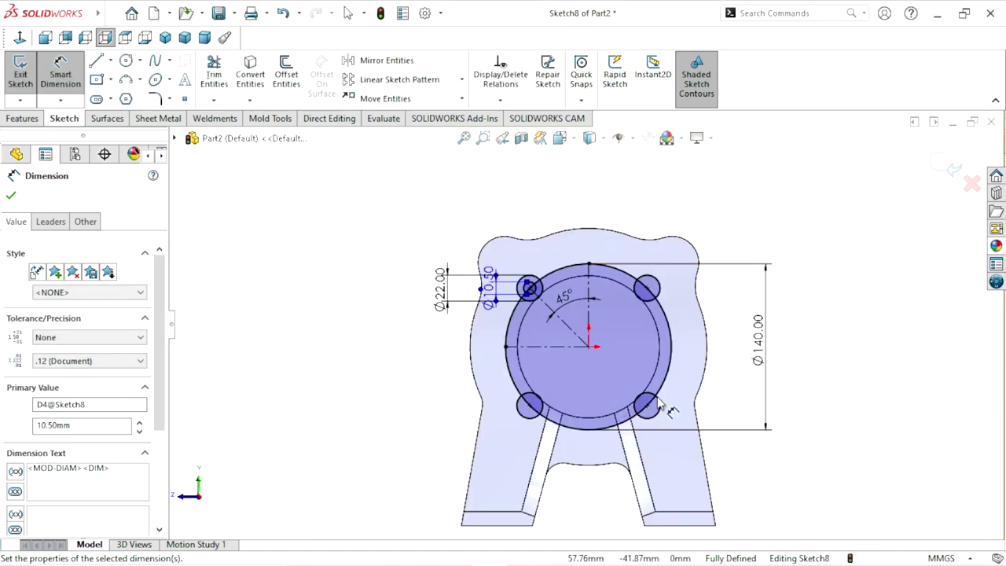
pyautogui.scroll(-3, 649, 389)
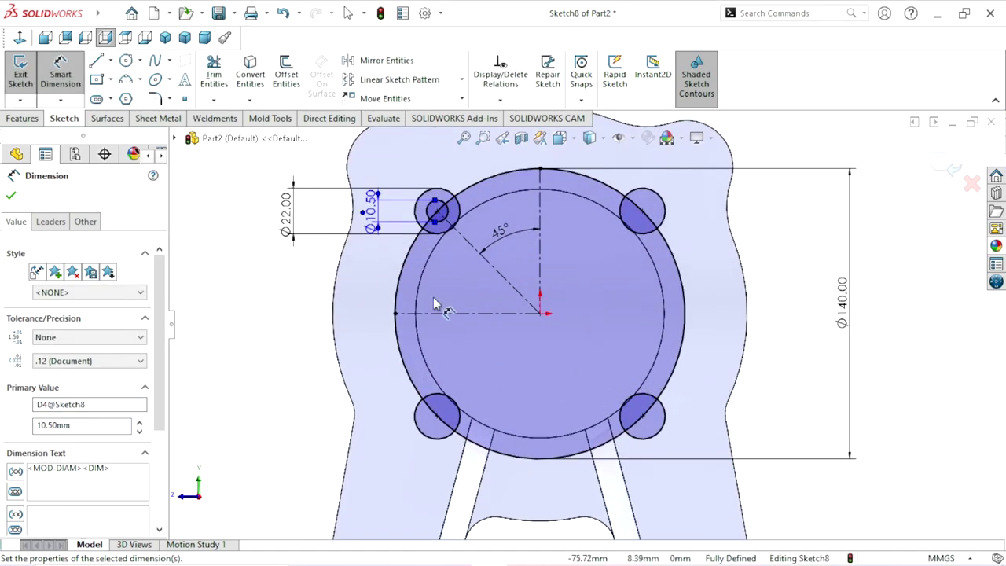
pyautogui.scroll(2, 577, 326)
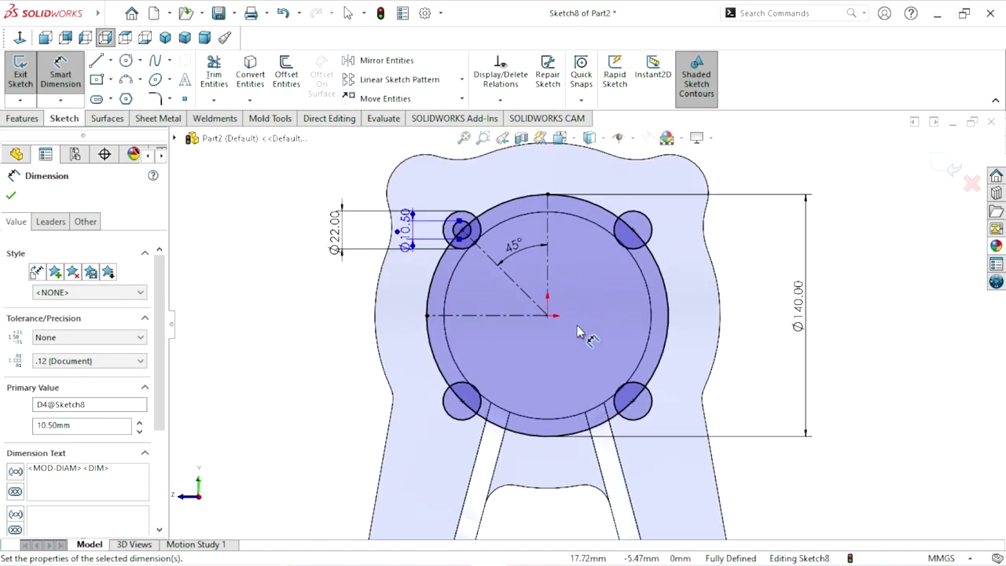
pyautogui.scroll(-1, 623, 319)
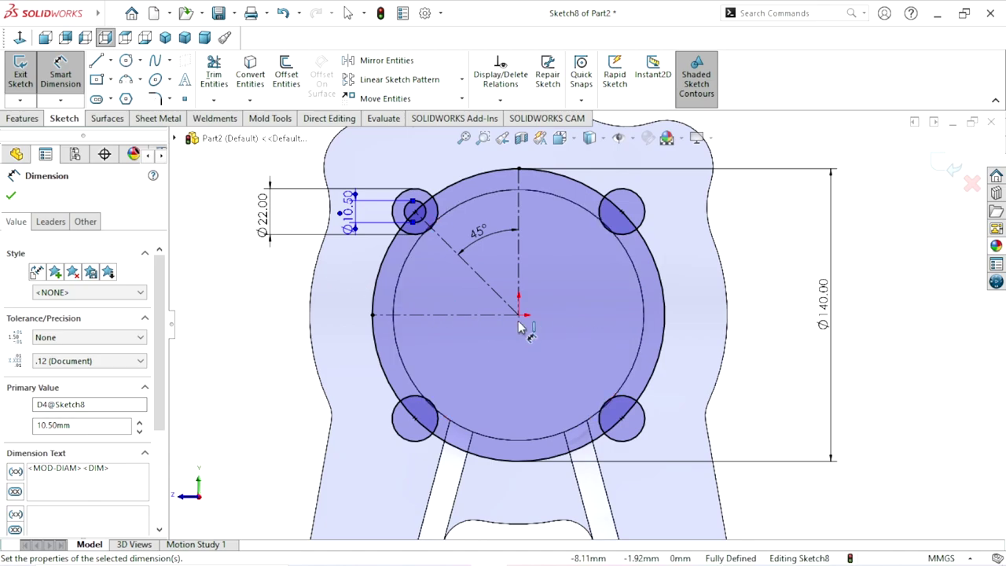
pyautogui.scroll(1, 519, 330)
pyautogui.scroll(-1, 562, 323)
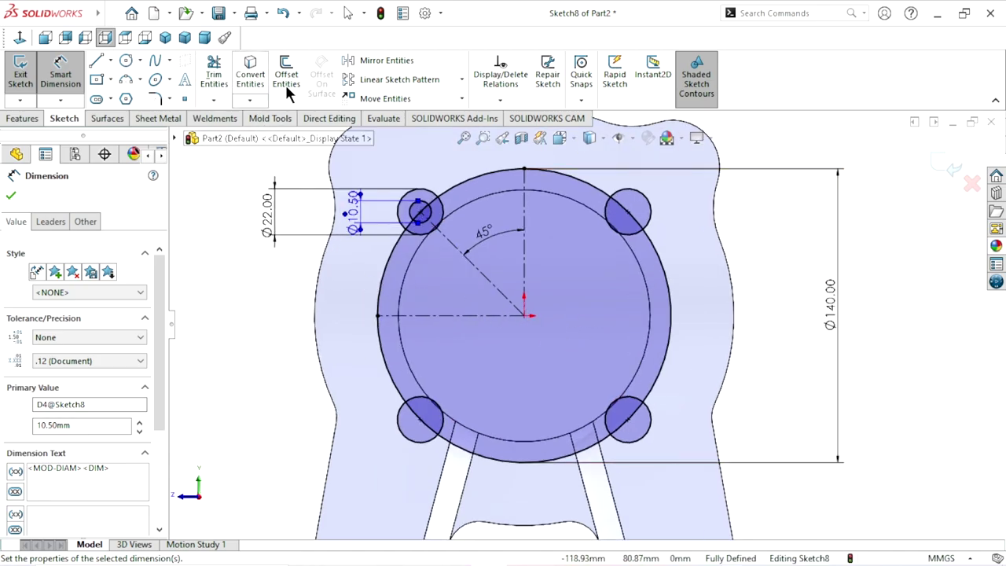
# Step: Circular-pattern the Ø10.50 circle as 4 instances over 360° into each Ø22 circle
pyautogui.click(462, 81)
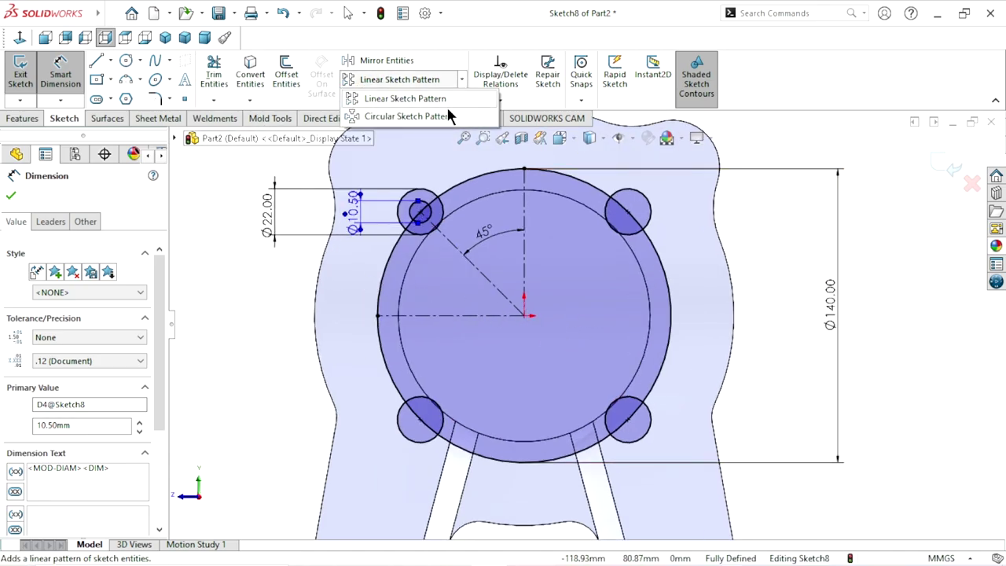
pyautogui.click(407, 115)
pyautogui.click(432, 212)
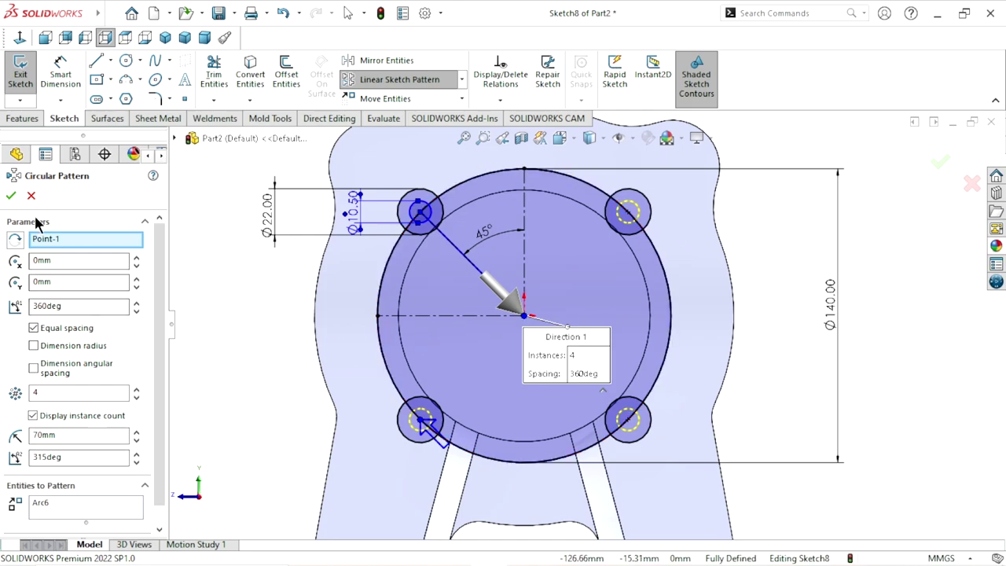
pyautogui.click(12, 196)
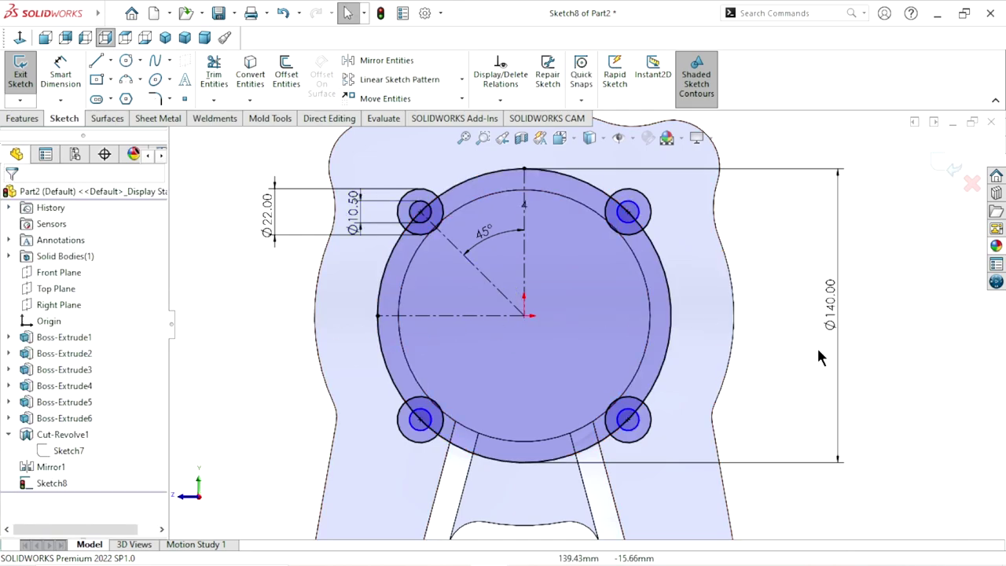
pyautogui.scroll(2, 643, 370)
# Step: Calculate a full definition for Sketch8, then undo it so the sketch stays under defined
pyautogui.scroll(-3, 644, 381)
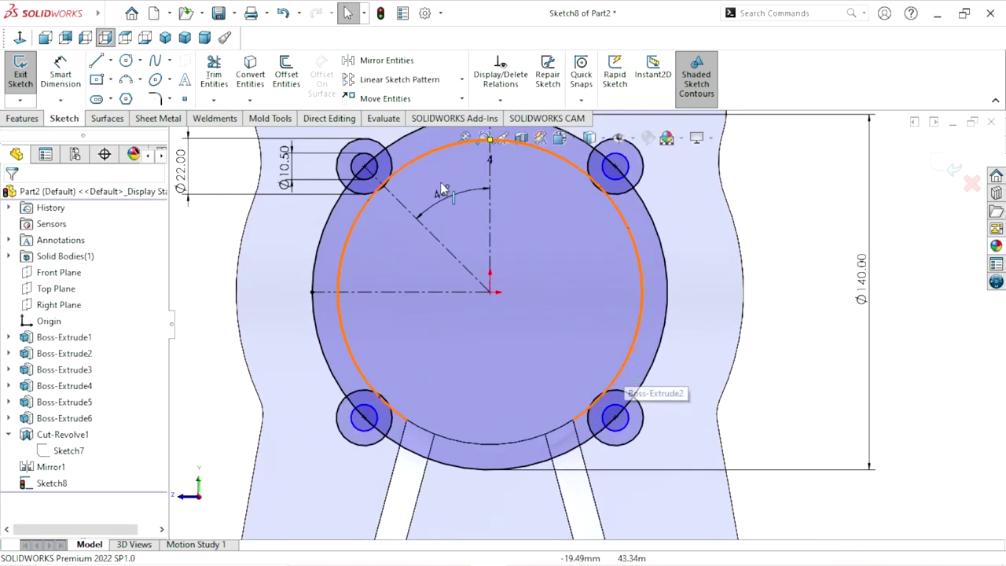
pyautogui.scroll(3, 645, 385)
pyautogui.click(516, 99)
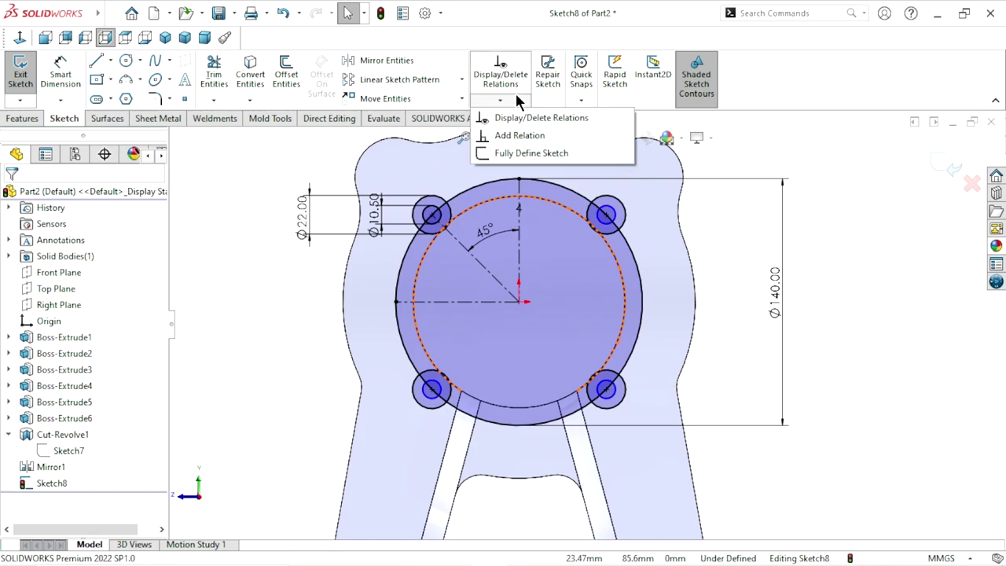
pyautogui.click(498, 150)
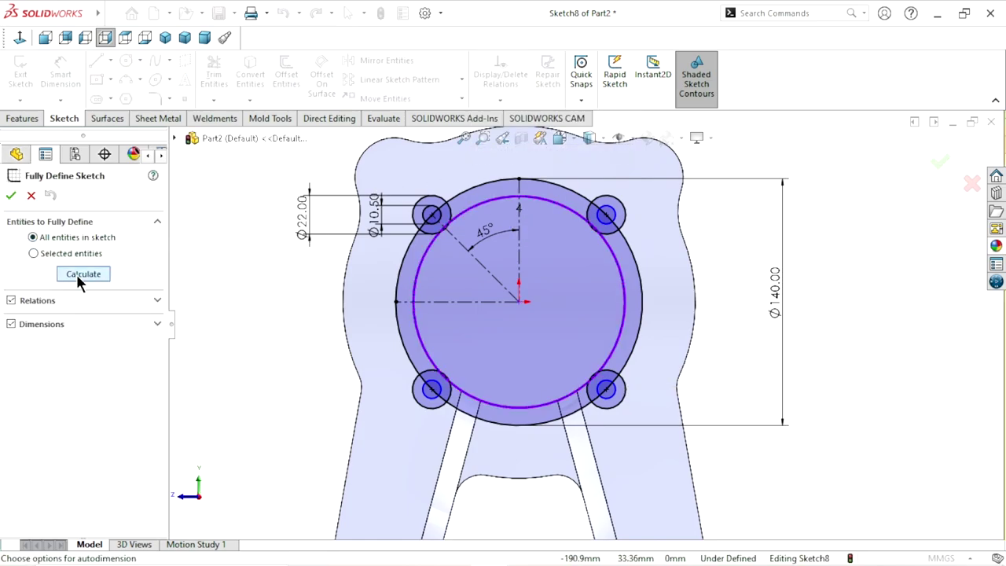
pyautogui.click(78, 275)
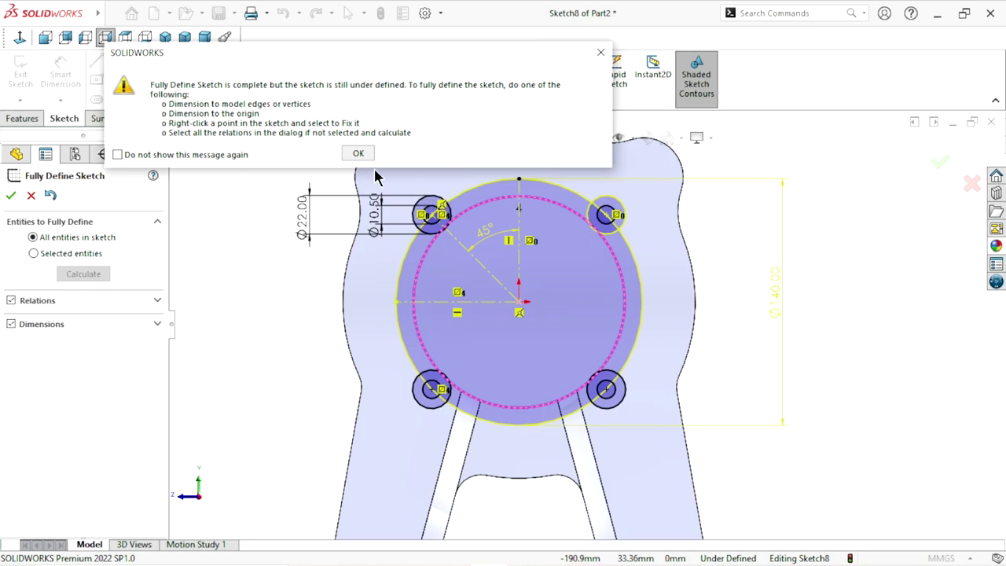
pyautogui.click(601, 53)
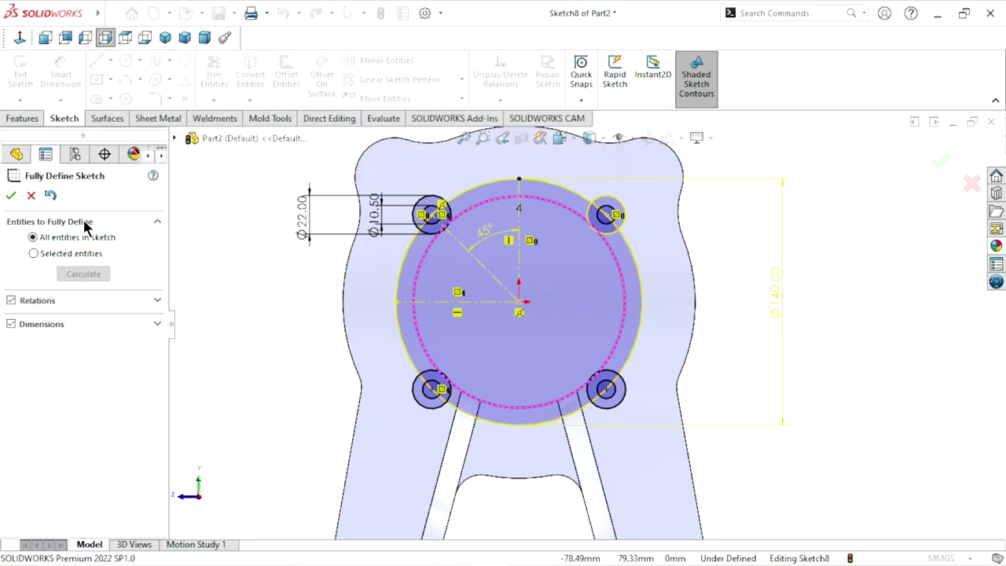
pyautogui.click(49, 196)
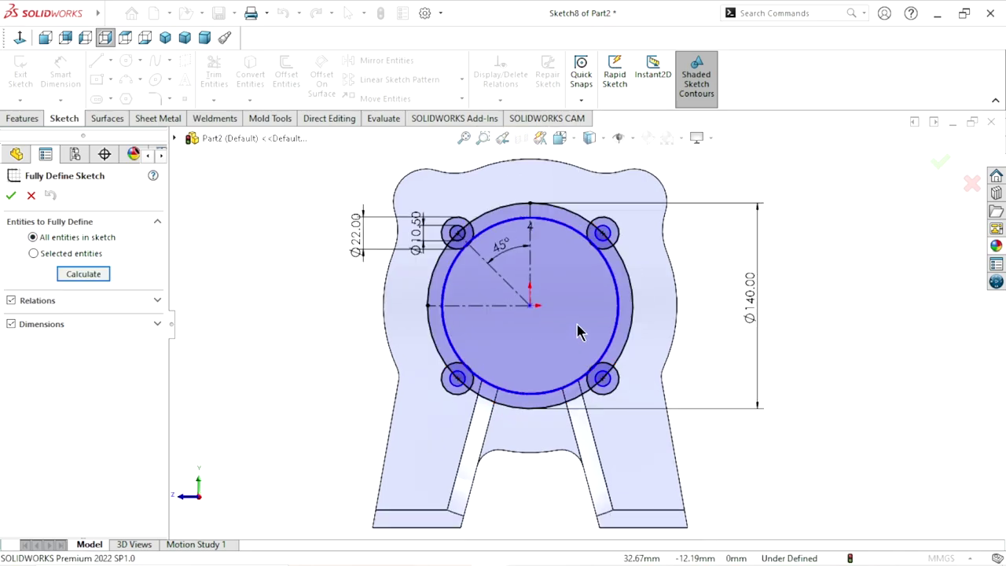
pyautogui.scroll(-1, 598, 311)
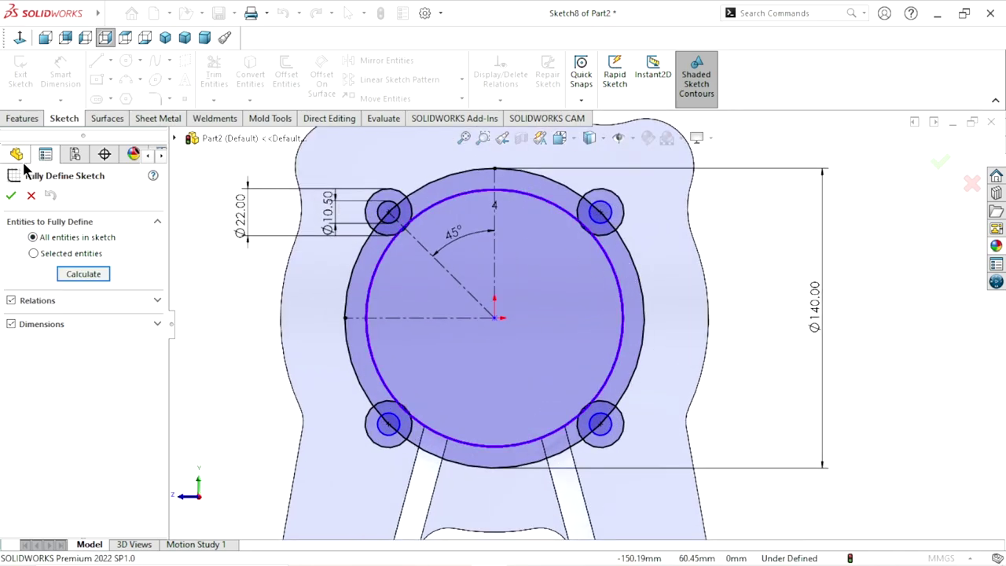
pyautogui.click(32, 196)
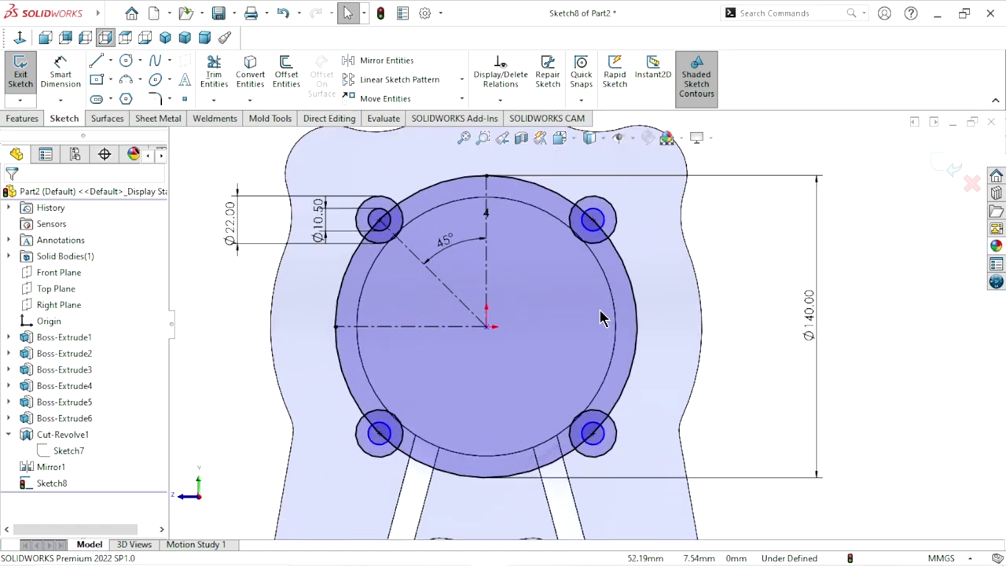
# Step: Power-trim away the upper-right, lower-left and lower-right Ø22/Ø10.50 circle pairs
pyautogui.click(208, 90)
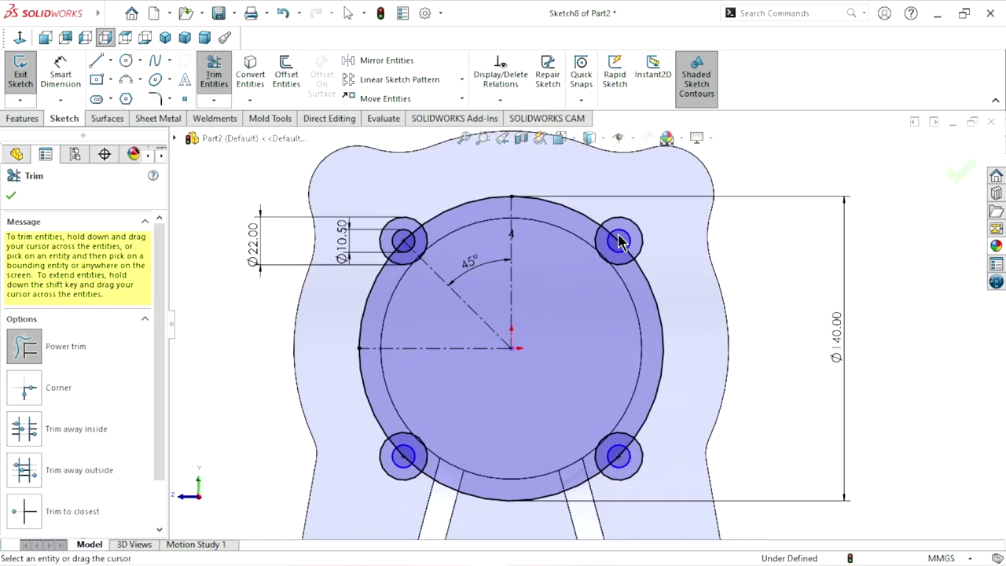
pyautogui.scroll(-2, 621, 243)
pyautogui.moveTo(653, 221); pyautogui.dragTo(621, 246)
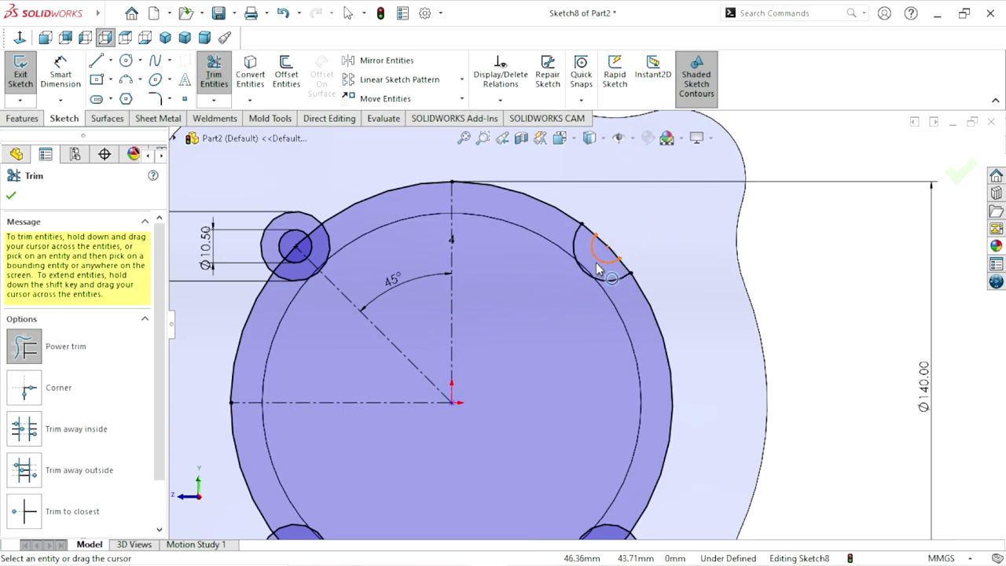
pyautogui.moveTo(555, 253); pyautogui.dragTo(598, 258)
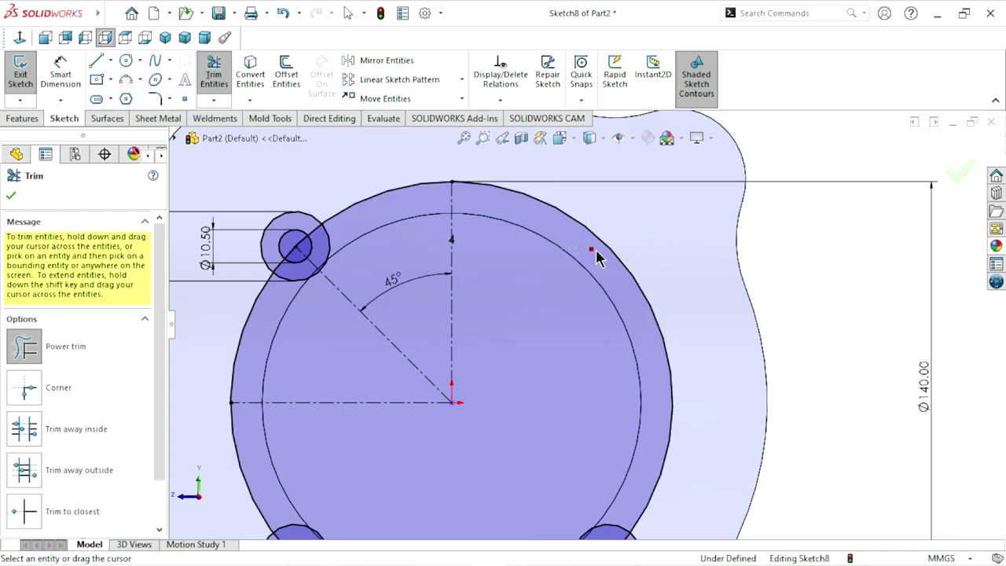
pyautogui.scroll(6, 555, 428)
pyautogui.scroll(-8, 504, 388)
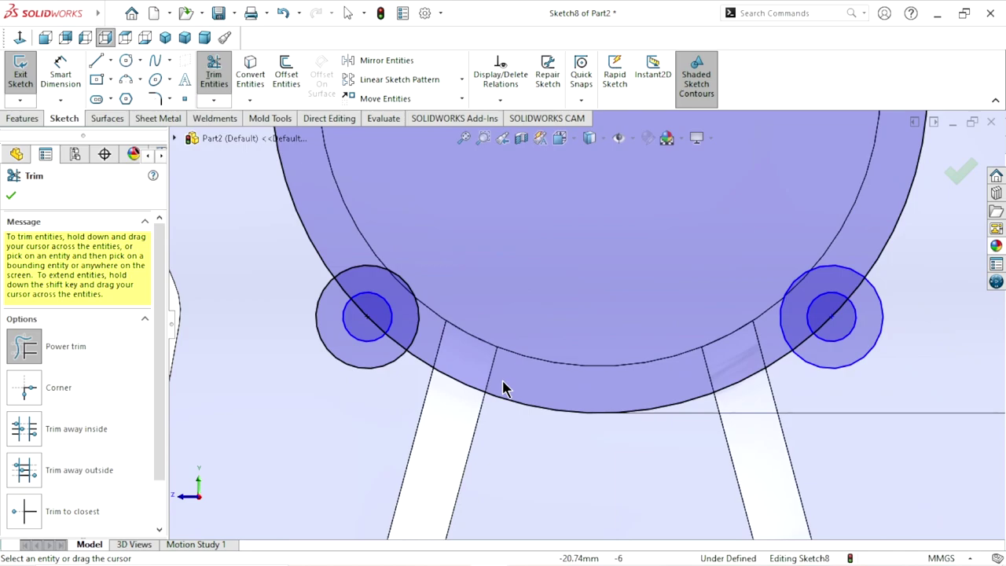
pyautogui.moveTo(441, 273)
pyautogui.mouseDown()
pyautogui.moveTo(399, 285)
pyautogui.moveTo(385, 306)
pyautogui.mouseUp()
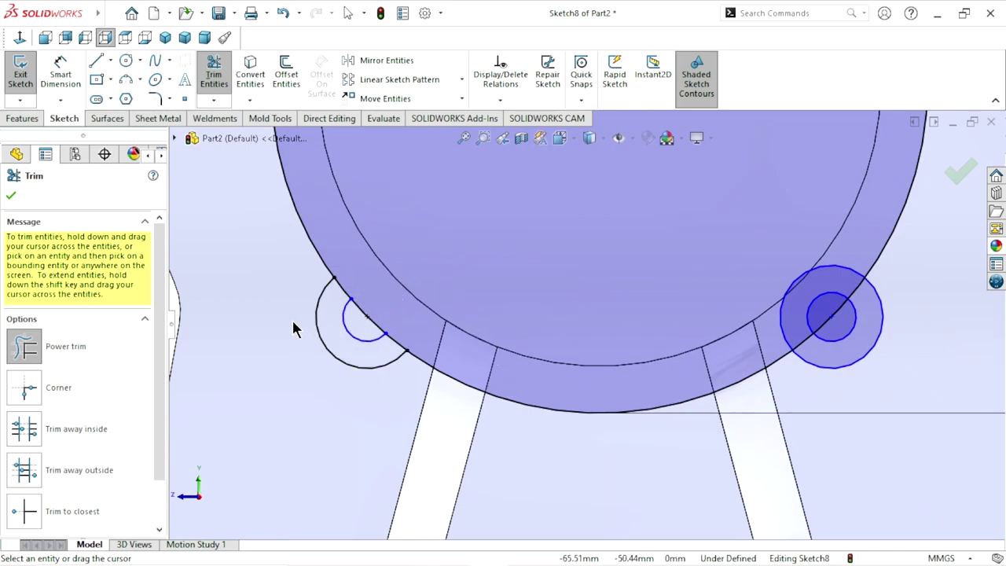
pyautogui.moveTo(293, 329); pyautogui.dragTo(348, 331)
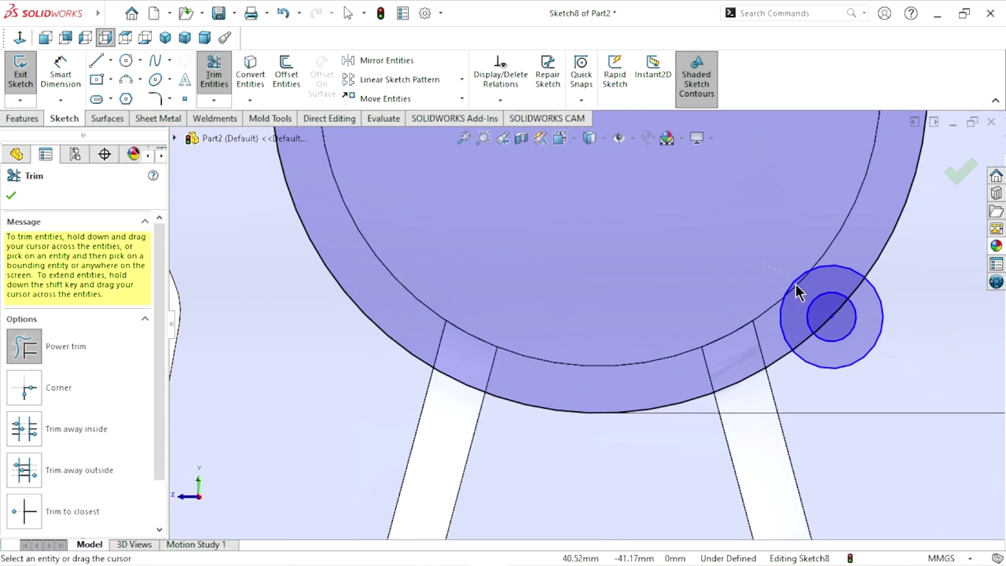
pyautogui.moveTo(797, 291)
pyautogui.mouseDown()
pyautogui.moveTo(883, 314)
pyautogui.moveTo(678, 355)
pyautogui.mouseUp()
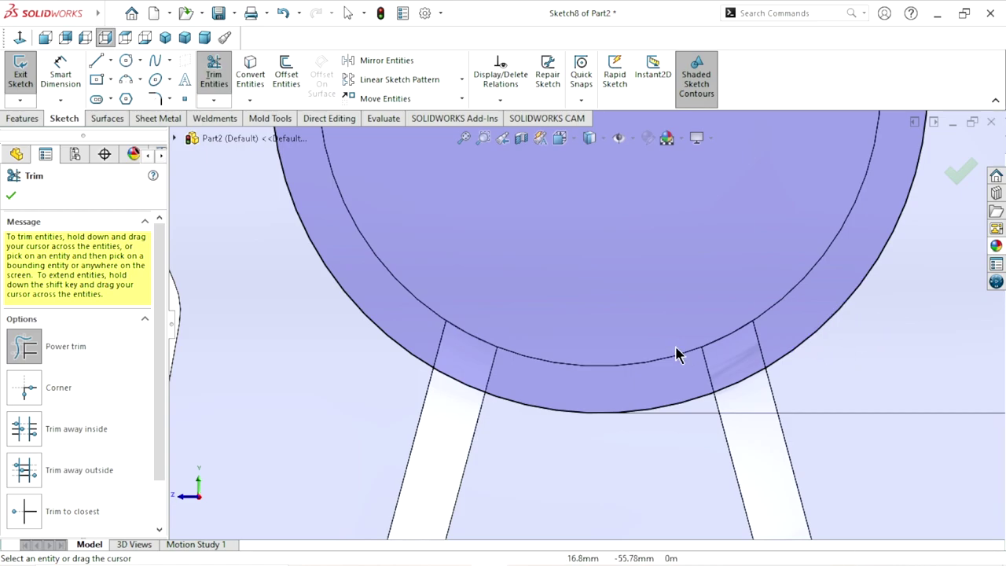
pyautogui.scroll(5, 677, 355)
pyautogui.scroll(2, 592, 253)
pyautogui.scroll(2, 562, 259)
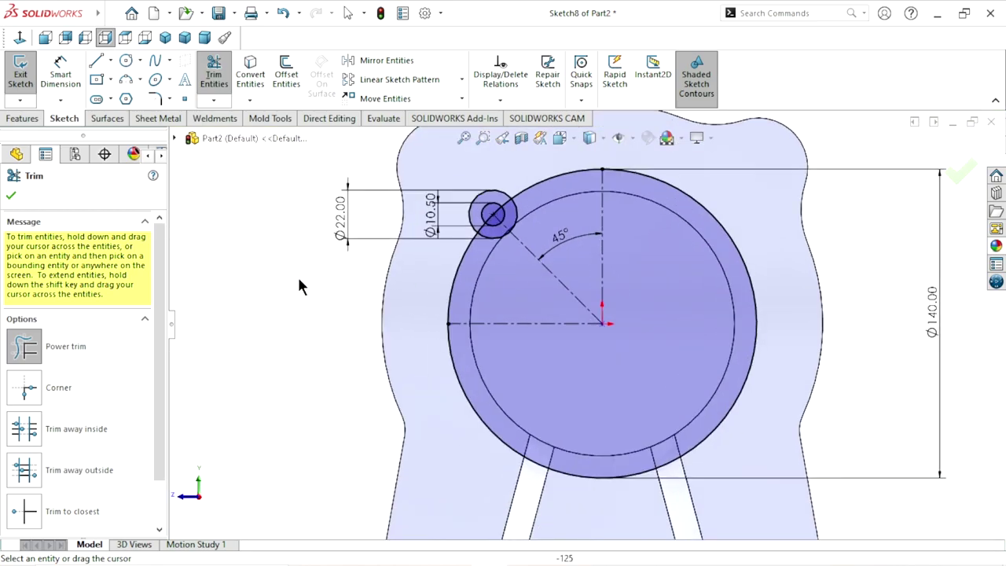
# Step: Circular-pattern the upper-left Ø22 and Ø10.50 circles into 4 instances over 360°
pyautogui.click(11, 195)
pyautogui.press('Escape')
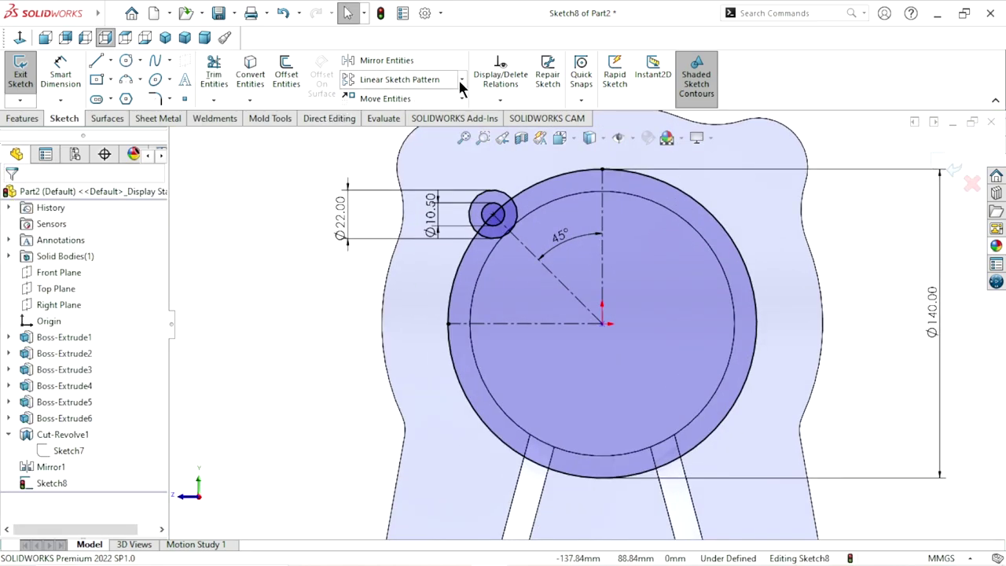
pyautogui.click(515, 252)
pyautogui.click(463, 80)
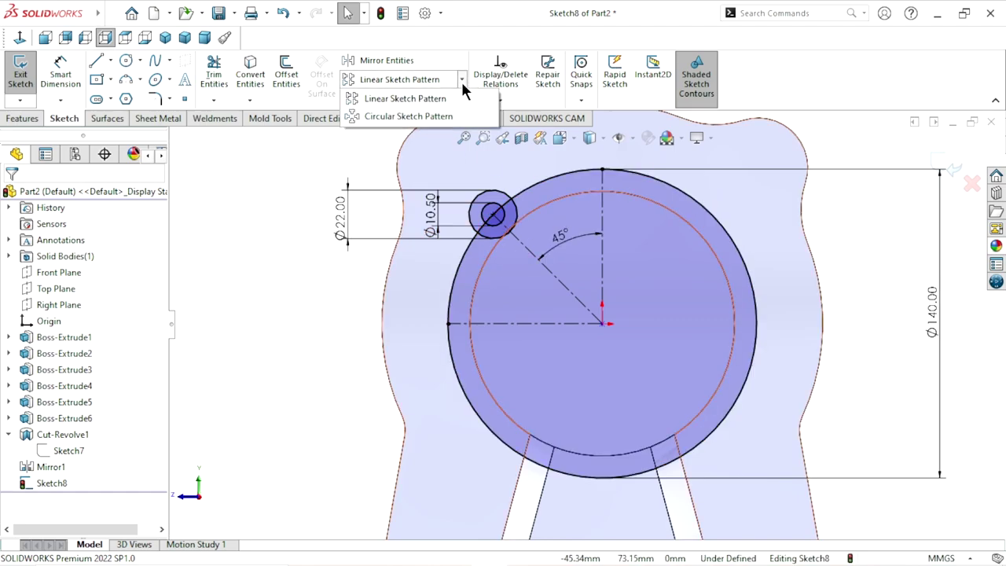
pyautogui.click(431, 115)
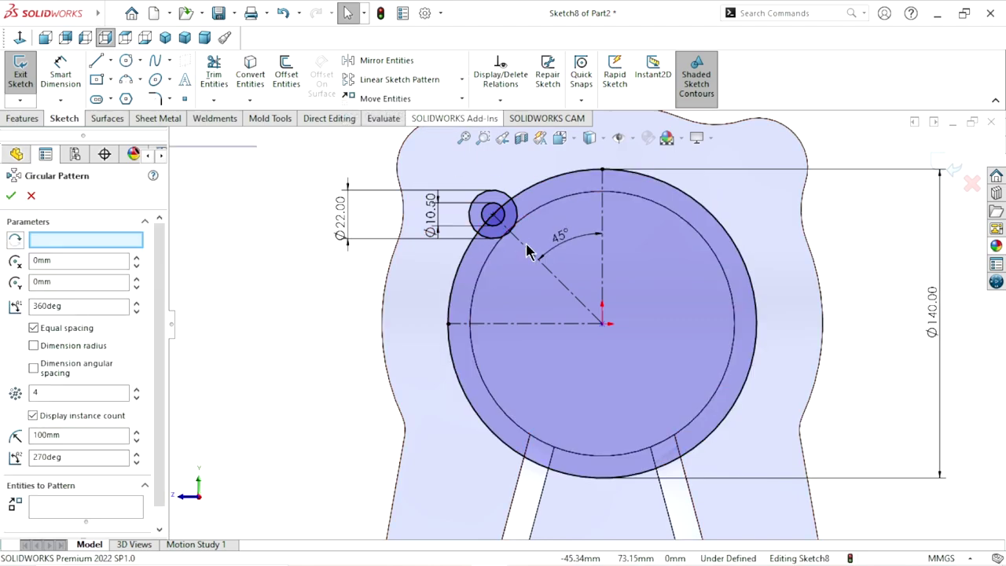
pyautogui.click(506, 198)
pyautogui.click(494, 211)
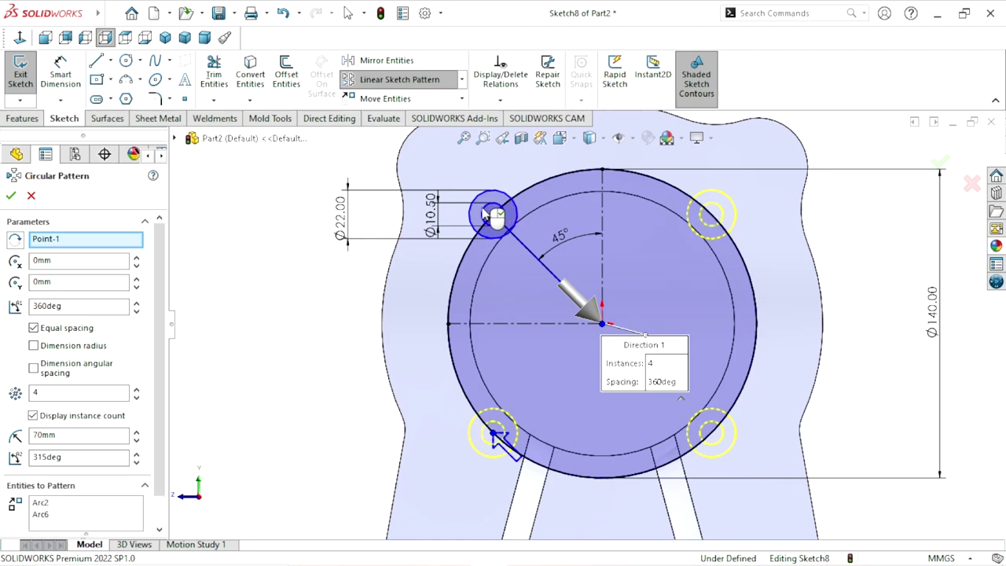
pyautogui.click(11, 196)
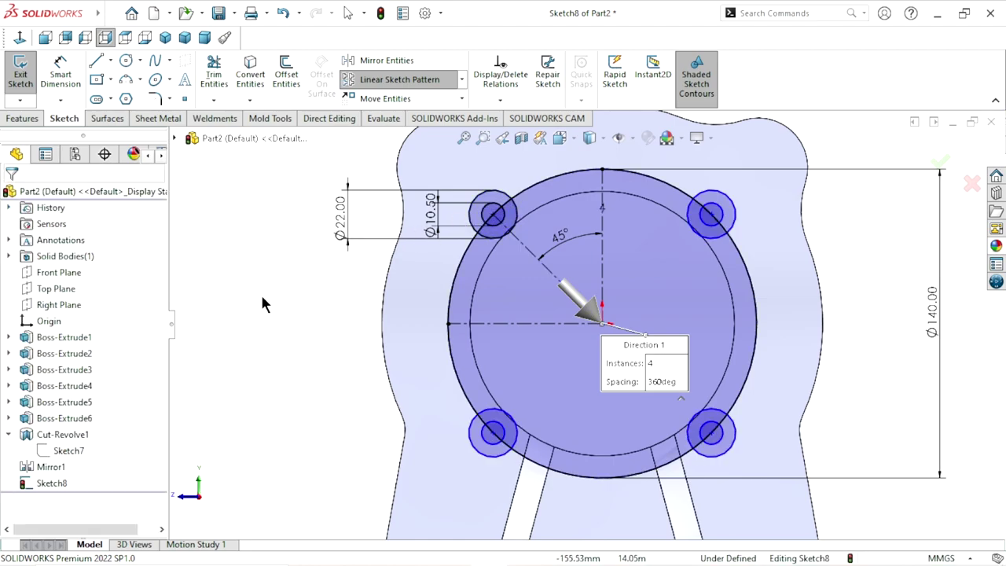
# Step: Fully define Sketch8 with Fully Define Sketch's Calculate and accept the result
pyautogui.scroll(2, 433, 308)
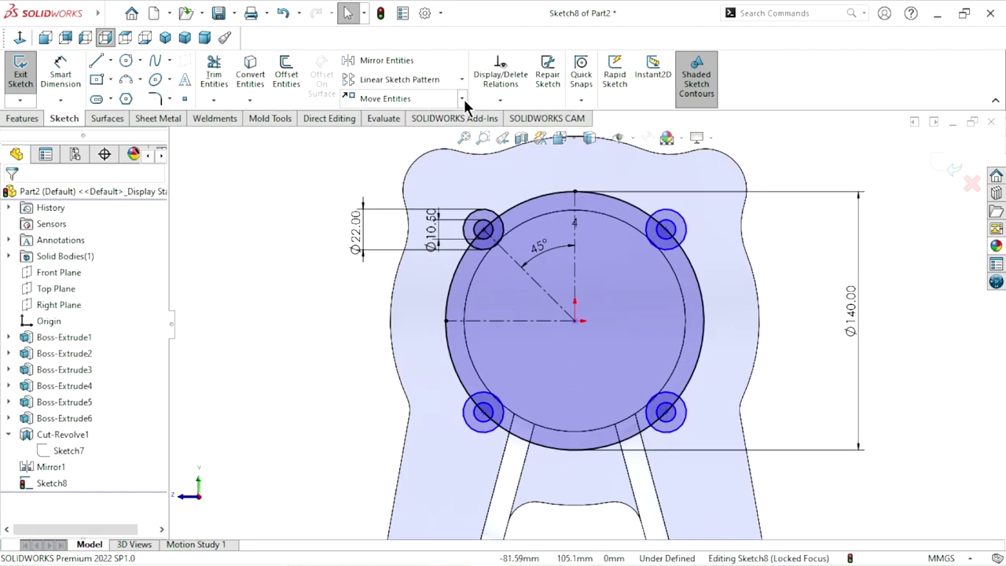
pyautogui.click(500, 101)
pyautogui.click(491, 153)
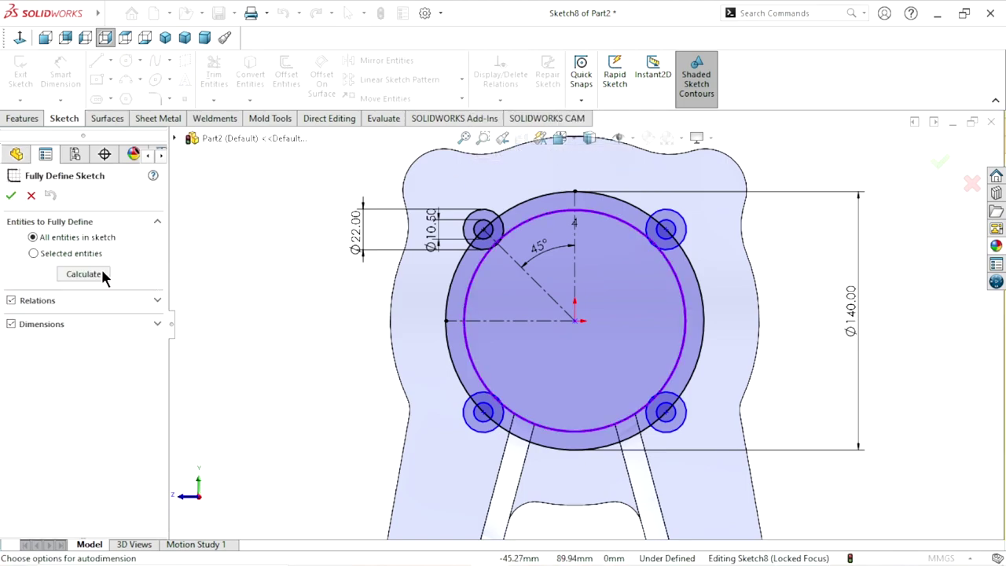
pyautogui.click(67, 276)
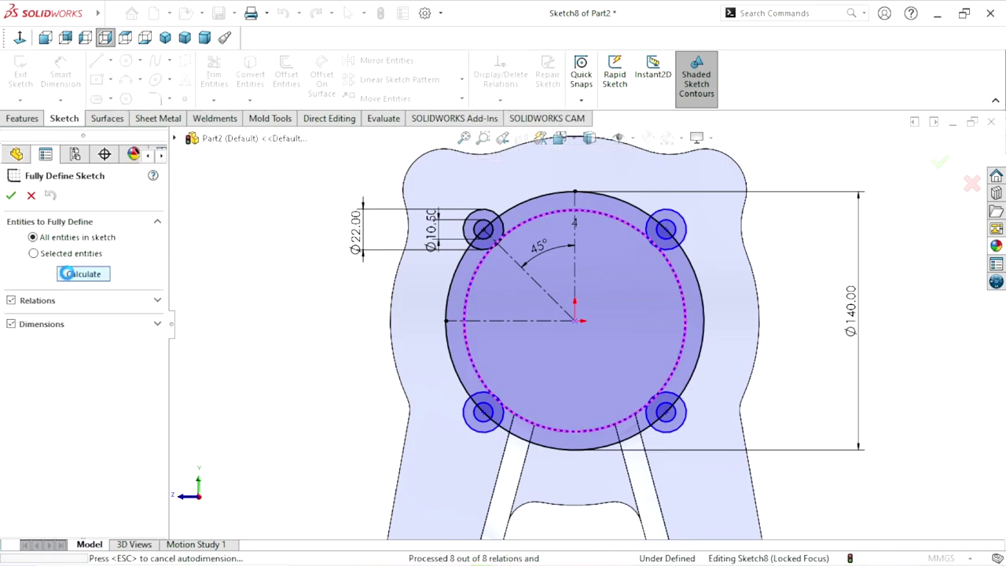
pyautogui.click(11, 197)
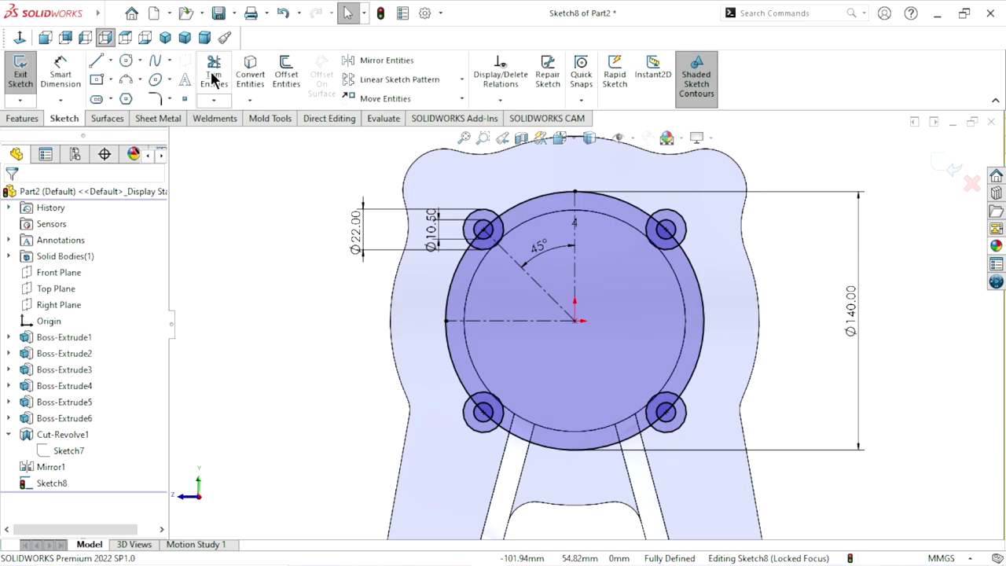
# Step: Trim the upper-left lobe's inner arc and the flange edge so it joins the Ø140 outline
pyautogui.click(213, 74)
pyautogui.scroll(-2, 507, 267)
pyautogui.scroll(-3, 492, 243)
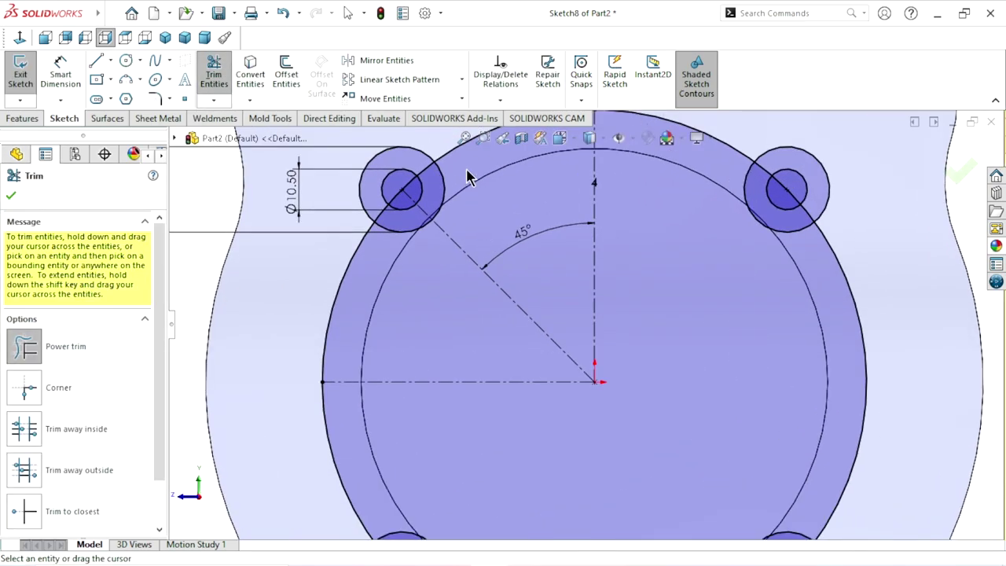
pyautogui.moveTo(467, 177); pyautogui.dragTo(421, 191)
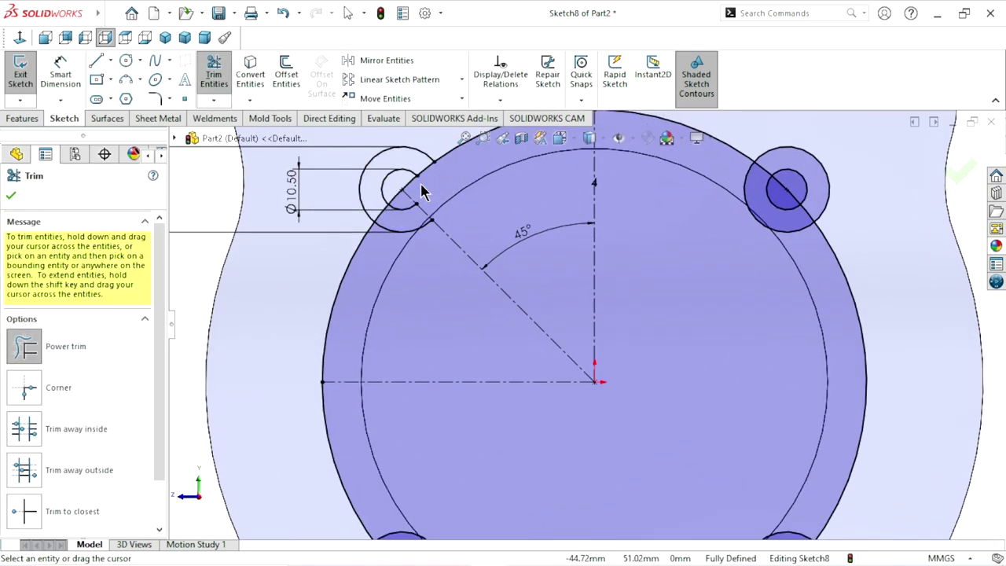
pyautogui.click(280, 13)
pyautogui.click(213, 76)
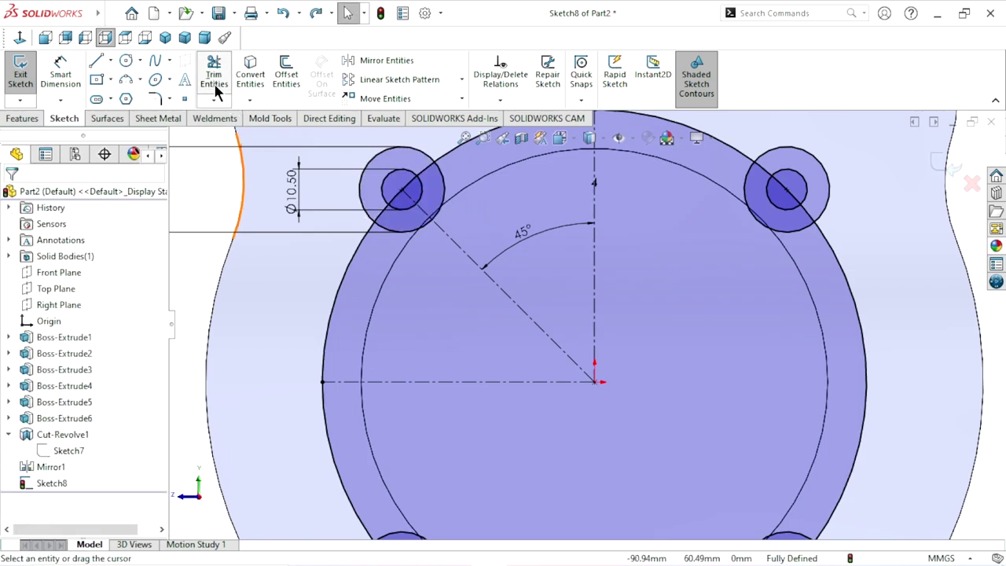
pyautogui.moveTo(386, 246); pyautogui.dragTo(401, 227)
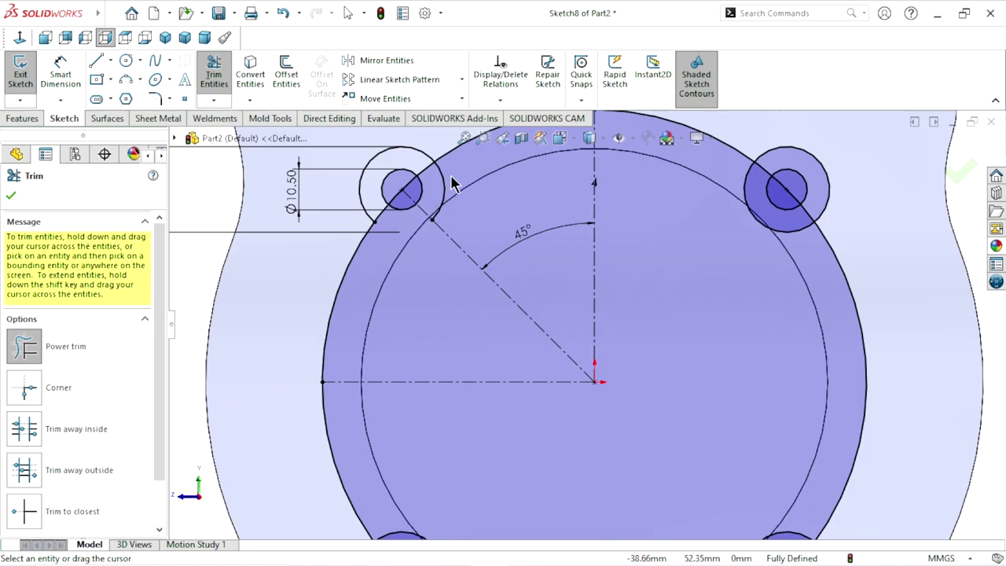
pyautogui.scroll(2, 426, 215)
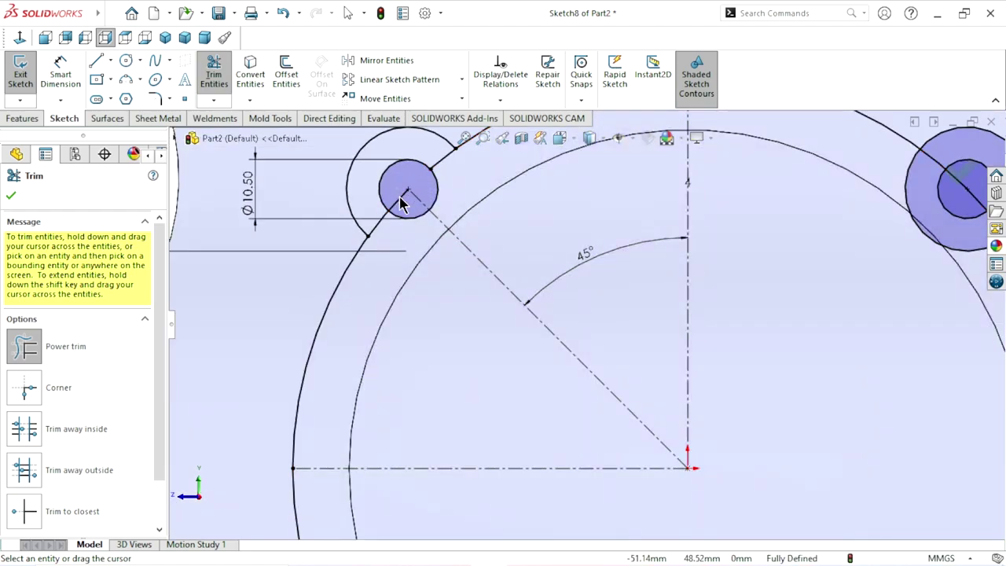
pyautogui.moveTo(407, 214); pyautogui.dragTo(389, 230)
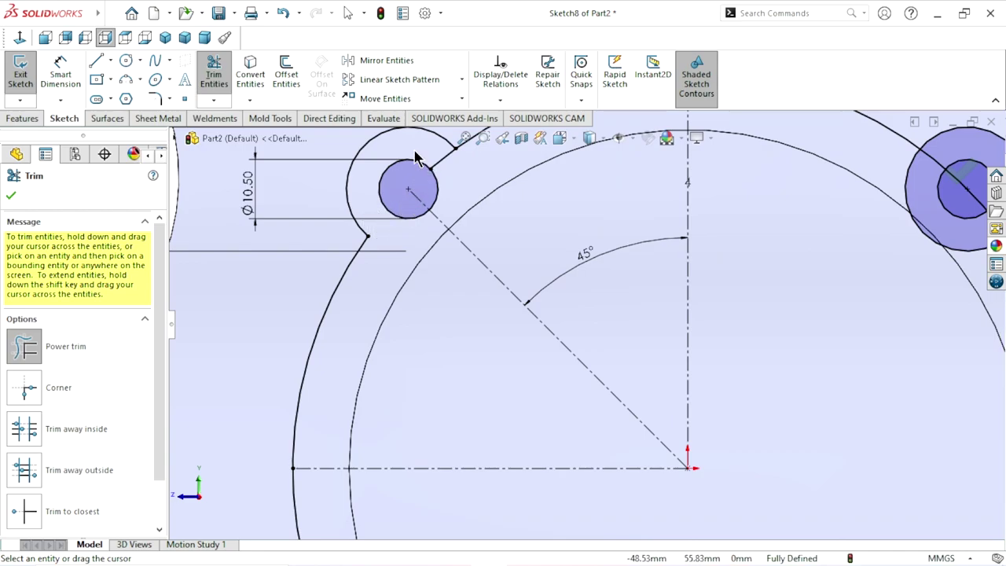
pyautogui.scroll(1, 433, 265)
pyautogui.scroll(1, 626, 315)
pyautogui.scroll(1, 727, 305)
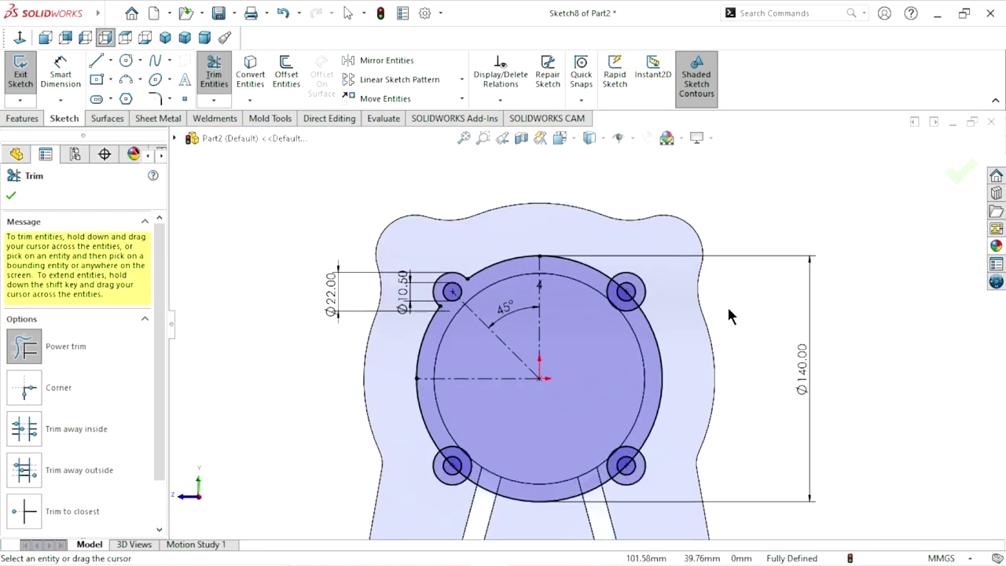
pyautogui.scroll(1, 559, 306)
pyautogui.scroll(-2, 558, 299)
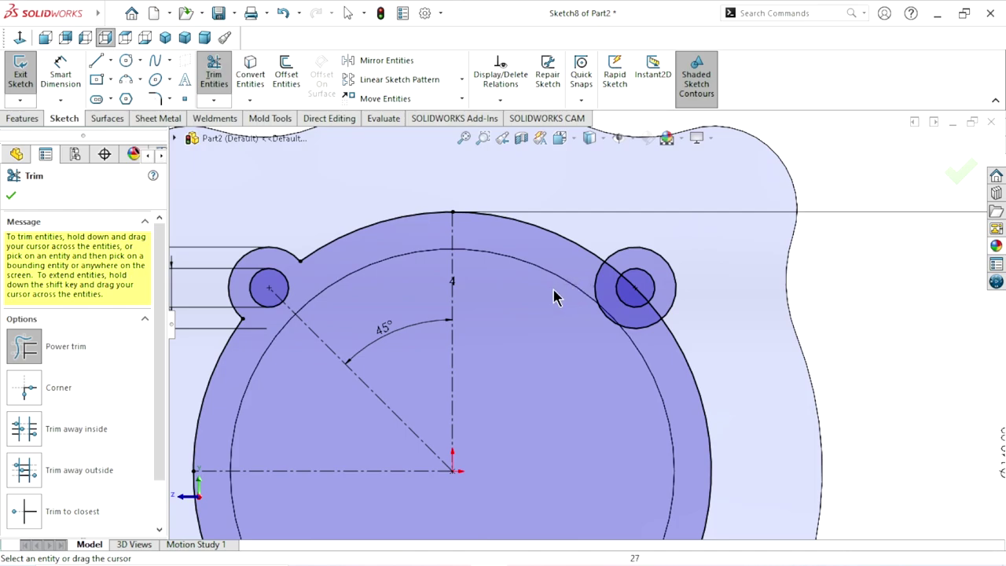
# Step: Trim the upper-right, lower-right and lower-left lobes into the flange outline
pyautogui.moveTo(584, 299); pyautogui.dragTo(629, 288)
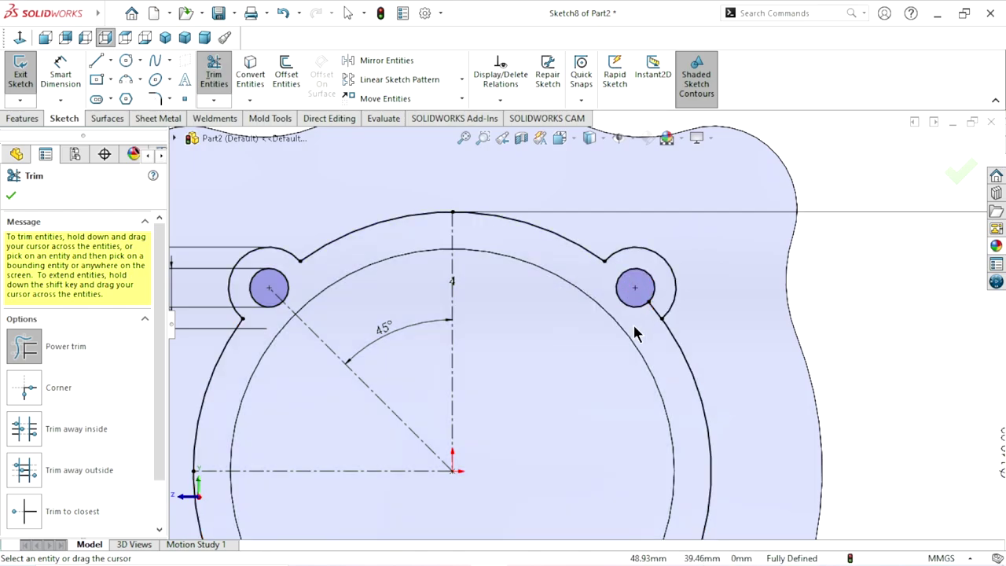
pyautogui.scroll(1, 598, 330)
pyautogui.scroll(3, 553, 342)
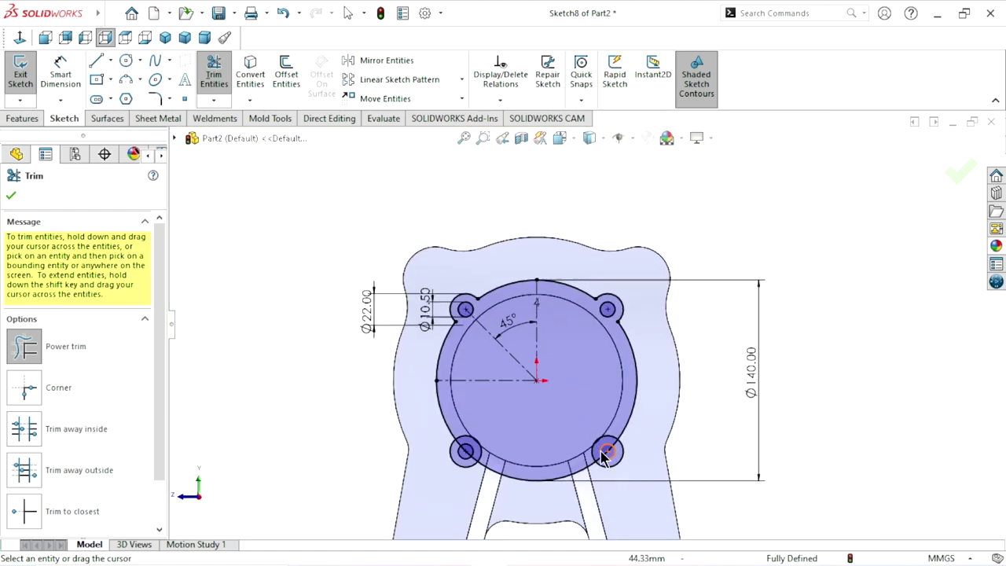
pyautogui.scroll(-2, 602, 453)
pyautogui.scroll(-4, 633, 424)
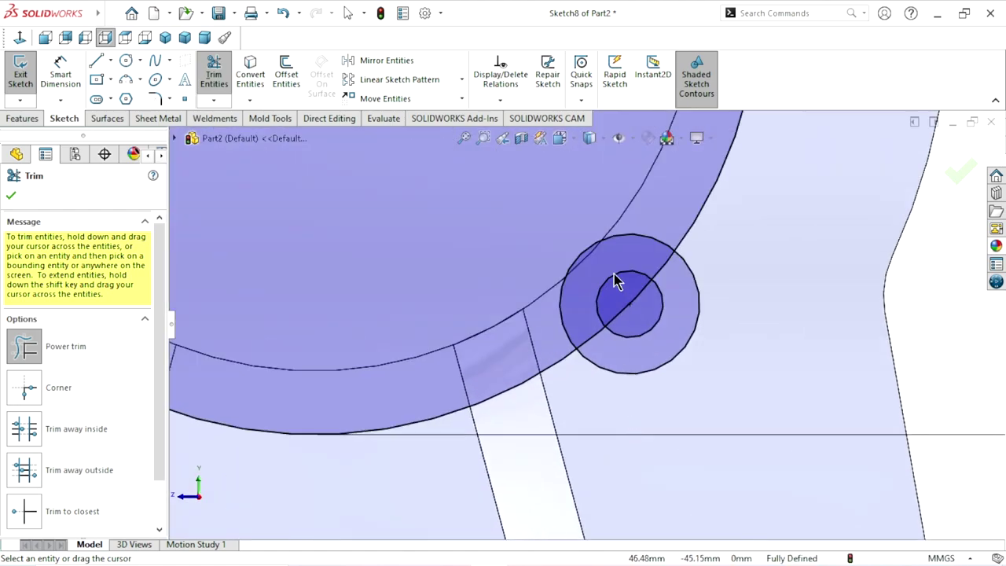
pyautogui.moveTo(616, 281)
pyautogui.mouseDown()
pyautogui.moveTo(641, 246)
pyautogui.moveTo(672, 288)
pyautogui.mouseUp()
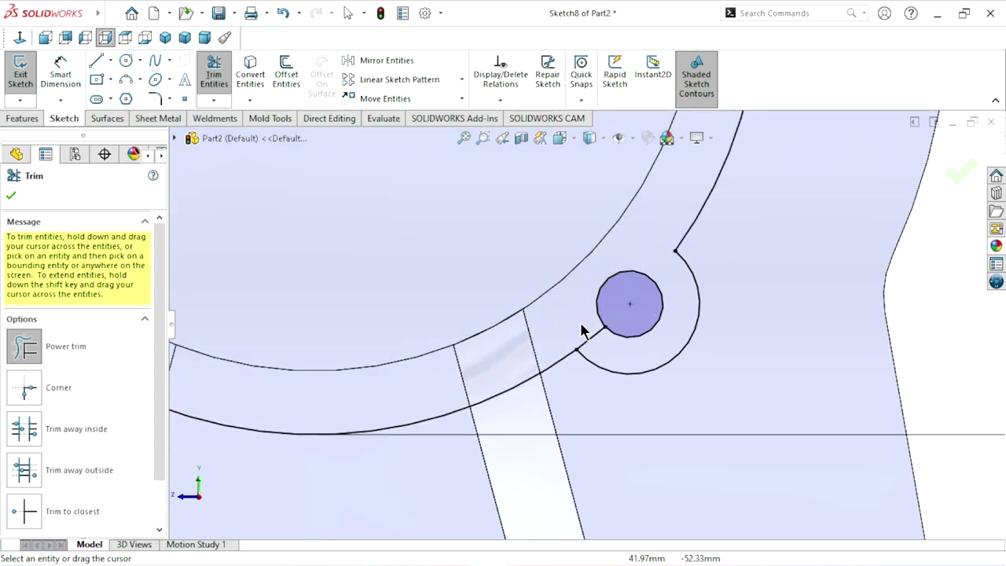
pyautogui.scroll(2, 595, 352)
pyautogui.scroll(3, 550, 338)
pyautogui.scroll(-2, 460, 312)
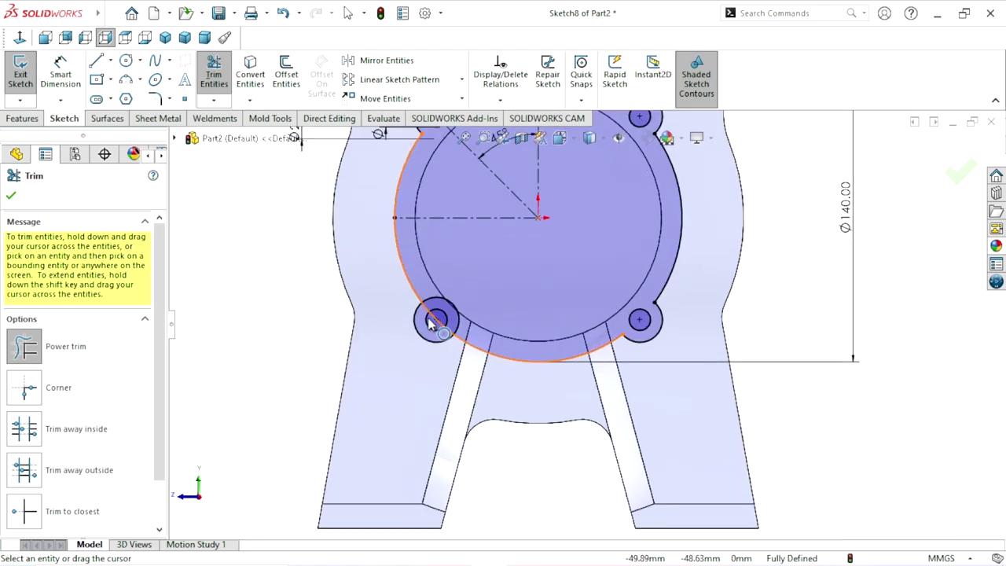
pyautogui.scroll(-3, 460, 312)
pyautogui.moveTo(558, 271); pyautogui.dragTo(529, 303)
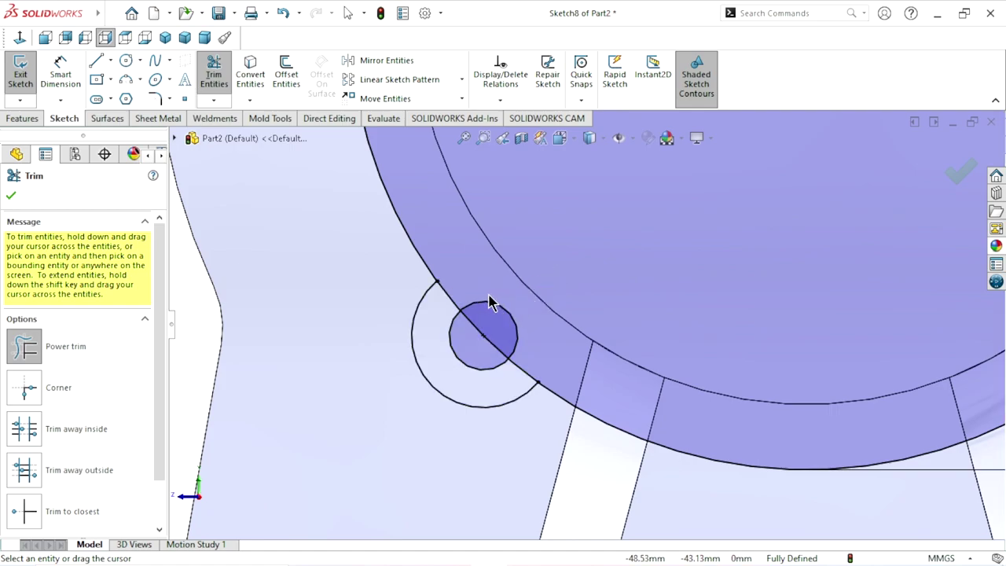
pyautogui.moveTo(453, 311); pyautogui.dragTo(479, 321)
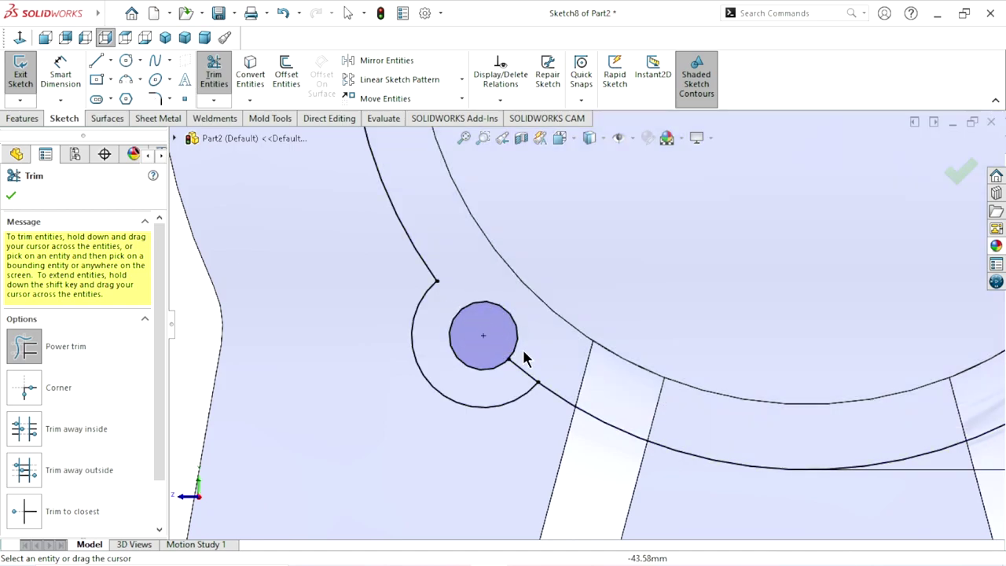
pyautogui.moveTo(521, 355); pyautogui.dragTo(508, 378)
pyautogui.scroll(5, 472, 377)
pyautogui.scroll(-1, 621, 287)
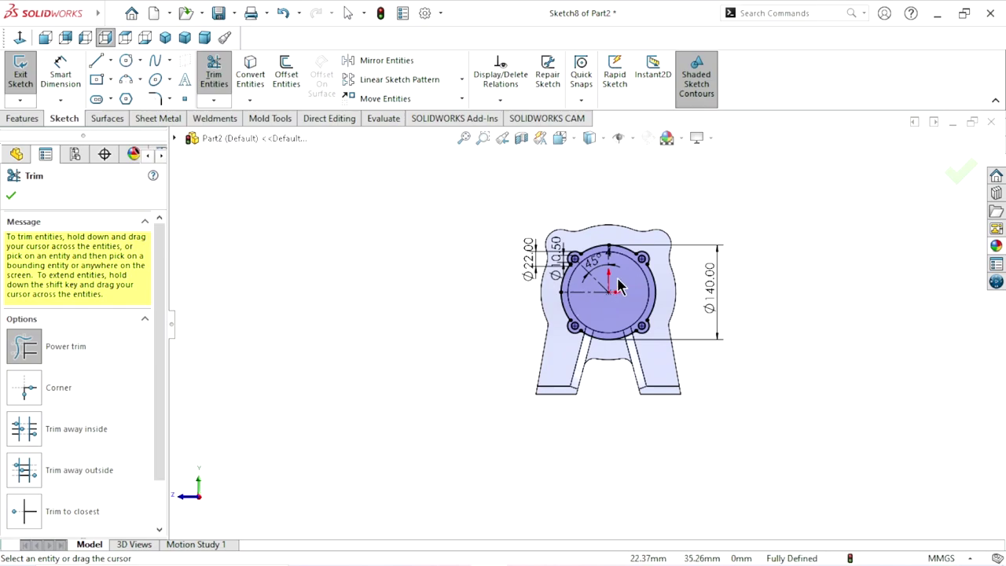
pyautogui.scroll(-1, 621, 287)
pyautogui.scroll(-1, 592, 340)
pyautogui.scroll(-1, 595, 314)
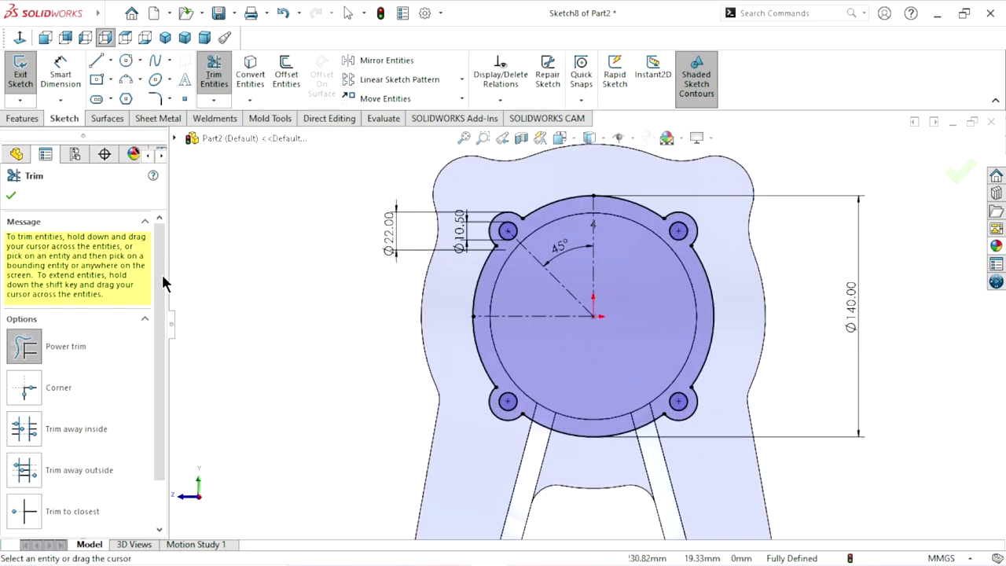
# Step: Finish trimming and drag the Ø10.50 and Ø22.00 dimensions up above the upper-left lug
pyautogui.click(11, 195)
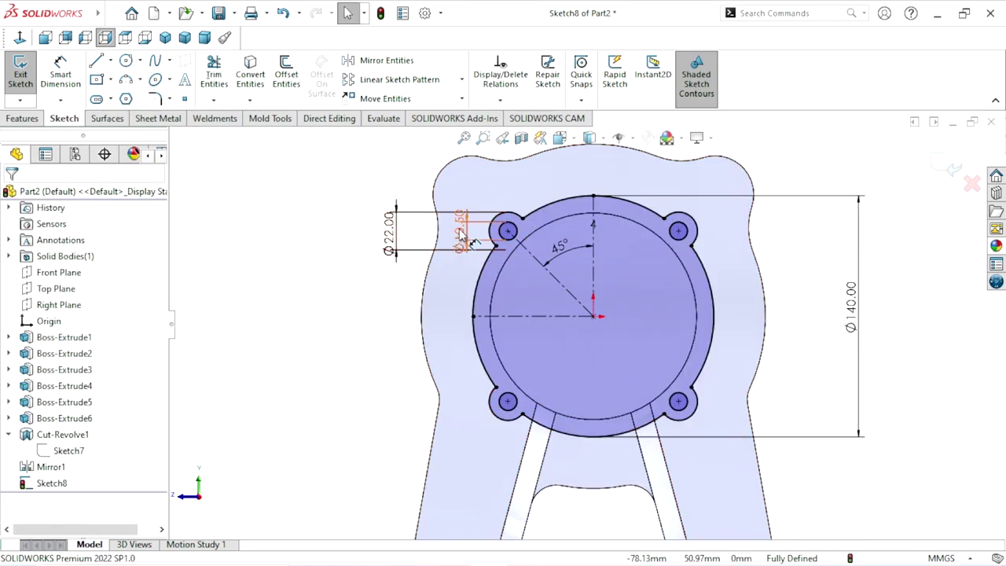
pyautogui.moveTo(461, 225)
pyautogui.mouseDown()
pyautogui.moveTo(510, 195)
pyautogui.moveTo(410, 186)
pyautogui.moveTo(459, 181)
pyautogui.mouseUp()
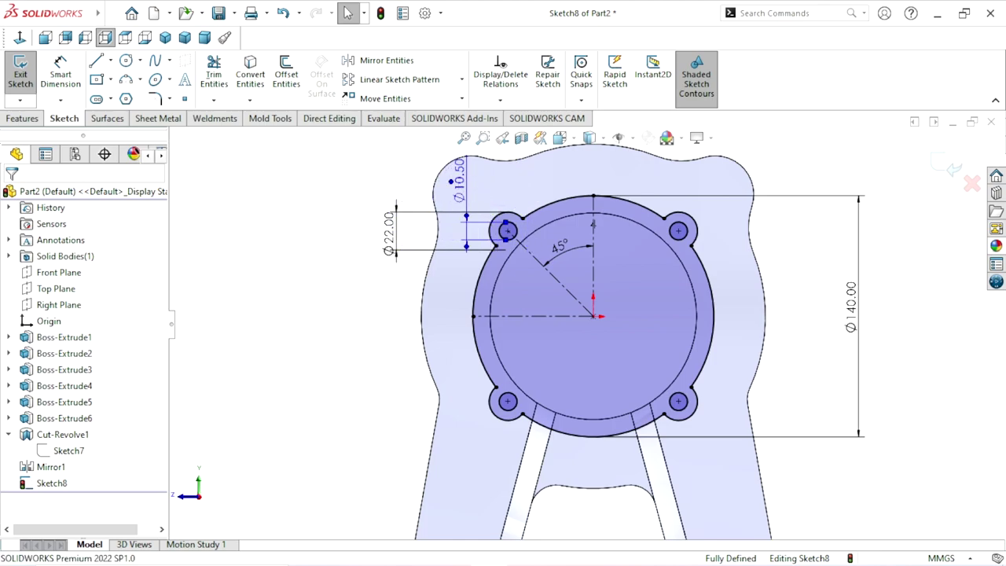
pyautogui.click(388, 232)
pyautogui.moveTo(389, 232); pyautogui.dragTo(399, 166)
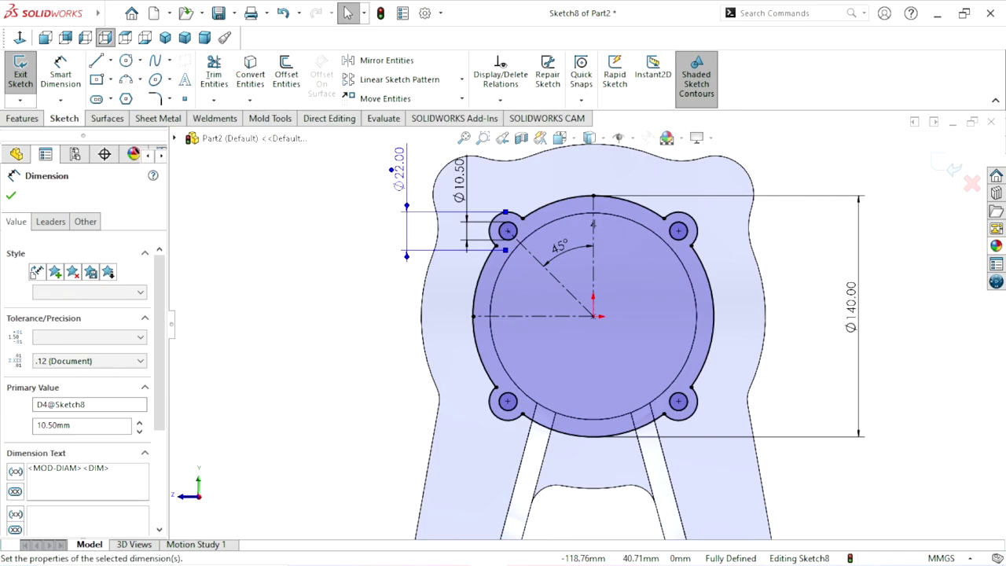
pyautogui.press('Escape')
# Step: Add 10 mm sketch fillets at the eight corners where the four lugs meet the Ø140 outline
pyautogui.press('f')
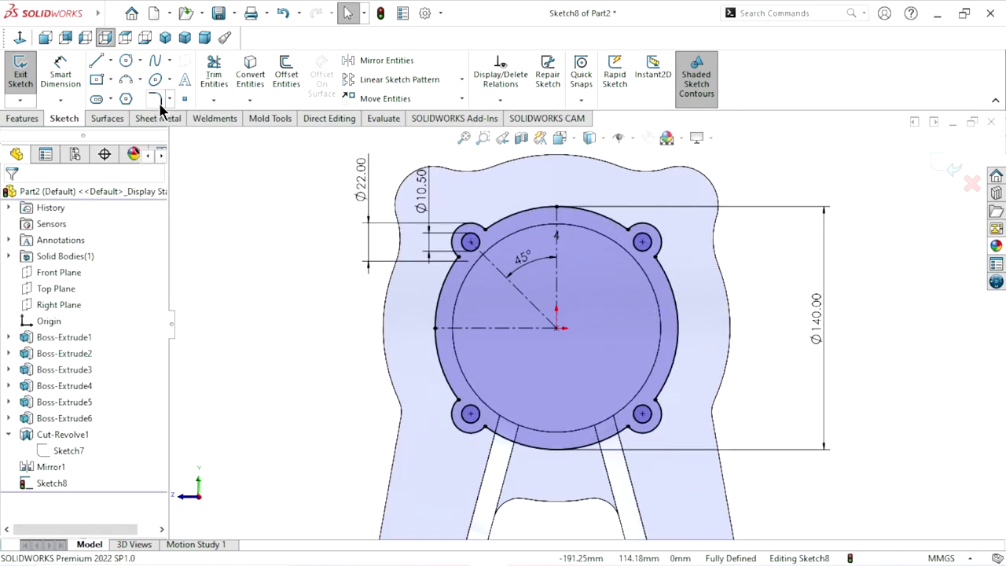
pyautogui.click(156, 99)
pyautogui.write('10')
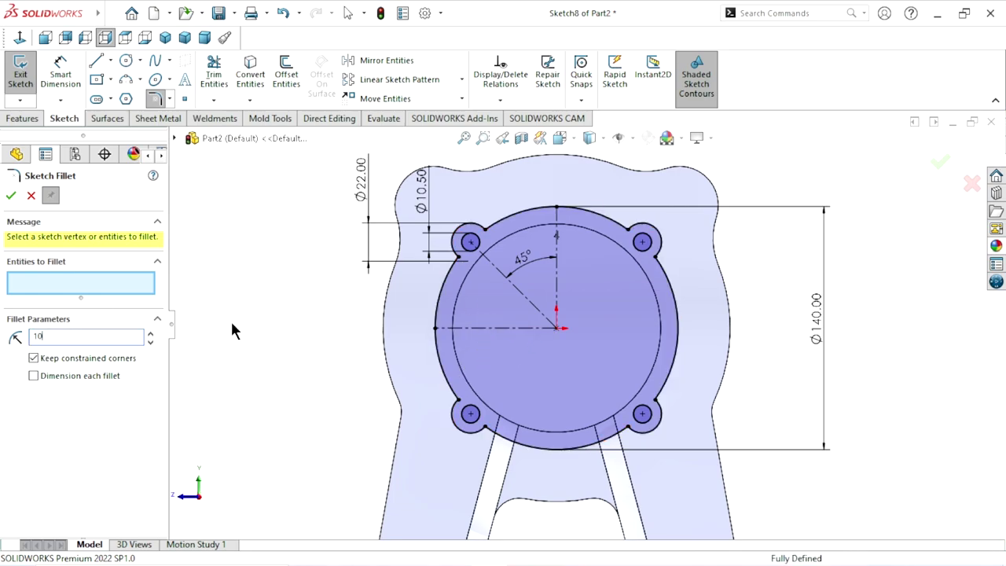
pyautogui.scroll(-3, 465, 283)
pyautogui.click(472, 252)
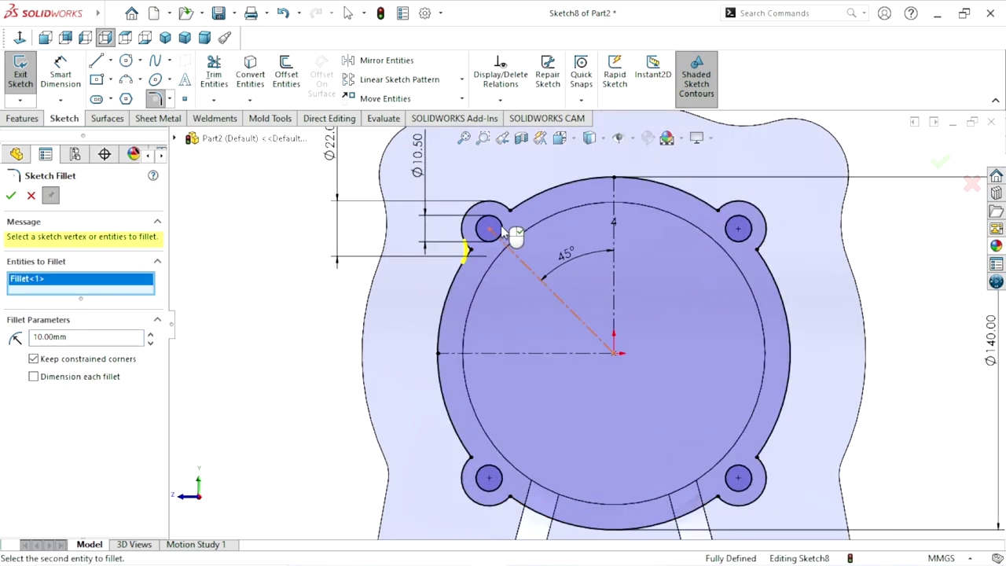
pyautogui.click(511, 210)
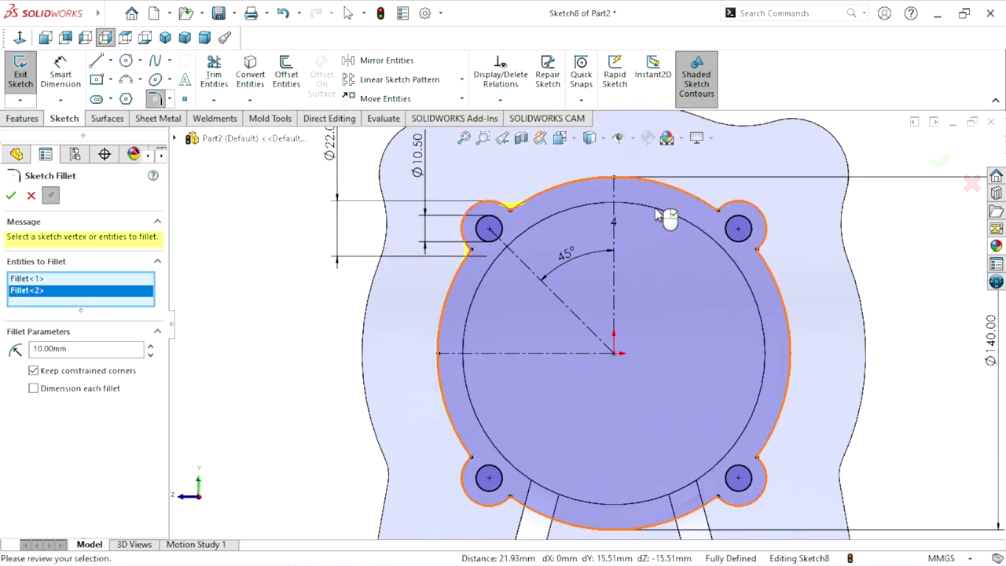
pyautogui.click(716, 209)
pyautogui.click(760, 250)
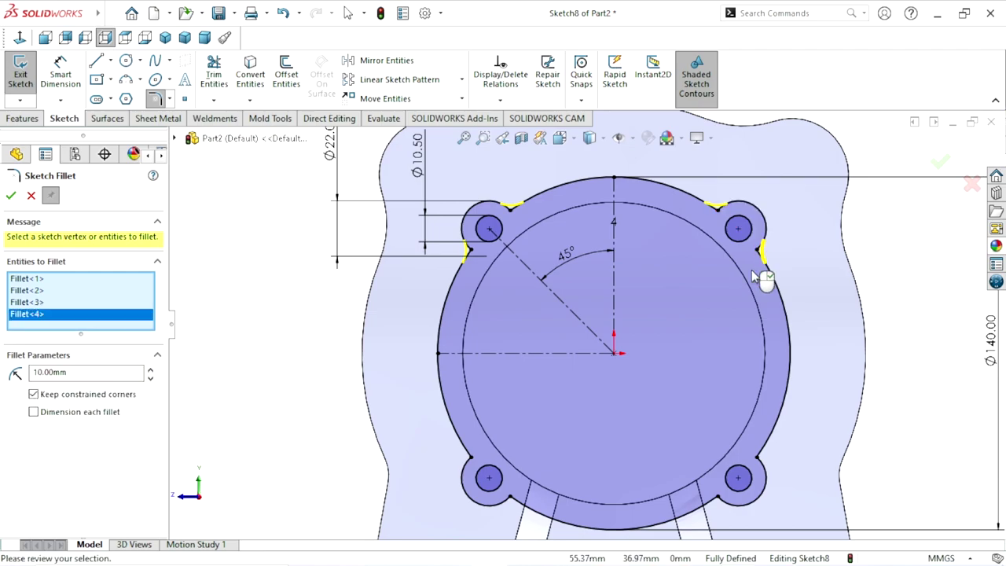
pyautogui.click(759, 458)
pyautogui.click(717, 499)
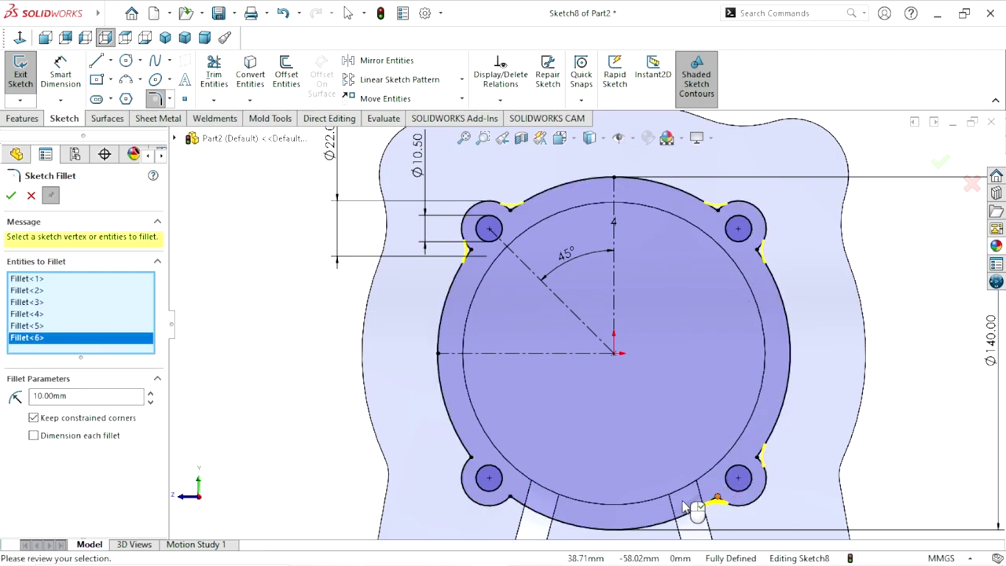
pyautogui.click(473, 470)
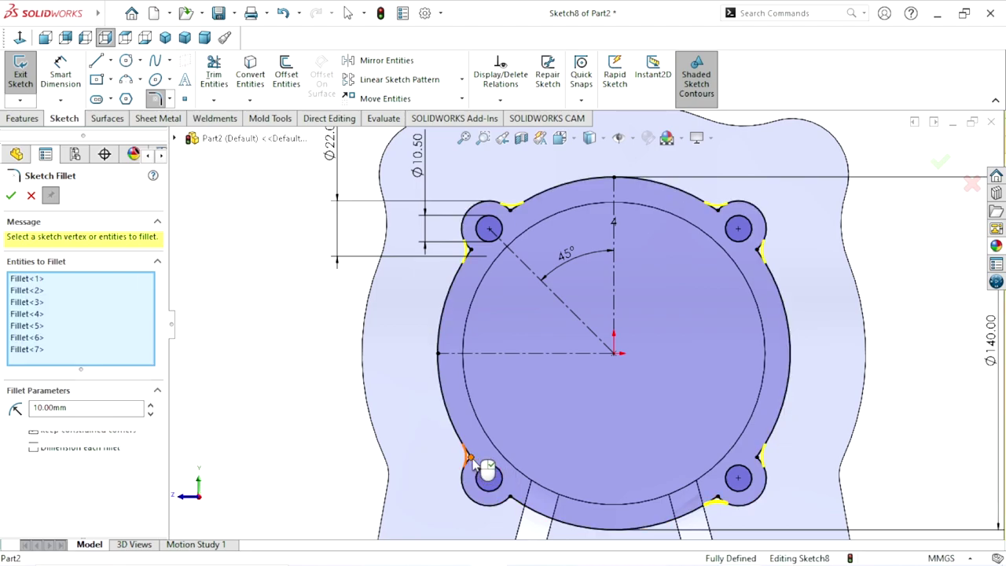
pyautogui.click(510, 501)
pyautogui.click(13, 198)
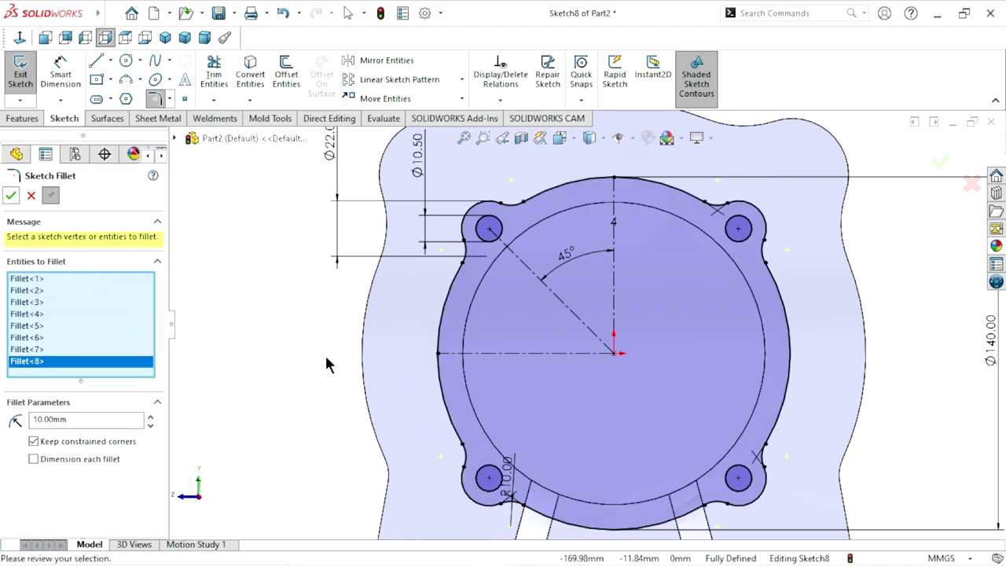
pyautogui.scroll(2, 385, 379)
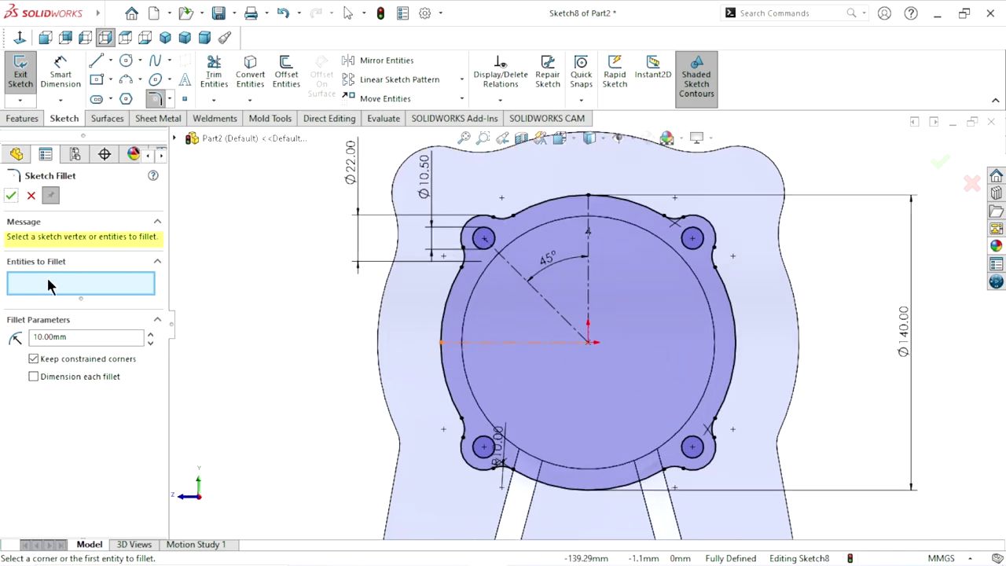
pyautogui.click(31, 196)
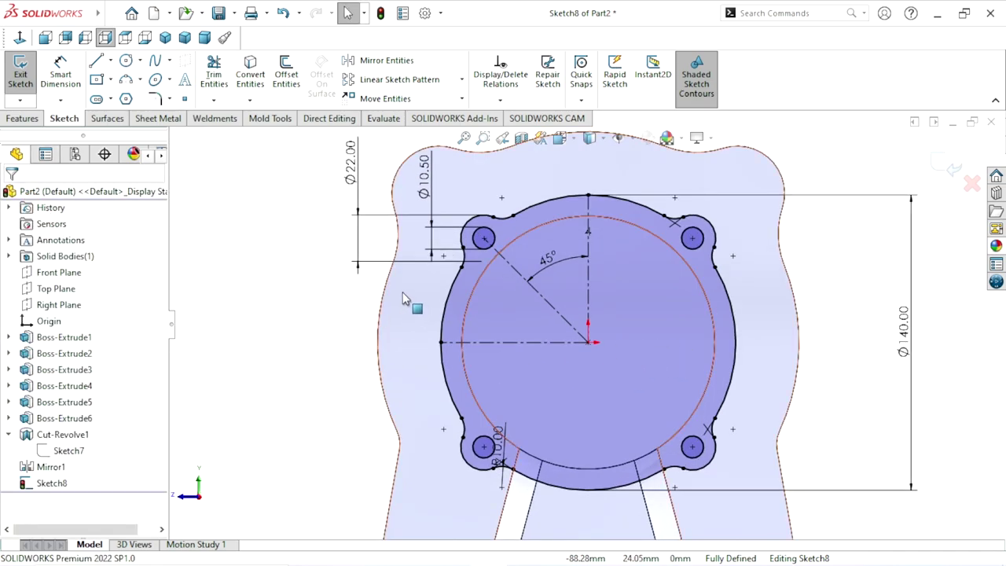
# Step: Drag the Ø140.00 dimension left, closer to the flange
pyautogui.scroll(2, 635, 340)
pyautogui.scroll(2, 635, 339)
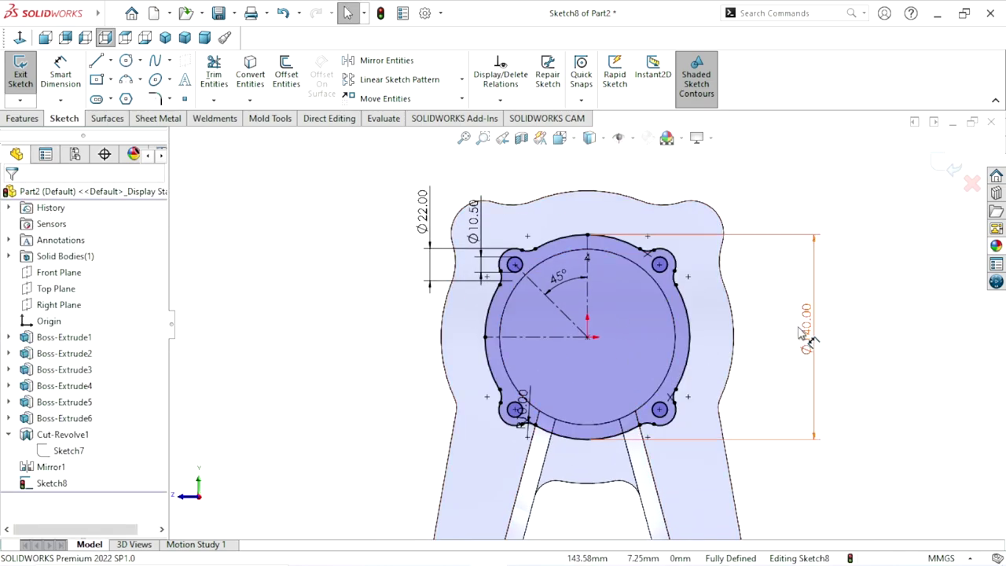
pyautogui.moveTo(807, 334); pyautogui.dragTo(760, 334)
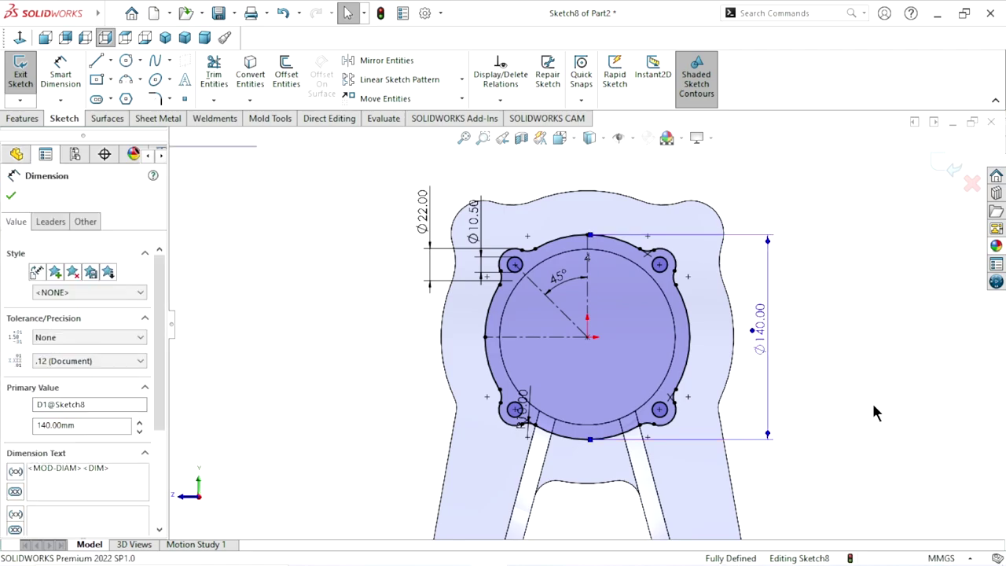
pyautogui.click(897, 404)
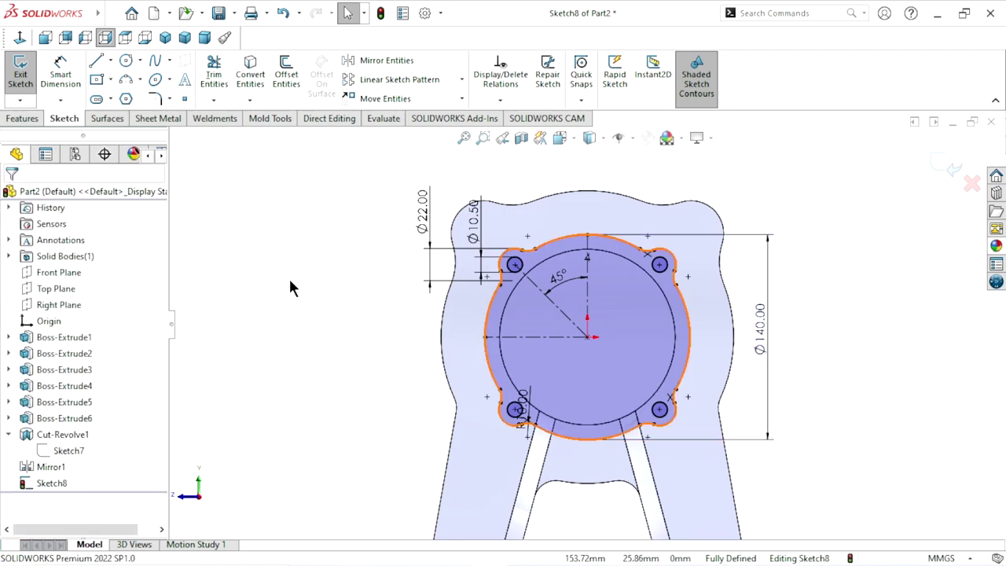
# Step: Boss-extrude Sketch8 to a Blind depth of 18 mm
pyautogui.click(22, 118)
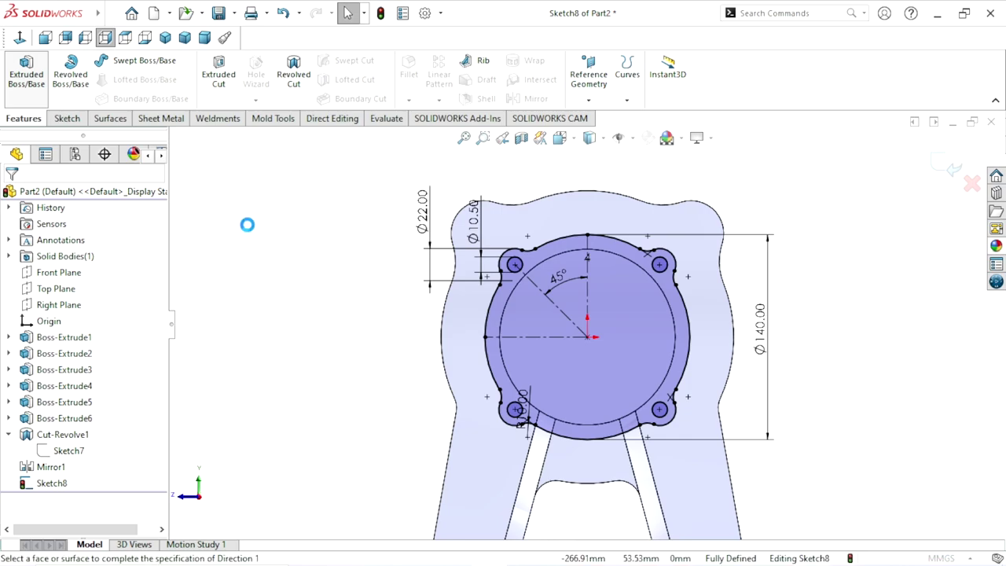
pyautogui.scroll(3, 613, 343)
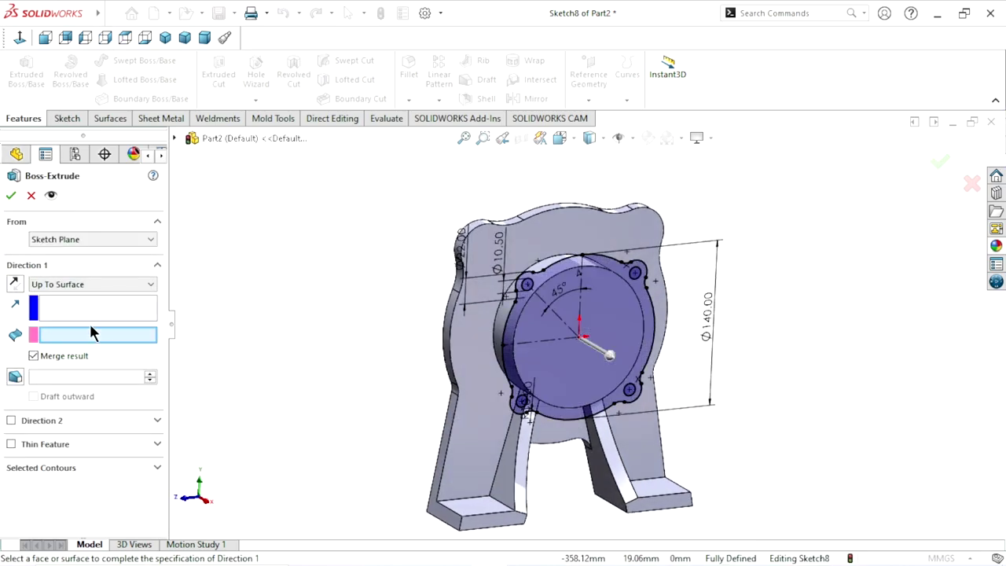
pyautogui.click(100, 284)
pyautogui.click(82, 294)
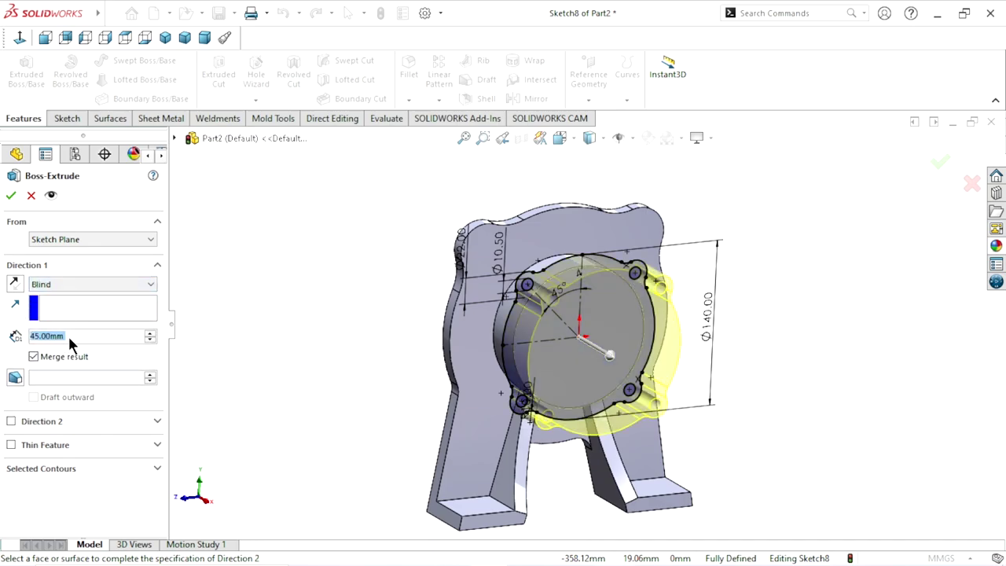
pyautogui.write('1')
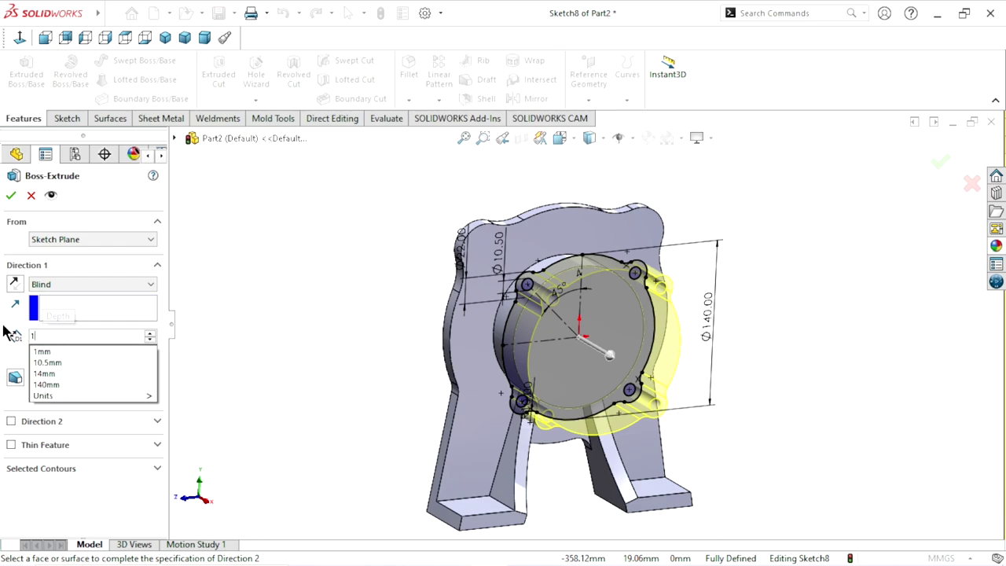
pyautogui.write('8')
pyautogui.press('Return')
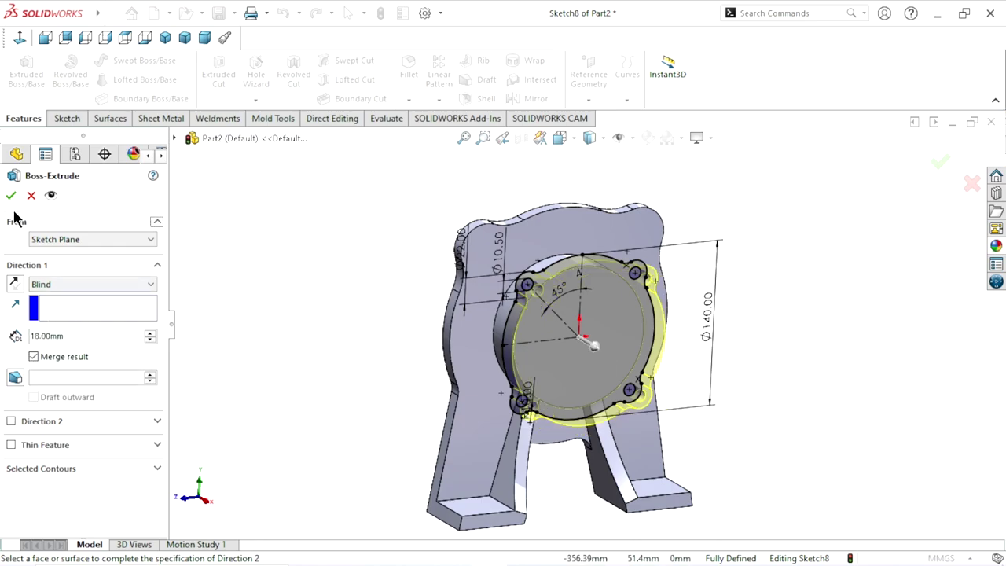
pyautogui.moveTo(374, 328); pyautogui.dragTo(393, 325, button='middle')
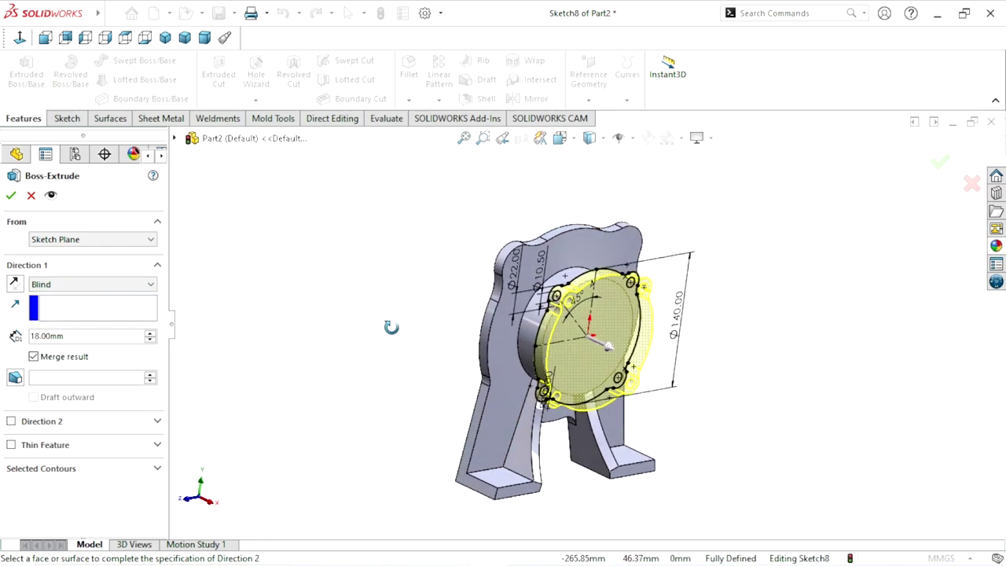
pyautogui.click(11, 198)
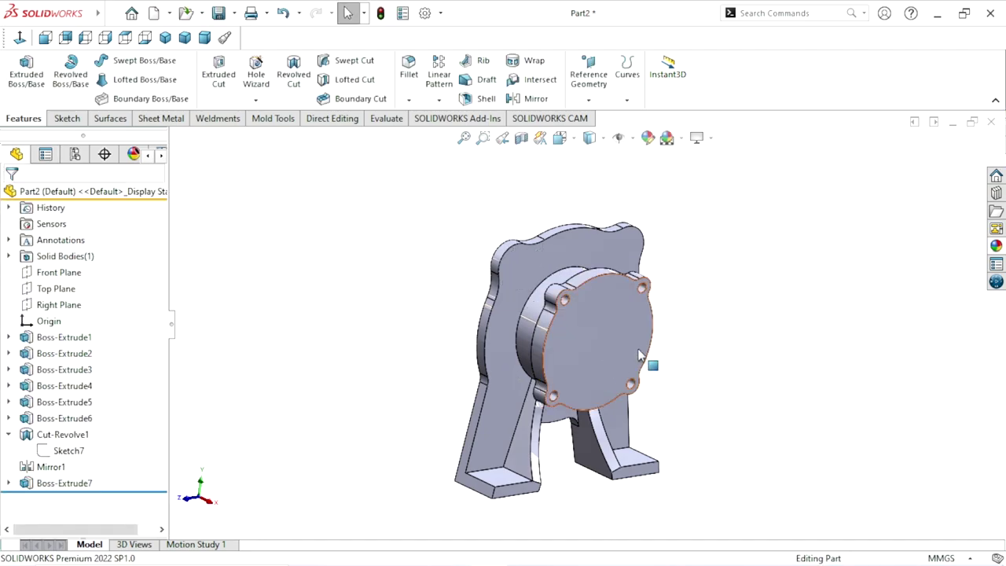
pyautogui.moveTo(640, 355); pyautogui.dragTo(575, 356, button='middle')
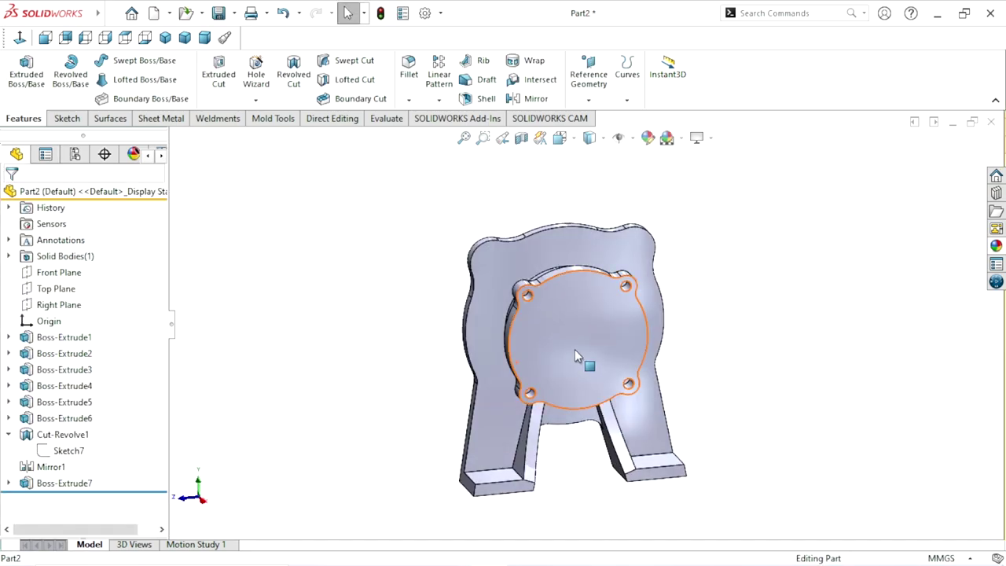
# Step: On the boss front face, sketch an origin-centred circle and dimension it Ø120
pyautogui.click(574, 355)
pyautogui.click(637, 306)
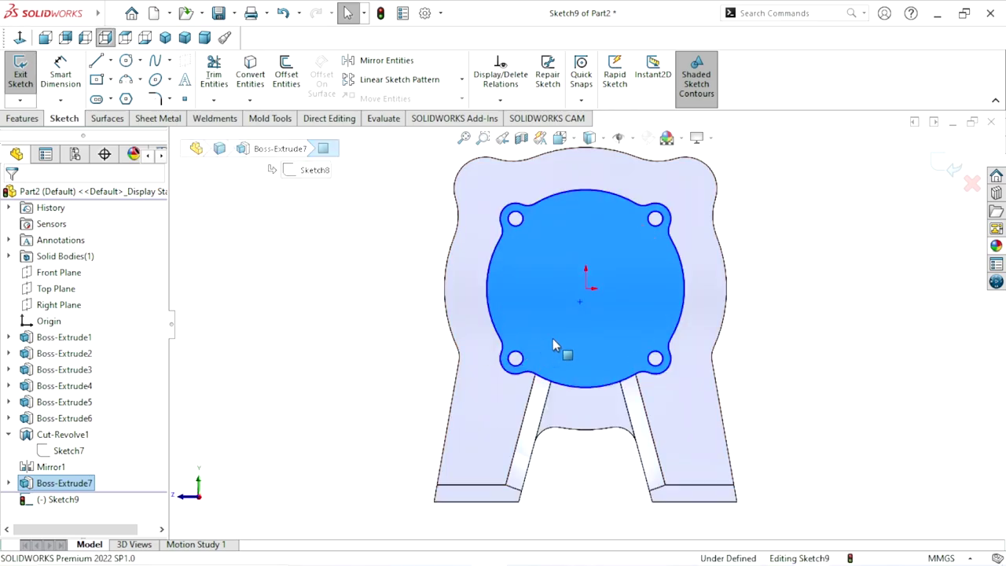
pyautogui.click(125, 61)
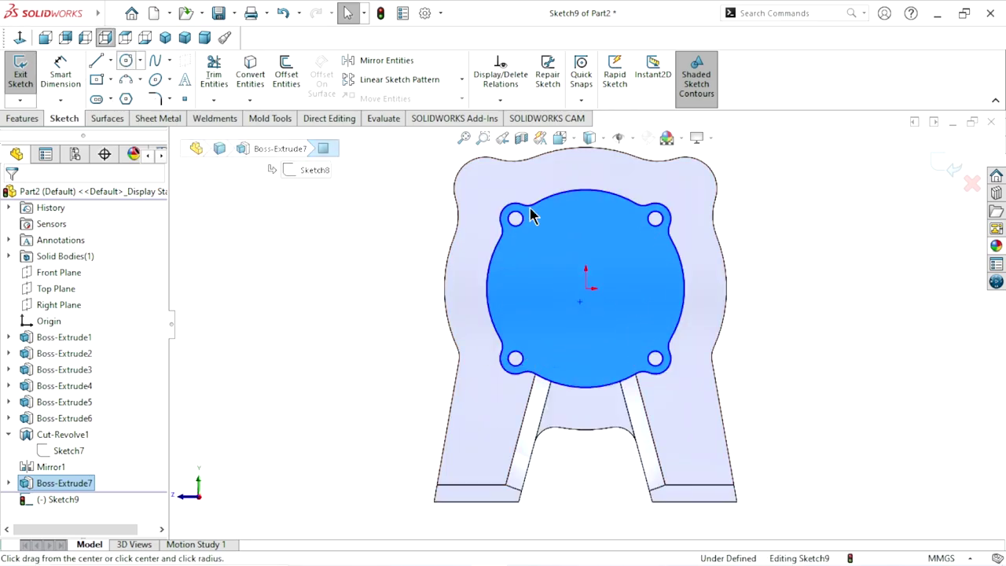
pyautogui.click(586, 288)
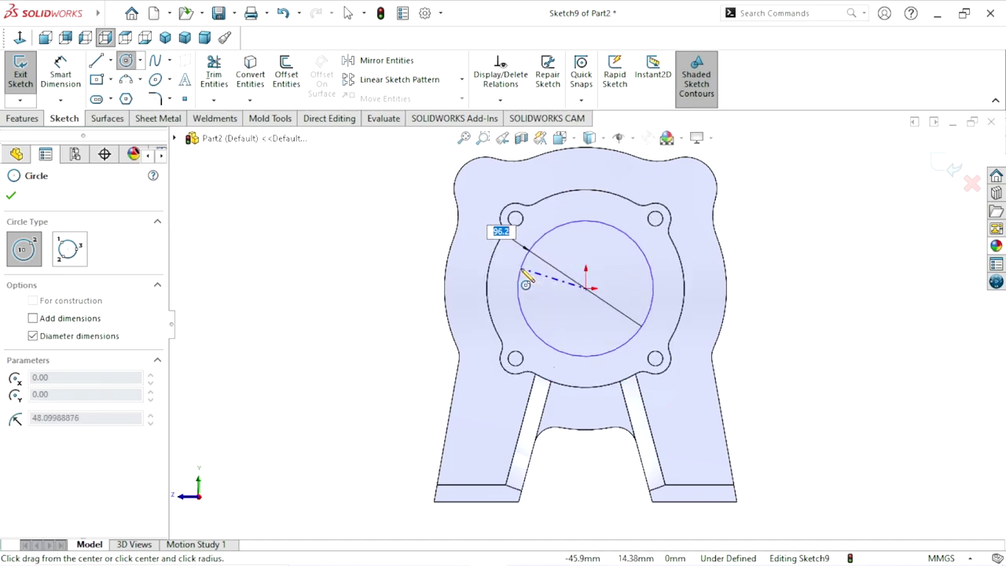
pyautogui.click(523, 272)
pyautogui.click(61, 74)
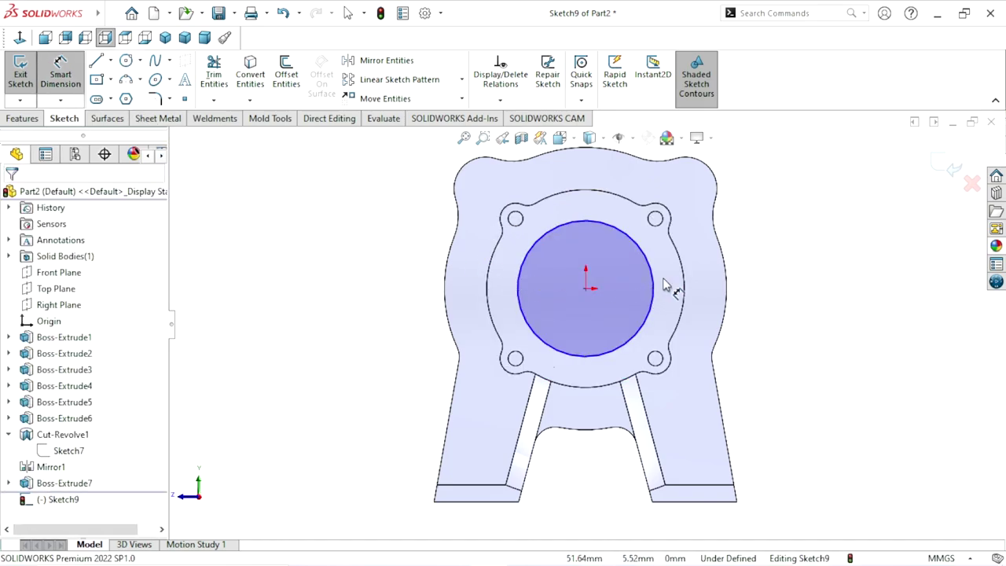
pyautogui.click(655, 292)
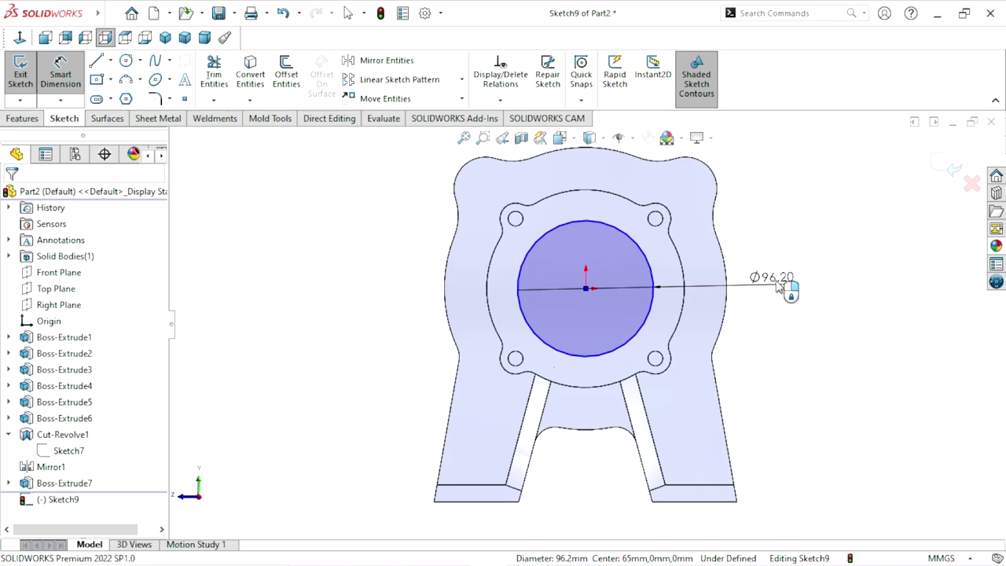
pyautogui.click(778, 287)
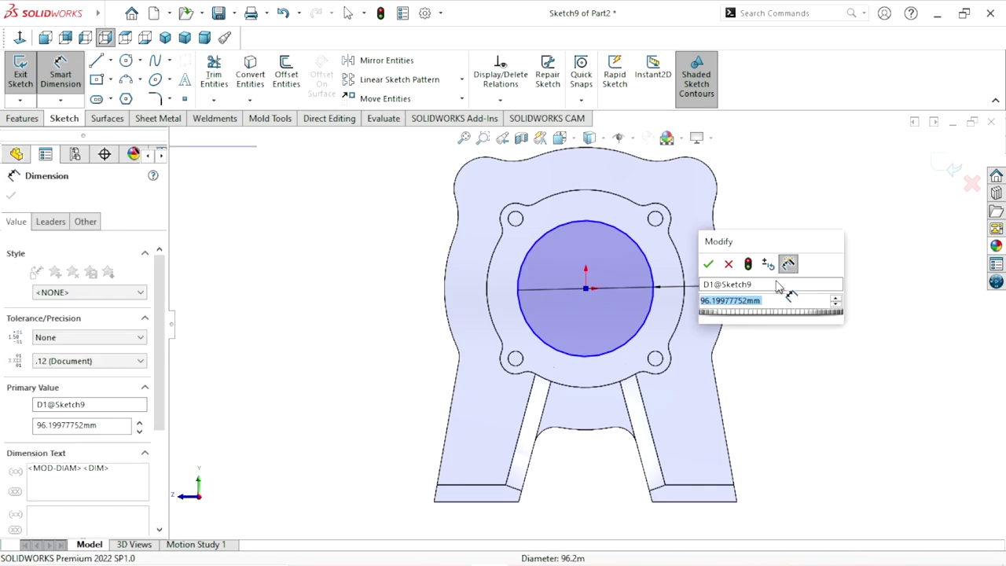
pyautogui.click(710, 262)
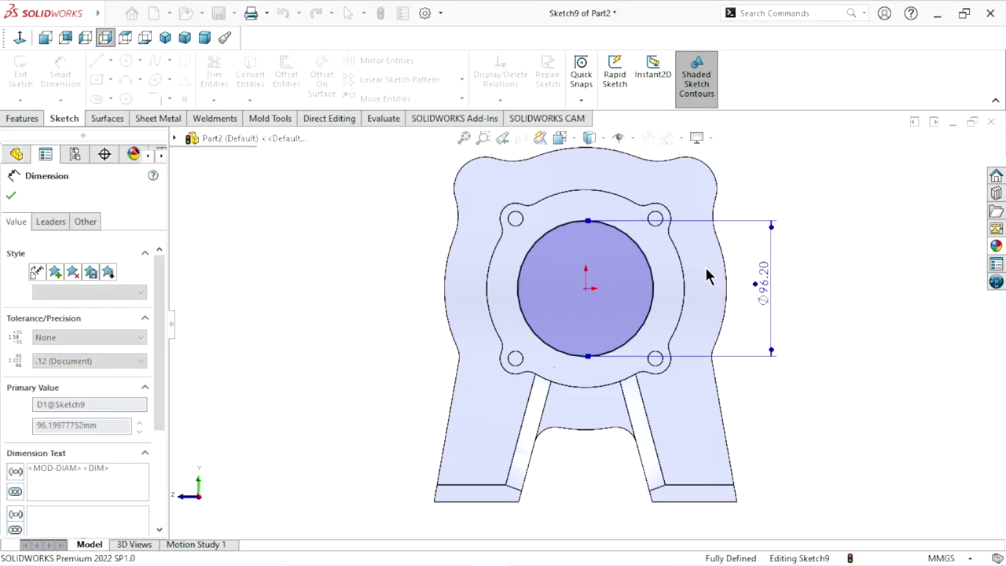
pyautogui.click(11, 197)
pyautogui.click(20, 118)
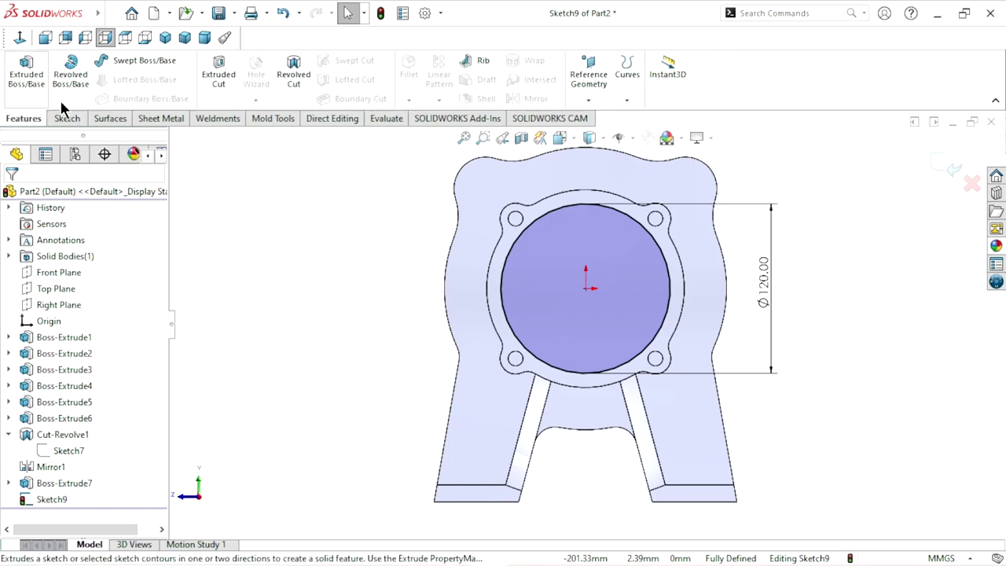
# Step: Extruded-cut the Ø120 circle 6 mm Blind with Flip side to cut enabled
pyautogui.click(218, 80)
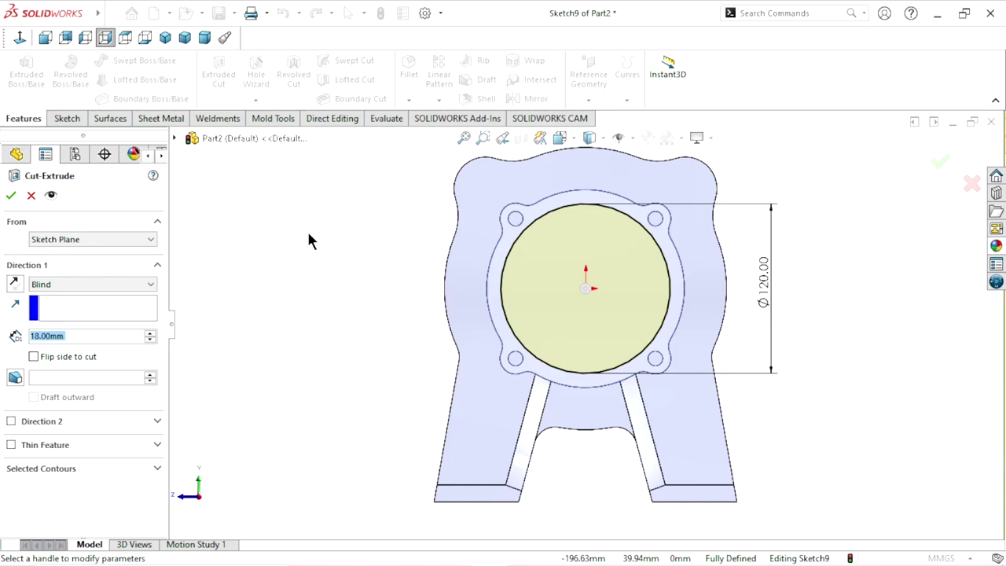
pyautogui.moveTo(341, 236); pyautogui.dragTo(373, 279, button='middle')
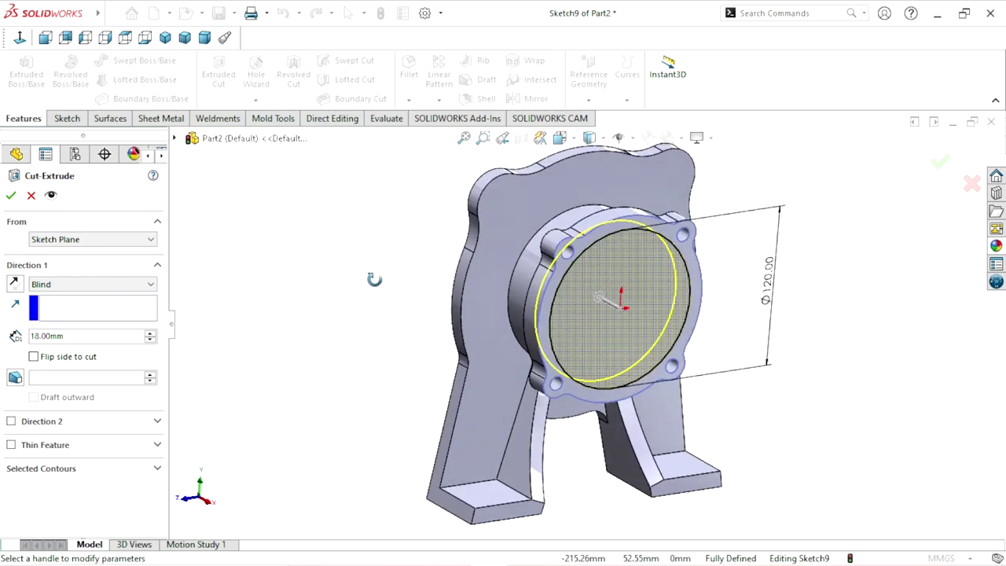
pyautogui.click(77, 336)
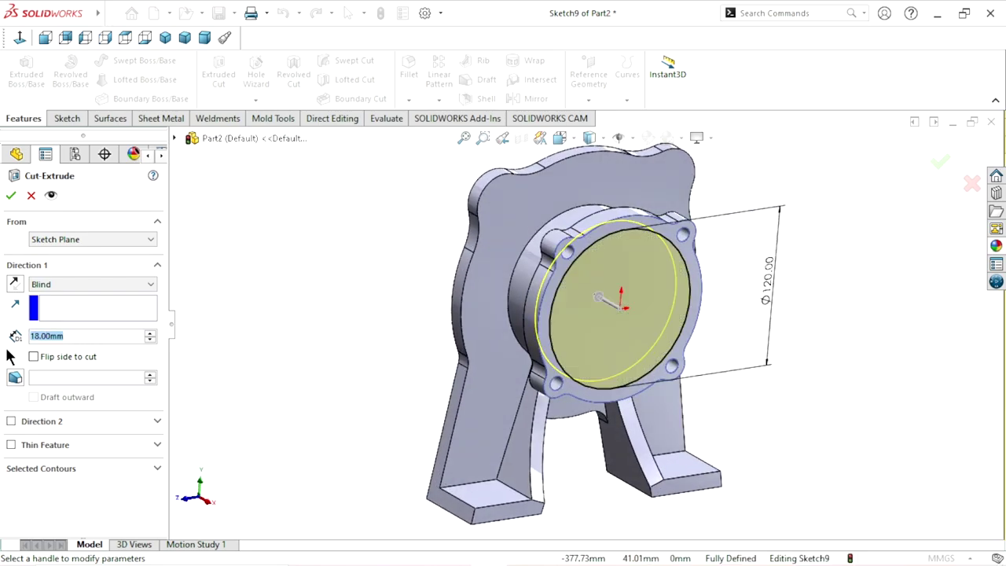
pyautogui.write('6')
pyautogui.press('Return')
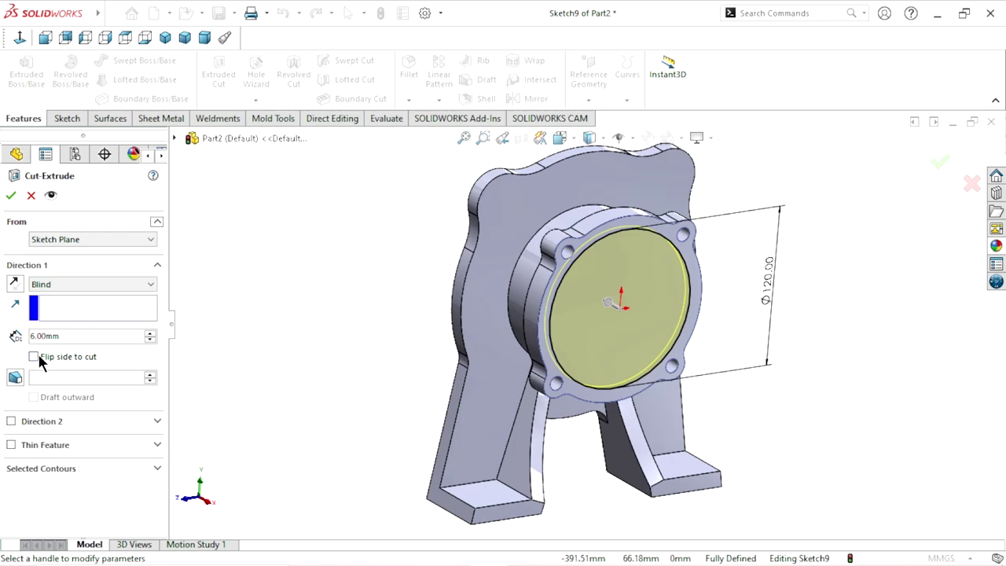
pyautogui.click(37, 357)
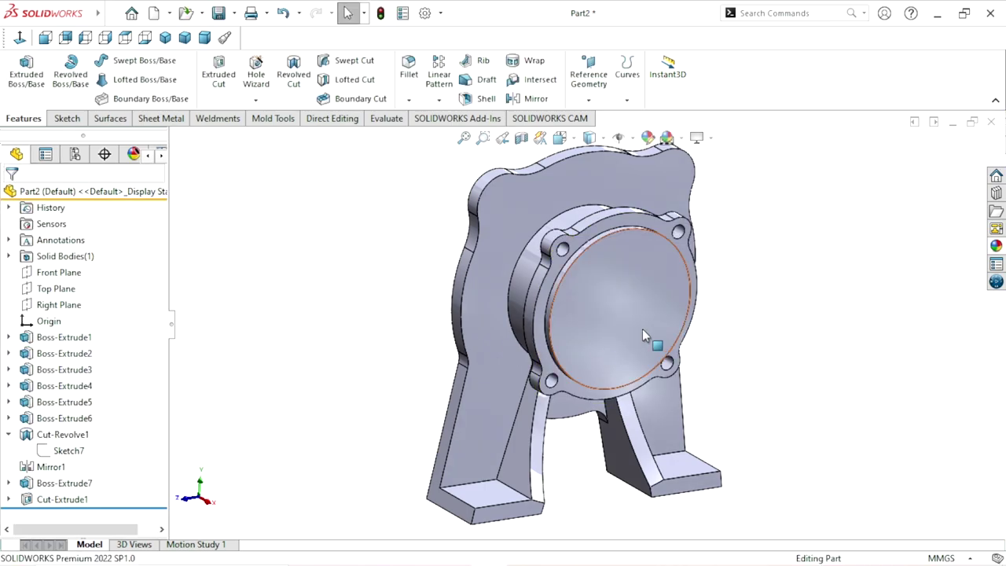
pyautogui.moveTo(642, 329); pyautogui.dragTo(572, 309, button='middle')
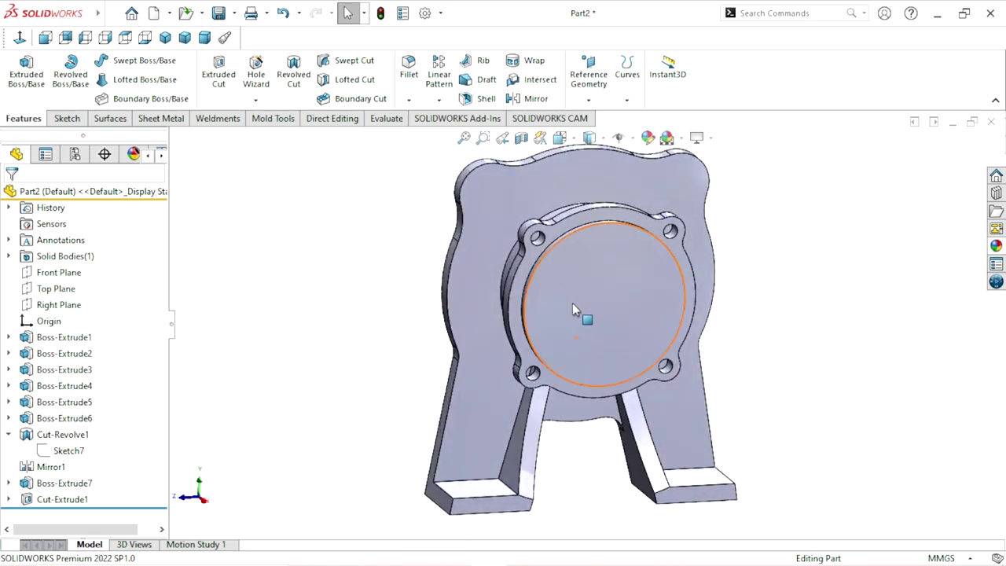
# Step: On the recess face, viewed Normal To, sketch an origin-centred circle dimensioned Ø110
pyautogui.click(604, 309)
pyautogui.click(673, 255)
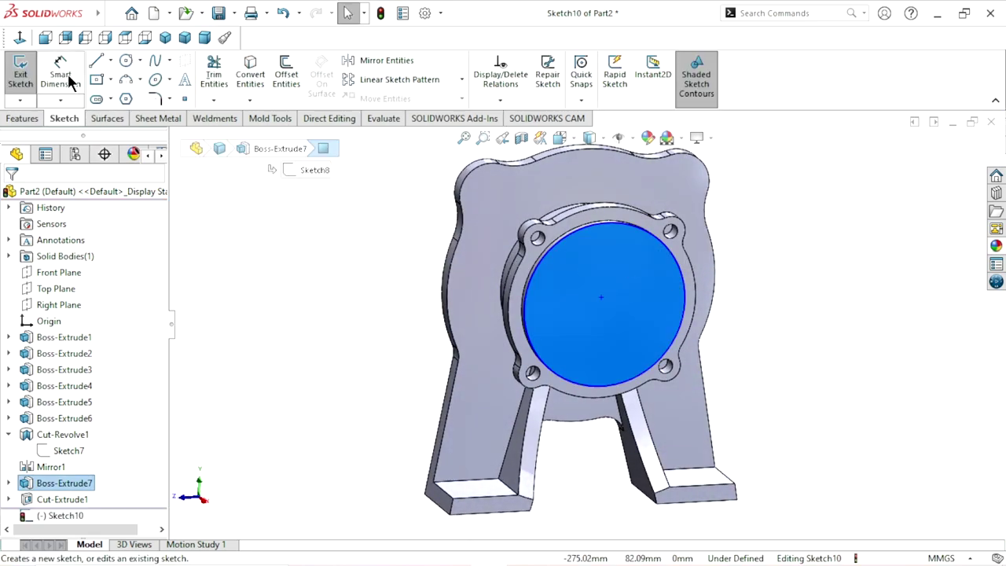
pyautogui.click(21, 37)
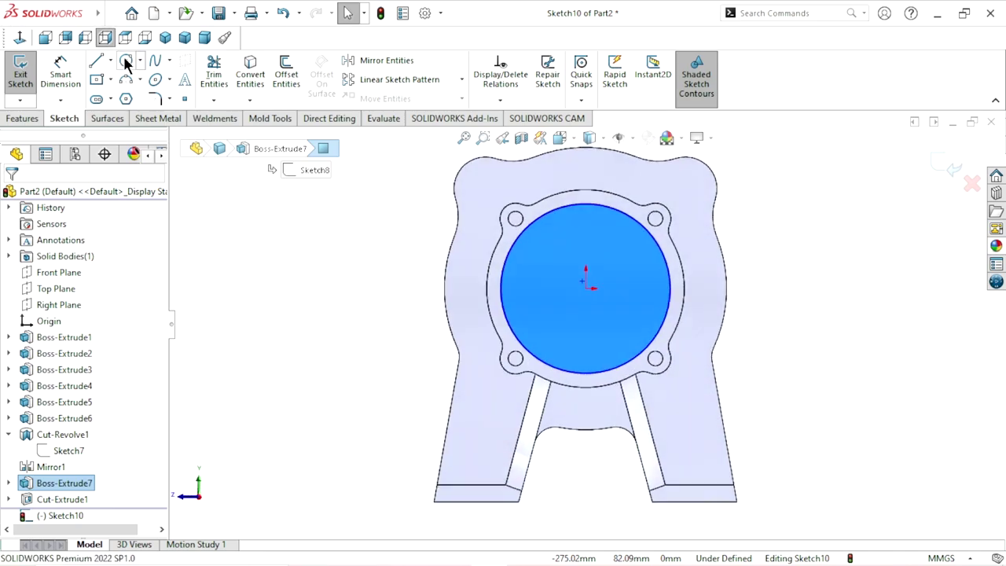
pyautogui.click(126, 65)
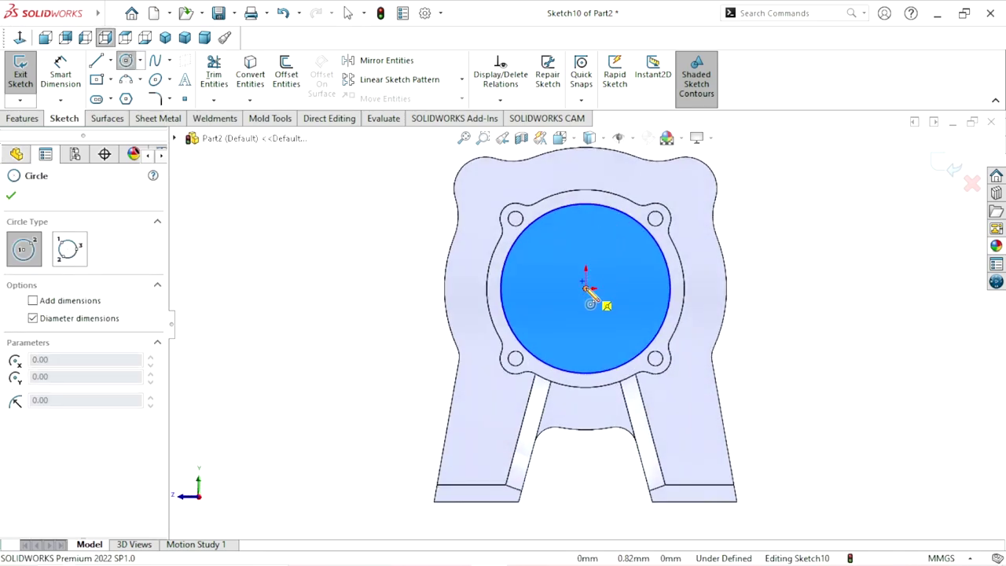
pyautogui.click(586, 288)
pyautogui.click(520, 288)
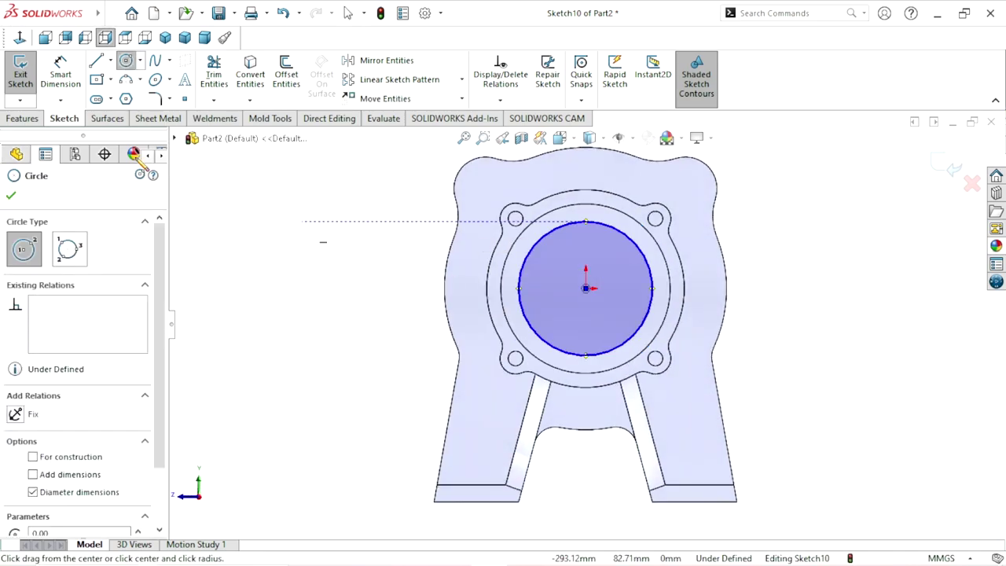
pyautogui.click(58, 71)
pyautogui.click(651, 283)
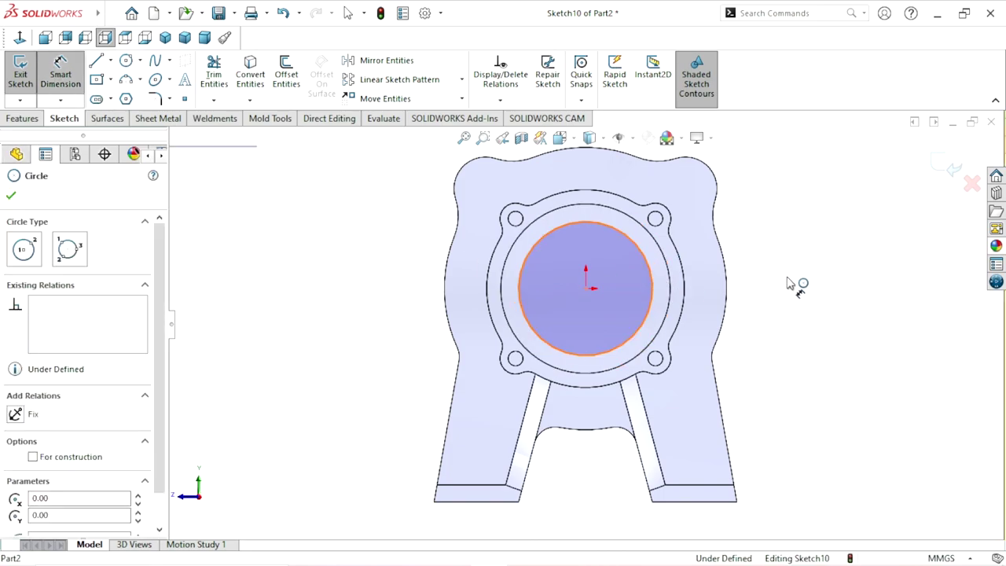
pyautogui.click(786, 283)
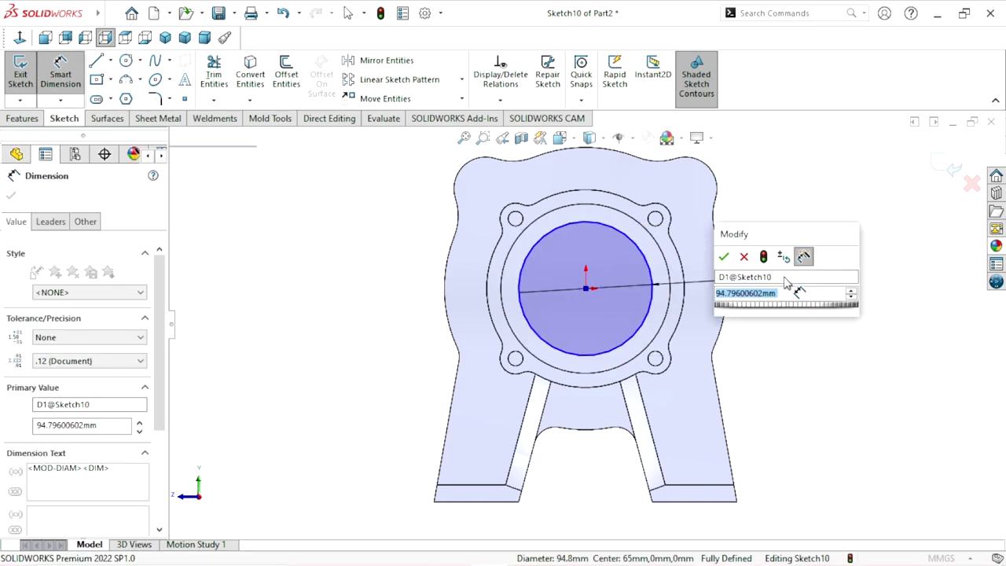
pyautogui.write('110')
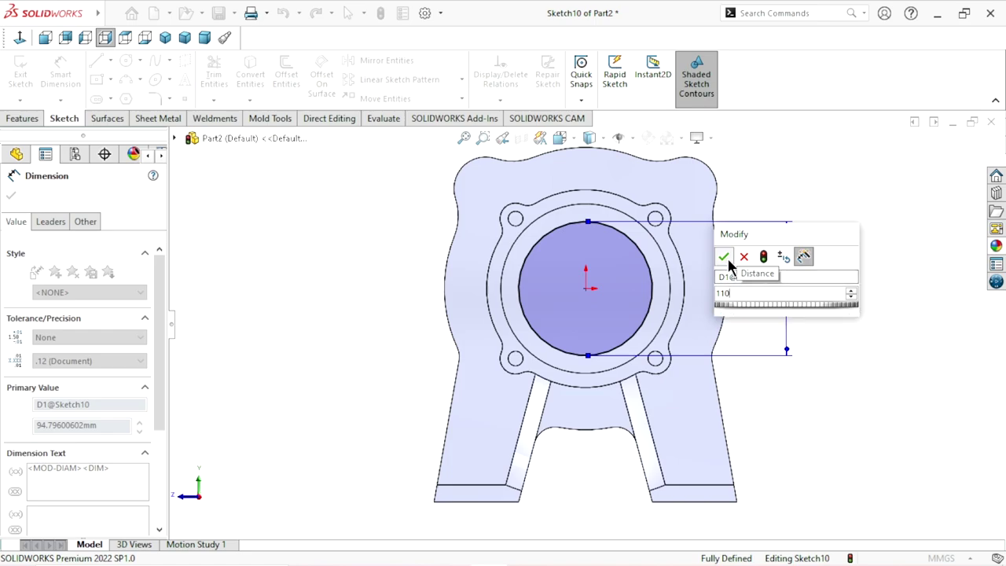
pyautogui.click(724, 258)
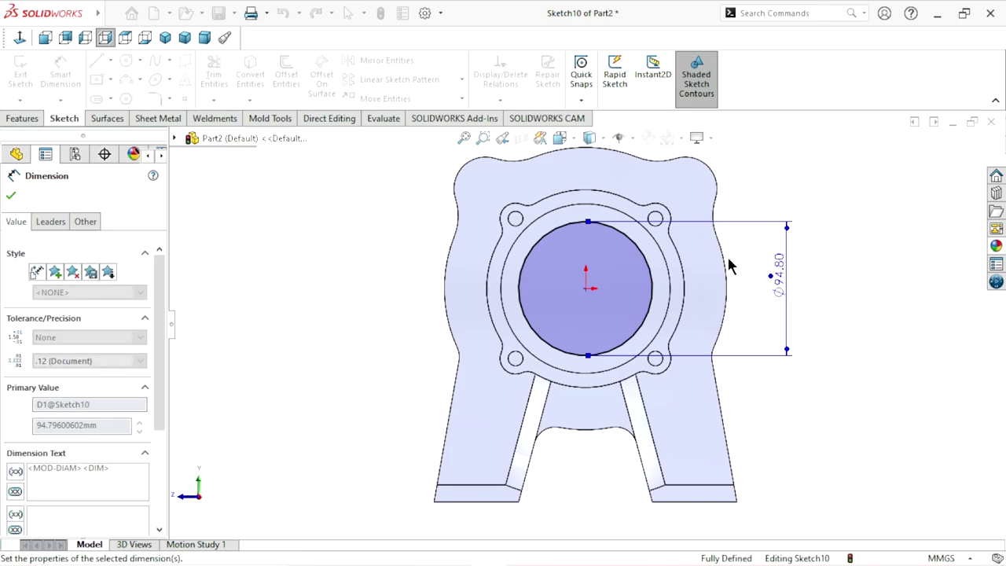
pyautogui.click(11, 196)
pyautogui.click(29, 118)
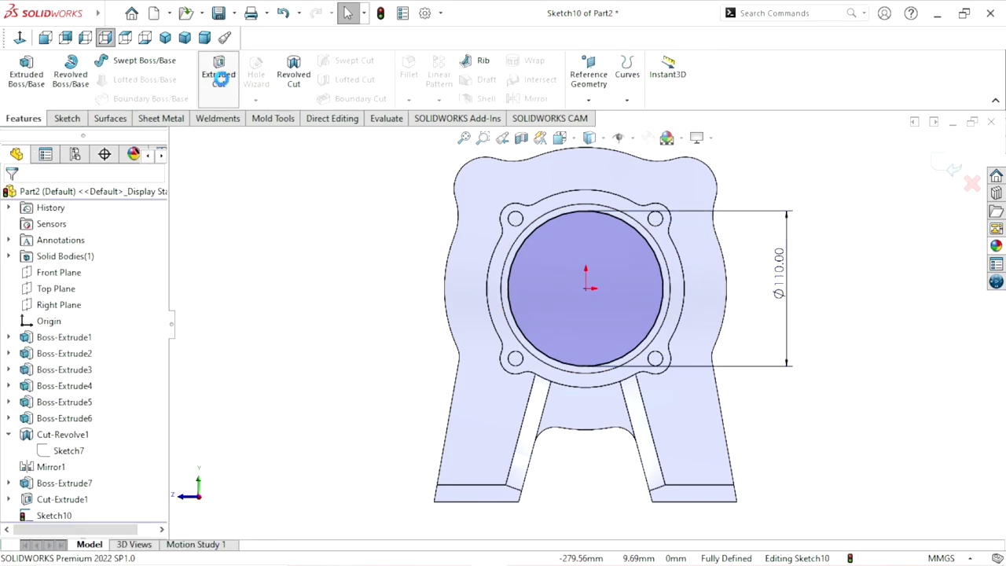
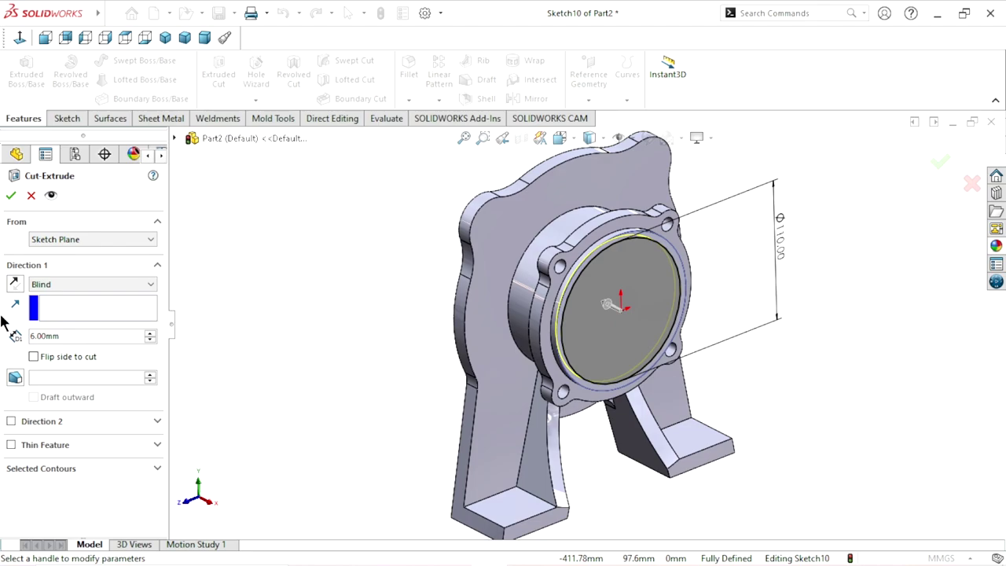
# Step: Cut the 110 mm circle Blind 55 mm deep to hollow the boss, then inspect the new bore
pyautogui.doubleClick(64, 337)
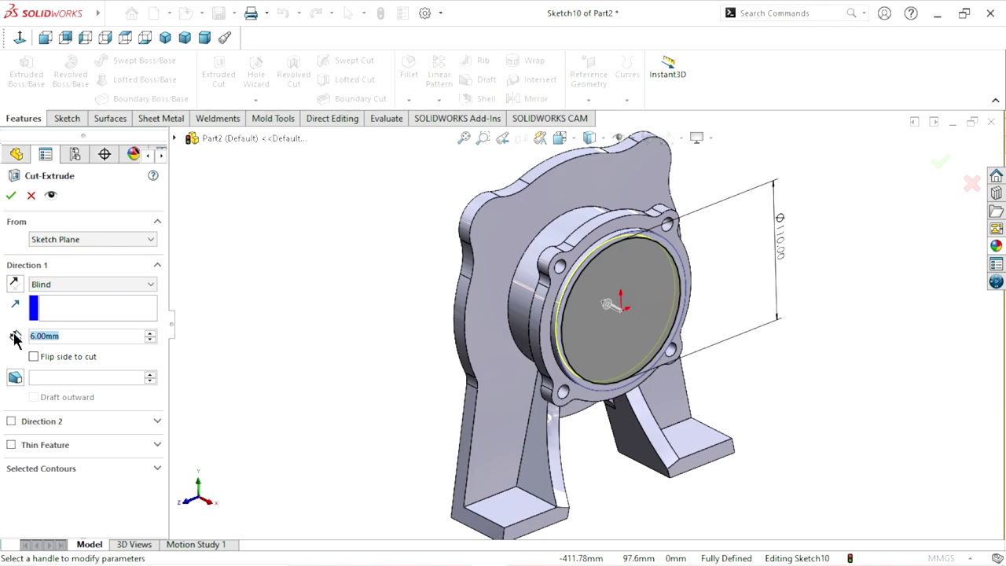
pyautogui.write('55')
pyautogui.press('Return')
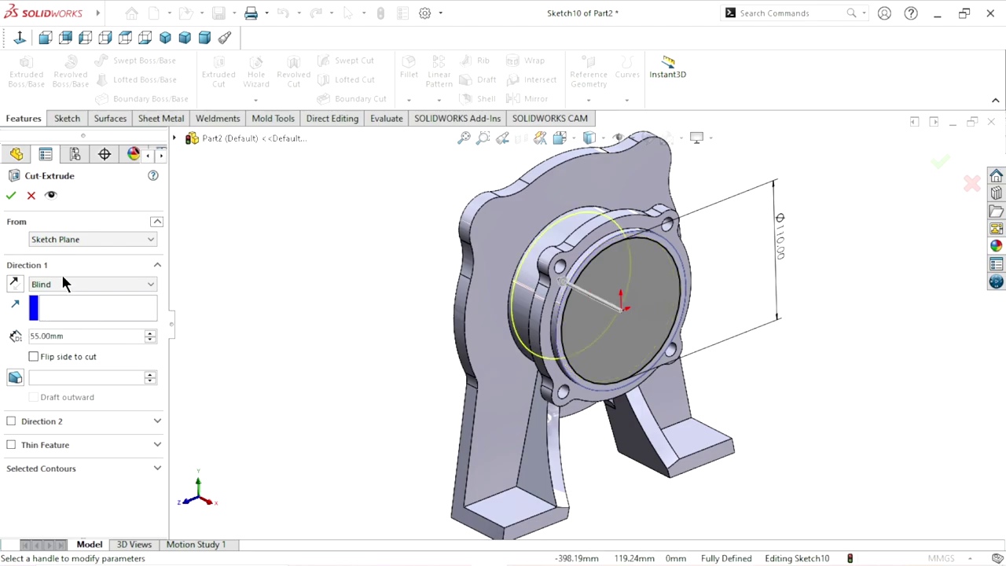
pyautogui.click(11, 197)
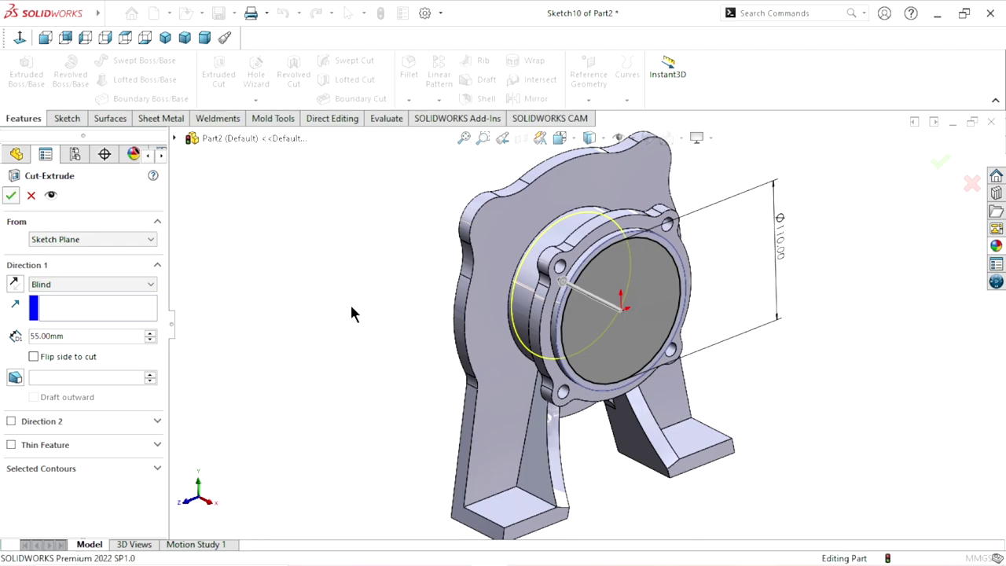
pyautogui.moveTo(341, 326)
pyautogui.mouseDown(button='middle')
pyautogui.moveTo(351, 254)
pyautogui.moveTo(344, 197)
pyautogui.moveTo(472, 213)
pyautogui.moveTo(408, 208)
pyautogui.moveTo(337, 231)
pyautogui.moveTo(320, 275)
pyautogui.mouseUp(button='middle')
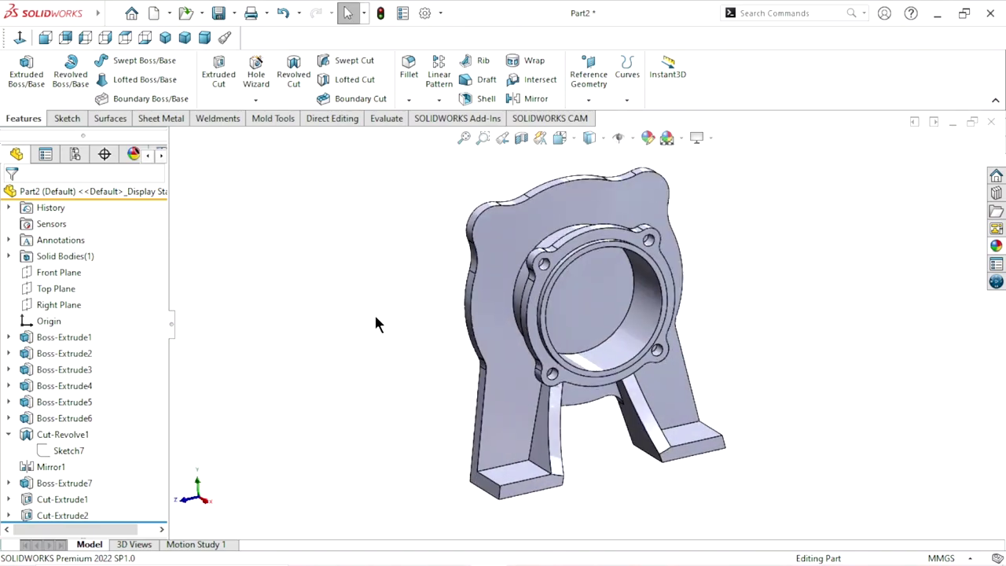
pyautogui.scroll(5, 597, 314)
pyautogui.scroll(-3, 598, 315)
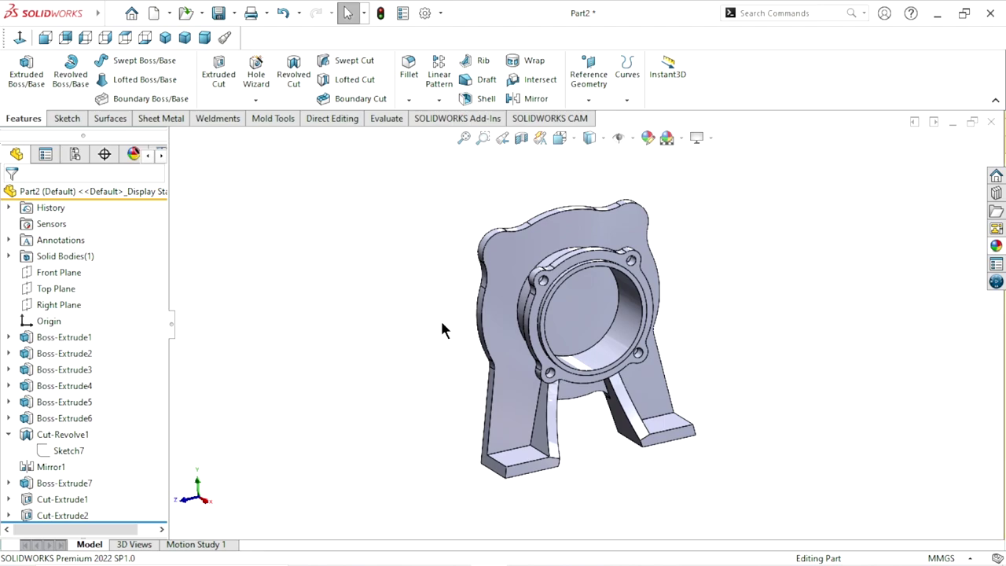
pyautogui.moveTo(585, 333)
pyautogui.mouseDown(button='middle')
pyautogui.moveTo(578, 350)
pyautogui.moveTo(744, 302)
pyautogui.moveTo(584, 337)
pyautogui.mouseUp(button='middle')
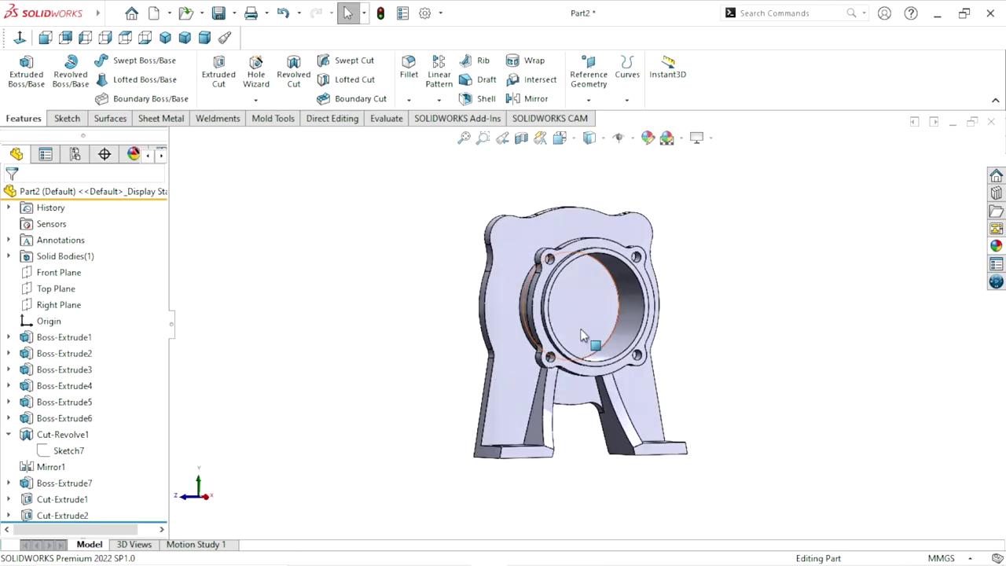
# Step: Start a sketch on the bore's end face, viewed normal to it, with a circle centred on the origin
pyautogui.click(611, 313)
pyautogui.click(638, 252)
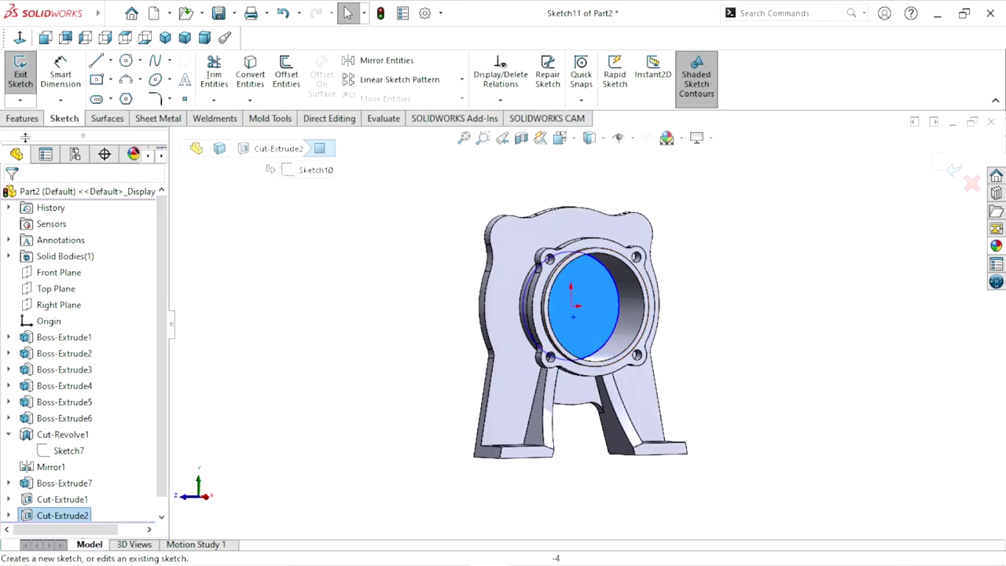
pyautogui.click(20, 37)
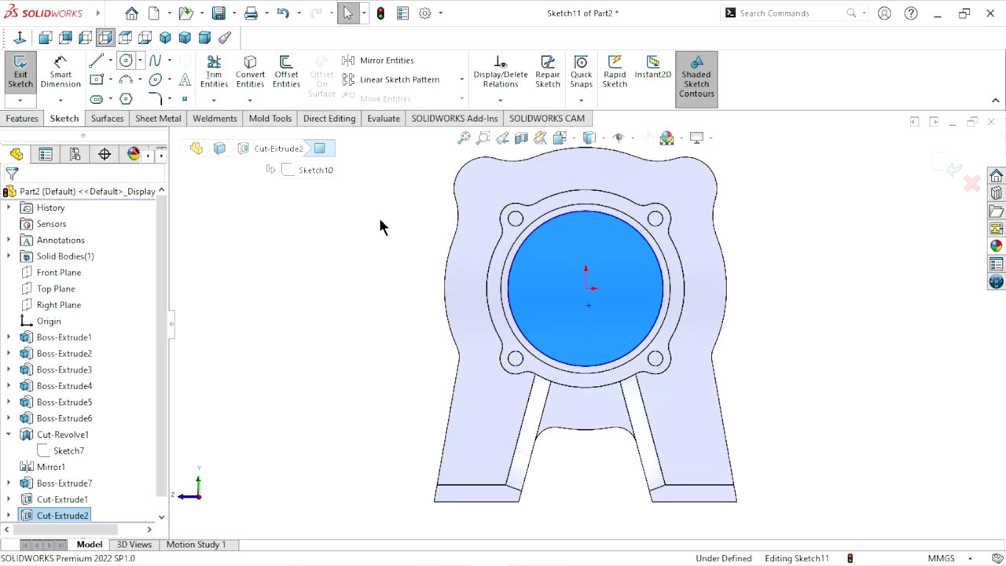
pyautogui.press('c')
pyautogui.click(586, 288)
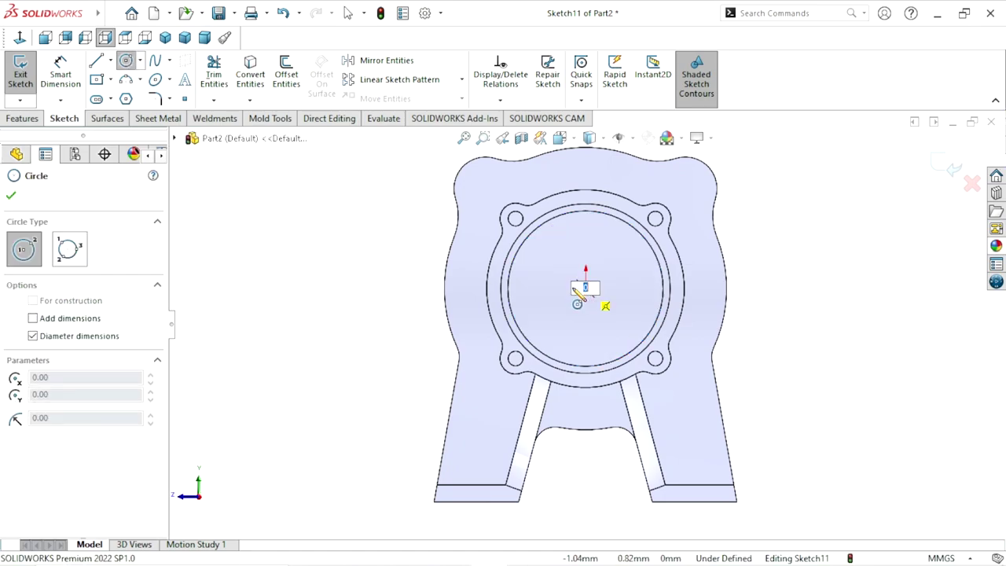
pyautogui.click(546, 306)
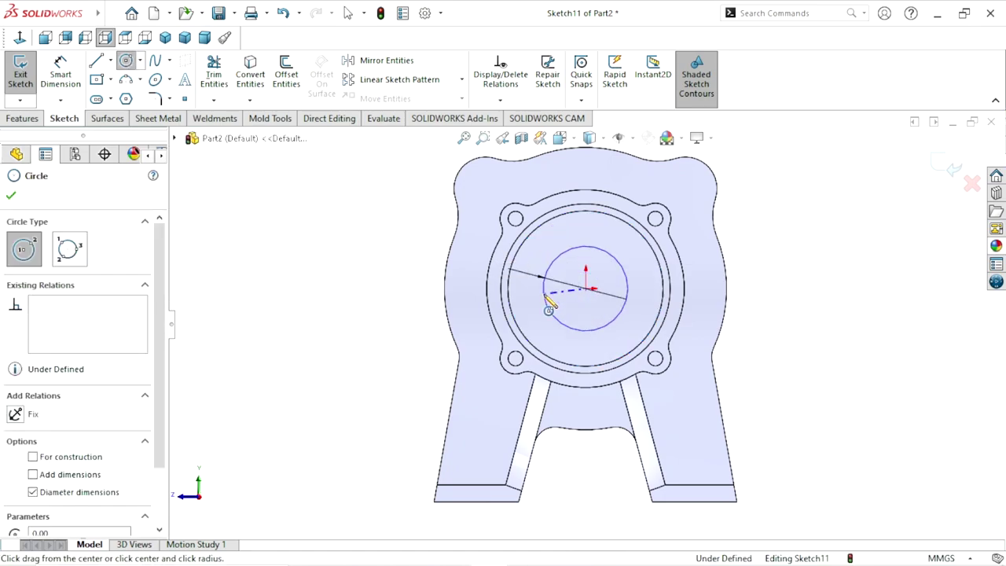
# Step: Dimension the circle's diameter to 62 mm
pyautogui.click(76, 85)
pyautogui.click(625, 276)
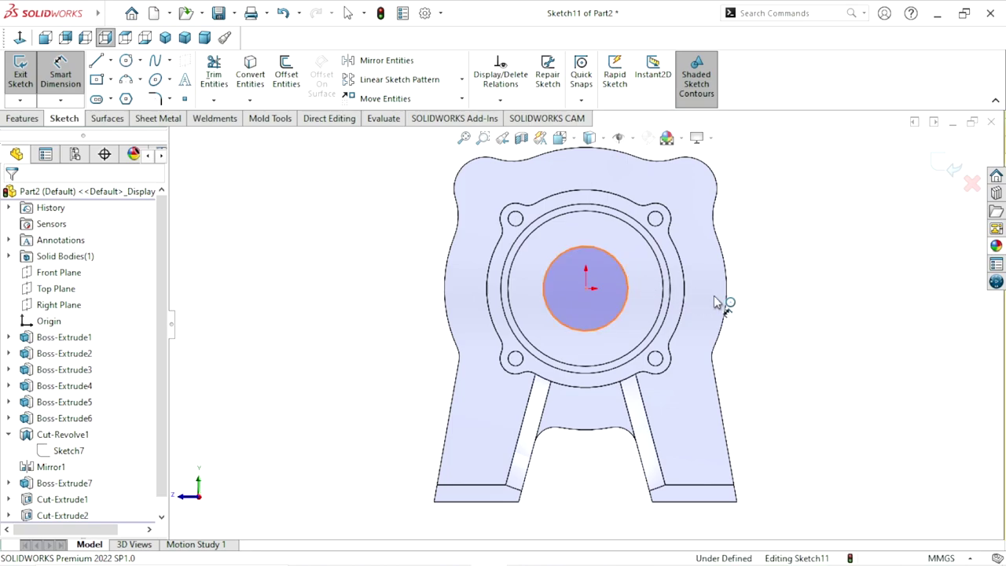
pyautogui.click(778, 291)
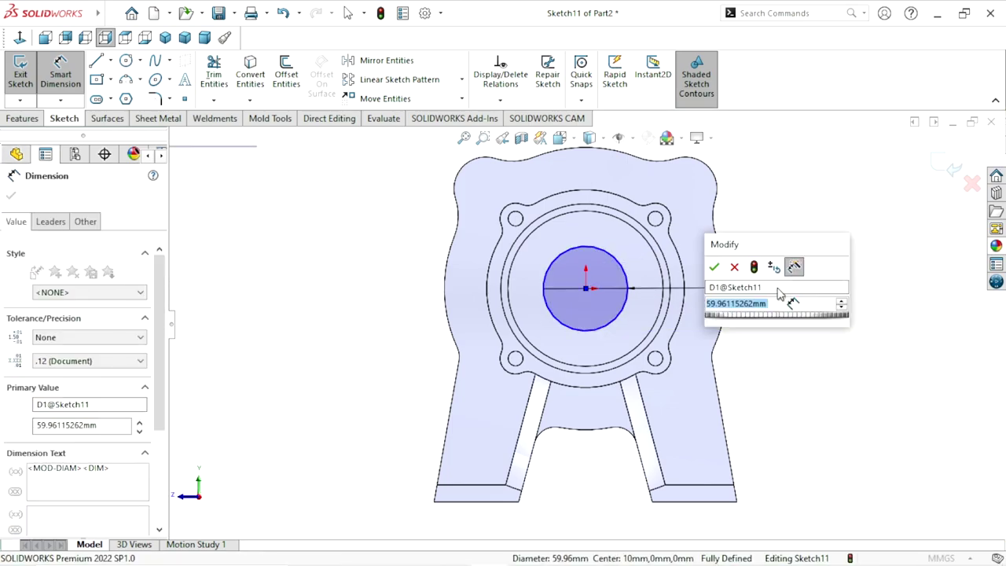
pyautogui.write('60')
pyautogui.click(711, 270)
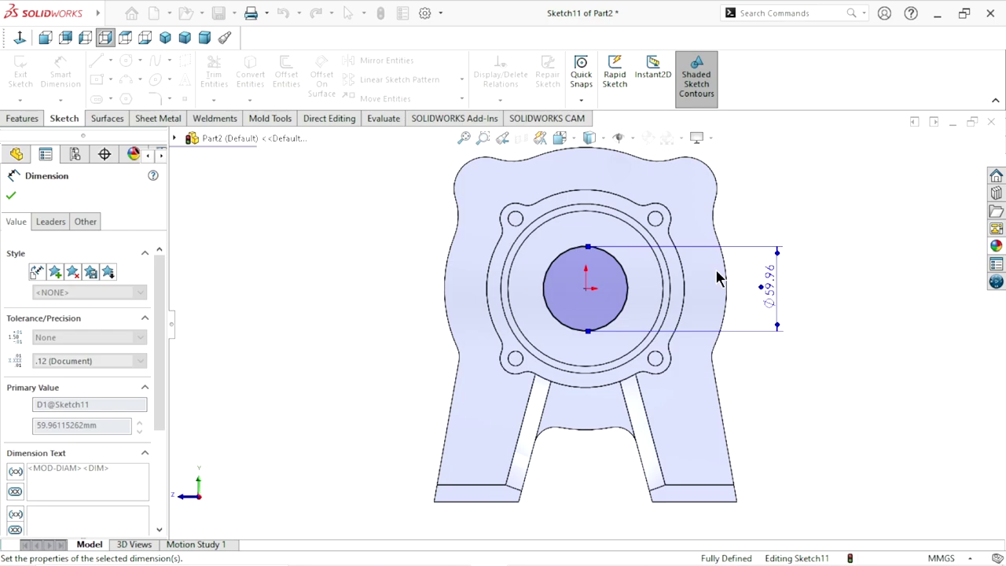
pyautogui.click(16, 198)
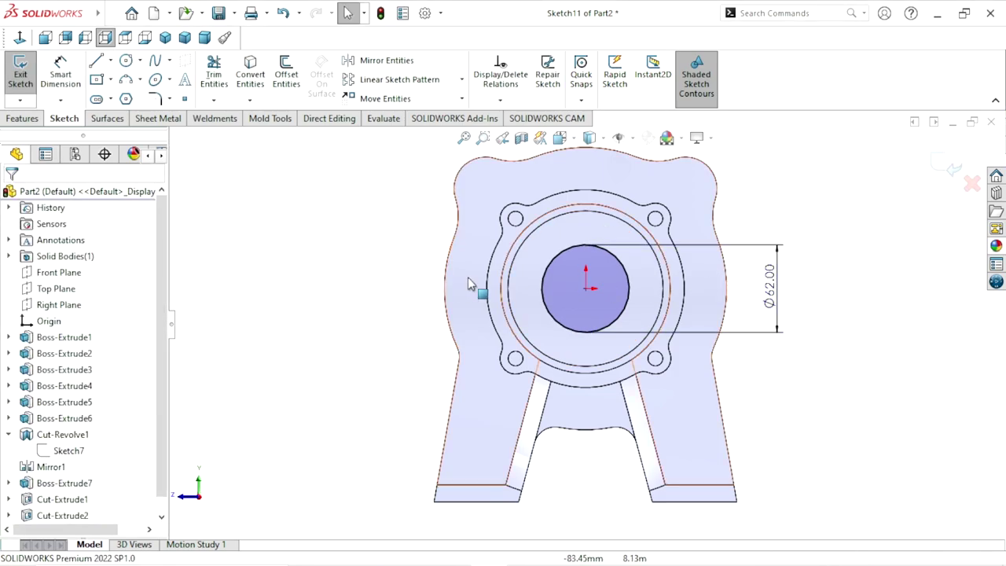
pyautogui.click(30, 116)
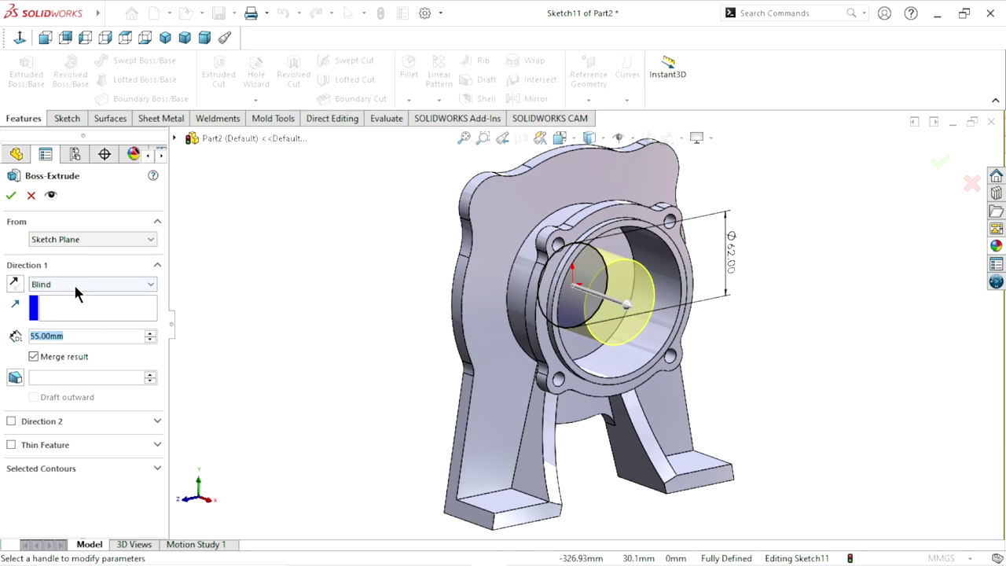
# Step: Extrude the Ø62 mm circle 120 mm into a merged shaft with a 1.5° draft
pyautogui.write('120')
pyautogui.press('Return')
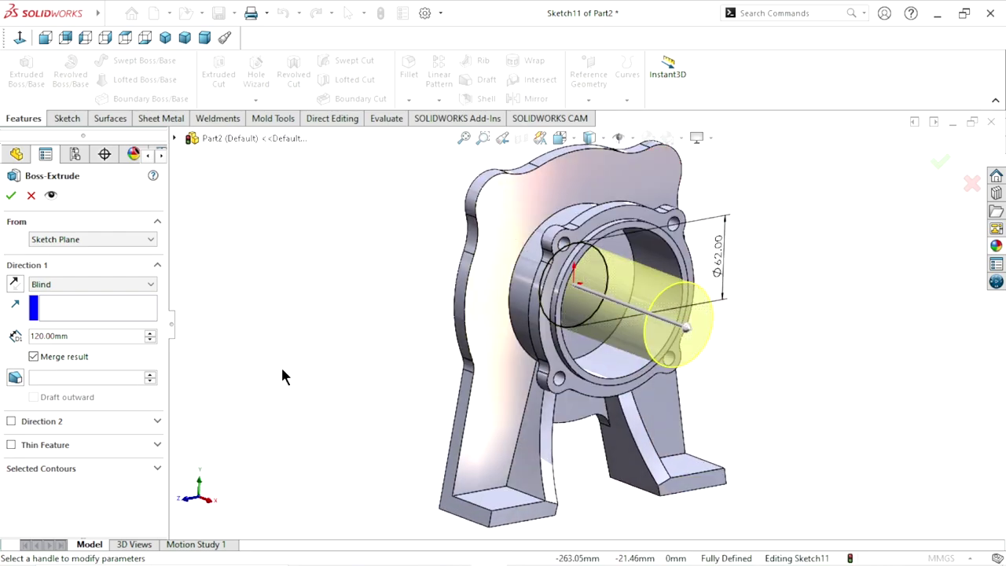
pyautogui.click(15, 378)
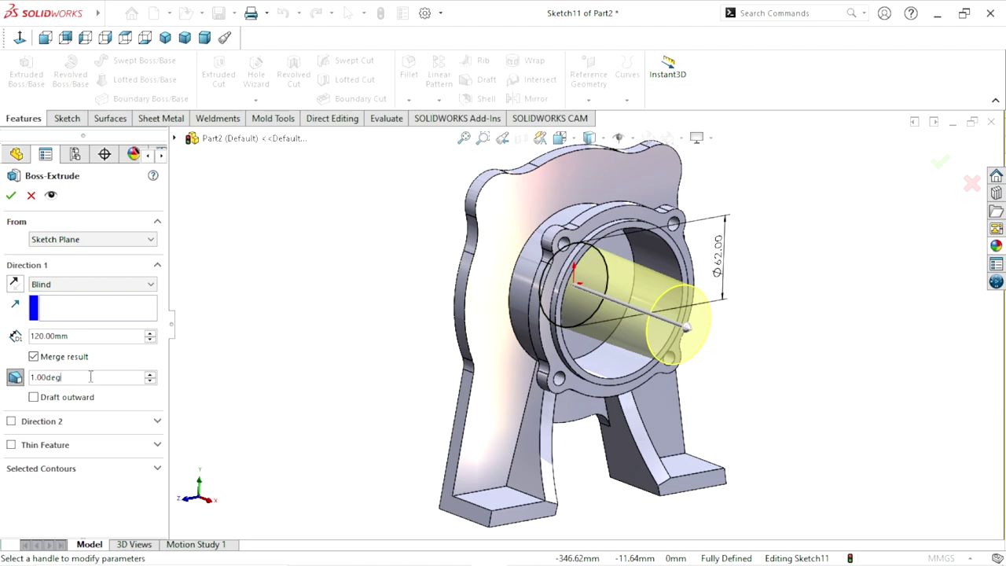
pyautogui.write('1.5')
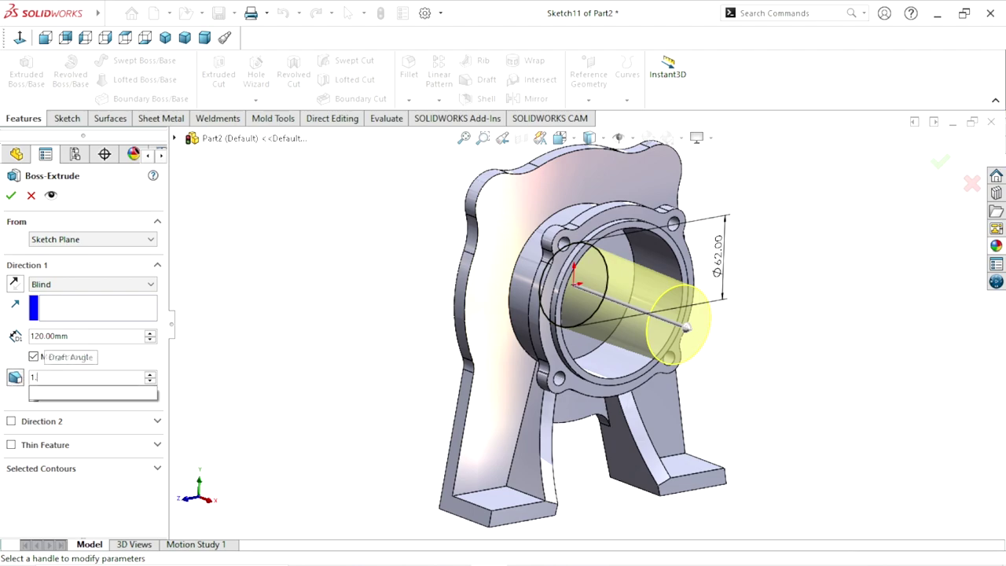
pyautogui.press('Return')
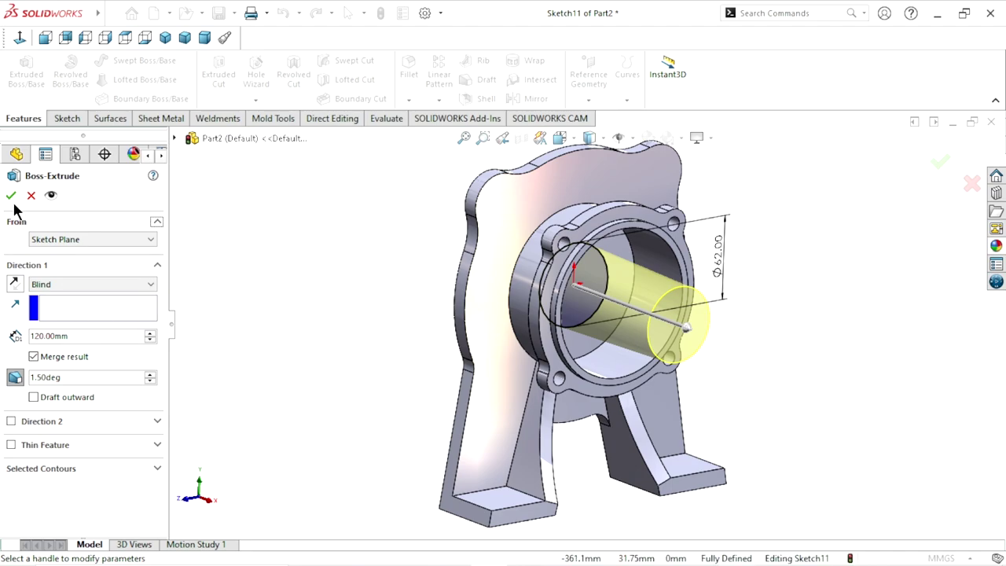
pyautogui.click(11, 196)
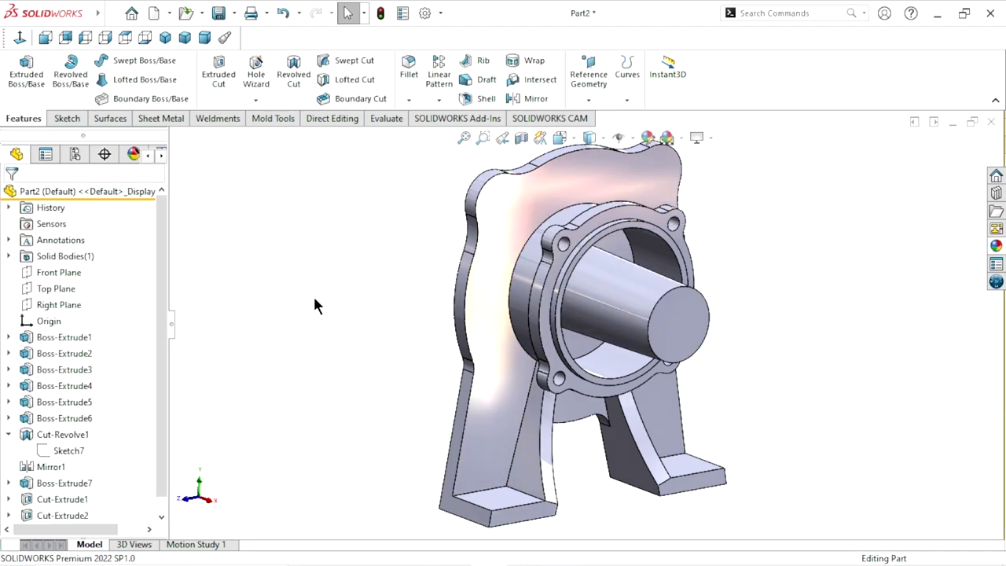
# Step: Round the flange recess edge and the inner bore edge with a 5 mm fillet
pyautogui.moveTo(405, 242)
pyautogui.mouseDown(button='middle')
pyautogui.moveTo(422, 247)
pyautogui.moveTo(455, 160)
pyautogui.moveTo(416, 229)
pyautogui.moveTo(477, 291)
pyautogui.moveTo(517, 260)
pyautogui.moveTo(497, 287)
pyautogui.moveTo(468, 272)
pyautogui.mouseUp(button='middle')
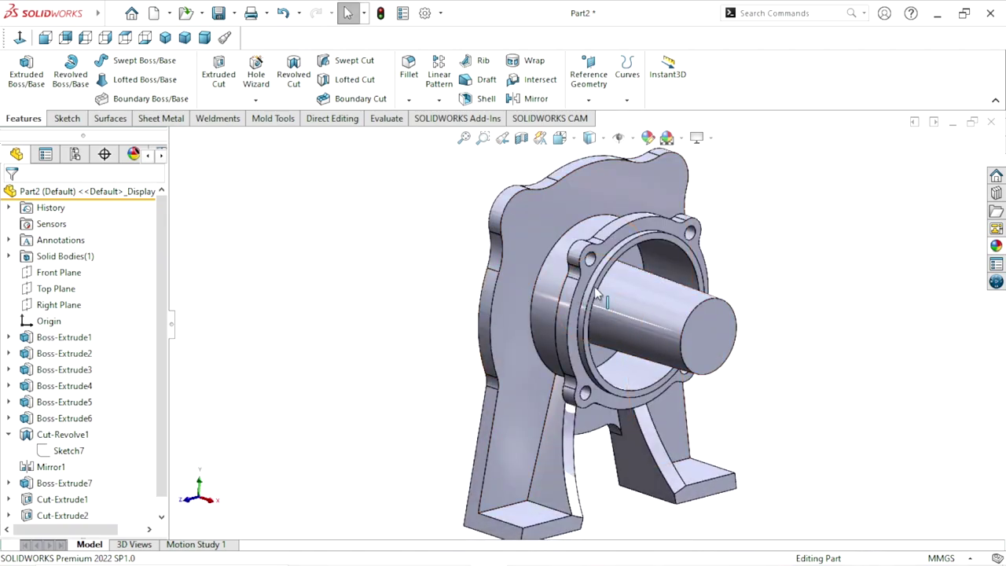
pyautogui.press('f')
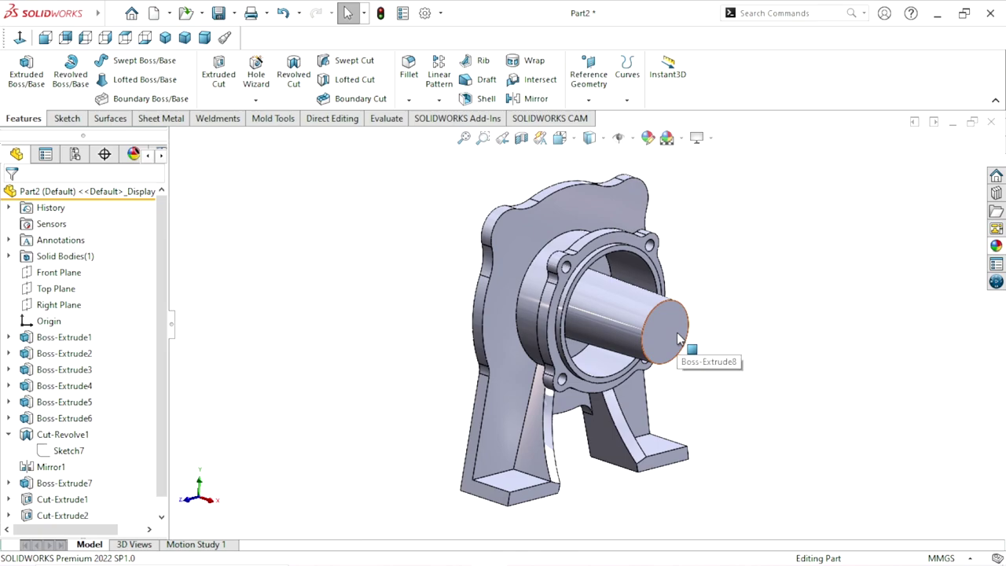
pyautogui.moveTo(714, 310)
pyautogui.mouseDown(button='middle')
pyautogui.moveTo(692, 265)
pyautogui.moveTo(694, 284)
pyautogui.moveTo(682, 285)
pyautogui.mouseUp(button='middle')
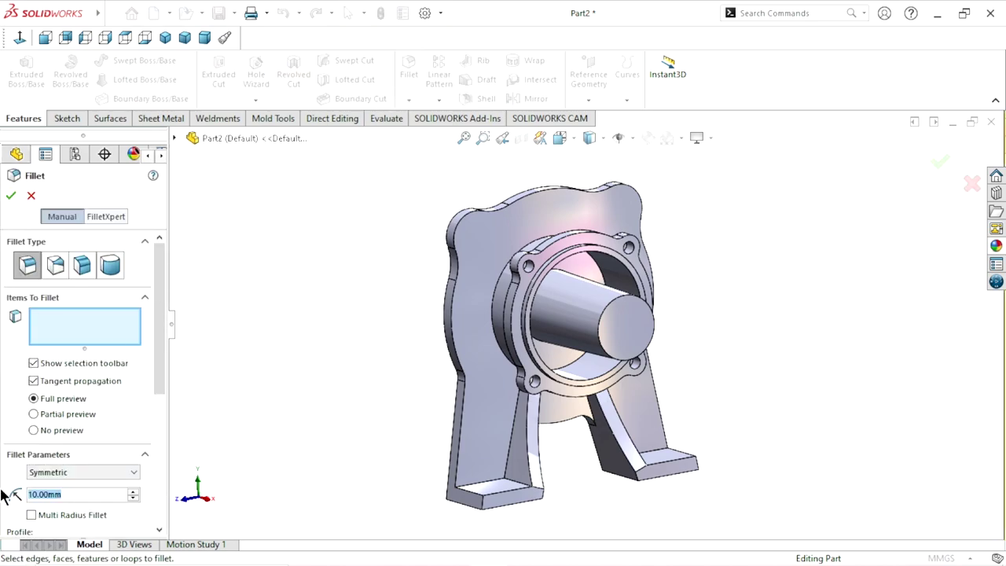
pyautogui.write('5')
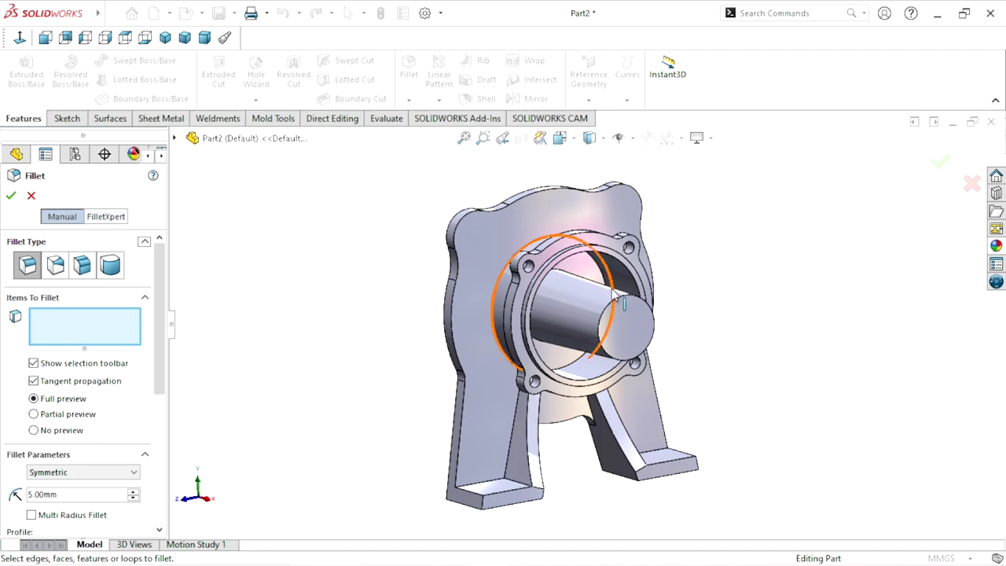
pyautogui.scroll(-5, 614, 294)
pyautogui.click(595, 276)
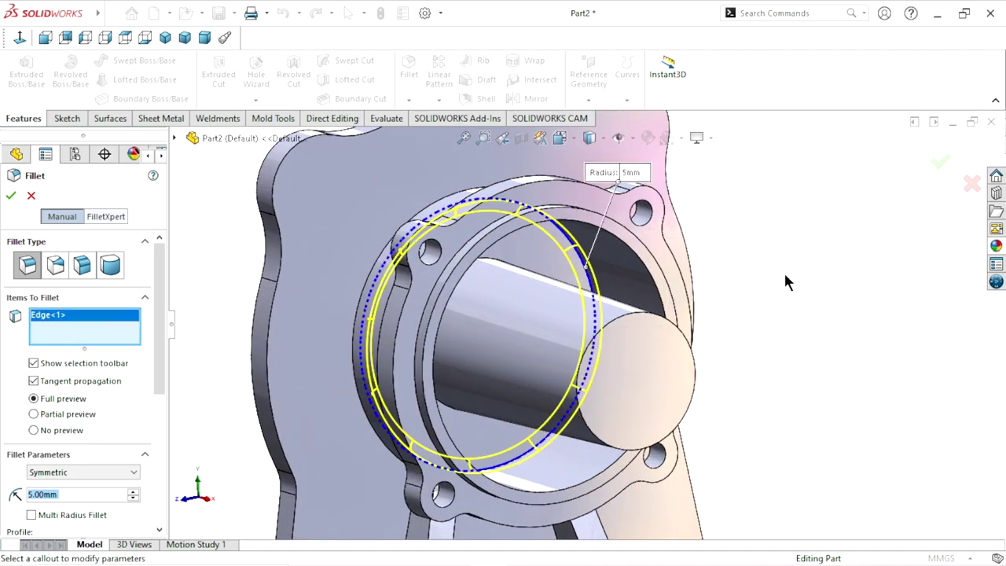
pyautogui.moveTo(786, 282); pyautogui.dragTo(613, 277, button='middle')
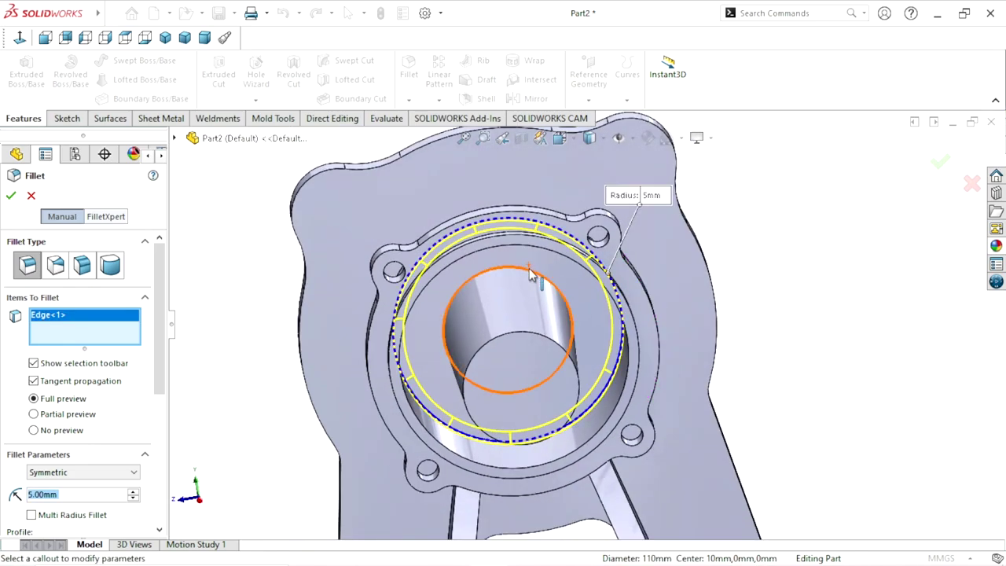
pyautogui.click(533, 271)
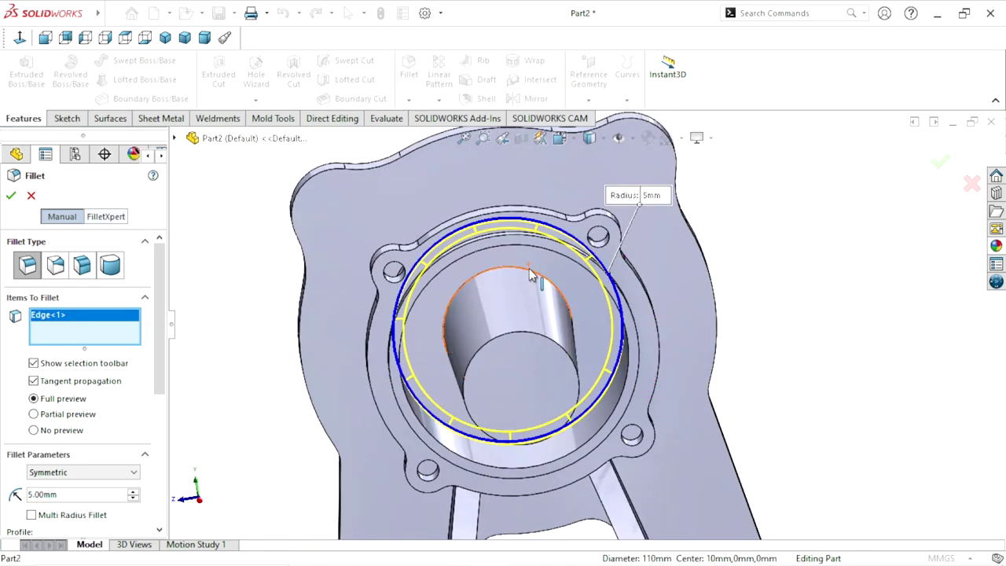
pyautogui.click(11, 196)
pyautogui.scroll(3, 550, 374)
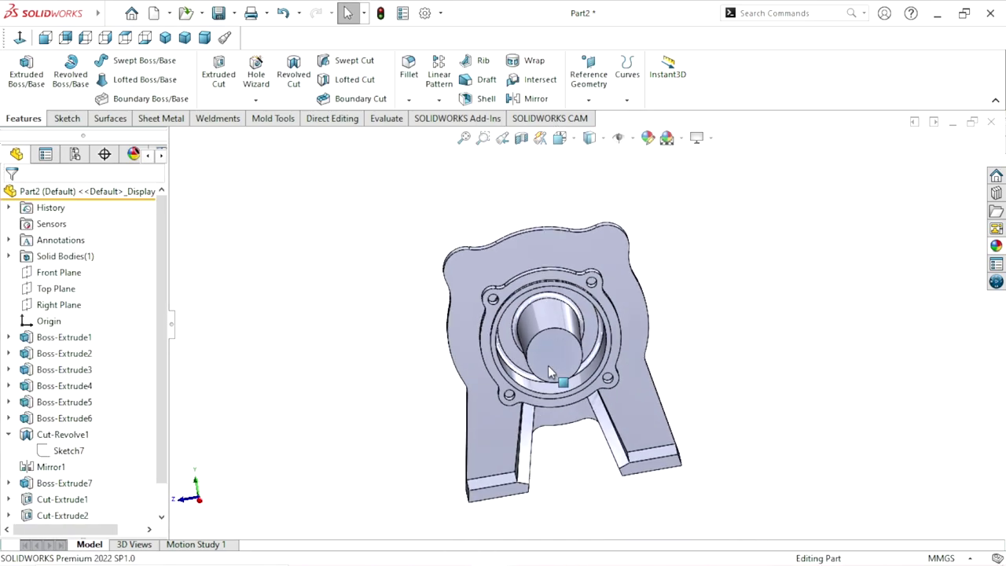
pyautogui.moveTo(550, 373); pyautogui.dragTo(661, 368, button='middle')
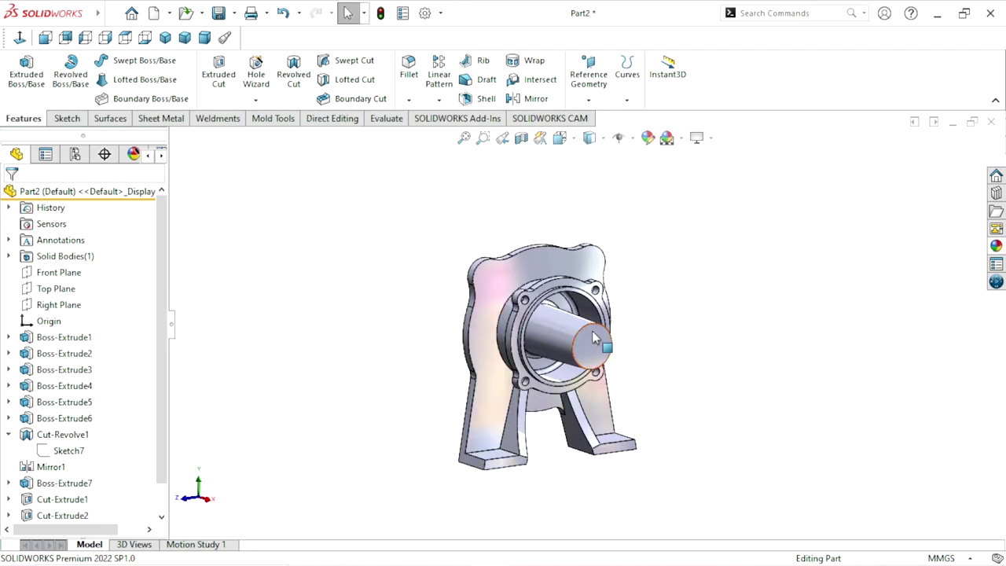
# Step: Start a sketch on the shaft's end face, viewed normal to it, with a circle centred on the origin
pyautogui.click(595, 356)
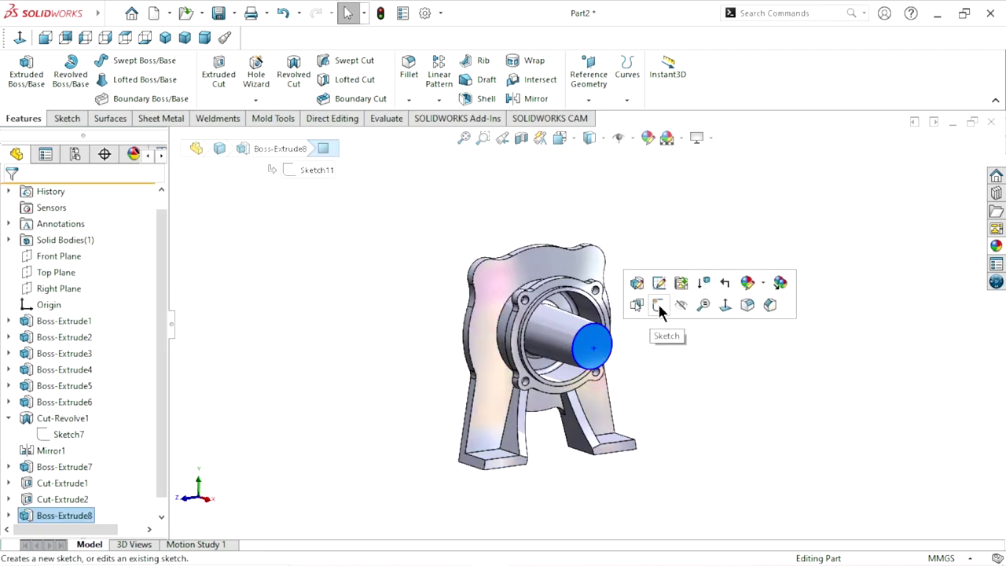
pyautogui.click(659, 305)
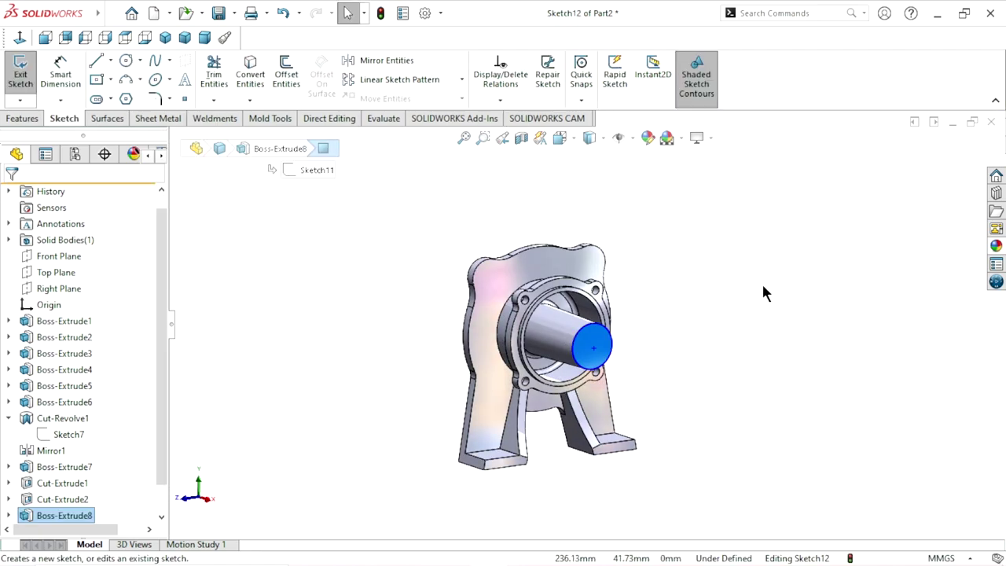
pyautogui.click(20, 37)
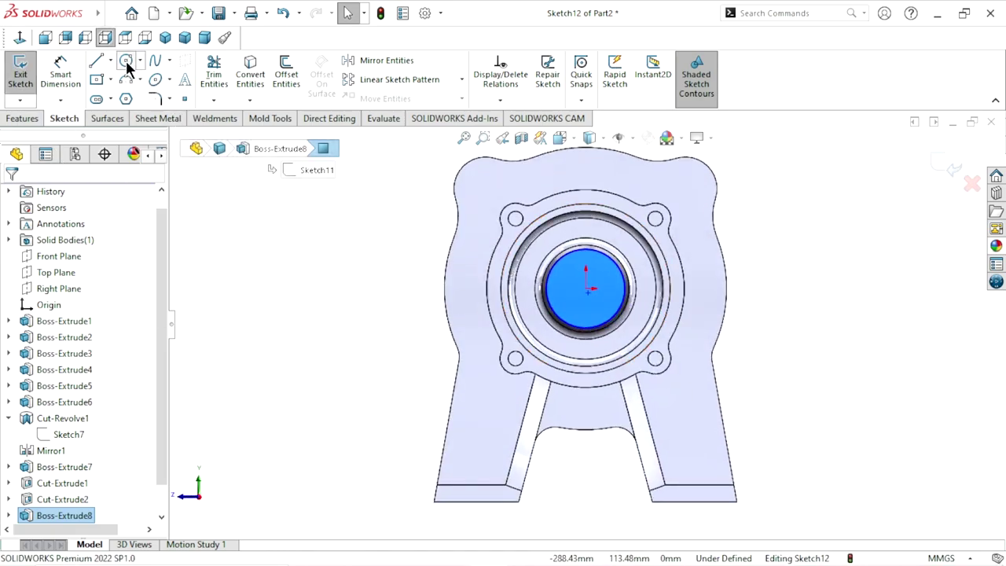
pyautogui.click(125, 60)
pyautogui.click(586, 288)
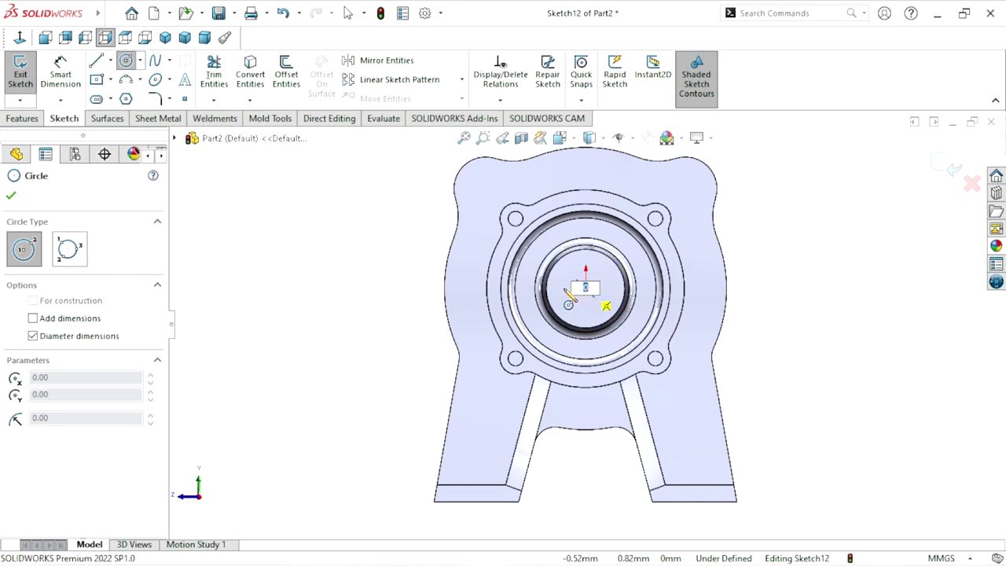
pyautogui.click(609, 289)
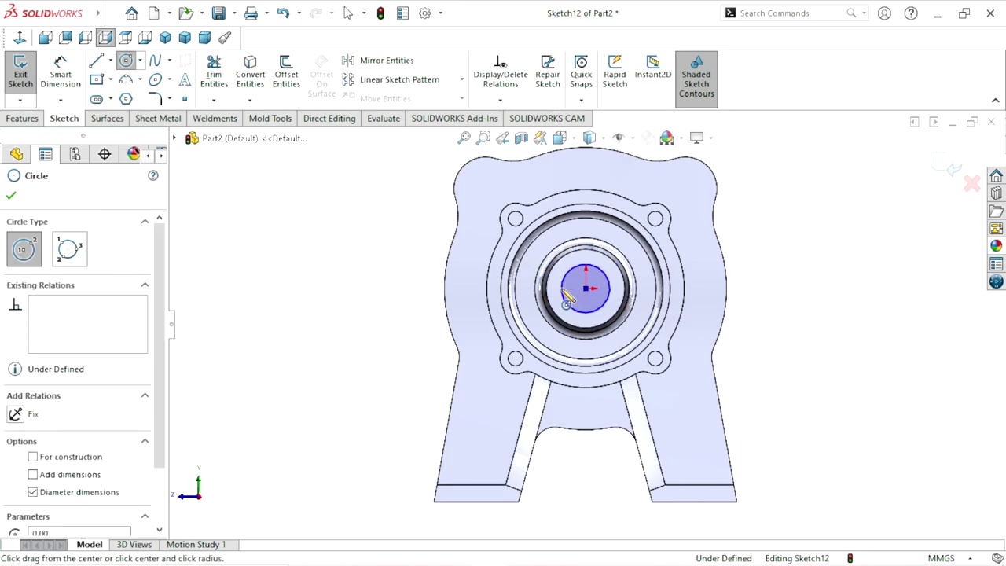
# Step: Dimension the circle's diameter to 38 mm, fully defining the sketch
pyautogui.click(59, 77)
pyautogui.click(610, 288)
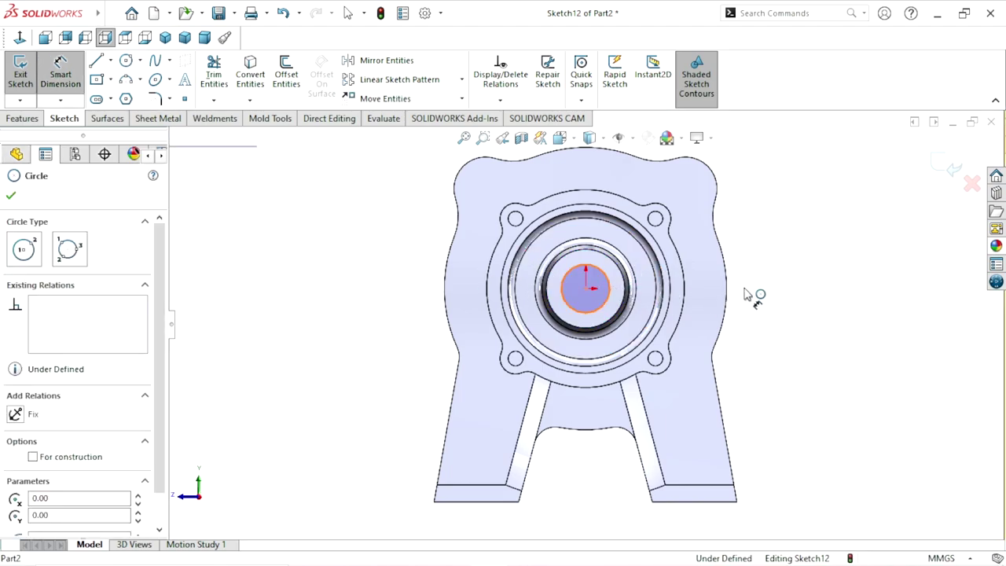
pyautogui.click(749, 291)
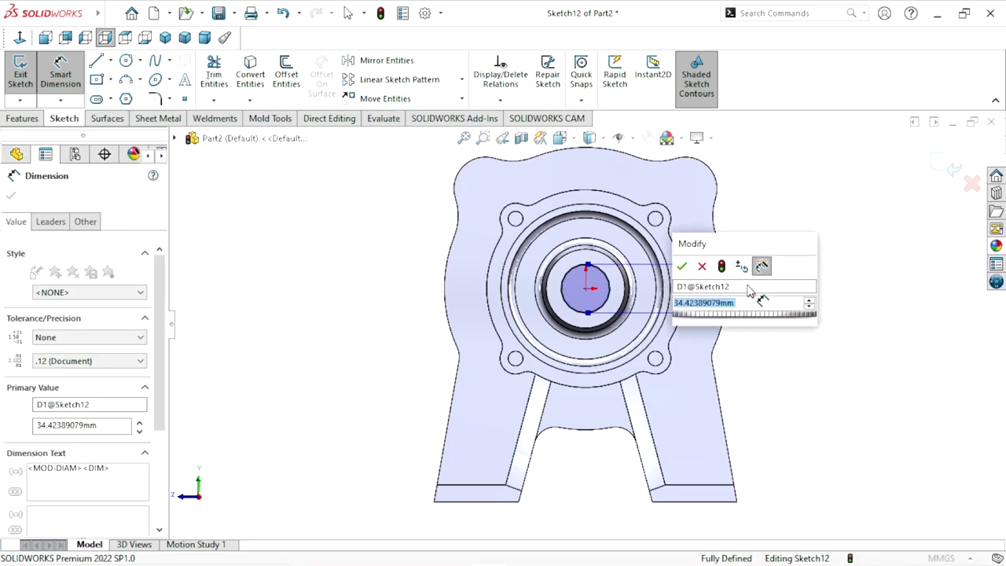
pyautogui.write('38')
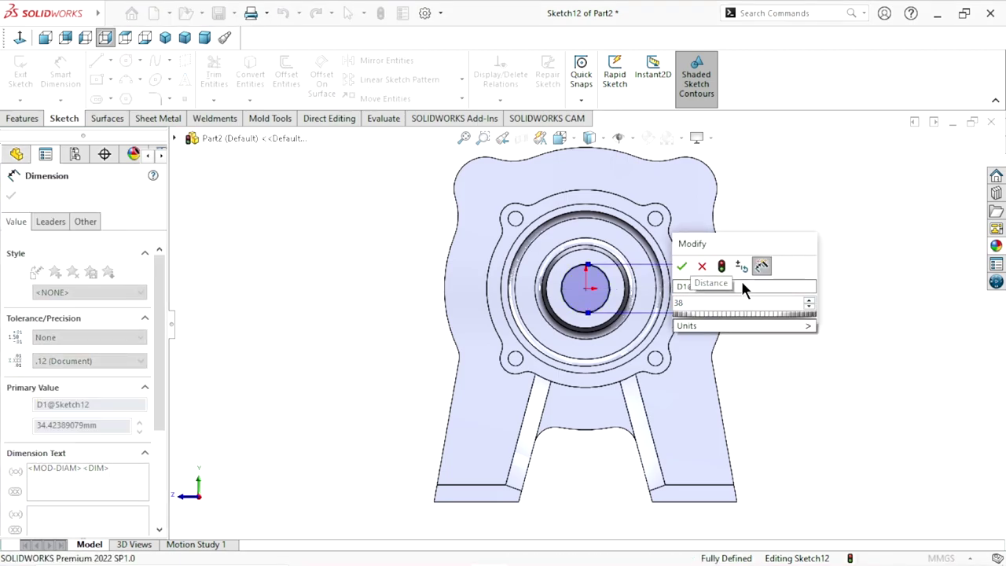
pyautogui.click(683, 267)
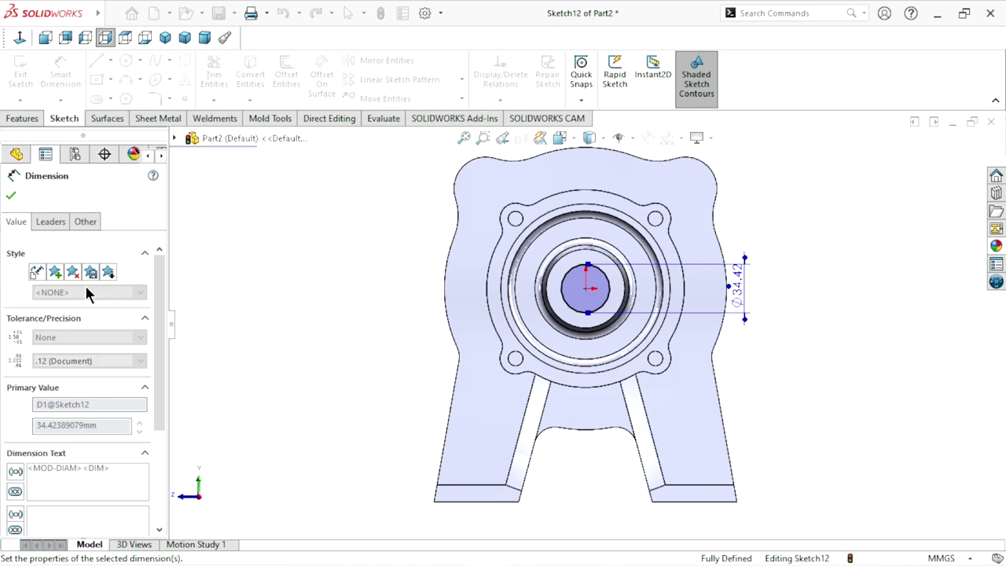
pyautogui.click(11, 196)
pyautogui.press('Escape')
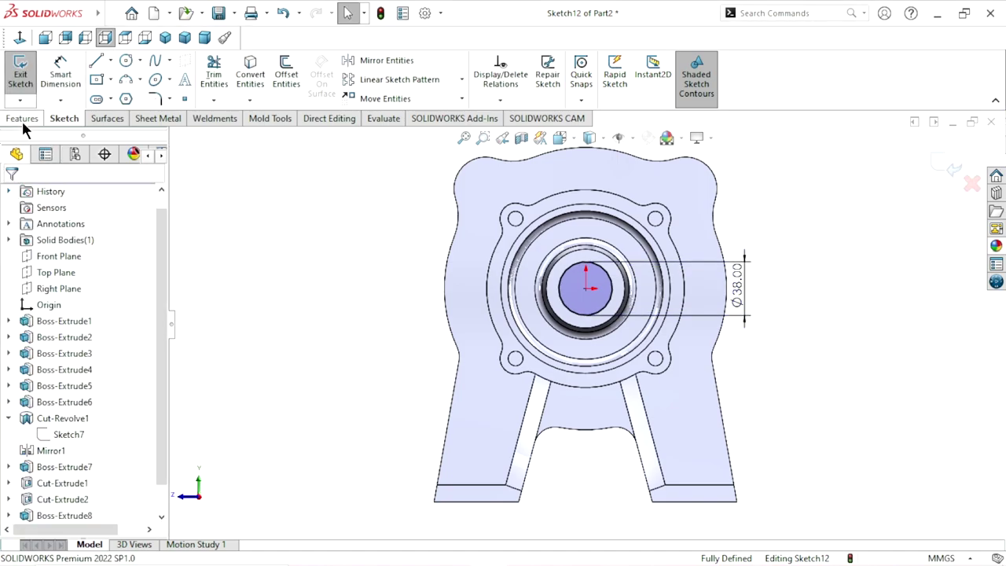
# Step: Extrude-cut the Ø38 mm circle Through All, turning the shaft into a hollow tube
pyautogui.click(22, 119)
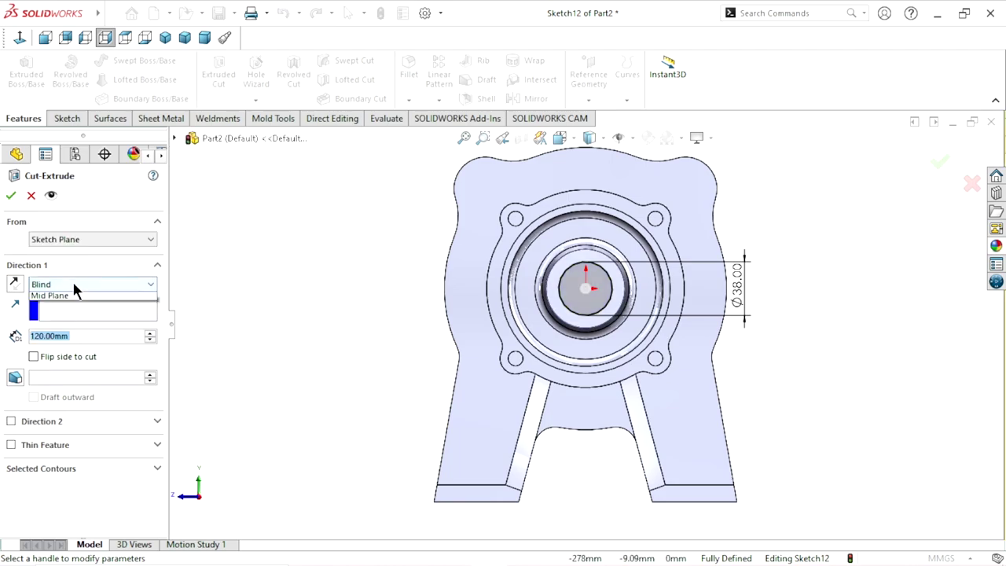
pyautogui.click(69, 307)
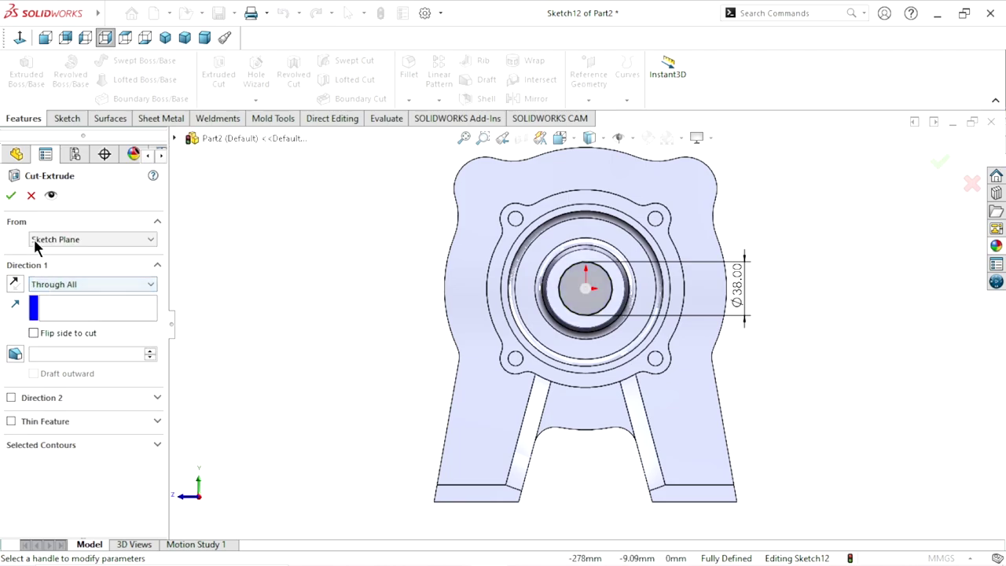
pyautogui.click(9, 195)
pyautogui.moveTo(295, 300)
pyautogui.mouseDown(button='middle')
pyautogui.moveTo(476, 333)
pyautogui.moveTo(393, 320)
pyautogui.moveTo(317, 265)
pyautogui.moveTo(288, 276)
pyautogui.mouseUp(button='middle')
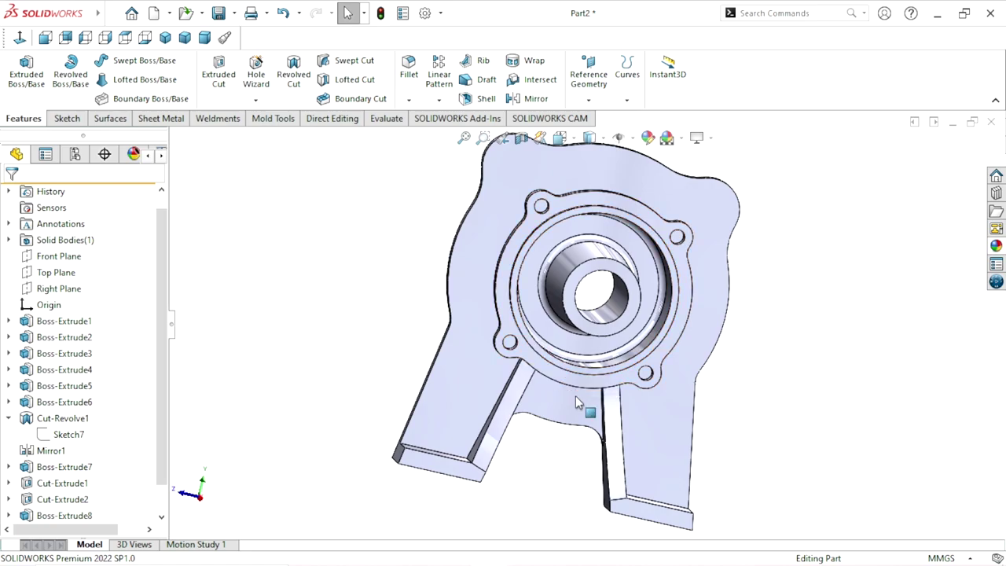
pyautogui.moveTo(580, 404)
pyautogui.mouseDown(button='middle')
pyautogui.moveTo(665, 416)
pyautogui.moveTo(652, 334)
pyautogui.mouseUp(button='middle')
pyautogui.scroll(-2, 575, 278)
# Step: Start a sketch on the bushing's ring face with a circle centred on the origin
pyautogui.click(569, 265)
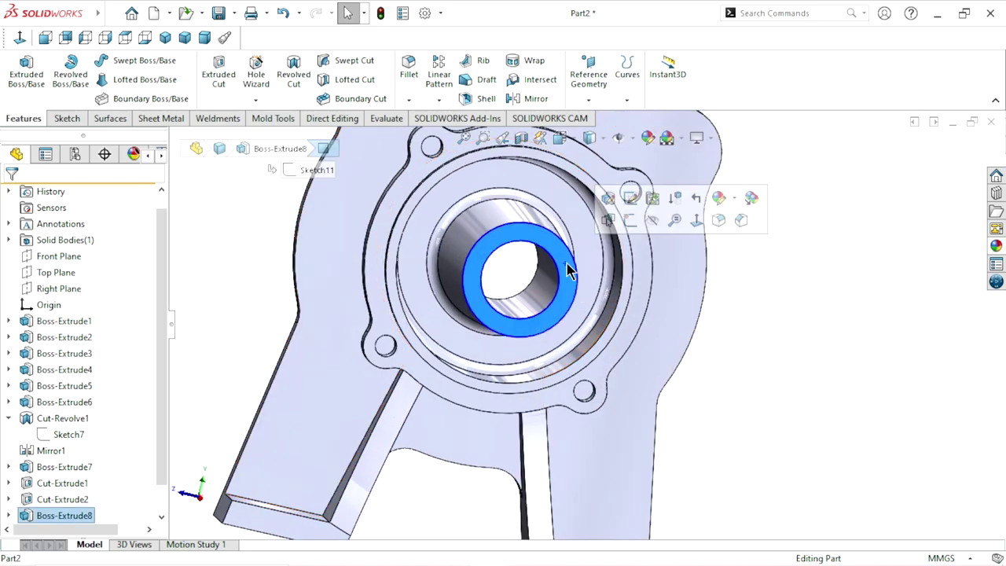
pyautogui.scroll(-1, 627, 244)
pyautogui.click(630, 221)
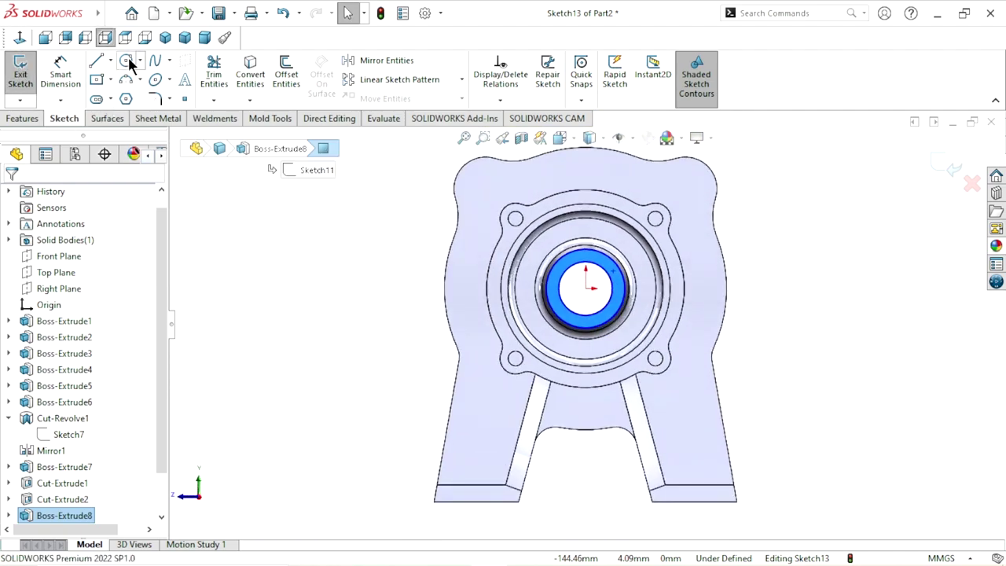
pyautogui.click(128, 61)
pyautogui.scroll(-3, 598, 271)
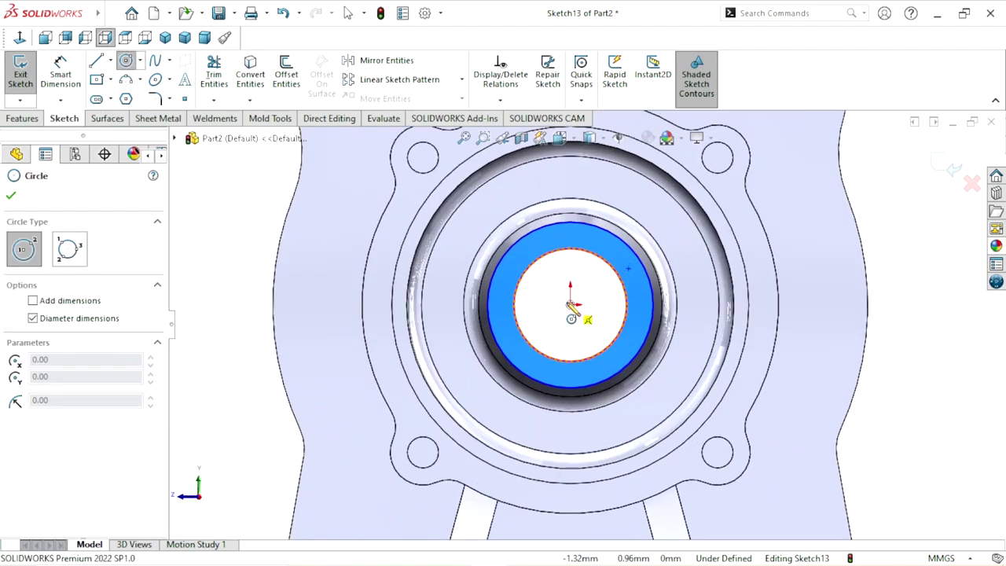
pyautogui.click(571, 305)
pyautogui.click(630, 269)
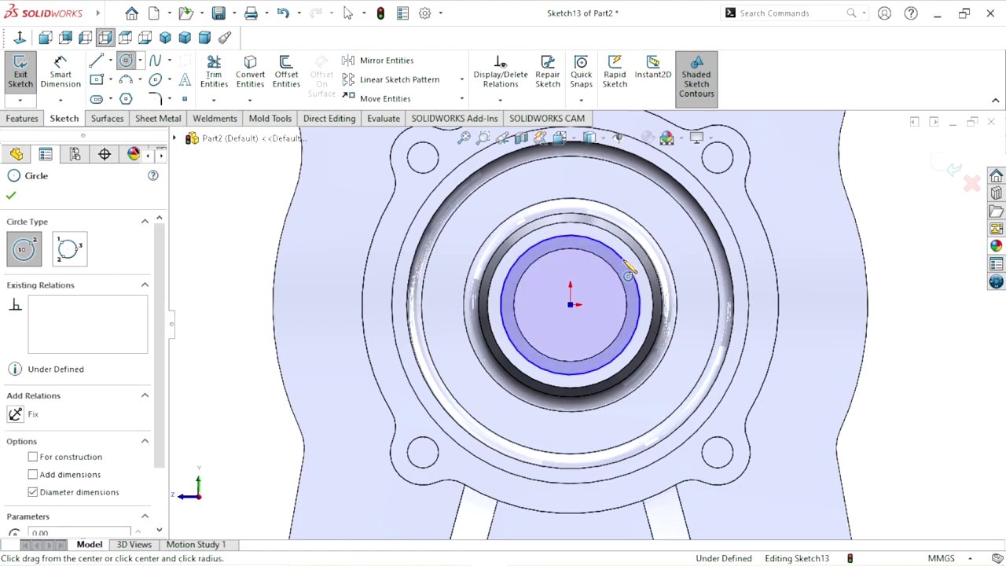
# Step: Dimension the new circle's diameter to 50 mm
pyautogui.press('d')
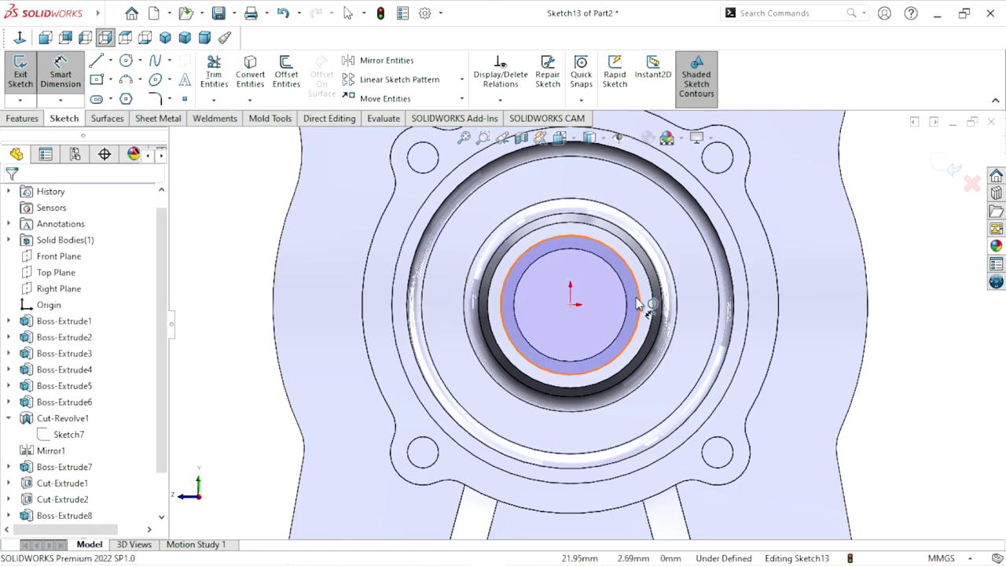
pyautogui.click(637, 305)
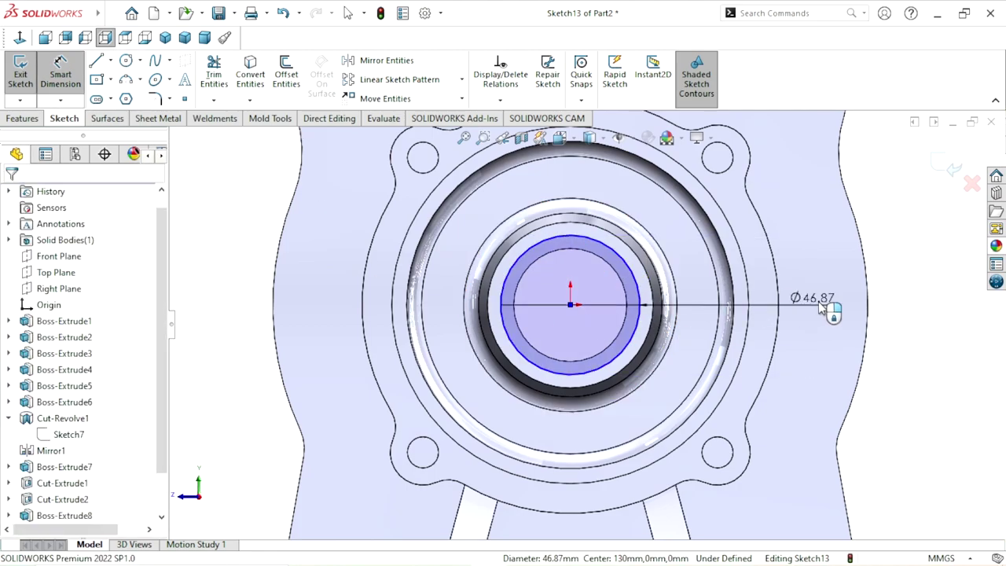
pyautogui.click(818, 301)
pyautogui.write('50')
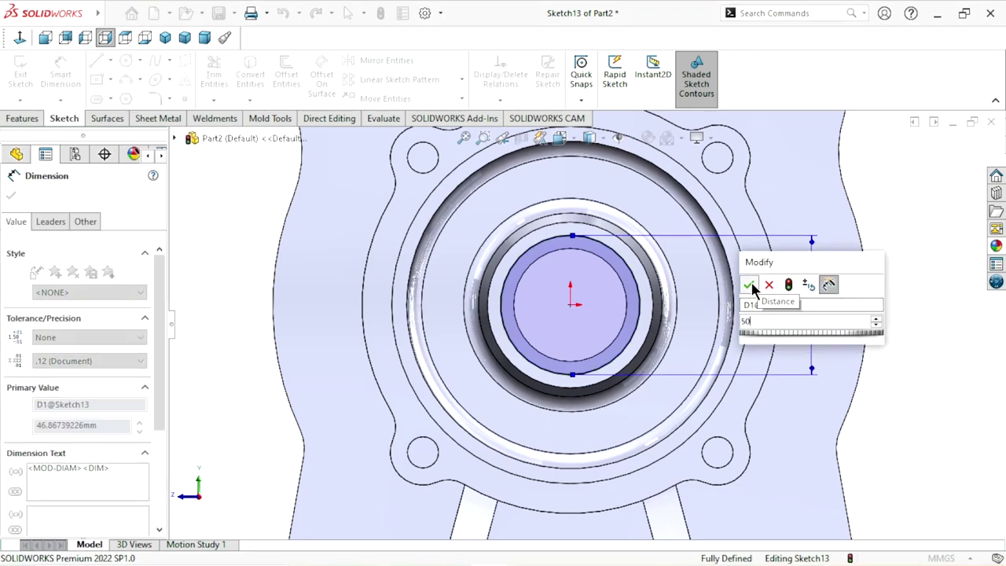
pyautogui.click(750, 285)
pyautogui.click(11, 196)
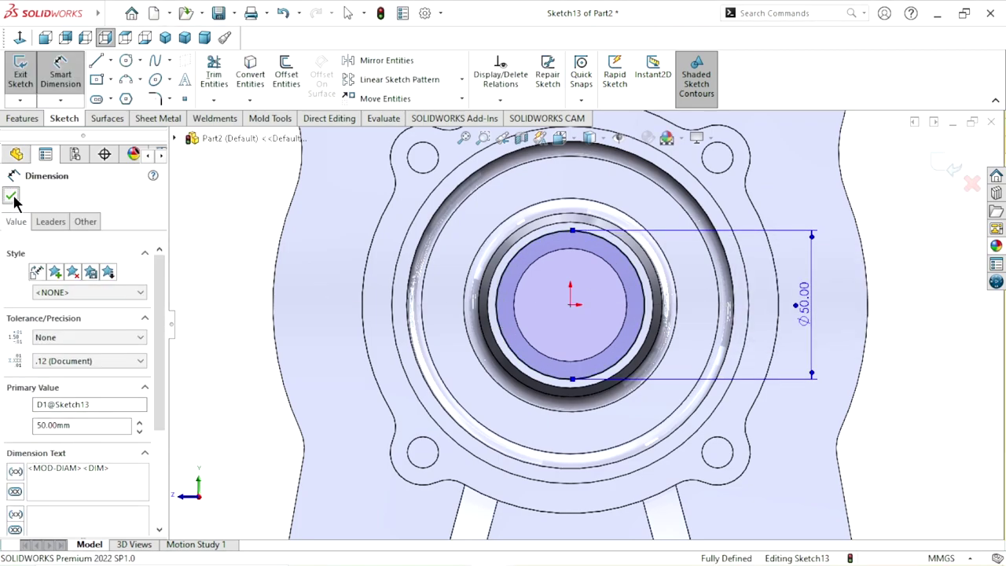
# Step: Extrude-cut the Ø50 mm circle Blind 8 mm deep to form a counterbore
pyautogui.click(22, 119)
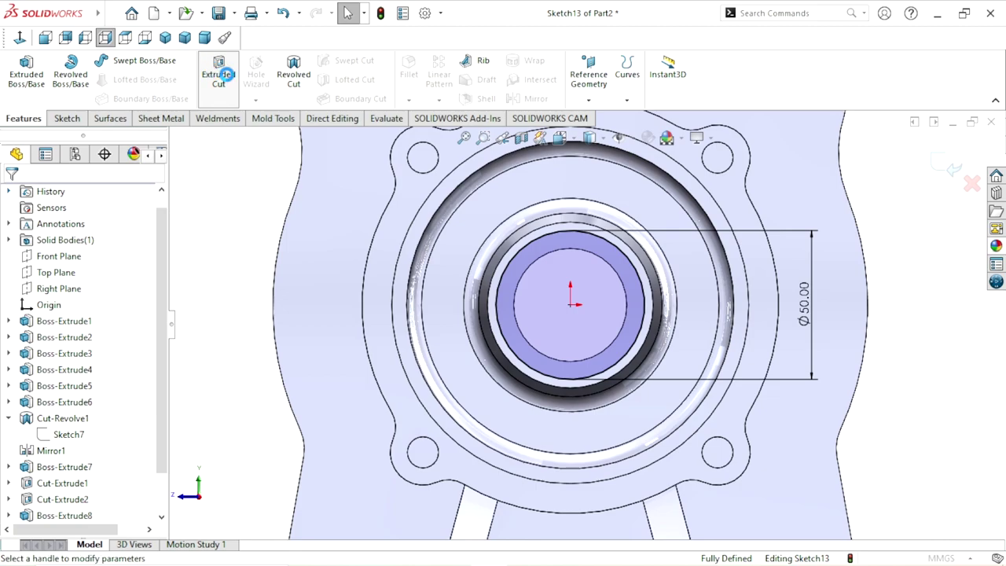
pyautogui.click(221, 74)
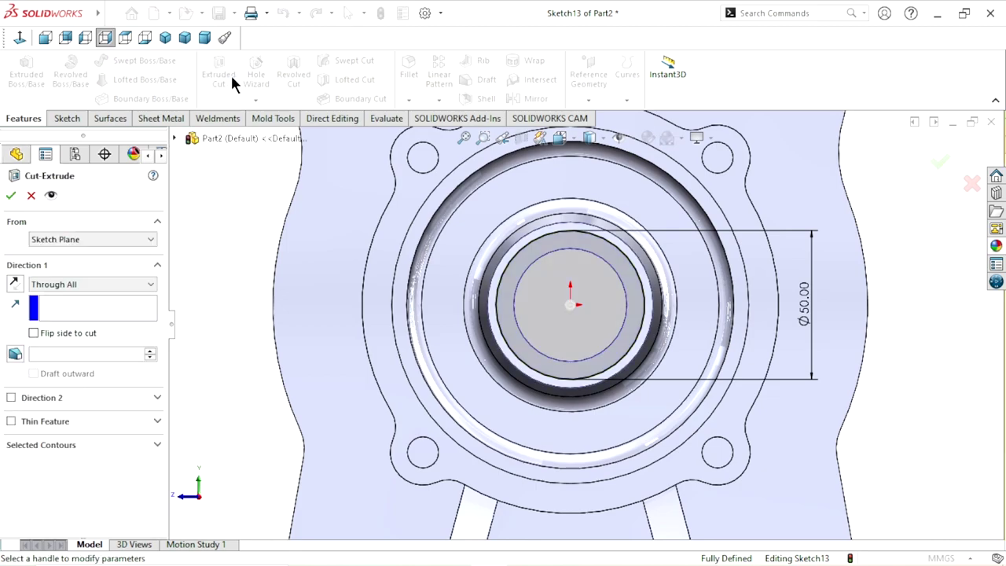
pyautogui.click(88, 285)
pyautogui.click(60, 295)
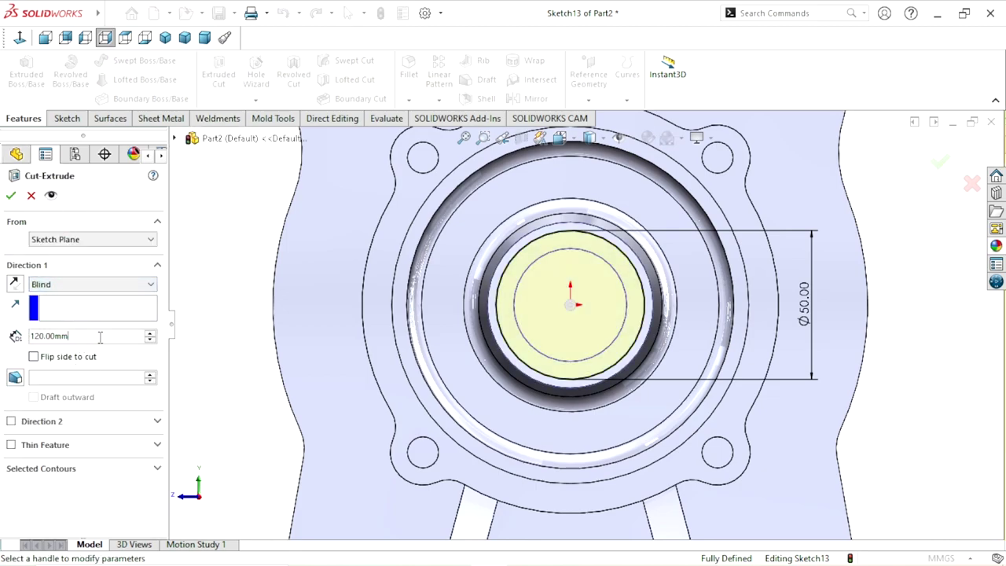
pyautogui.write('8')
pyautogui.press('Return')
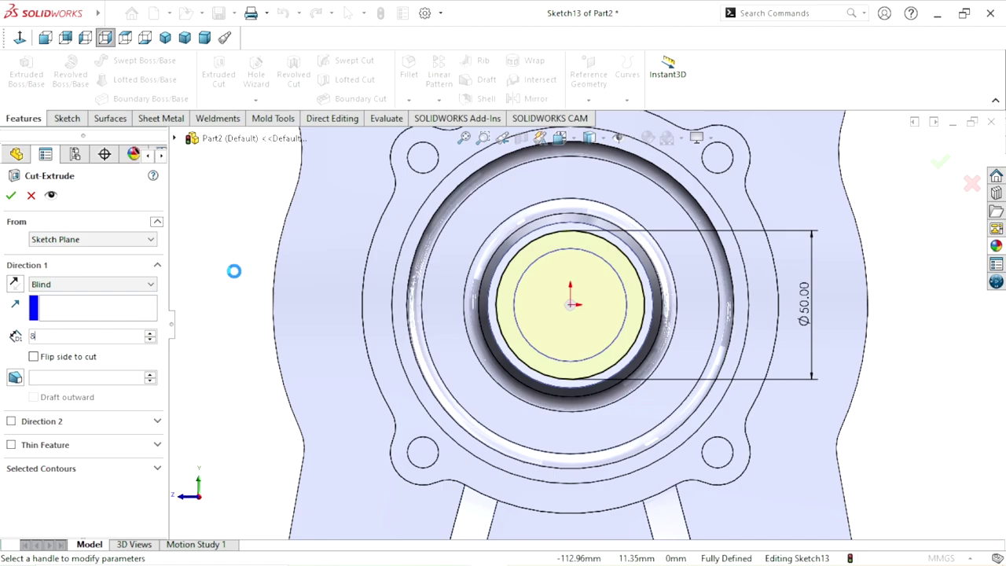
pyautogui.hotkey('ctrl', '7')
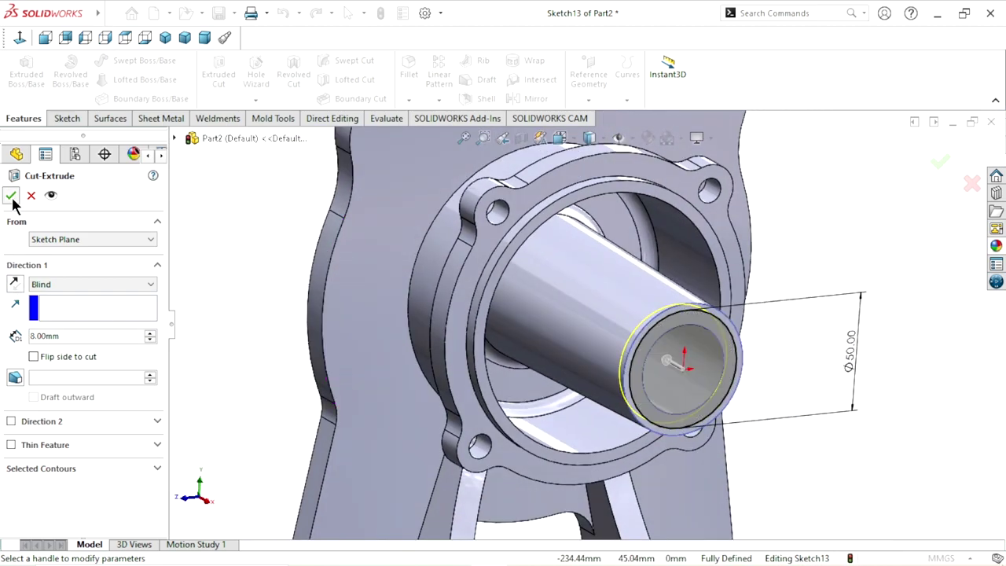
pyautogui.click(11, 196)
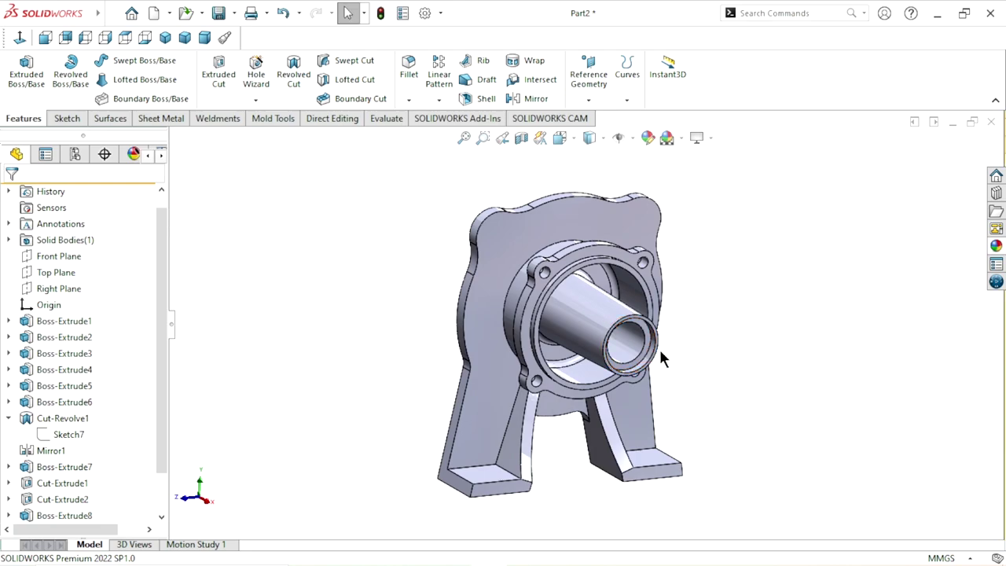
# Step: Start a 1 mm × 45° chamfer and remove the wrongly picked edge from it
pyautogui.scroll(-3, 659, 358)
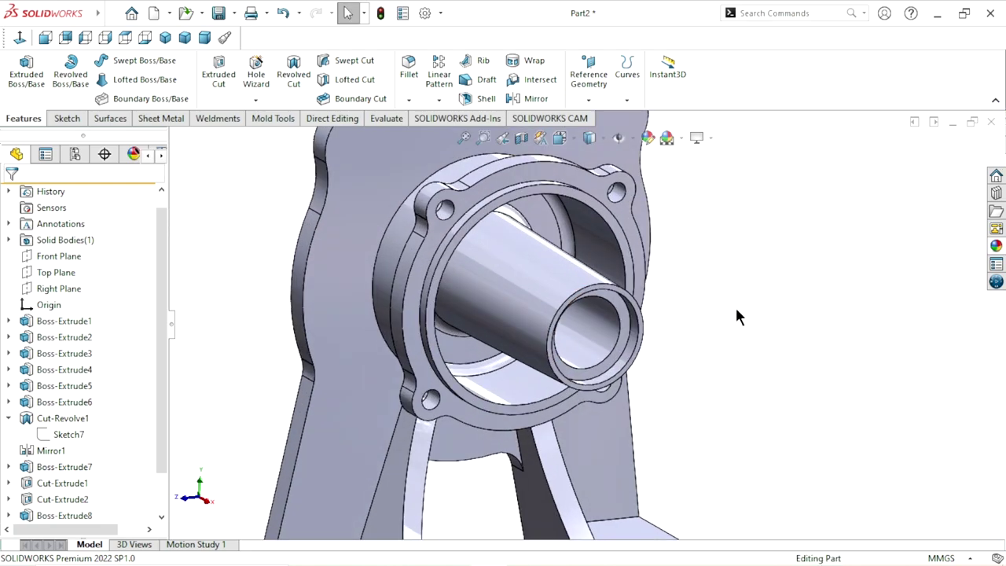
pyautogui.moveTo(736, 305)
pyautogui.mouseDown(button='middle')
pyautogui.moveTo(747, 364)
pyautogui.moveTo(487, 278)
pyautogui.mouseUp(button='middle')
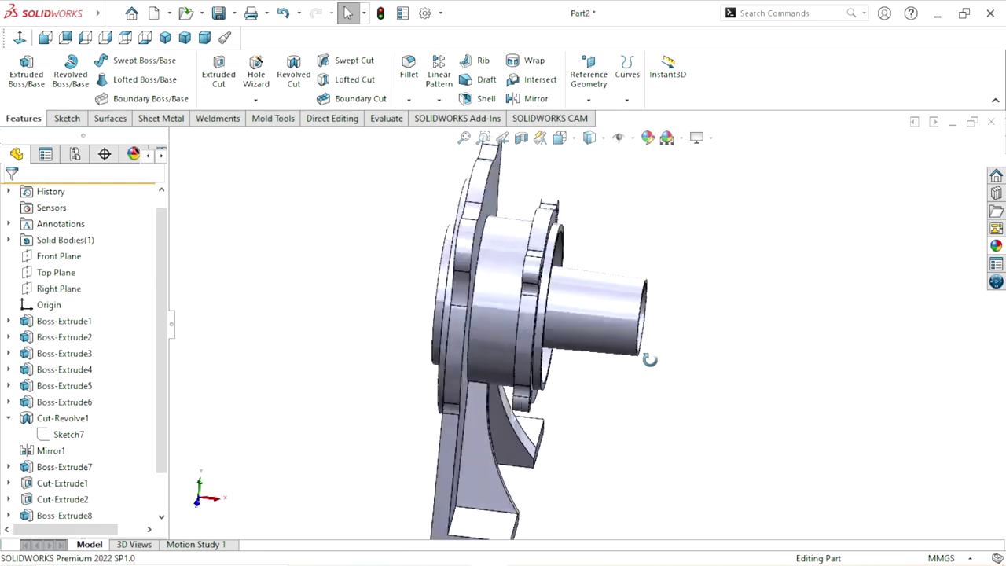
pyautogui.click(409, 100)
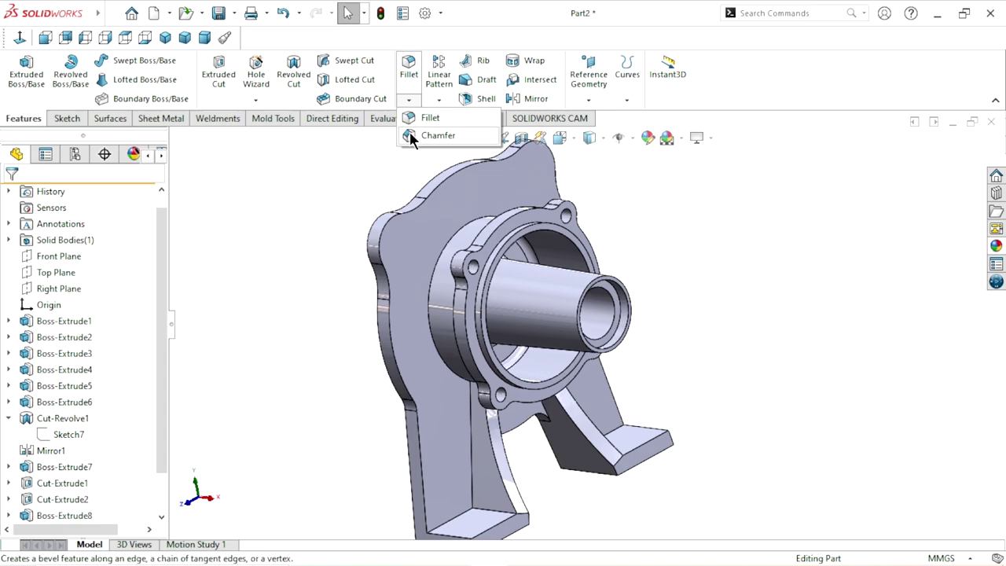
pyautogui.click(410, 133)
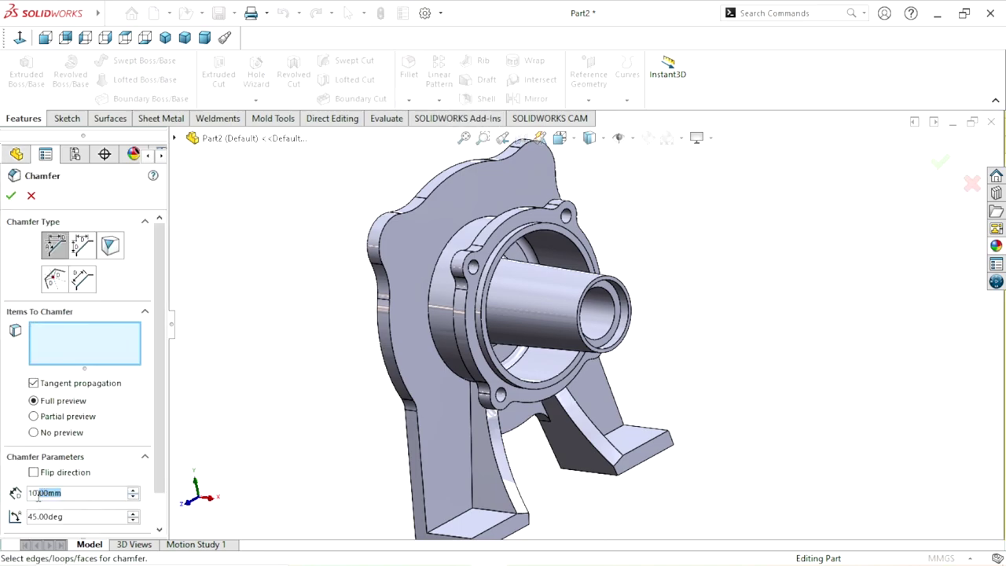
pyautogui.write('1')
pyautogui.press('Return')
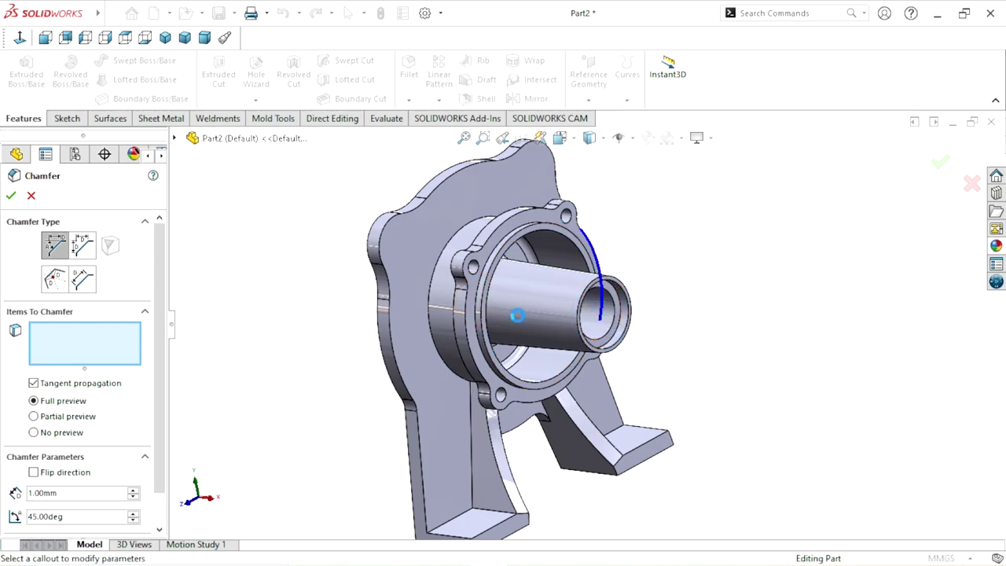
pyautogui.rightClick(52, 338)
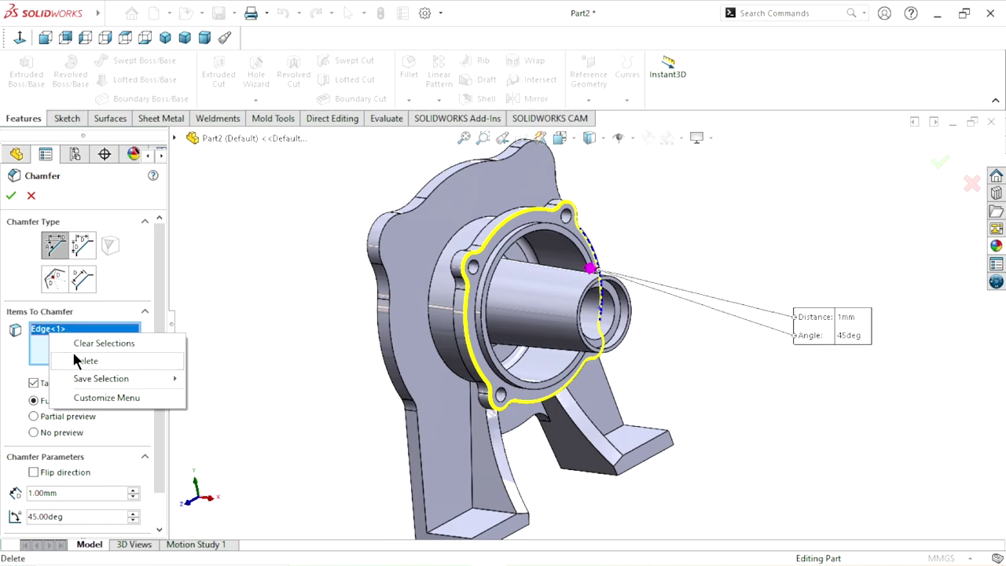
pyautogui.click(76, 358)
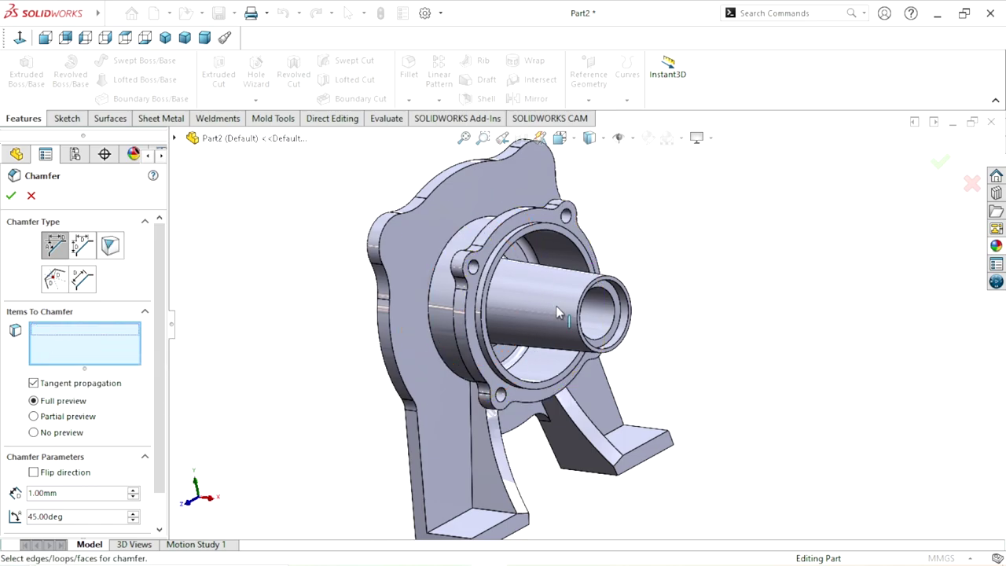
# Step: Chamfer the tube's end face plus the outer and inner flange ring faces at 1 mm
pyautogui.click(607, 319)
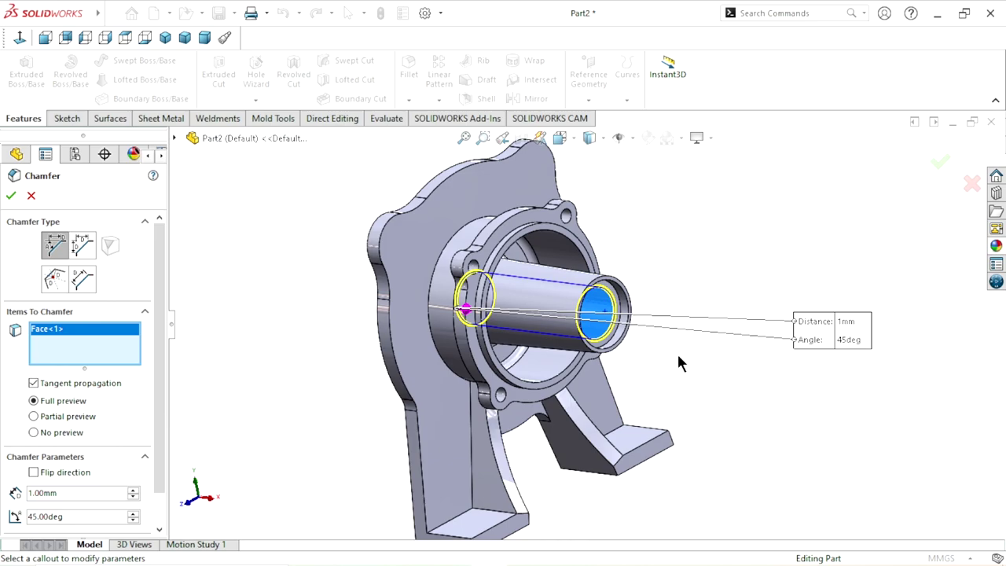
pyautogui.moveTo(678, 357)
pyautogui.mouseDown(button='middle')
pyautogui.moveTo(542, 389)
pyautogui.moveTo(522, 384)
pyautogui.moveTo(503, 358)
pyautogui.moveTo(478, 245)
pyautogui.moveTo(478, 197)
pyautogui.mouseUp(button='middle')
pyautogui.click(482, 201)
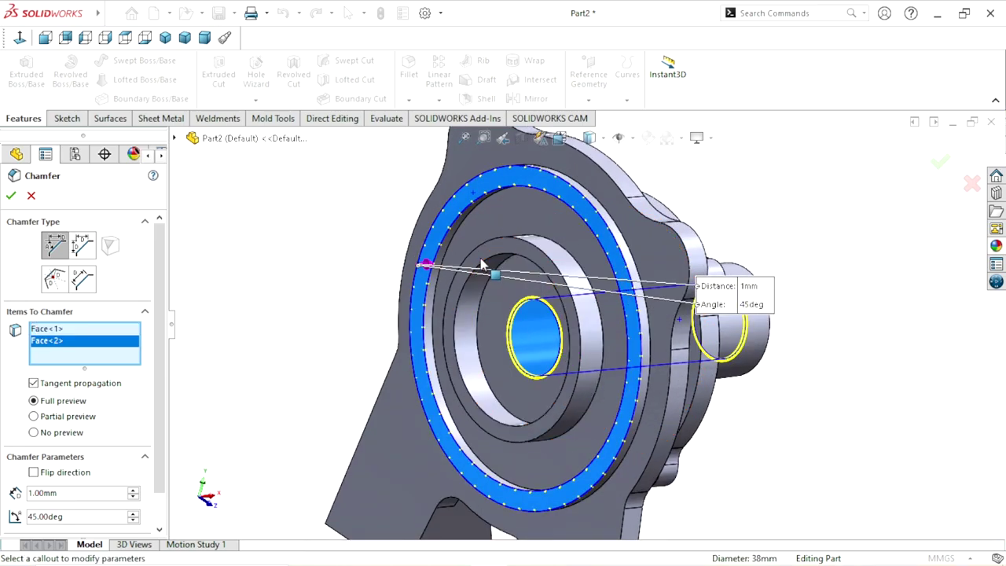
pyautogui.click(478, 269)
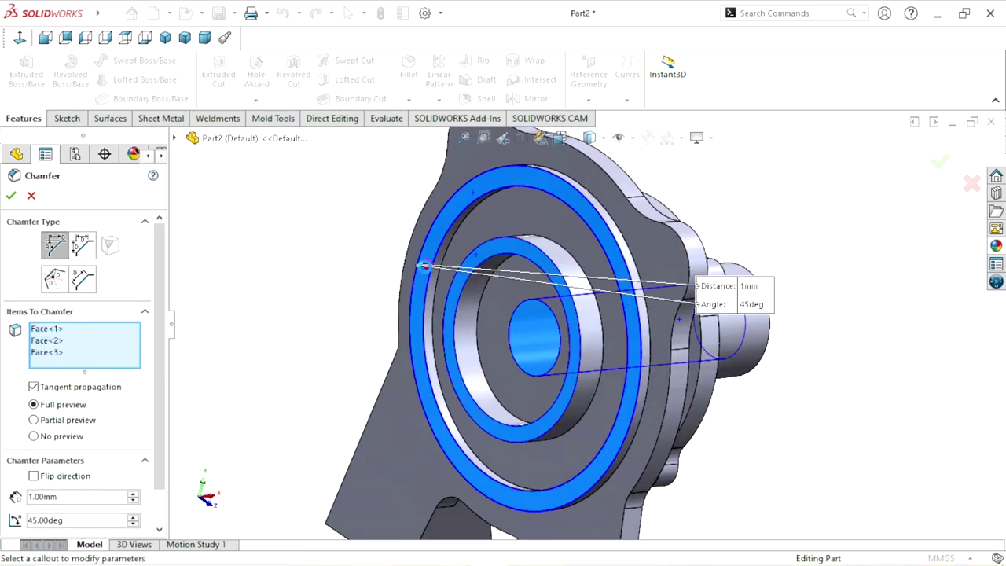
pyautogui.click(11, 196)
pyautogui.moveTo(334, 288)
pyautogui.mouseDown(button='middle')
pyautogui.moveTo(707, 369)
pyautogui.moveTo(586, 363)
pyautogui.moveTo(579, 385)
pyautogui.mouseUp(button='middle')
# Step: Start a second chamfer with a 0.5 mm distance
pyautogui.scroll(-2, 605, 360)
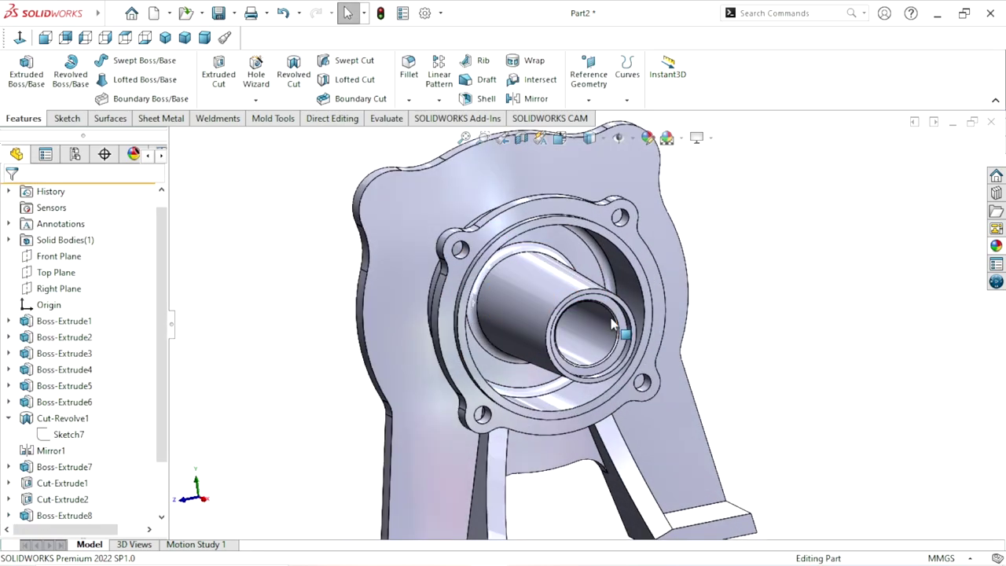
pyautogui.click(409, 100)
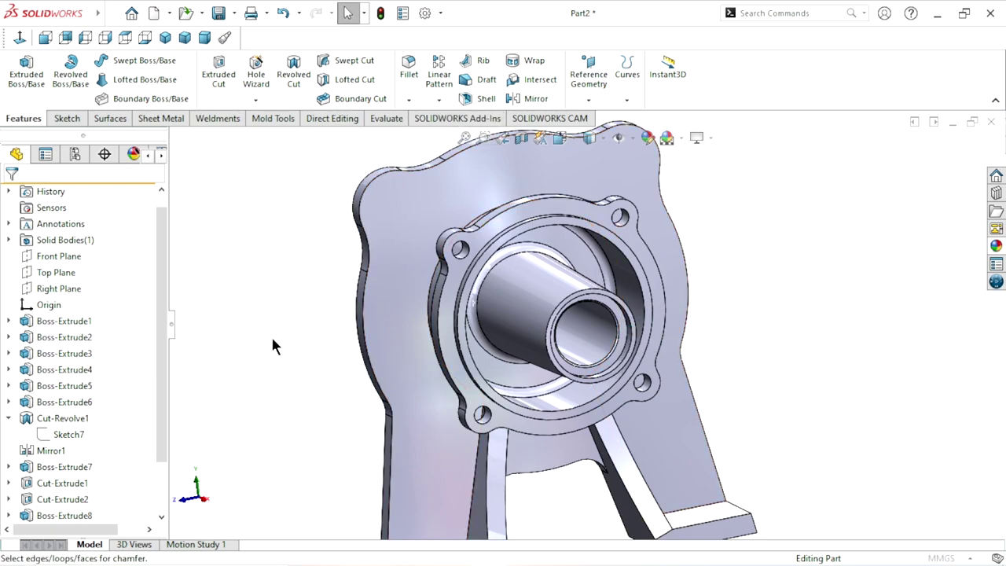
pyautogui.write('0.5')
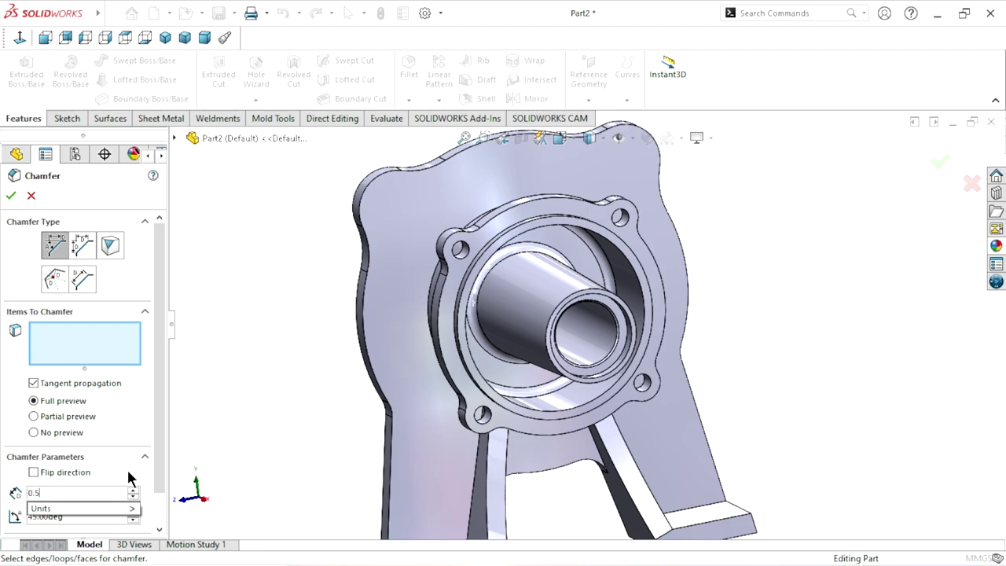
pyautogui.press('Return')
pyautogui.scroll(-2, 564, 357)
pyautogui.scroll(-1, 640, 337)
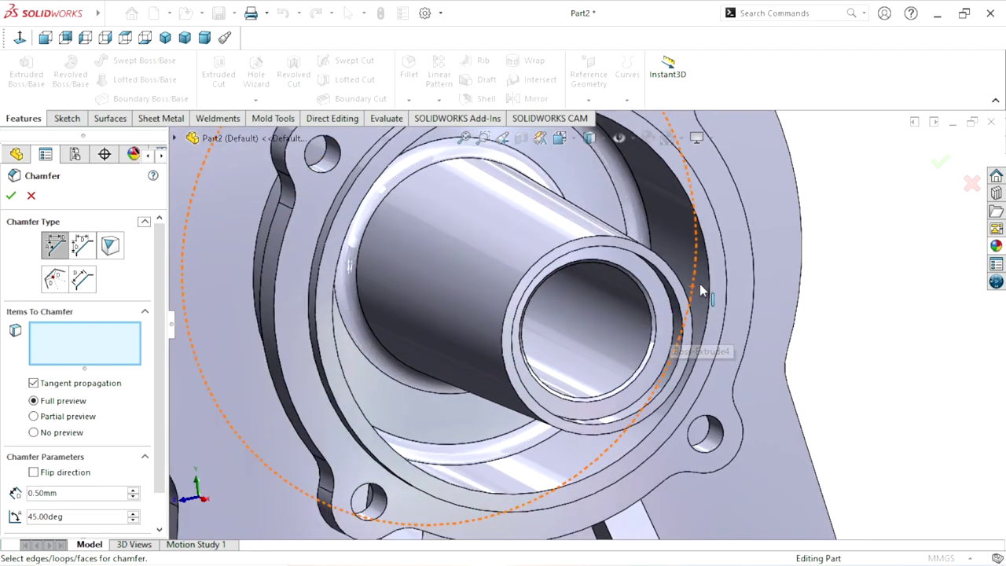
pyautogui.scroll(-2, 650, 342)
pyautogui.scroll(-2, 665, 292)
# Step: Apply the 0.5 mm chamfer to the bore-end ring face and the flange ring face
pyautogui.click(608, 246)
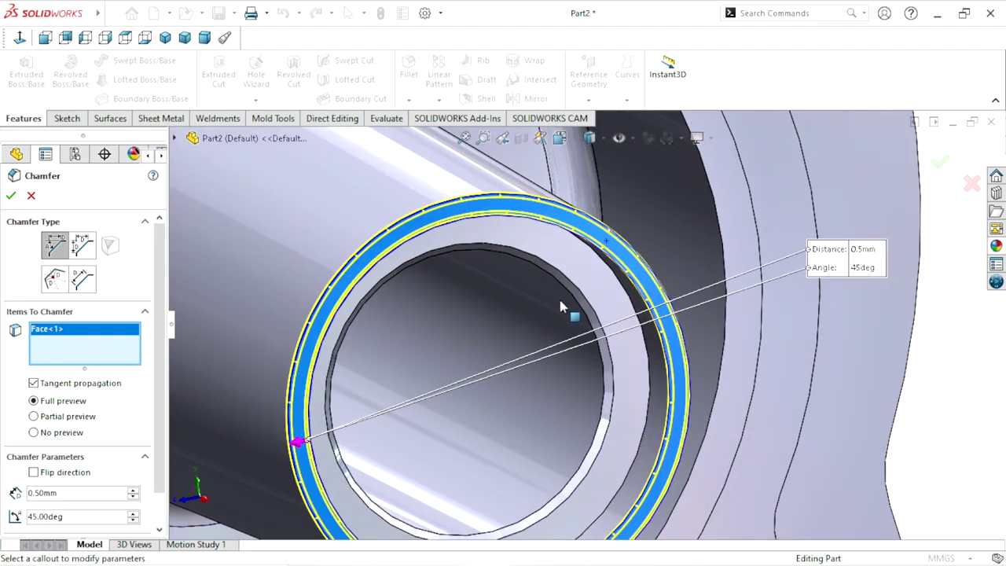
pyautogui.scroll(2, 561, 308)
pyautogui.scroll(2, 530, 321)
pyautogui.scroll(-2, 511, 250)
pyautogui.scroll(-2, 511, 250)
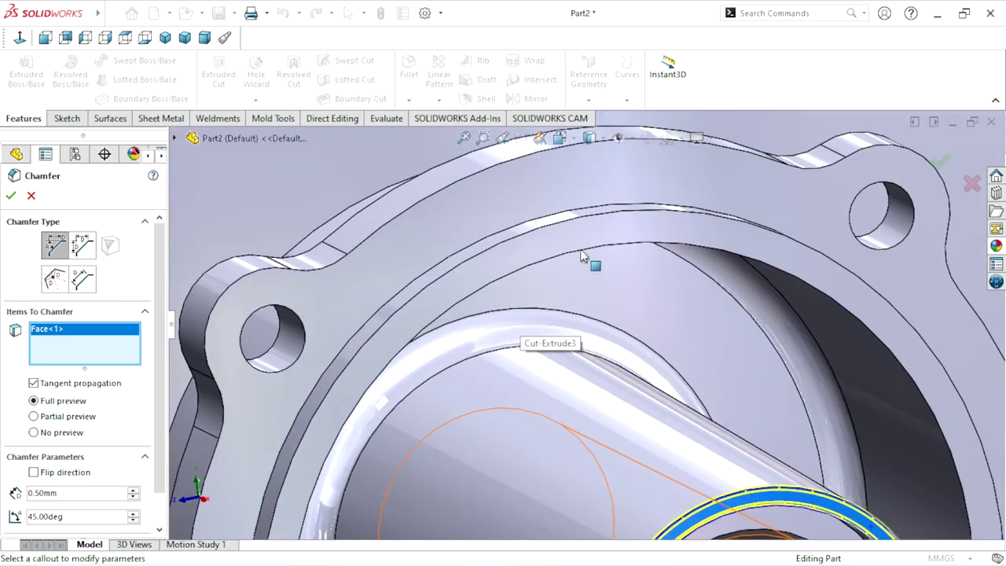
pyautogui.click(583, 239)
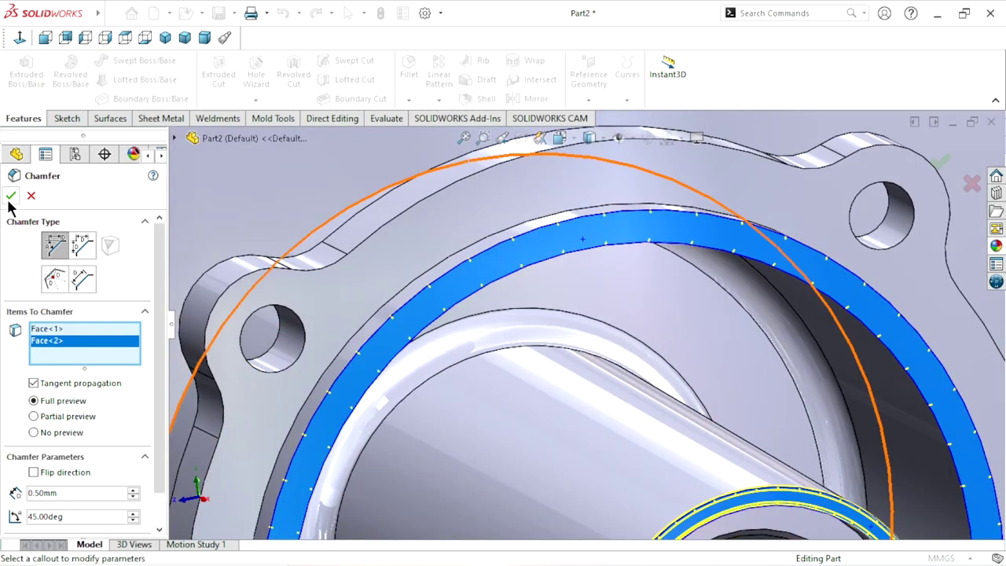
pyautogui.press('Return')
pyautogui.scroll(3, 533, 375)
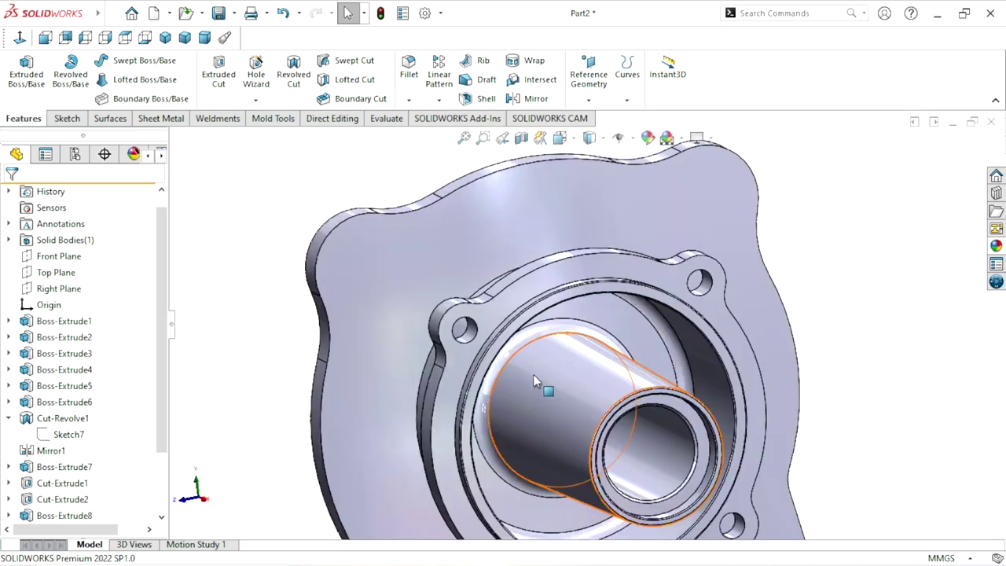
pyautogui.scroll(3, 659, 417)
pyautogui.moveTo(659, 417)
pyautogui.mouseDown(button='middle')
pyautogui.moveTo(720, 334)
pyautogui.moveTo(687, 283)
pyautogui.moveTo(703, 229)
pyautogui.moveTo(702, 308)
pyautogui.moveTo(717, 311)
pyautogui.mouseUp(button='middle')
pyautogui.scroll(-3, 720, 334)
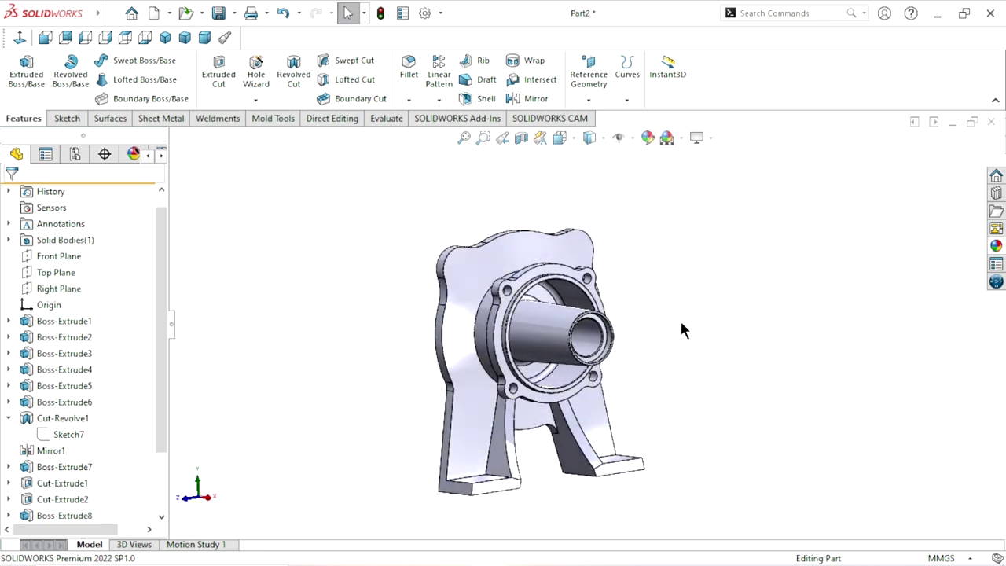
pyautogui.scroll(1, 629, 333)
pyautogui.scroll(-2, 592, 340)
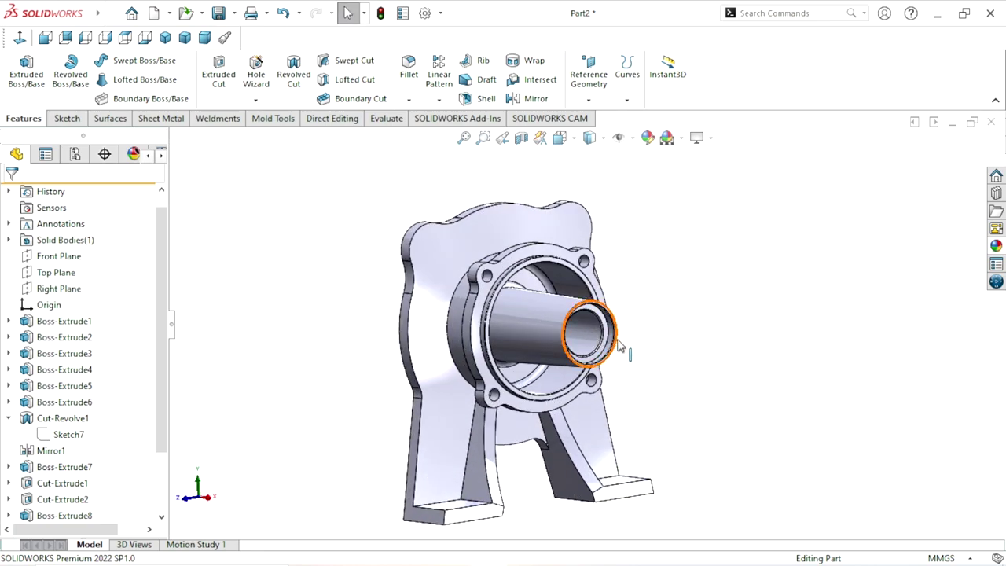
# Step: Round two circular edges around the boss with a 2 mm fillet
pyautogui.scroll(2, 619, 346)
pyautogui.moveTo(619, 346); pyautogui.dragTo(696, 321, button='middle')
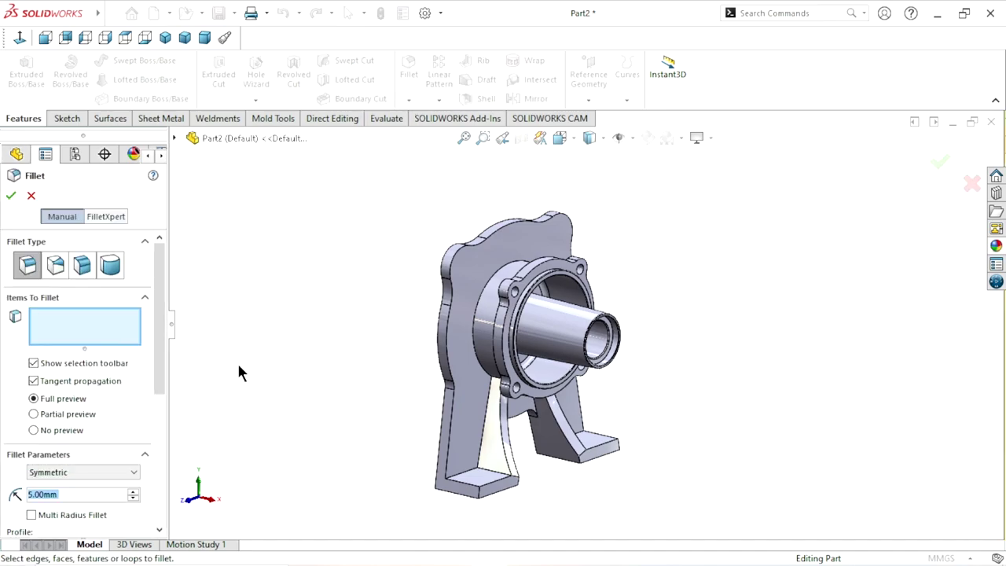
pyautogui.write('2')
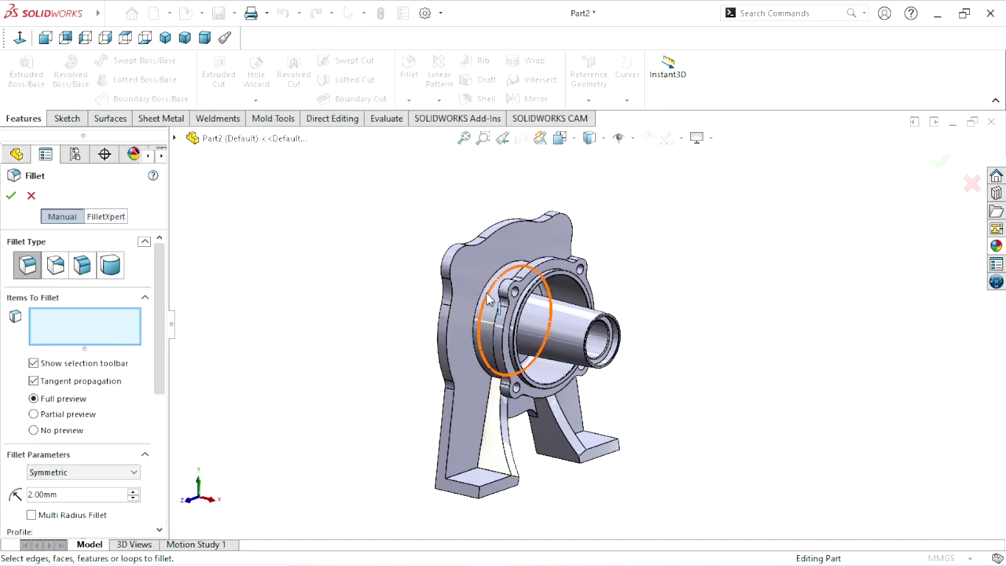
pyautogui.click(485, 299)
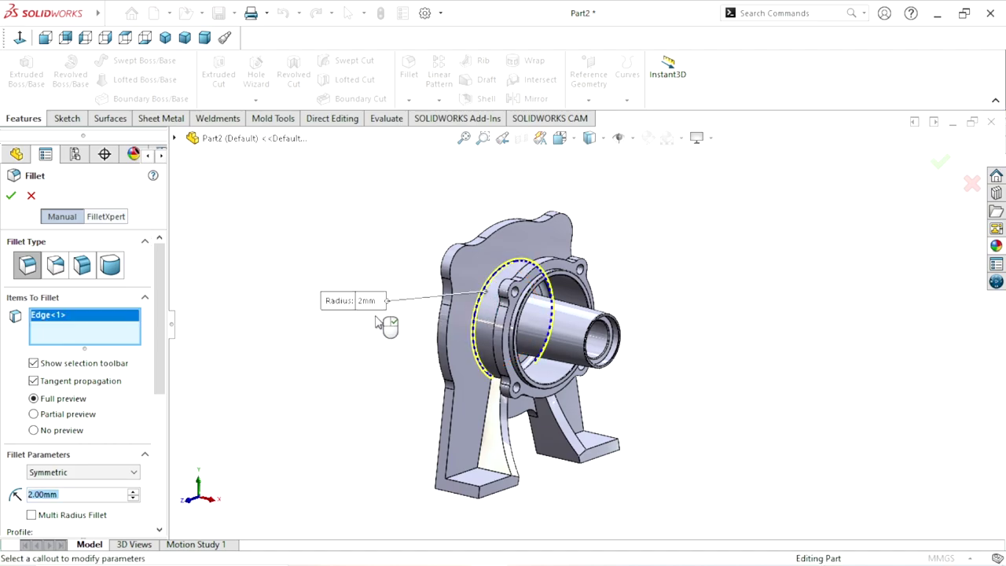
pyautogui.moveTo(386, 326); pyautogui.dragTo(429, 380, button='middle')
pyautogui.scroll(-5, 542, 315)
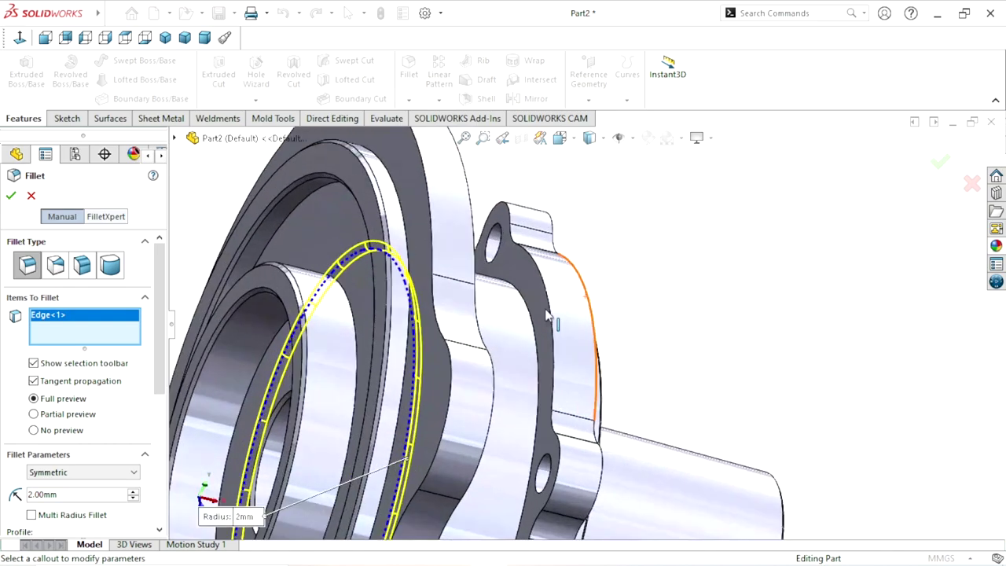
pyautogui.click(532, 315)
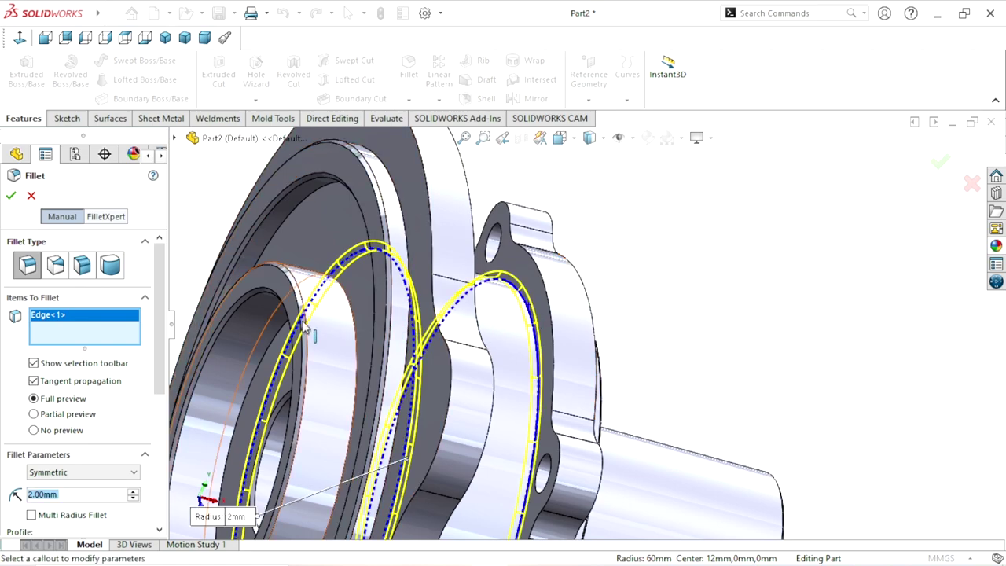
pyautogui.click(11, 195)
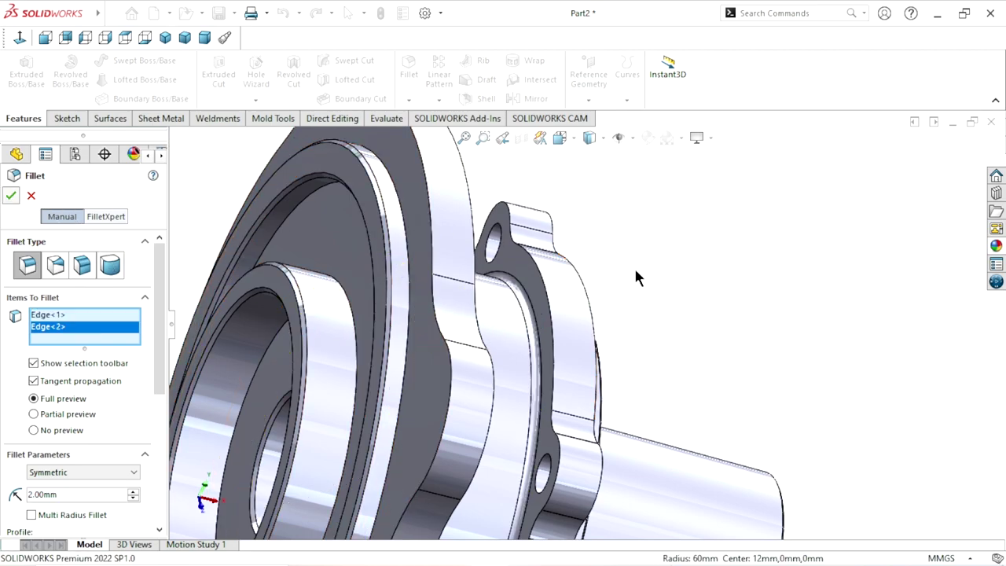
# Step: Open a new sketch (Sketch14) on the hollow shaft's end ring face
pyautogui.scroll(5, 644, 396)
pyautogui.moveTo(644, 396)
pyautogui.mouseDown(button='middle')
pyautogui.moveTo(499, 301)
pyautogui.moveTo(555, 352)
pyautogui.moveTo(674, 332)
pyautogui.mouseUp(button='middle')
pyautogui.scroll(-3, 605, 381)
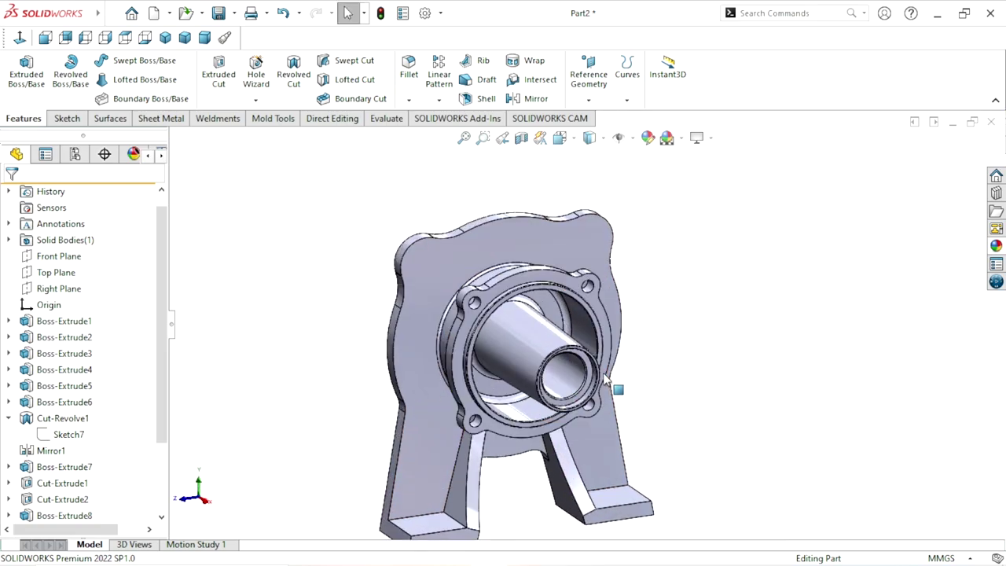
pyautogui.moveTo(645, 378)
pyautogui.mouseDown(button='middle')
pyautogui.moveTo(665, 362)
pyautogui.moveTo(613, 338)
pyautogui.moveTo(685, 337)
pyautogui.moveTo(715, 350)
pyautogui.mouseUp(button='middle')
pyautogui.scroll(2, 676, 365)
pyautogui.scroll(-3, 621, 338)
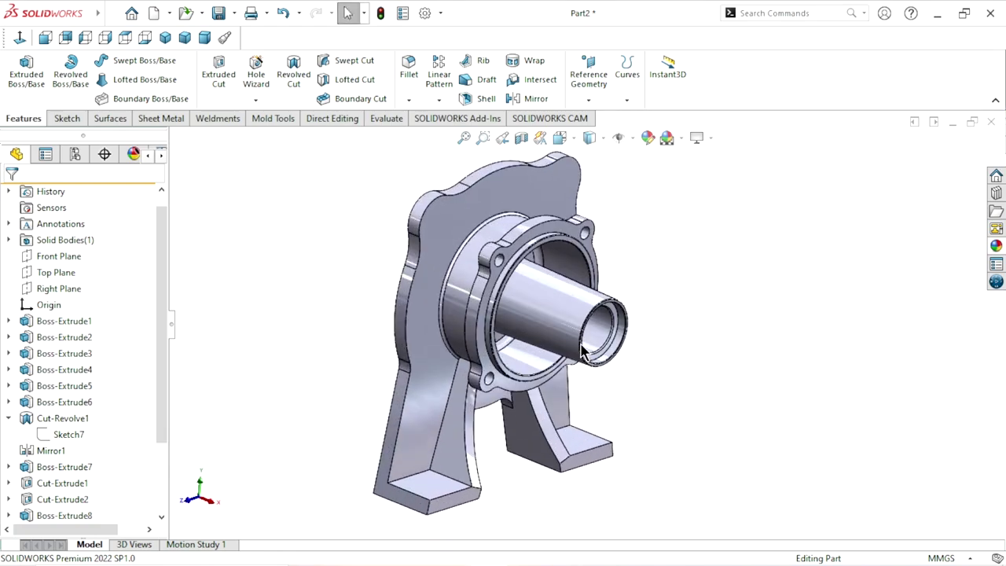
pyautogui.scroll(-1, 586, 309)
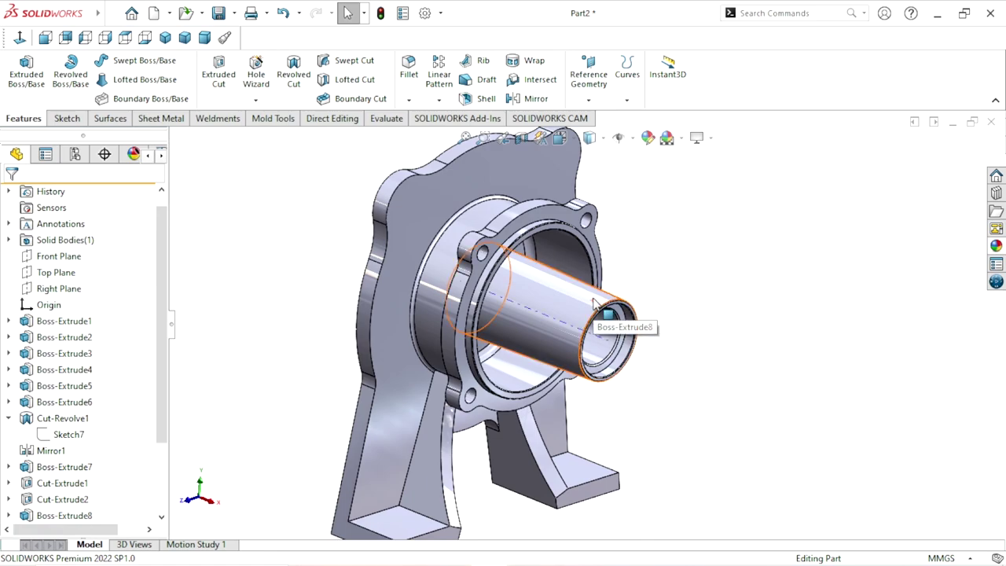
pyautogui.scroll(2, 696, 305)
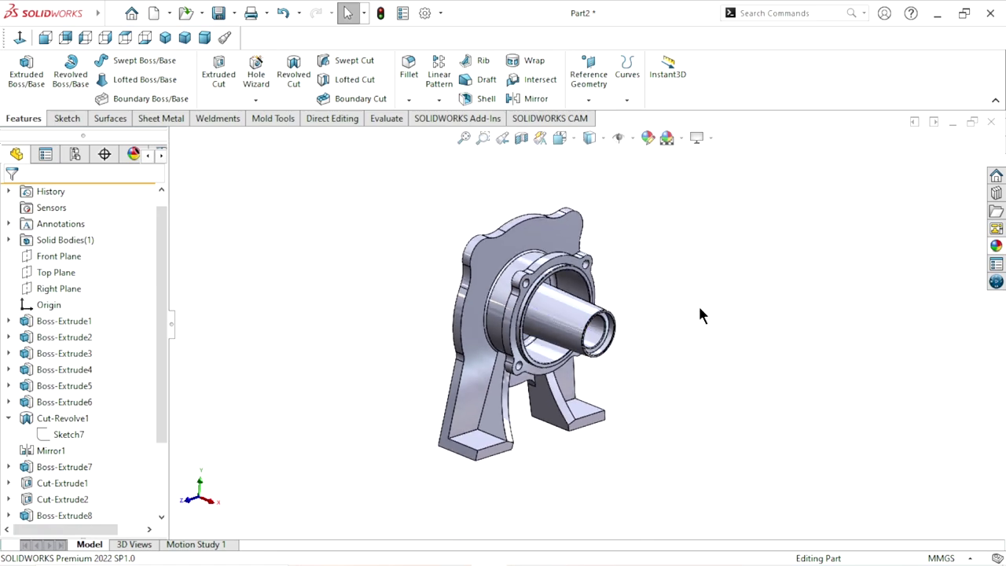
pyautogui.moveTo(696, 301); pyautogui.dragTo(605, 341, button='middle')
pyautogui.scroll(-3, 606, 346)
pyautogui.scroll(-4, 598, 338)
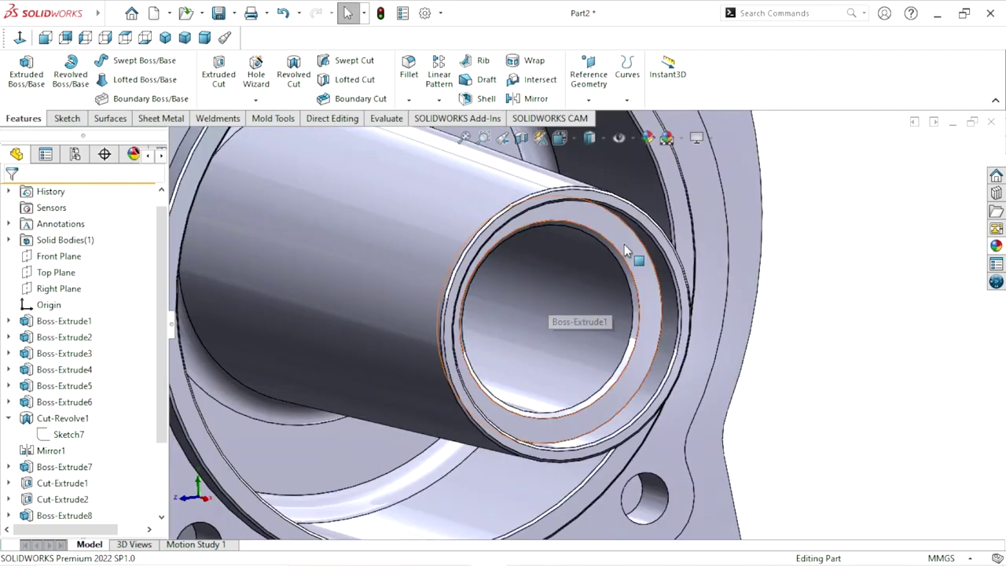
pyautogui.click(663, 249)
pyautogui.click(667, 199)
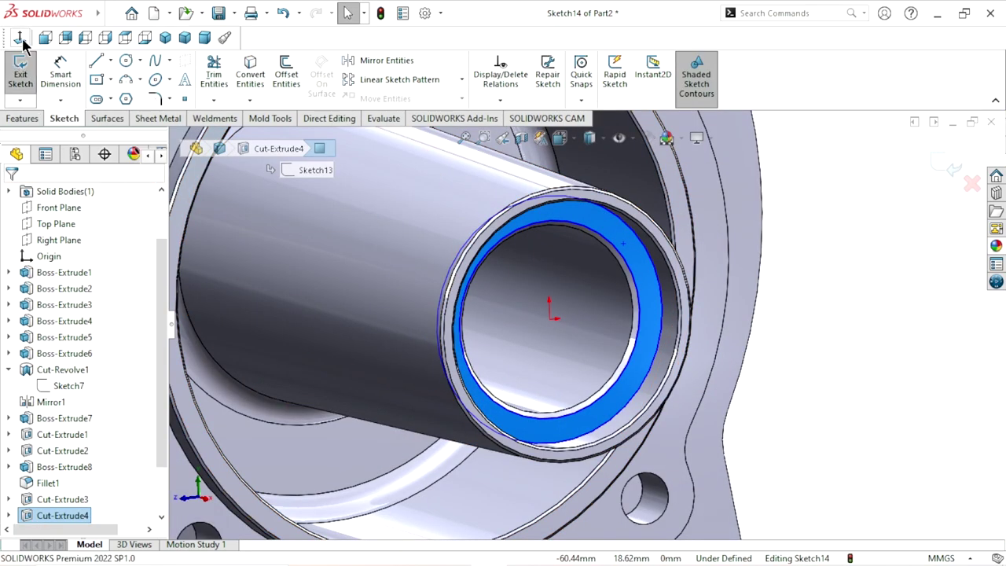
# Step: Project the bore's inner circular edge into the sketch with Convert Entities
pyautogui.scroll(-2, 578, 307)
pyautogui.scroll(-3, 595, 333)
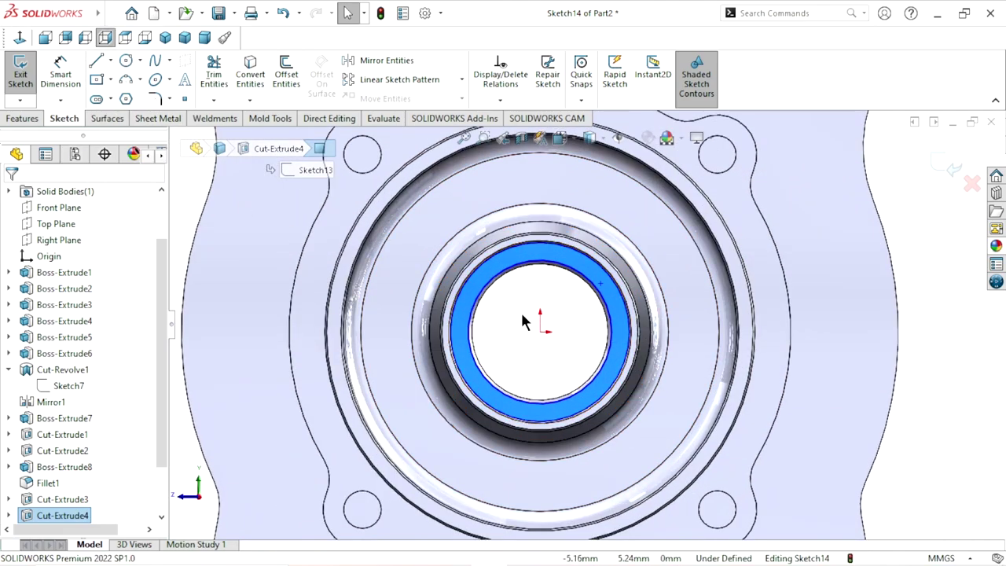
pyautogui.scroll(-3, 526, 319)
pyautogui.click(537, 239)
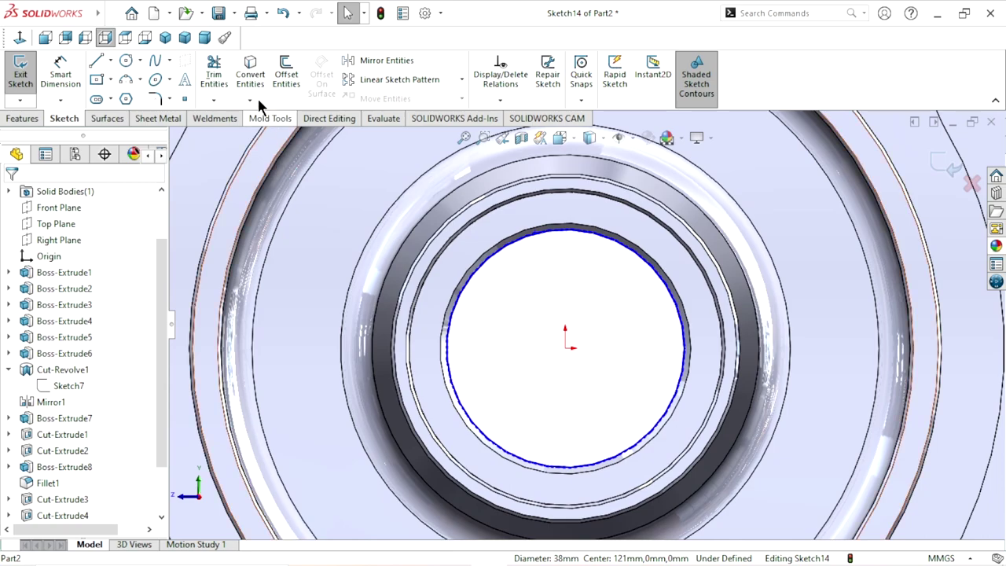
pyautogui.click(250, 74)
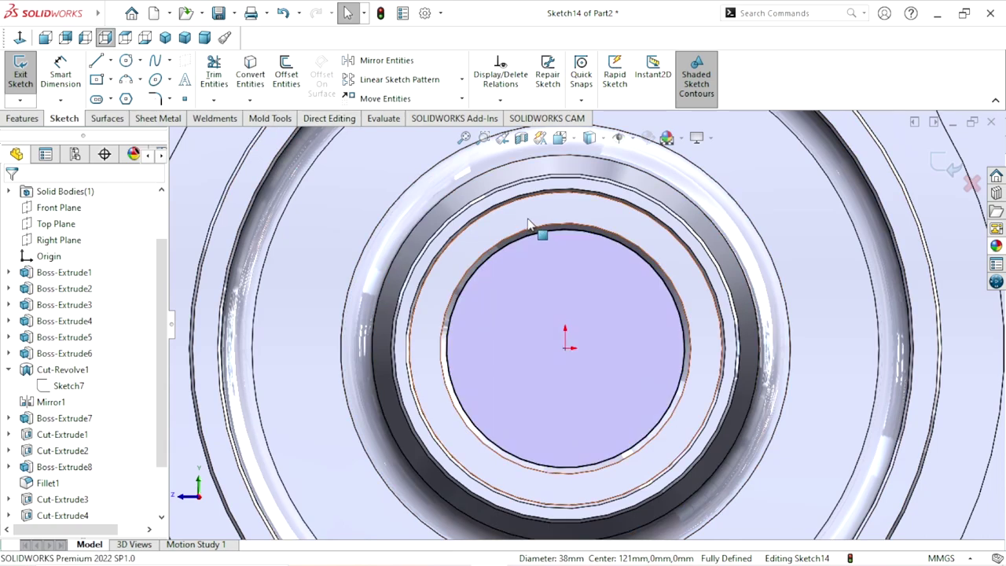
# Step: Draw a small circle centred at the top of the bore and dimension it Ø6 mm
pyautogui.click(126, 78)
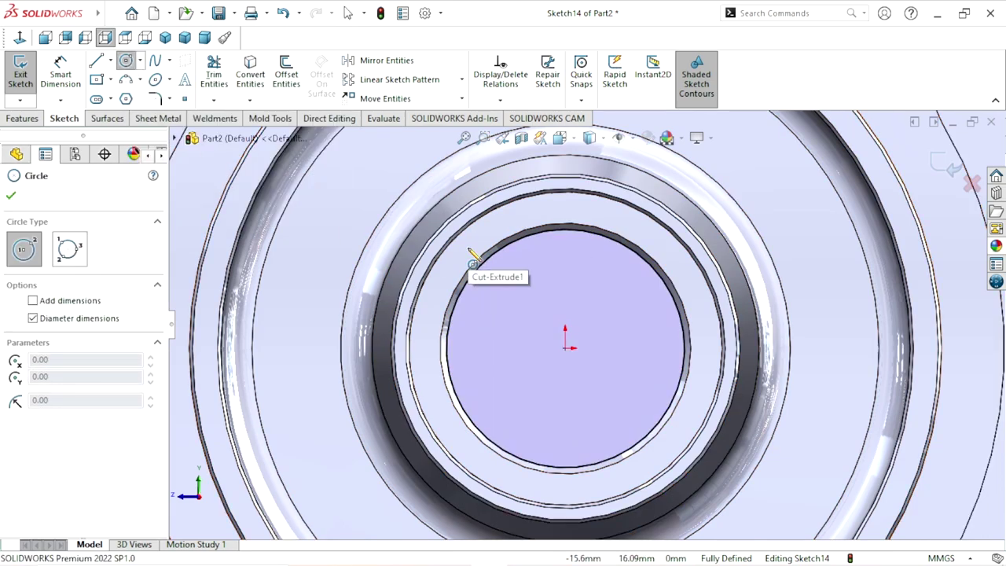
pyautogui.scroll(-2, 570, 263)
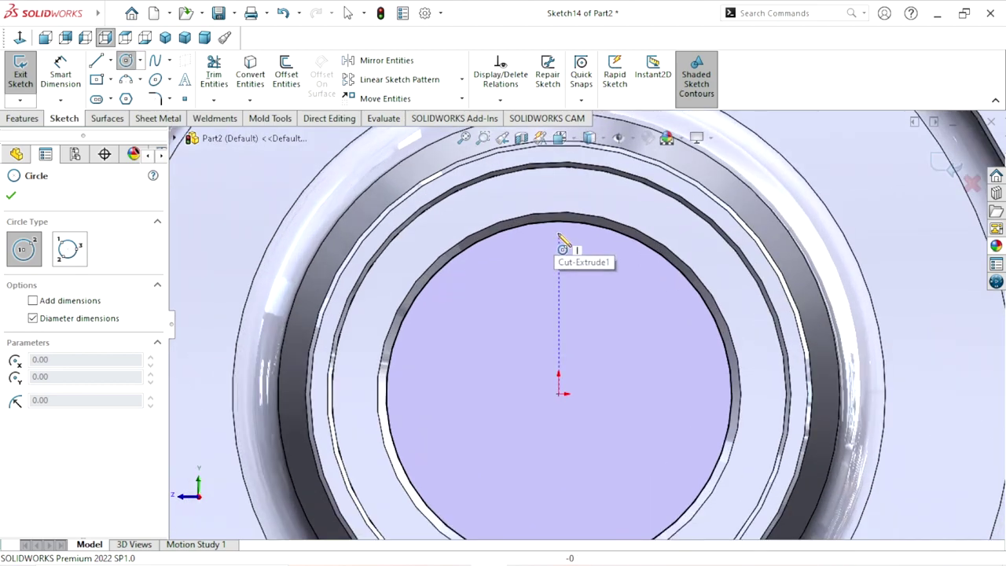
pyautogui.click(559, 236)
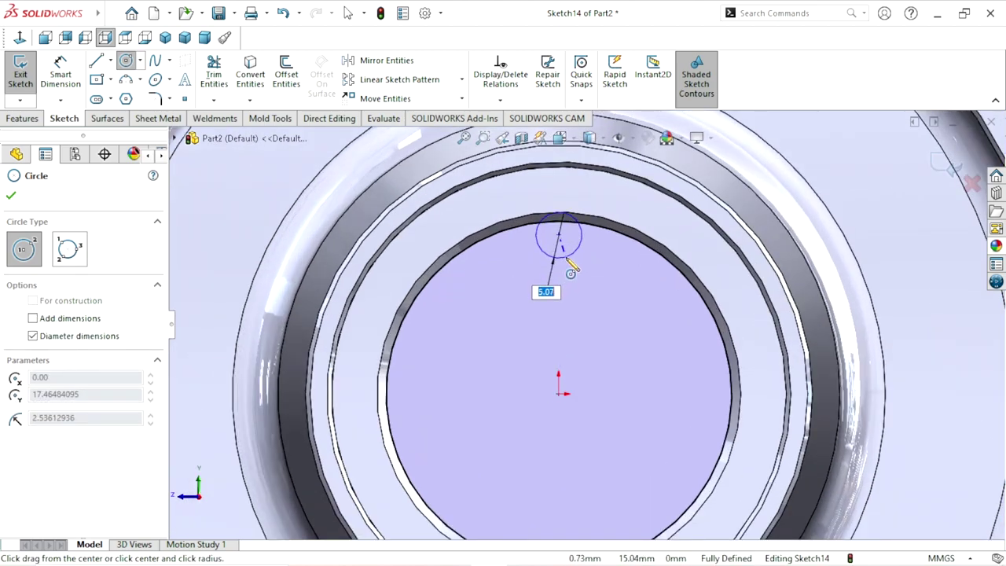
pyautogui.click(571, 268)
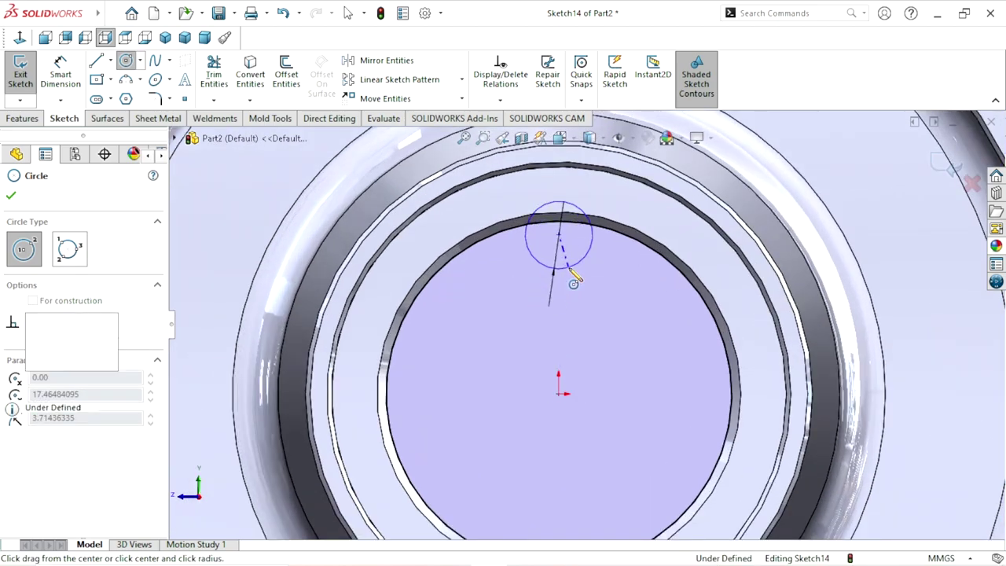
pyautogui.click(60, 71)
pyautogui.click(591, 253)
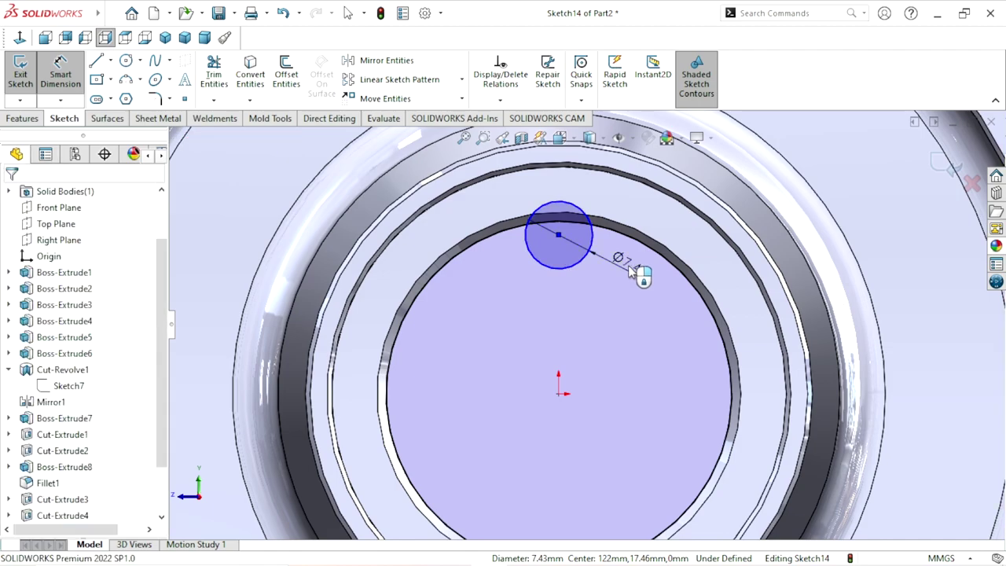
pyautogui.click(633, 268)
pyautogui.write('6')
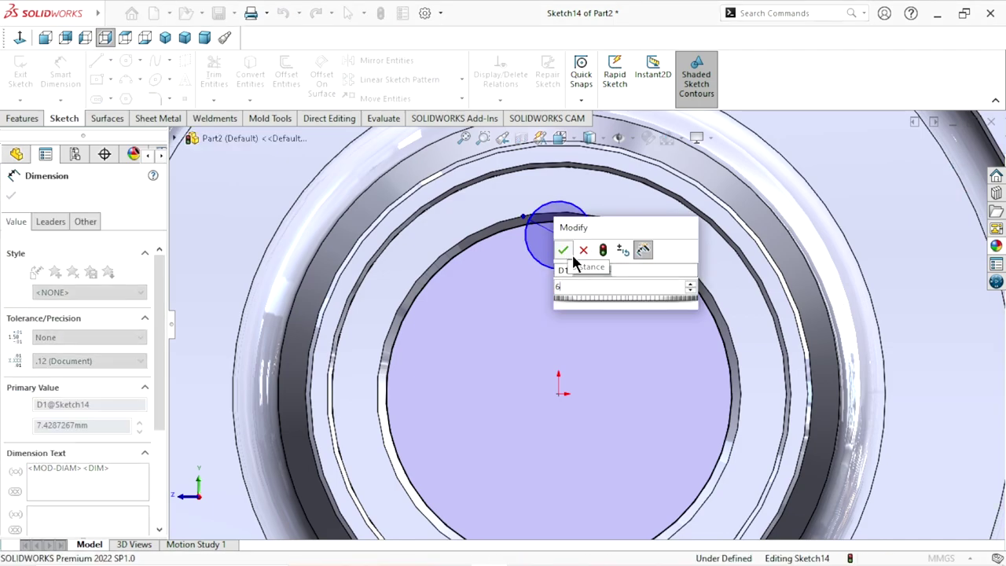
pyautogui.press('Return')
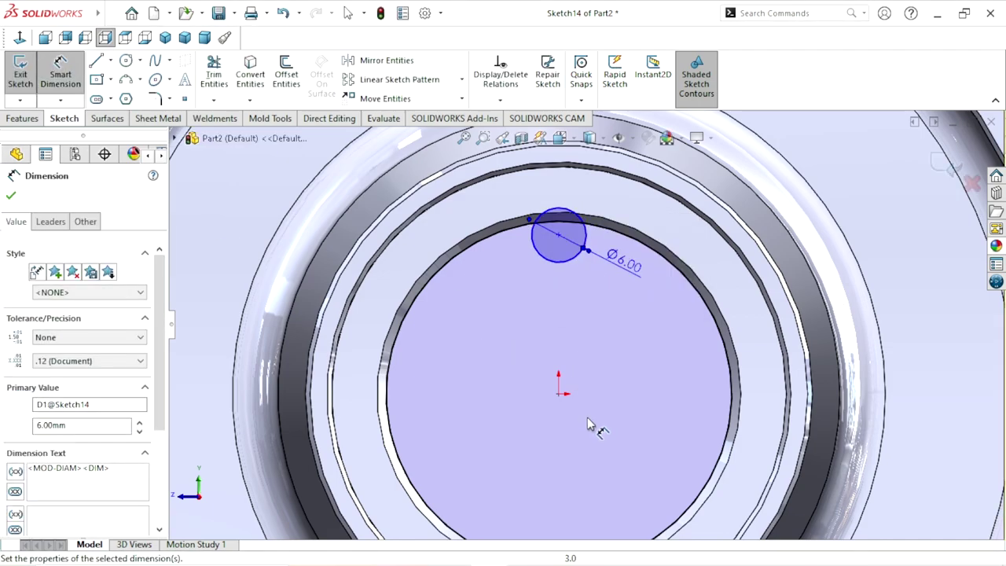
# Step: Dimension the small circle's centre height above the origin, entering 13 mm
pyautogui.click(559, 236)
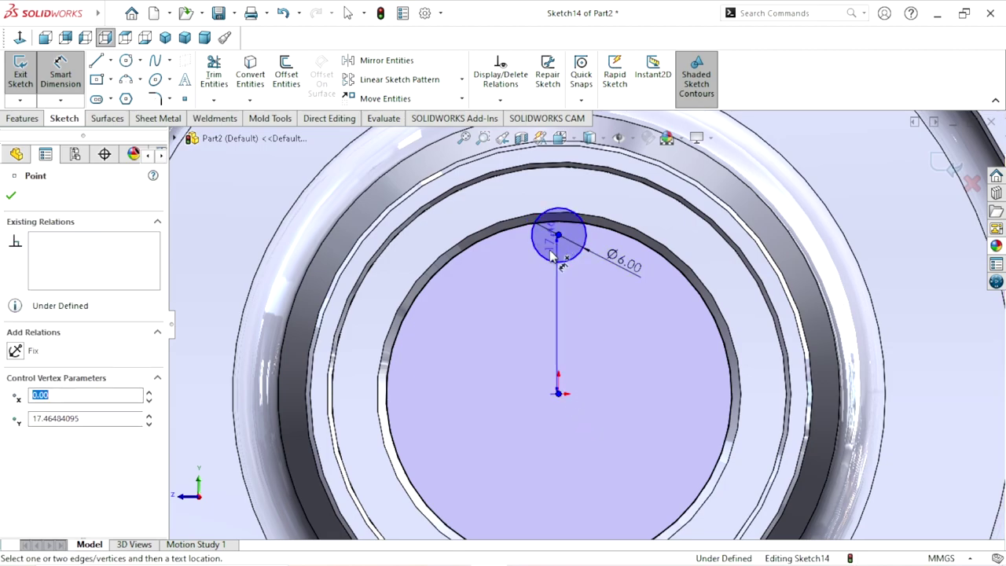
pyautogui.click(491, 317)
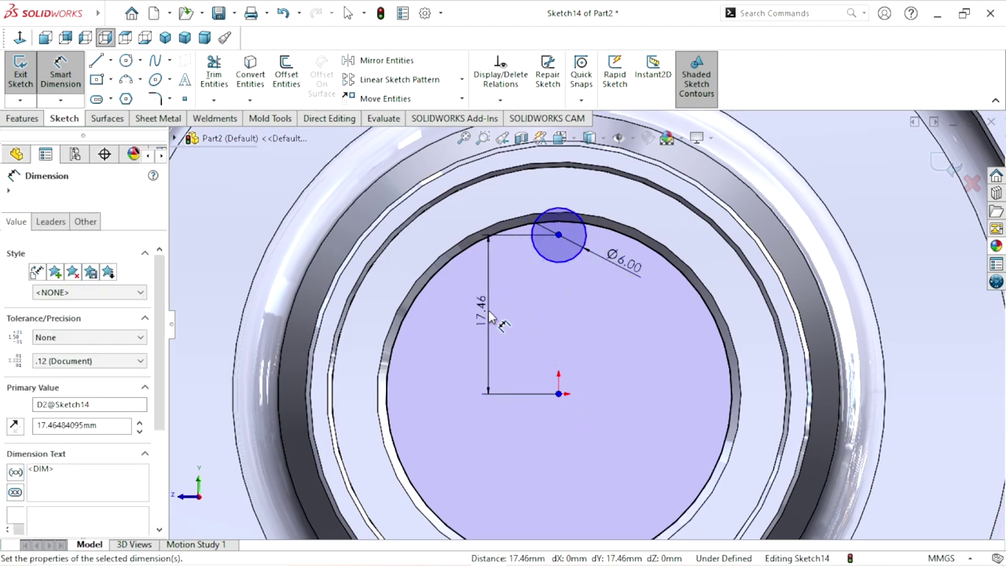
pyautogui.write('13')
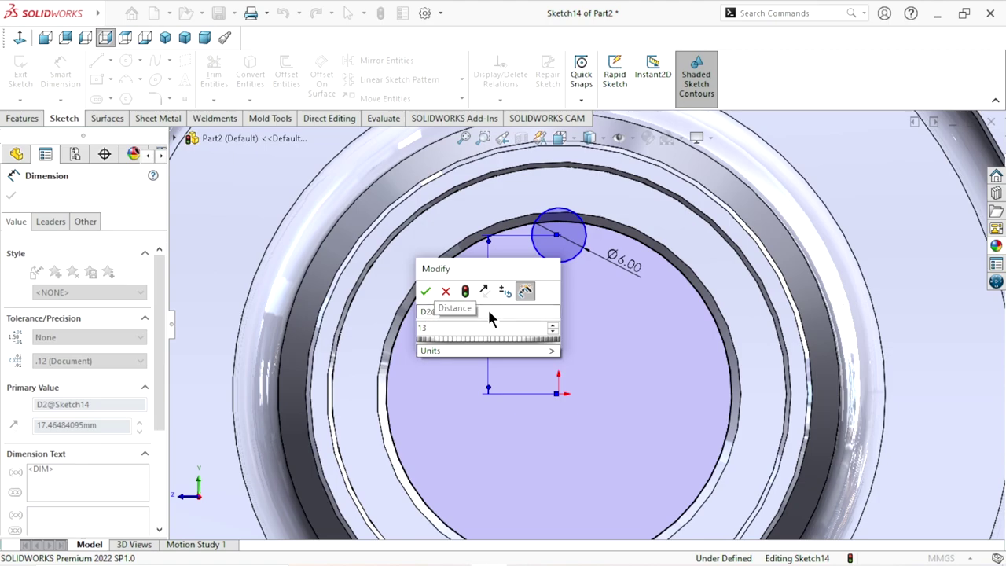
pyautogui.click(425, 293)
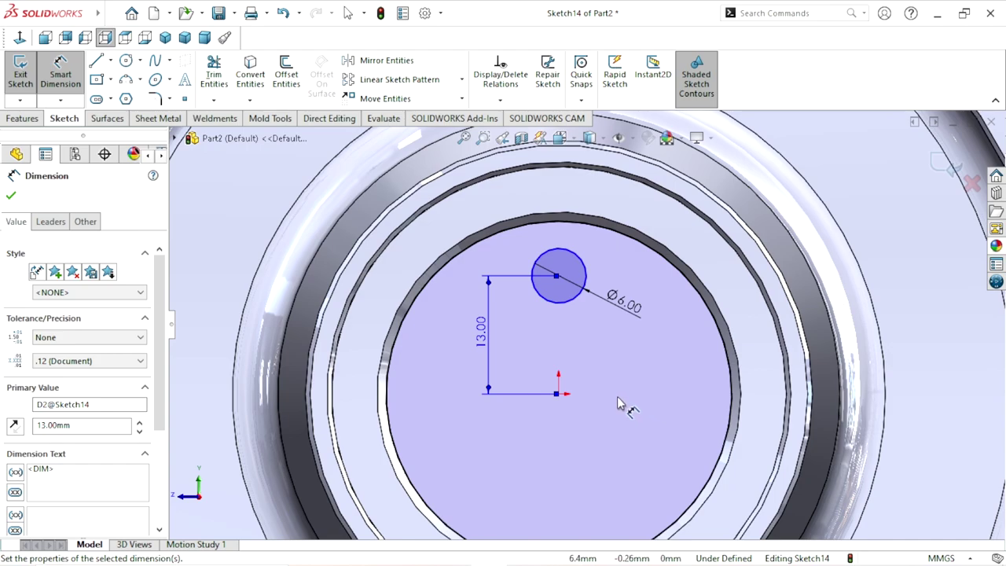
pyautogui.scroll(-2, 618, 401)
pyautogui.scroll(-3, 595, 398)
pyautogui.scroll(2, 597, 399)
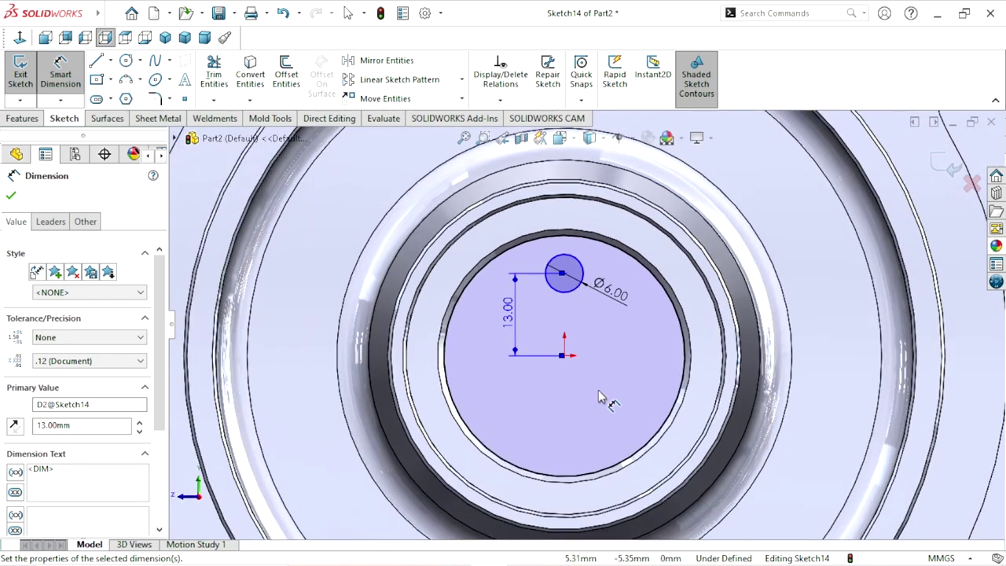
pyautogui.scroll(-1, 598, 397)
# Step: Undo the centre distance, Ø6 dimension and the small circle itself
pyautogui.click(286, 21)
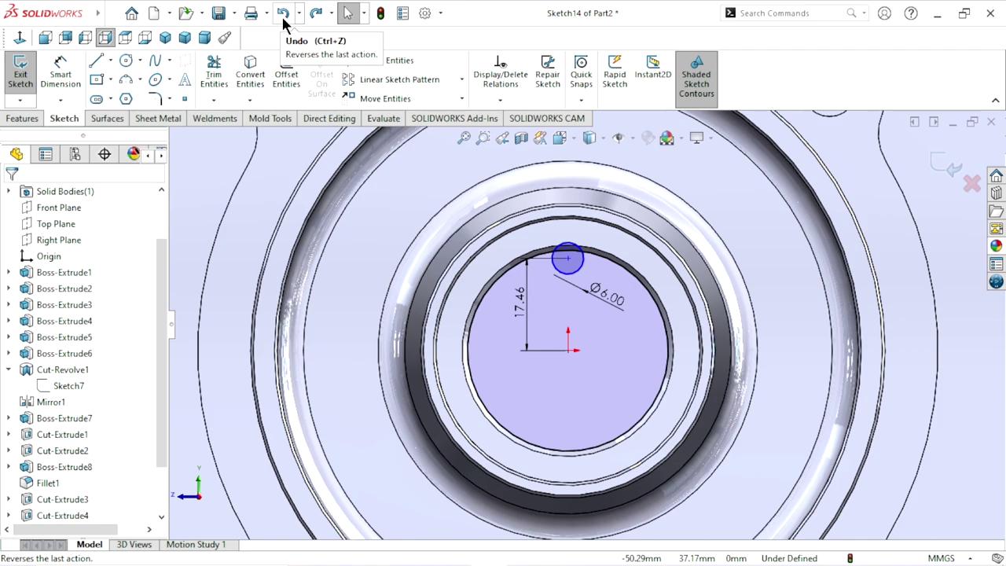
pyautogui.click(283, 24)
pyautogui.click(283, 24)
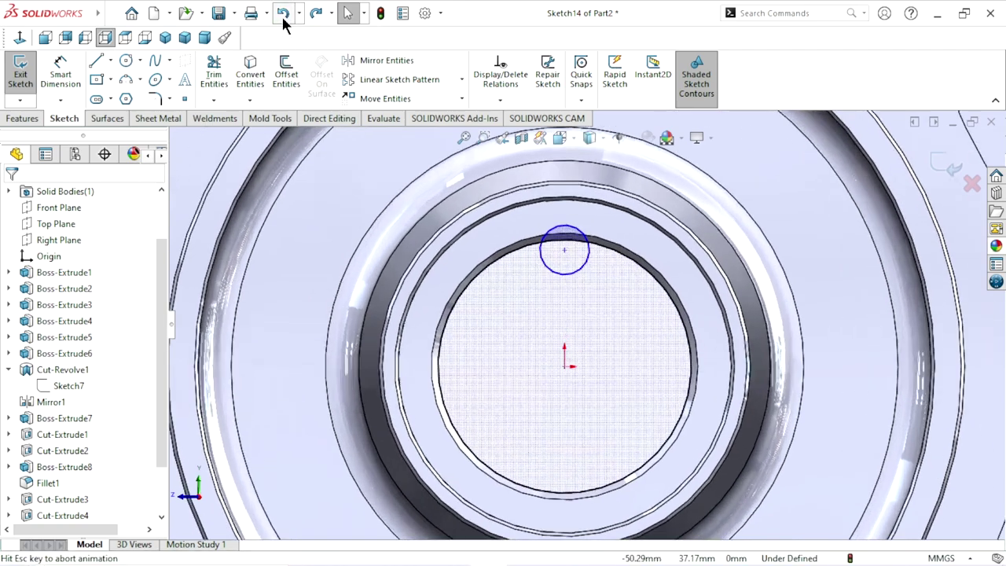
pyautogui.click(283, 24)
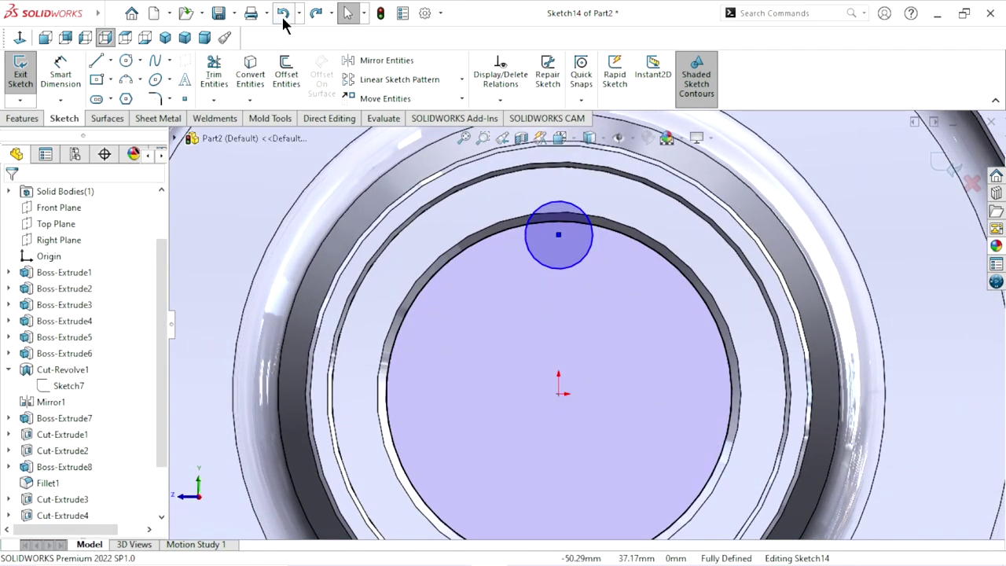
pyautogui.click(283, 24)
# Step: Draw a circle centred on the origin and dimension it Ø28 mm
pyautogui.click(126, 61)
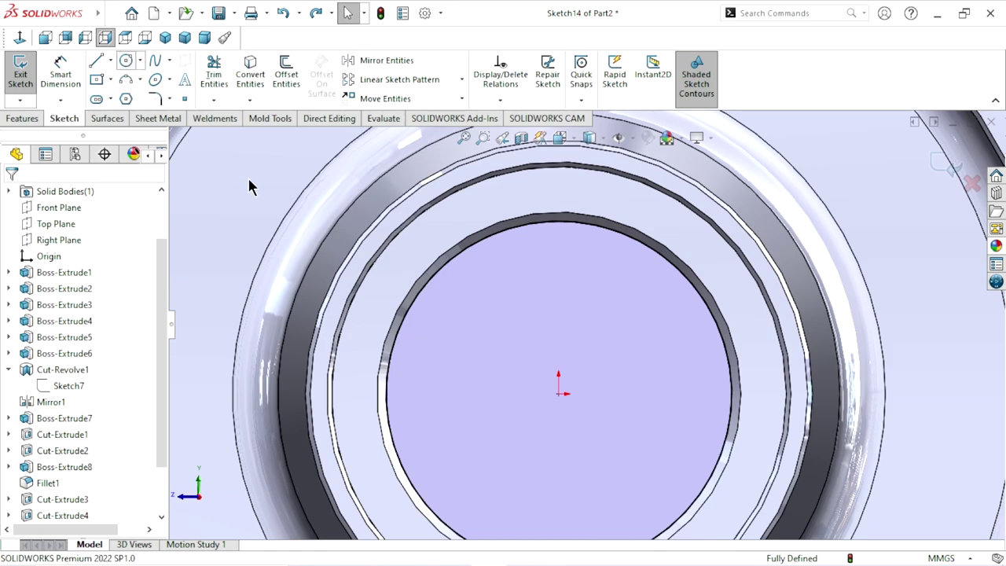
pyautogui.click(558, 394)
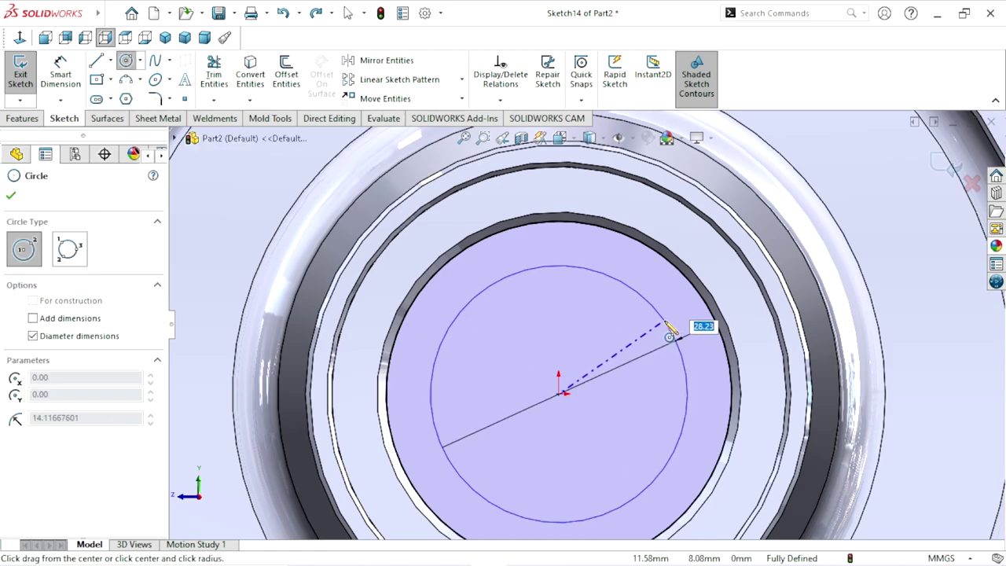
pyautogui.click(651, 344)
pyautogui.click(60, 71)
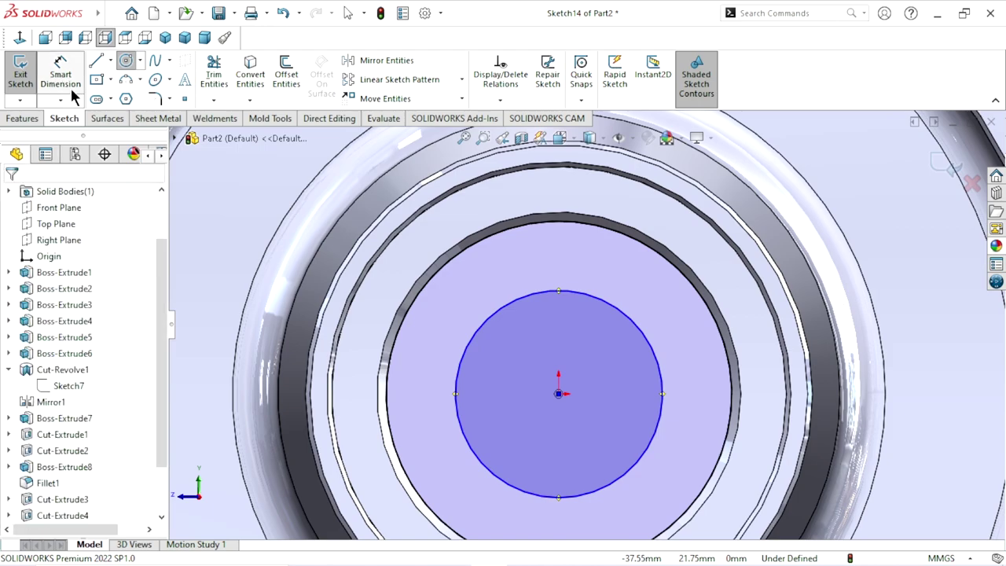
pyautogui.click(661, 390)
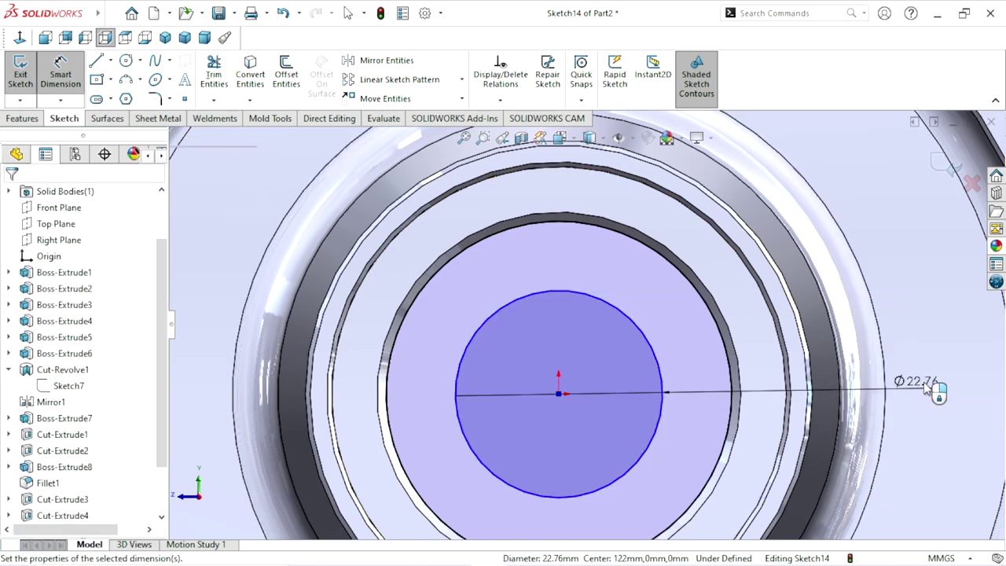
pyautogui.click(925, 393)
pyautogui.write('28')
pyautogui.click(852, 369)
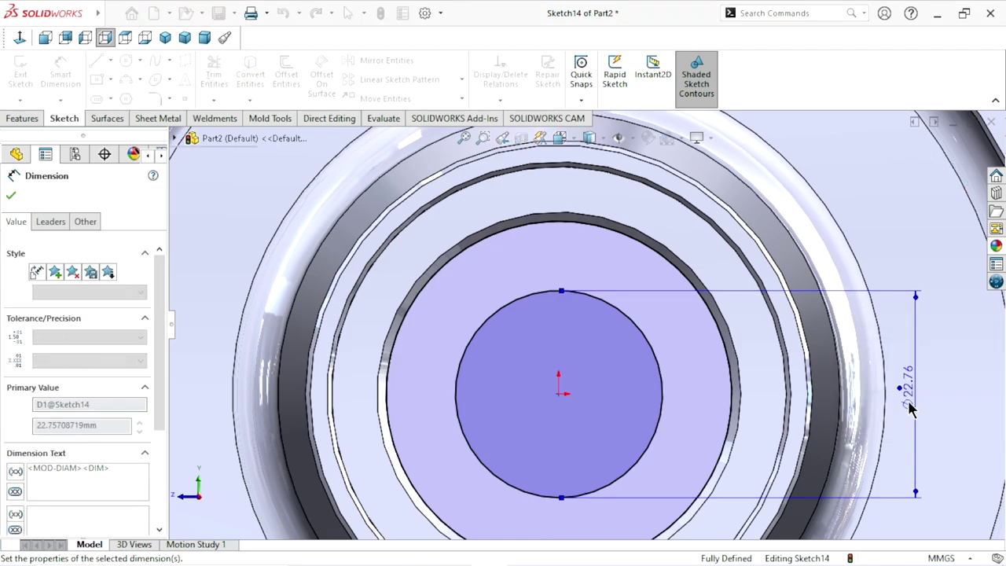
pyautogui.moveTo(914, 404); pyautogui.dragTo(703, 388)
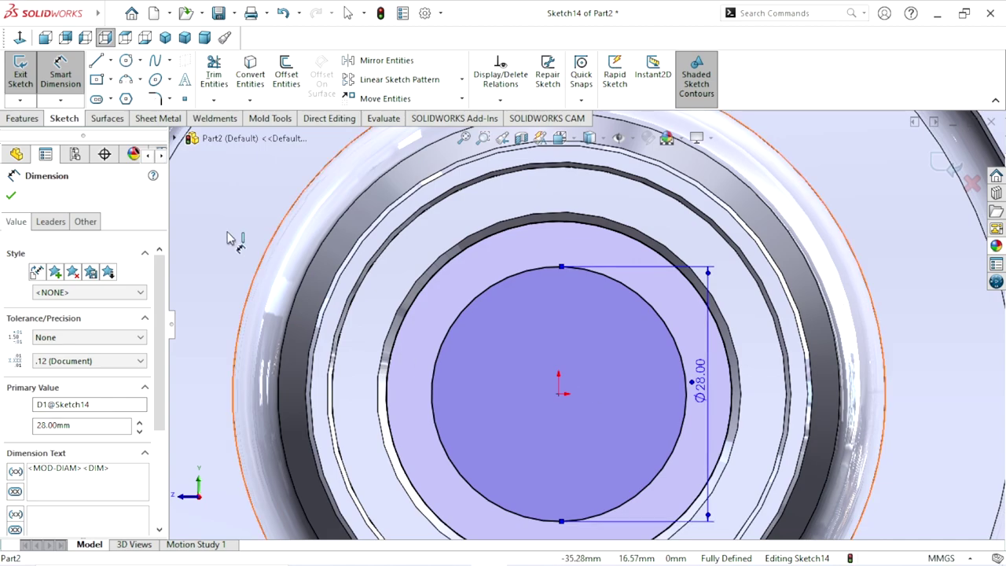
pyautogui.click(126, 62)
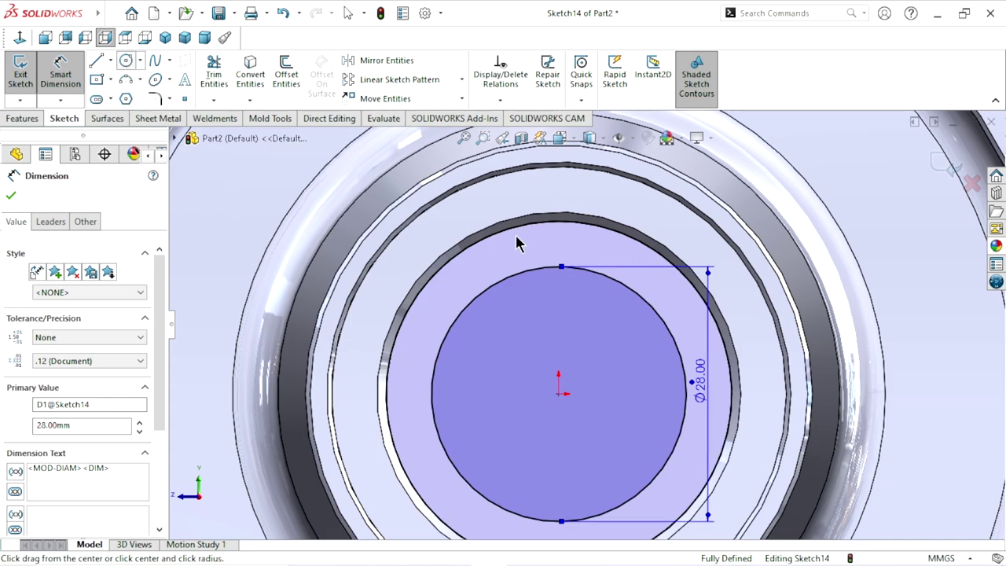
# Step: Draw a small circle centred on the top of the Ø28 circle and dimension it Ø6 mm
pyautogui.click(559, 269)
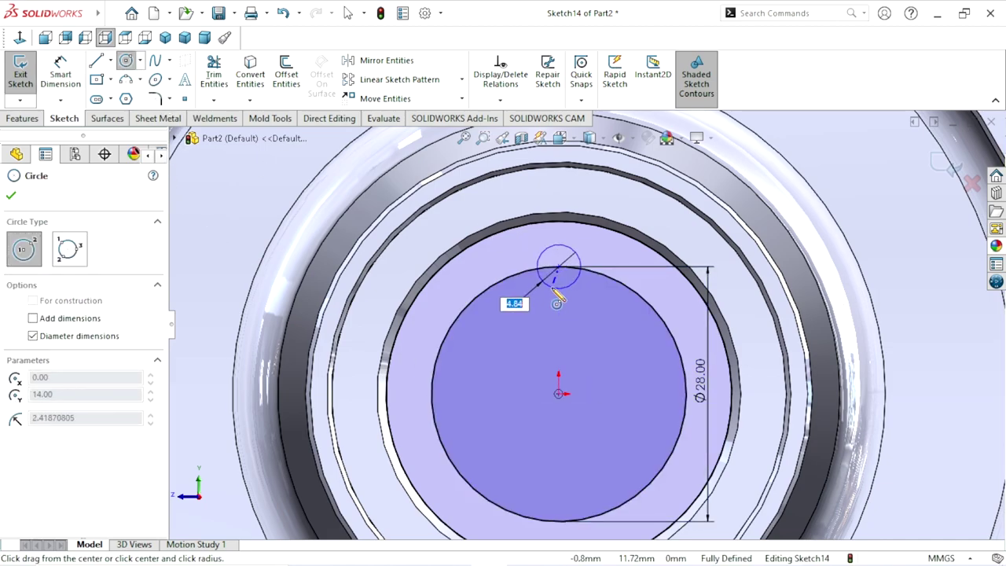
pyautogui.click(557, 299)
pyautogui.click(61, 76)
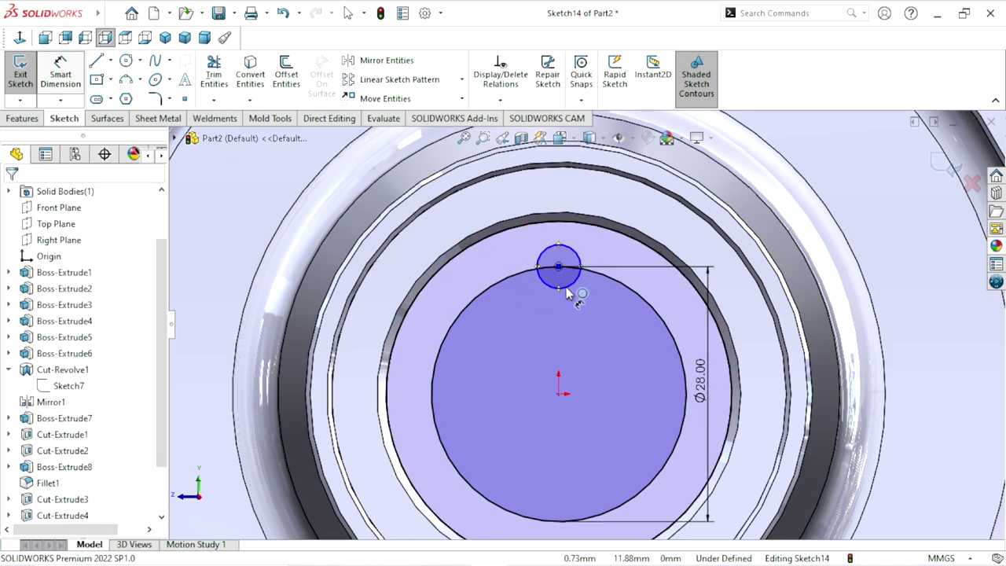
pyautogui.click(579, 289)
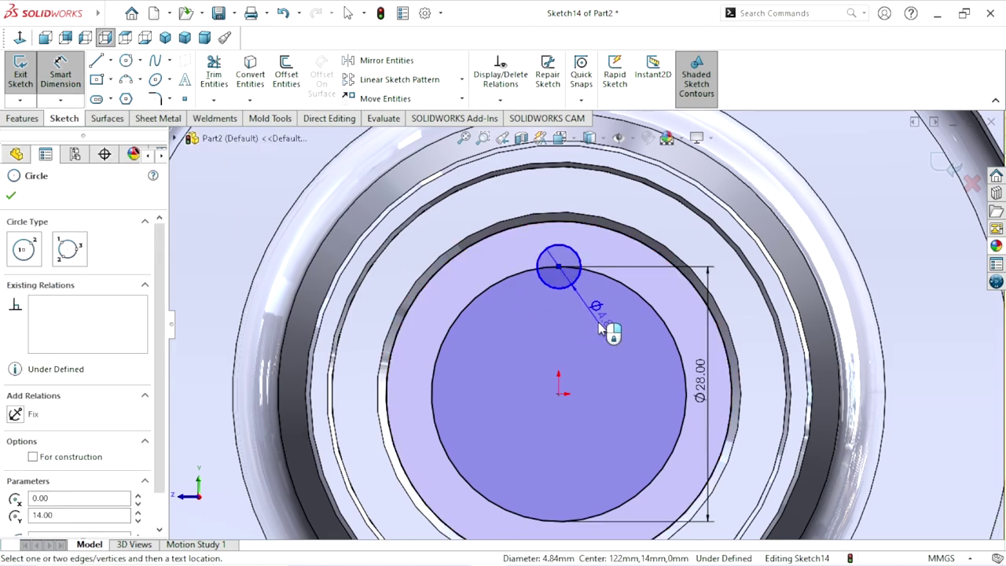
pyautogui.click(599, 322)
pyautogui.write('6')
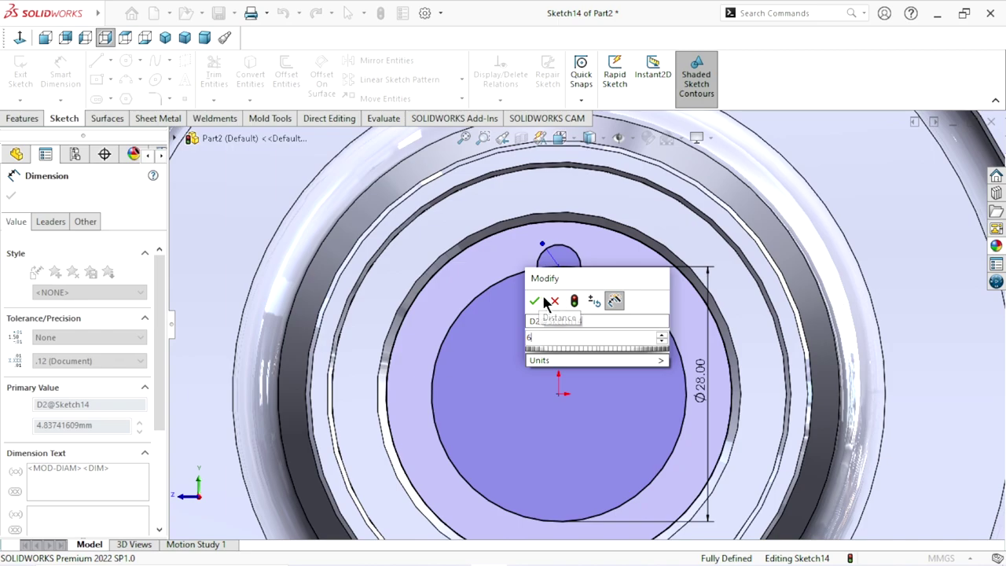
pyautogui.click(534, 302)
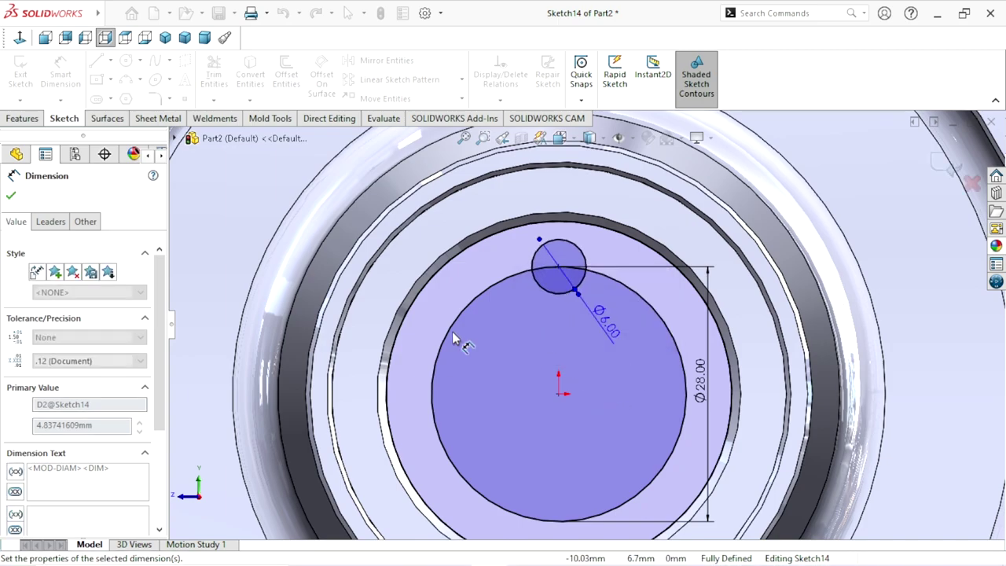
pyautogui.click(10, 196)
pyautogui.press('Escape')
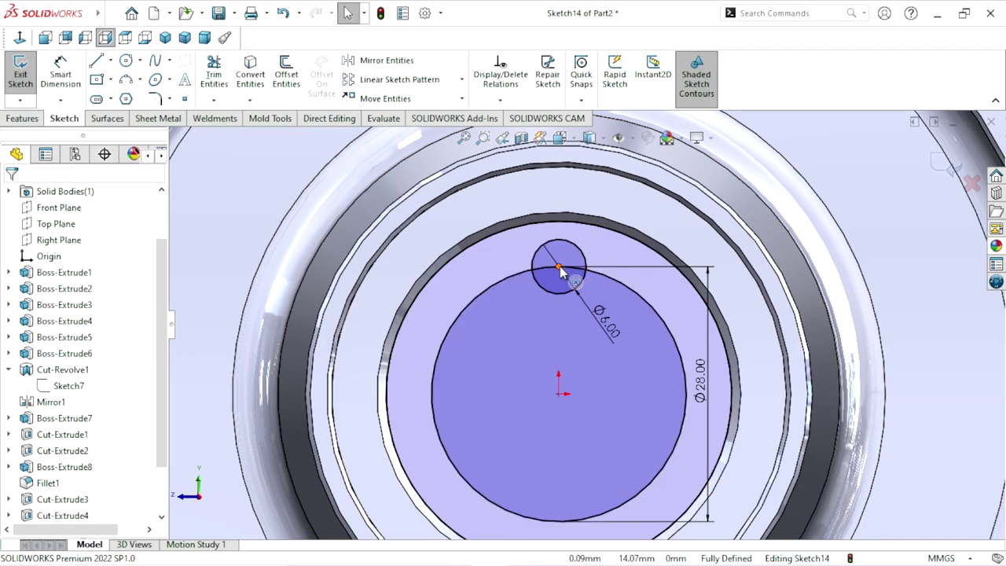
# Step: Free the Ø6 circle's centre from the Ø28 circle and dimension it 13 mm above the origin
pyautogui.click(559, 269)
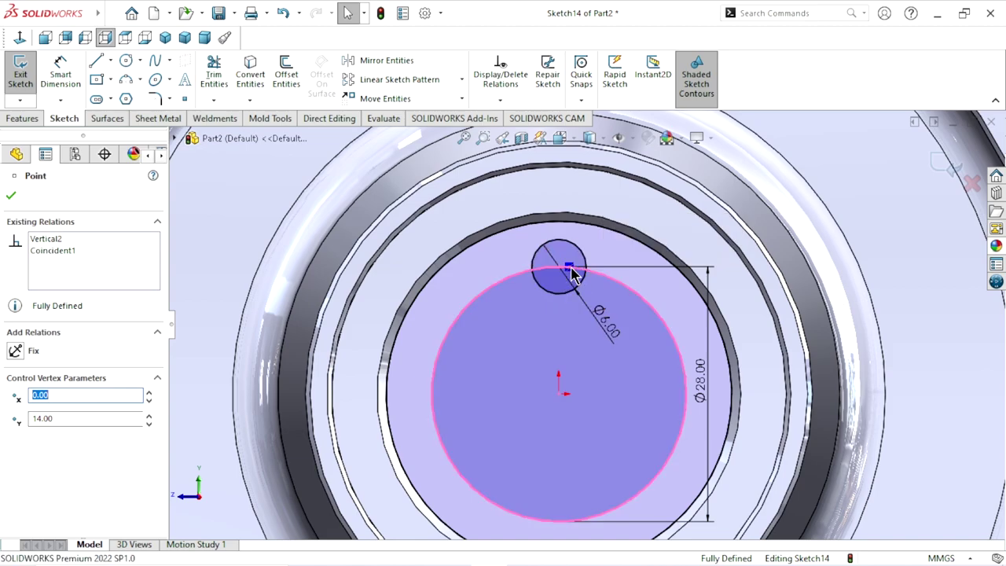
pyautogui.press('Delete')
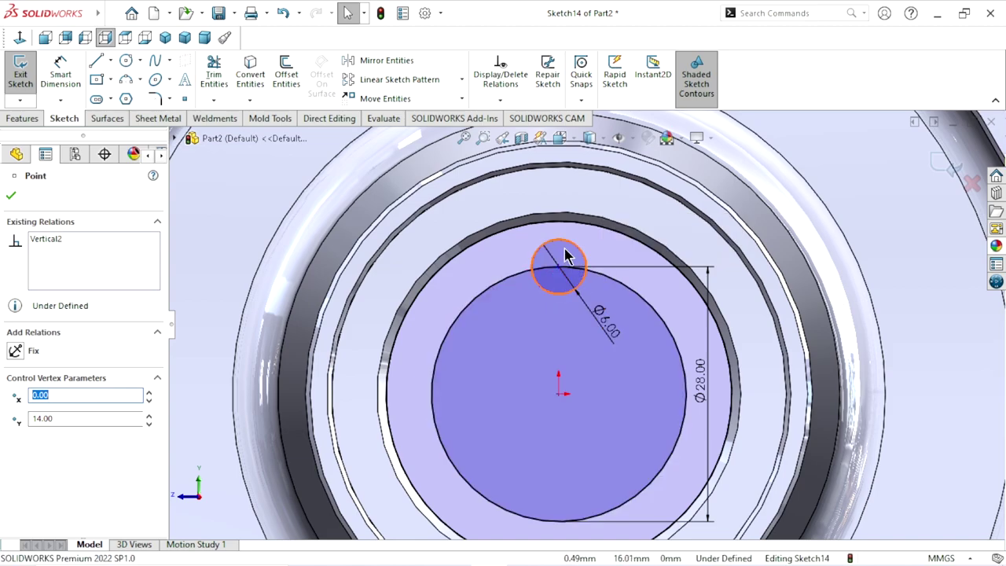
pyautogui.moveTo(568, 255); pyautogui.dragTo(564, 273)
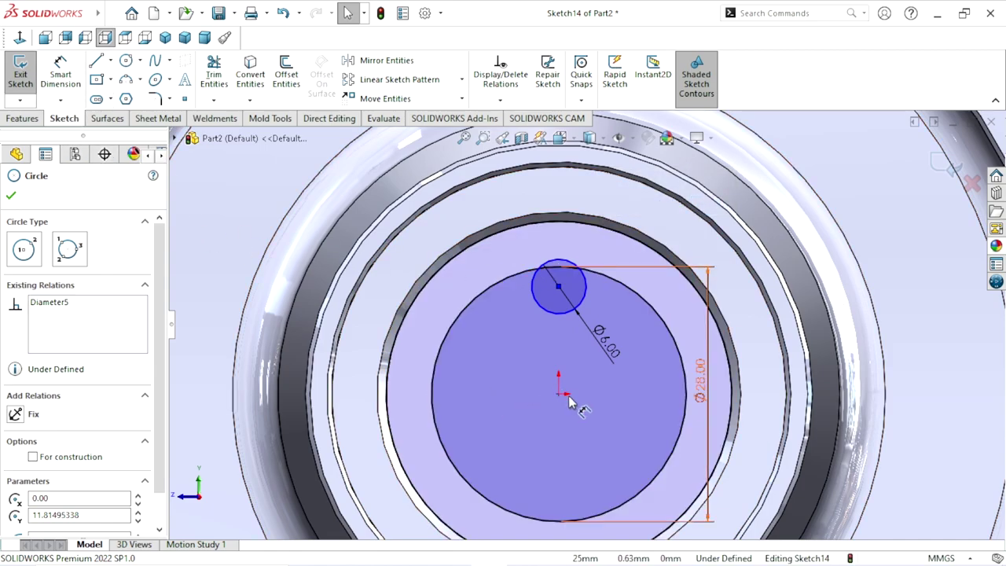
pyautogui.click(558, 286)
pyautogui.click(603, 274)
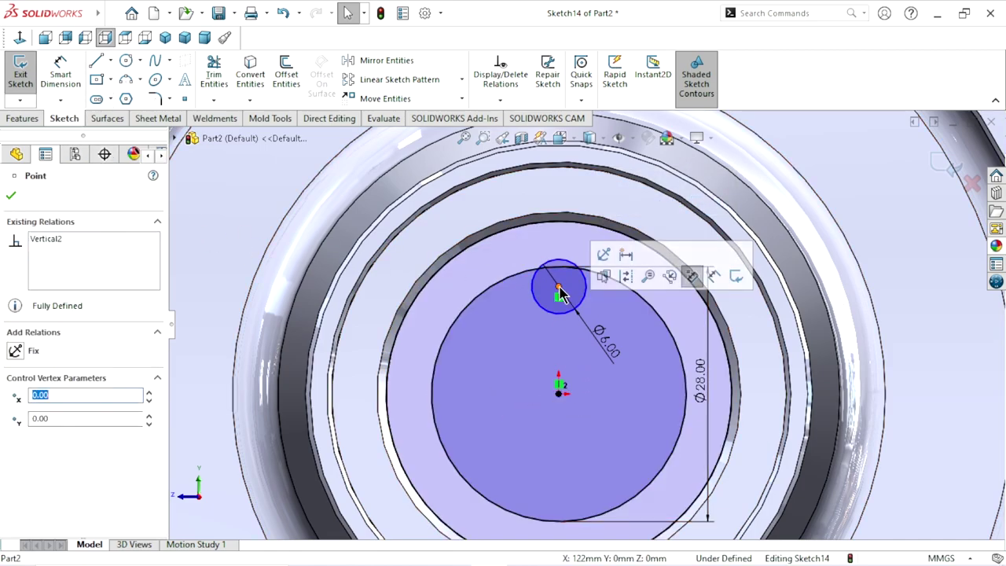
pyautogui.click(61, 77)
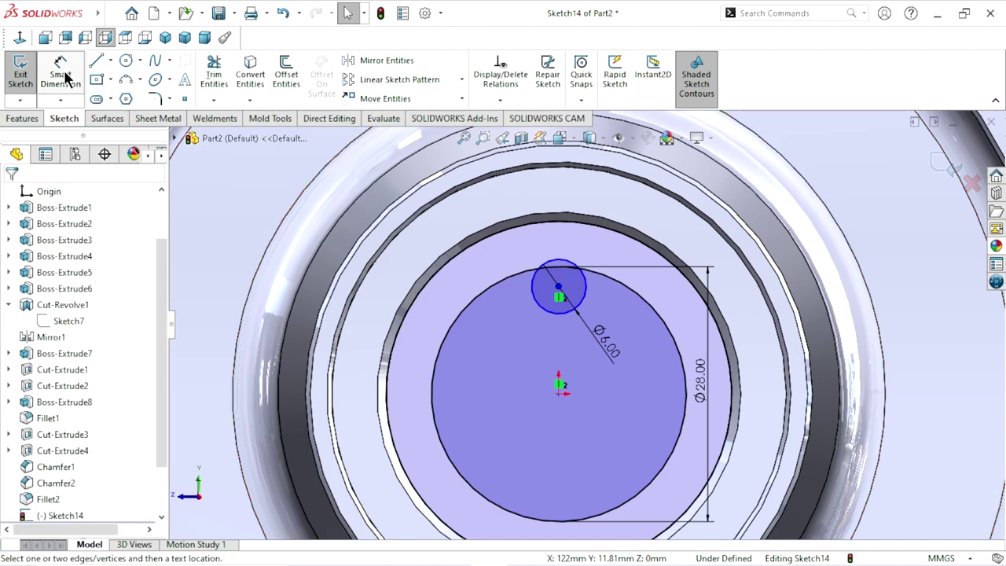
pyautogui.click(558, 287)
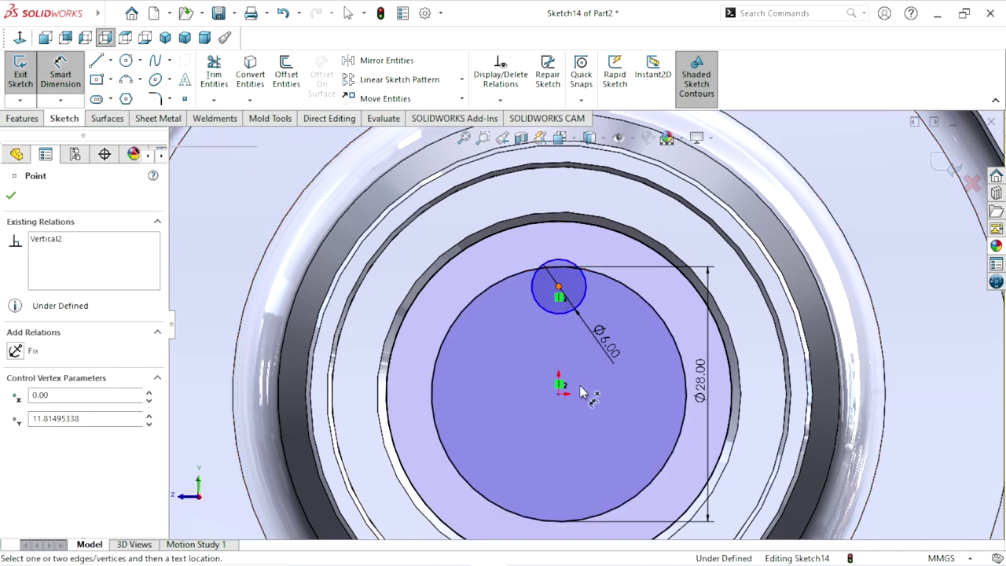
pyautogui.click(558, 394)
pyautogui.click(505, 348)
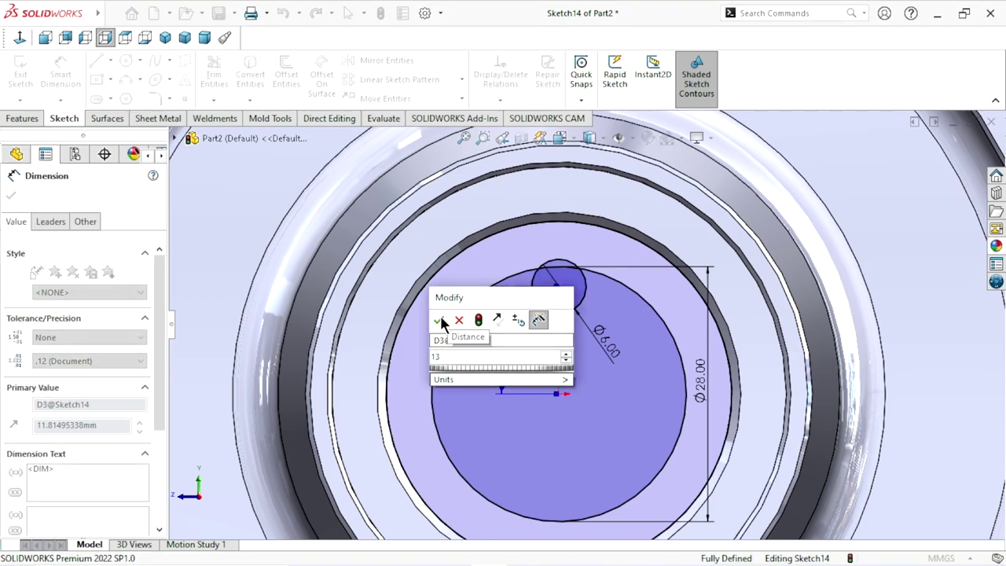
pyautogui.click(441, 317)
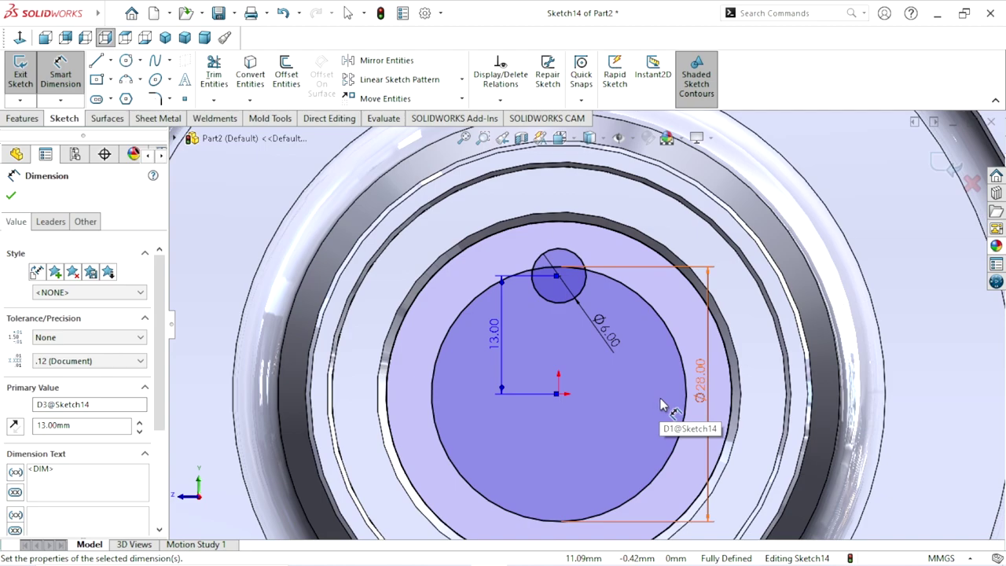
pyautogui.click(11, 197)
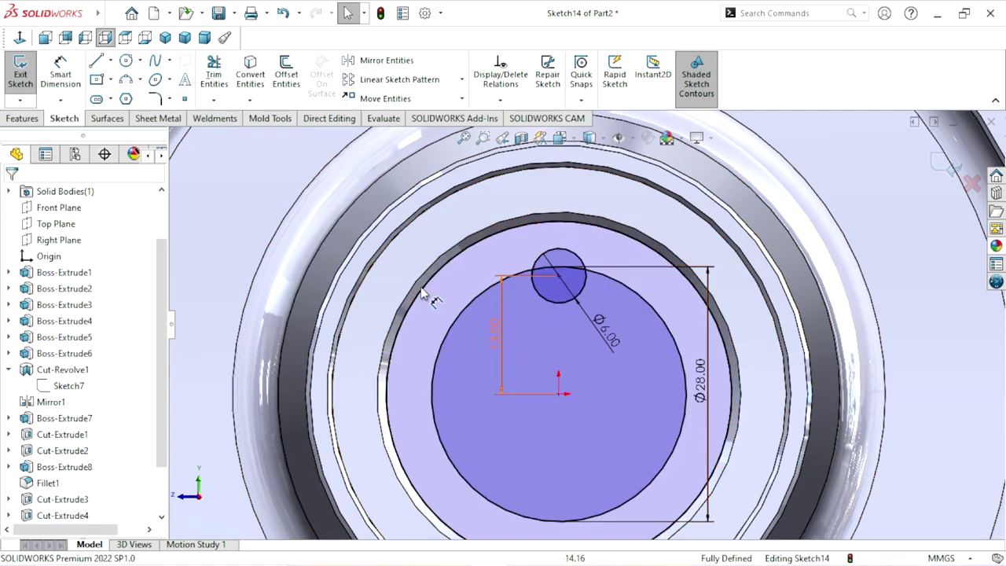
# Step: Circular-pattern the Ø6 circle into 3 equally spaced instances around the origin
pyautogui.click(463, 79)
pyautogui.click(434, 113)
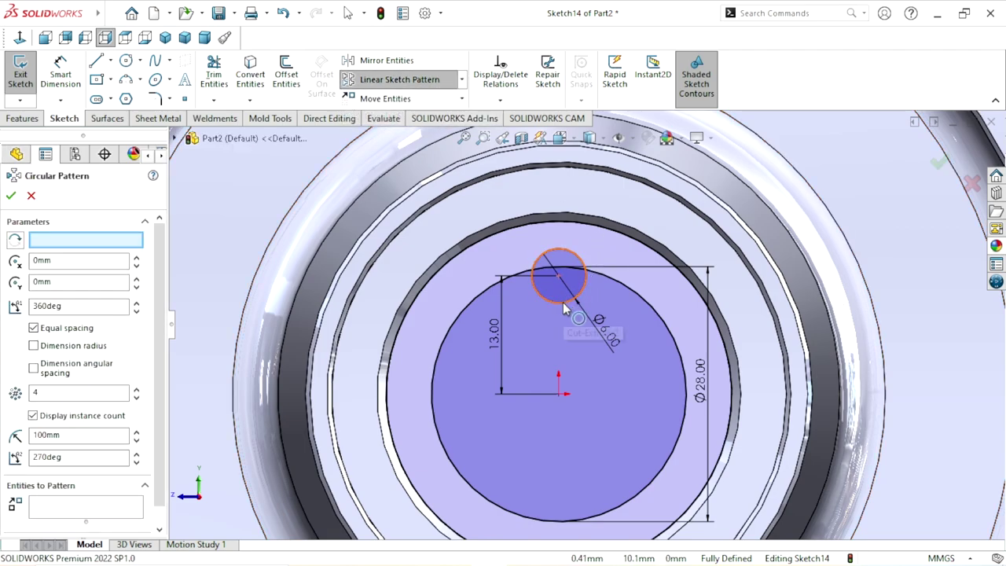
pyautogui.click(563, 302)
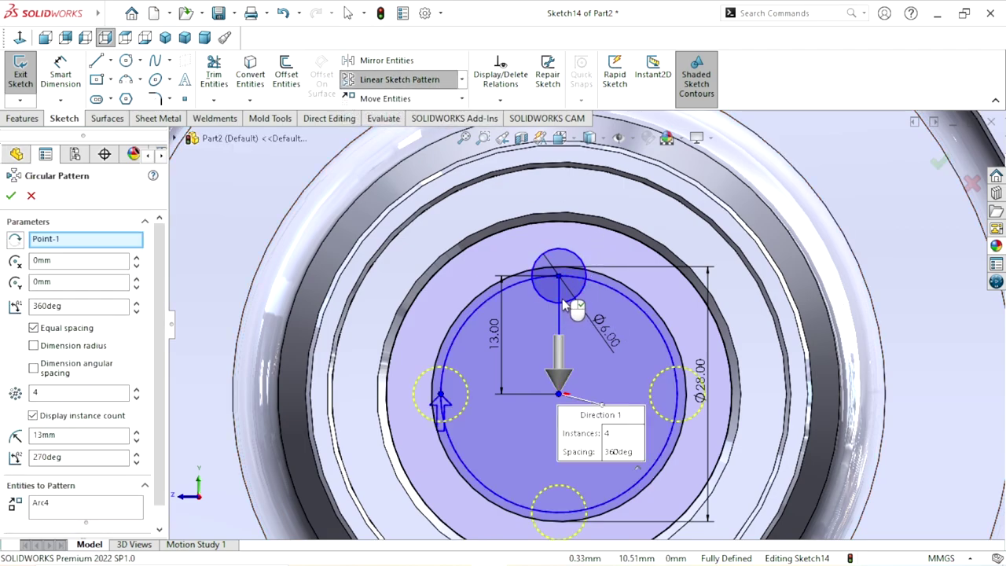
pyautogui.click(136, 398)
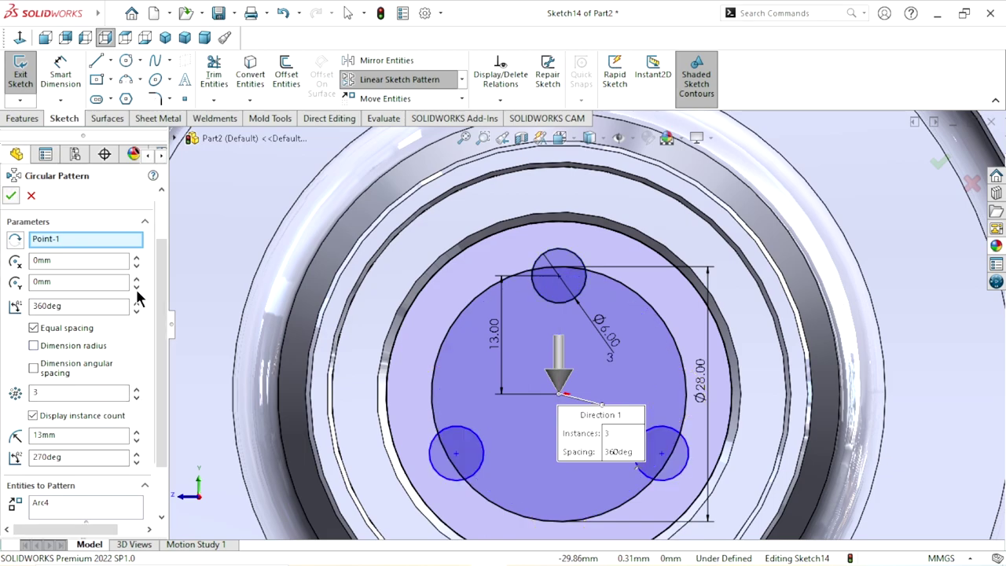
pyautogui.press('Return')
pyautogui.scroll(3, 621, 359)
pyautogui.scroll(-2, 606, 377)
pyautogui.scroll(-1, 606, 377)
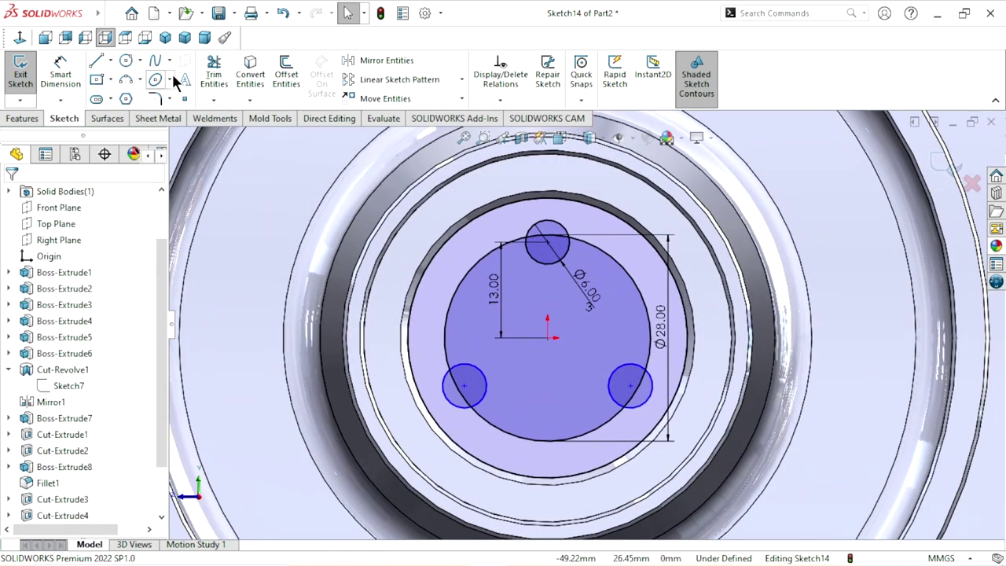
# Step: Power-trim the overlapping Ø28 and Ø6 arcs into a three-lobed outline
pyautogui.click(214, 75)
pyautogui.scroll(-2, 527, 322)
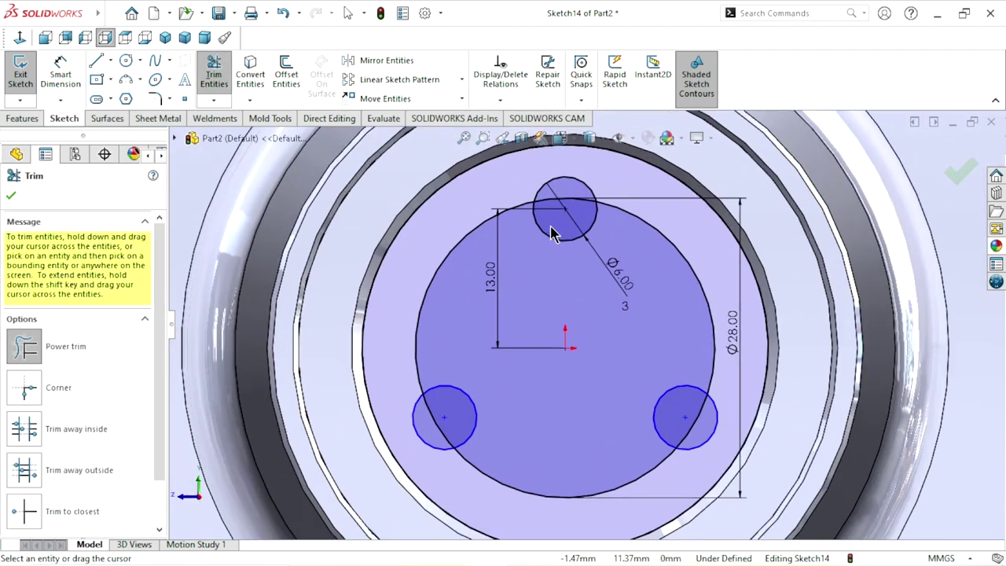
pyautogui.moveTo(553, 231); pyautogui.dragTo(548, 248)
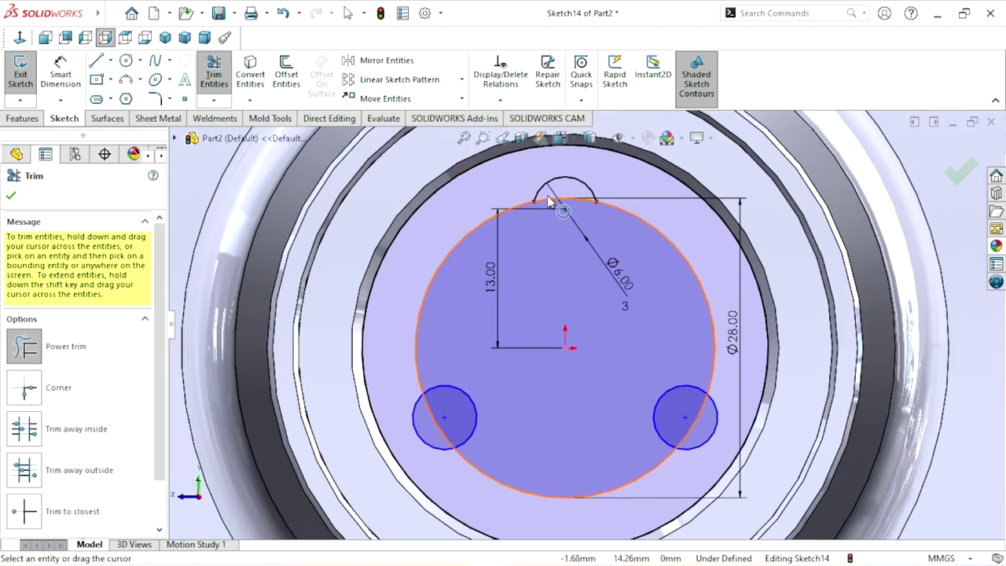
pyautogui.moveTo(548, 196); pyautogui.dragTo(558, 203)
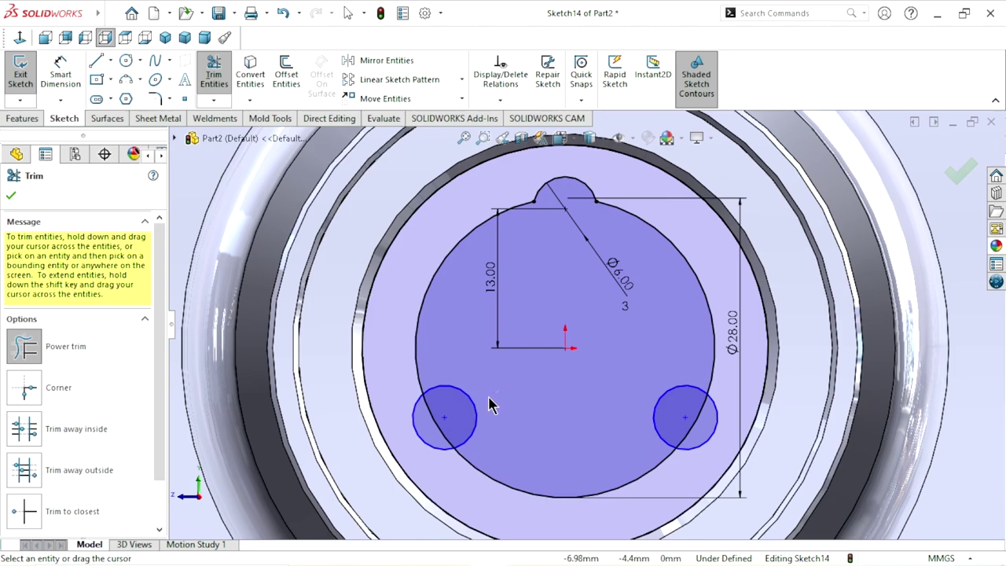
pyautogui.moveTo(490, 404)
pyautogui.mouseDown()
pyautogui.moveTo(438, 427)
pyautogui.moveTo(490, 422)
pyautogui.mouseUp()
pyautogui.moveTo(604, 413); pyautogui.dragTo(696, 433)
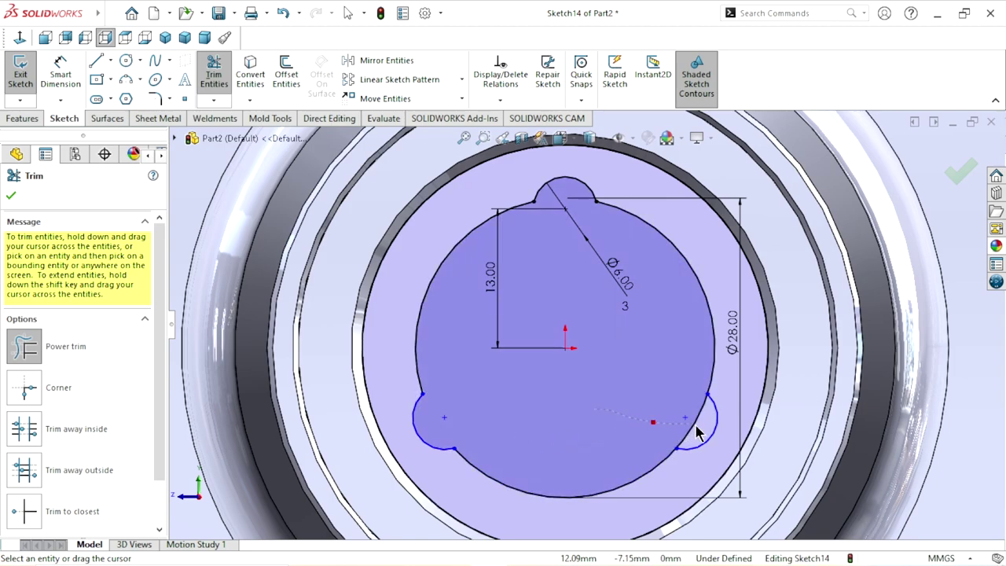
pyautogui.scroll(3, 535, 399)
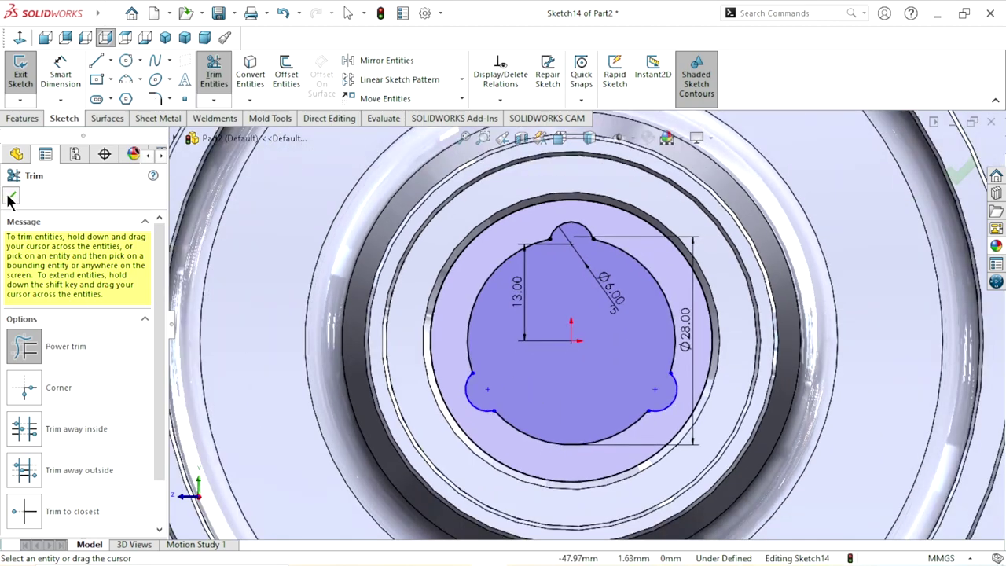
pyautogui.click(9, 196)
# Step: Run Fully Define Sketch, which adds a 10.40 dimension and fully defines Sketch14
pyautogui.click(500, 100)
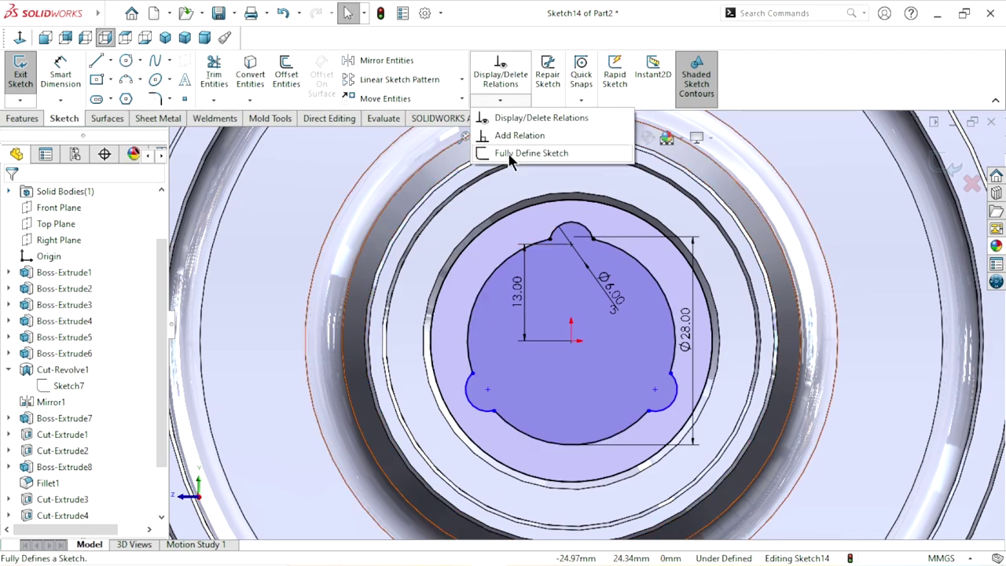
pyautogui.click(521, 150)
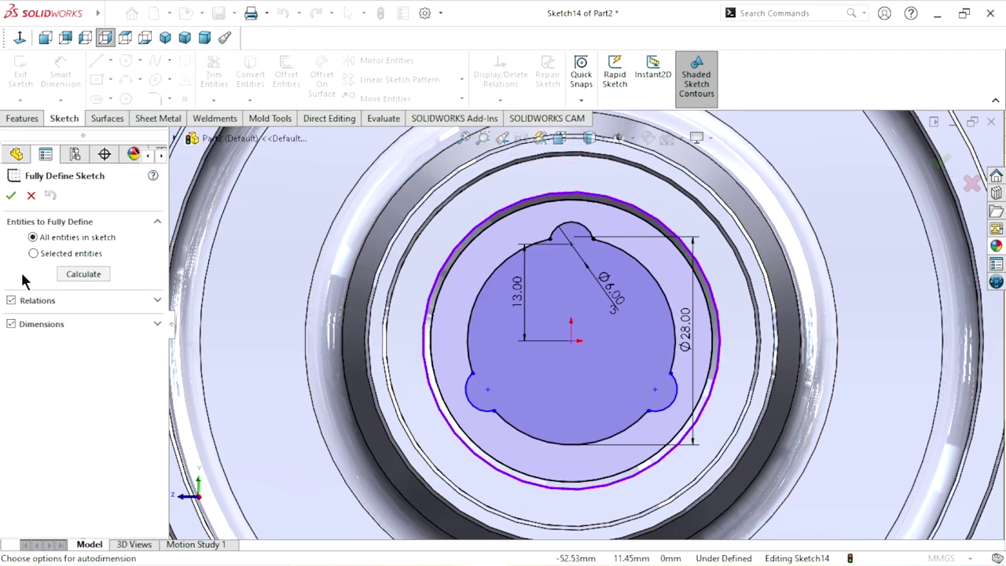
pyautogui.click(70, 274)
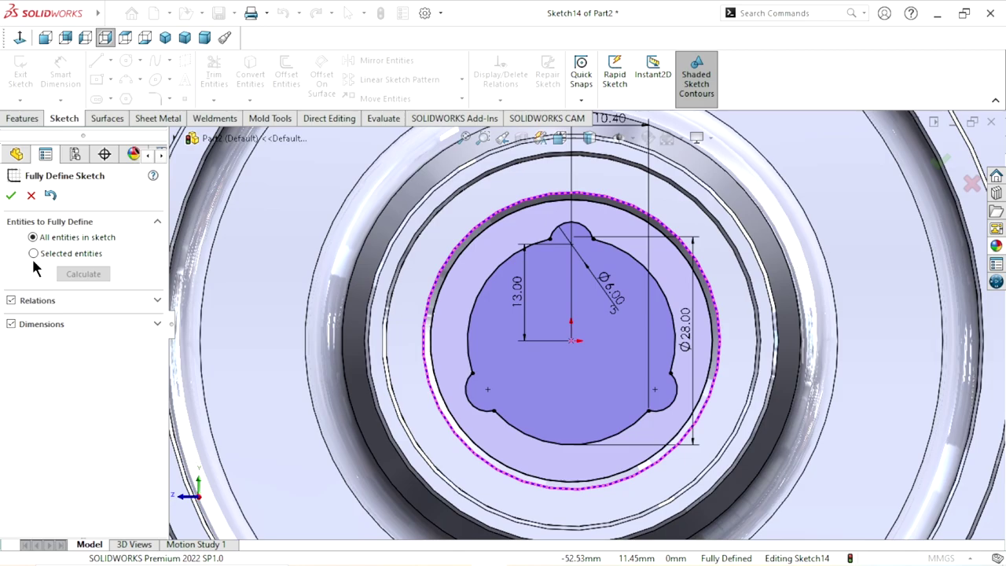
pyautogui.click(10, 195)
pyautogui.scroll(3, 710, 363)
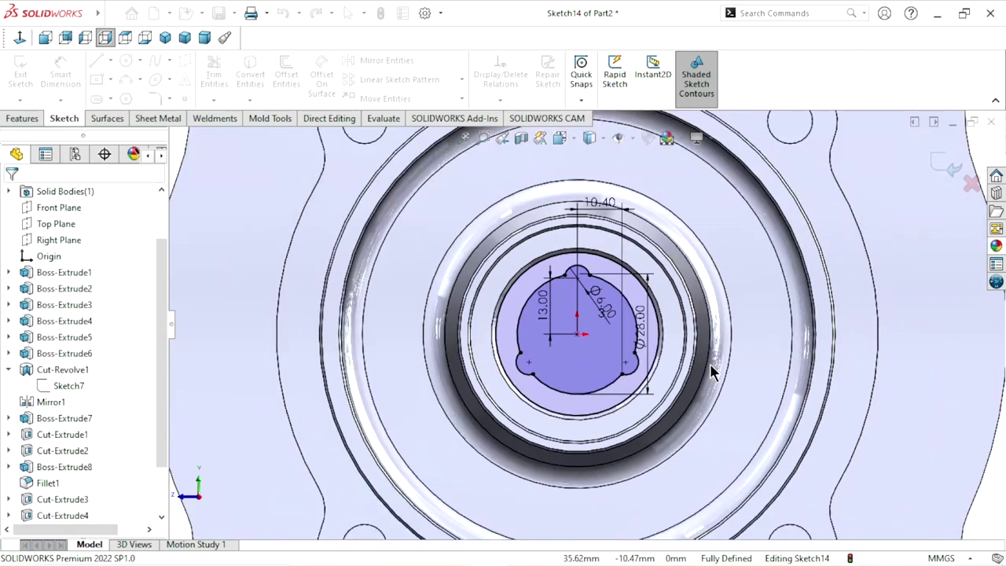
pyautogui.scroll(-1, 670, 360)
pyautogui.moveTo(670, 353); pyautogui.dragTo(655, 360, button='middle')
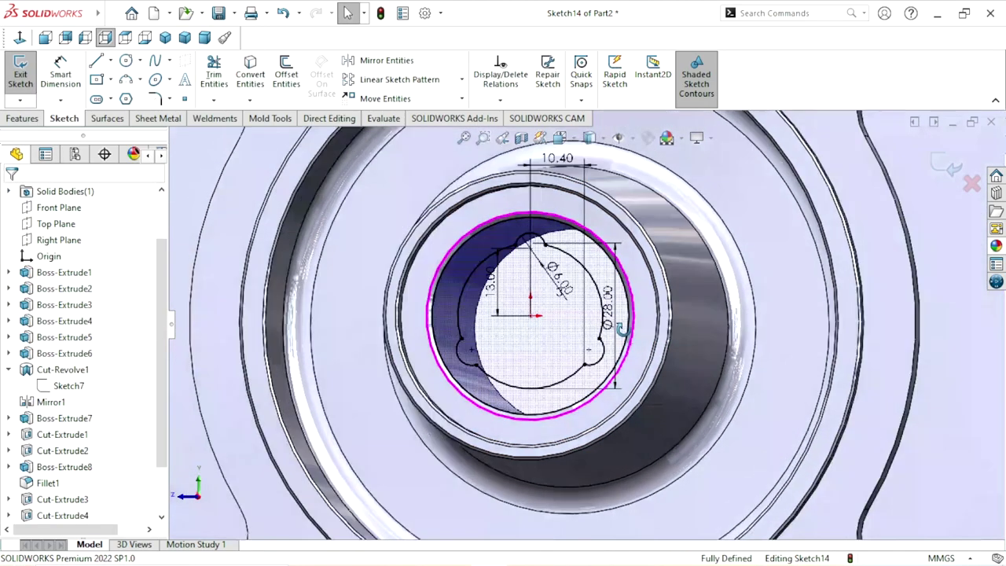
pyautogui.scroll(2, 655, 359)
pyautogui.scroll(1, 644, 354)
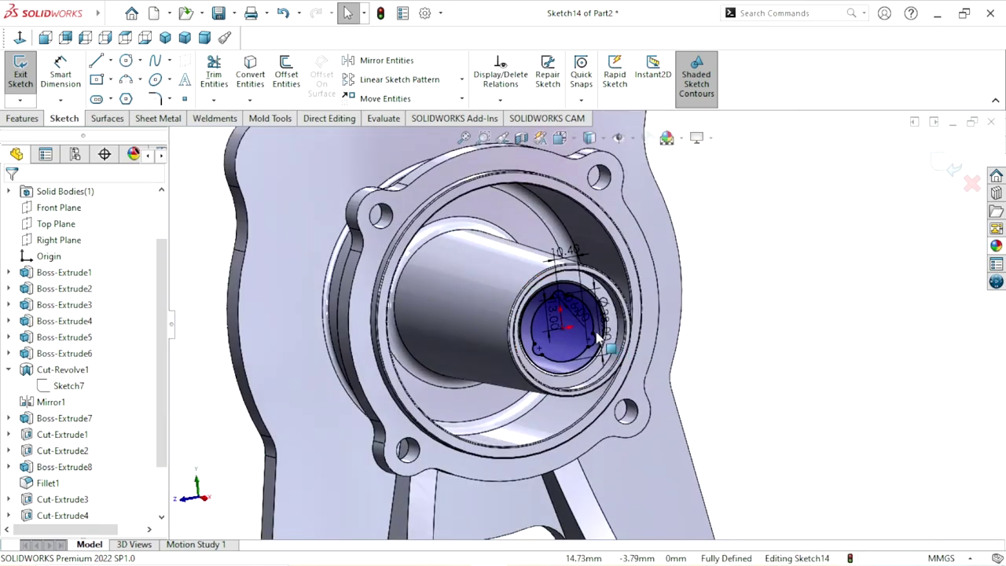
pyautogui.scroll(-2, 597, 338)
# Step: Extrude the three-lobed profile 40 mm, reversed into the tube, as an unmerged body
pyautogui.click(23, 119)
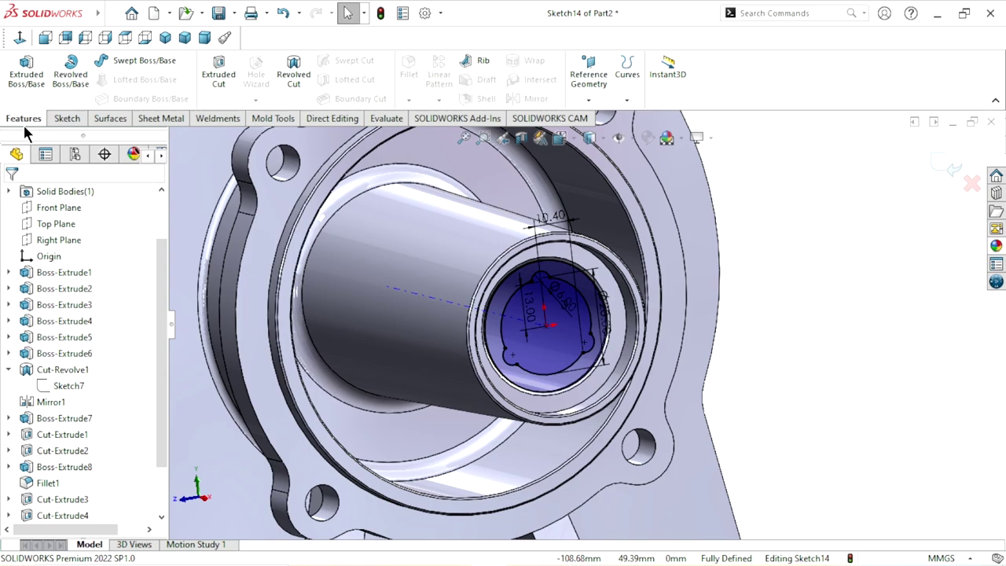
pyautogui.click(26, 72)
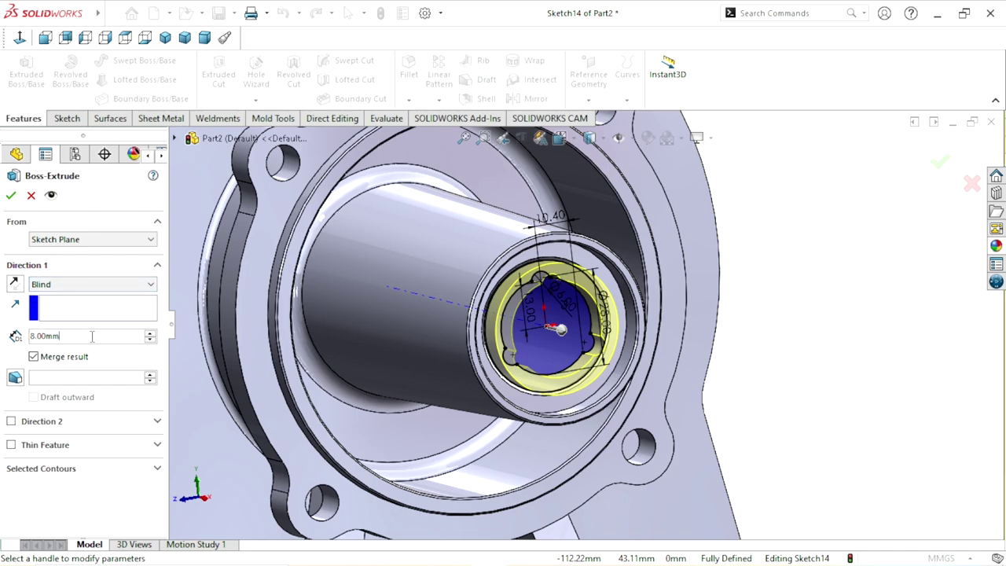
pyautogui.write('40')
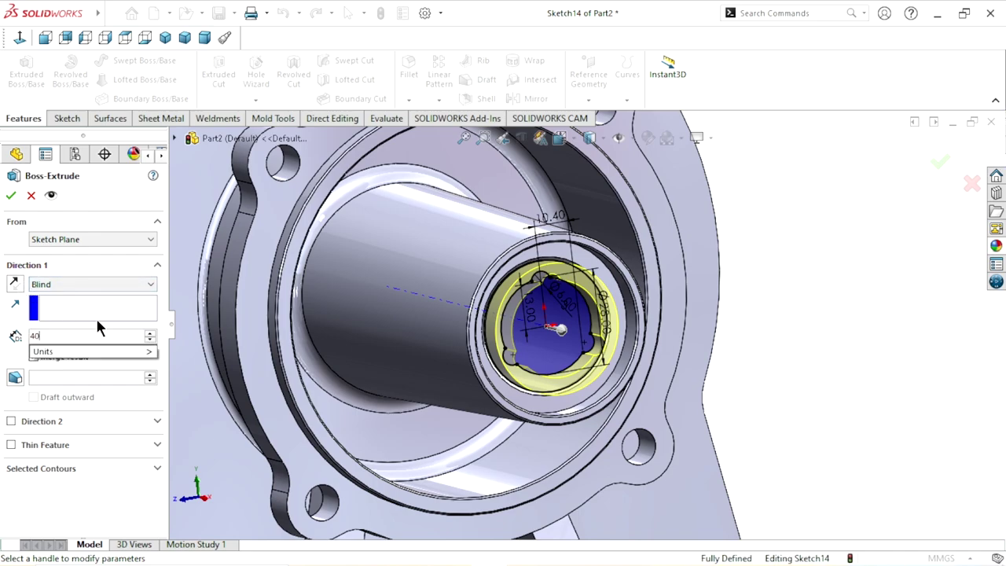
pyautogui.press('Return')
pyautogui.moveTo(770, 316); pyautogui.dragTo(722, 358, button='middle')
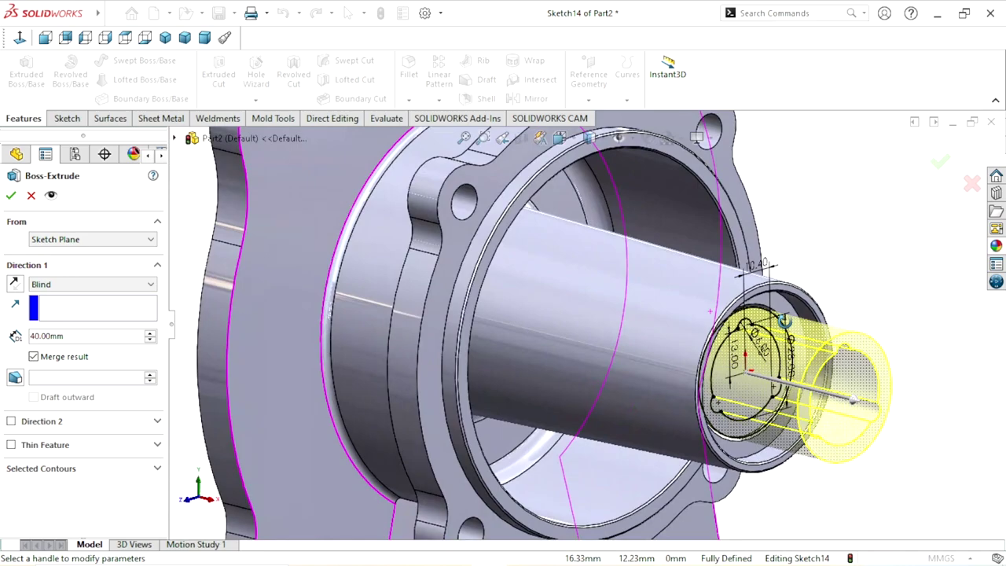
pyautogui.click(14, 284)
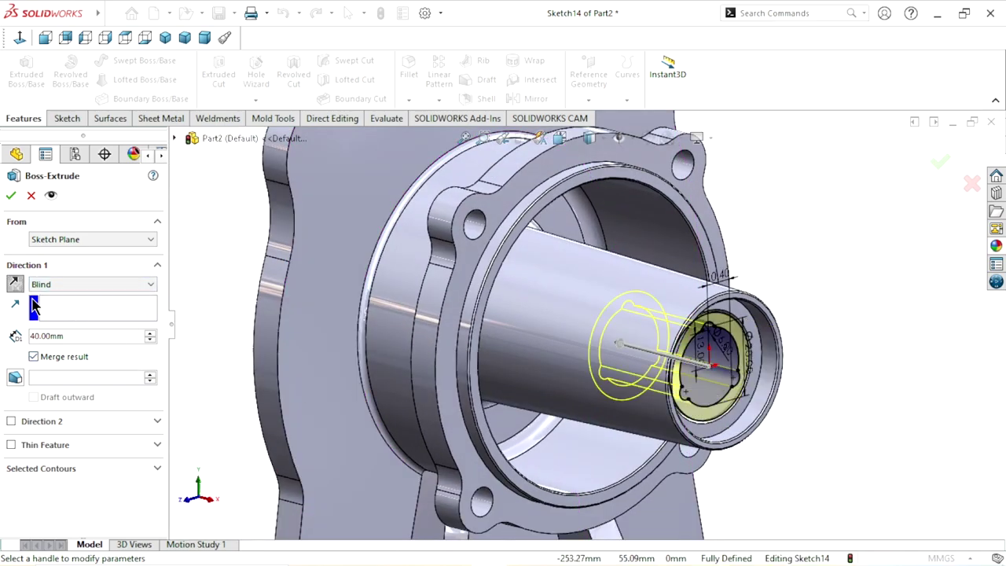
pyautogui.scroll(4, 571, 400)
pyautogui.scroll(-3, 702, 370)
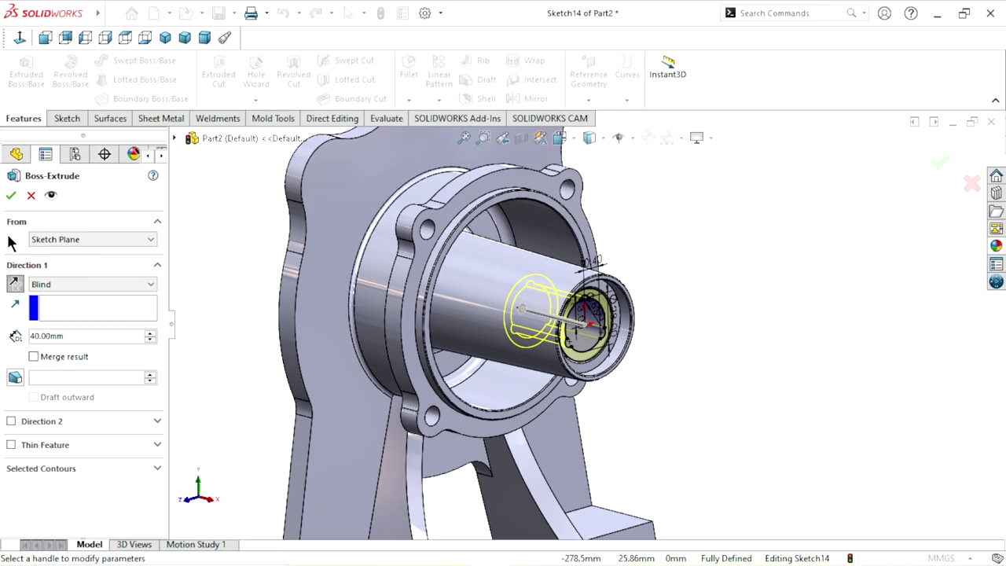
pyautogui.click(10, 197)
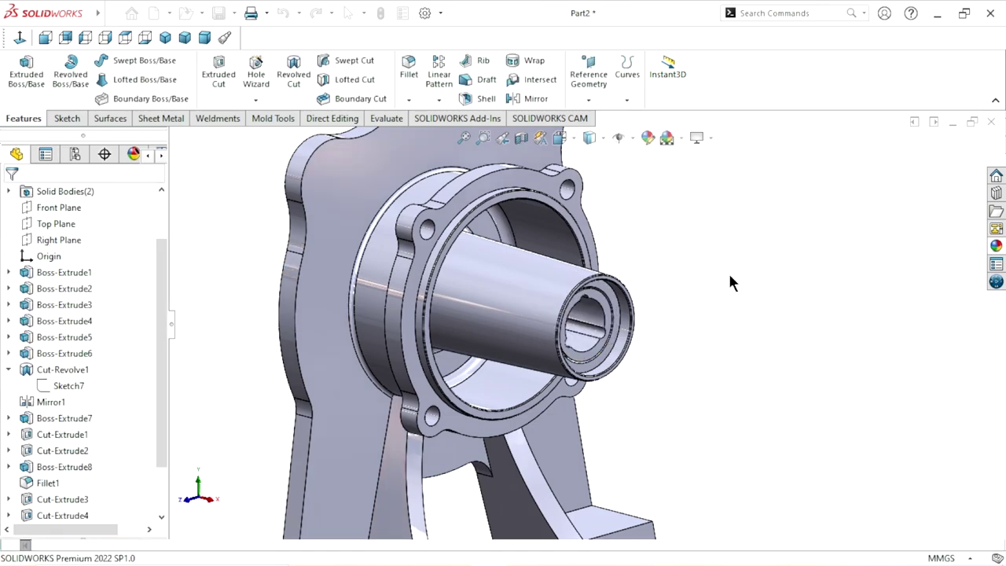
pyautogui.scroll(-3, 638, 365)
pyautogui.moveTo(712, 298); pyautogui.dragTo(722, 304, button='middle')
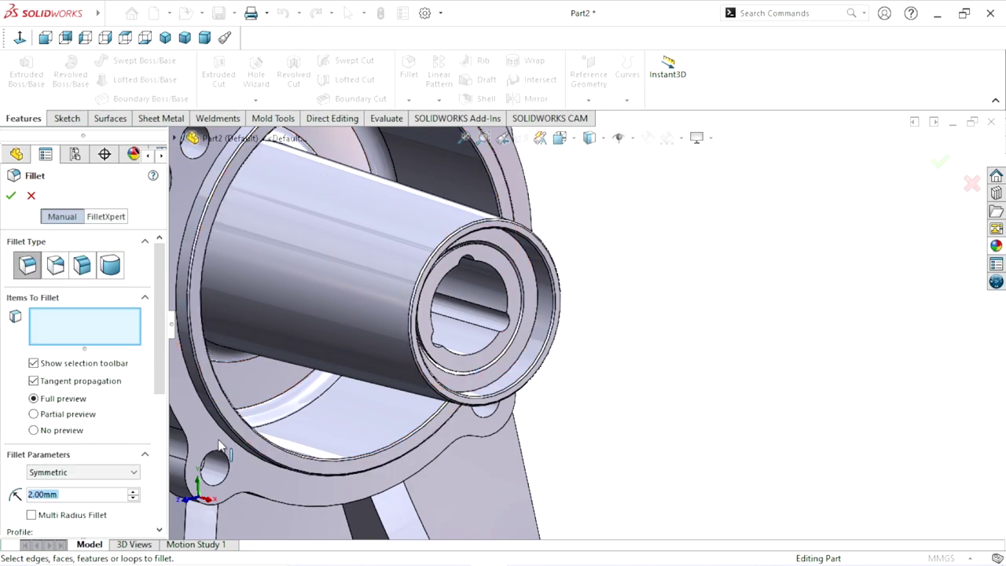
# Step: Set a 1 mm fillet radius and select the outer ring, lobed and two other edges
pyautogui.click(91, 494)
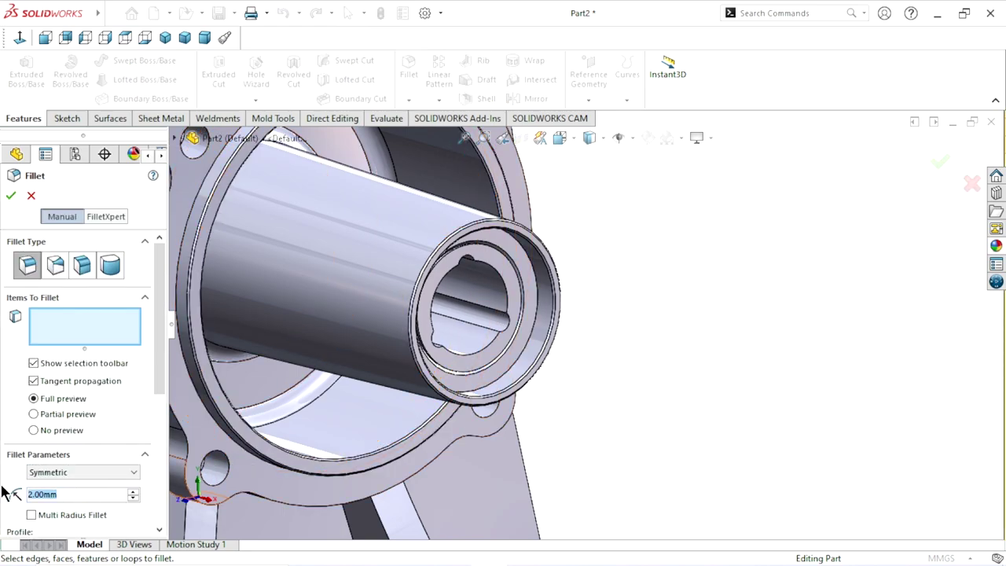
pyautogui.write('1')
pyautogui.press('Return')
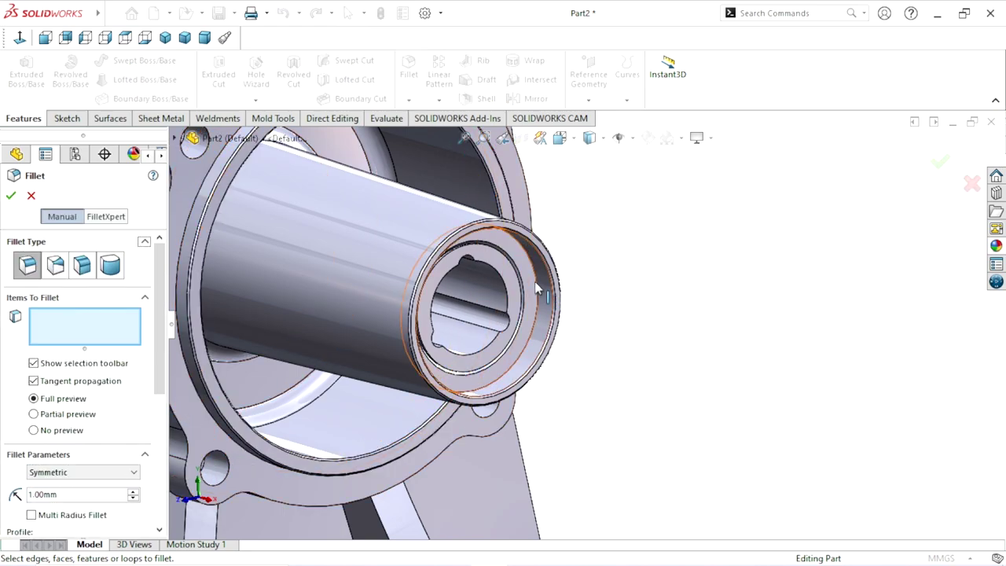
pyautogui.scroll(-5, 531, 289)
pyautogui.scroll(-2, 531, 289)
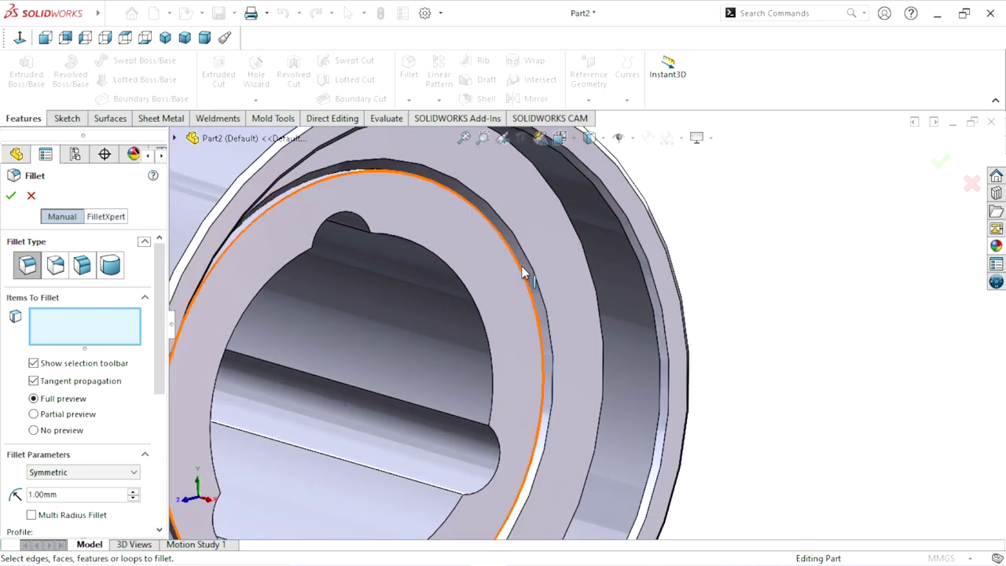
pyautogui.click(521, 275)
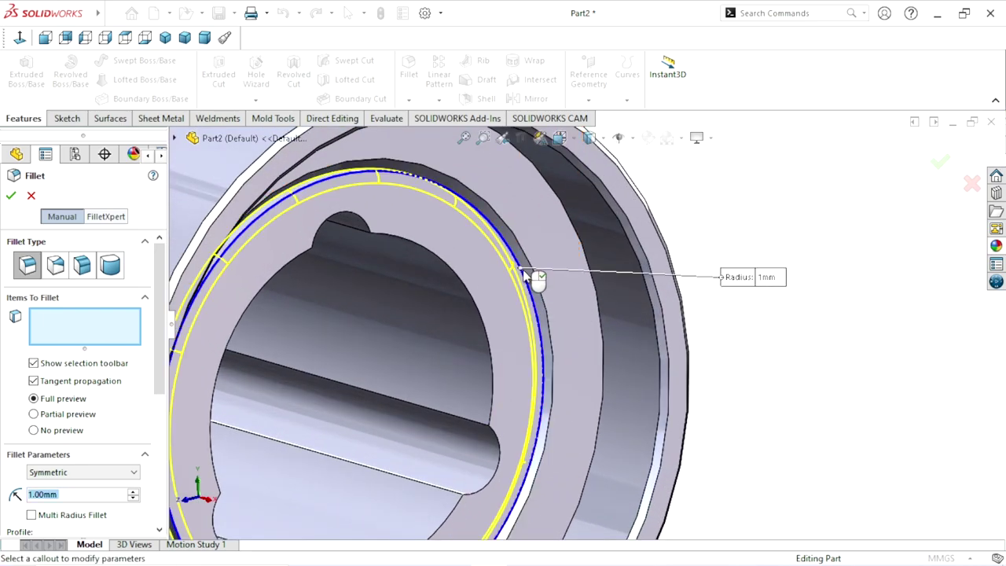
pyautogui.click(267, 287)
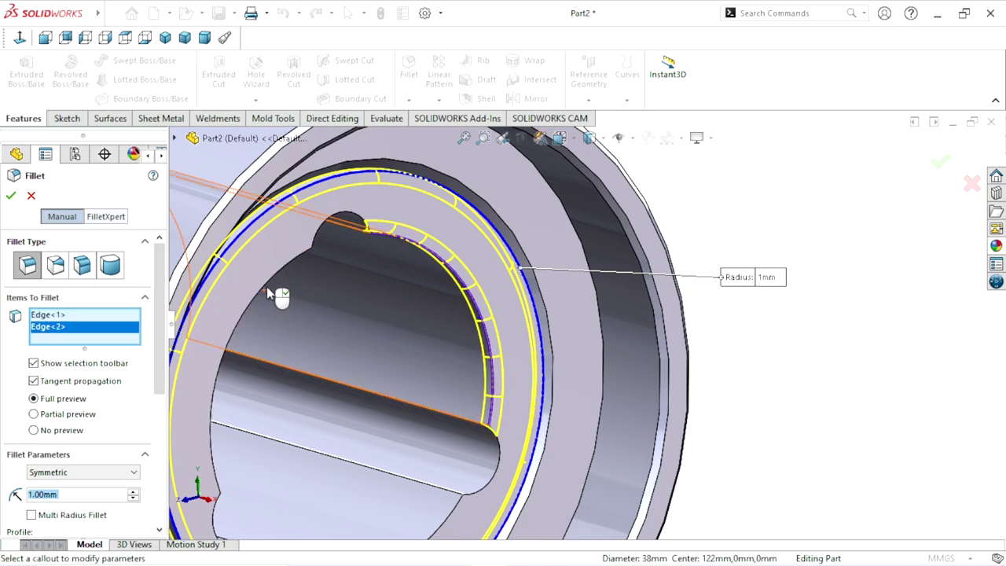
pyautogui.click(281, 288)
pyautogui.scroll(5, 452, 366)
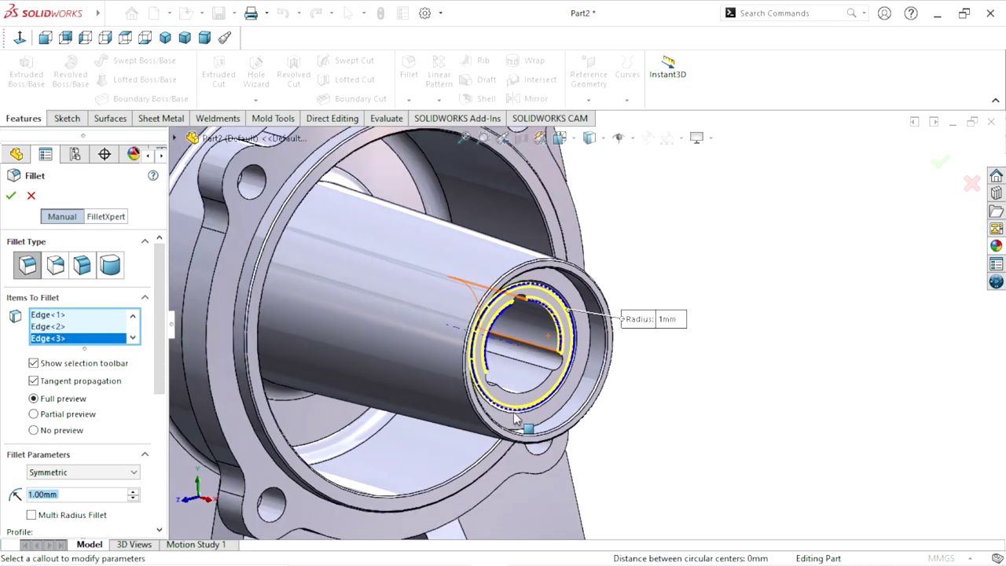
pyautogui.scroll(-4, 513, 389)
pyautogui.click(513, 389)
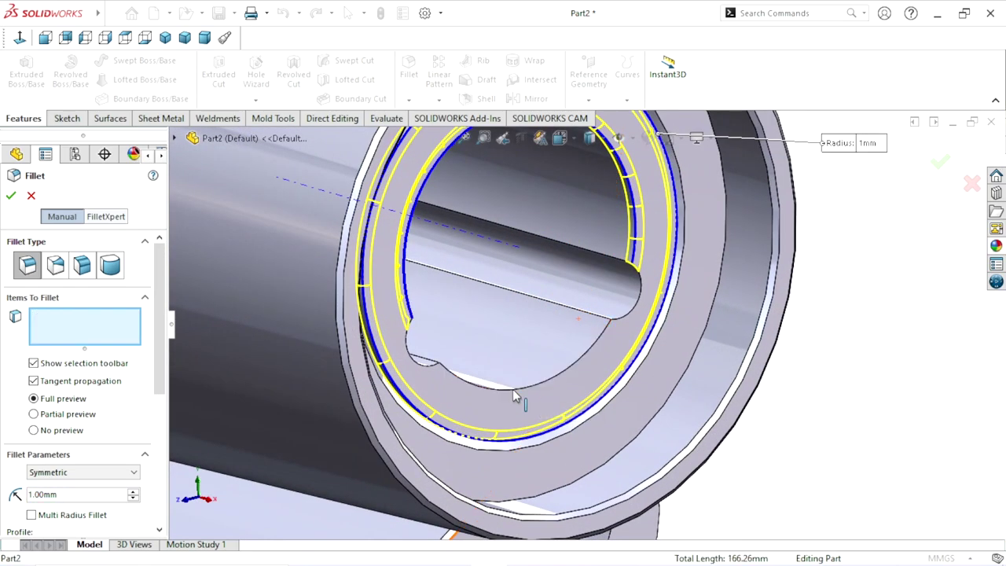
pyautogui.scroll(3, 515, 361)
pyautogui.scroll(2, 515, 362)
# Step: Add the outer circular, bore, ring and hole edges on the other side and apply the fillet
pyautogui.moveTo(346, 308)
pyautogui.mouseDown(button='middle')
pyautogui.moveTo(414, 299)
pyautogui.moveTo(477, 355)
pyautogui.moveTo(453, 386)
pyautogui.mouseUp(button='middle')
pyautogui.scroll(-3, 423, 324)
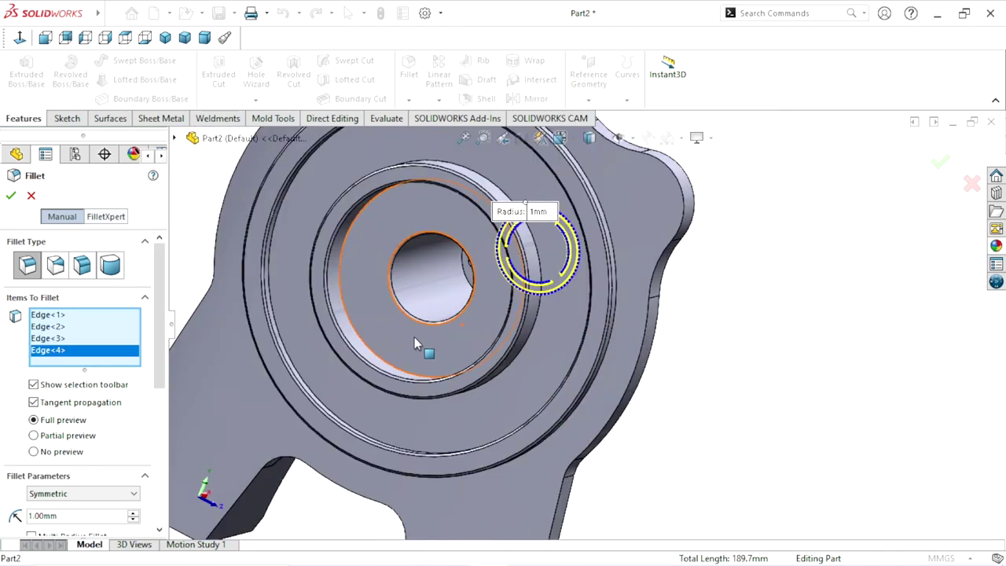
pyautogui.scroll(-3, 425, 319)
pyautogui.scroll(-1, 433, 309)
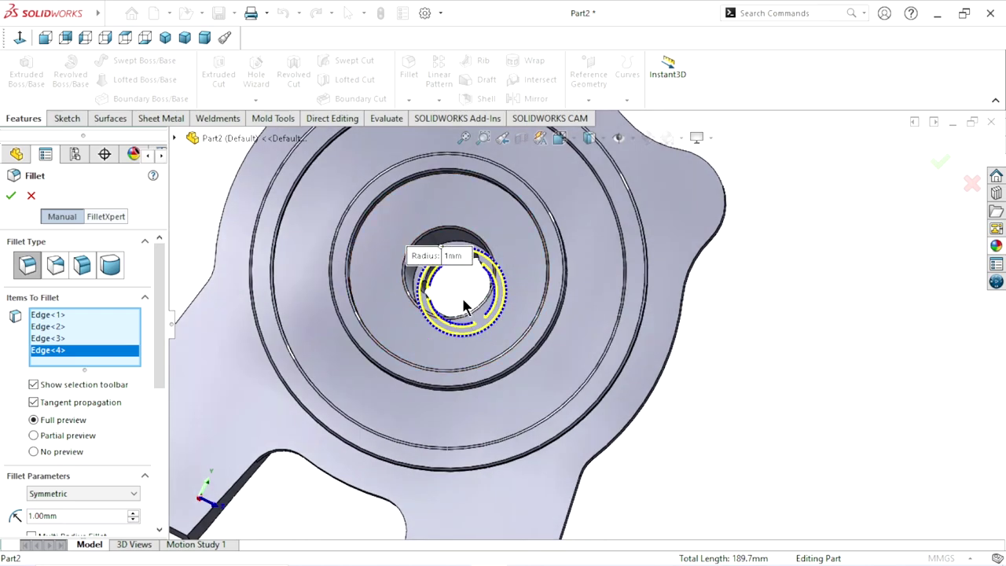
pyautogui.scroll(-2, 465, 274)
pyautogui.scroll(-2, 433, 299)
pyautogui.scroll(-3, 526, 348)
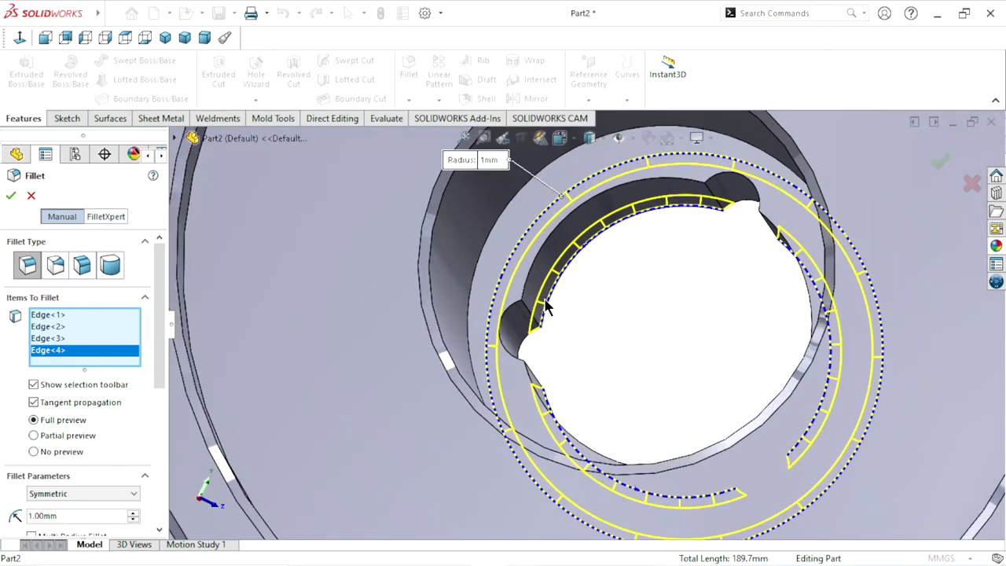
pyautogui.click(481, 254)
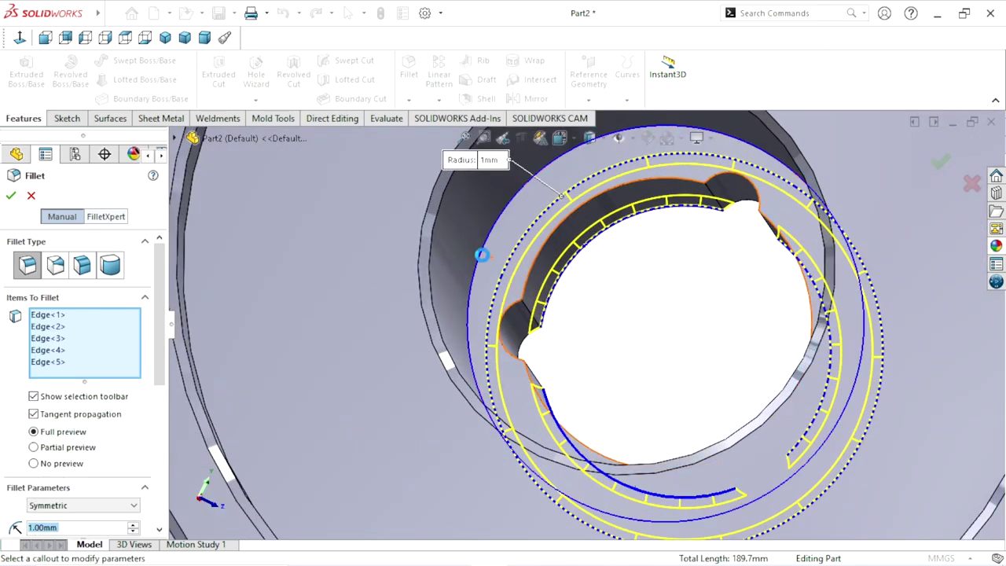
pyautogui.click(543, 248)
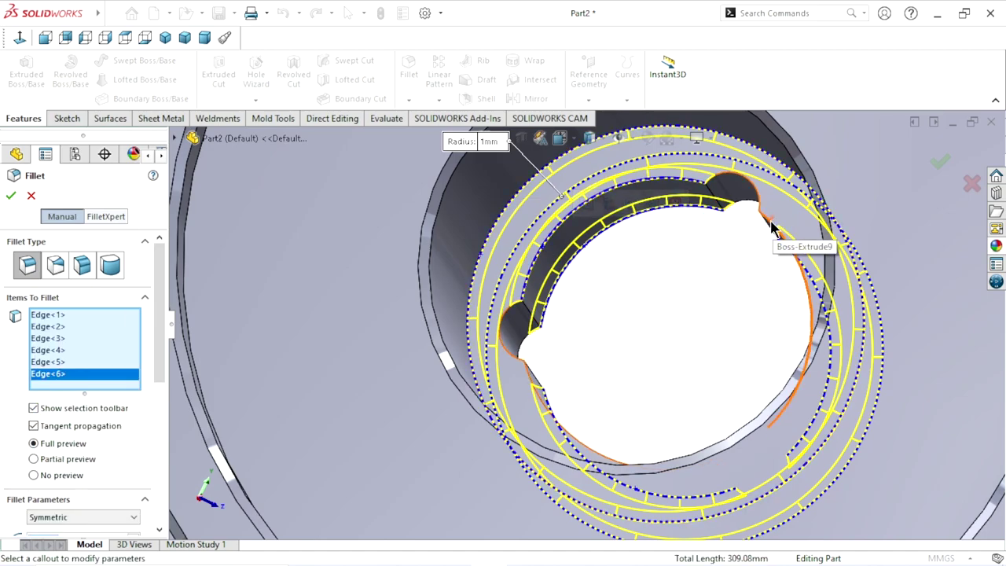
pyautogui.click(810, 287)
pyautogui.moveTo(714, 262); pyautogui.dragTo(686, 299, button='middle')
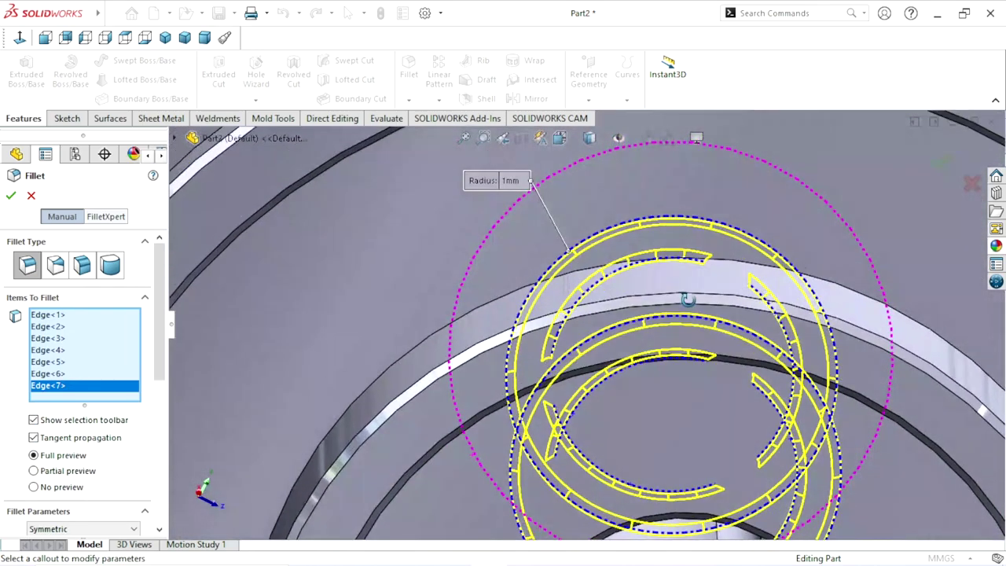
pyautogui.scroll(5, 719, 480)
pyautogui.scroll(-3, 597, 405)
pyautogui.scroll(-2, 618, 342)
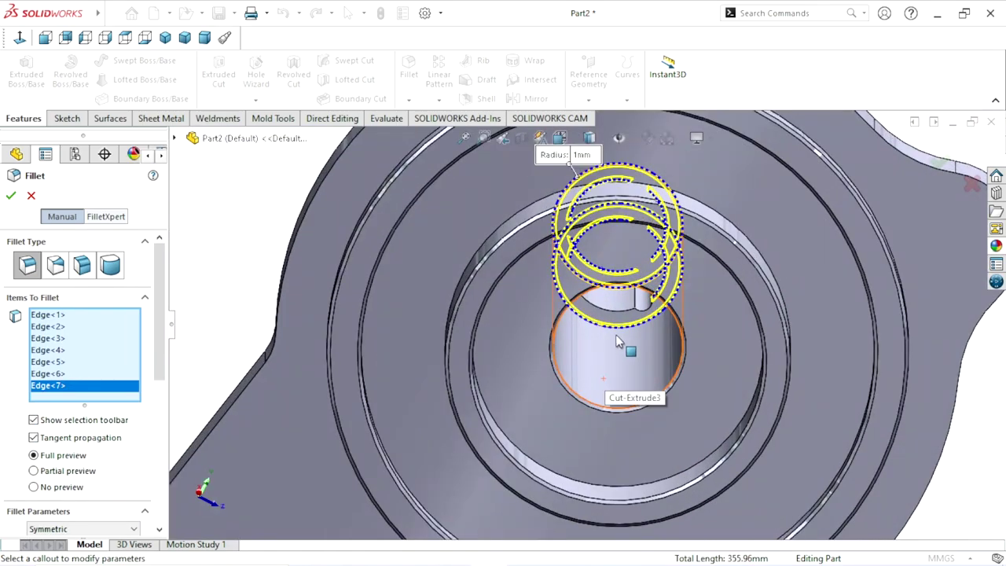
pyautogui.scroll(-2, 617, 342)
pyautogui.click(610, 305)
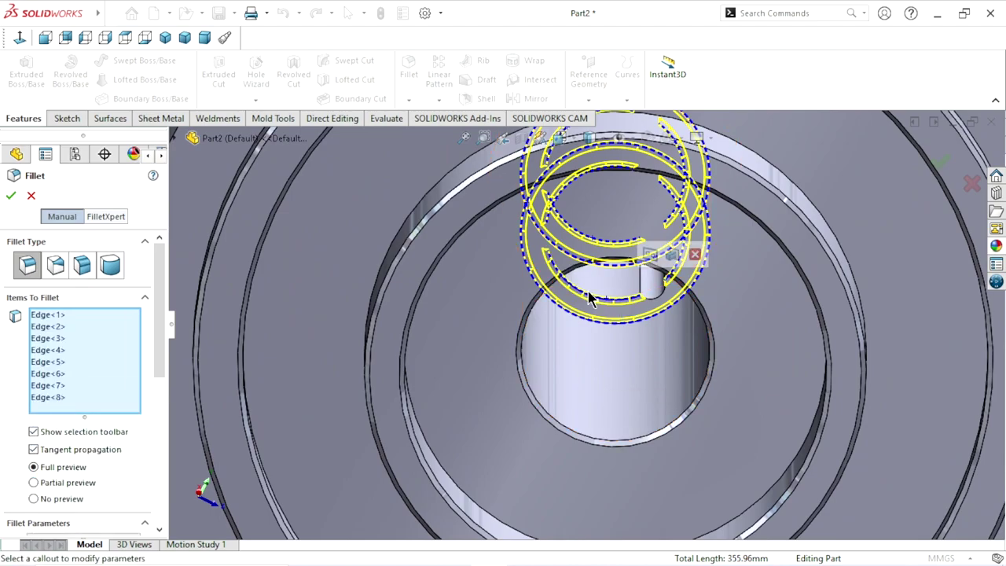
pyautogui.click(10, 195)
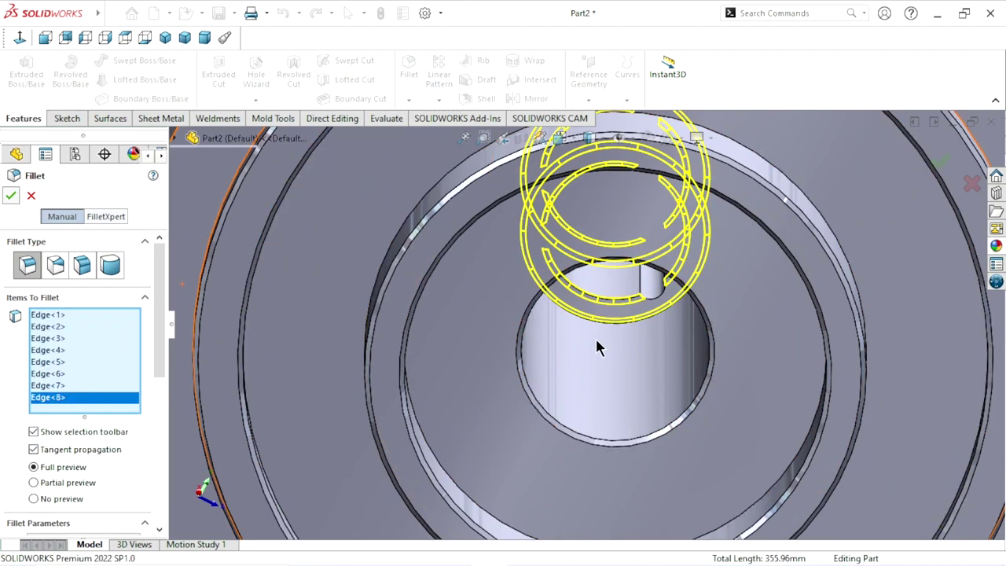
pyautogui.scroll(5, 613, 355)
pyautogui.moveTo(662, 364); pyautogui.dragTo(649, 354, button='middle')
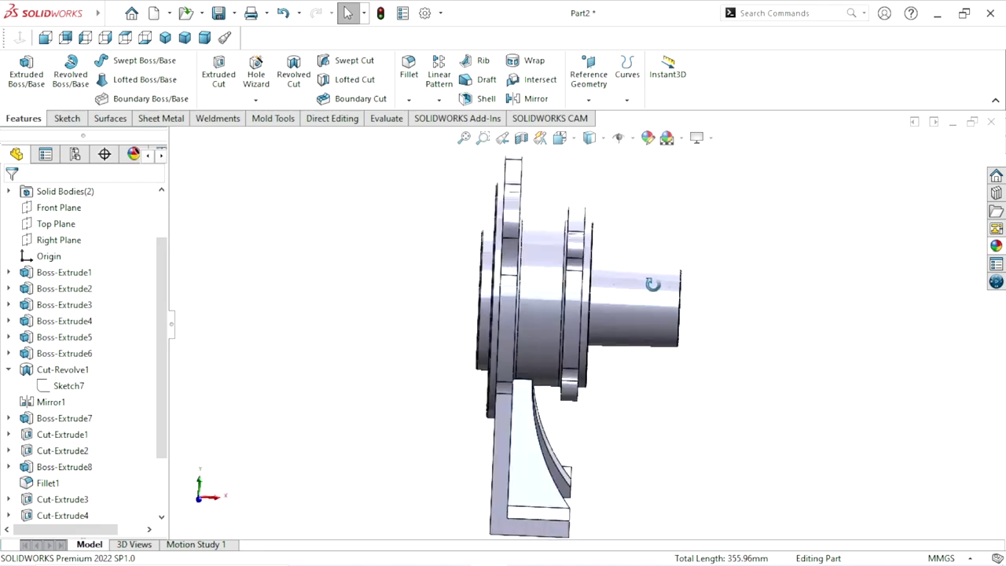
pyautogui.scroll(-3, 649, 354)
pyautogui.scroll(-2, 660, 322)
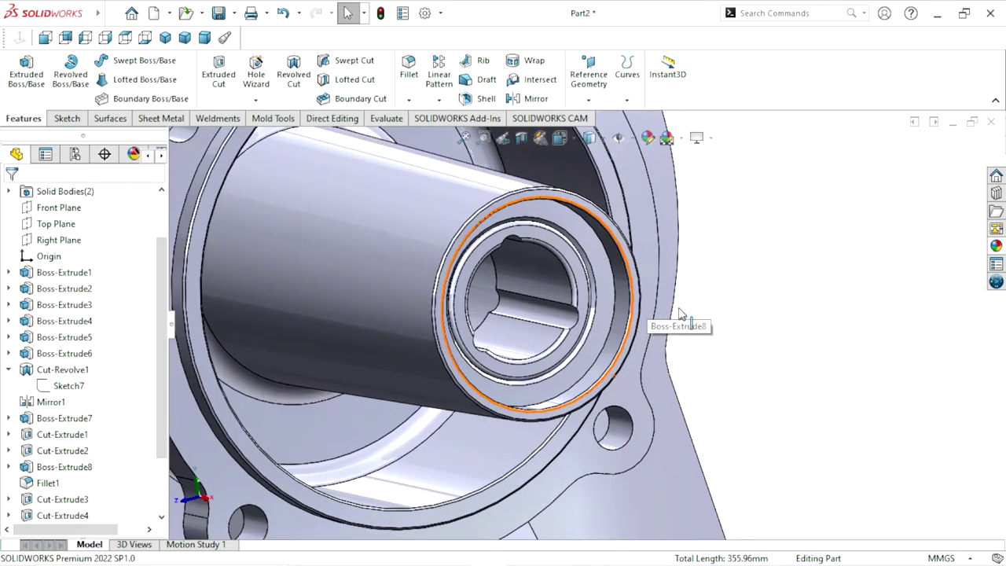
pyautogui.scroll(-2, 597, 317)
pyautogui.scroll(5, 479, 324)
pyautogui.moveTo(480, 324); pyautogui.dragTo(497, 306, button='middle')
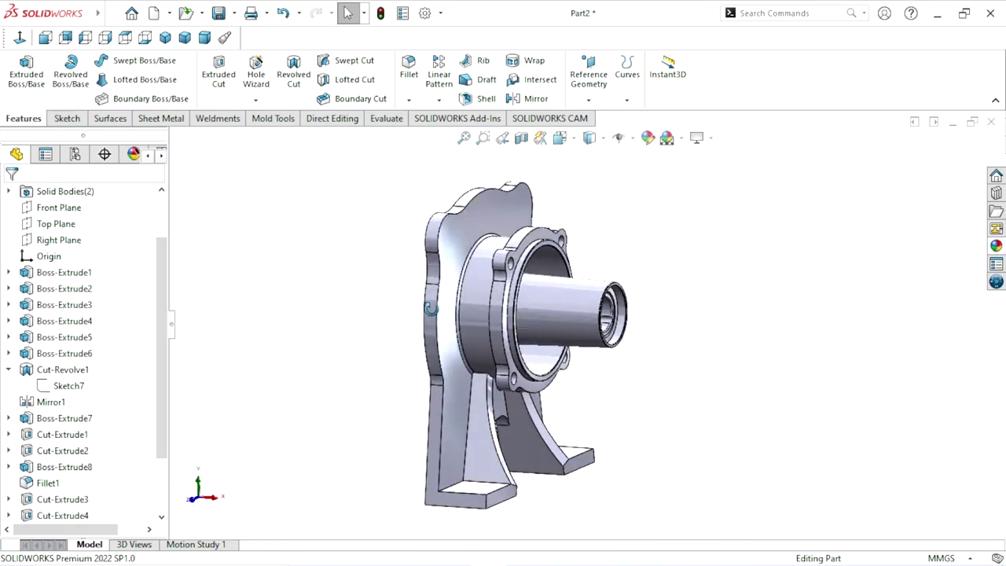
pyautogui.scroll(2, 595, 348)
pyautogui.scroll(-3, 593, 350)
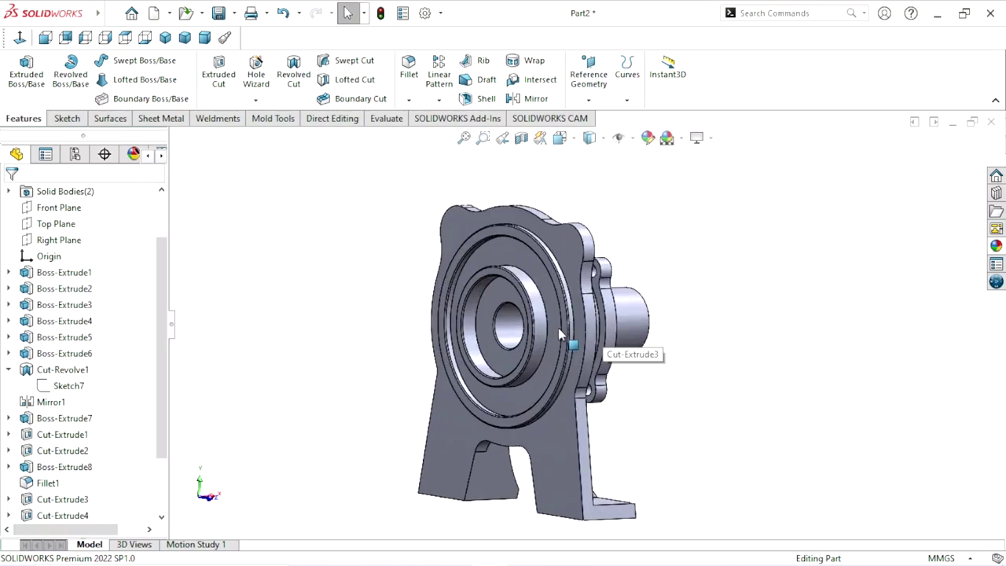
pyautogui.scroll(-2, 595, 346)
# Step: Start a new sketch on the recessed face around the bore
pyautogui.moveTo(556, 355); pyautogui.dragTo(454, 317, button='middle')
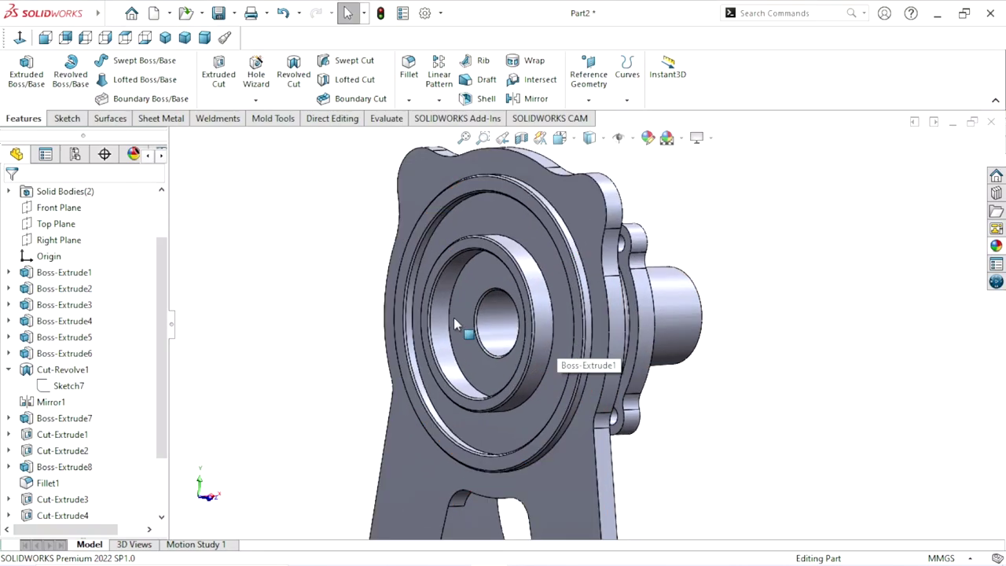
pyautogui.click(480, 297)
pyautogui.click(539, 248)
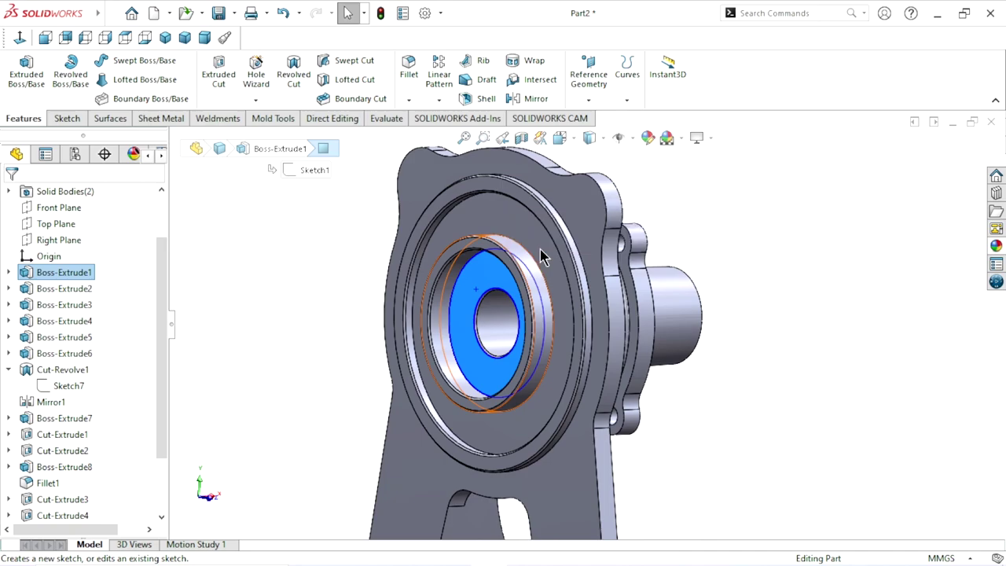
pyautogui.scroll(-3, 597, 284)
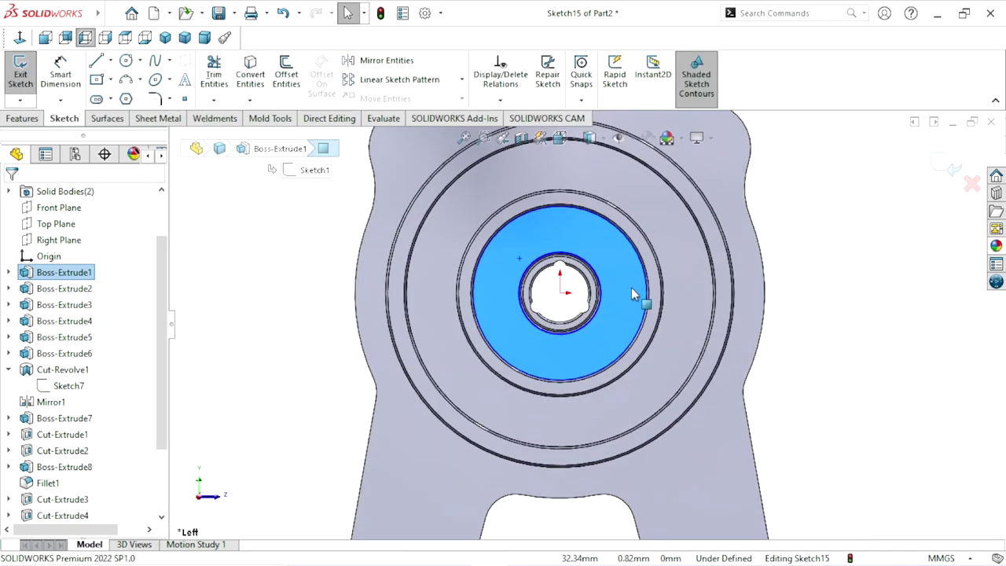
pyautogui.moveTo(164, 385); pyautogui.dragTo(162, 524)
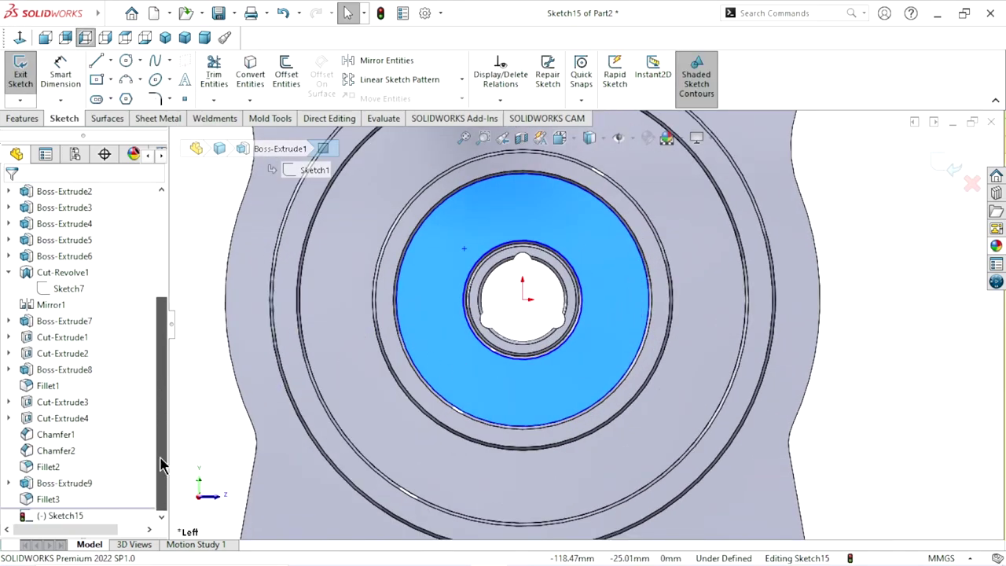
# Step: Convert Sketch14 from under Boss-Extrude9 into the new sketch
pyautogui.click(8, 273)
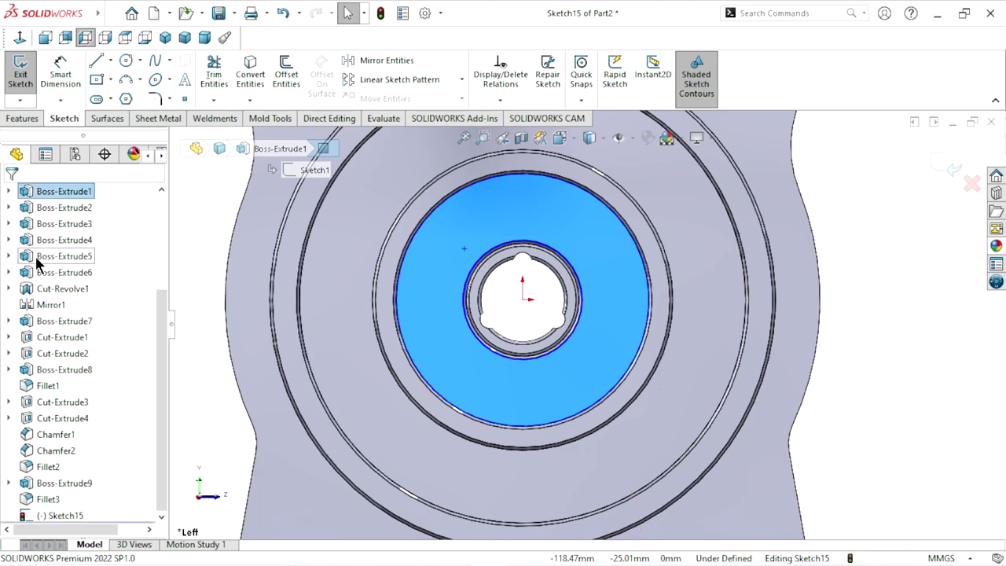
pyautogui.click(9, 484)
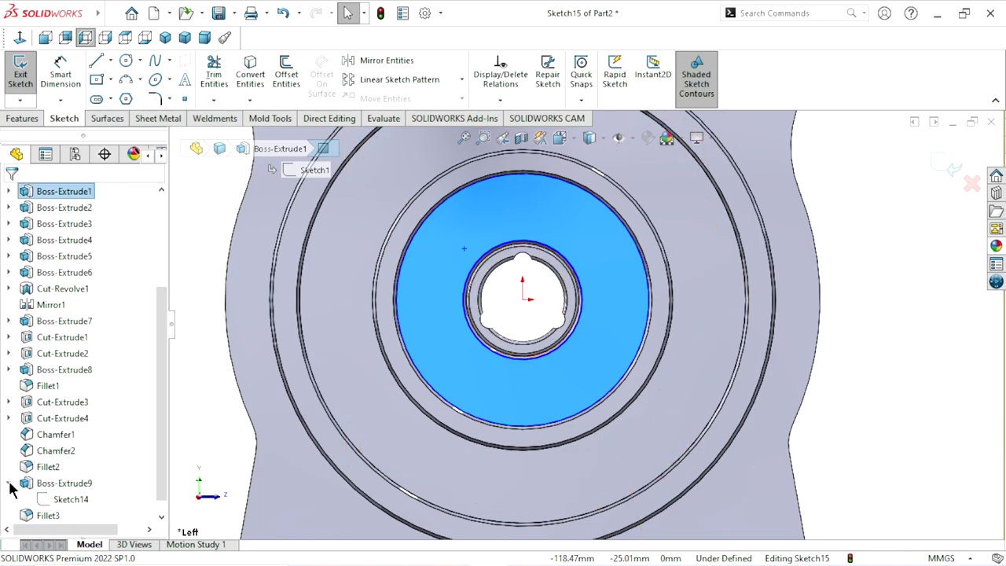
pyautogui.click(67, 500)
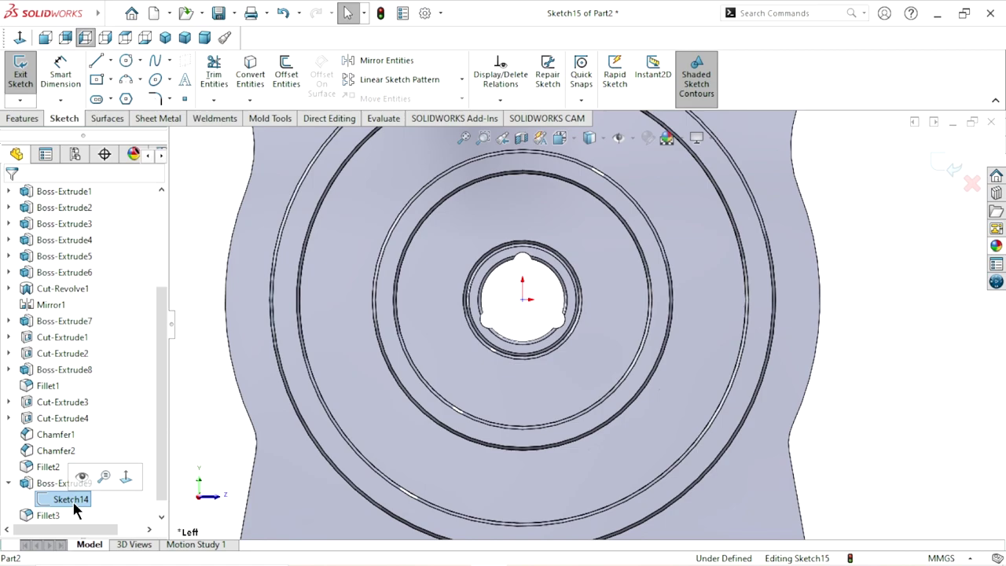
pyautogui.click(250, 74)
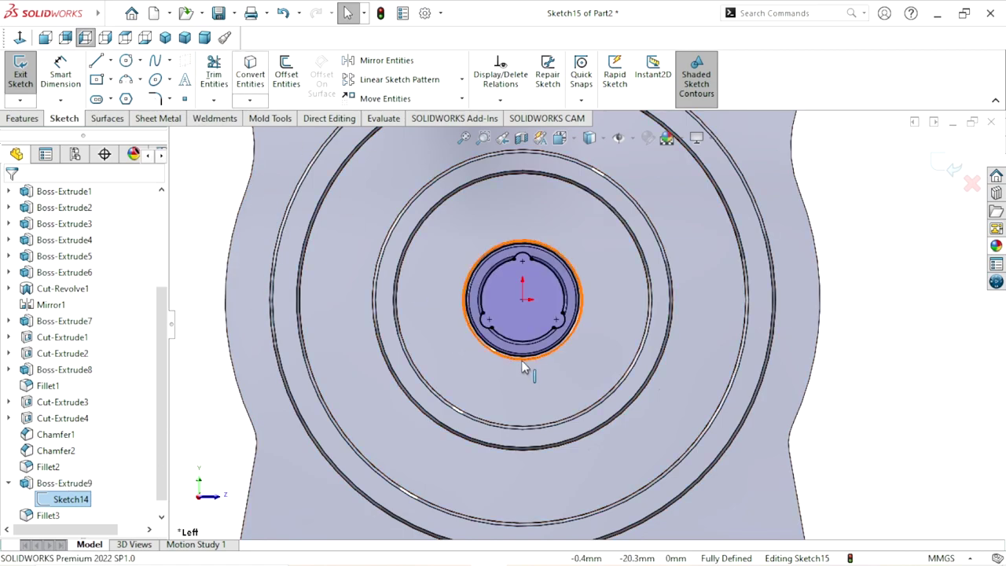
pyautogui.scroll(-1, 534, 307)
pyautogui.scroll(-1, 535, 306)
# Step: Extrude Sketch15 40 mm in the reversed direction from an 8 mm offset, with Merge result off
pyautogui.click(22, 120)
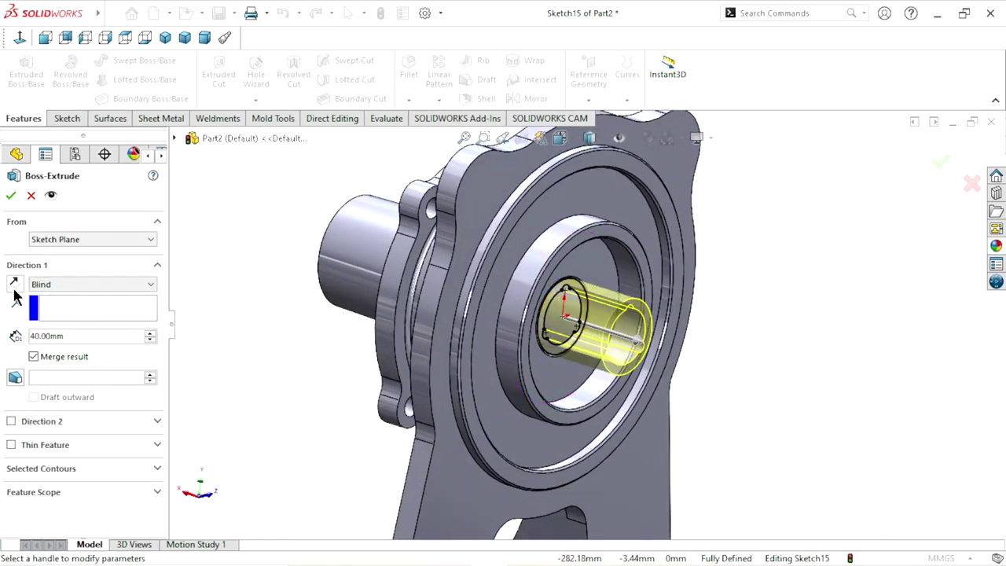
pyautogui.click(14, 291)
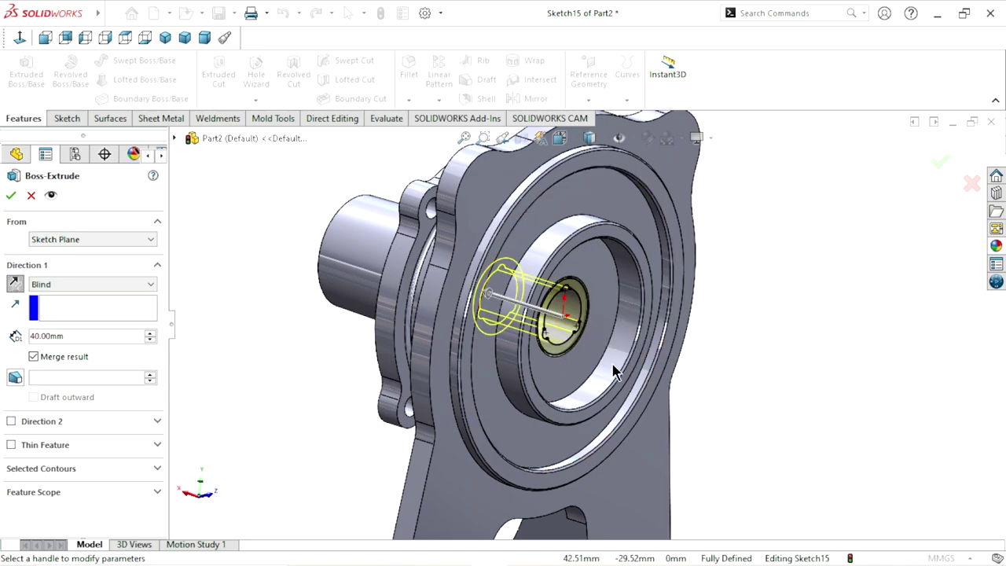
pyautogui.scroll(-2, 616, 346)
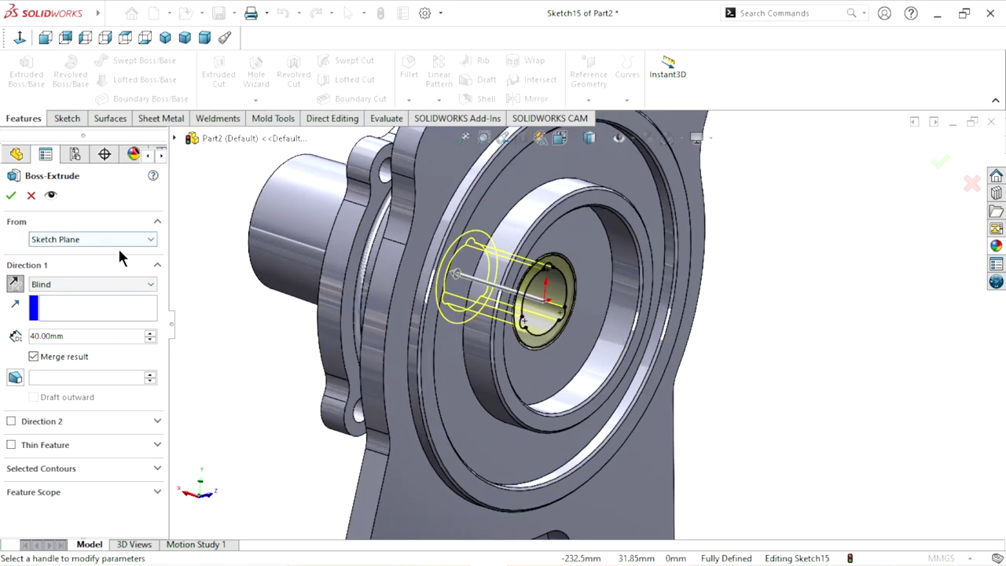
pyautogui.click(82, 282)
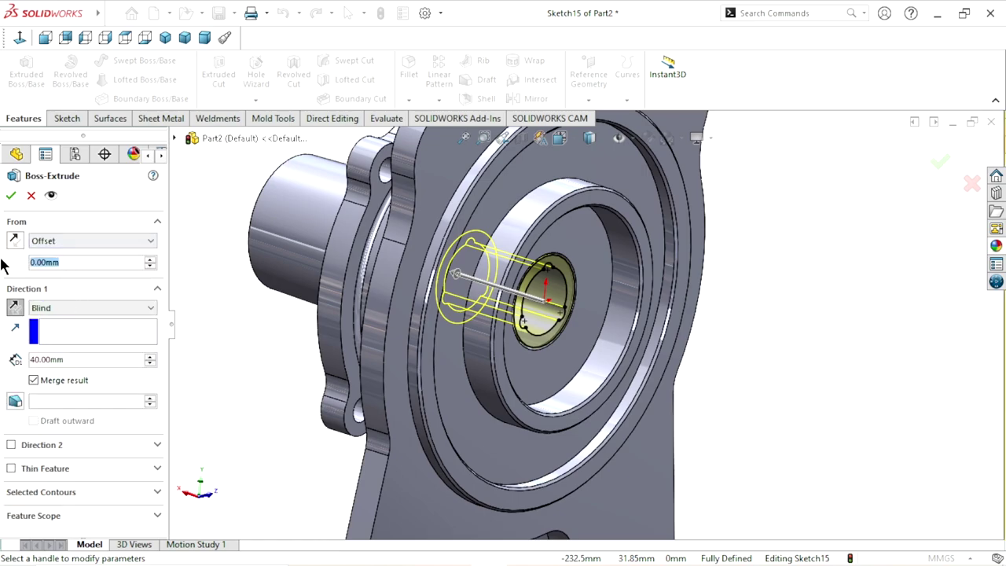
pyautogui.write('8')
pyautogui.press('Return')
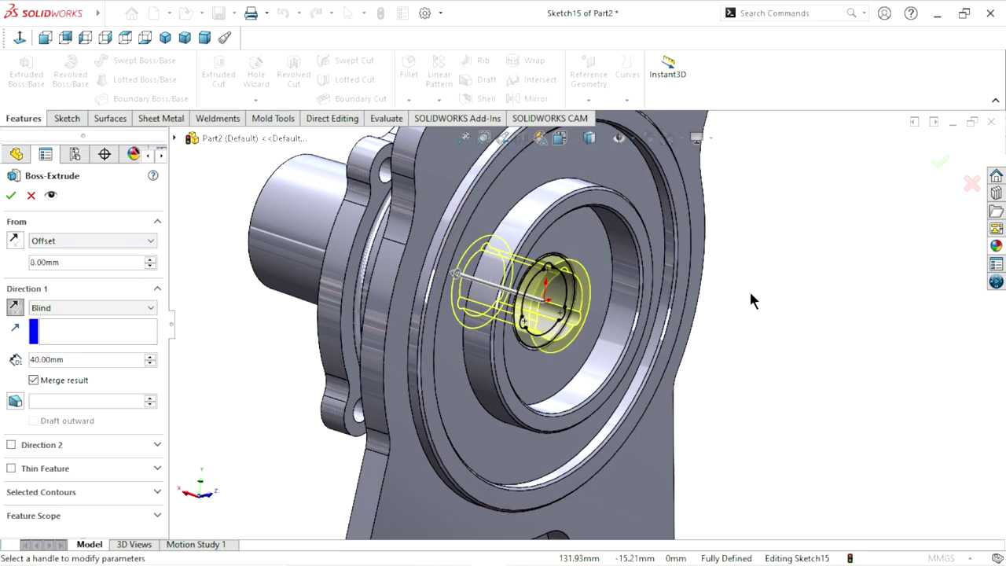
pyautogui.click(19, 245)
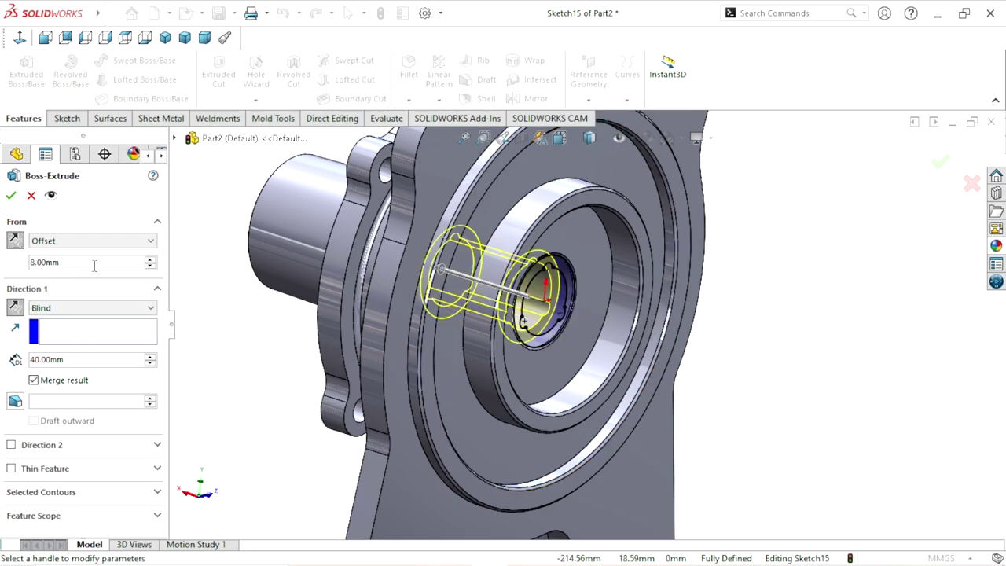
pyautogui.moveTo(775, 311)
pyautogui.mouseDown(button='middle')
pyautogui.moveTo(805, 315)
pyautogui.moveTo(770, 307)
pyautogui.mouseUp(button='middle')
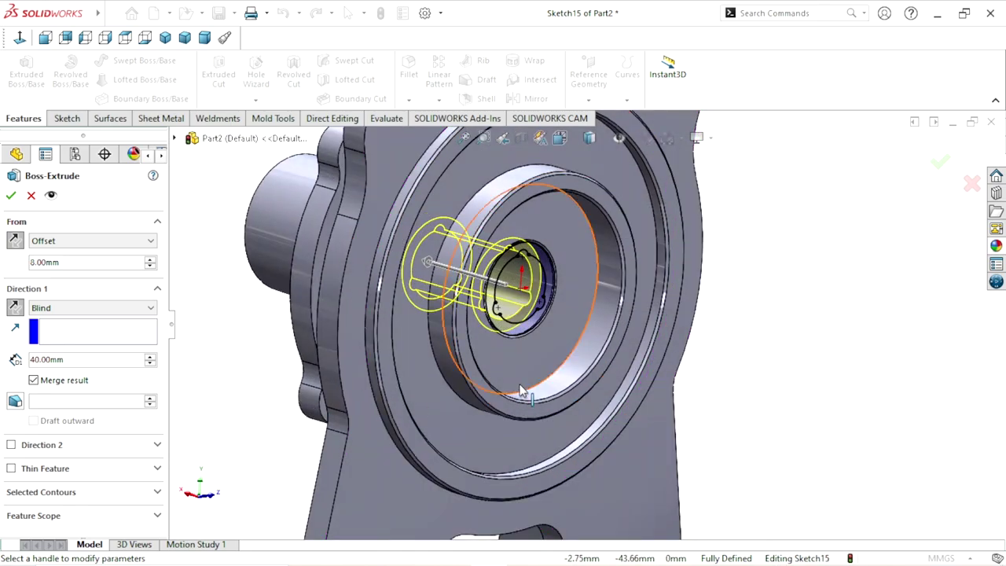
pyautogui.scroll(3, 551, 362)
pyautogui.scroll(-3, 577, 337)
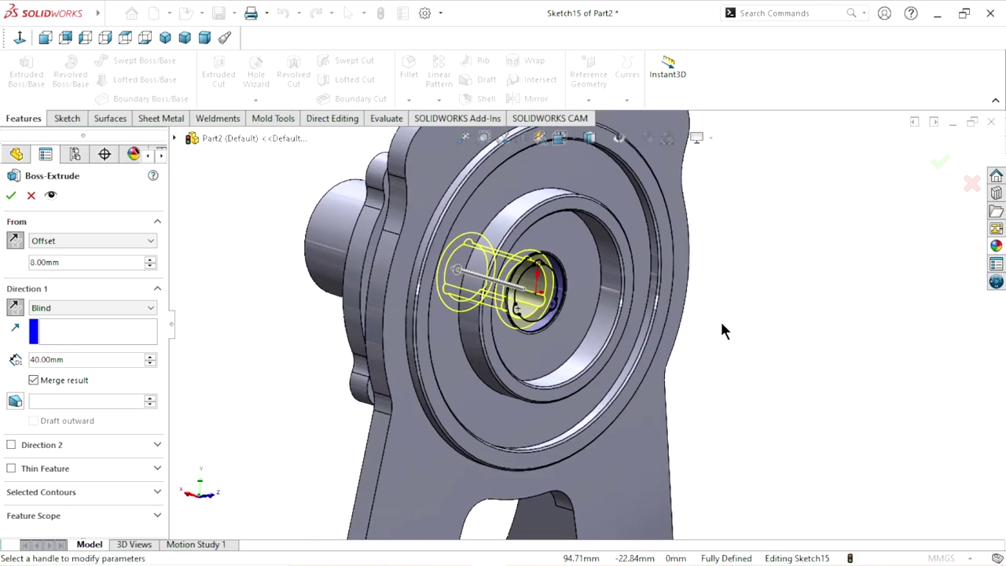
pyautogui.click(35, 381)
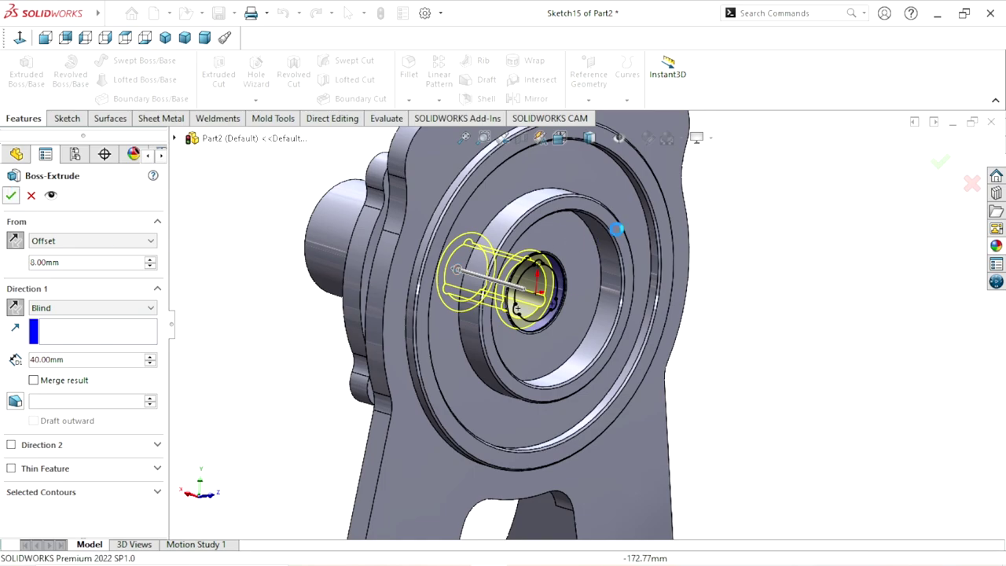
# Step: Finish the offset extrusion and orbit the part to reveal the bore's keyway slot
pyautogui.hotkey('ctrl', '8')
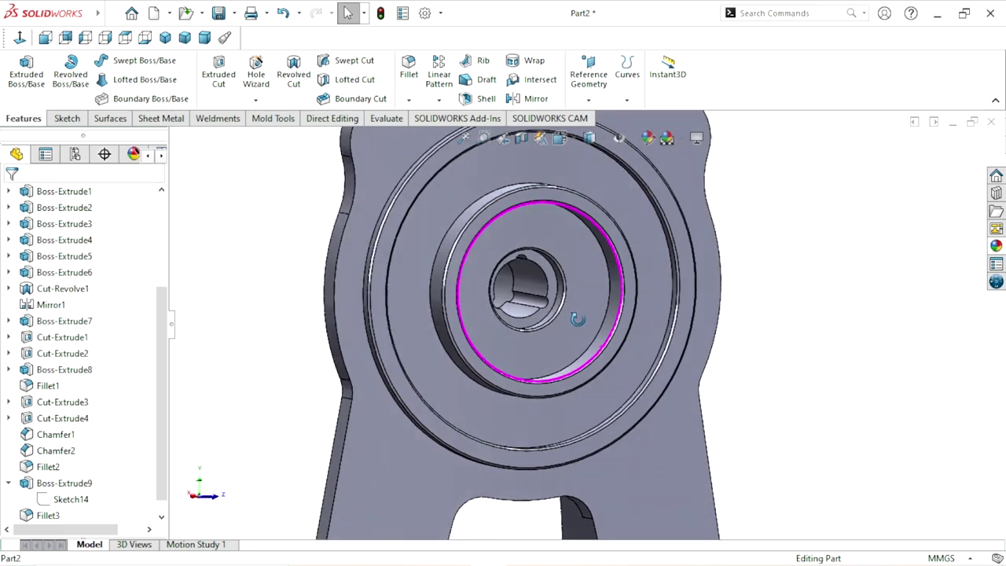
pyautogui.moveTo(561, 290)
pyautogui.mouseDown(button='middle')
pyautogui.moveTo(539, 336)
pyautogui.moveTo(519, 314)
pyautogui.mouseUp(button='middle')
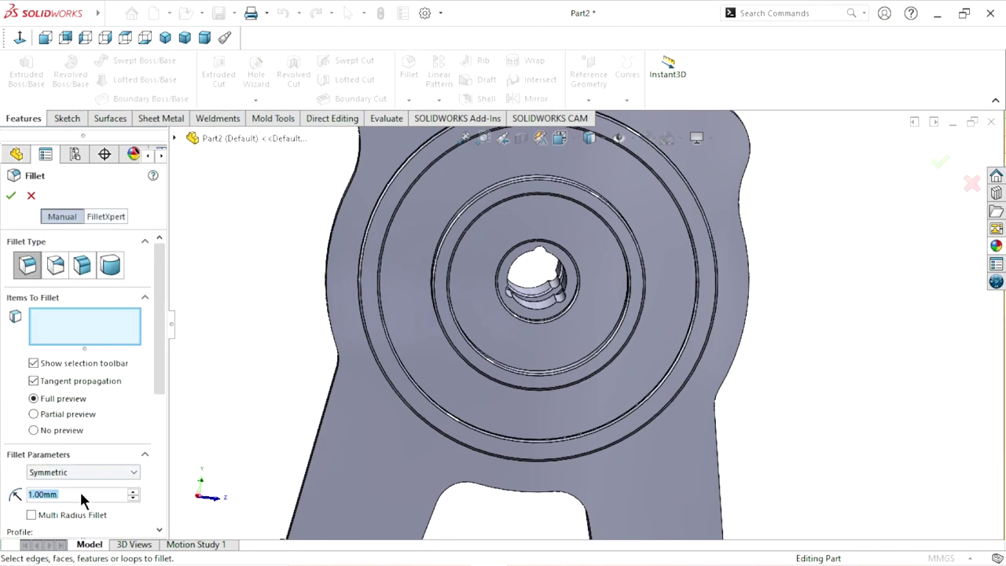
pyautogui.scroll(-3, 581, 314)
pyautogui.scroll(-3, 535, 335)
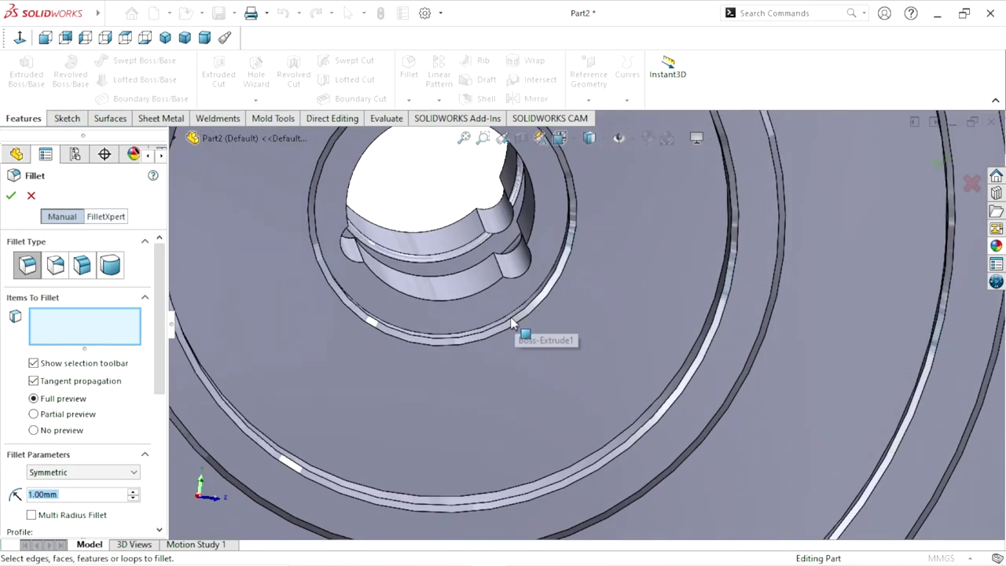
pyautogui.moveTo(460, 332); pyautogui.dragTo(483, 356, button='middle')
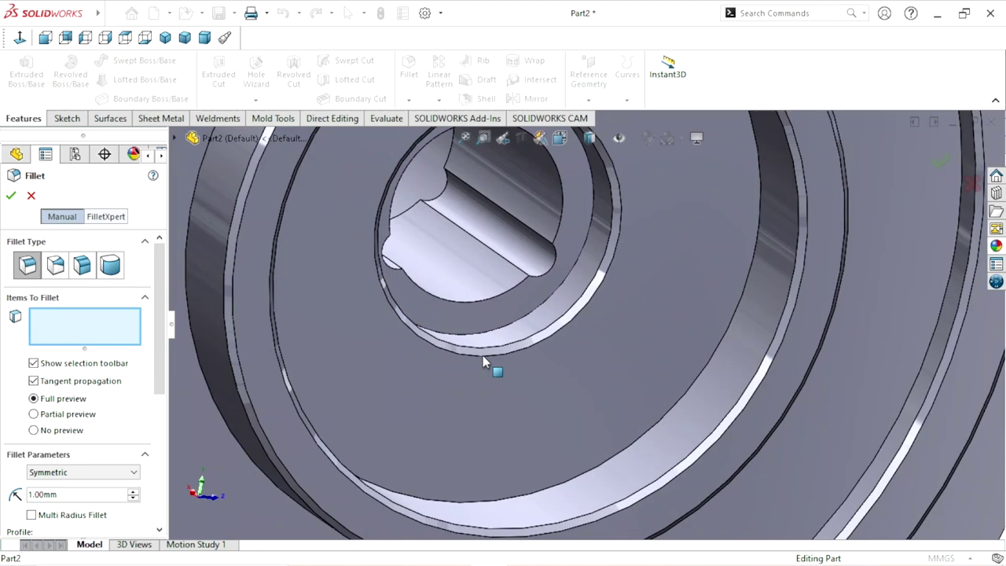
# Step: Select the first five bore and keyway edges for the 1 mm fillet
pyautogui.click(515, 323)
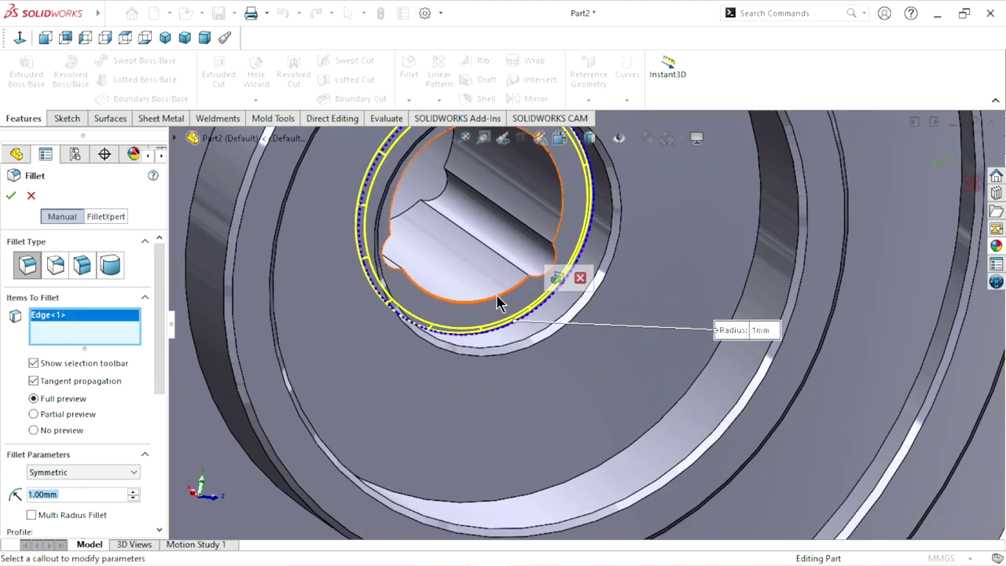
pyautogui.click(502, 301)
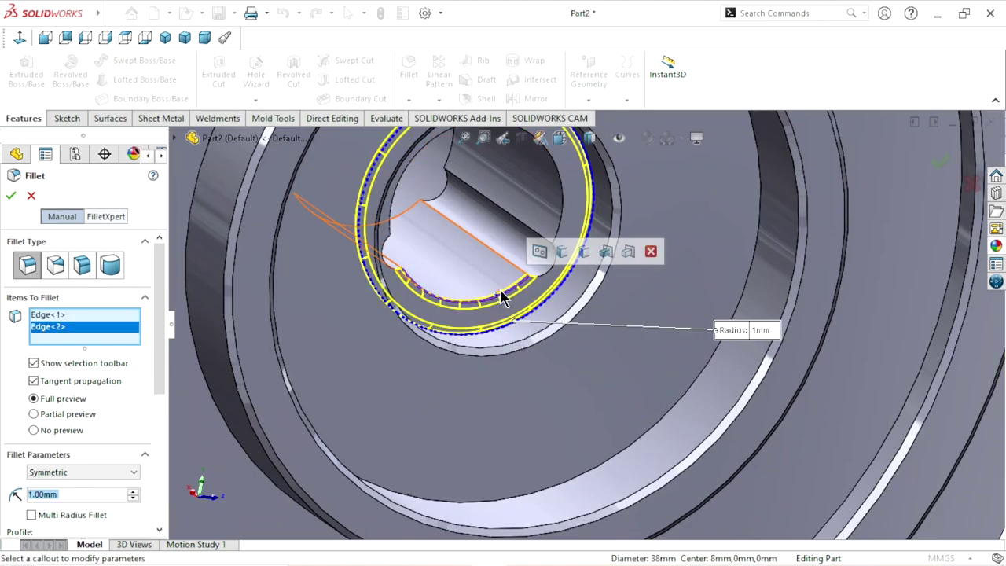
pyautogui.click(562, 206)
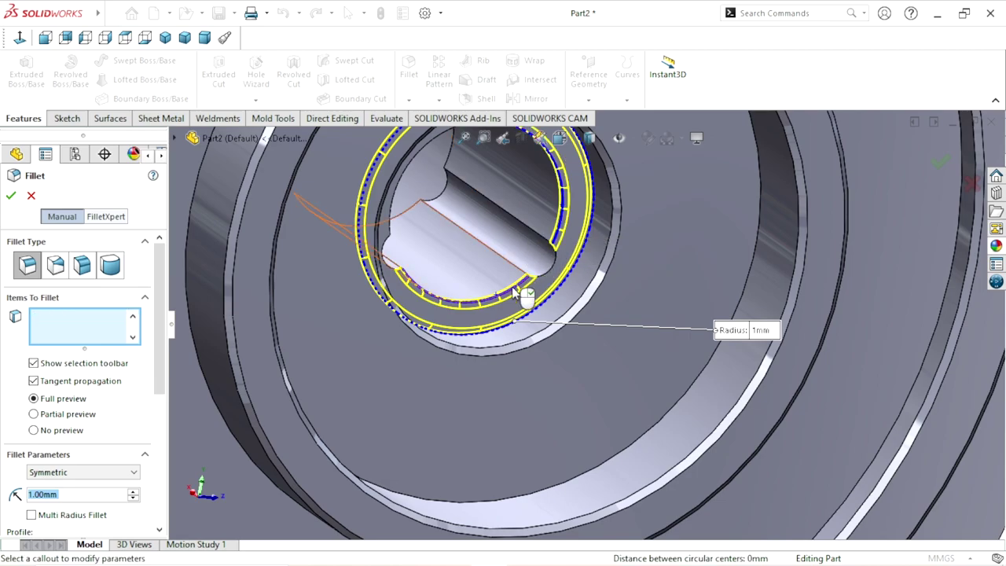
pyautogui.moveTo(563, 206); pyautogui.dragTo(460, 204, button='middle')
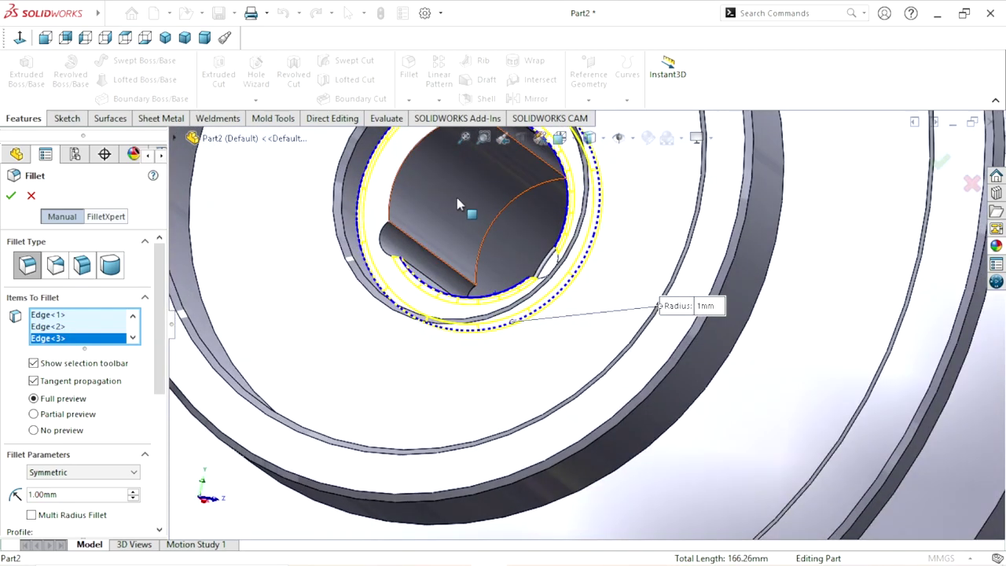
pyautogui.click(401, 168)
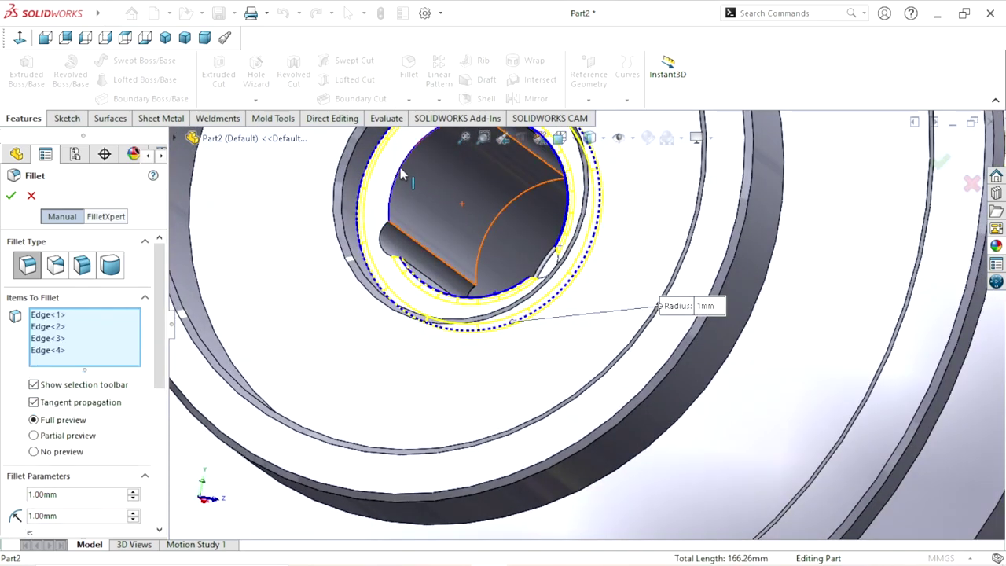
pyautogui.click(496, 224)
pyautogui.moveTo(483, 209)
pyautogui.mouseDown(button='middle')
pyautogui.moveTo(503, 185)
pyautogui.moveTo(528, 226)
pyautogui.mouseUp(button='middle')
# Step: Add the last three bore edges and accept the 1 mm fillet as Fillet3
pyautogui.click(580, 200)
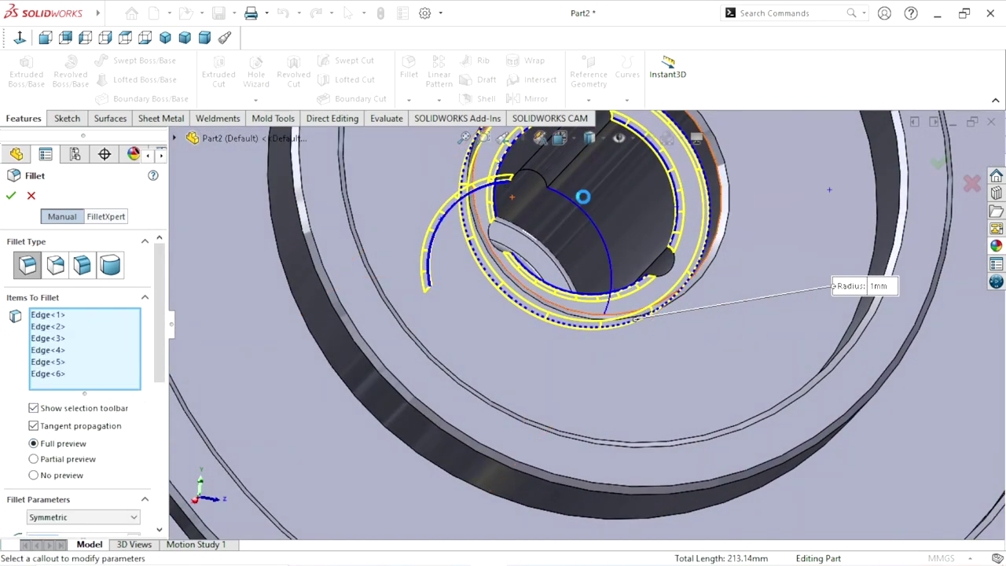
pyautogui.moveTo(582, 196)
pyautogui.mouseDown(button='middle')
pyautogui.moveTo(592, 245)
pyautogui.moveTo(554, 283)
pyautogui.mouseUp(button='middle')
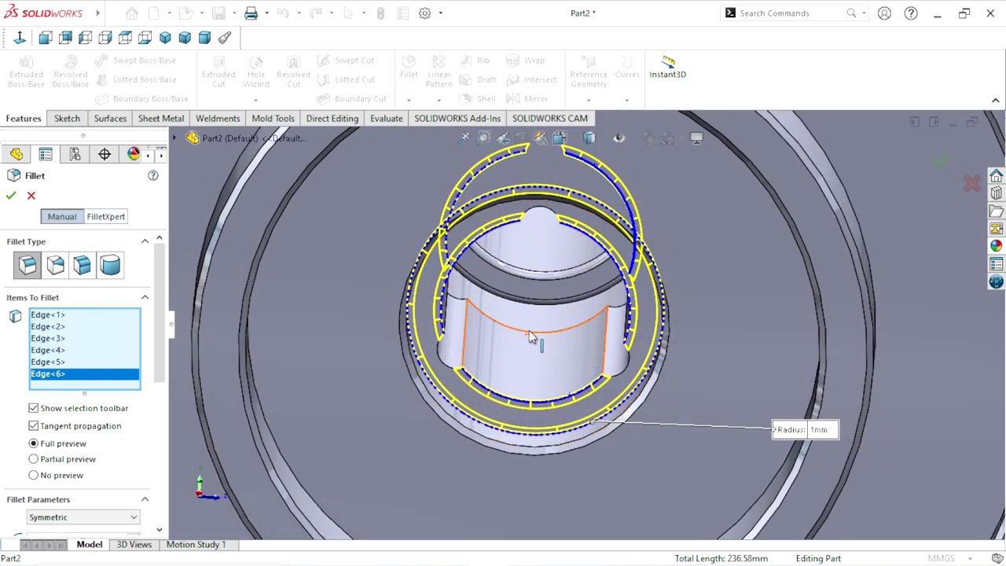
pyautogui.click(530, 334)
pyautogui.moveTo(611, 349)
pyautogui.mouseDown(button='middle')
pyautogui.moveTo(588, 316)
pyautogui.moveTo(474, 265)
pyautogui.moveTo(409, 265)
pyautogui.moveTo(427, 292)
pyautogui.moveTo(707, 362)
pyautogui.moveTo(672, 335)
pyautogui.mouseUp(button='middle')
pyautogui.scroll(-3, 725, 368)
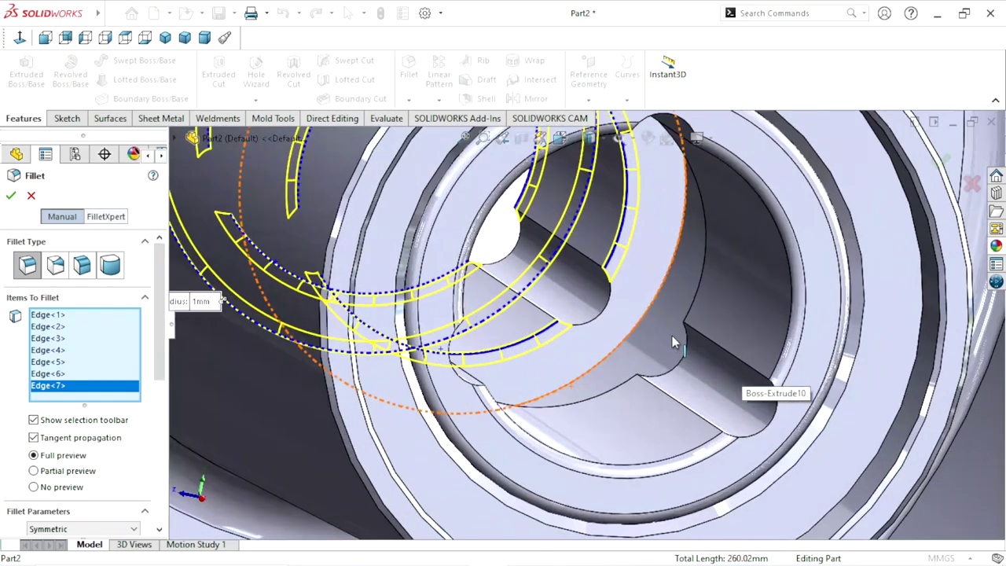
pyautogui.click(643, 315)
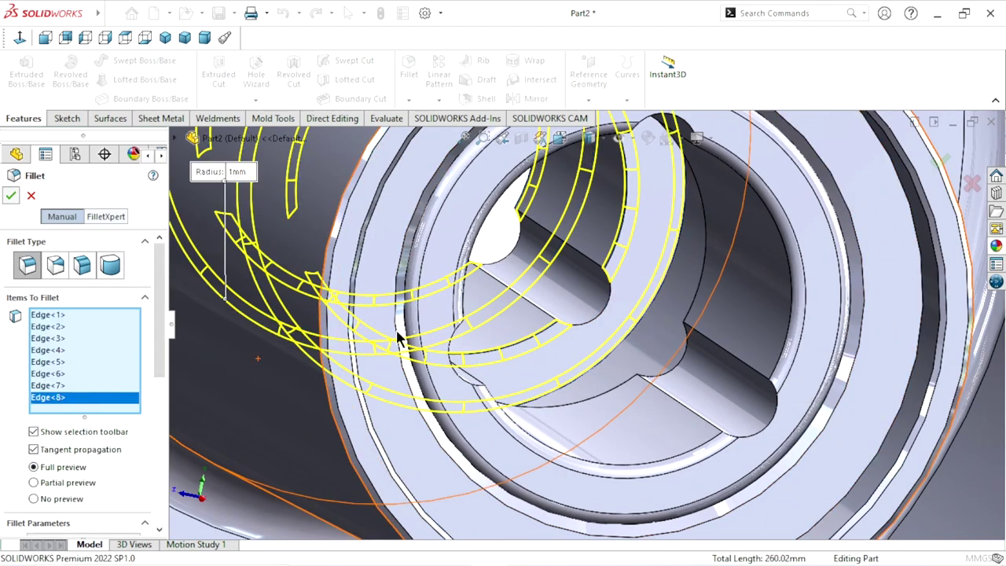
pyautogui.press('Return')
pyautogui.scroll(3, 640, 400)
pyautogui.scroll(2, 621, 365)
pyautogui.scroll(-1, 621, 363)
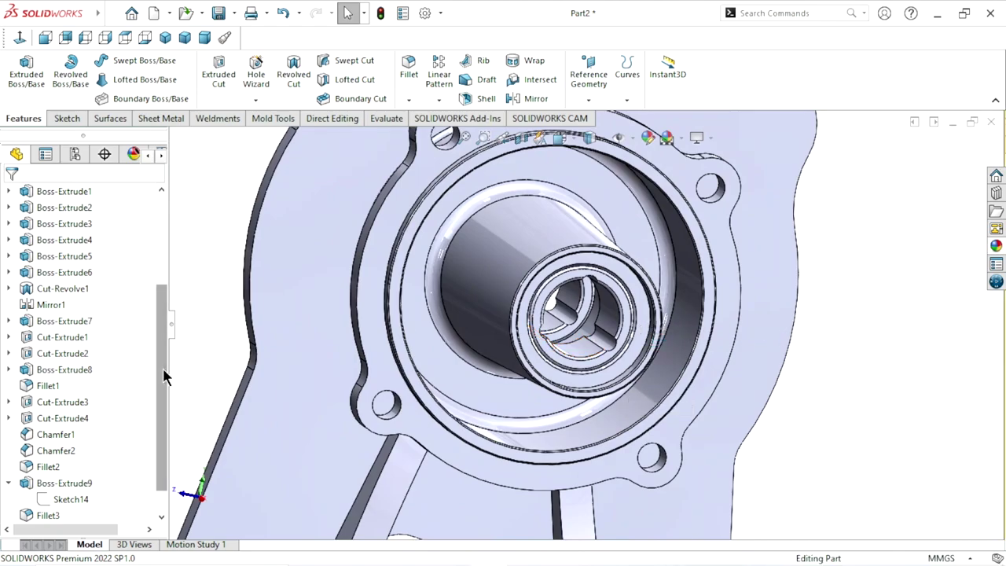
# Step: Select Boss-Extrude9, Boss-Extrude10, Fillet3 and Fillet4 in the feature tree
pyautogui.scroll(-1, 162, 368)
pyautogui.click(70, 502)
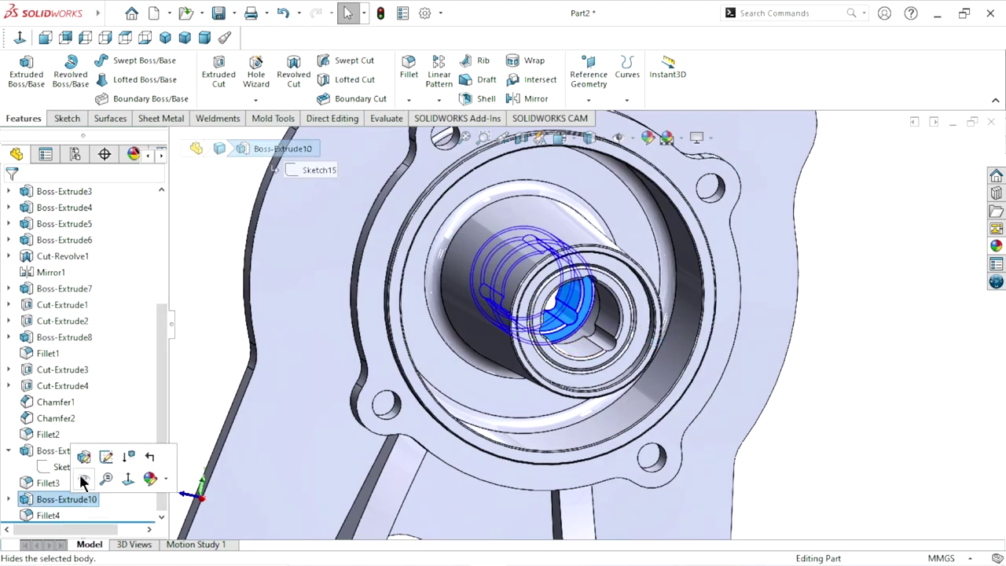
pyautogui.keyDown('ctrl'); pyautogui.click(67, 451); pyautogui.keyUp('ctrl')
pyautogui.keyDown('ctrl'); pyautogui.click(49, 489); pyautogui.keyUp('ctrl')
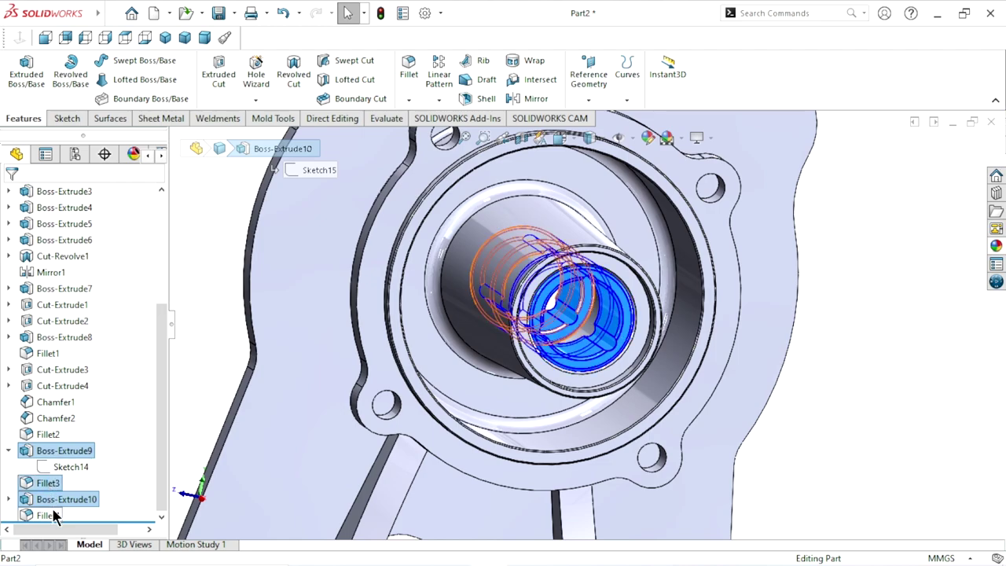
pyautogui.keyDown('ctrl'); pyautogui.click(50, 517); pyautogui.keyUp('ctrl')
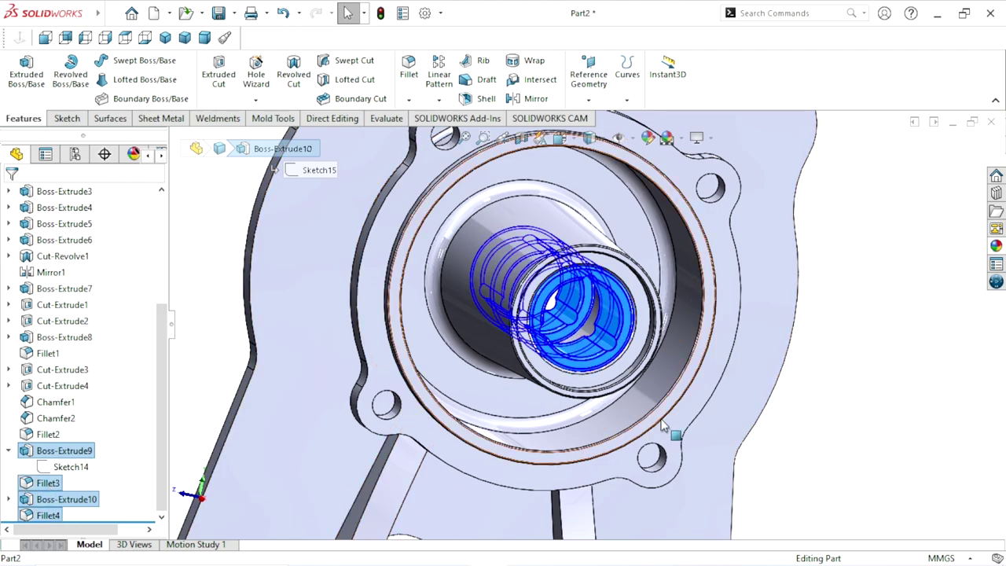
# Step: Apply the Metal › Brass polished brass appearance to the selected features
pyautogui.click(997, 247)
pyautogui.click(799, 167)
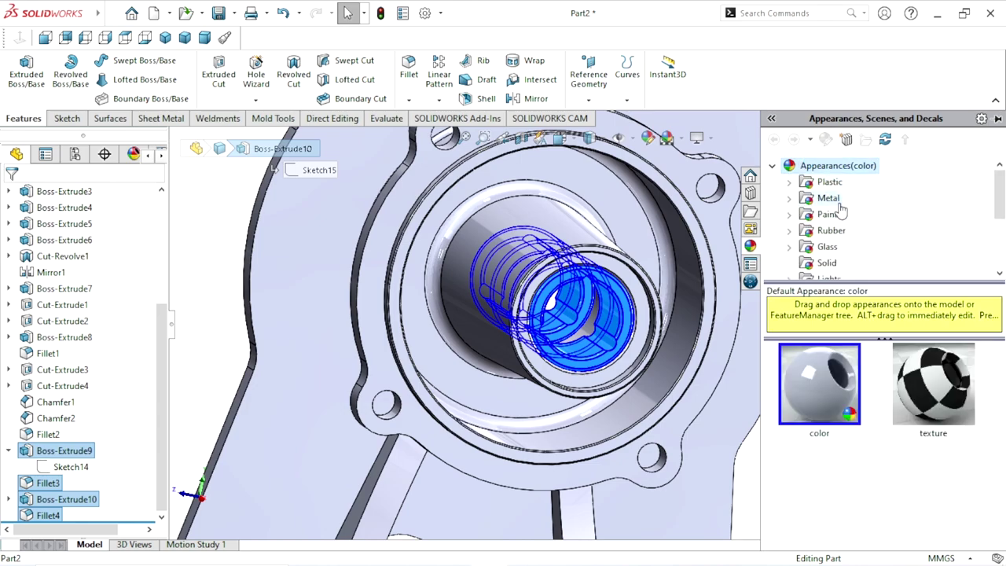
pyautogui.click(830, 202)
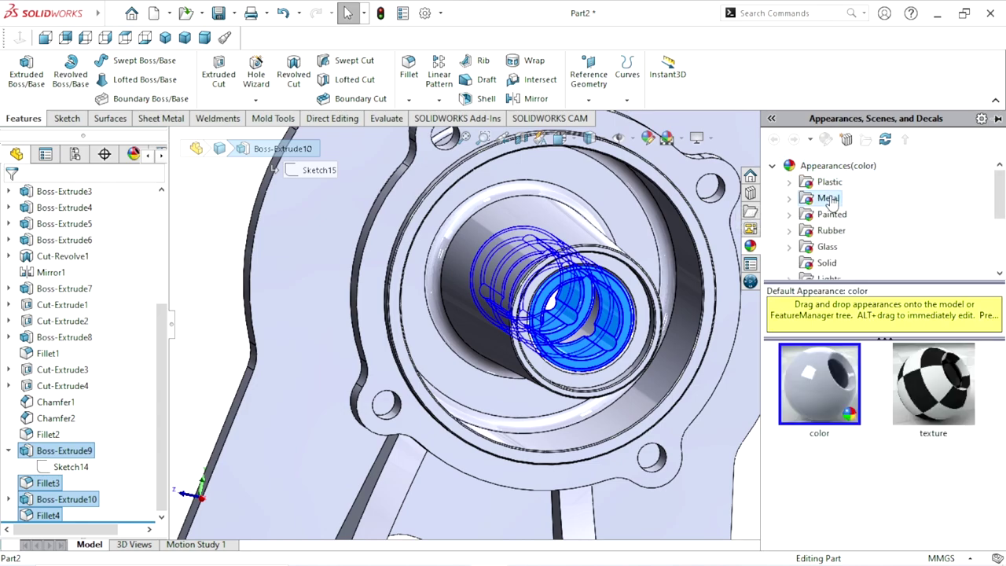
pyautogui.doubleClick(830, 199)
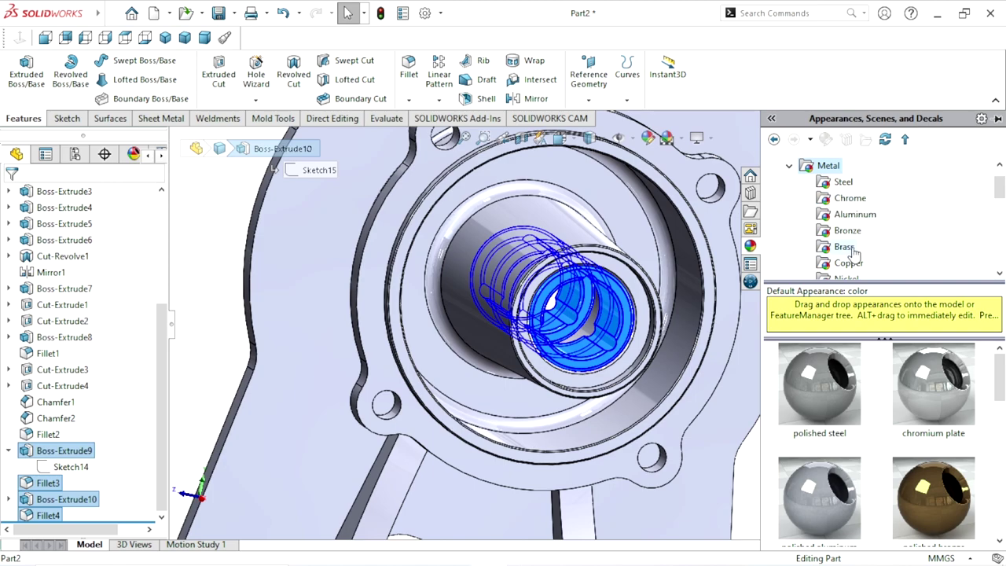
pyautogui.doubleClick(814, 397)
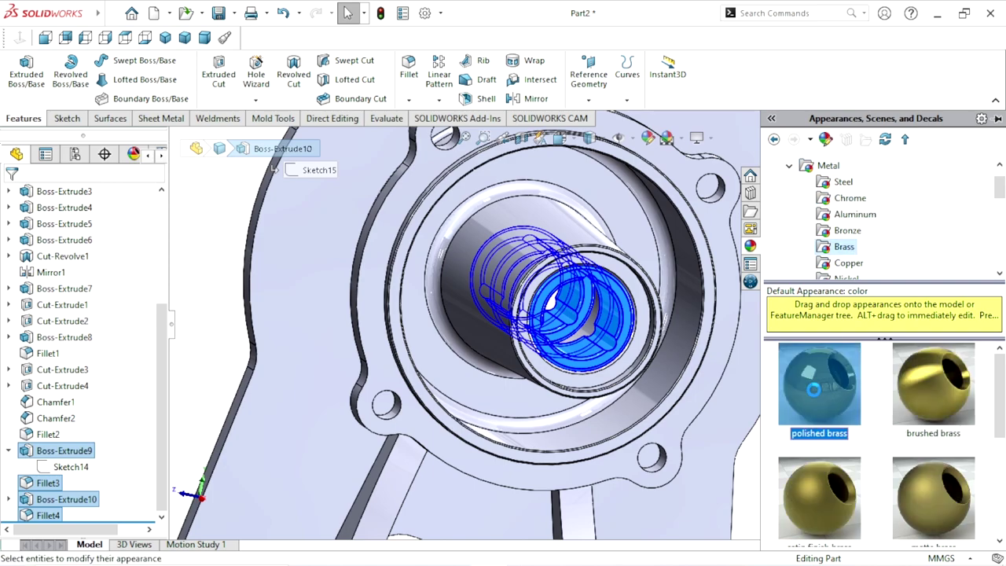
# Step: Hide the main bracket body and dismiss the save reminder
pyautogui.scroll(2, 535, 366)
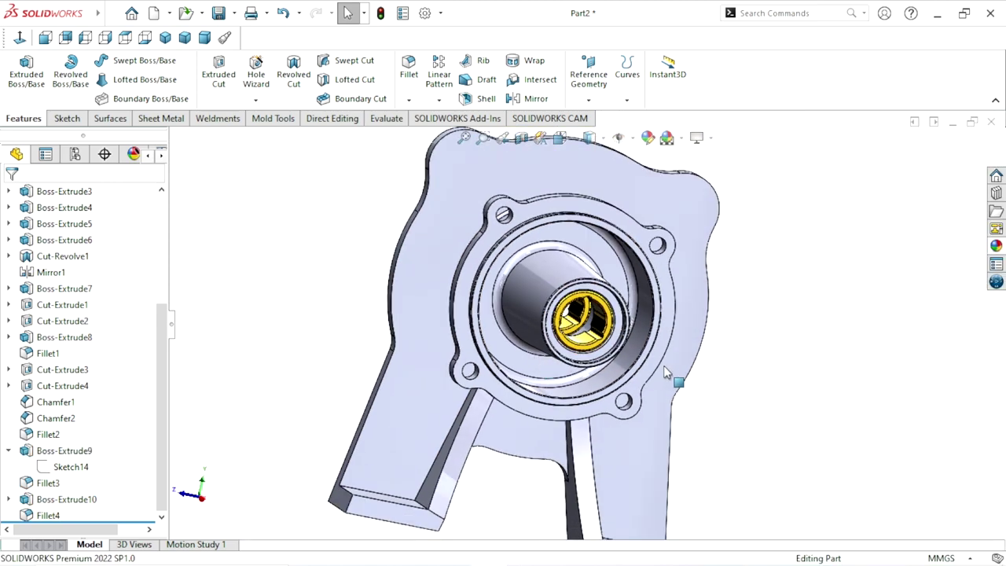
pyautogui.moveTo(535, 365)
pyautogui.mouseDown(button='middle')
pyautogui.moveTo(703, 354)
pyautogui.moveTo(652, 393)
pyautogui.mouseUp(button='middle')
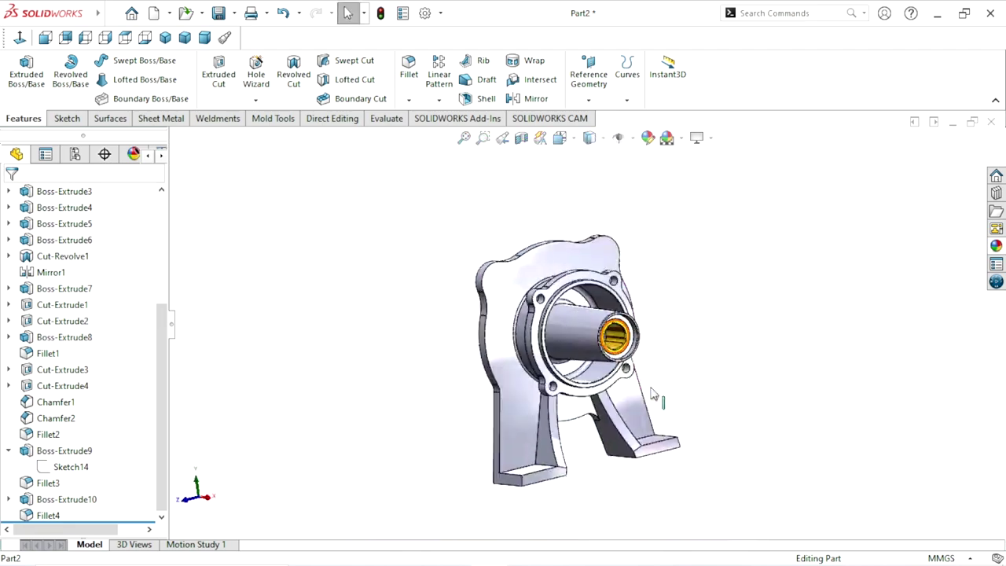
pyautogui.click(366, 313)
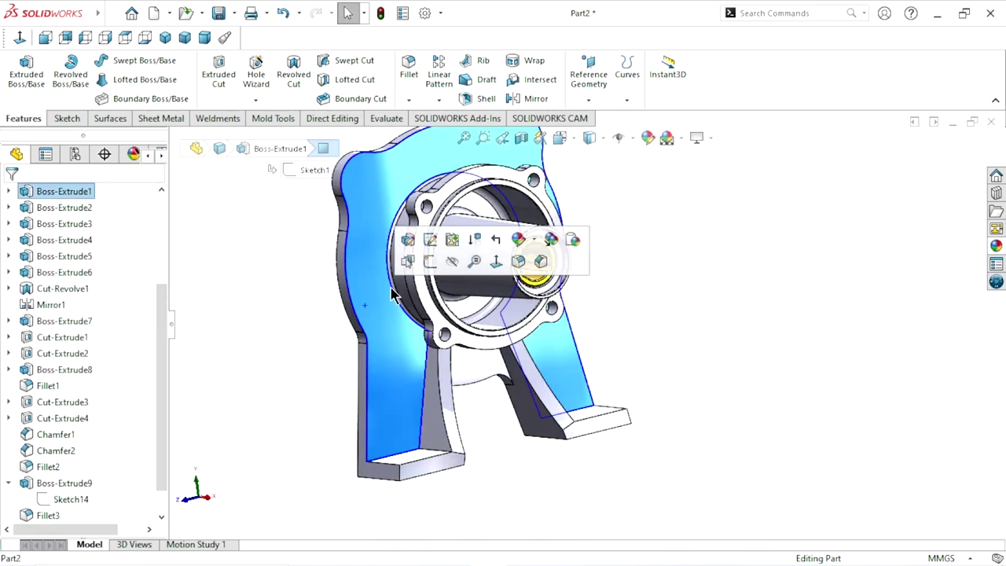
pyautogui.click(437, 261)
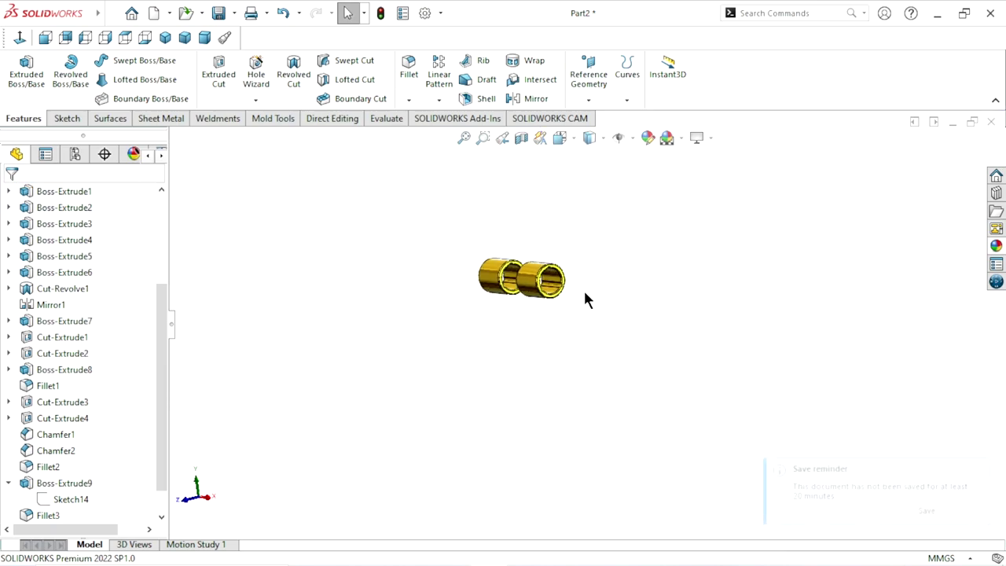
pyautogui.moveTo(587, 299)
pyautogui.mouseDown(button='middle')
pyautogui.moveTo(669, 304)
pyautogui.moveTo(637, 328)
pyautogui.mouseUp(button='middle')
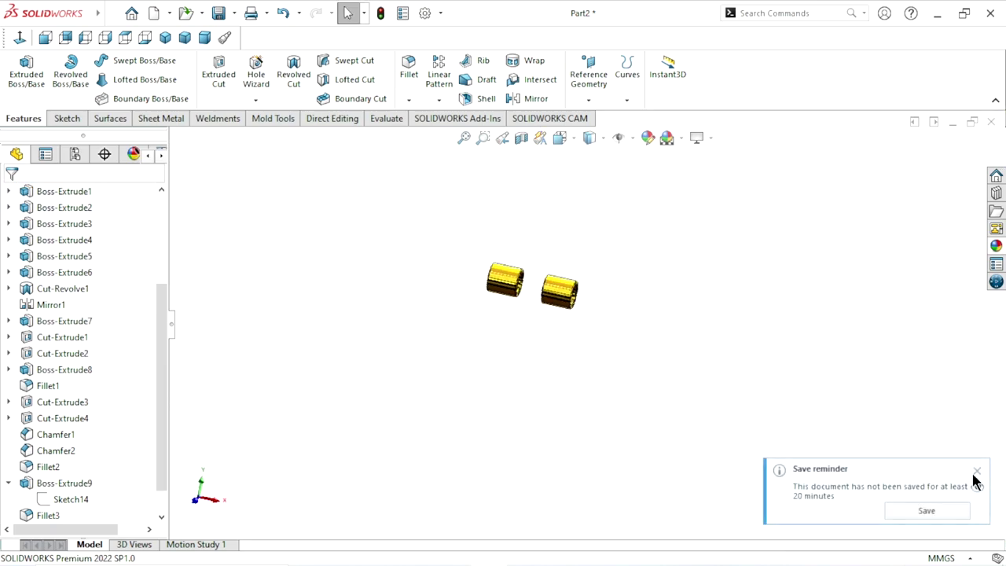
pyautogui.click(977, 472)
# Step: Orbit around the two brass bushings to inspect their bores from an oblique side view
pyautogui.scroll(-3, 527, 267)
pyautogui.moveTo(527, 268)
pyautogui.mouseDown(button='middle')
pyautogui.moveTo(438, 307)
pyautogui.moveTo(560, 338)
pyautogui.mouseUp(button='middle')
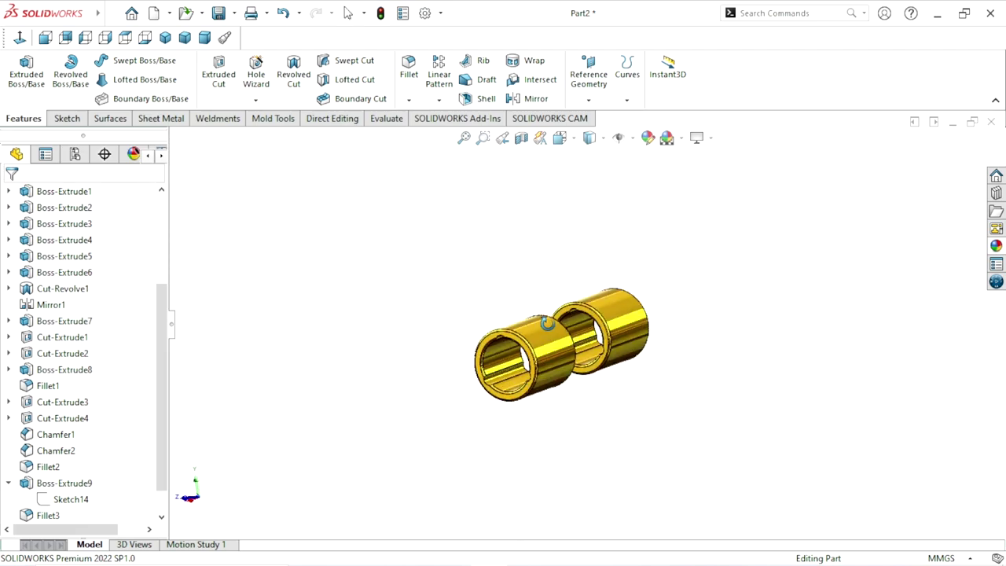
pyautogui.scroll(-2, 560, 338)
pyautogui.scroll(-3, 561, 348)
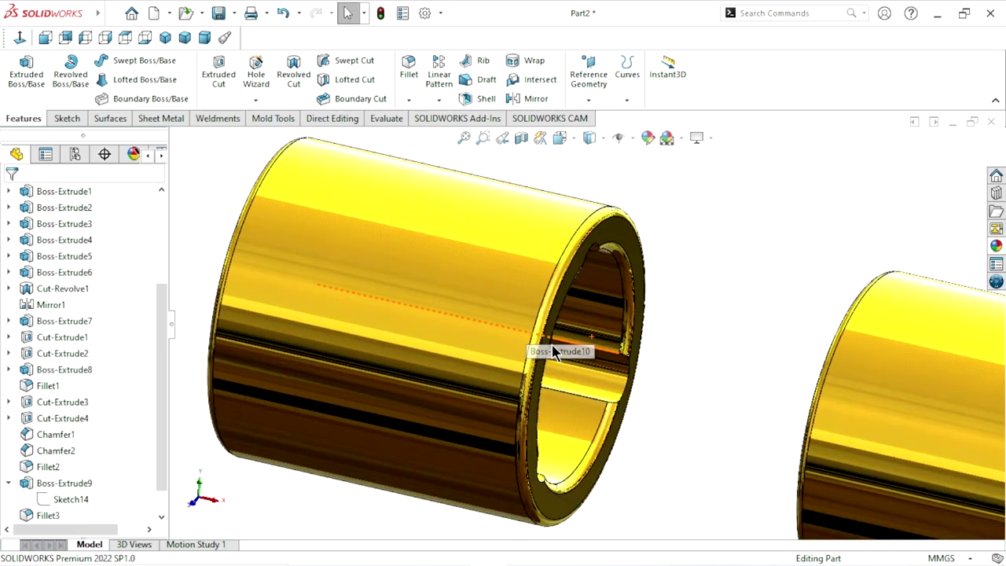
pyautogui.scroll(4, 561, 348)
pyautogui.moveTo(791, 388)
pyautogui.mouseDown(button='middle')
pyautogui.moveTo(725, 325)
pyautogui.moveTo(674, 314)
pyautogui.moveTo(641, 394)
pyautogui.moveTo(700, 422)
pyautogui.moveTo(712, 394)
pyautogui.moveTo(724, 430)
pyautogui.mouseUp(button='middle')
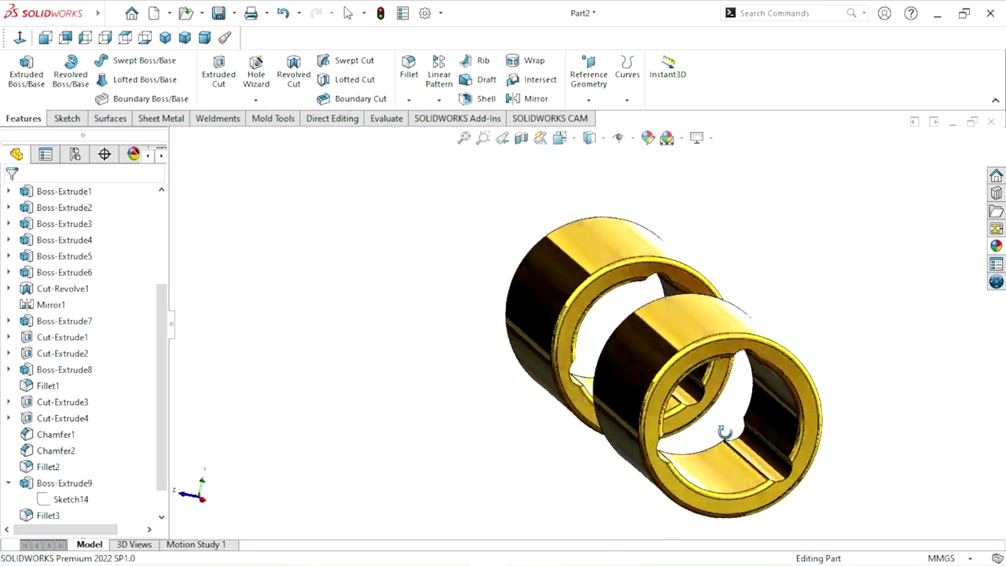
pyautogui.scroll(4, 727, 400)
pyautogui.moveTo(692, 383); pyautogui.dragTo(233, 330, button='middle')
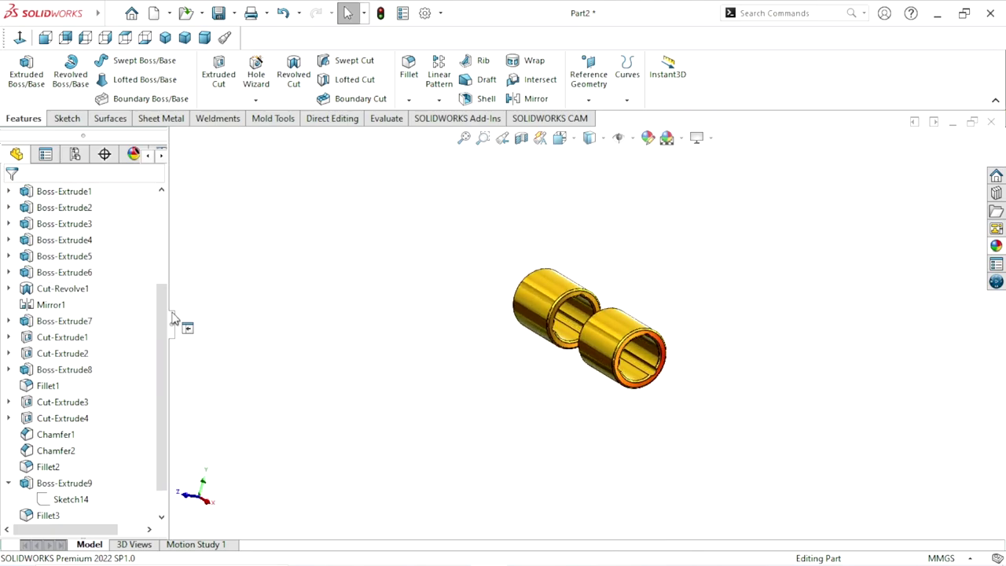
pyautogui.moveTo(164, 317); pyautogui.dragTo(163, 203)
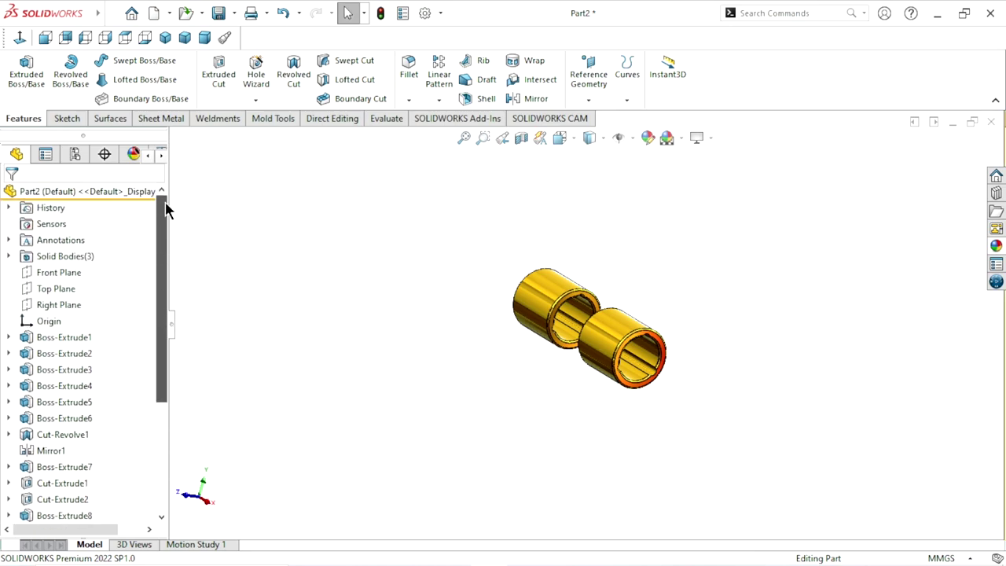
# Step: Show the Boss-Extrude1 bracket body again and orbit to an oblique front-left view
pyautogui.click(58, 339)
pyautogui.click(73, 315)
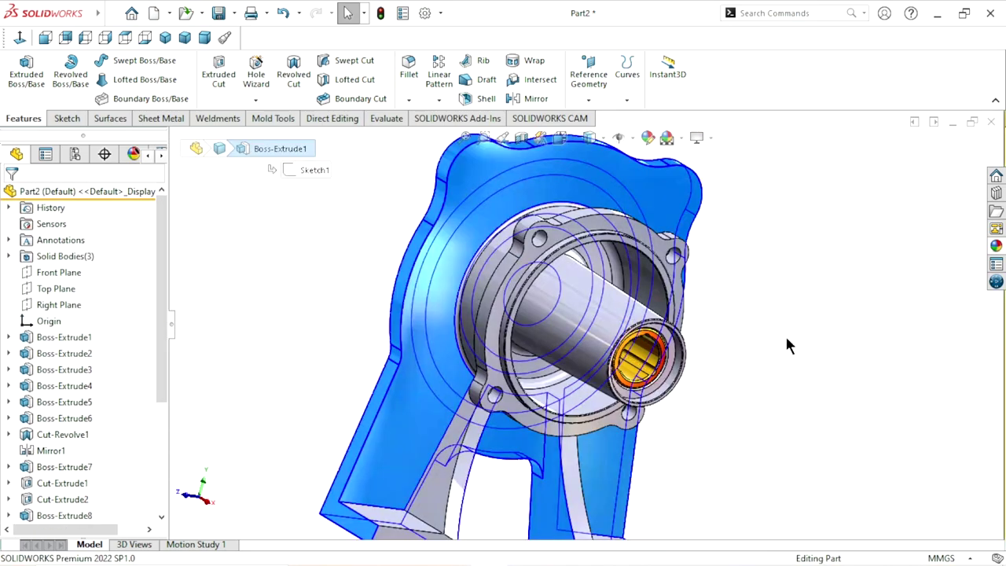
pyautogui.click(789, 346)
pyautogui.moveTo(728, 359); pyautogui.dragTo(690, 371, button='middle')
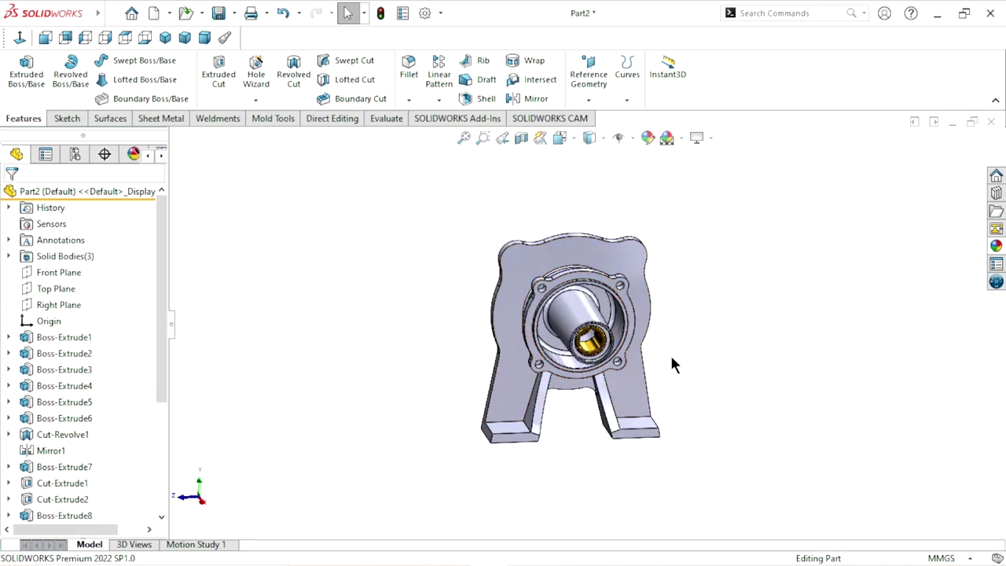
pyautogui.moveTo(670, 357)
pyautogui.mouseDown(button='middle')
pyautogui.moveTo(701, 301)
pyautogui.moveTo(445, 379)
pyautogui.mouseUp(button='middle')
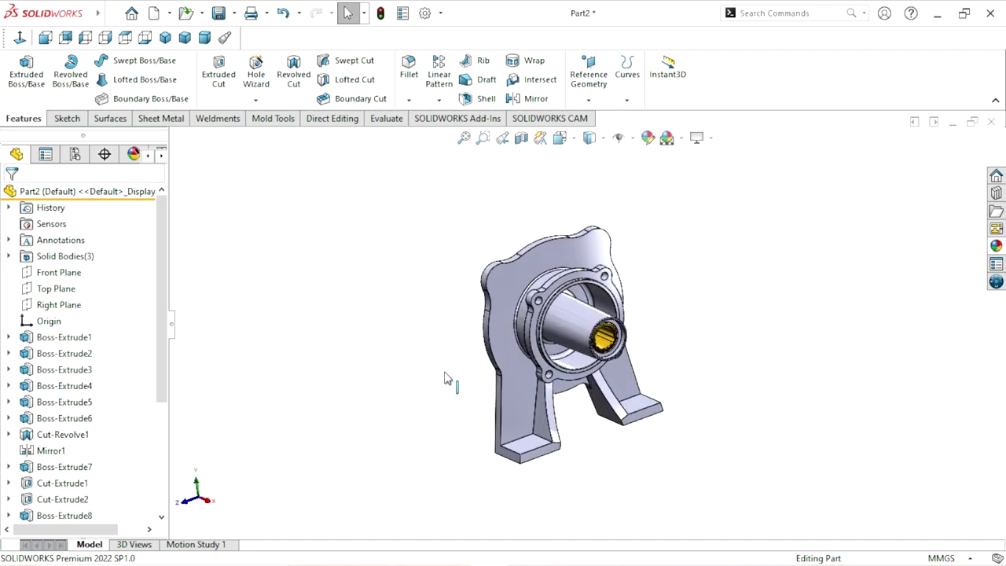
# Step: Start a new sketch on the Top Plane with the model in wireframe display
pyautogui.click(62, 290)
pyautogui.click(76, 265)
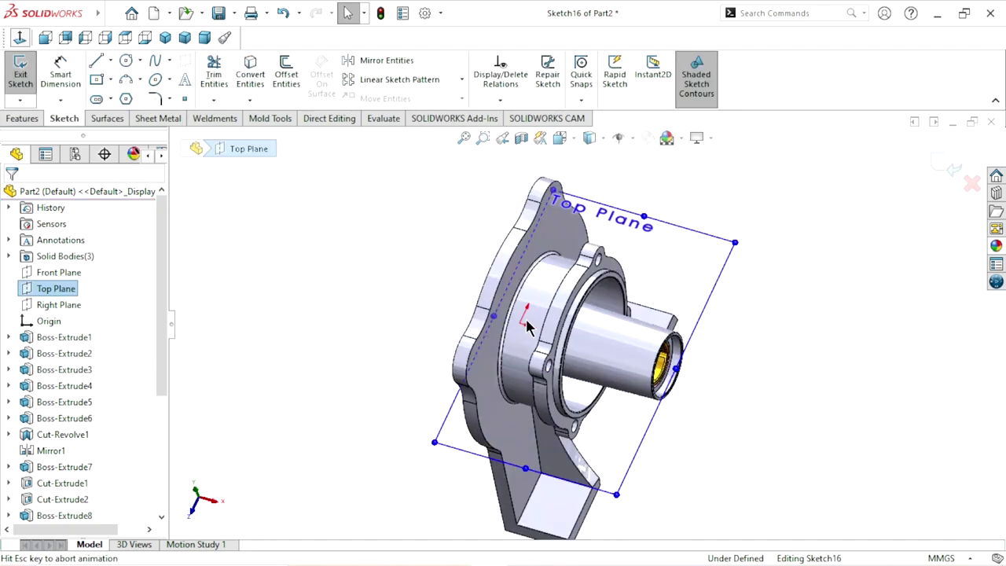
pyautogui.click(590, 138)
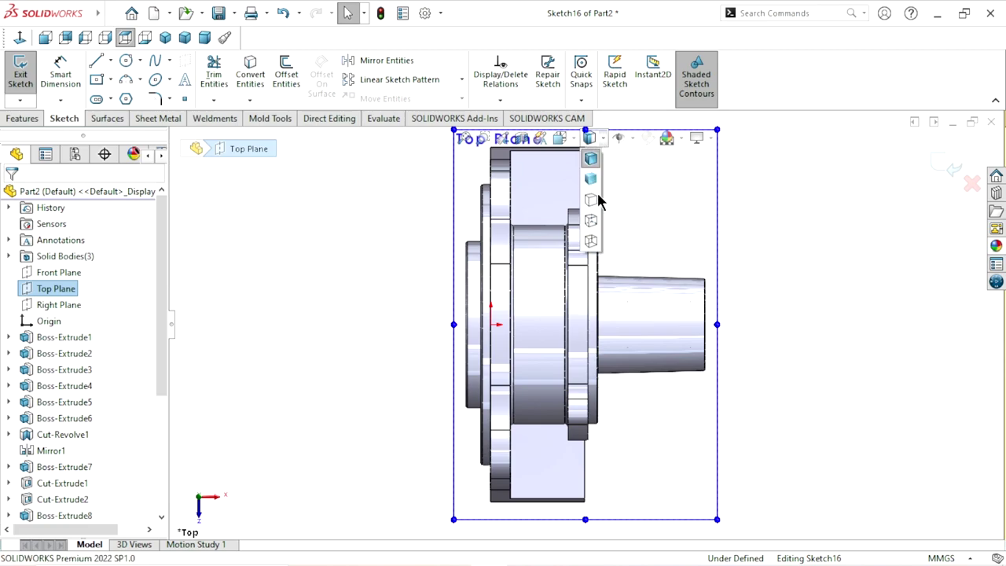
pyautogui.click(591, 242)
pyautogui.scroll(-3, 621, 352)
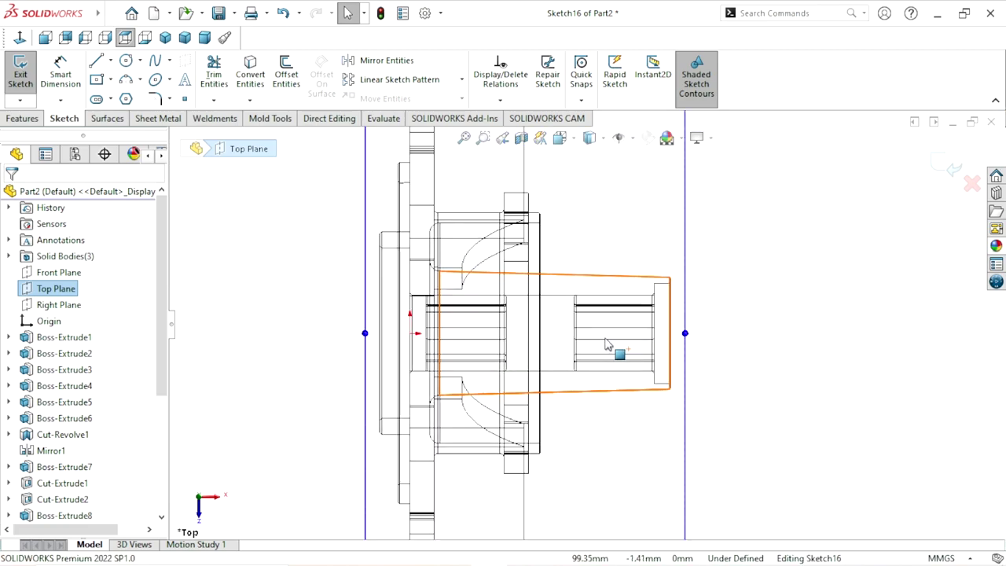
pyautogui.scroll(-3, 623, 348)
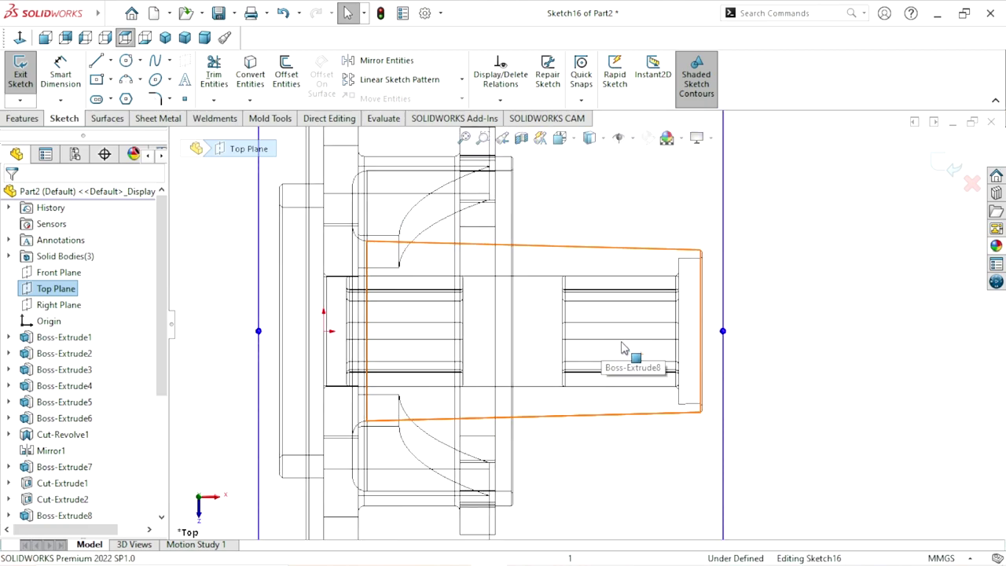
# Step: Draw a horizontal centerline from the left bore edge to the right edge
pyautogui.click(111, 61)
pyautogui.click(107, 95)
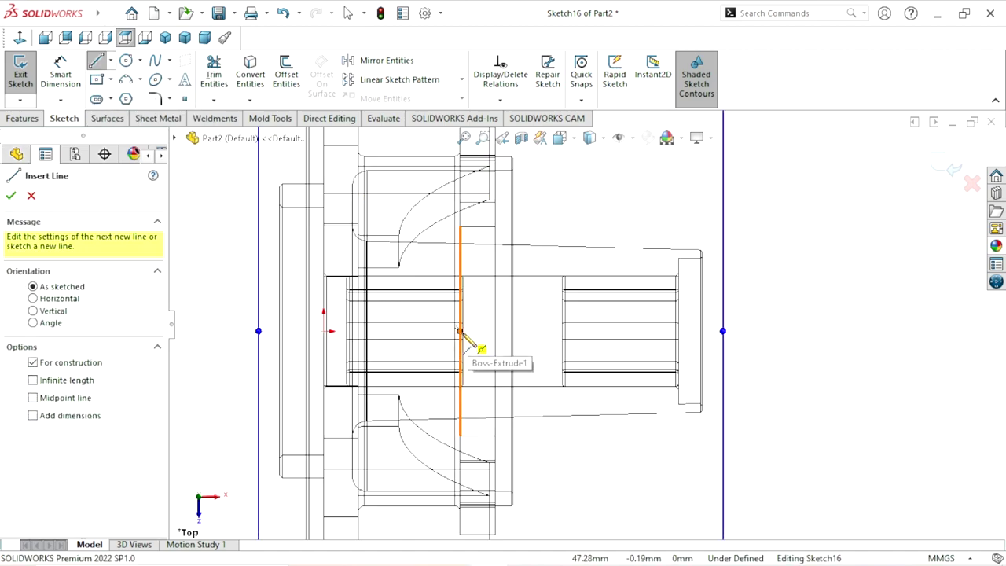
pyautogui.scroll(-3, 488, 347)
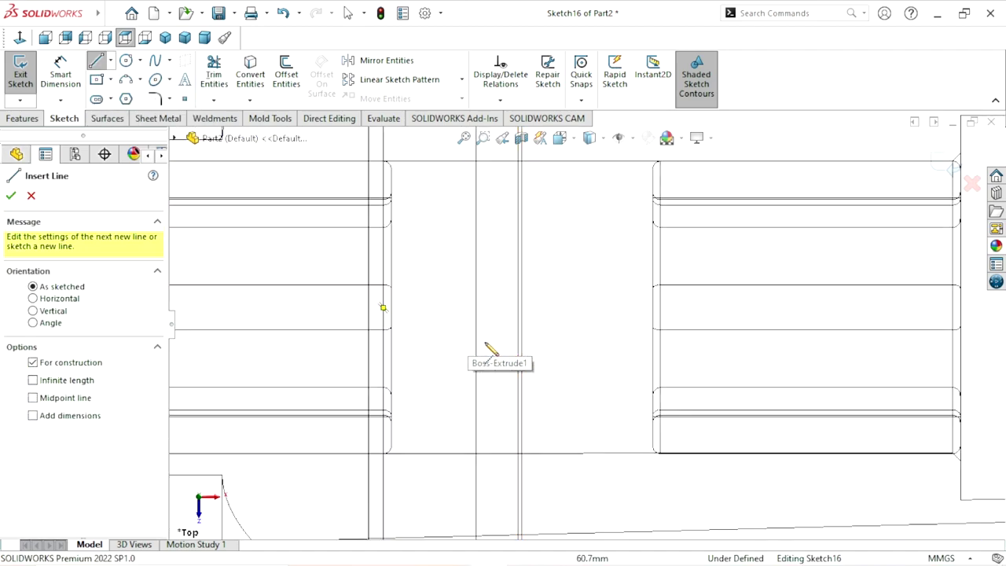
pyautogui.click(391, 308)
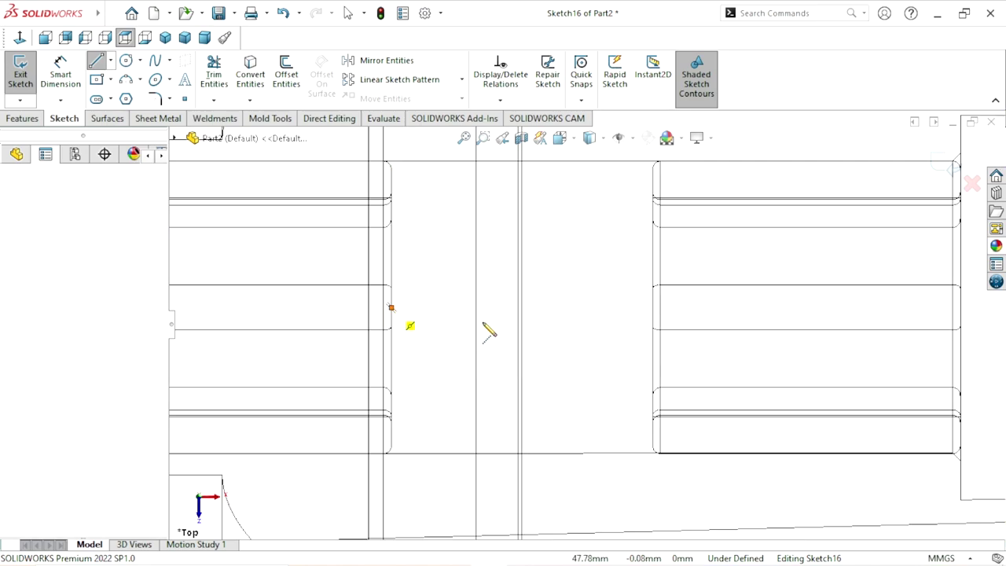
pyautogui.click(653, 308)
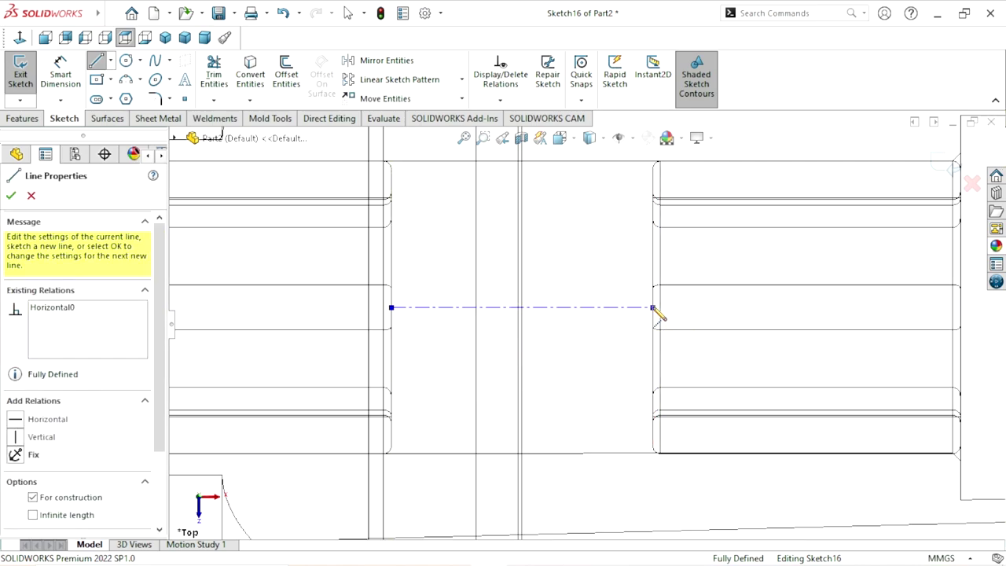
pyautogui.rightClick(598, 271)
pyautogui.click(602, 276)
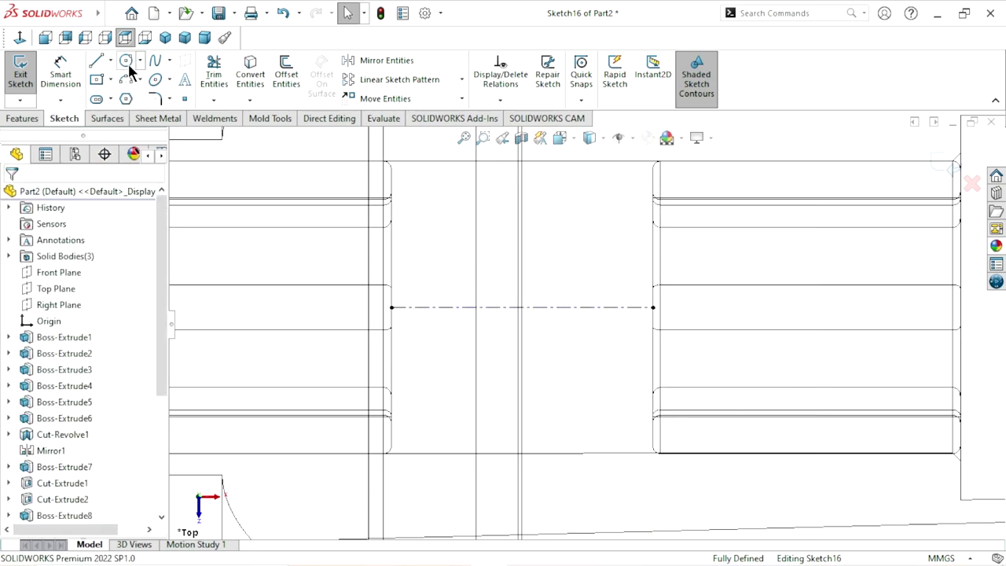
# Step: Draw a circle at the centerline midpoint and dimension its diameter to 8 mm
pyautogui.click(128, 65)
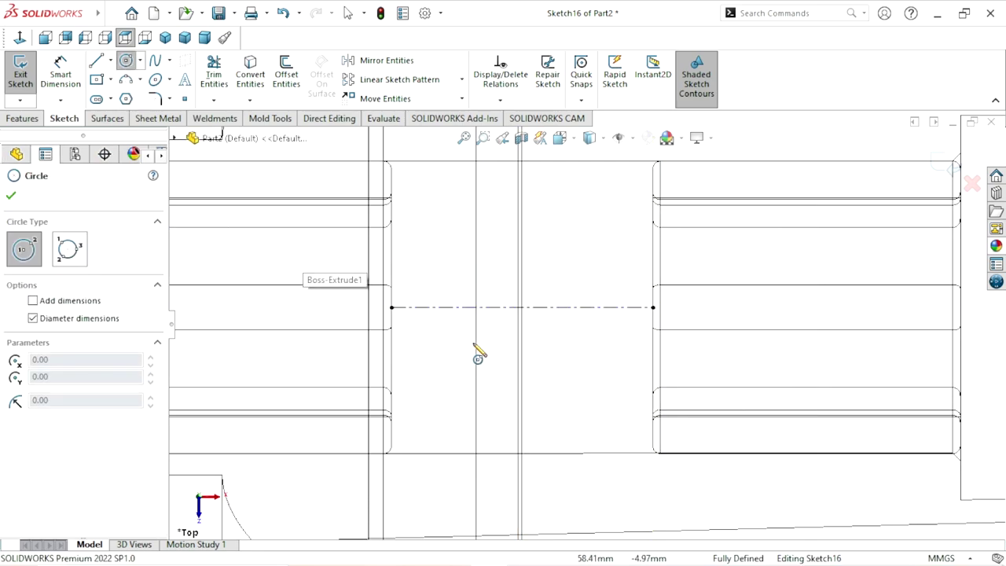
pyautogui.click(522, 307)
pyautogui.click(548, 293)
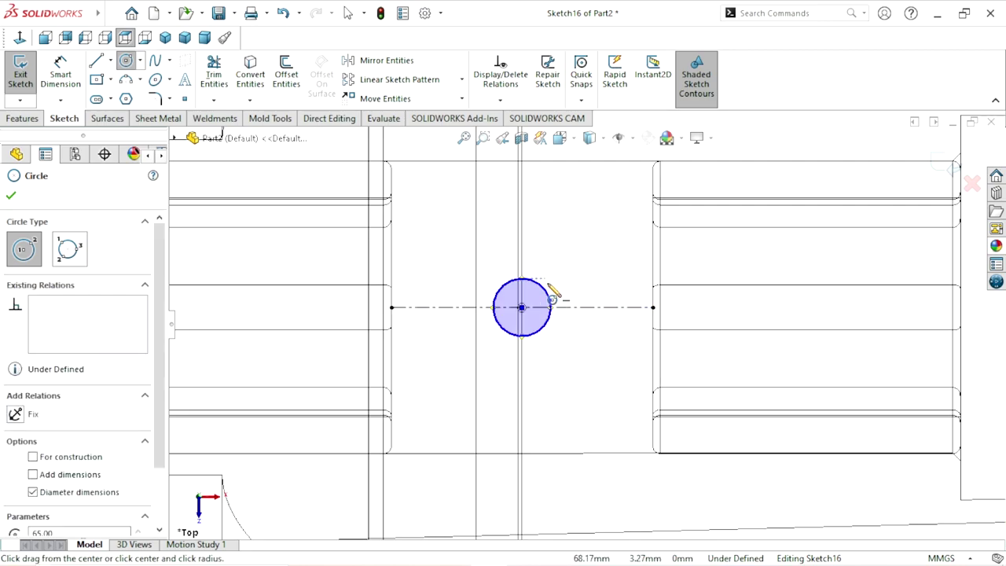
pyautogui.click(73, 88)
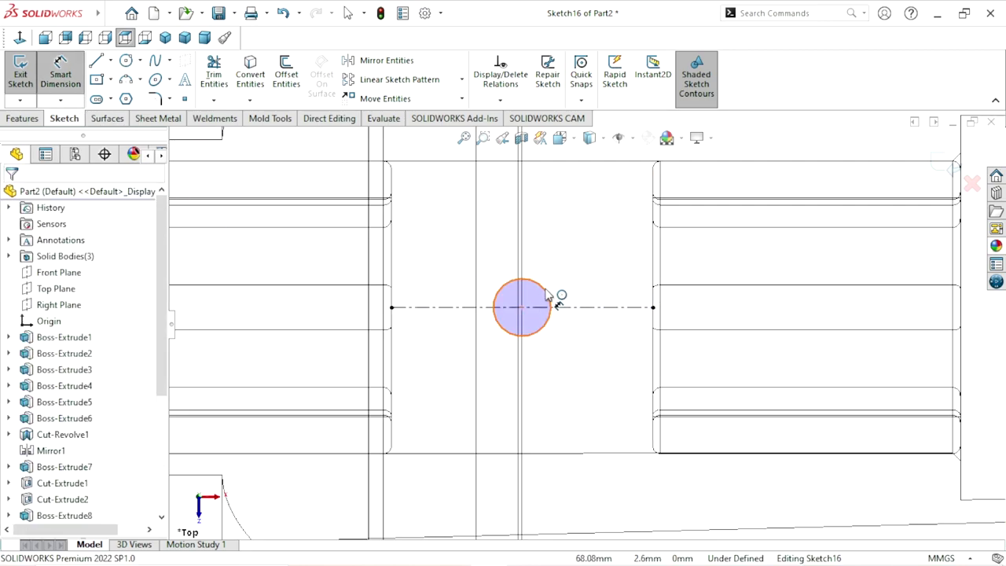
pyautogui.click(572, 276)
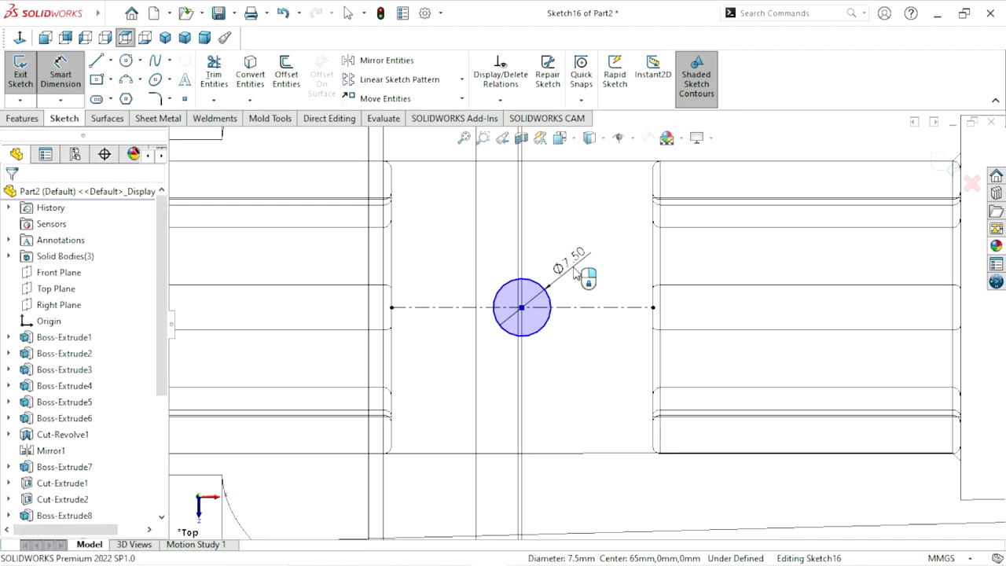
pyautogui.click(574, 271)
pyautogui.click(510, 244)
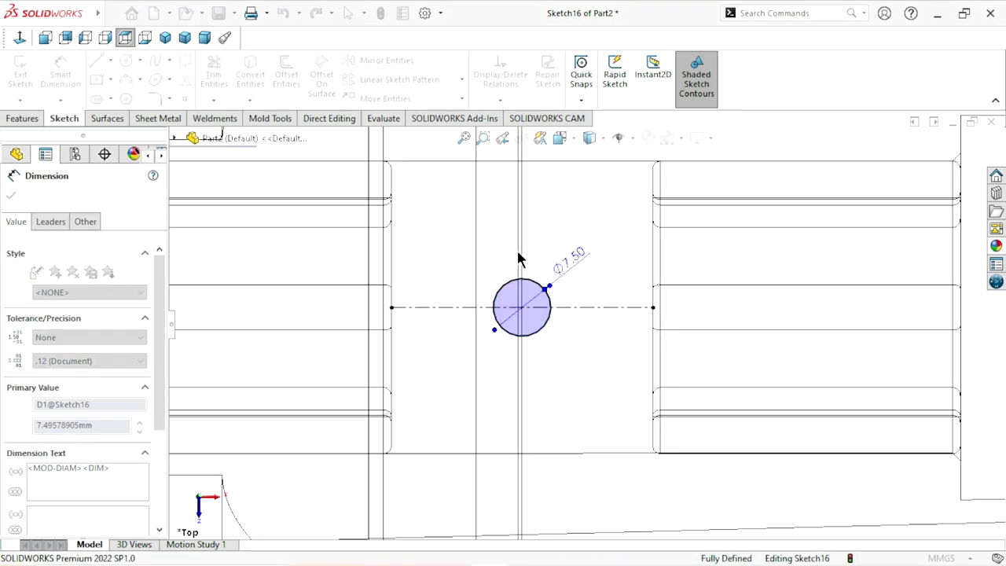
pyautogui.click(11, 123)
pyautogui.click(224, 89)
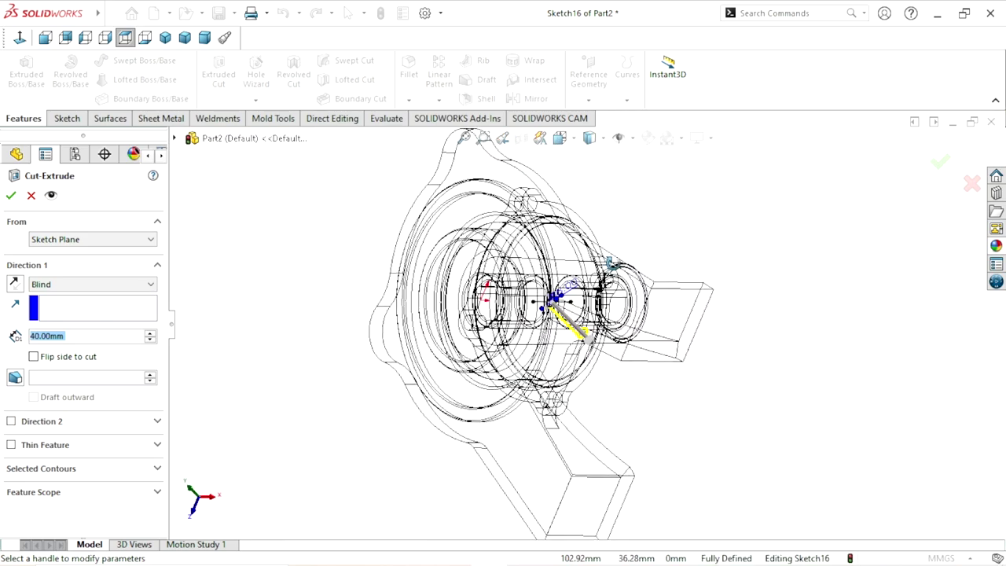
# Step: Cut the Ø8 mm circle Mid Plane, 70 mm deep, through the boss in shaded-with-edges display
pyautogui.click(603, 140)
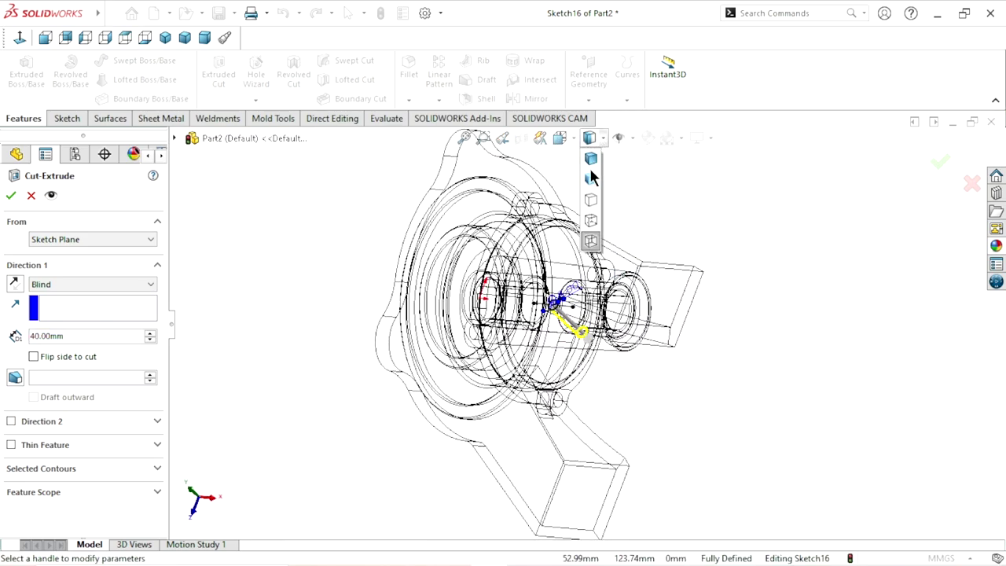
pyautogui.click(593, 164)
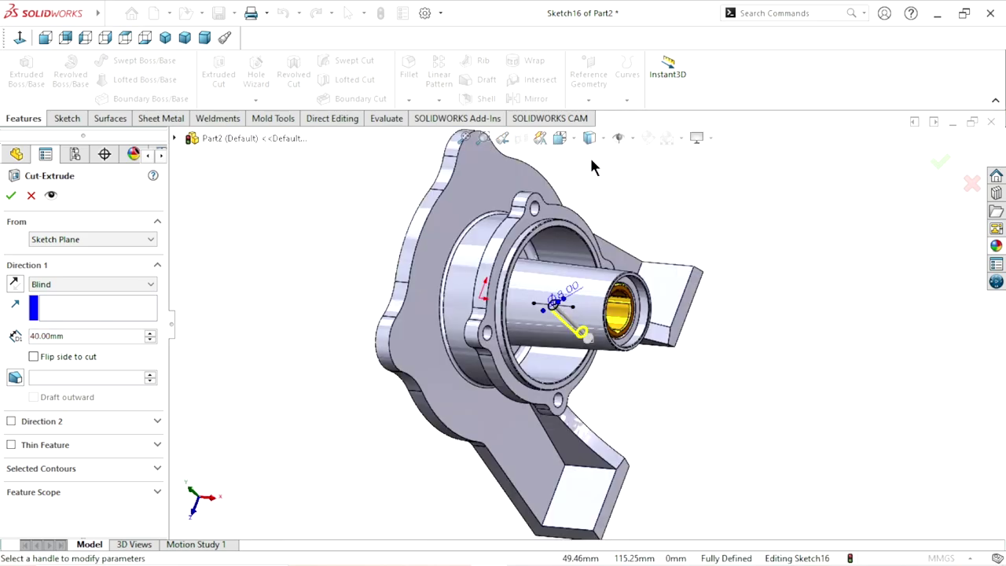
pyautogui.click(107, 292)
pyautogui.click(78, 375)
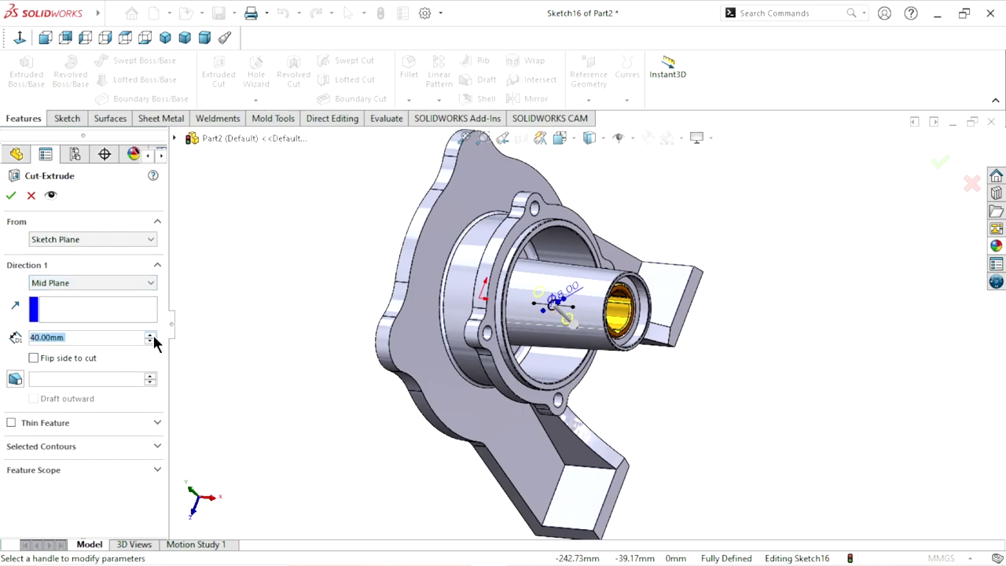
pyautogui.click(152, 334)
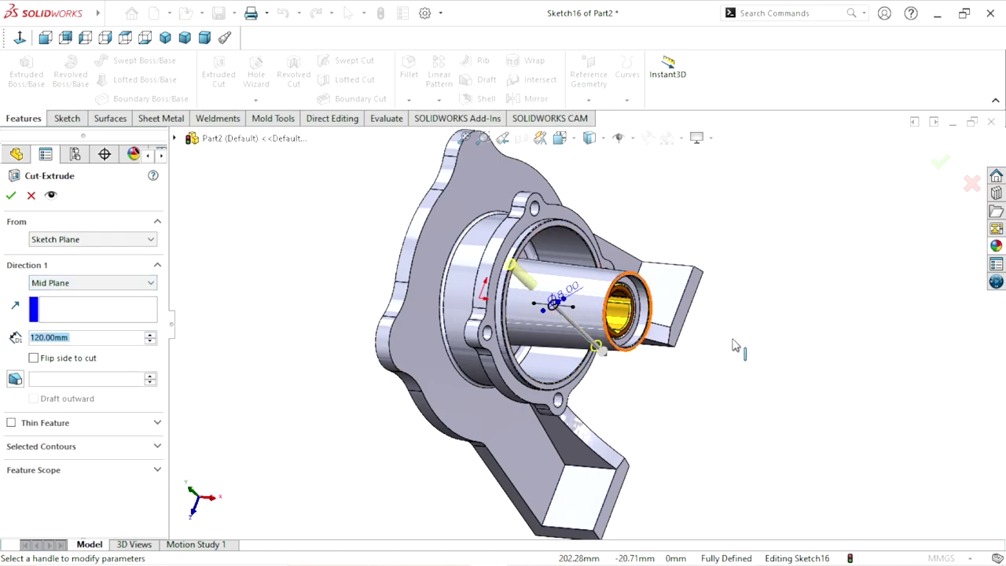
pyautogui.moveTo(733, 346); pyautogui.dragTo(329, 346, button='middle')
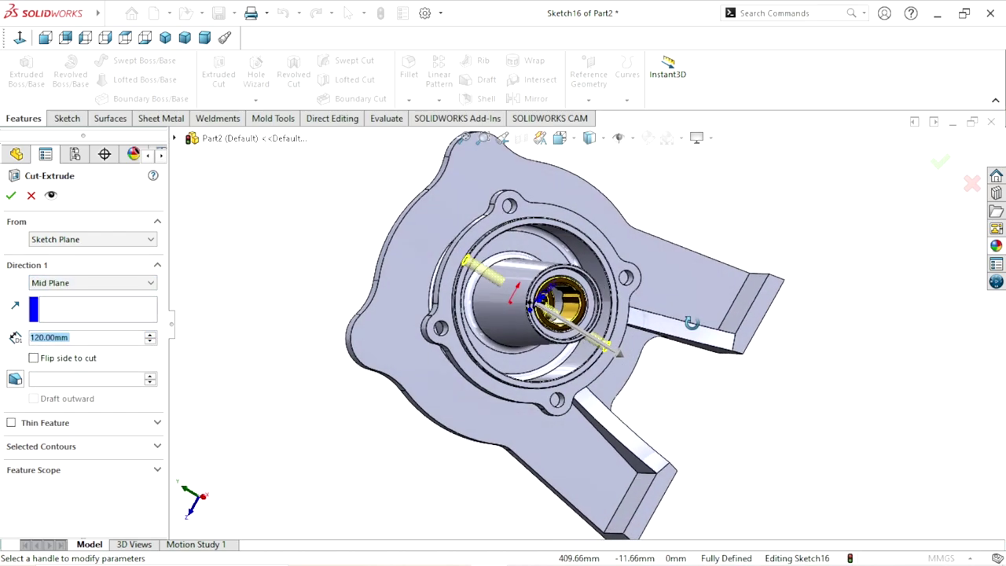
pyautogui.click(152, 339)
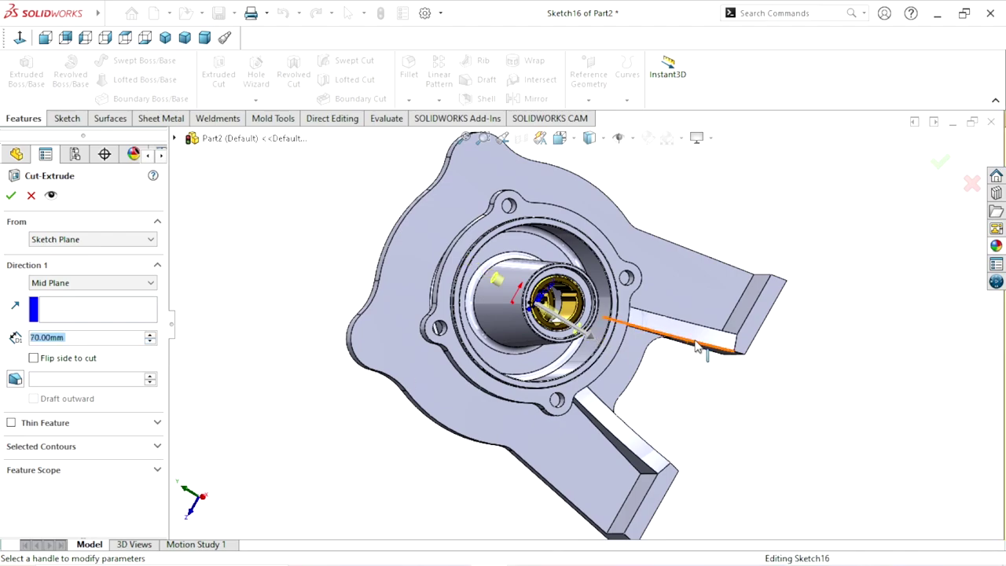
pyautogui.moveTo(689, 351); pyautogui.dragTo(695, 387, button='middle')
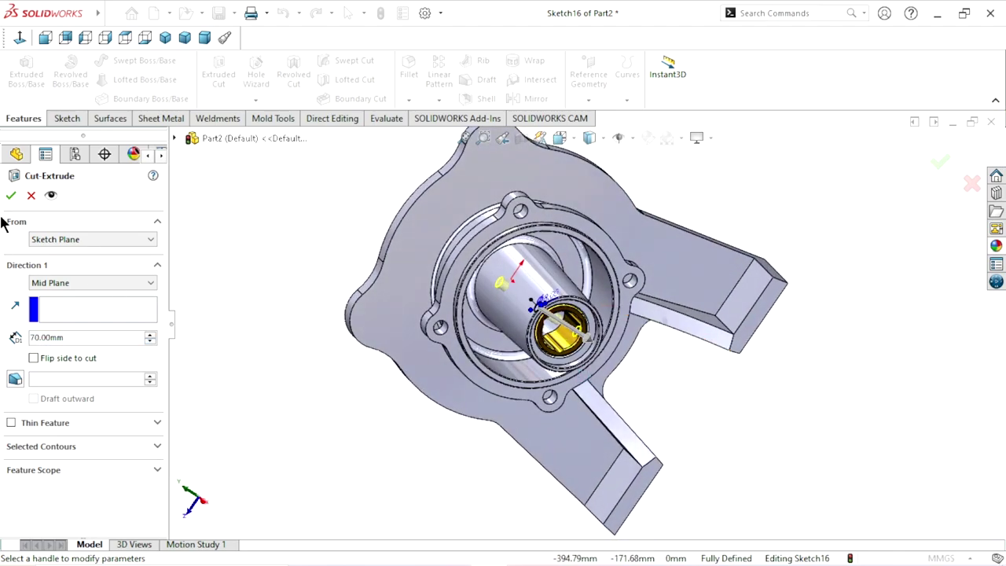
pyautogui.click(10, 197)
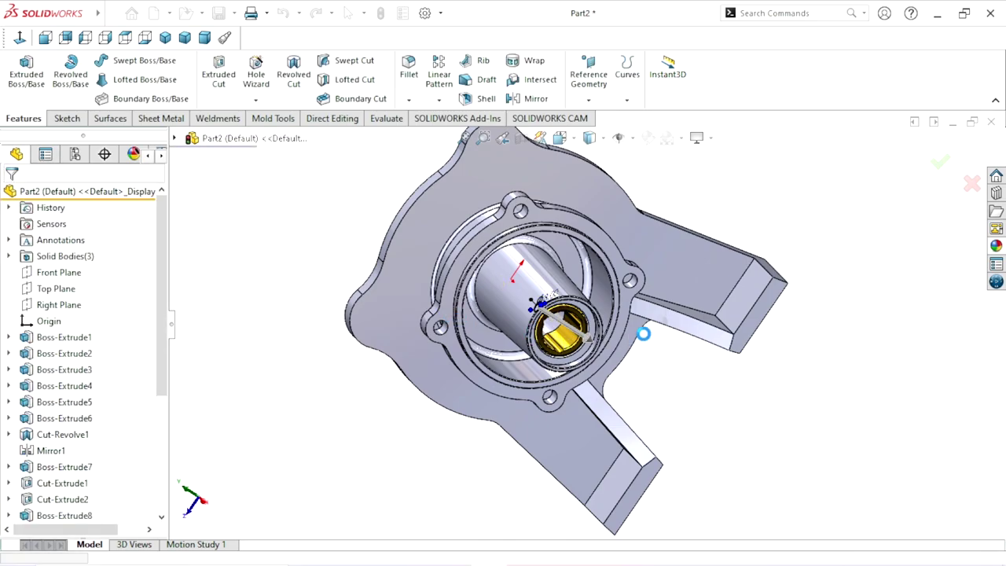
# Step: Orbit to inspect the cross-hole from the boss side and the flange face
pyautogui.moveTo(617, 334)
pyautogui.mouseDown(button='middle')
pyautogui.moveTo(644, 323)
pyautogui.moveTo(551, 225)
pyautogui.moveTo(528, 164)
pyautogui.moveTo(610, 332)
pyautogui.moveTo(705, 411)
pyautogui.mouseUp(button='middle')
pyautogui.scroll(5, 570, 382)
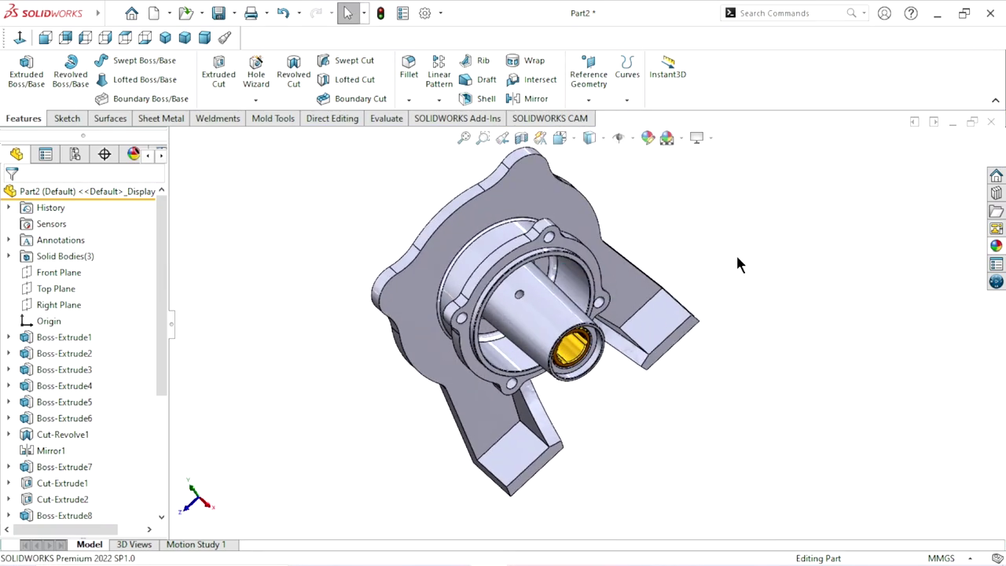
pyautogui.moveTo(746, 280); pyautogui.dragTo(733, 338, button='middle')
pyautogui.scroll(-3, 669, 307)
pyautogui.scroll(-3, 595, 267)
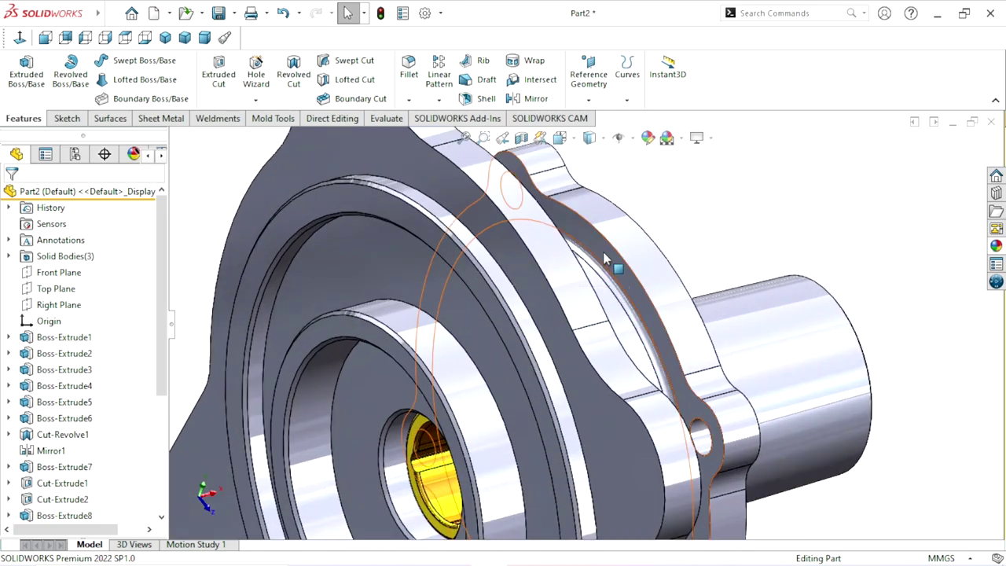
# Step: Start a new sketch on the flange face and view it normal to the plane
pyautogui.click(603, 252)
pyautogui.click(669, 208)
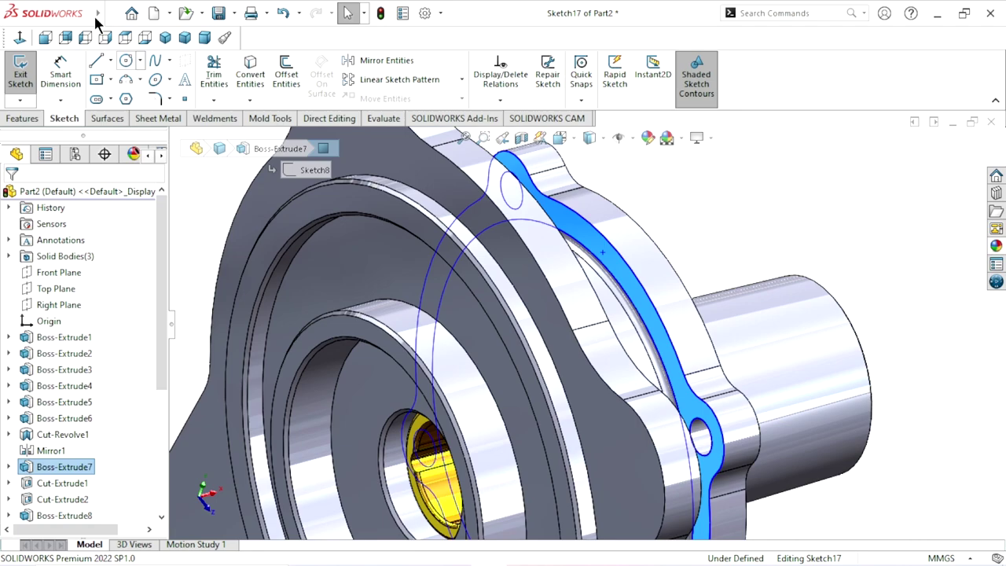
pyautogui.click(20, 41)
pyautogui.scroll(3, 619, 297)
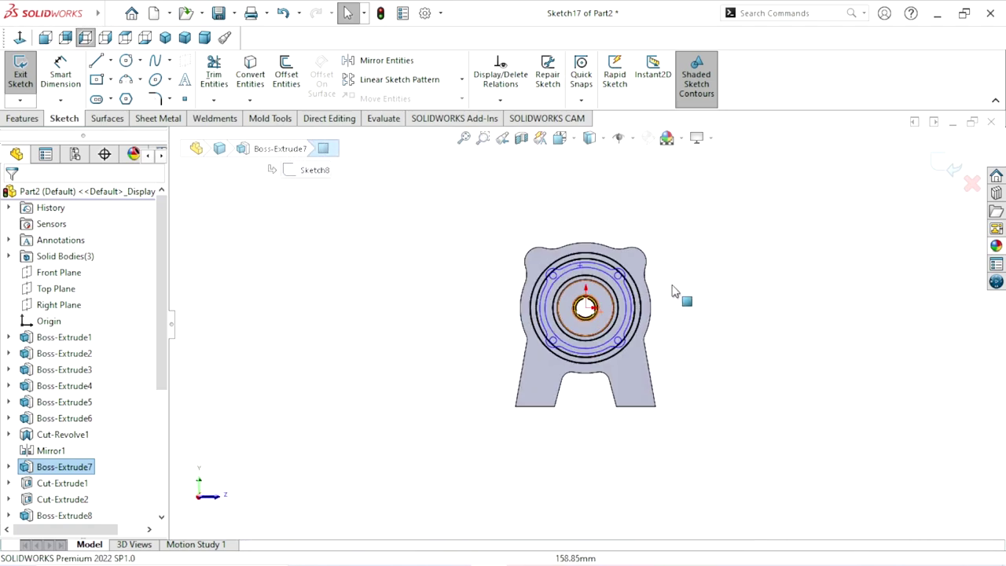
pyautogui.scroll(-3, 673, 291)
# Step: Switch the model display to wireframe
pyautogui.click(604, 140)
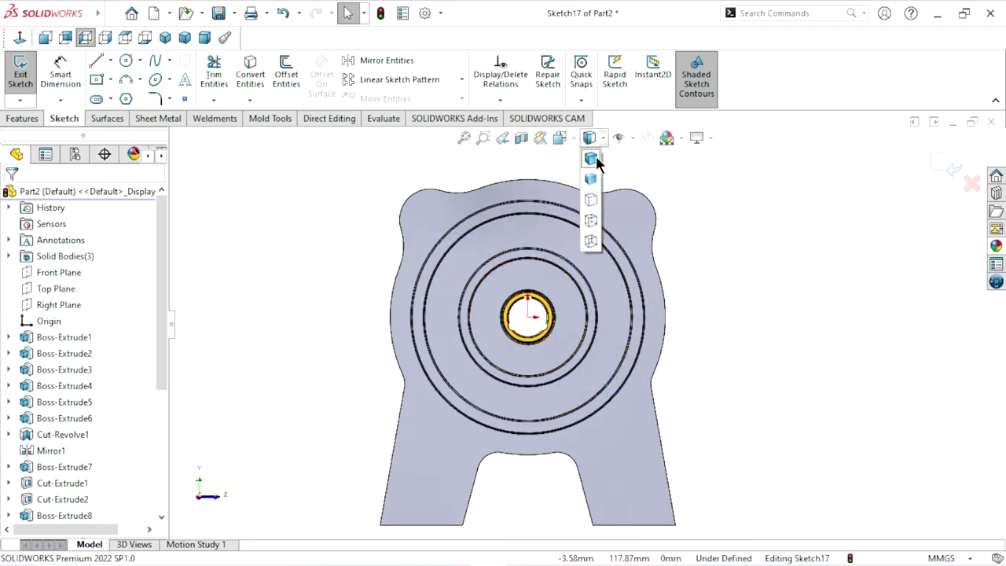
pyautogui.click(591, 223)
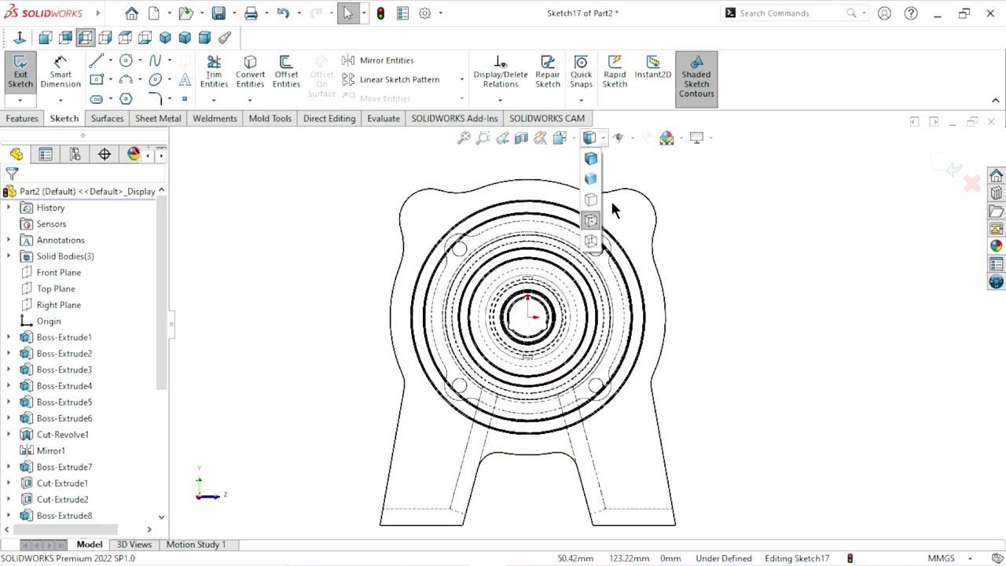
pyautogui.click(593, 244)
pyautogui.scroll(-2, 530, 263)
pyautogui.scroll(-2, 530, 263)
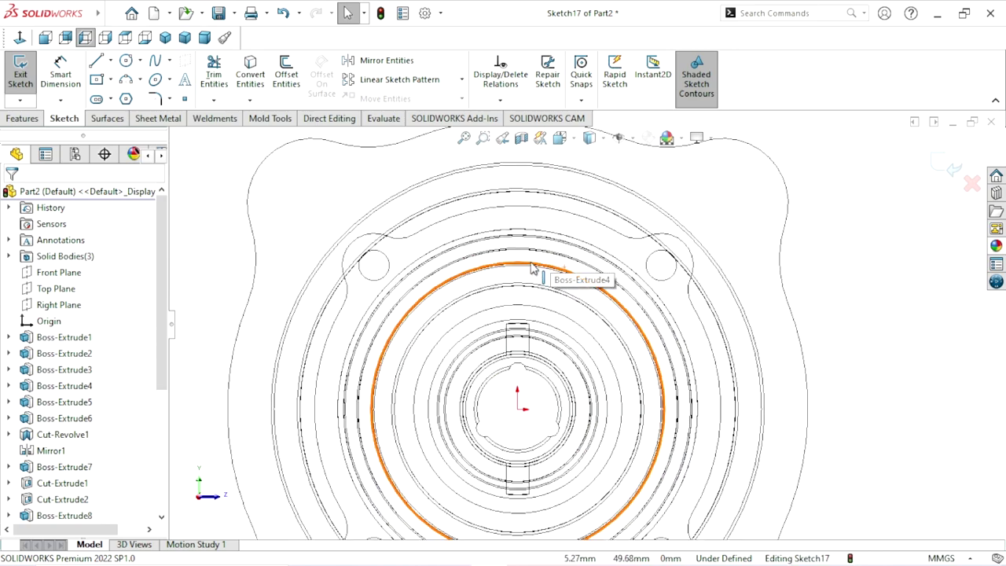
pyautogui.scroll(-2, 531, 263)
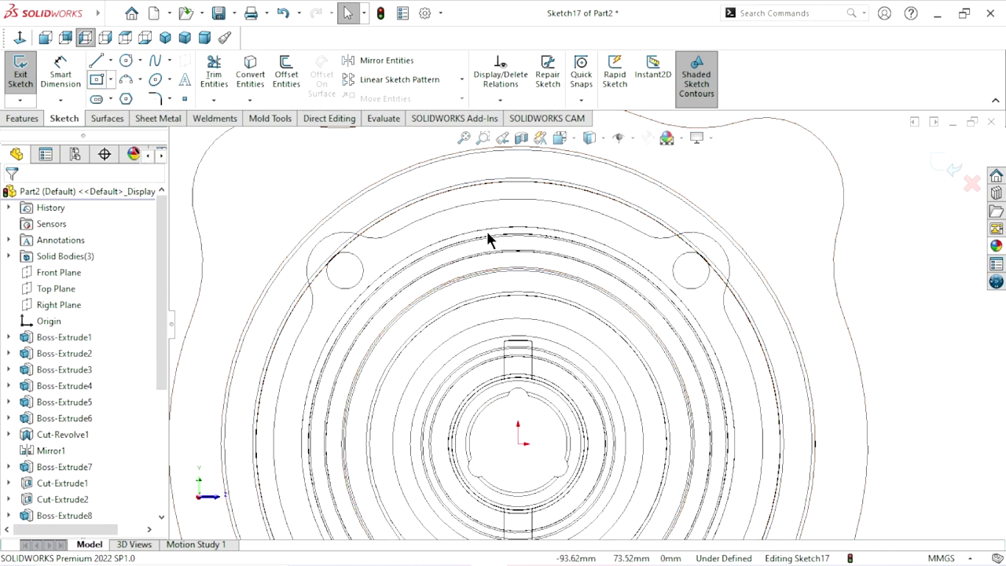
# Step: Begin a corner rectangle with its first corner just above the hub
pyautogui.click(96, 79)
pyautogui.click(111, 79)
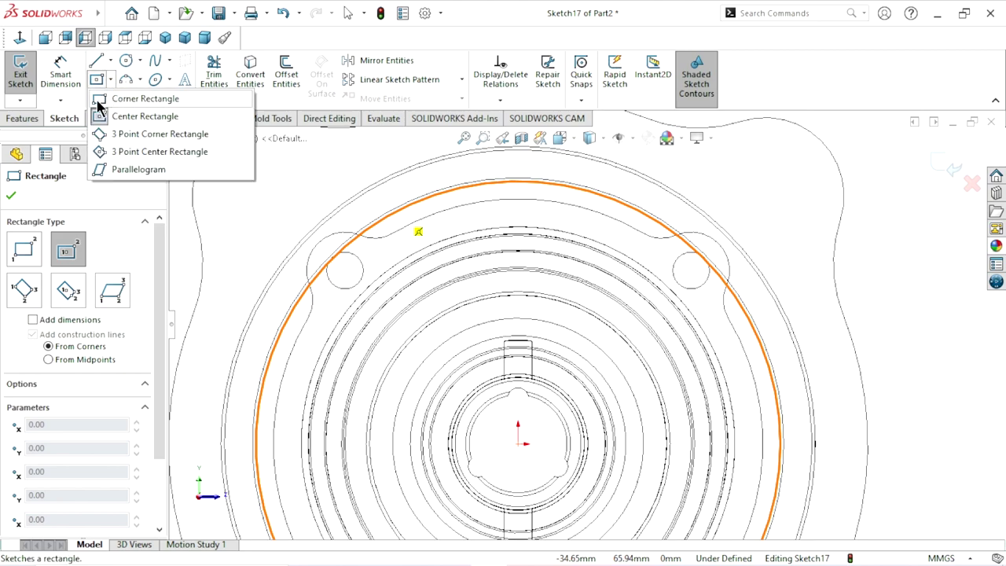
pyautogui.click(142, 99)
pyautogui.click(462, 214)
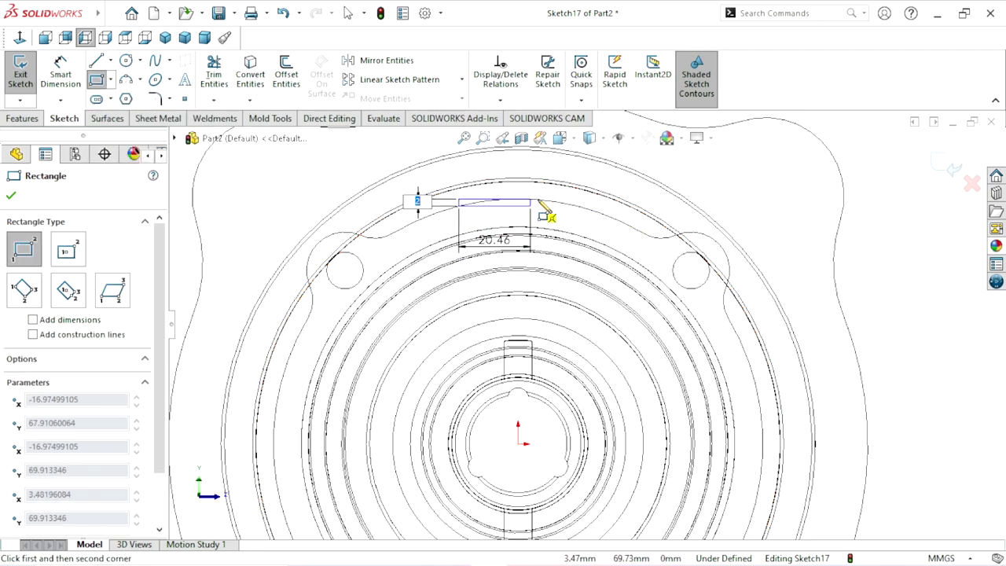
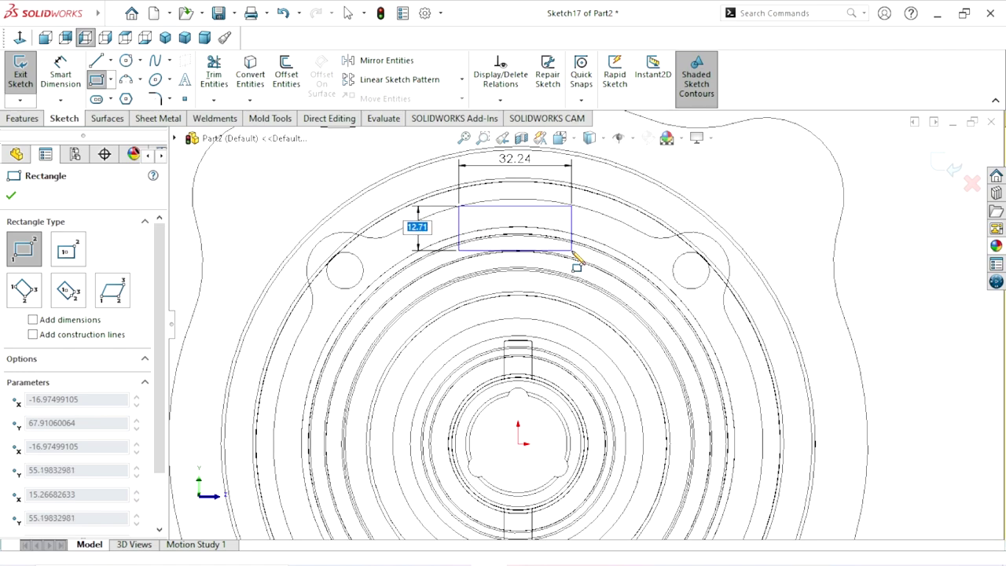
# Step: Finish placing the rectangle above the hub and stop drawing rectangles
pyautogui.click(573, 251)
pyautogui.rightClick(881, 258)
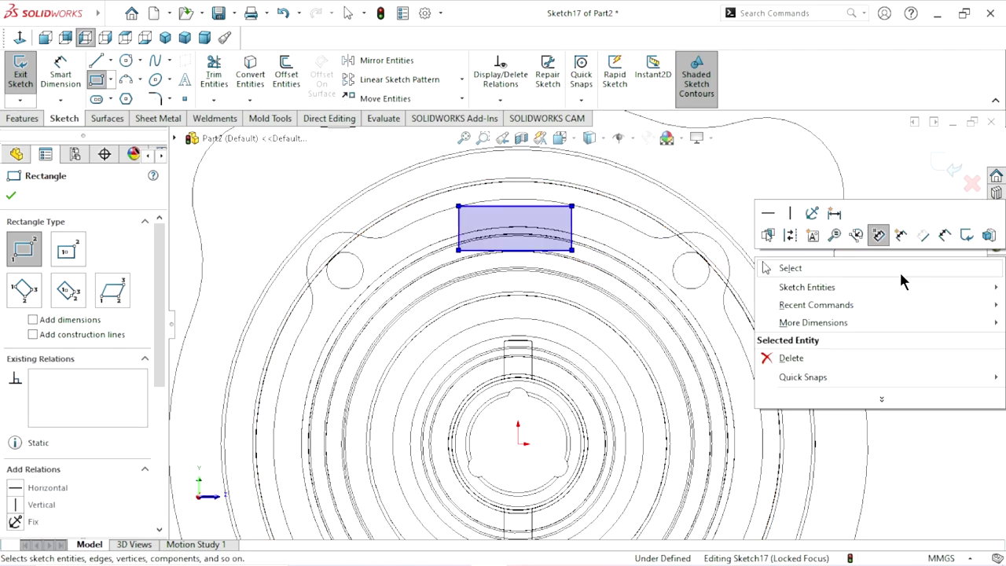
pyautogui.click(899, 270)
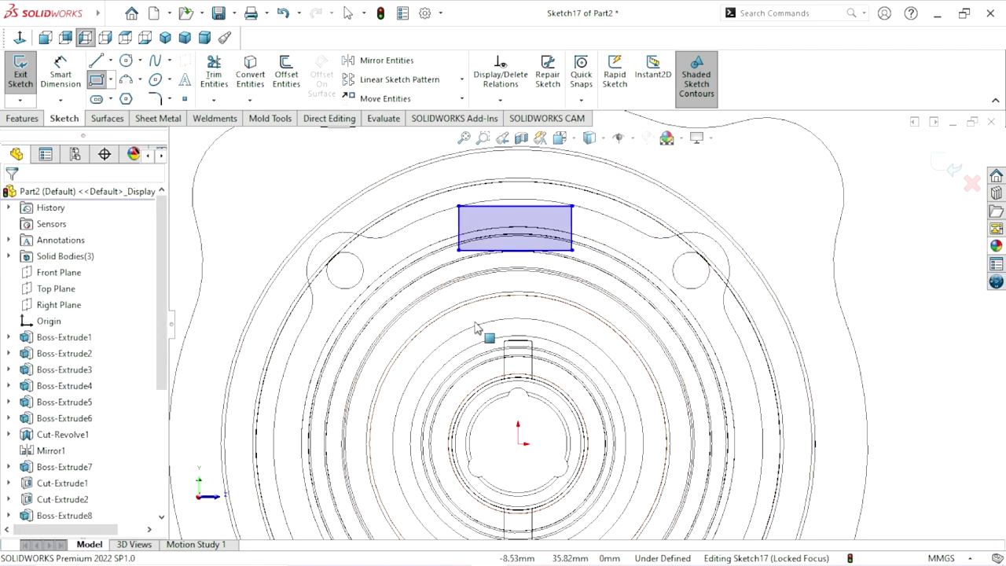
# Step: Draw a vertical construction centerline from the rectangle's bottom midpoint to the origin
pyautogui.click(110, 60)
pyautogui.click(124, 94)
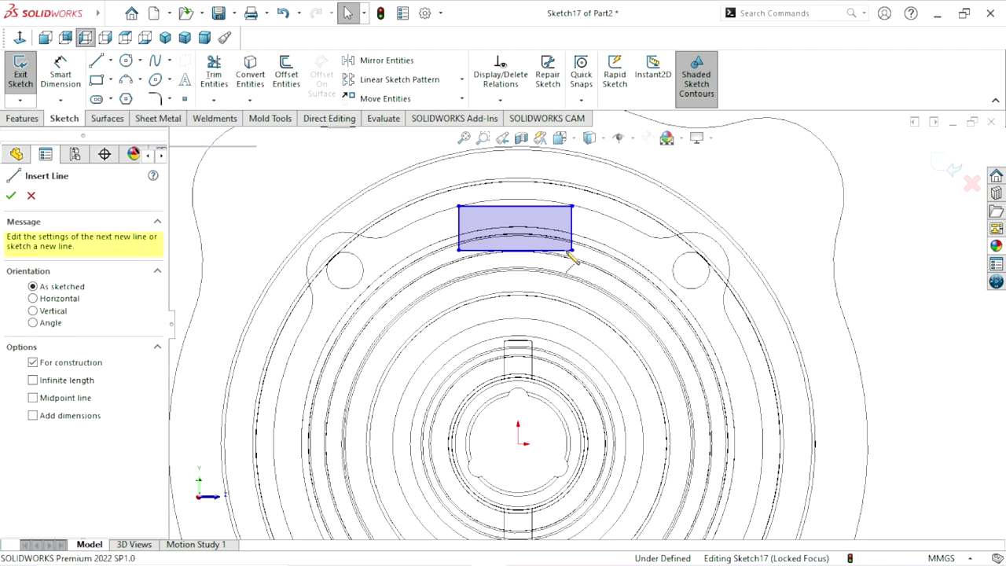
pyautogui.click(515, 250)
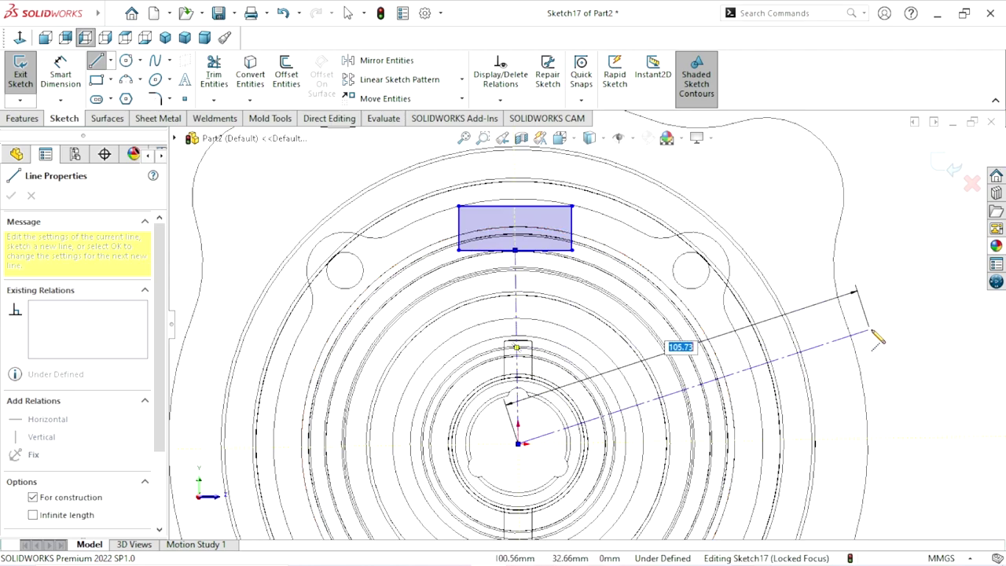
pyautogui.rightClick(775, 276)
pyautogui.click(901, 355)
pyautogui.press('Escape')
pyautogui.scroll(-2, 550, 354)
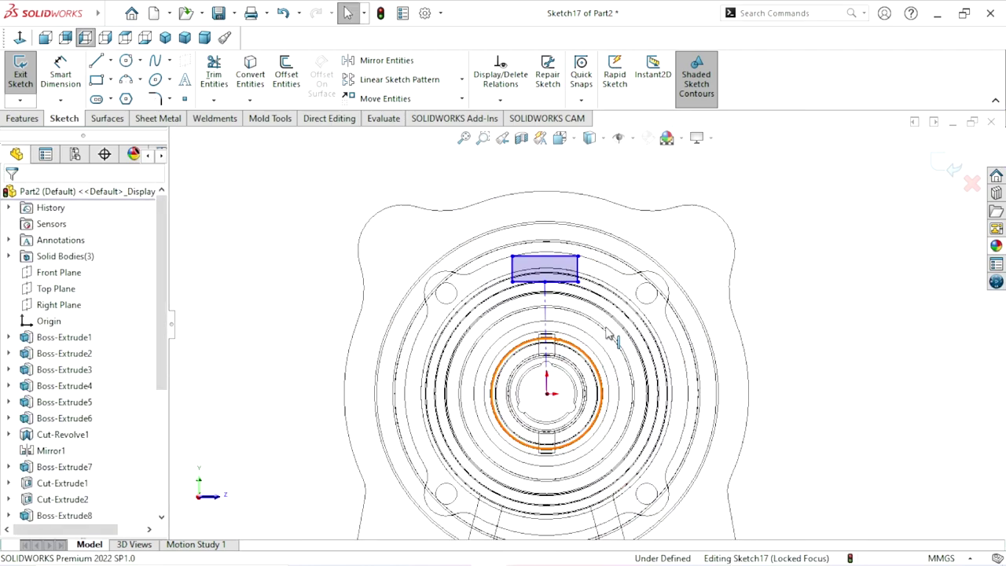
pyautogui.scroll(2, 511, 330)
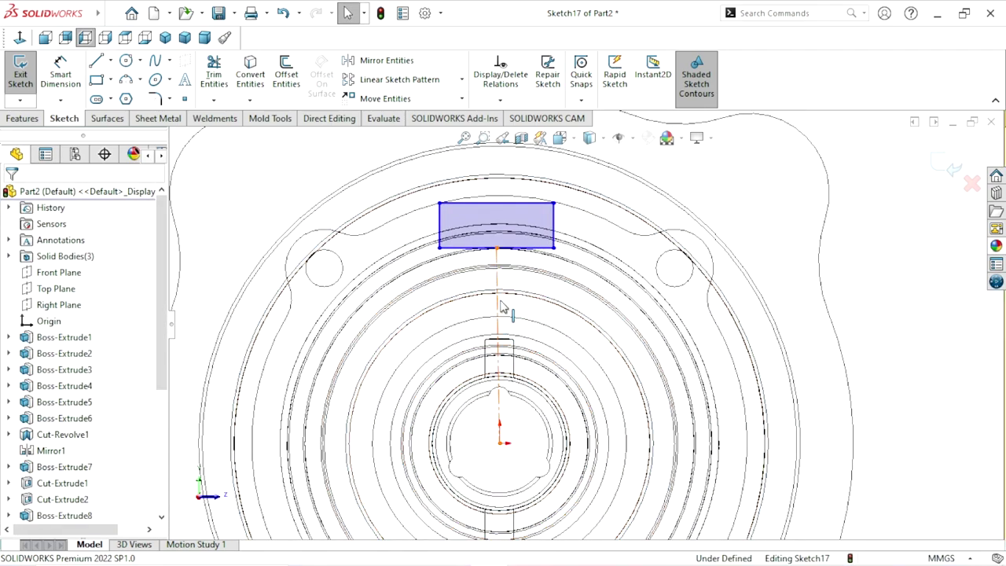
pyautogui.click(500, 309)
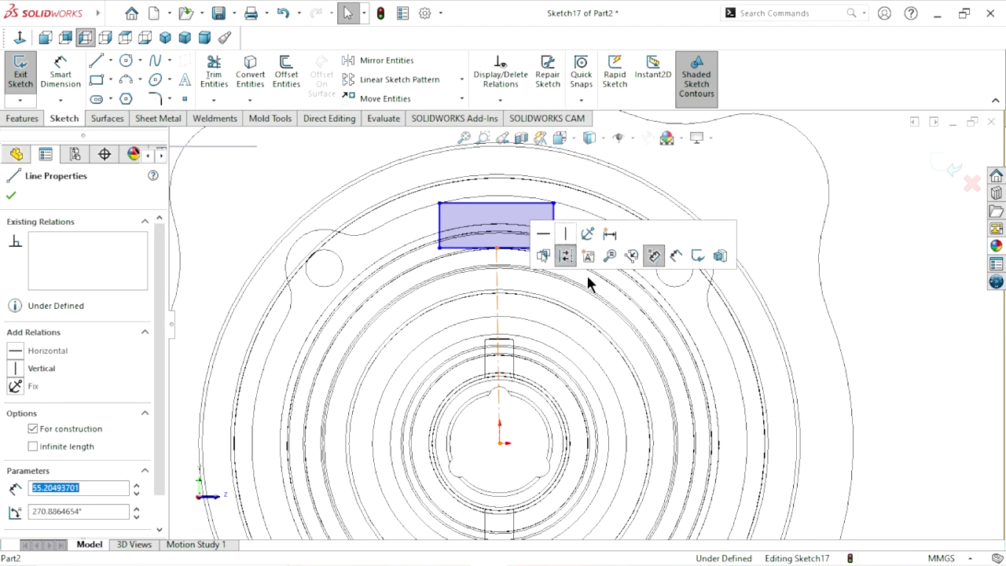
pyautogui.click(863, 319)
# Step: Dimension the rectangle's top edge to 30 mm and switch to Shaded With Edges display
pyautogui.scroll(-3, 564, 311)
pyautogui.scroll(2, 514, 283)
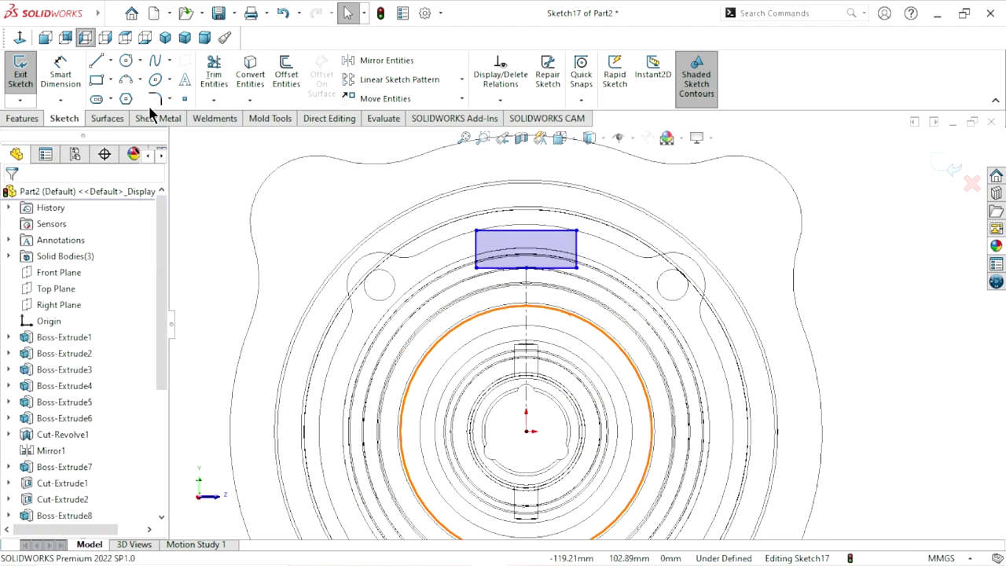
pyautogui.click(68, 76)
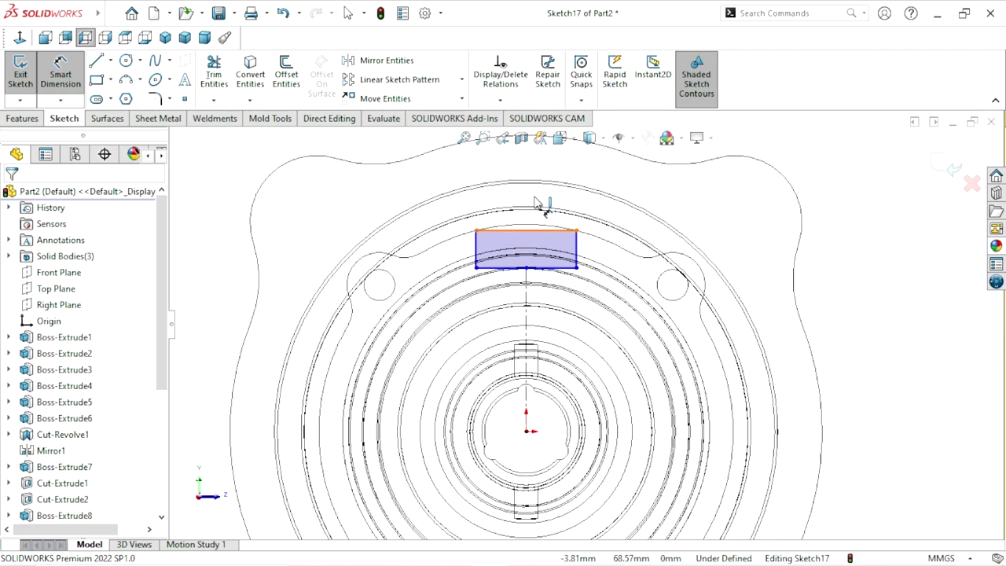
pyautogui.click(535, 230)
pyautogui.click(535, 177)
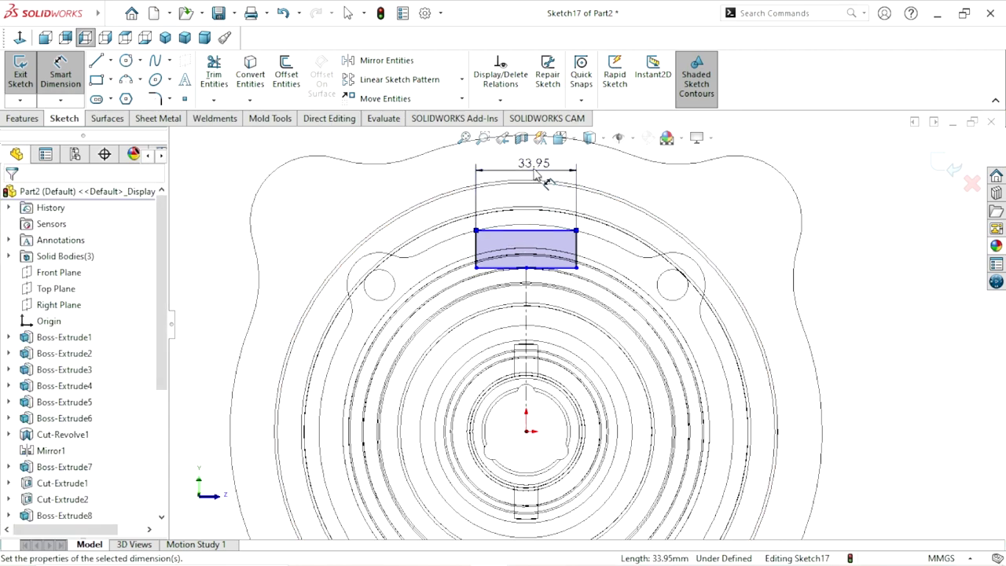
pyautogui.click(472, 150)
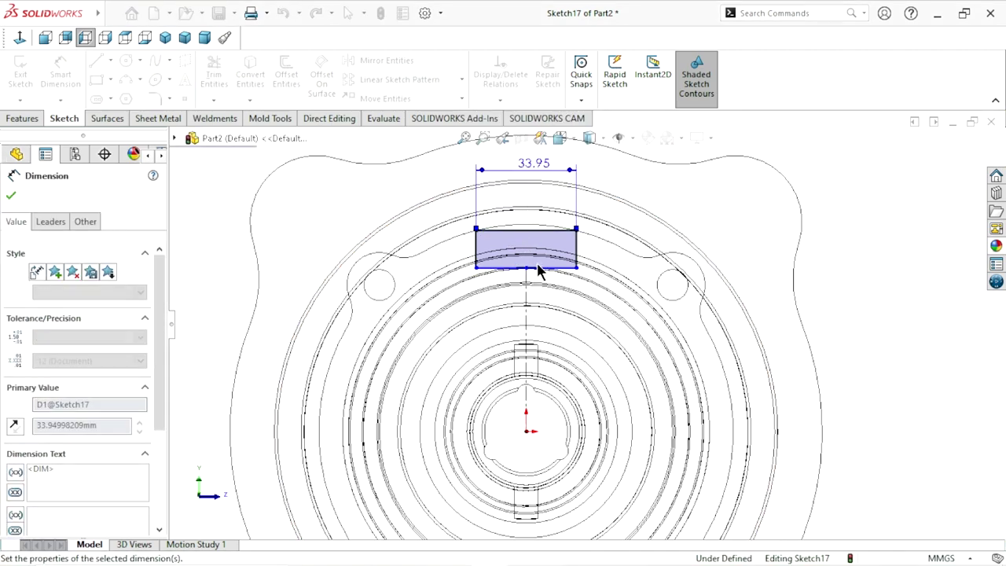
pyautogui.scroll(3, 586, 365)
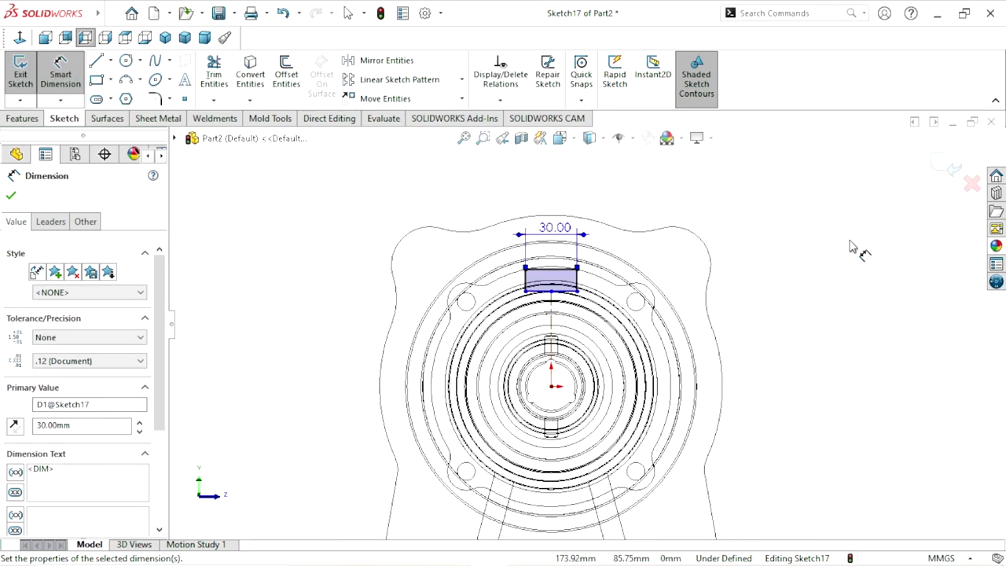
pyautogui.click(11, 197)
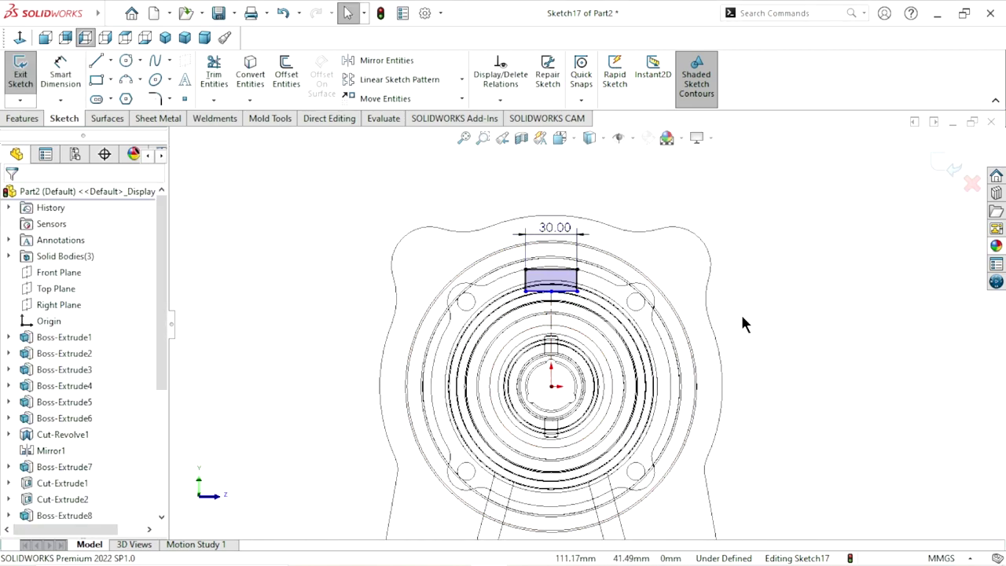
pyautogui.click(605, 136)
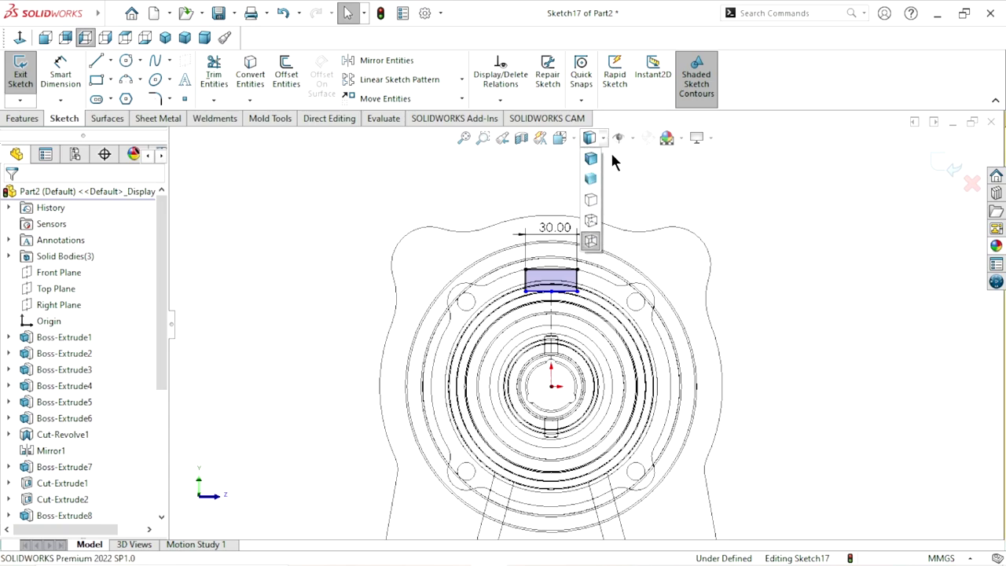
pyautogui.click(594, 162)
pyautogui.moveTo(750, 308)
pyautogui.mouseDown(button='middle')
pyautogui.moveTo(671, 367)
pyautogui.moveTo(700, 246)
pyautogui.mouseUp(button='middle')
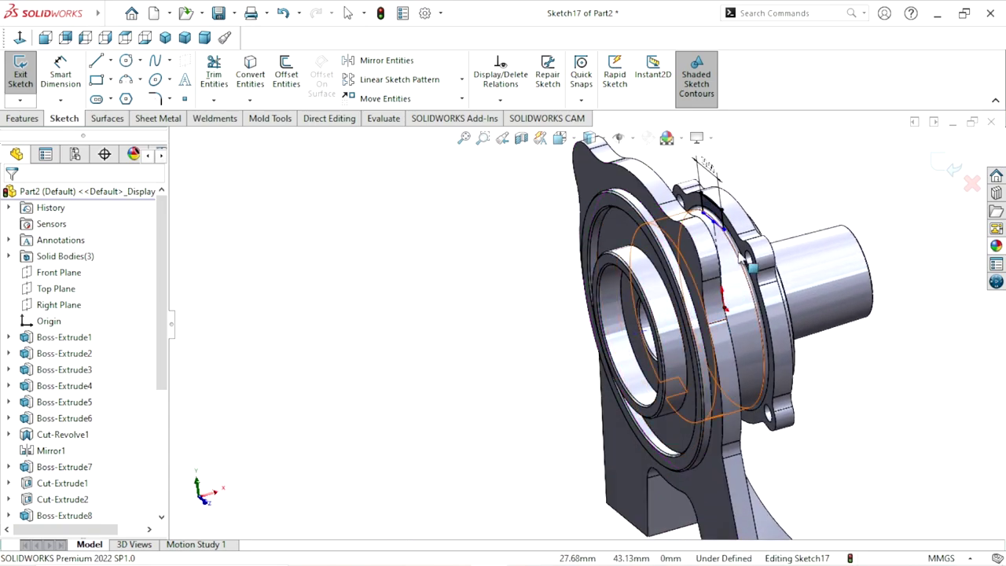
pyautogui.scroll(-5, 700, 247)
pyautogui.scroll(-3, 645, 247)
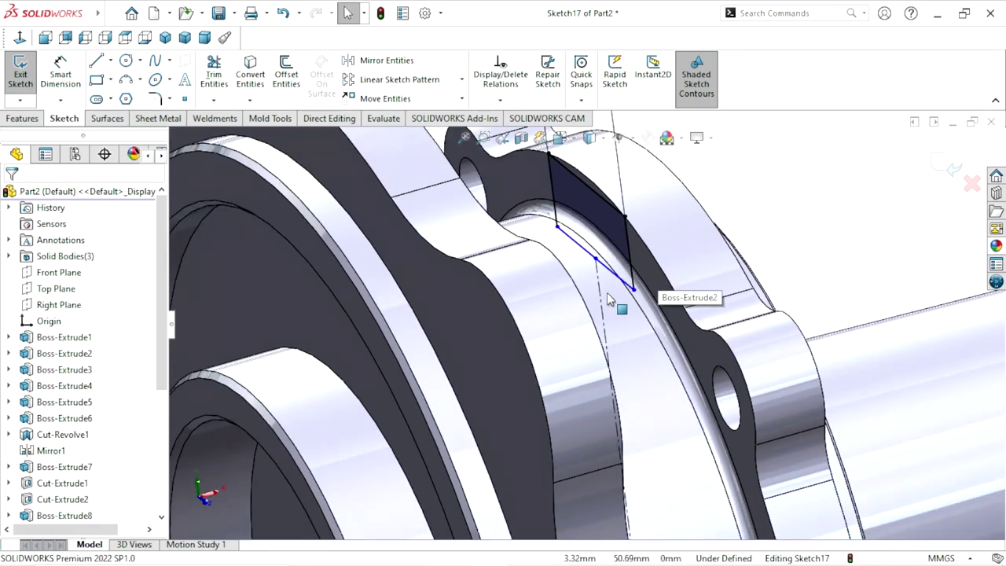
pyautogui.moveTo(657, 272)
pyautogui.mouseDown(button='middle')
pyautogui.moveTo(623, 324)
pyautogui.moveTo(543, 248)
pyautogui.moveTo(468, 211)
pyautogui.moveTo(651, 333)
pyautogui.mouseUp(button='middle')
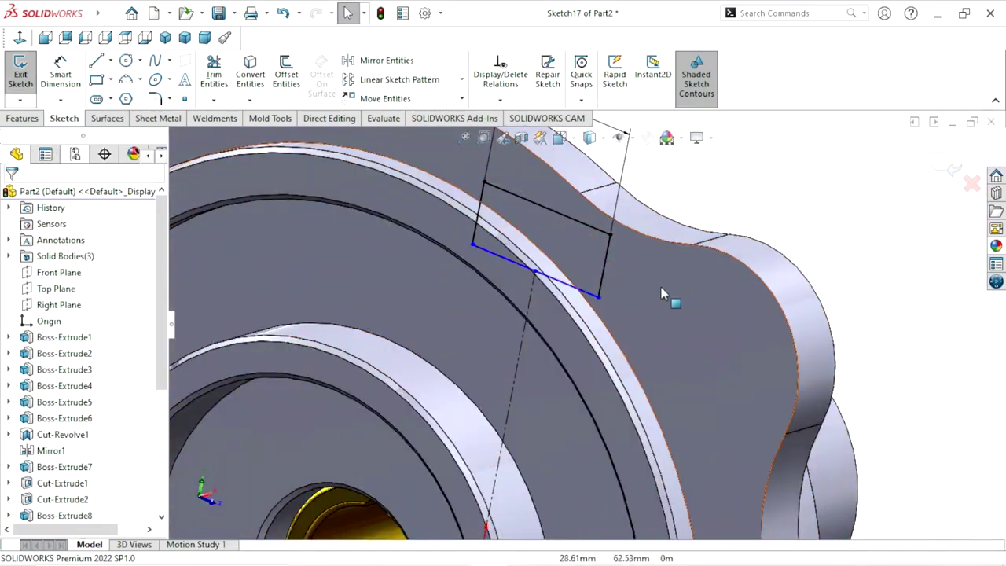
pyautogui.moveTo(671, 295); pyautogui.dragTo(675, 306, button='middle')
pyautogui.scroll(-5, 621, 303)
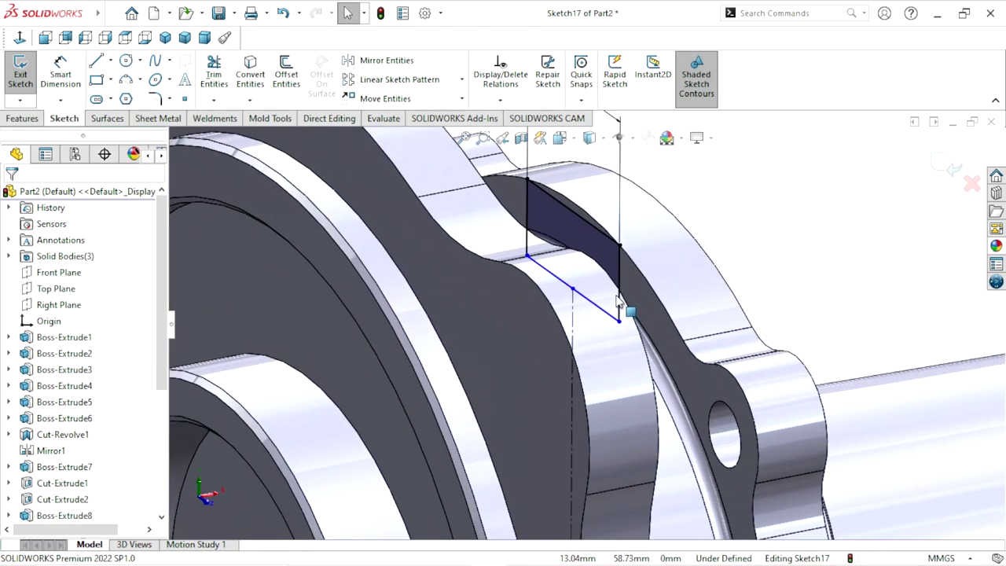
pyautogui.hotkey('ctrl', '8')
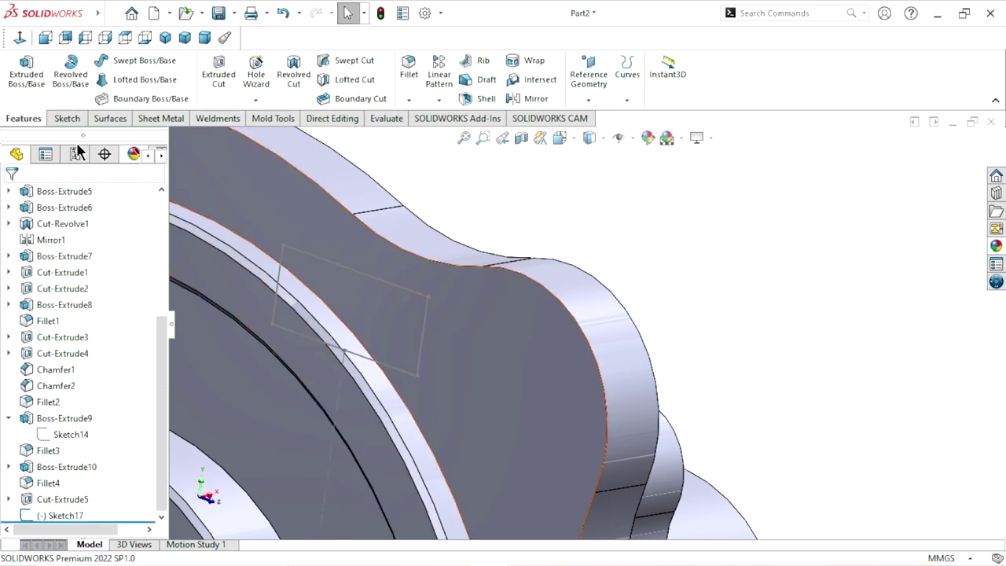
pyautogui.click(404, 290)
pyautogui.click(448, 227)
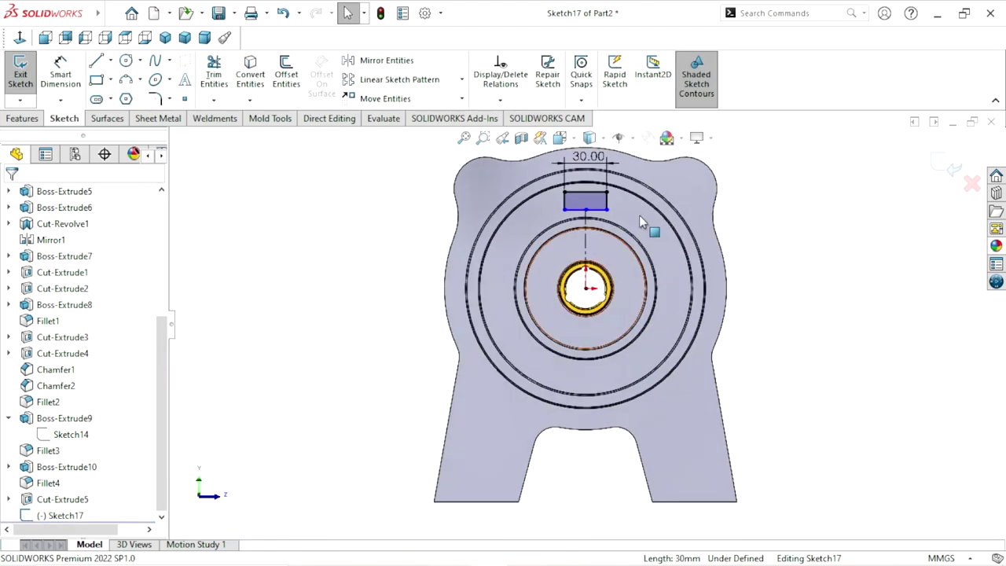
# Step: Trim away the rectangle's bottom edge and orbit to a 3D view of the open profile
pyautogui.scroll(-2, 644, 177)
pyautogui.scroll(-3, 563, 245)
pyautogui.scroll(-3, 564, 244)
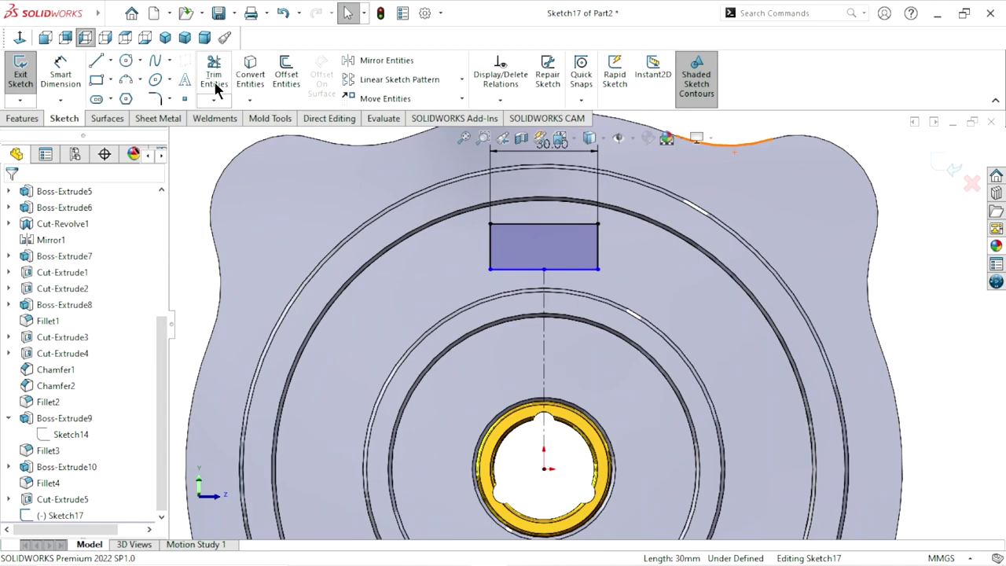
pyautogui.press('t')
pyautogui.click(507, 270)
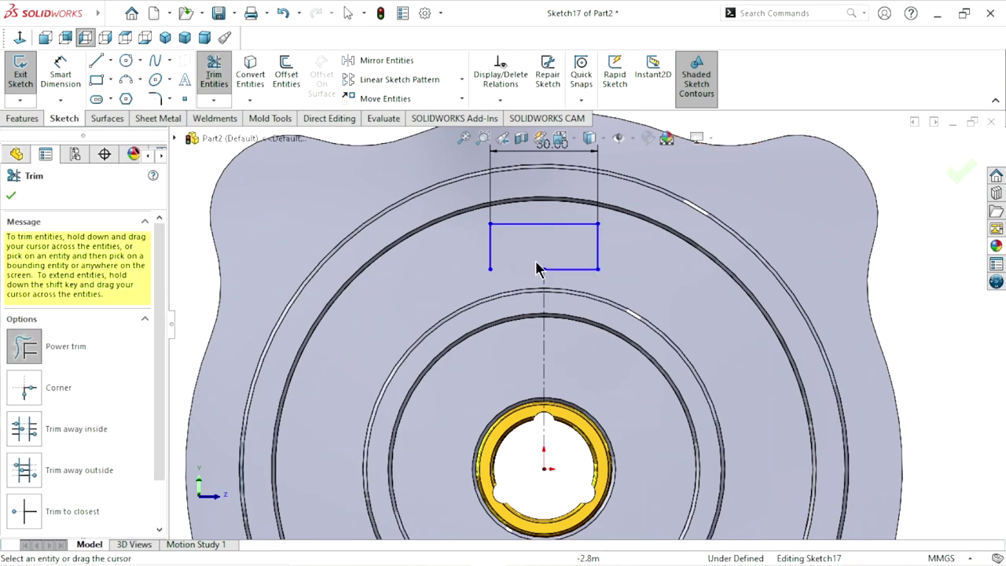
pyautogui.click(12, 199)
pyautogui.scroll(3, 647, 341)
pyautogui.moveTo(699, 343)
pyautogui.mouseDown(button='middle')
pyautogui.moveTo(635, 351)
pyautogui.moveTo(645, 370)
pyautogui.mouseUp(button='middle')
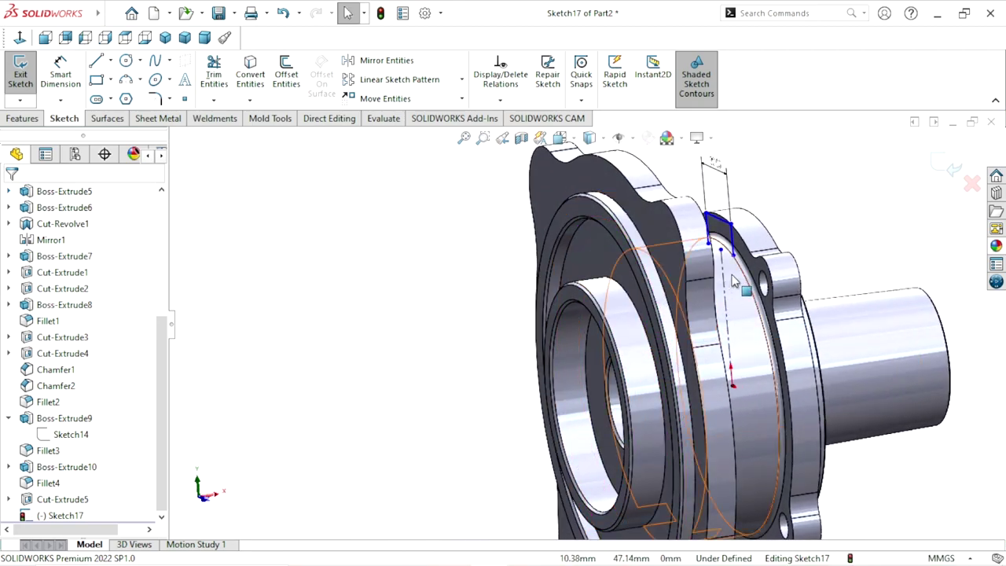
# Step: Convert the hub's 120 mm circular edge into sketch geometry
pyautogui.scroll(-2, 734, 280)
pyautogui.click(722, 280)
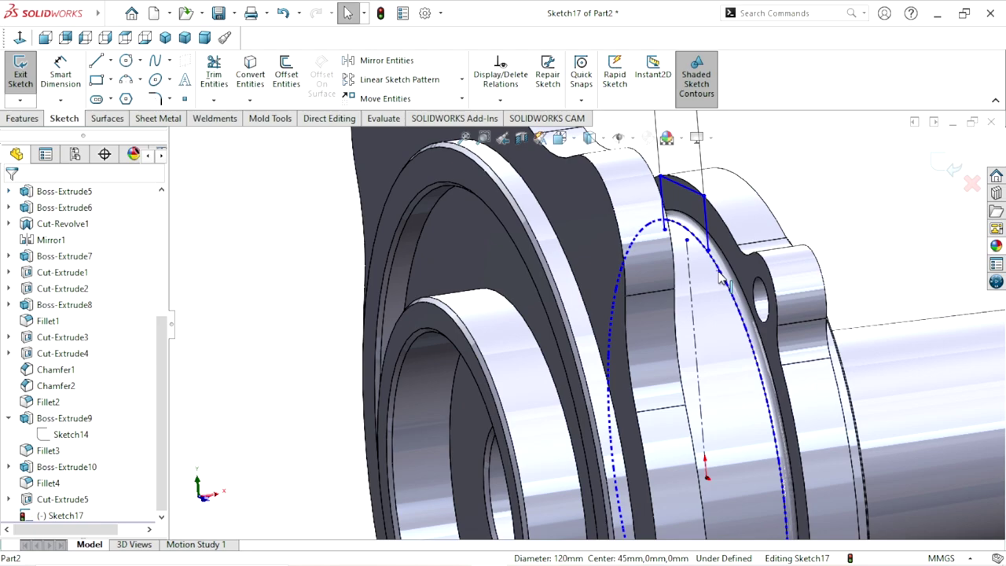
pyautogui.click(250, 72)
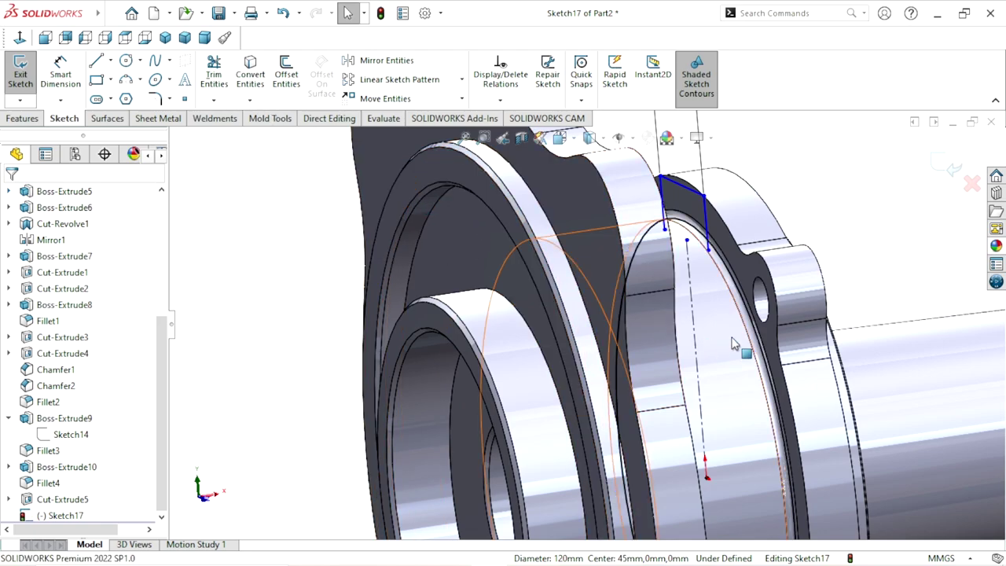
# Step: Make both open profile endpoints coincident with the converted arc, then view the sketch face-on
pyautogui.scroll(-1, 742, 315)
pyautogui.scroll(-1, 740, 265)
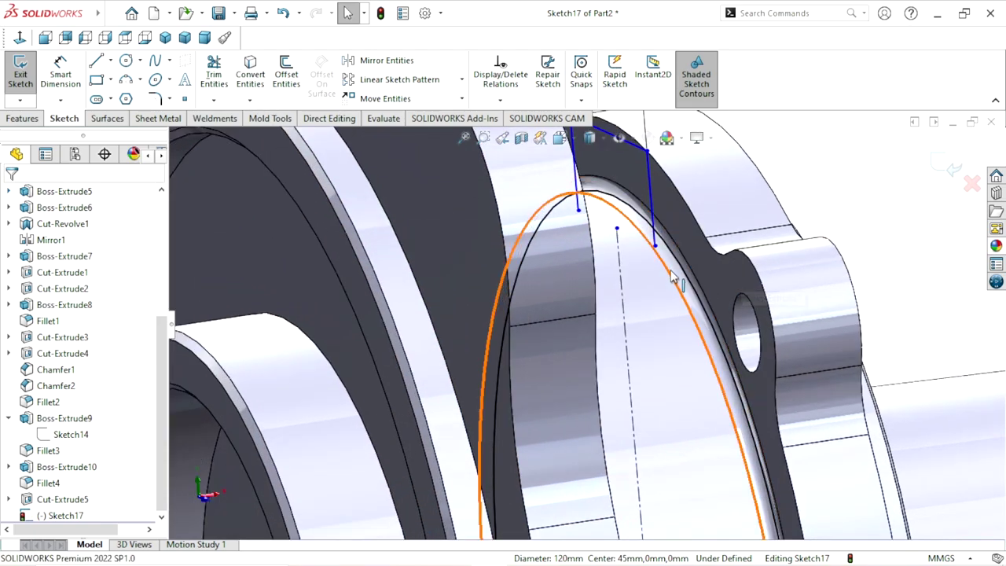
pyautogui.scroll(-1, 676, 265)
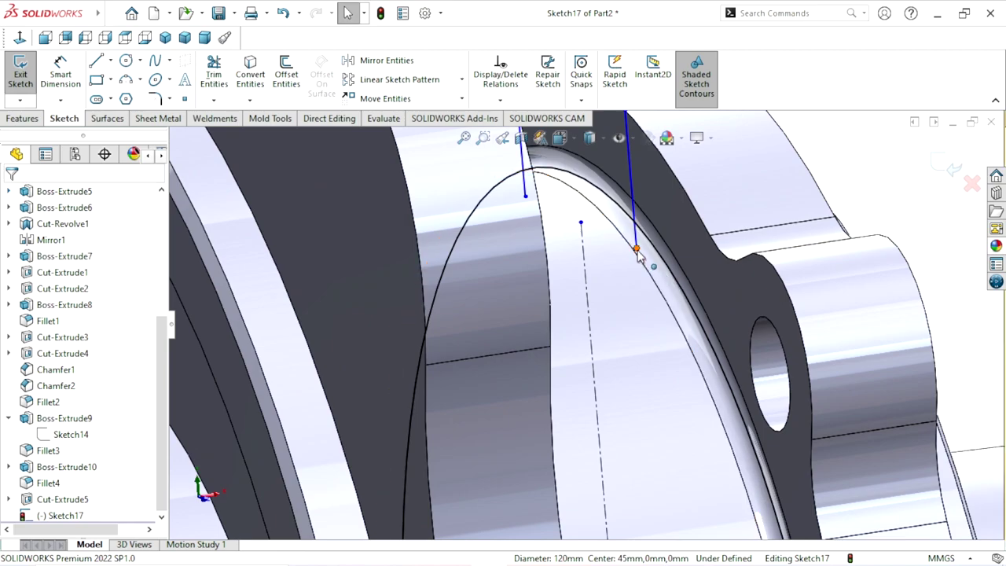
pyautogui.click(639, 249)
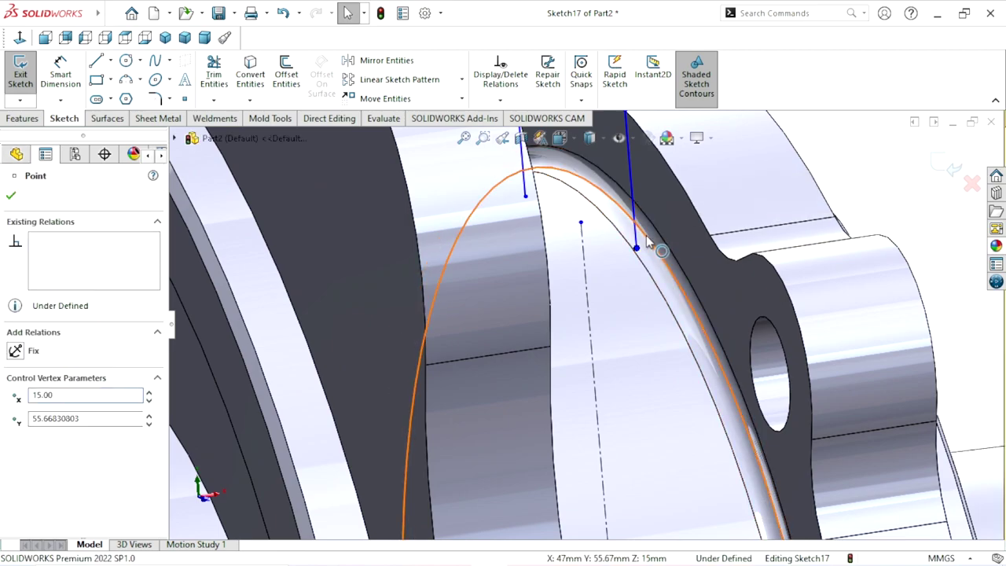
pyautogui.keyDown('ctrl'); pyautogui.click(649, 243); pyautogui.keyUp('ctrl')
pyautogui.click(712, 171)
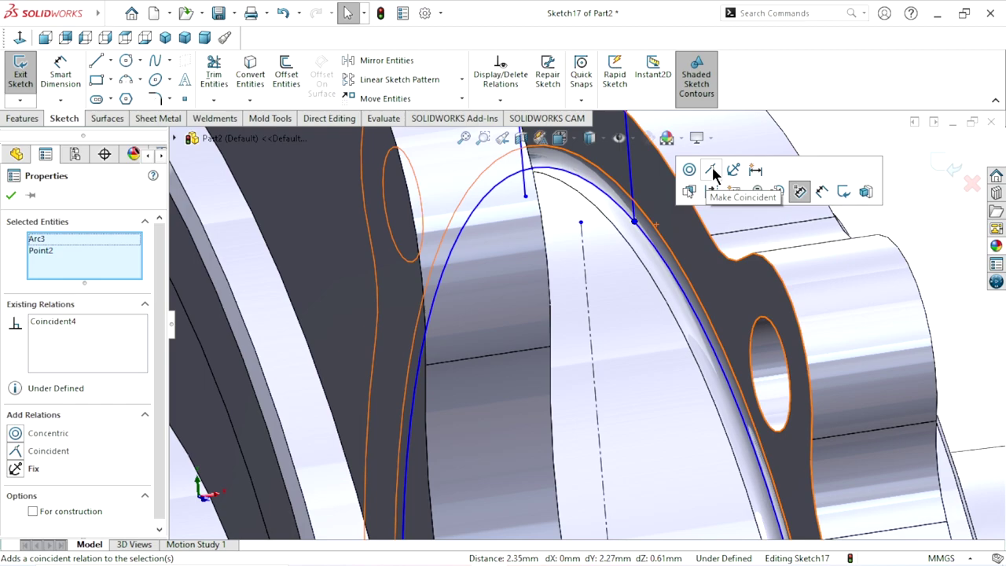
pyautogui.click(526, 196)
pyautogui.click(558, 176)
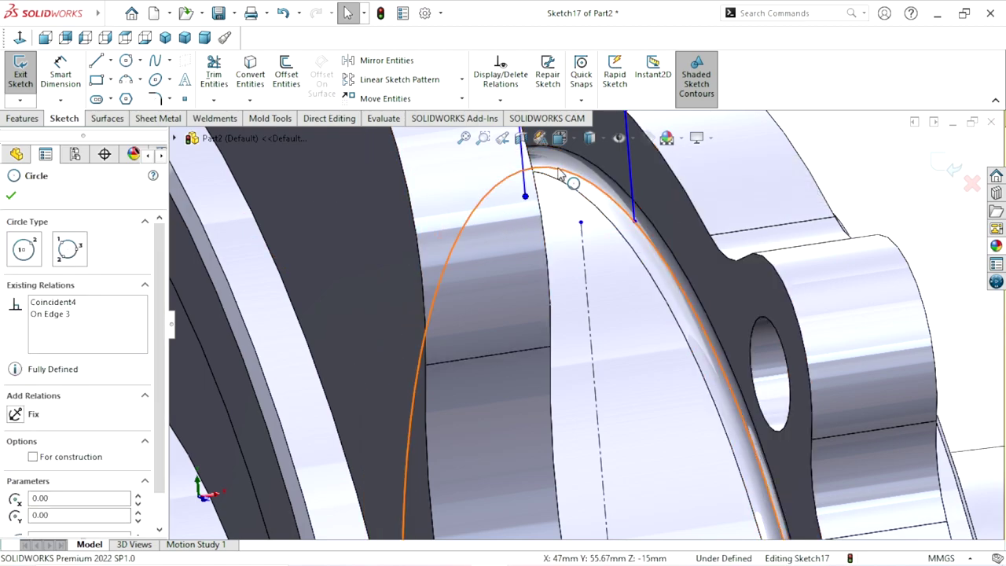
pyautogui.keyDown('ctrl'); pyautogui.click(634, 231); pyautogui.keyUp('ctrl')
pyautogui.click(621, 104)
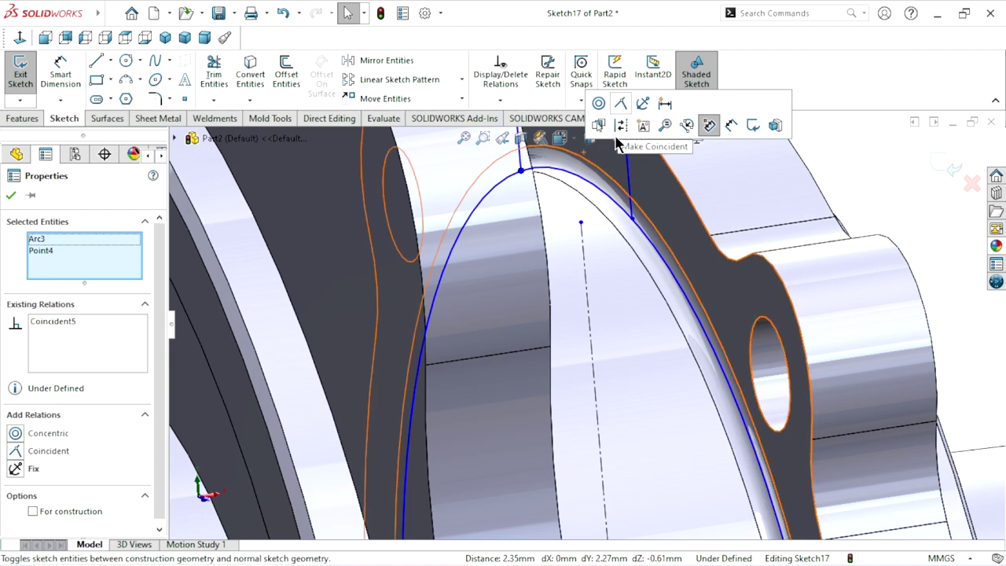
pyautogui.click(10, 195)
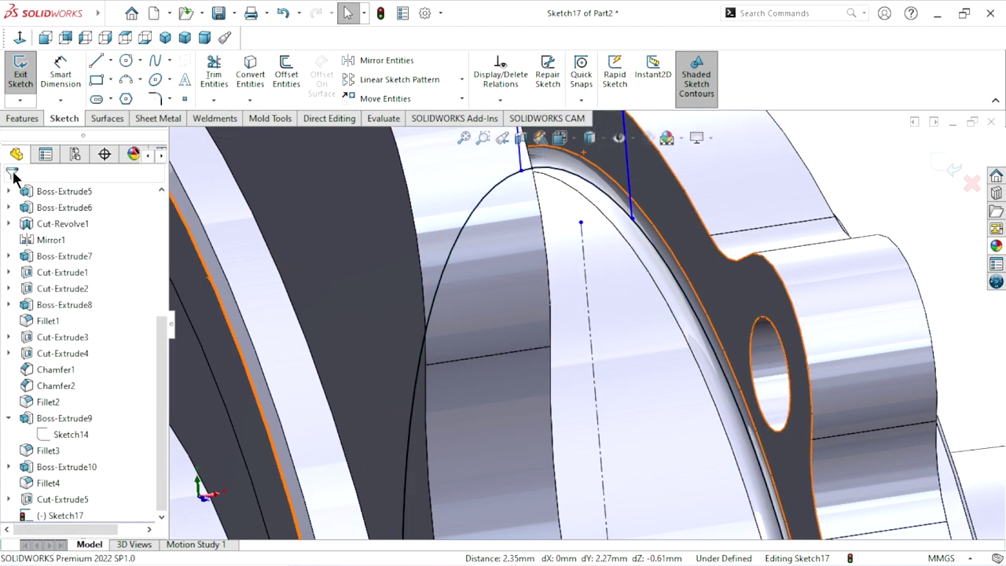
pyautogui.click(19, 37)
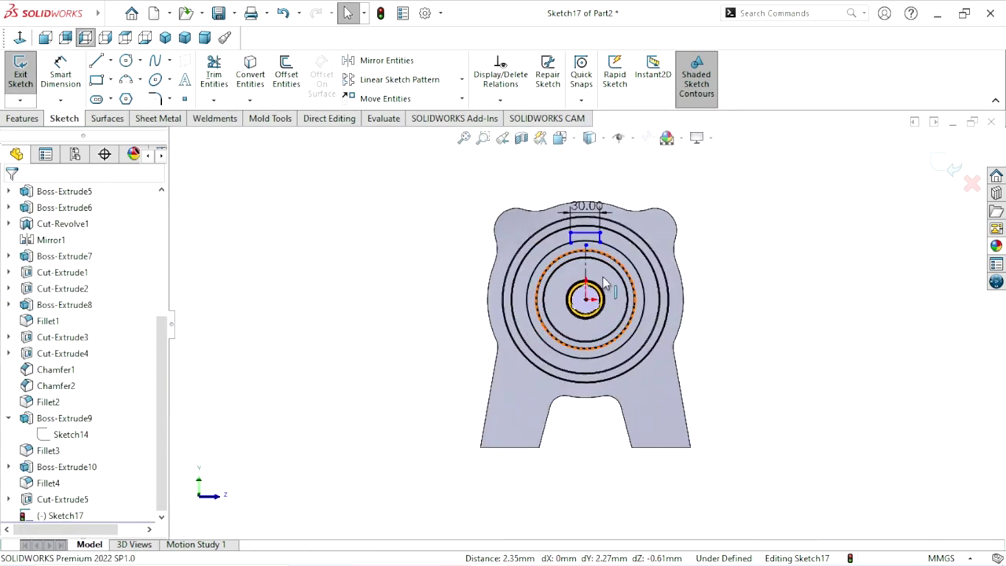
# Step: Delete the old vertical construction centerline
pyautogui.scroll(-3, 629, 228)
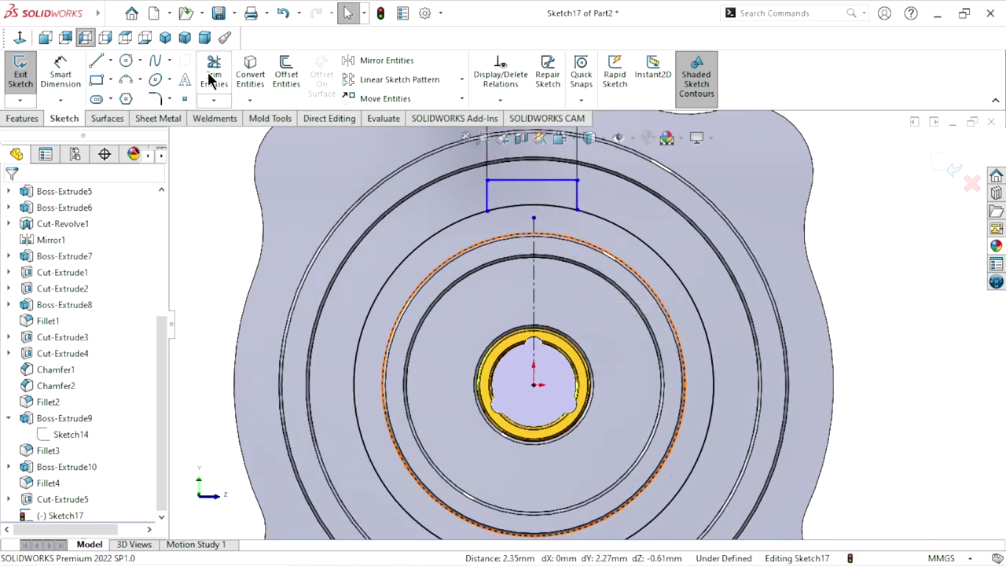
pyautogui.click(213, 75)
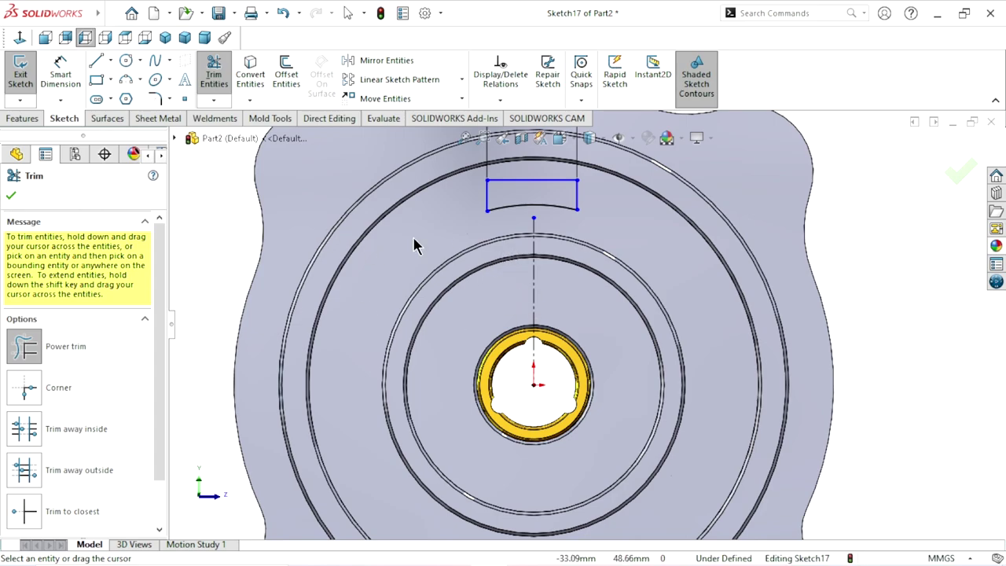
pyautogui.click(11, 196)
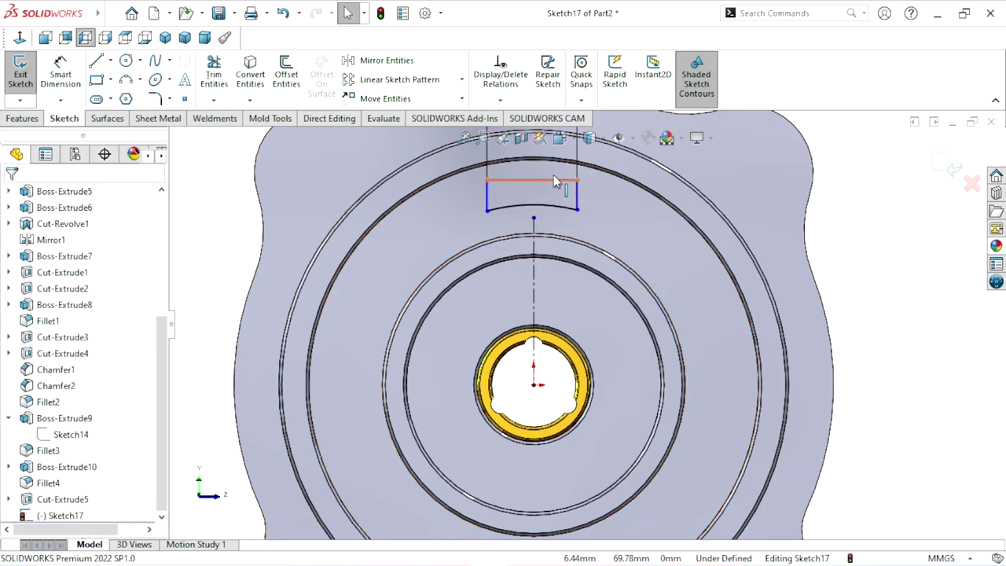
pyautogui.click(534, 287)
pyautogui.press('Delete')
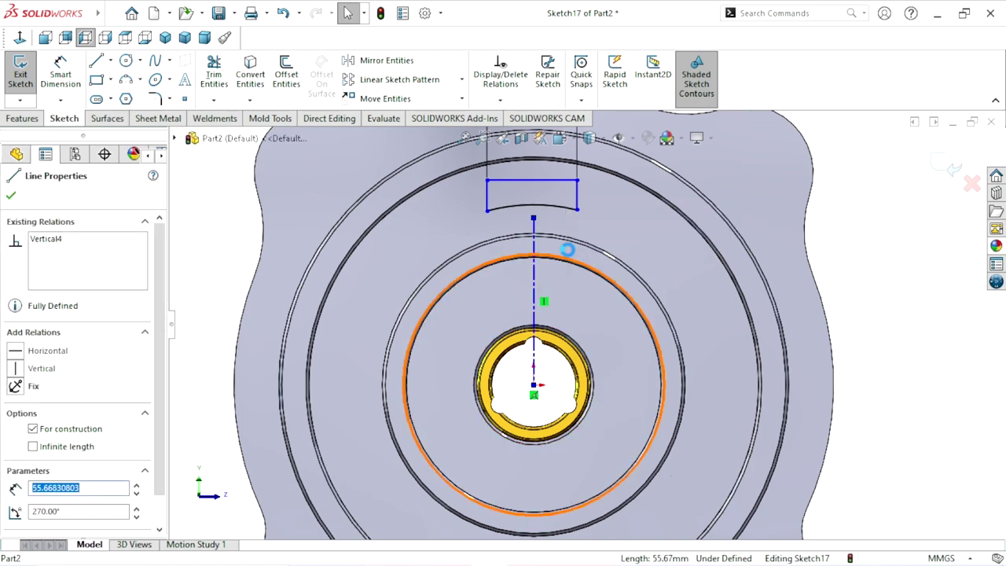
# Step: Draw a vertical centerline from the rectangle's top-edge midpoint down to the part's centre
pyautogui.click(111, 61)
pyautogui.click(115, 93)
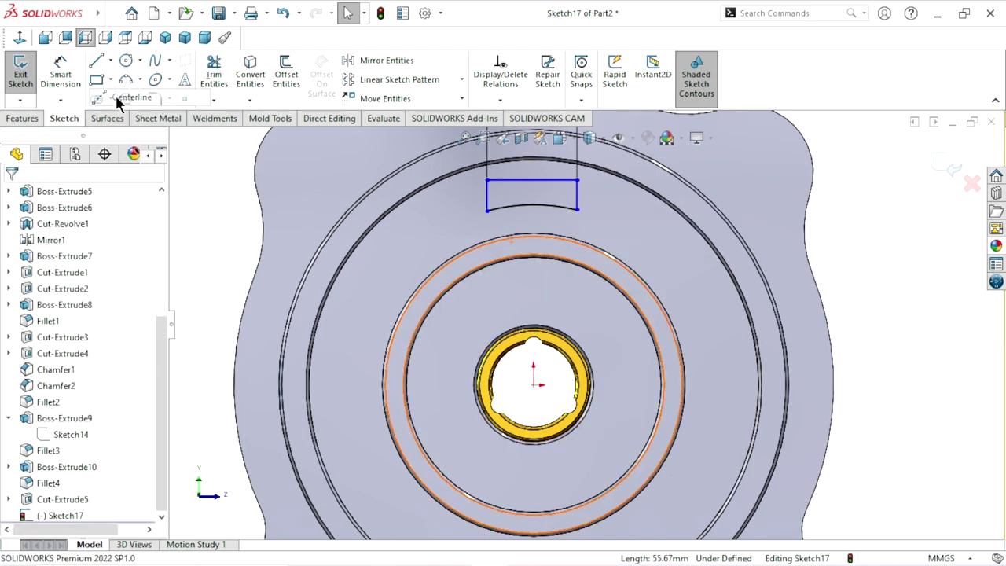
pyautogui.click(532, 181)
pyautogui.click(533, 282)
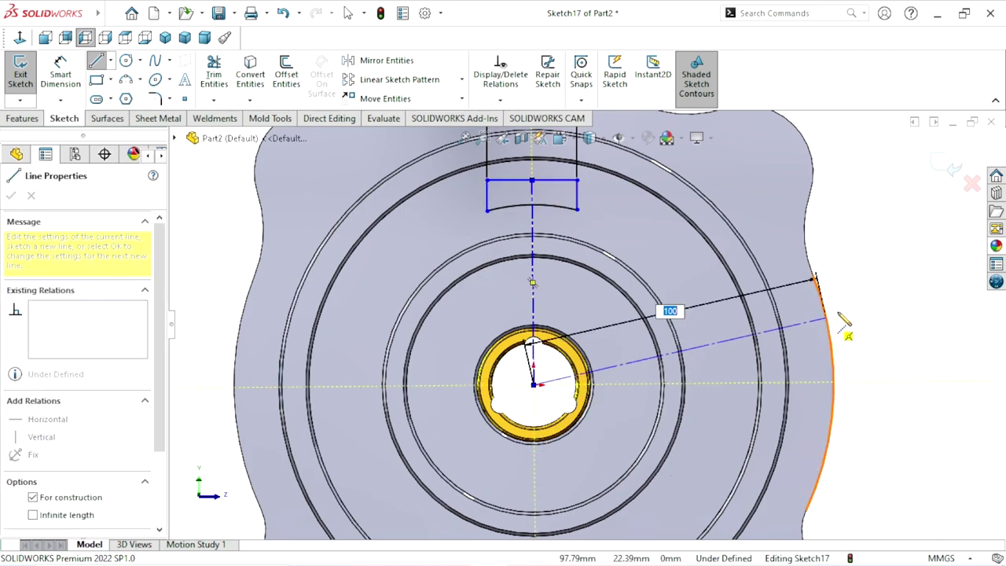
pyautogui.rightClick(845, 314)
pyautogui.click(865, 322)
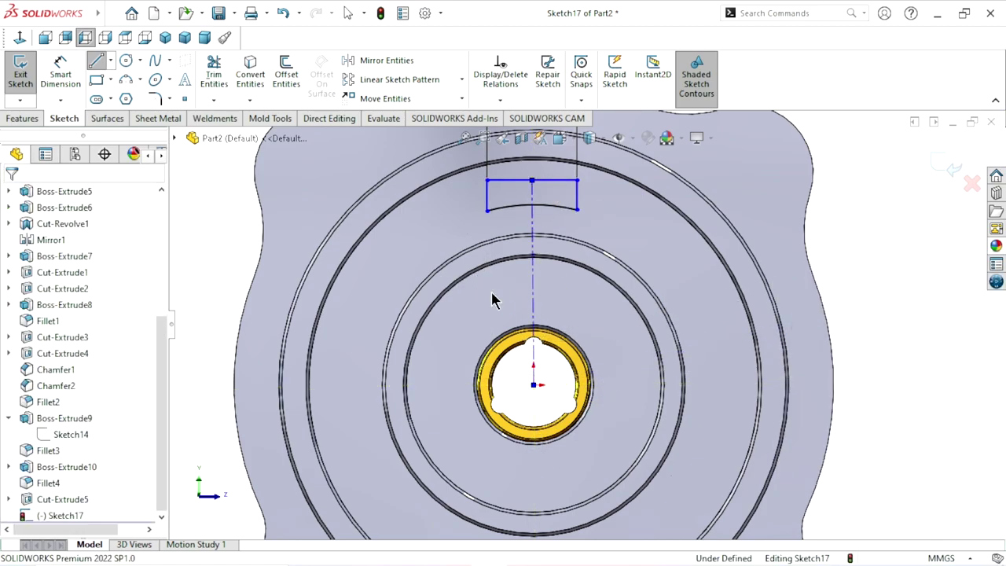
pyautogui.click(533, 278)
pyautogui.click(603, 213)
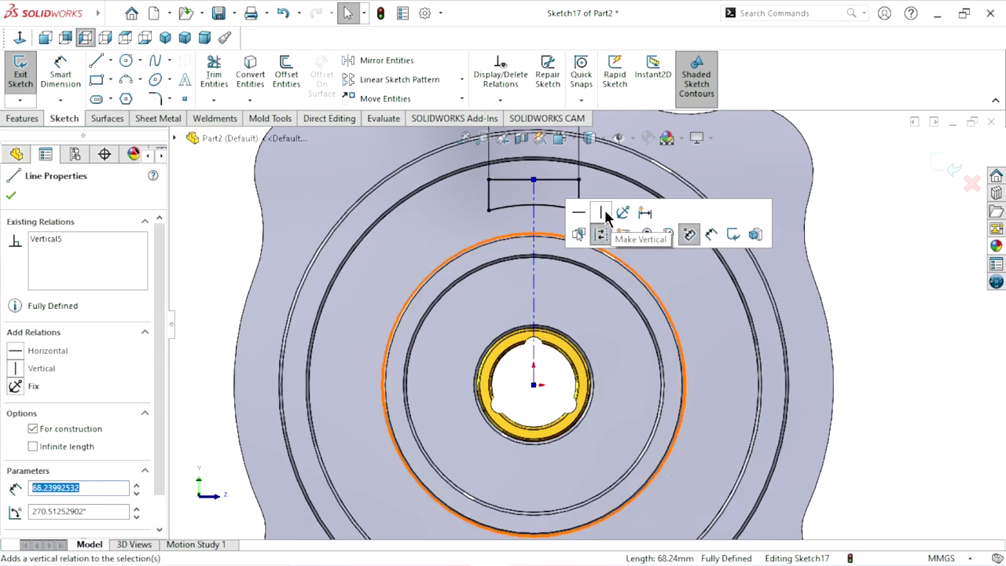
pyautogui.click(11, 195)
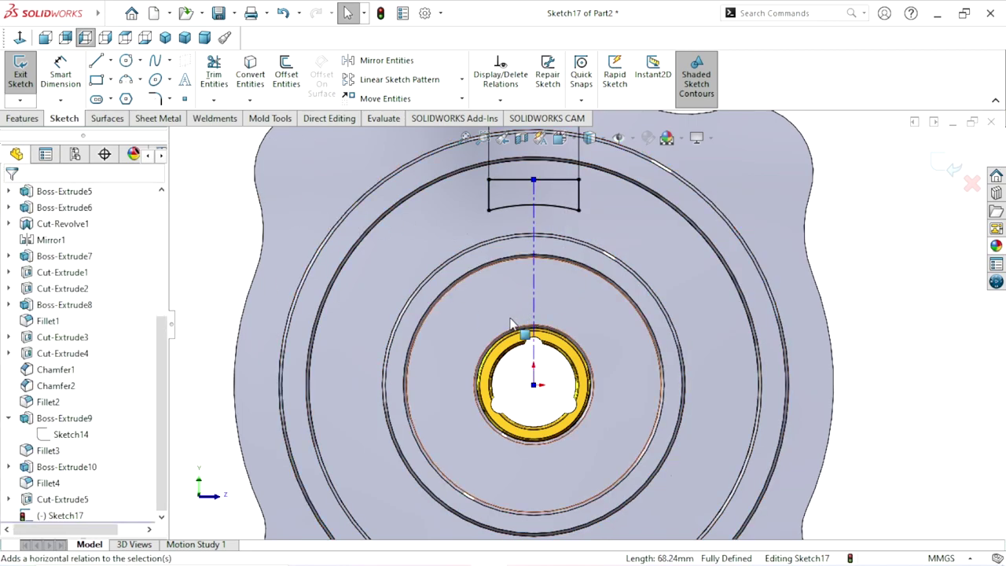
pyautogui.scroll(3, 786, 339)
pyautogui.moveTo(786, 340); pyautogui.dragTo(161, 99, button='middle')
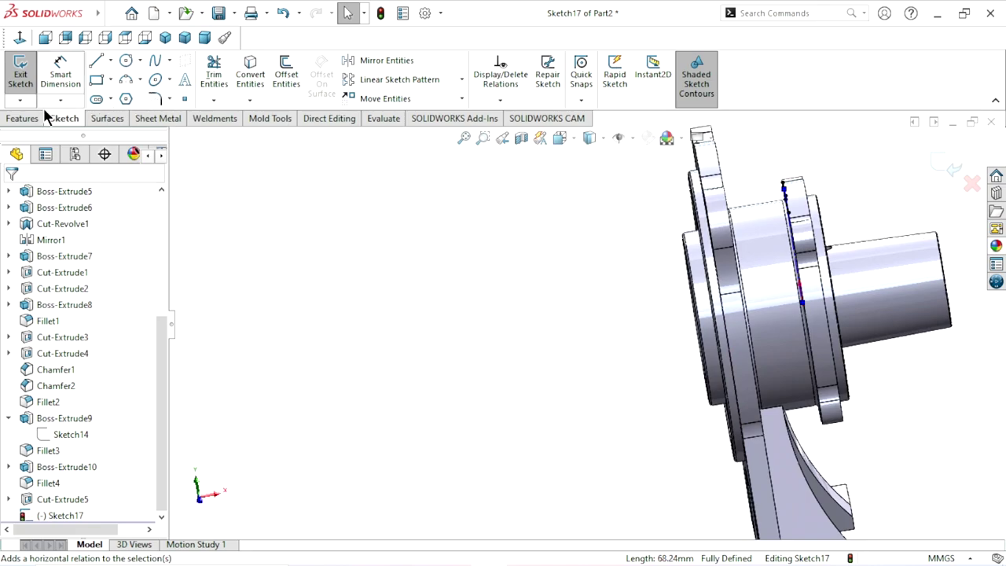
# Step: Extrude the Sketch17 profile as a boss Up To Surface, ending at the housing plate face
pyautogui.click(30, 116)
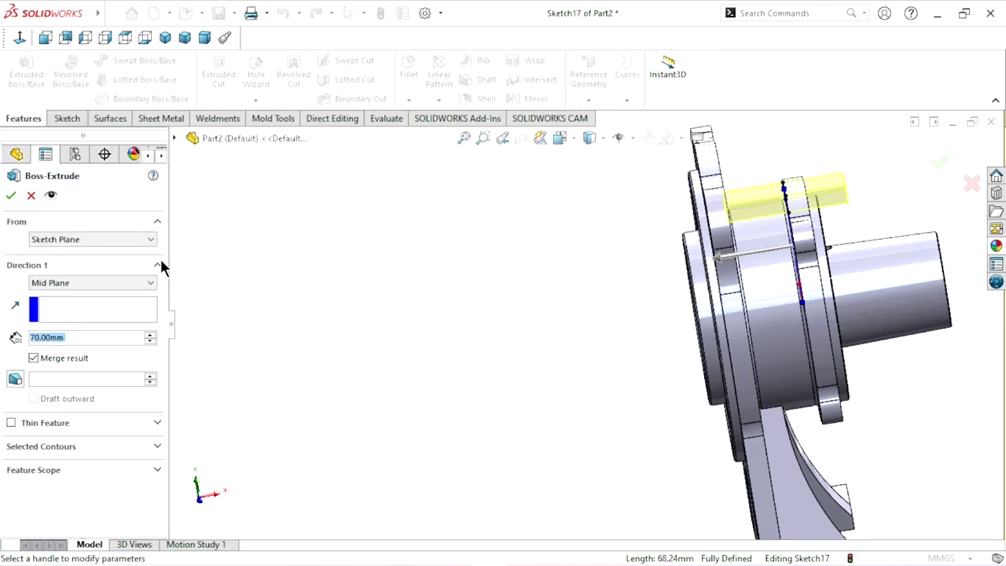
pyautogui.click(77, 279)
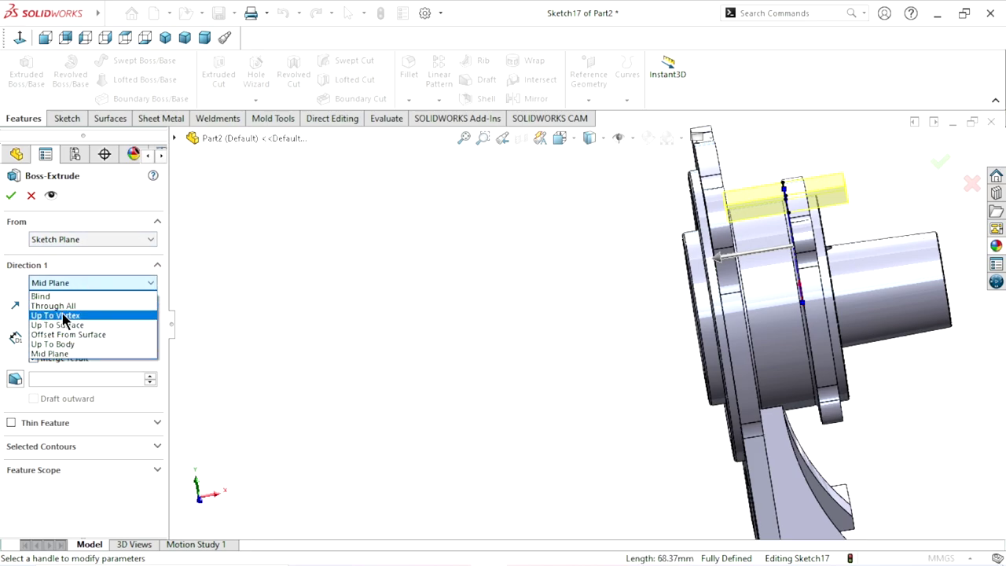
pyautogui.click(66, 333)
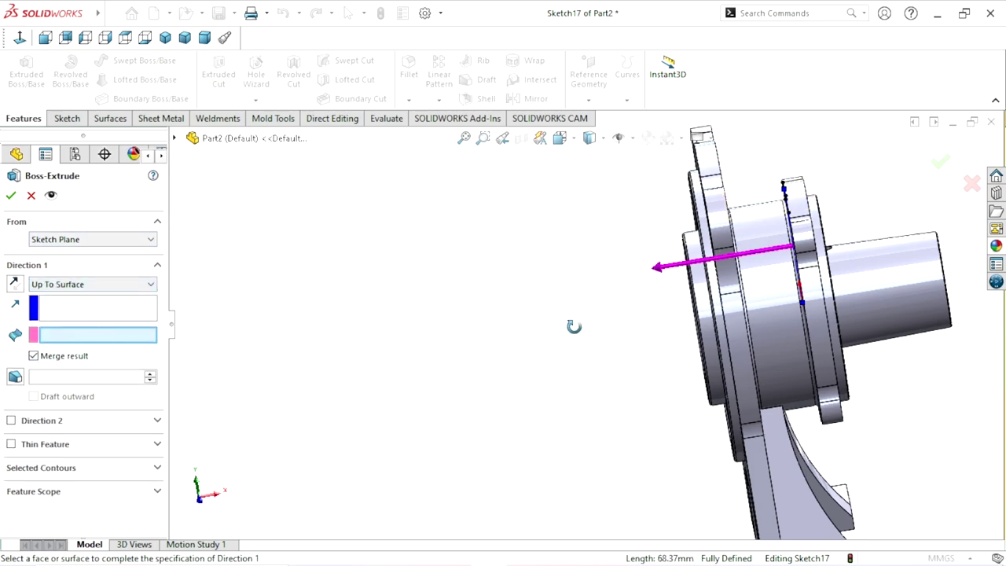
pyautogui.moveTo(574, 326); pyautogui.dragTo(534, 335, button='middle')
pyautogui.scroll(-3, 586, 240)
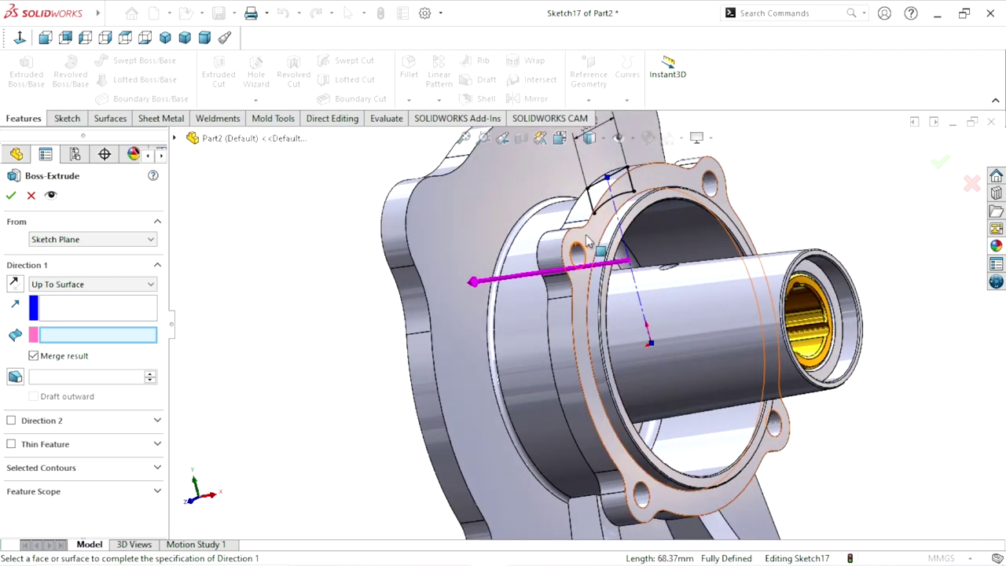
pyautogui.click(534, 189)
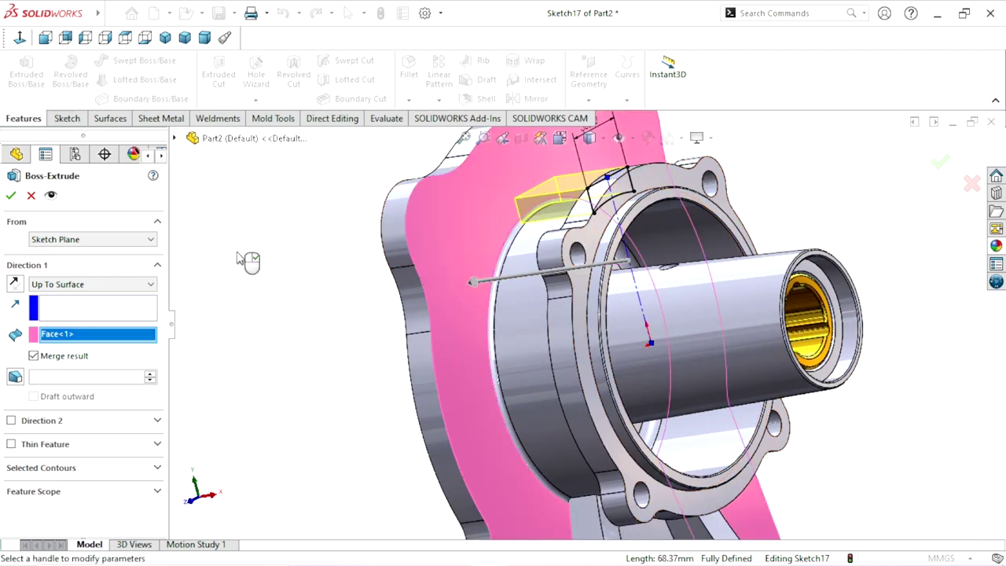
pyautogui.click(9, 196)
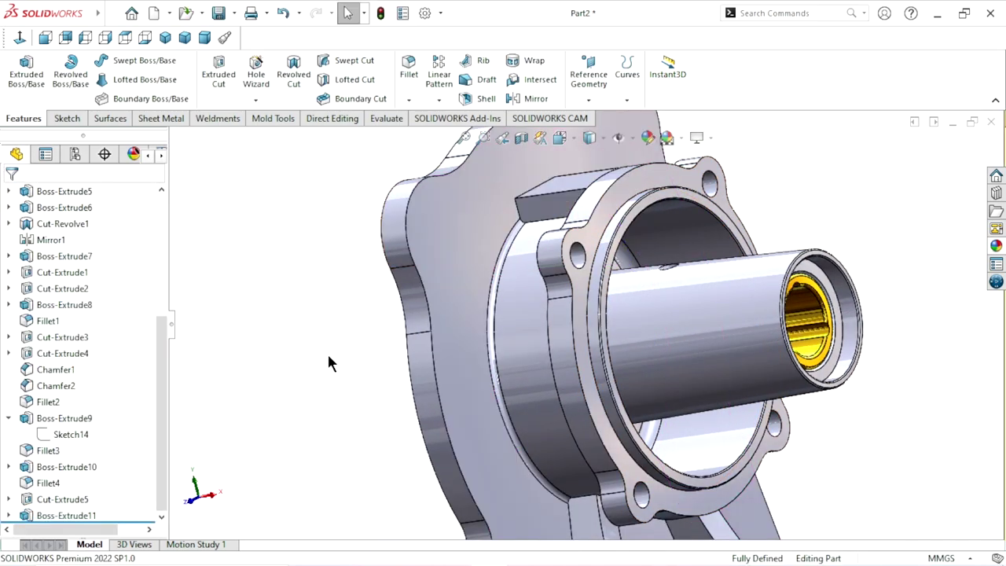
# Step: Orbit and zoom the part to inspect Boss-Extrude11 and face the front plate
pyautogui.moveTo(327, 352)
pyautogui.mouseDown(button='middle')
pyautogui.moveTo(321, 281)
pyautogui.moveTo(384, 354)
pyautogui.moveTo(362, 265)
pyautogui.moveTo(635, 355)
pyautogui.moveTo(629, 340)
pyautogui.mouseUp(button='middle')
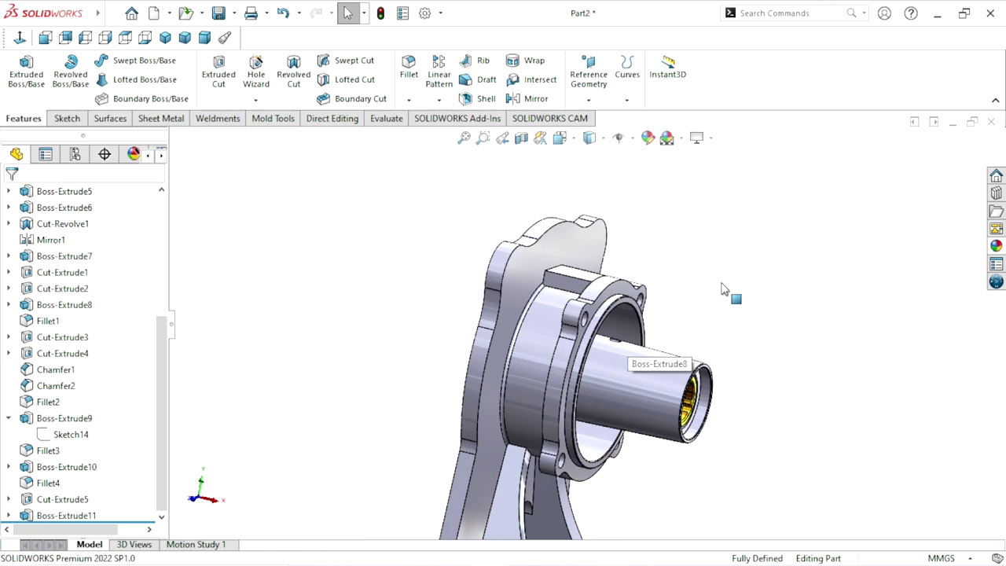
pyautogui.scroll(3, 659, 378)
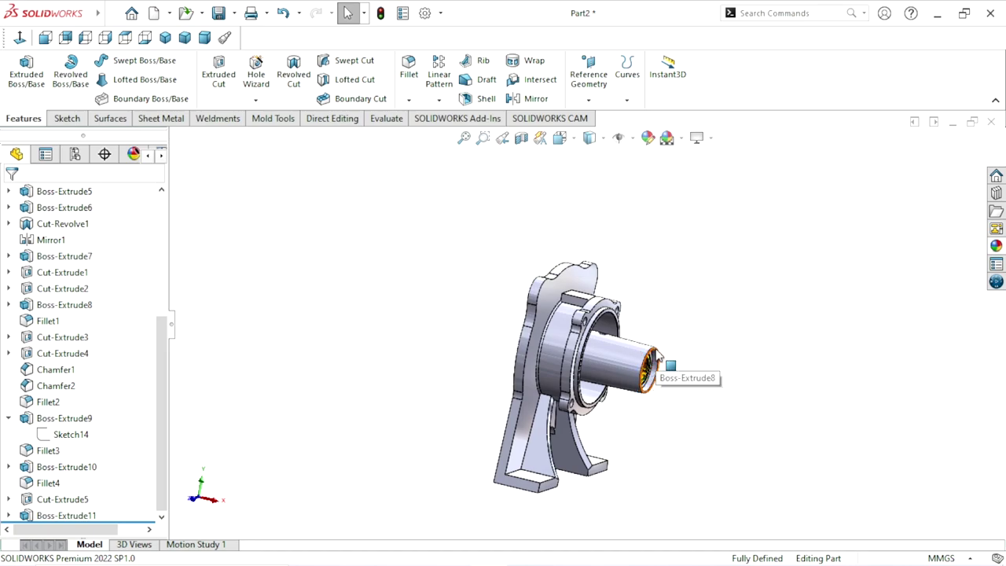
pyautogui.scroll(-2, 730, 310)
pyautogui.scroll(-2, 708, 310)
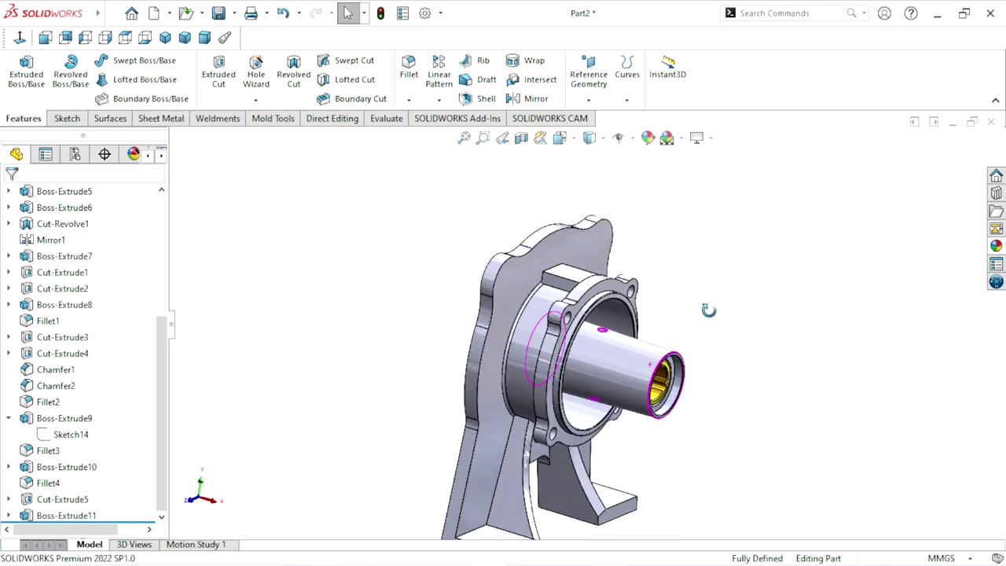
pyautogui.scroll(2, 708, 309)
pyautogui.scroll(2, 672, 368)
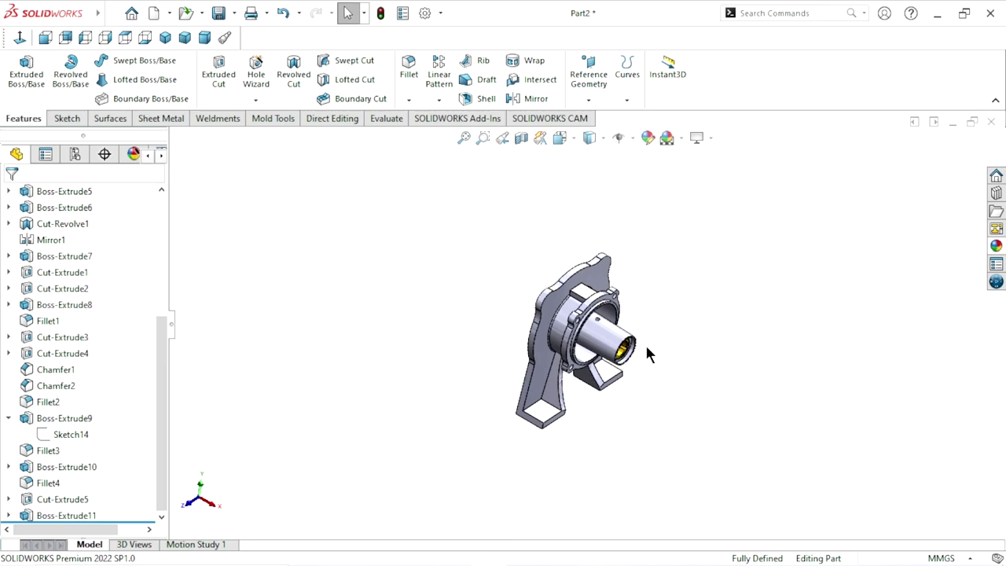
pyautogui.scroll(2, 641, 352)
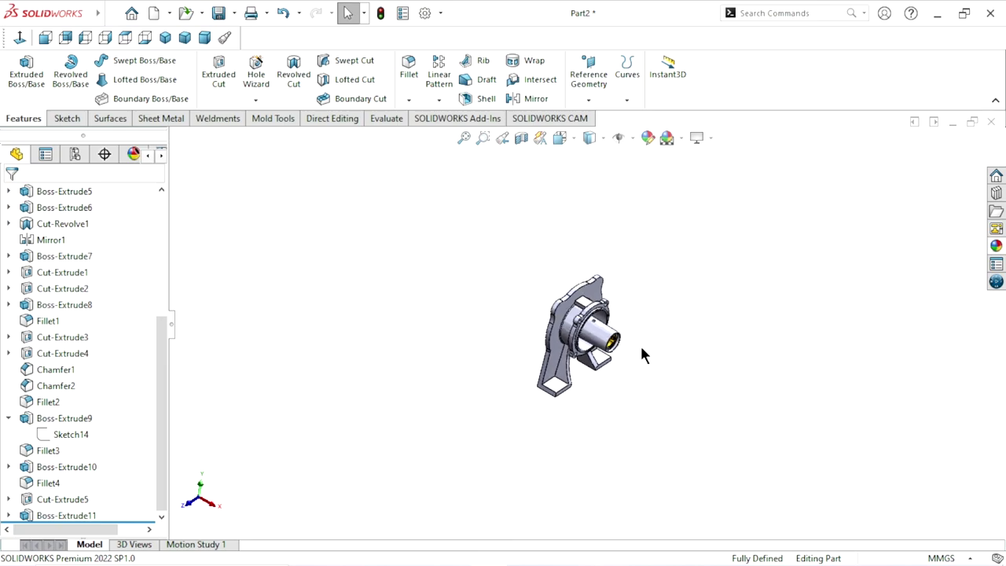
pyautogui.scroll(1, 641, 354)
pyautogui.scroll(-1, 625, 346)
pyautogui.scroll(-2, 652, 330)
pyautogui.moveTo(684, 314)
pyautogui.mouseDown(button='middle')
pyautogui.moveTo(658, 259)
pyautogui.moveTo(762, 296)
pyautogui.moveTo(833, 263)
pyautogui.moveTo(806, 318)
pyautogui.mouseUp(button='middle')
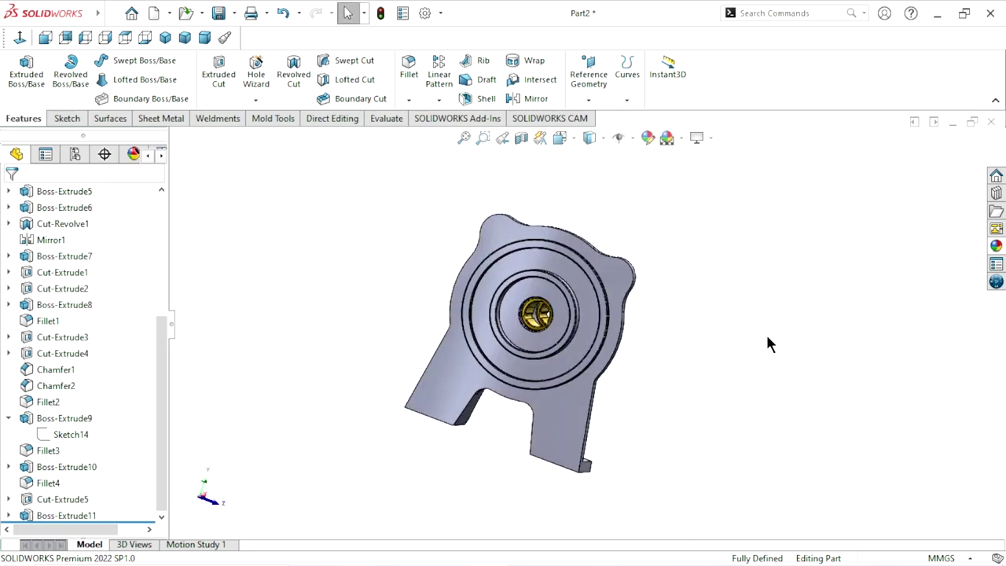
# Step: Select the housing's front plate face, view it straight on, and dismiss the thread data warning
pyautogui.click(465, 292)
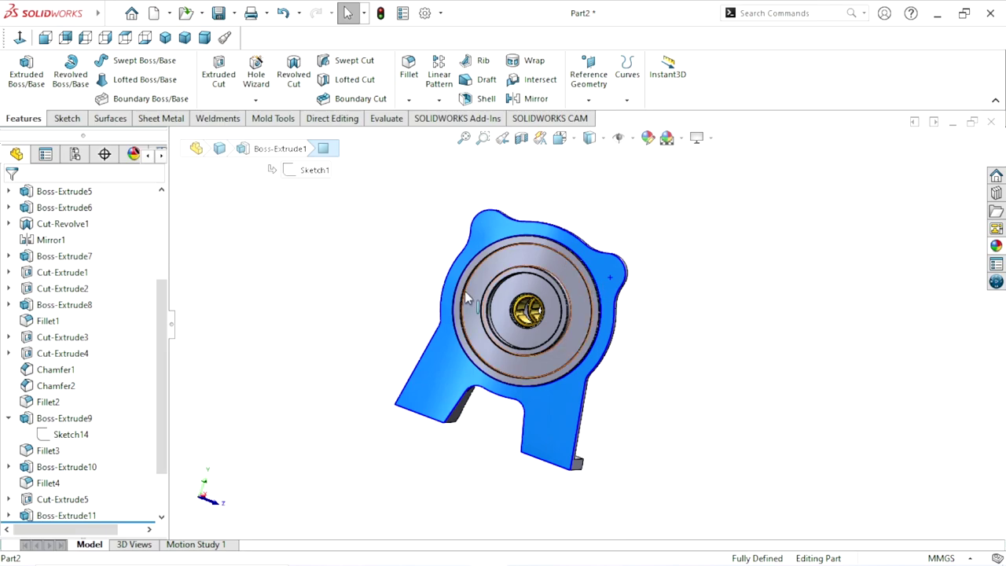
pyautogui.click(26, 43)
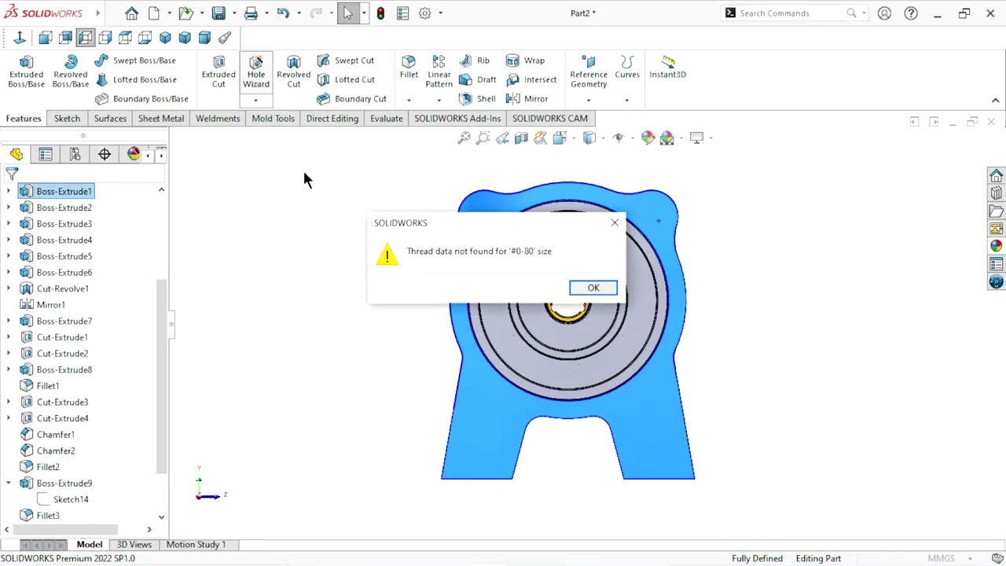
pyautogui.click(593, 289)
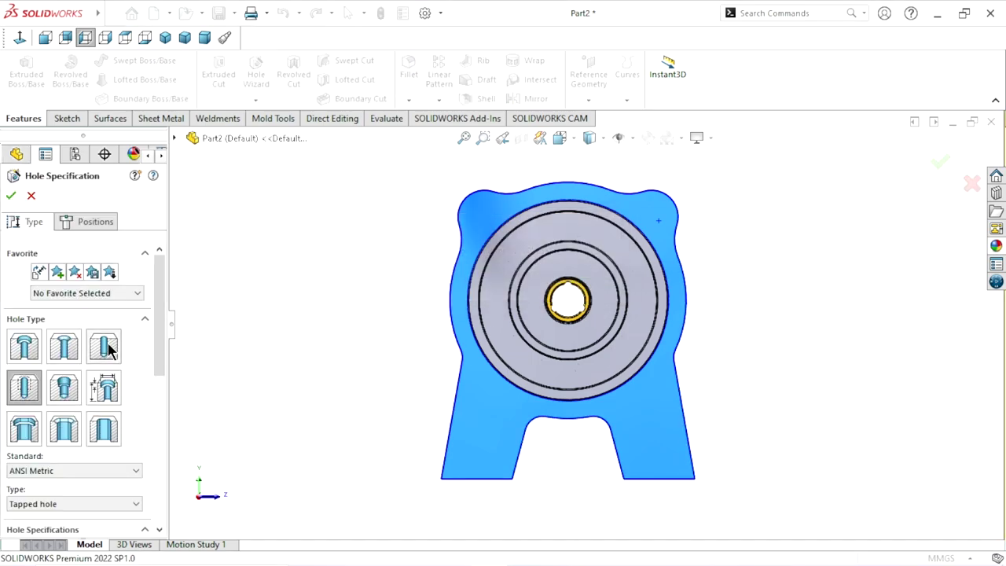
# Step: Set the hole to ANSI Metric drill size Ø12.5 with a Through All end condition
pyautogui.moveTo(159, 318); pyautogui.dragTo(162, 393)
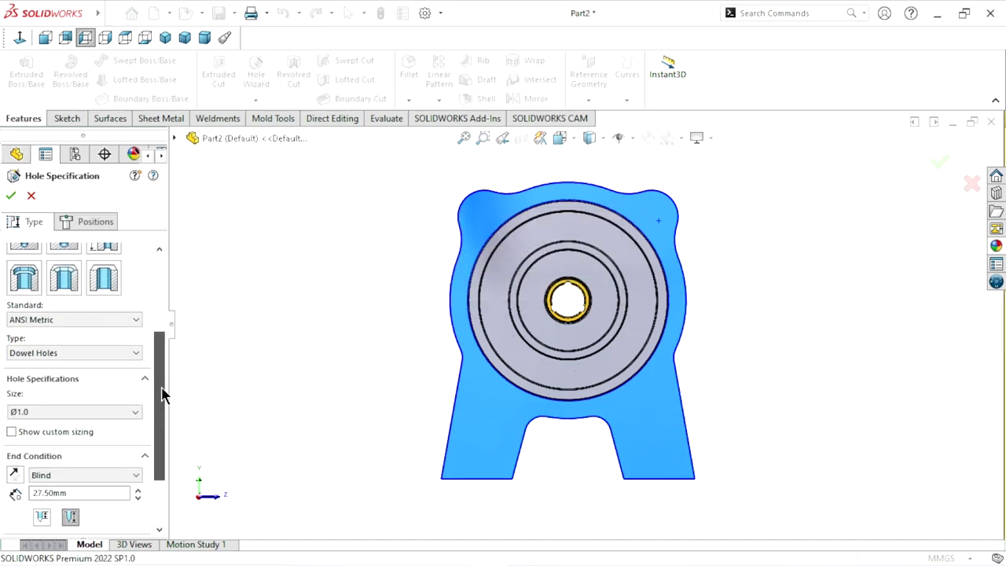
pyautogui.click(93, 309)
pyautogui.click(47, 328)
pyautogui.click(68, 347)
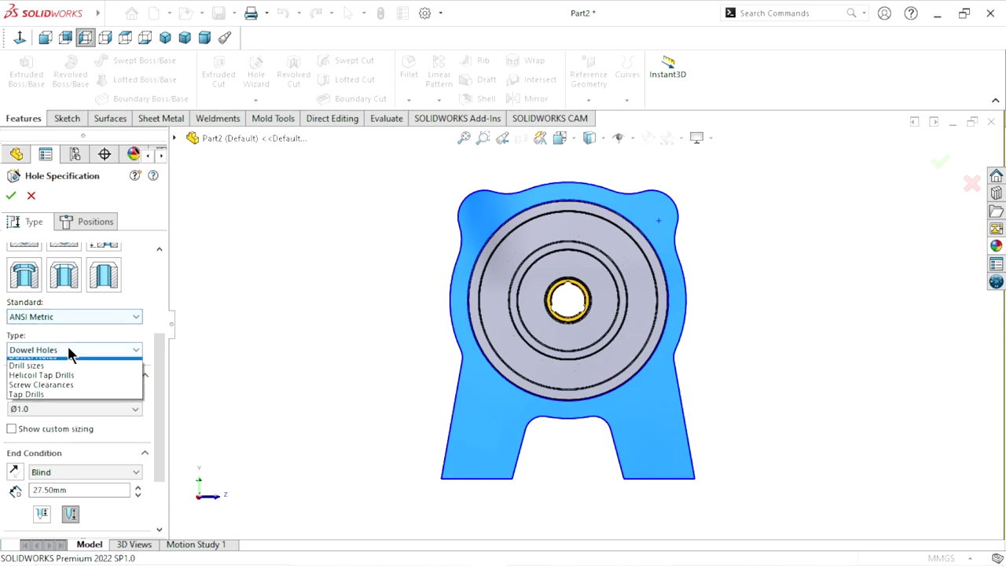
pyautogui.click(44, 374)
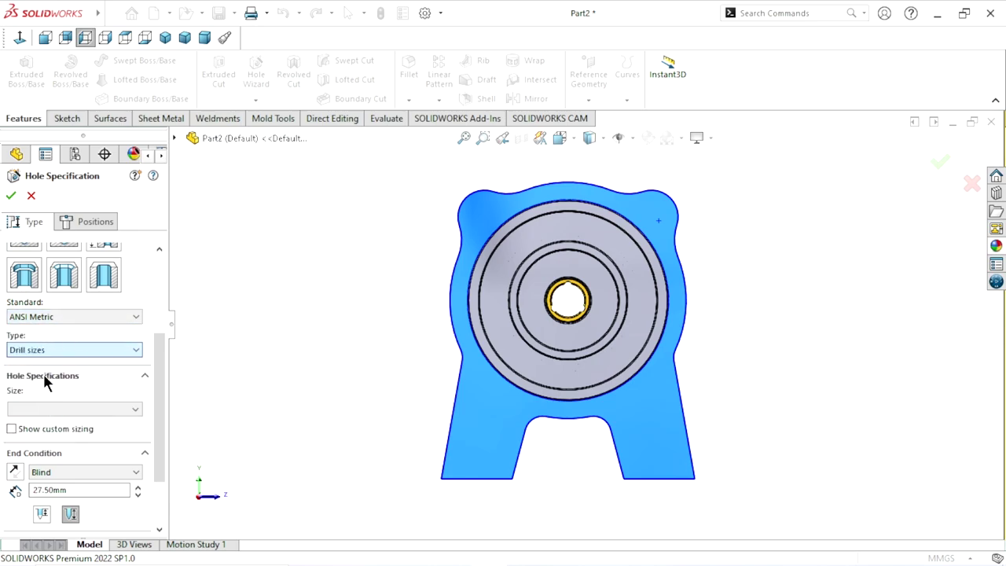
pyautogui.scroll(-1, 156, 377)
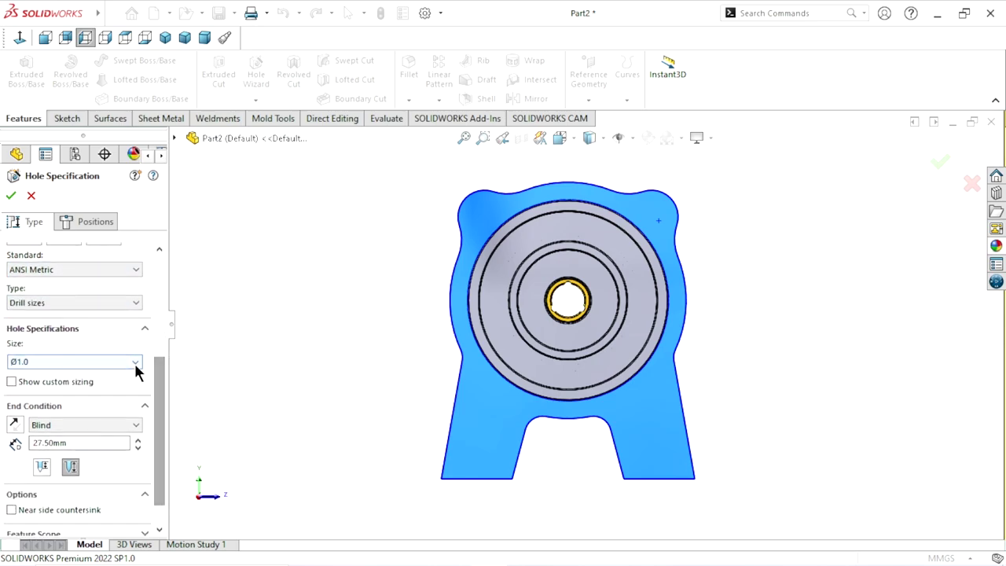
pyautogui.click(135, 361)
pyautogui.scroll(-4, 54, 455)
pyautogui.scroll(-4, 53, 452)
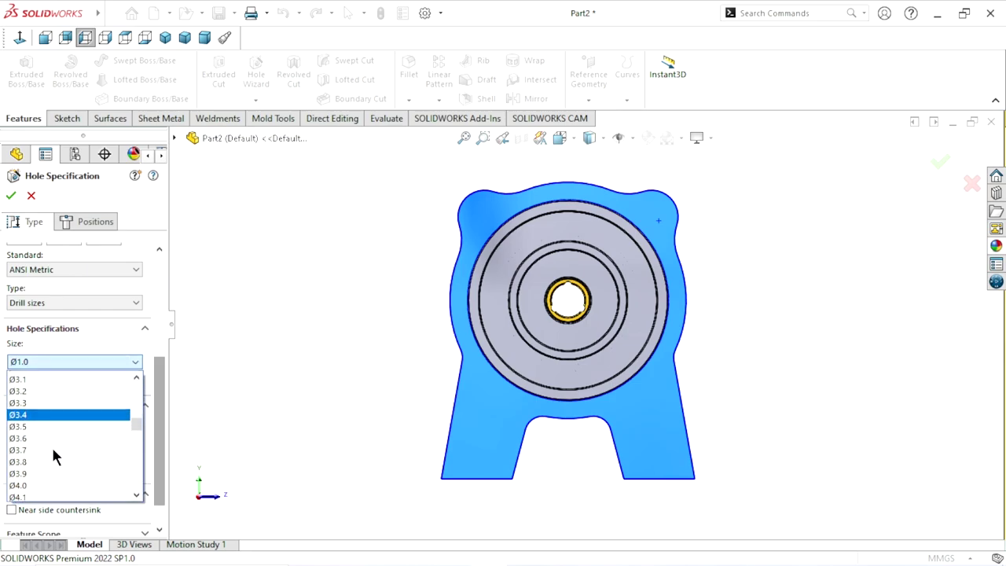
pyautogui.scroll(-4, 53, 451)
pyautogui.scroll(-4, 52, 451)
pyautogui.scroll(-4, 53, 454)
pyautogui.scroll(-4, 54, 455)
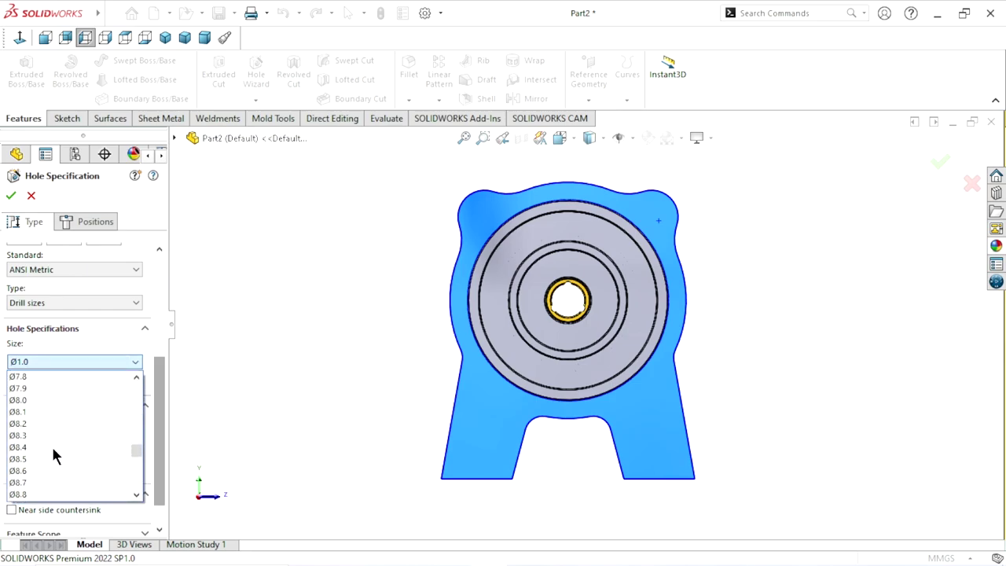
pyautogui.scroll(-4, 53, 454)
pyautogui.scroll(-3, 53, 454)
pyautogui.click(43, 425)
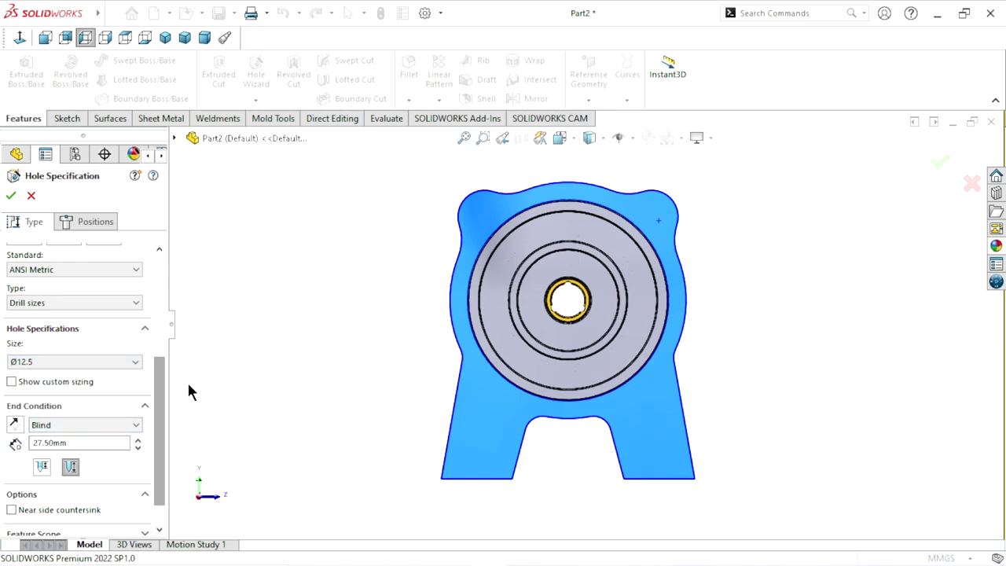
pyautogui.click(109, 428)
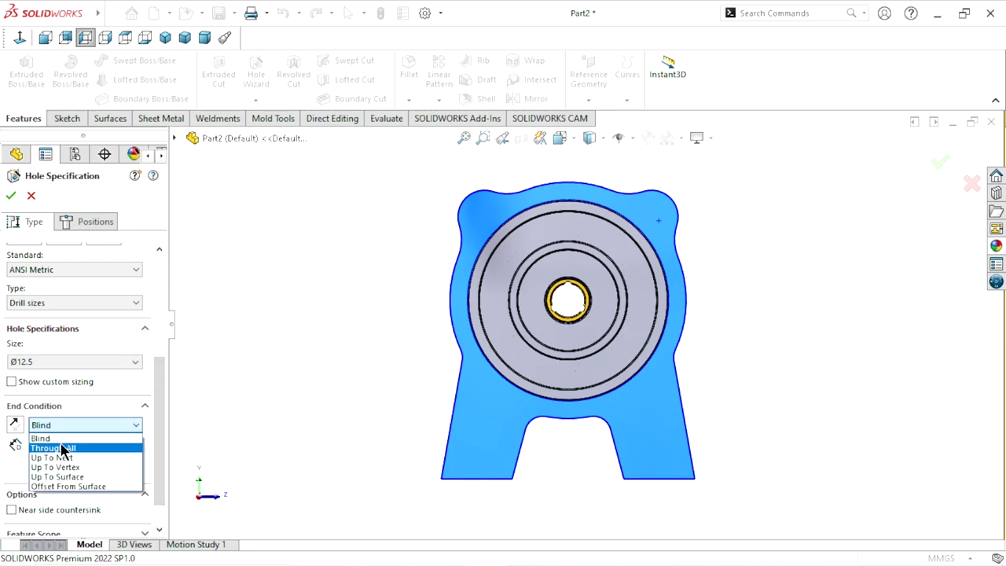
pyautogui.click(64, 449)
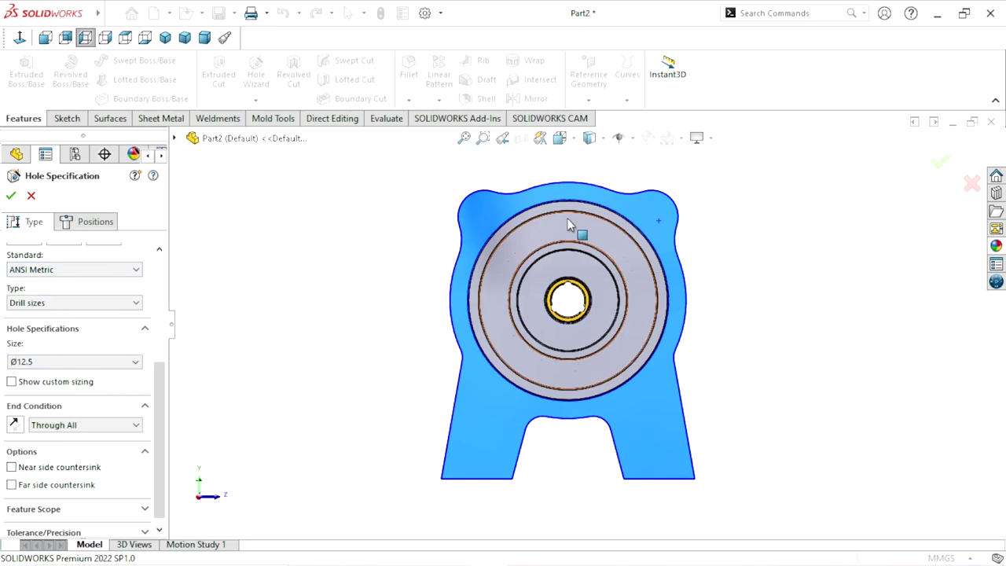
pyautogui.scroll(-3, 554, 220)
# Step: Place a single hole point on the plate's upper-left lobe
pyautogui.click(64, 224)
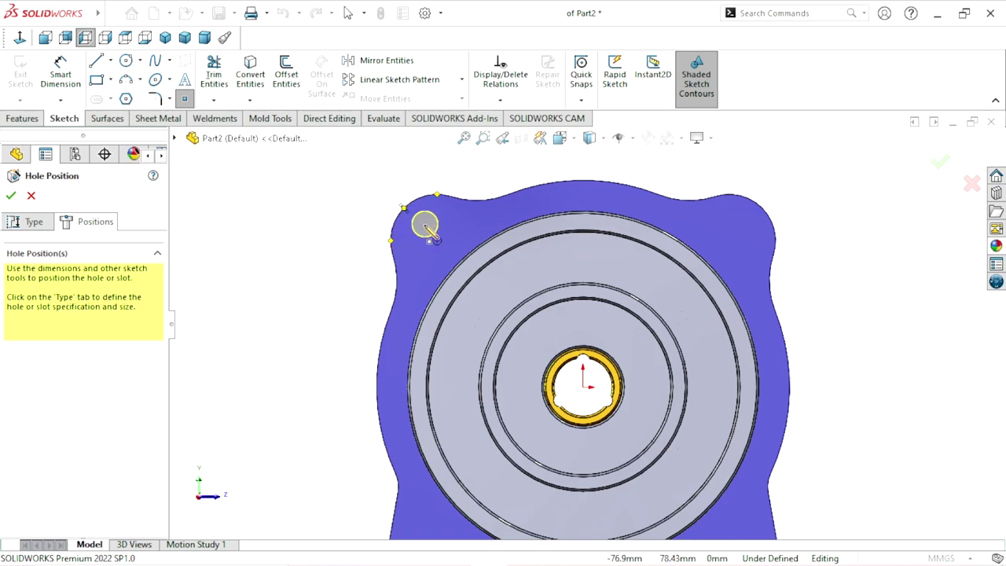
pyautogui.click(423, 225)
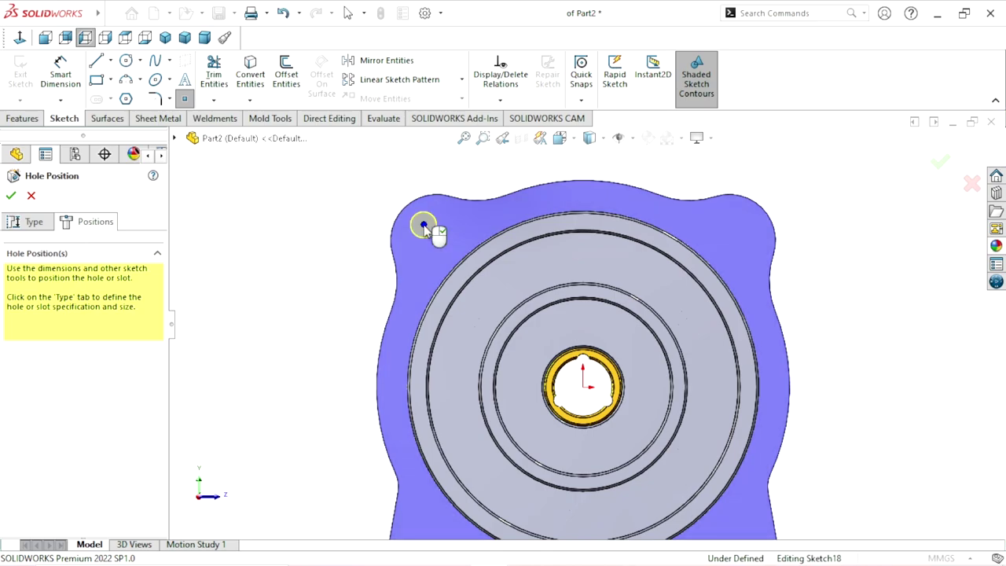
pyautogui.rightClick(314, 218)
pyautogui.click(324, 228)
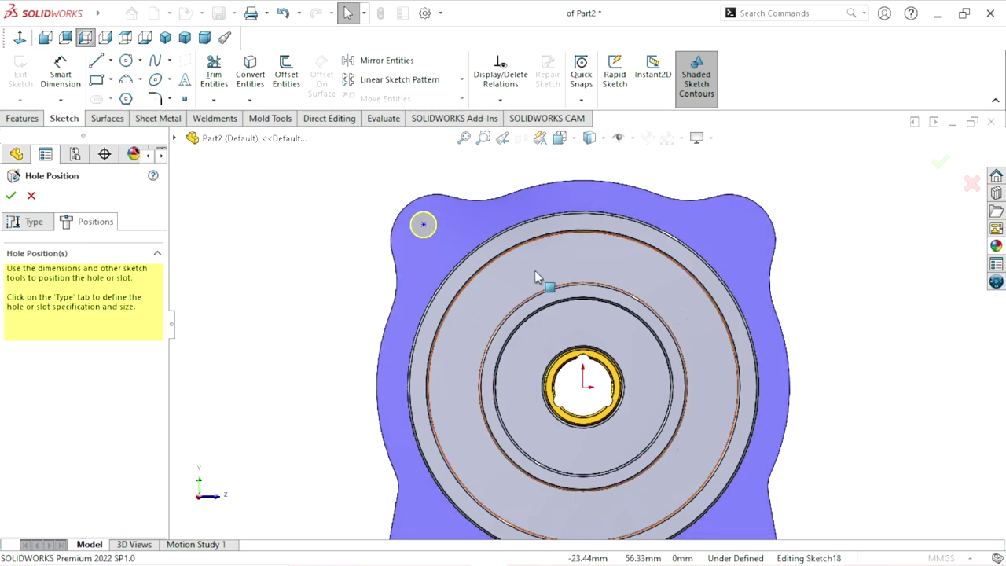
# Step: Draw a vertical centerline to the origin and a diagonal centerline to the hole centre
pyautogui.click(112, 59)
pyautogui.click(112, 95)
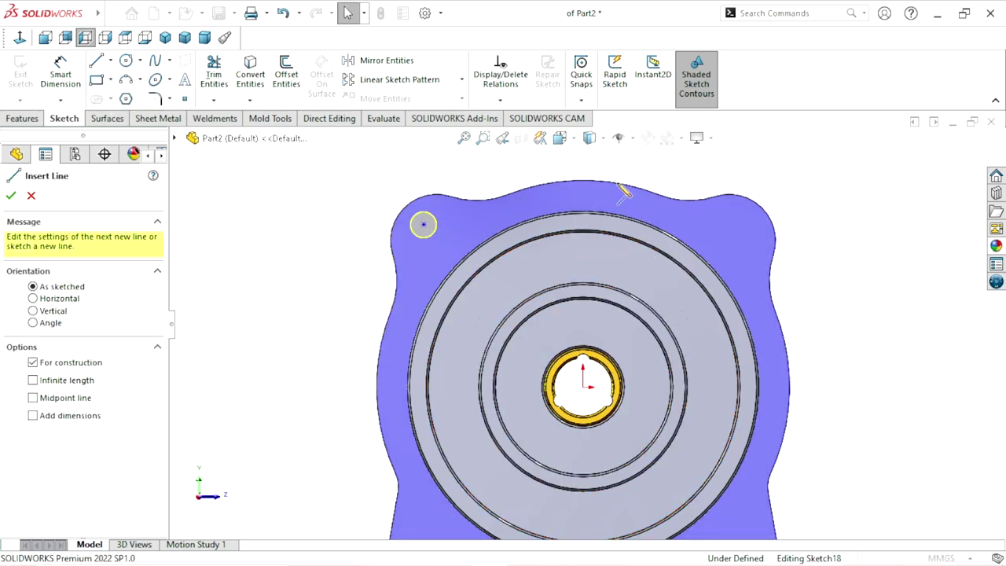
pyautogui.click(583, 181)
pyautogui.click(583, 386)
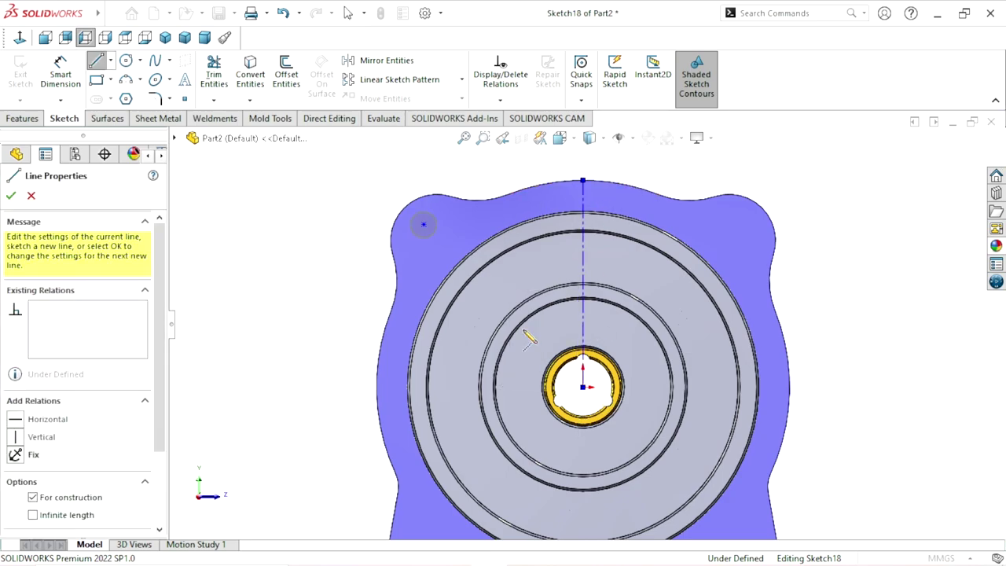
pyautogui.click(423, 225)
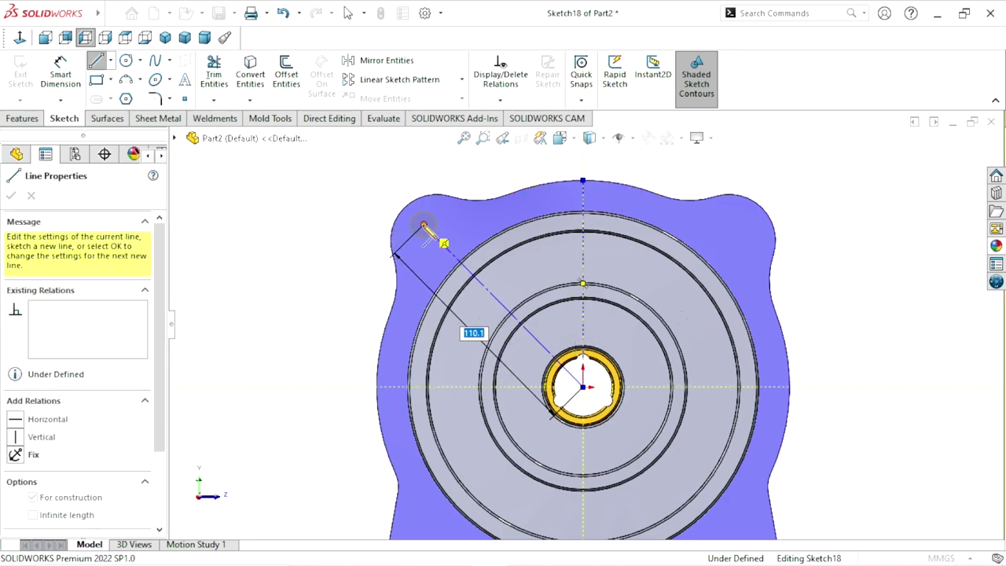
pyautogui.rightClick(324, 263)
pyautogui.click(330, 264)
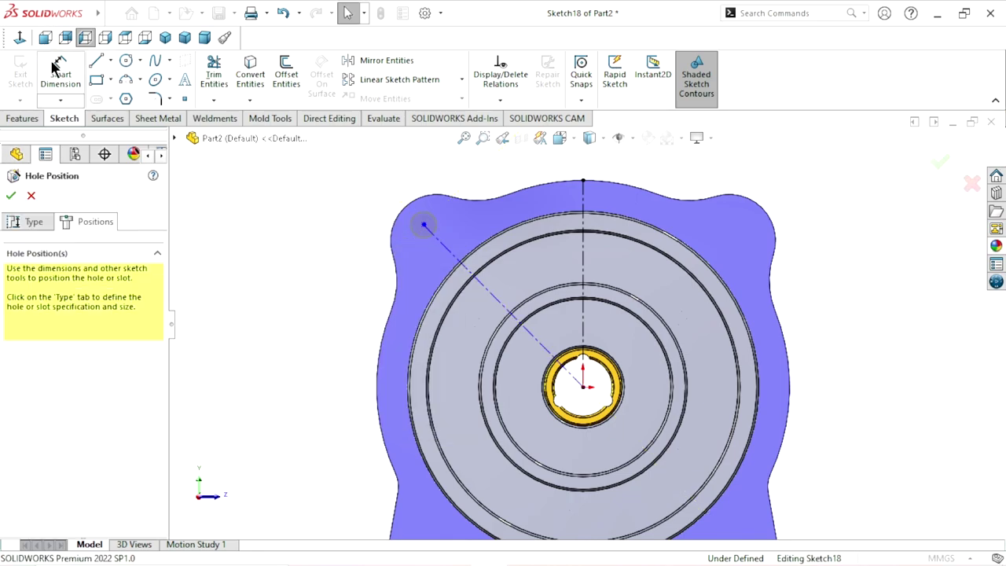
# Step: Dimension the diagonal centerline at 45° from vertical and 105 mm long
pyautogui.click(511, 312)
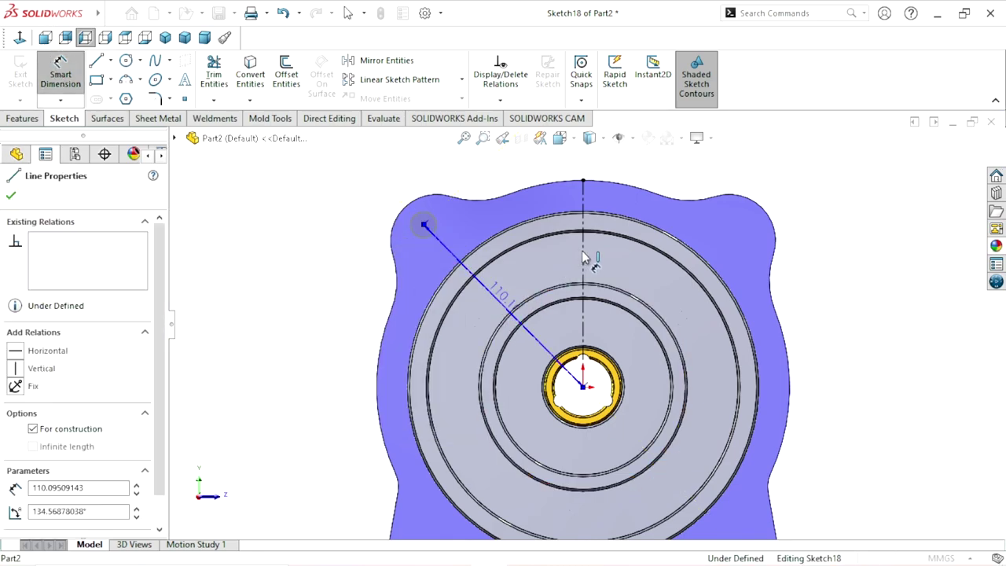
pyautogui.click(582, 262)
pyautogui.click(543, 270)
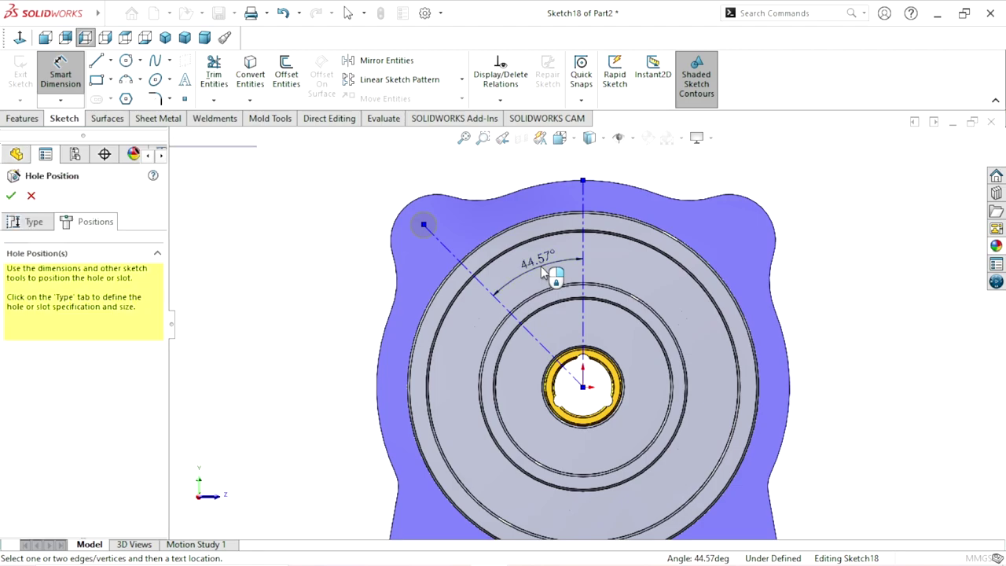
pyautogui.click(542, 270)
pyautogui.write('45')
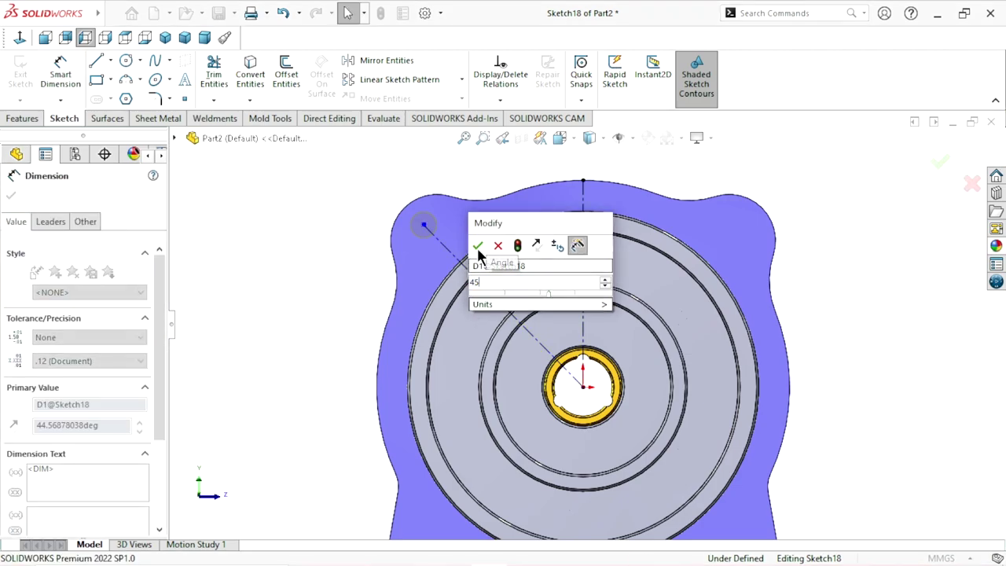
pyautogui.click(478, 246)
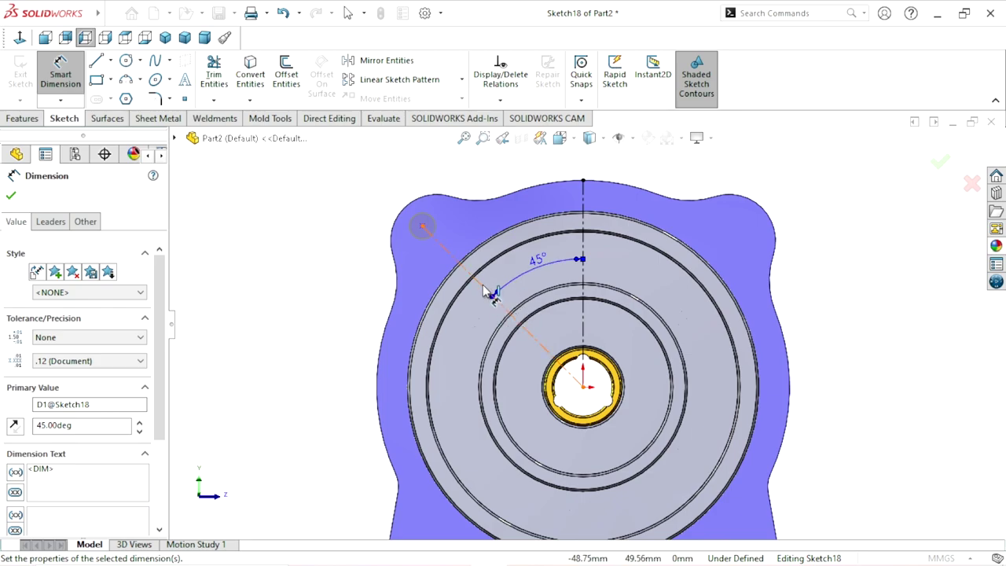
pyautogui.click(489, 292)
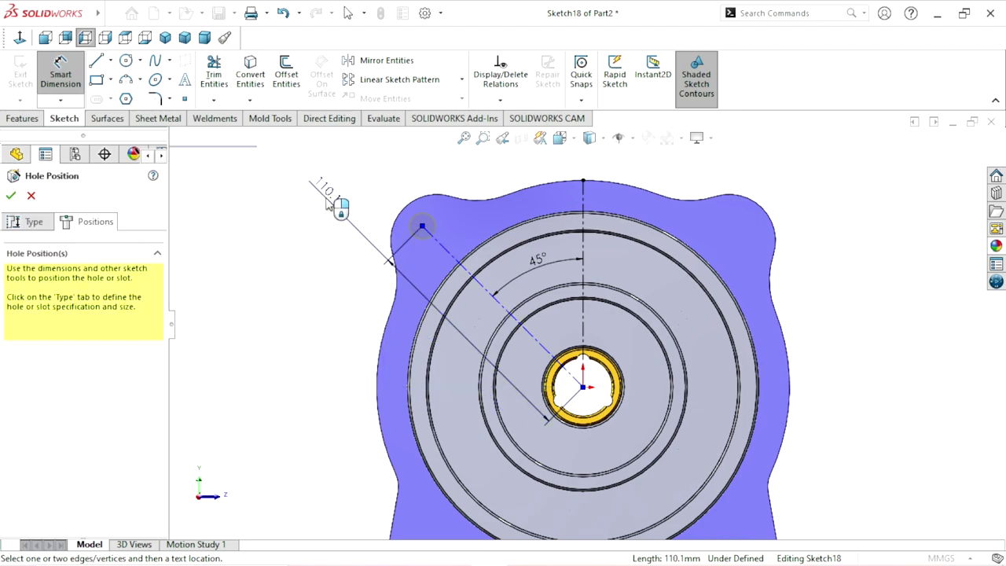
pyautogui.click(336, 203)
pyautogui.write('105')
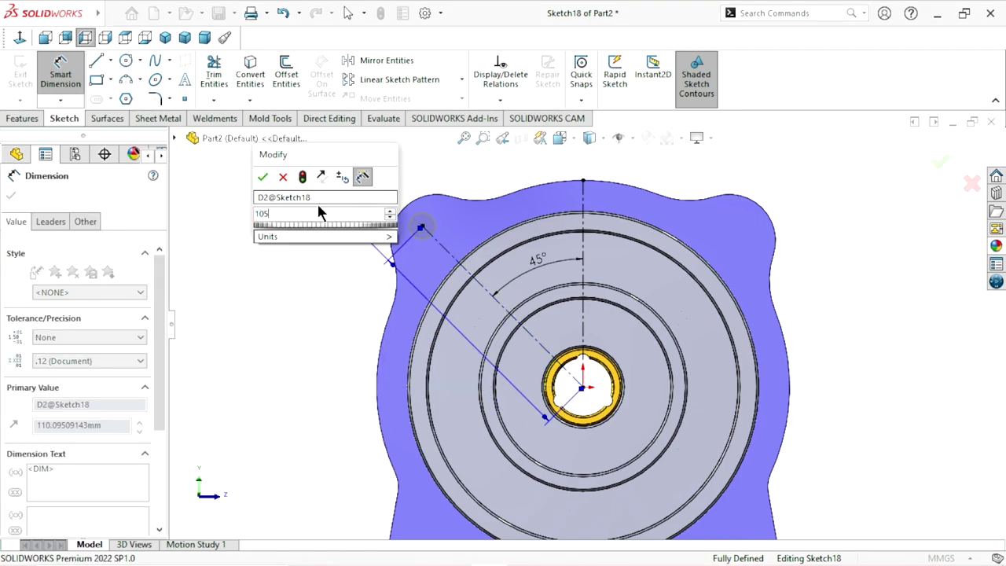
pyautogui.click(262, 176)
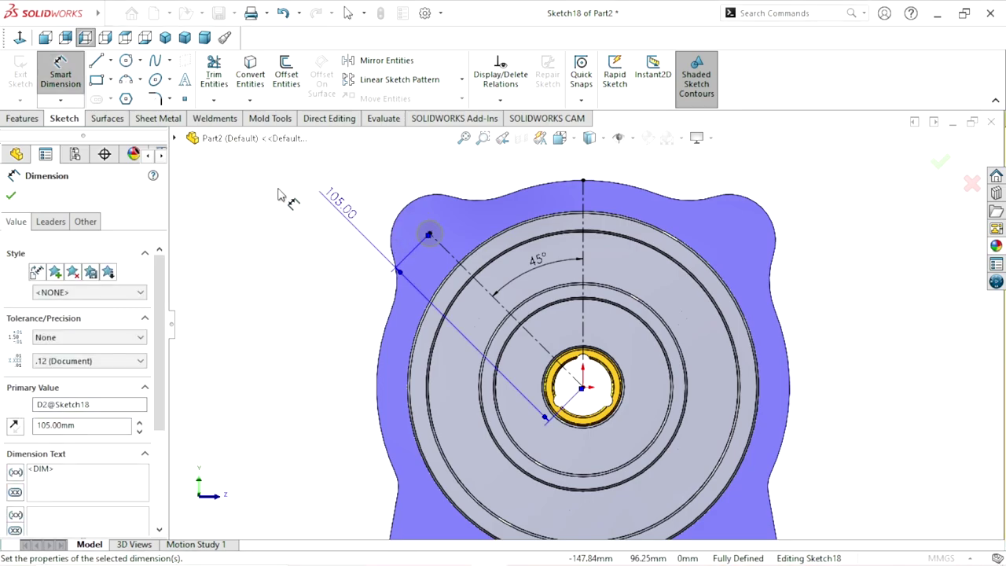
pyautogui.click(11, 197)
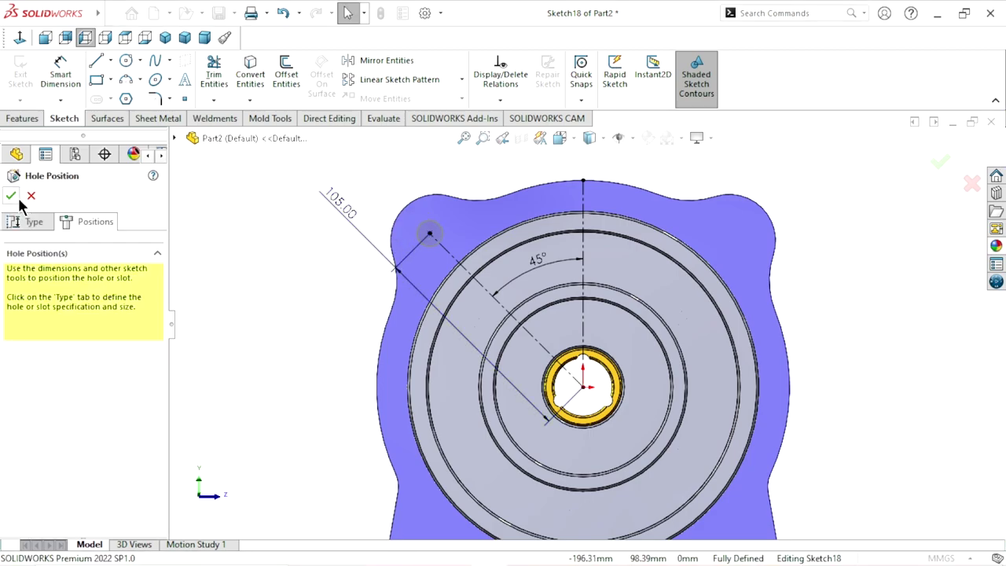
# Step: Create the positioned Ø12.5 hole and tilt the part into 3D
pyautogui.click(12, 197)
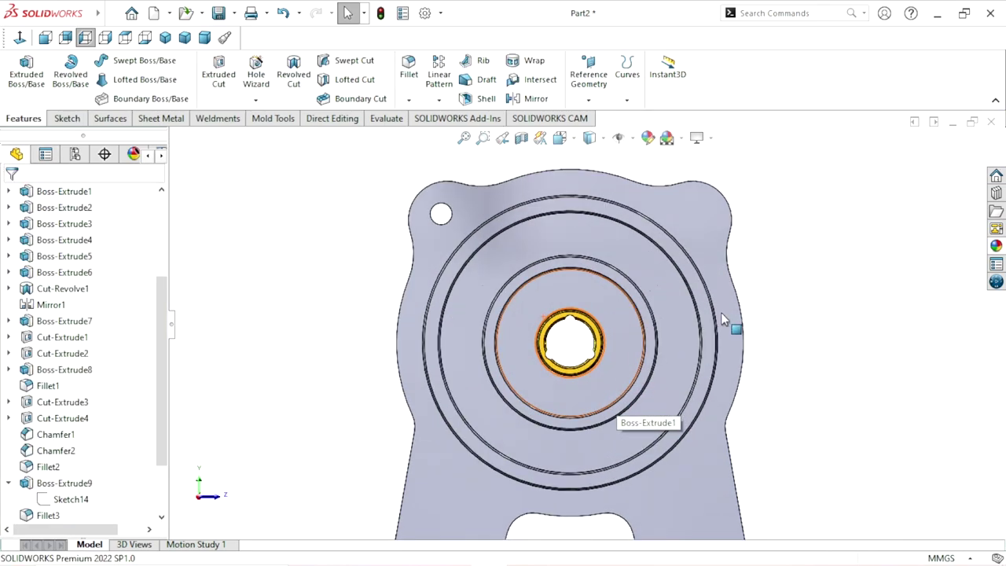
pyautogui.moveTo(721, 312); pyautogui.dragTo(747, 351, button='middle')
pyautogui.scroll(-2, 747, 358)
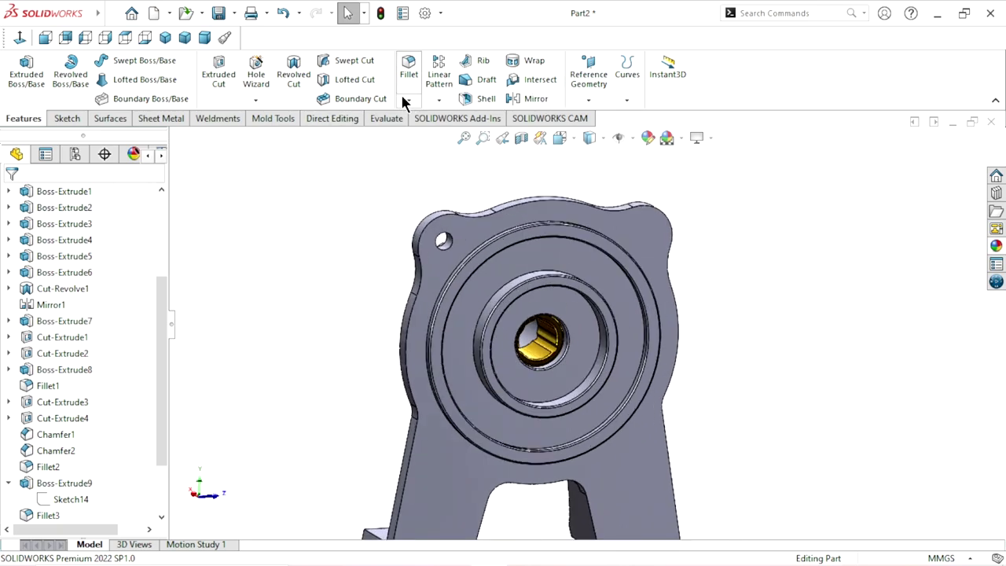
# Step: Circular-pattern the hole about the ring face into 4 equally spaced instances over 360°
pyautogui.click(439, 101)
pyautogui.click(443, 138)
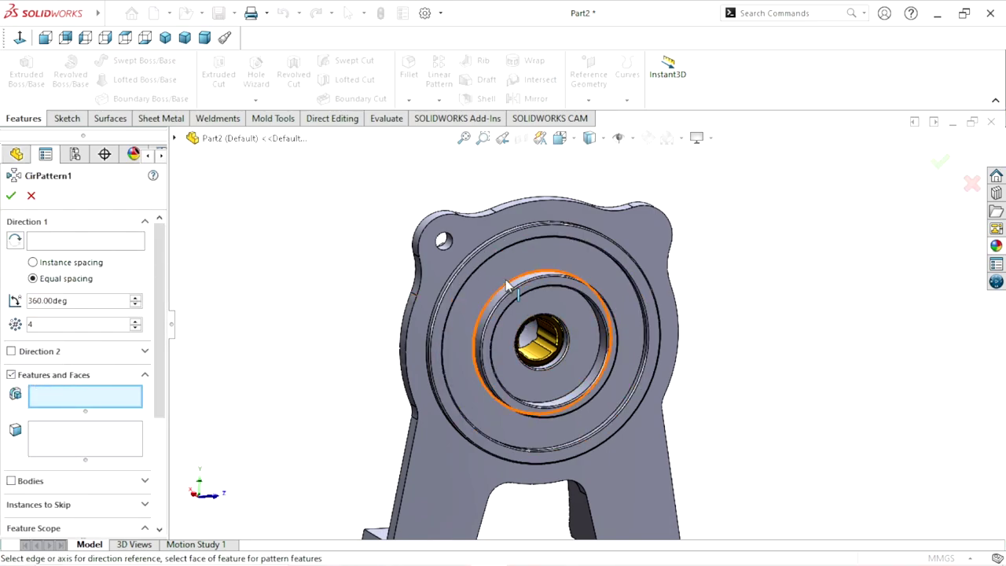
pyautogui.scroll(-4, 411, 212)
pyautogui.click(397, 207)
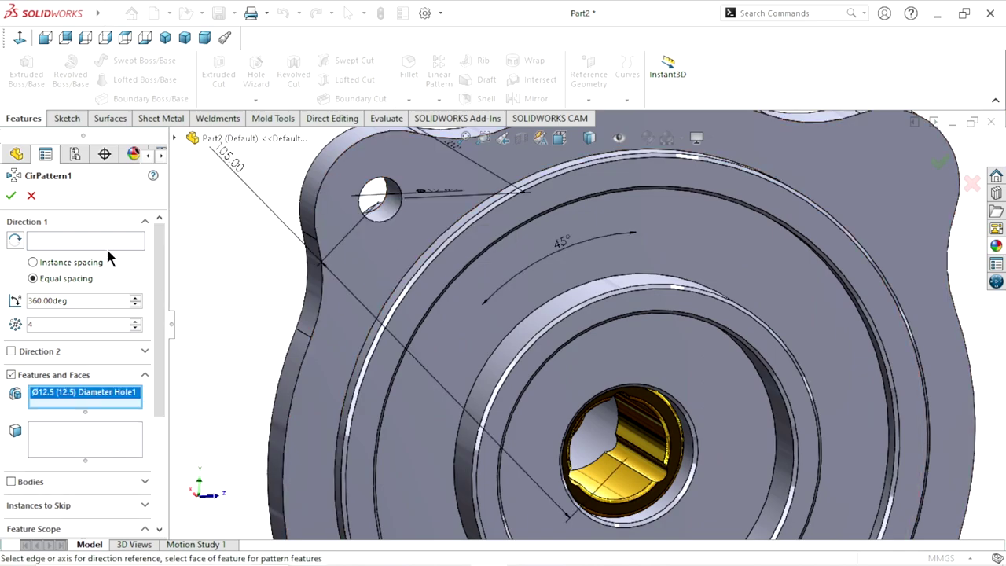
pyautogui.click(49, 242)
pyautogui.scroll(4, 548, 369)
pyautogui.scroll(-2, 628, 363)
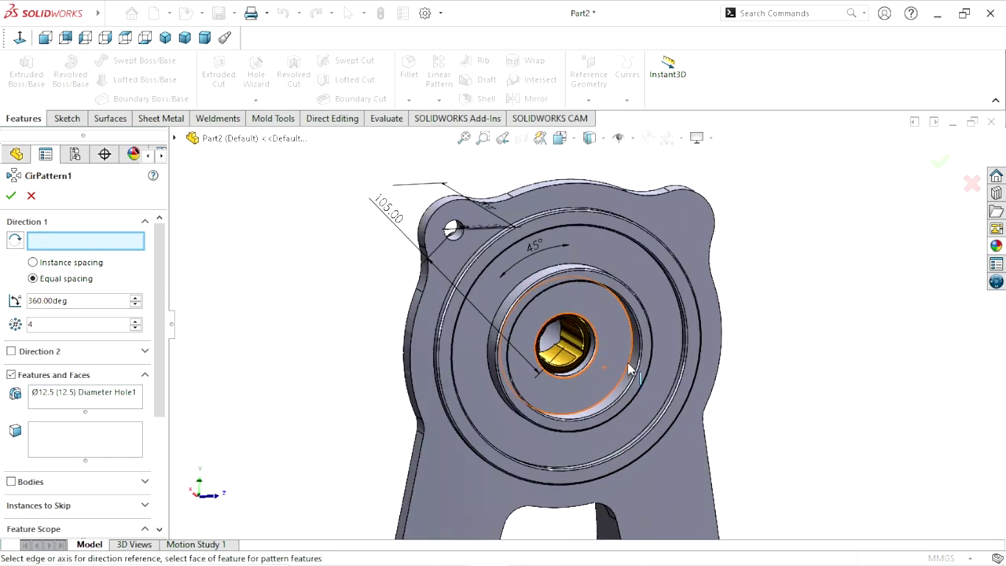
pyautogui.scroll(-1, 628, 363)
pyautogui.click(507, 260)
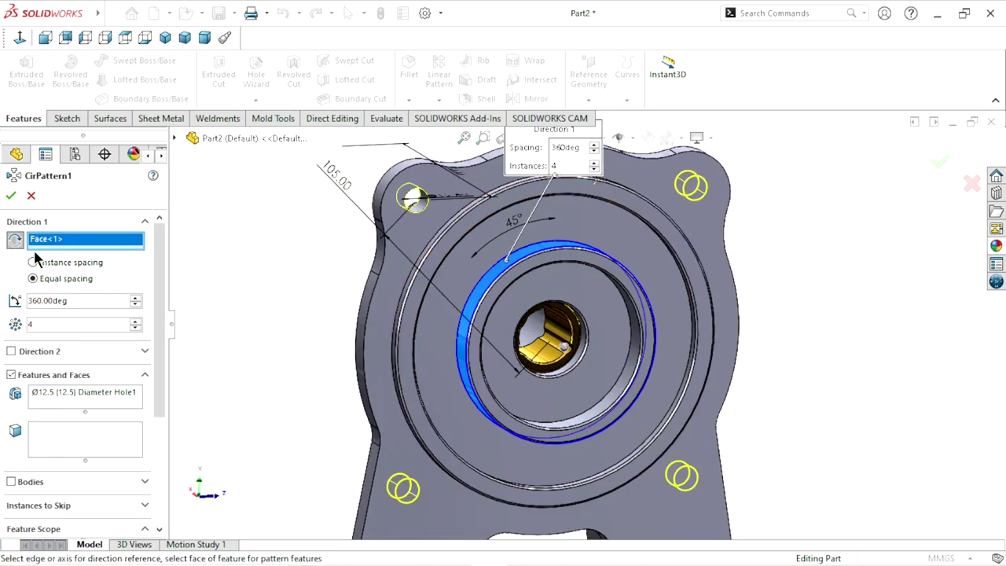
pyautogui.click(10, 196)
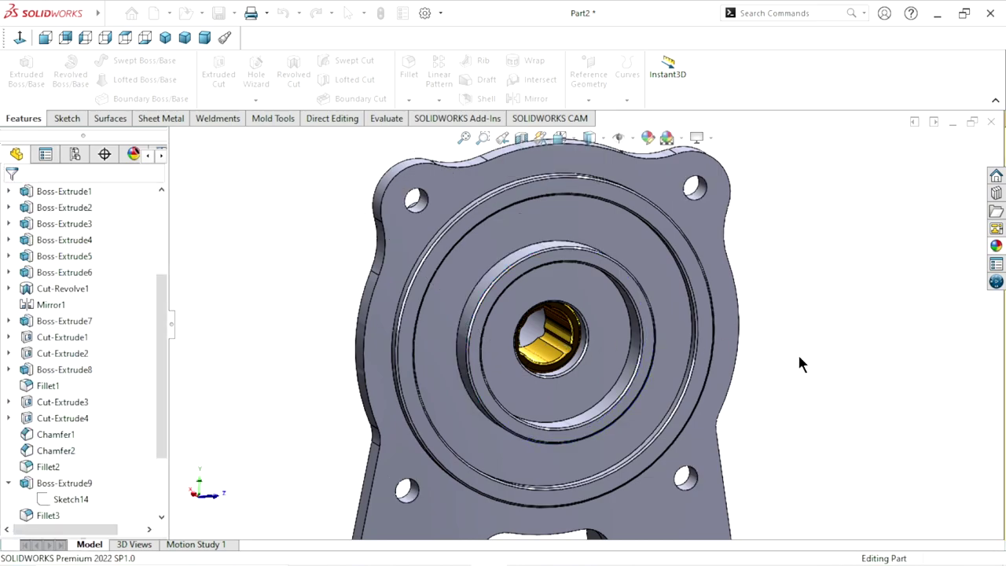
pyautogui.scroll(3, 640, 384)
# Step: Orbit to the underside and view the foot's bottom face straight on
pyautogui.scroll(-2, 610, 375)
pyautogui.moveTo(610, 375)
pyautogui.mouseDown(button='middle')
pyautogui.moveTo(825, 450)
pyautogui.moveTo(854, 436)
pyautogui.moveTo(710, 378)
pyautogui.moveTo(661, 377)
pyautogui.mouseUp(button='middle')
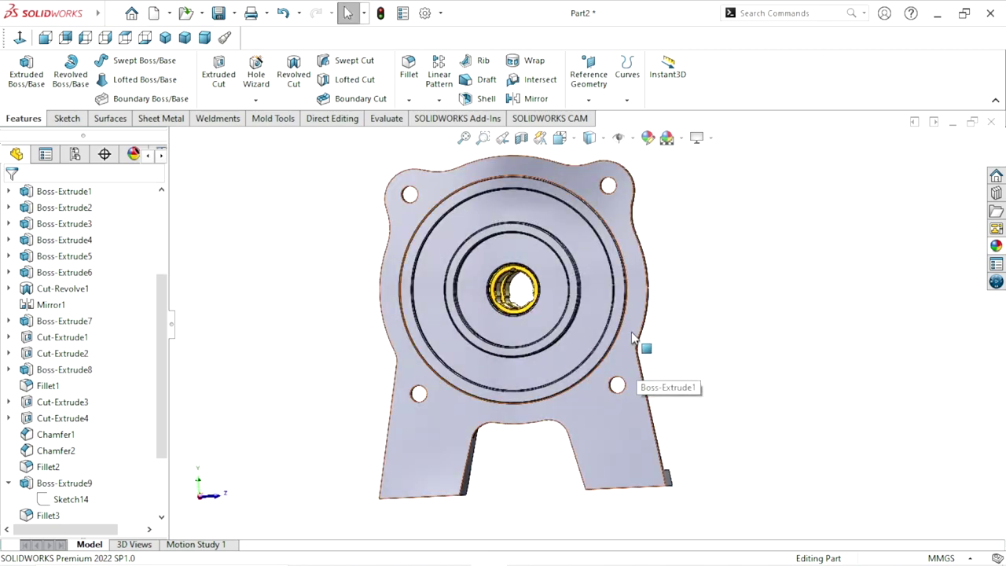
pyautogui.scroll(3, 613, 344)
pyautogui.moveTo(466, 340)
pyautogui.mouseDown(button='middle')
pyautogui.moveTo(655, 381)
pyautogui.moveTo(734, 467)
pyautogui.moveTo(490, 411)
pyautogui.mouseUp(button='middle')
pyautogui.scroll(-3, 551, 385)
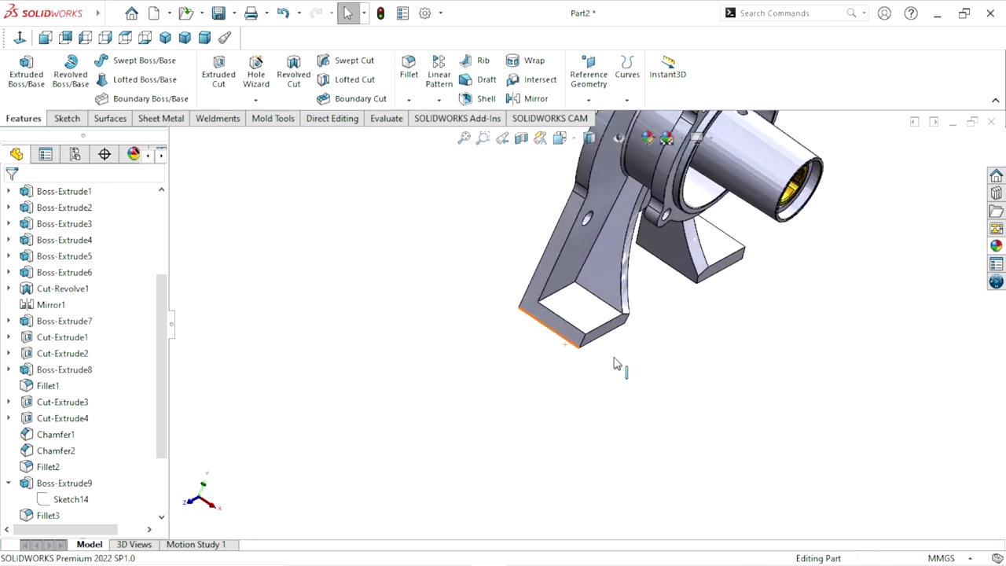
pyautogui.click(588, 323)
pyautogui.click(19, 37)
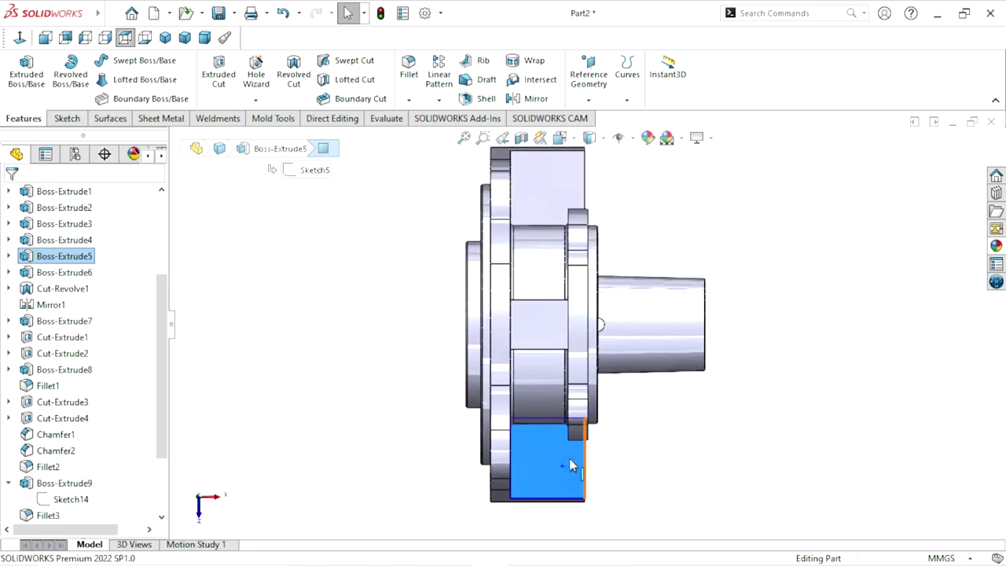
# Step: Set the Hole Wizard to an ANSI Metric Ø16.5 drill size, Through All
pyautogui.scroll(-1, 582, 440)
pyautogui.scroll(-1, 589, 418)
pyautogui.scroll(-1, 581, 428)
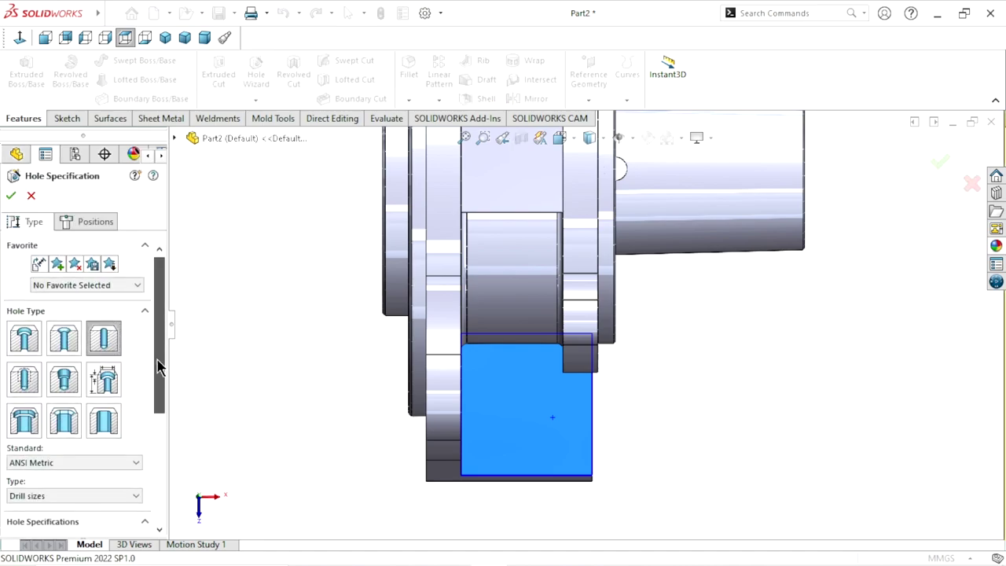
pyautogui.moveTo(162, 354); pyautogui.dragTo(170, 424)
pyautogui.click(69, 439)
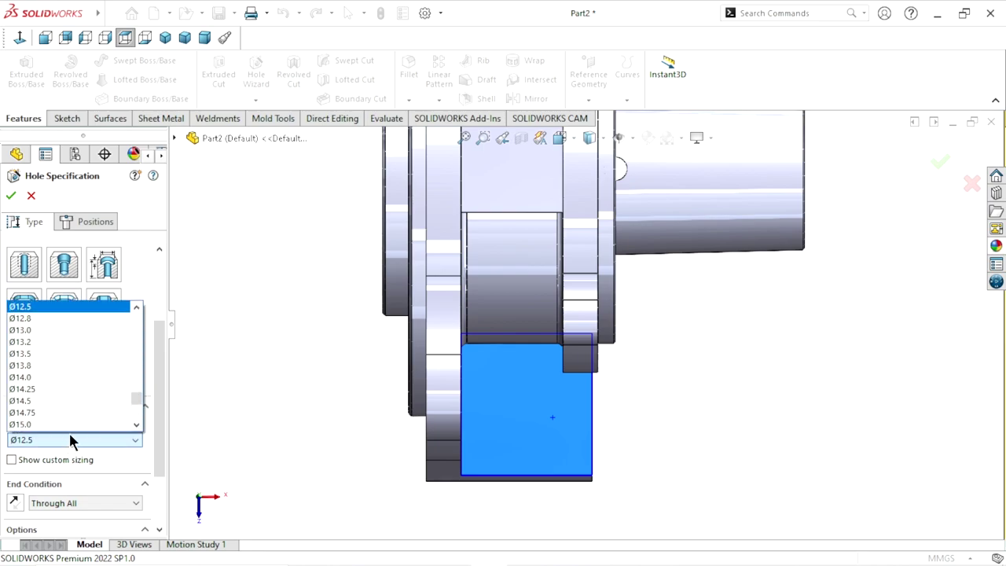
pyautogui.scroll(-1, 39, 390)
pyautogui.scroll(-1, 38, 391)
pyautogui.scroll(-1, 38, 392)
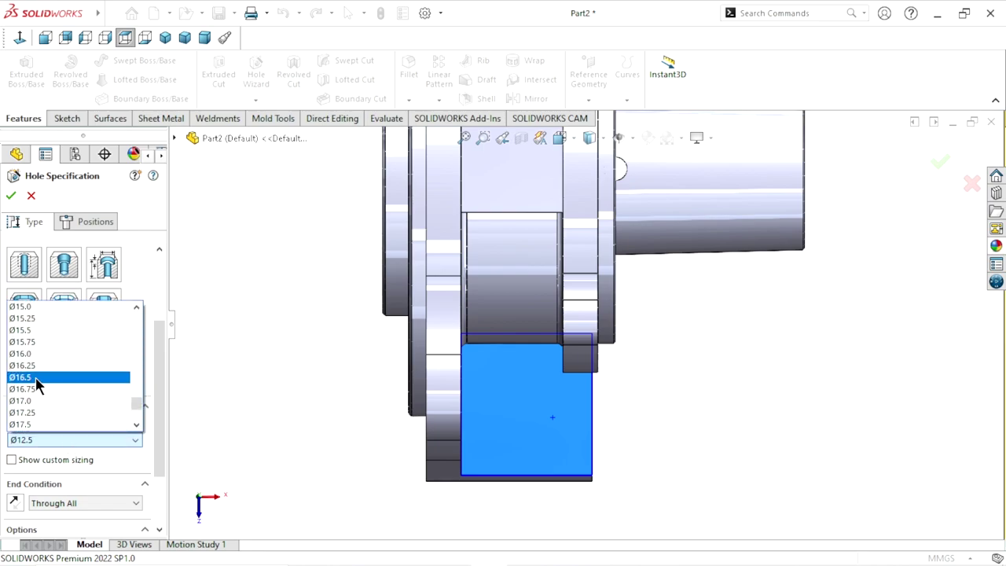
pyautogui.click(32, 379)
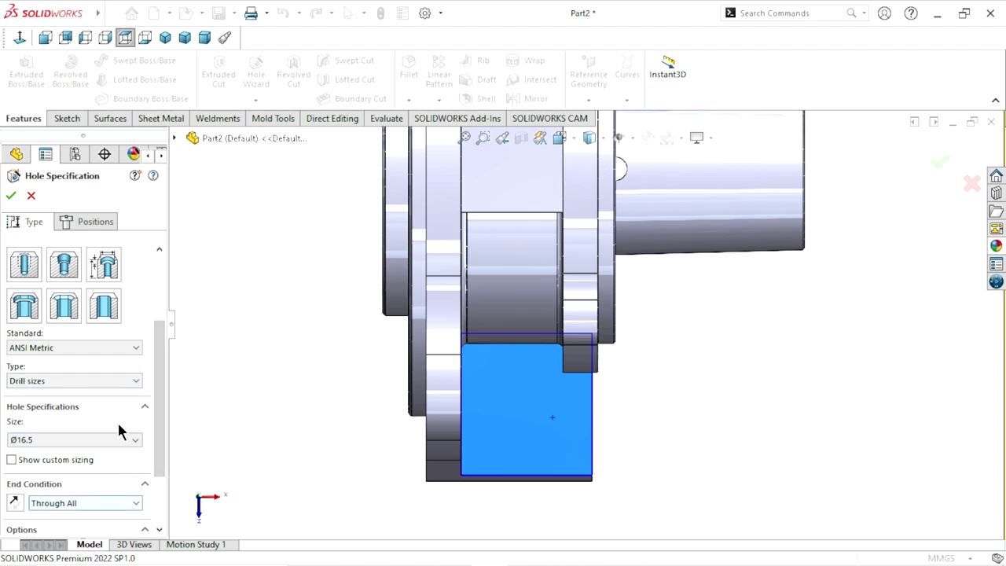
# Step: Place the hole's centre point on the foot's flat face
pyautogui.click(92, 223)
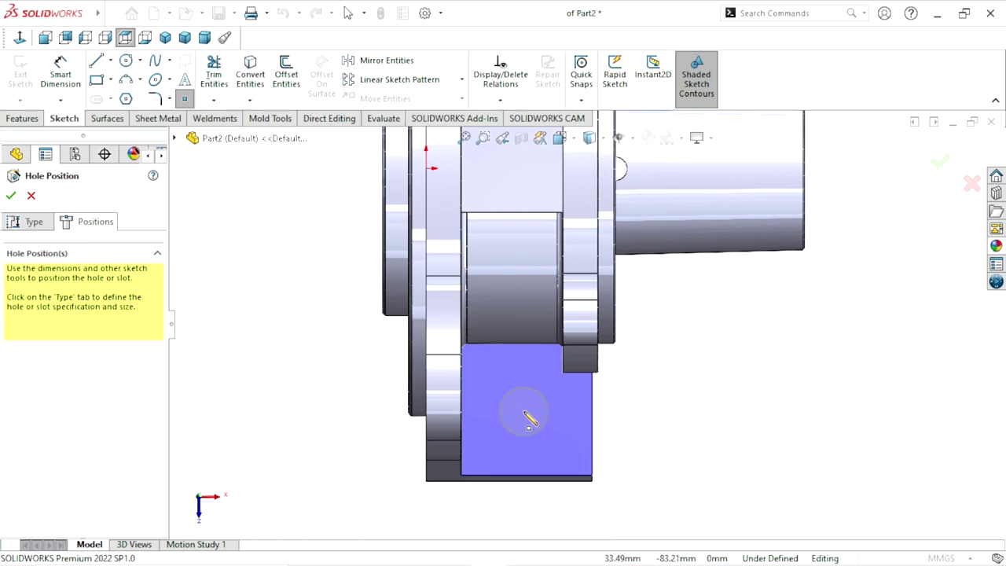
pyautogui.click(524, 410)
pyautogui.rightClick(645, 384)
pyautogui.click(663, 398)
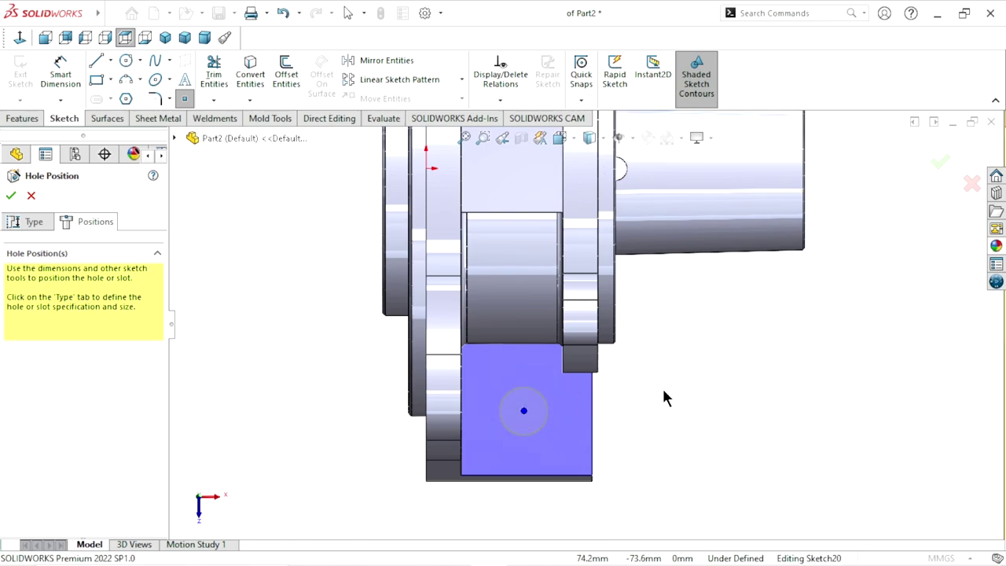
pyautogui.scroll(-2, 570, 391)
# Step: Draw a vertical centerline from the face's bottom edge to its top edge
pyautogui.click(111, 61)
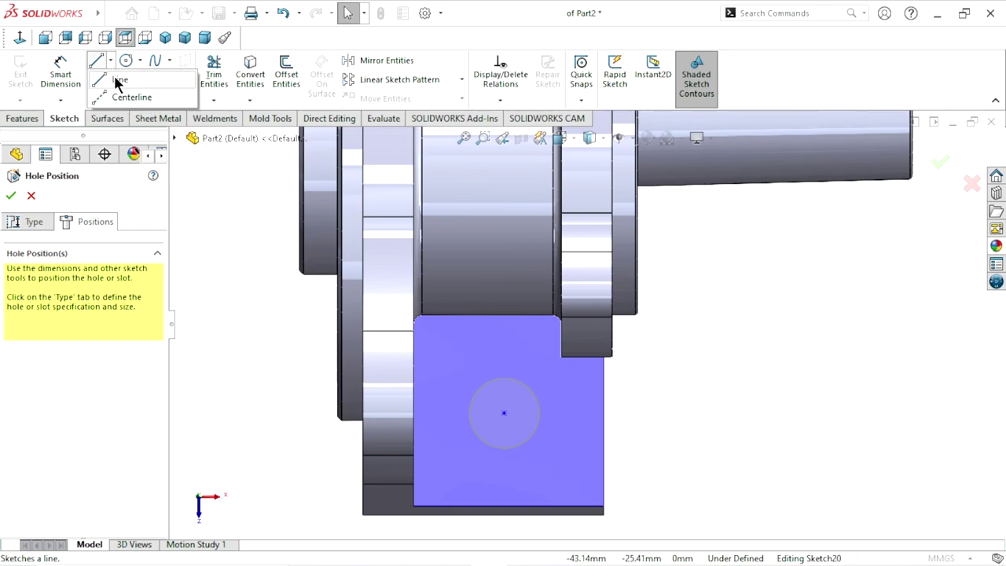
pyautogui.click(110, 94)
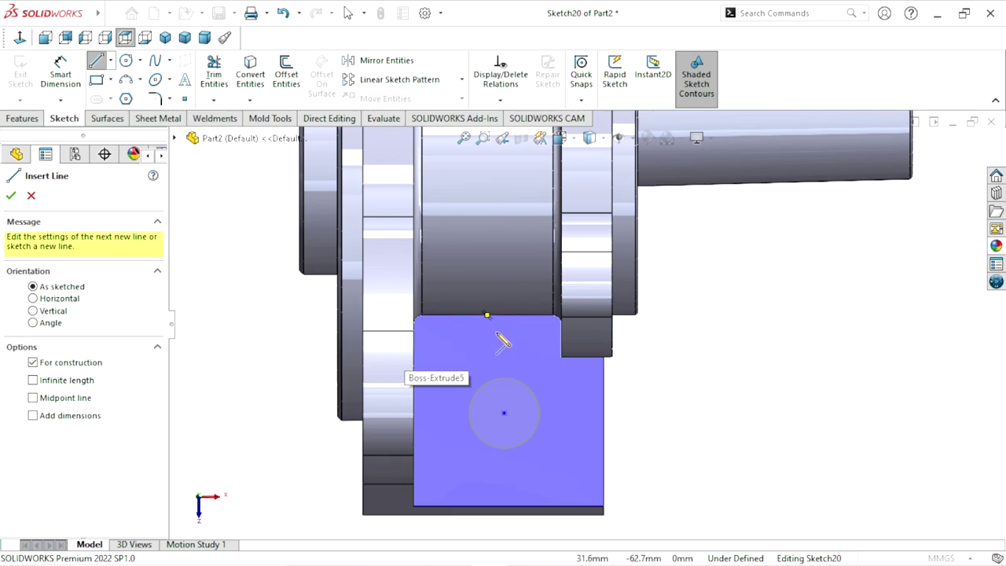
pyautogui.click(508, 508)
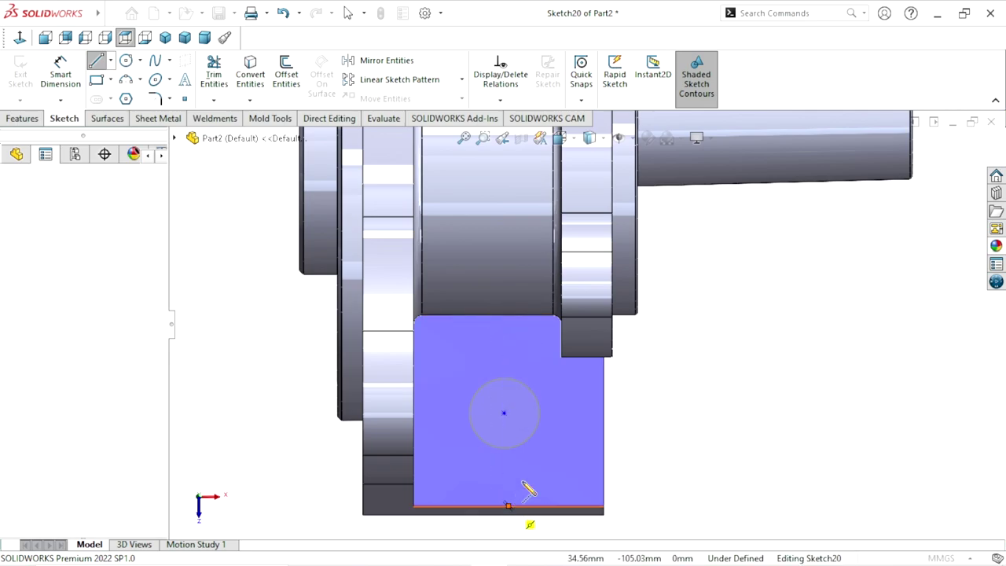
pyautogui.click(508, 315)
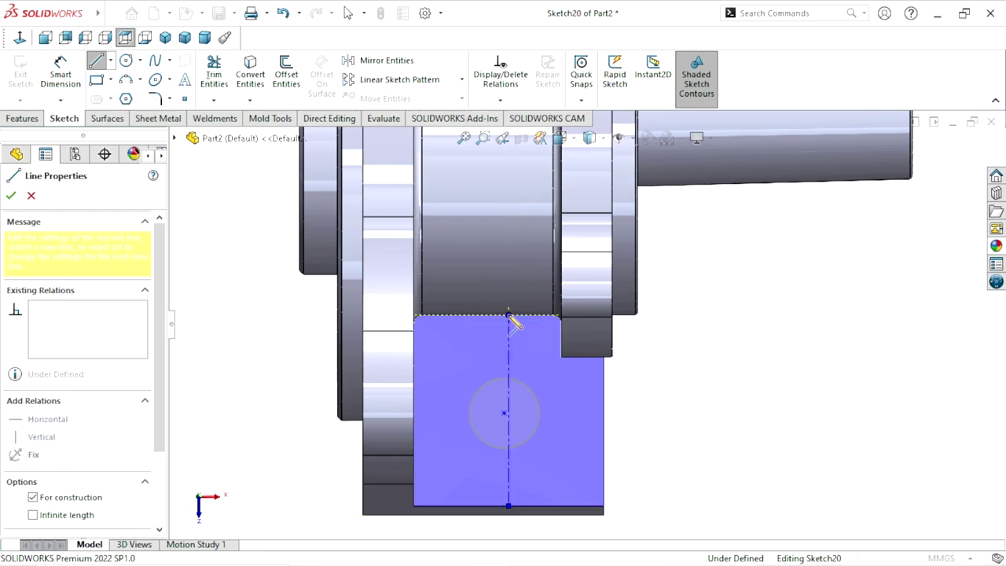
pyautogui.rightClick(628, 381)
pyautogui.click(659, 390)
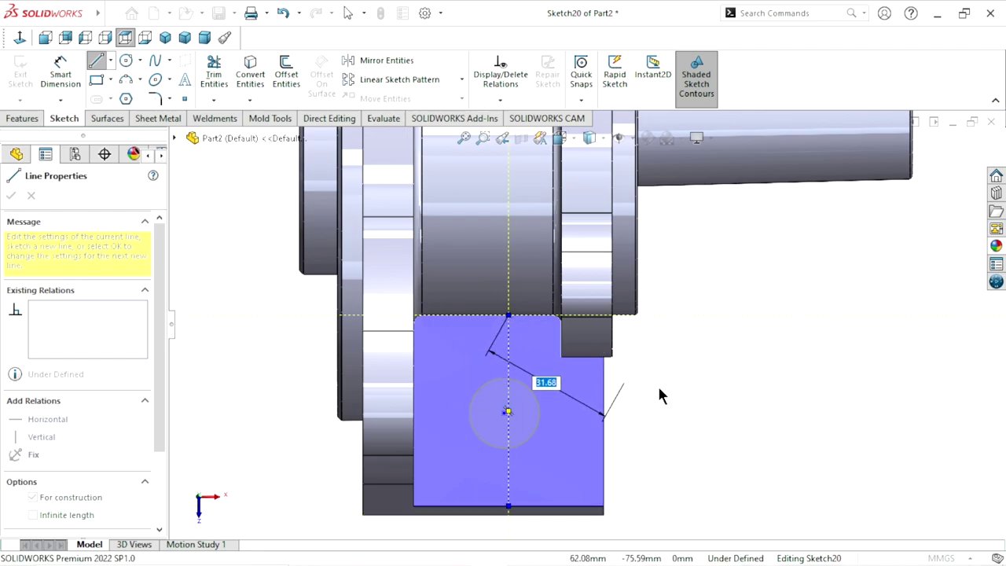
# Step: Draw a horizontal centerline across the face from its left edge to its right edge
pyautogui.click(108, 64)
pyautogui.click(111, 62)
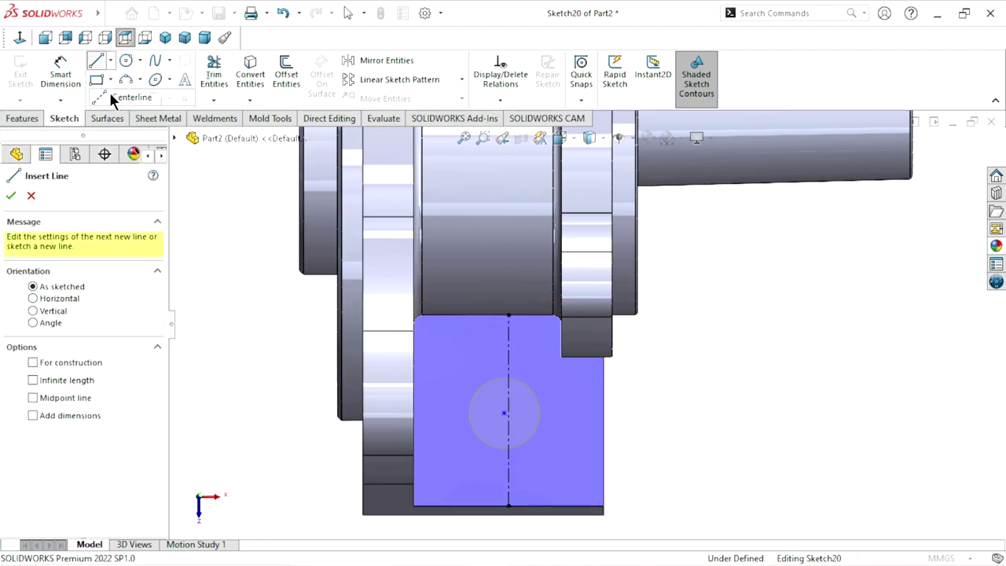
pyautogui.click(111, 97)
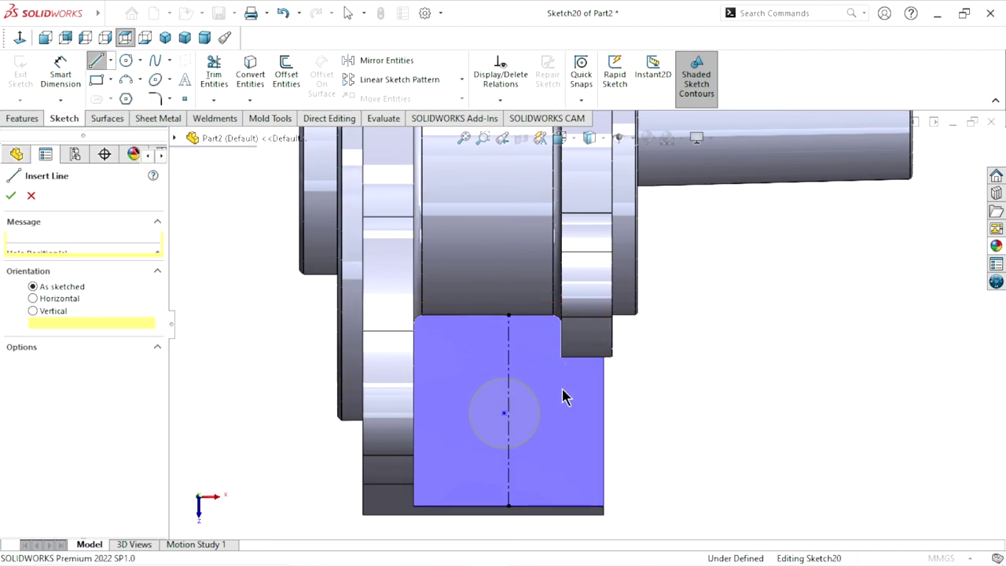
pyautogui.click(413, 403)
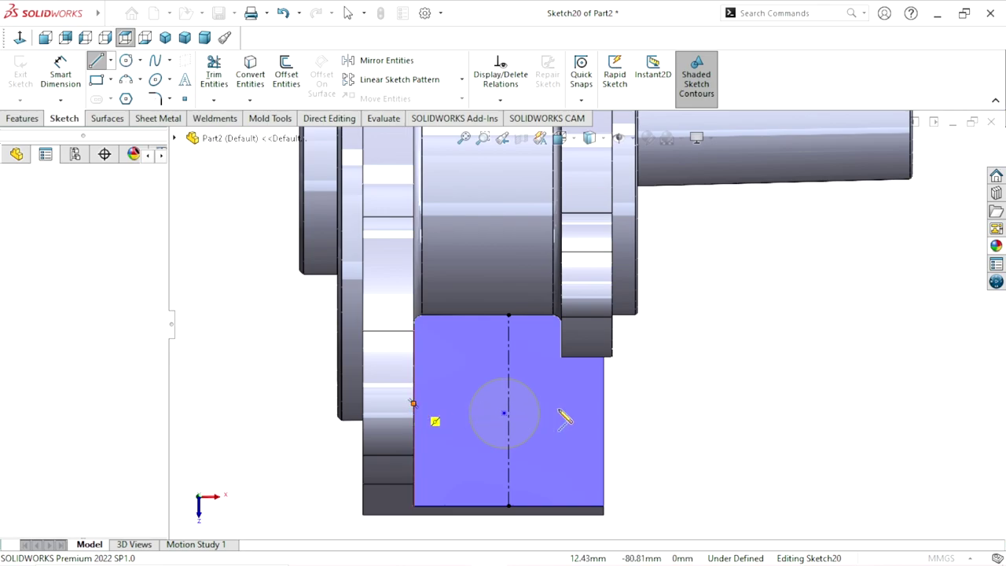
pyautogui.click(603, 404)
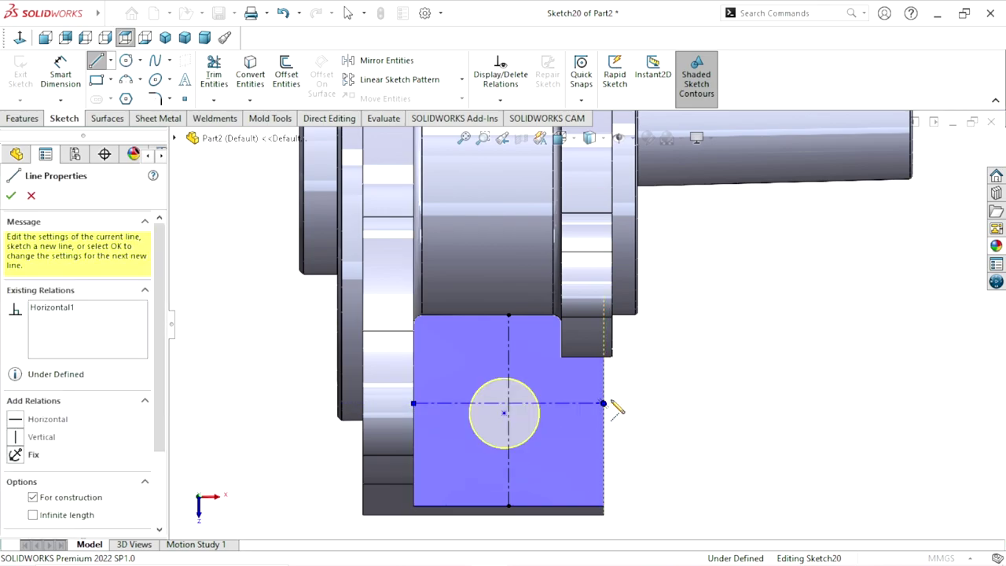
pyautogui.rightClick(673, 362)
pyautogui.click(698, 379)
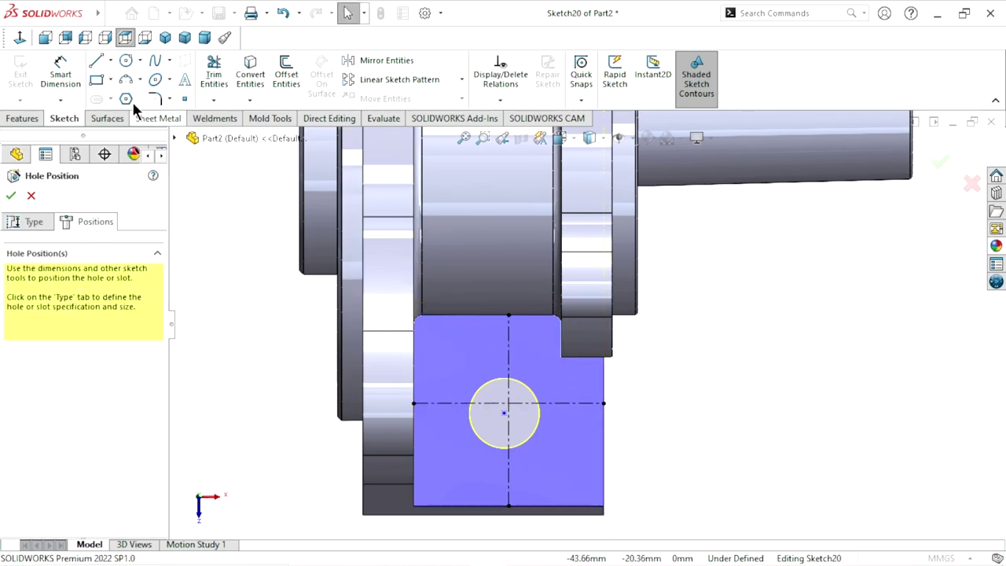
# Step: Try a distance dimension from the bottom edge to the horizontal centerline, then discard it
pyautogui.click(60, 73)
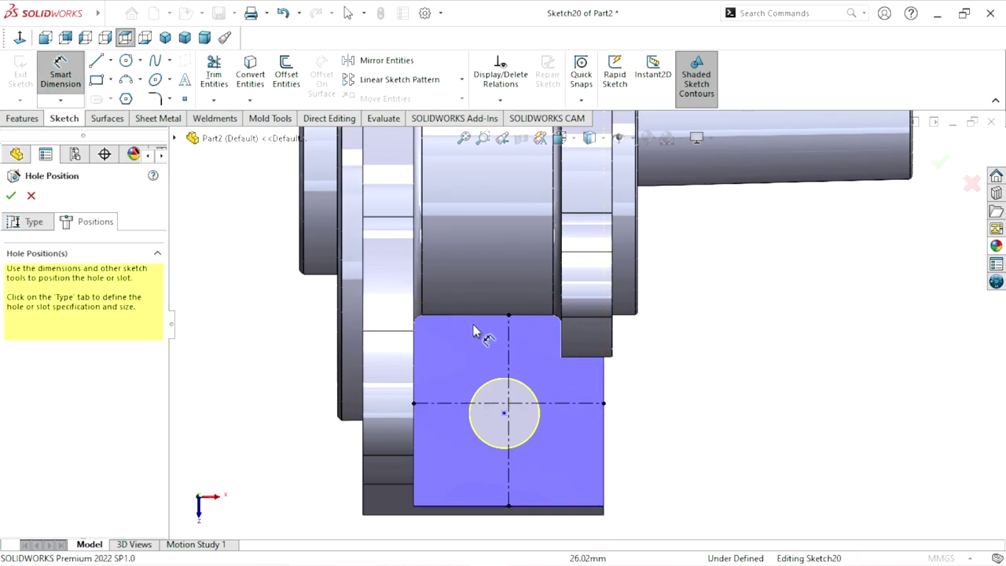
pyautogui.click(456, 506)
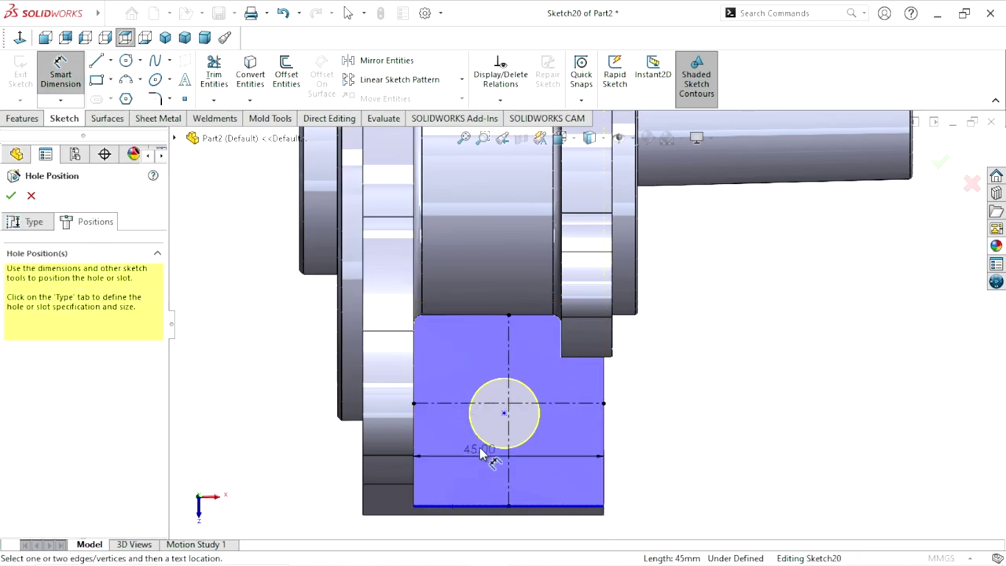
pyautogui.click(456, 405)
pyautogui.click(665, 450)
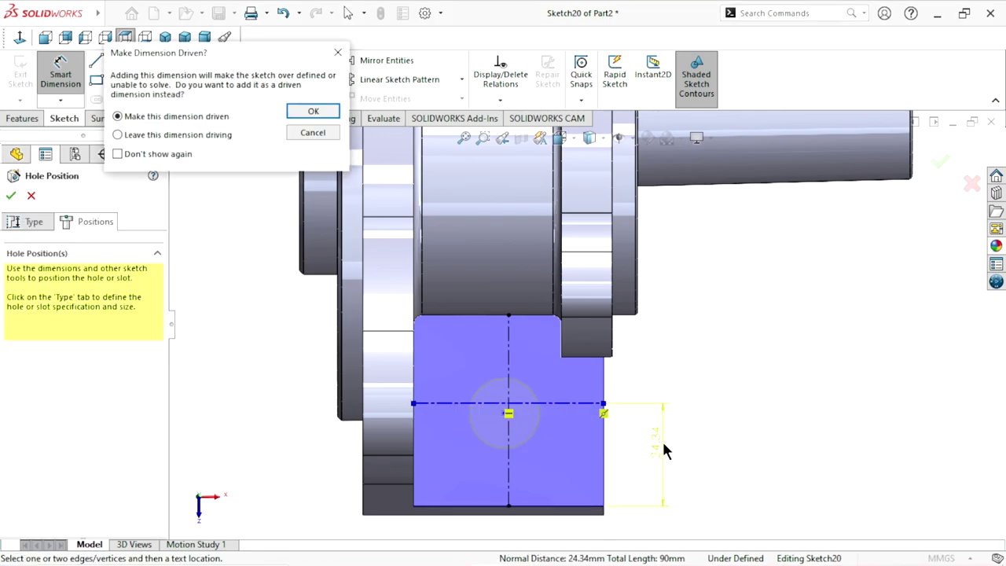
pyautogui.click(312, 132)
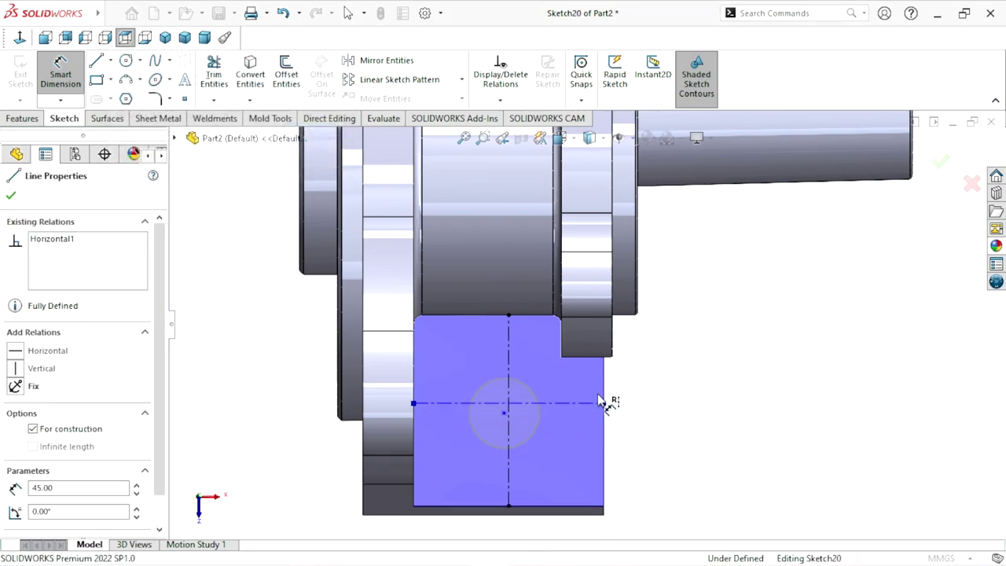
pyautogui.click(11, 196)
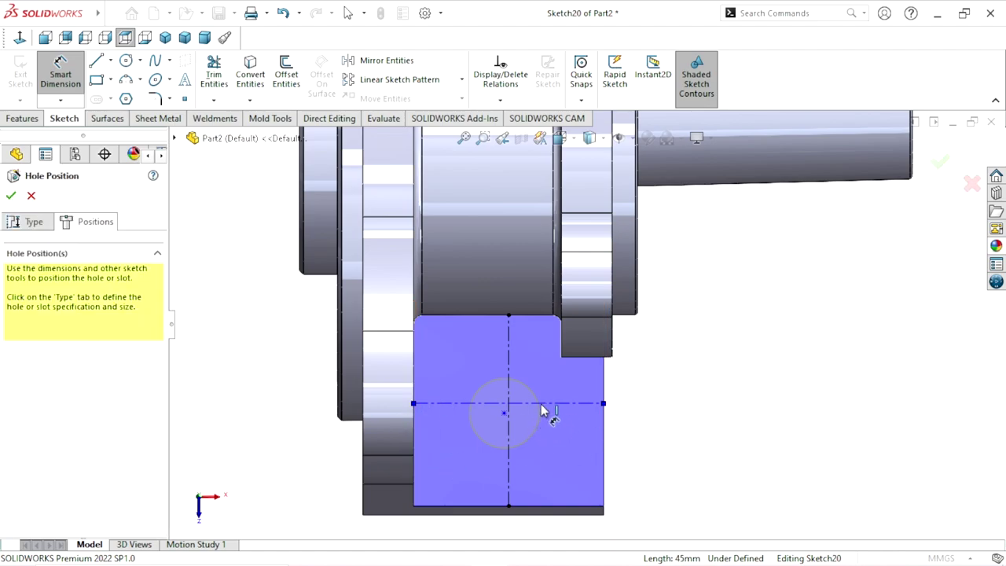
pyautogui.click(504, 417)
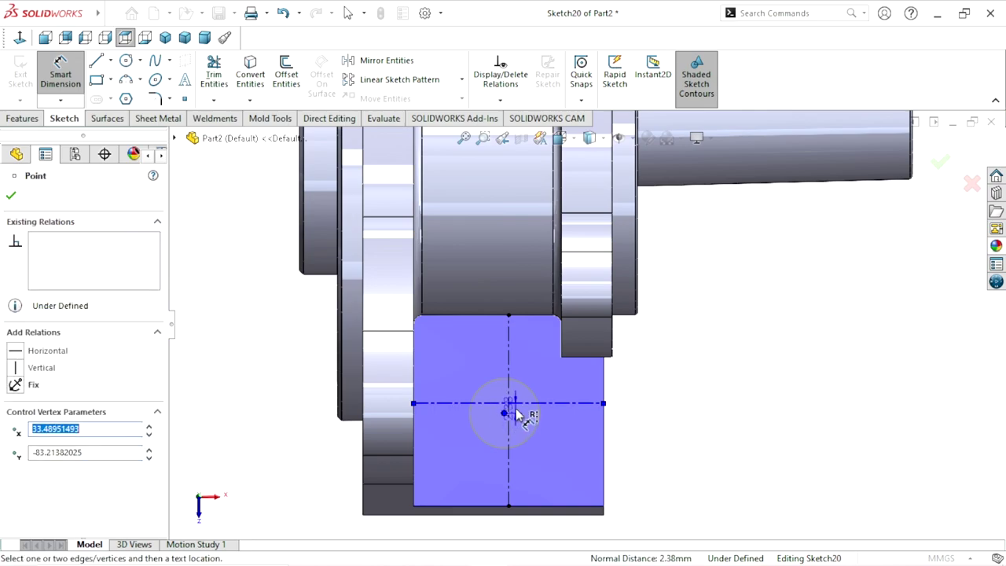
pyautogui.press('Escape')
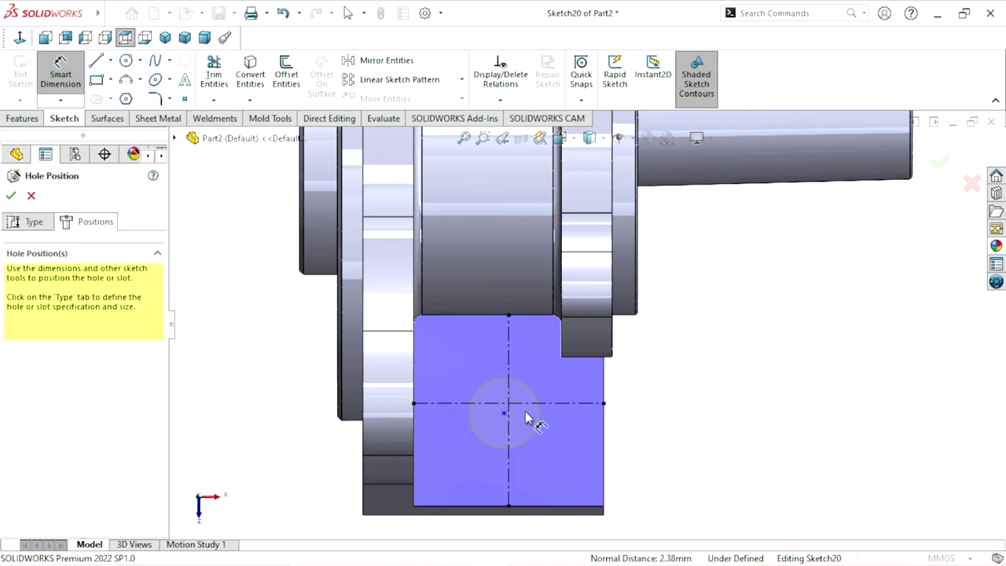
pyautogui.press('Escape')
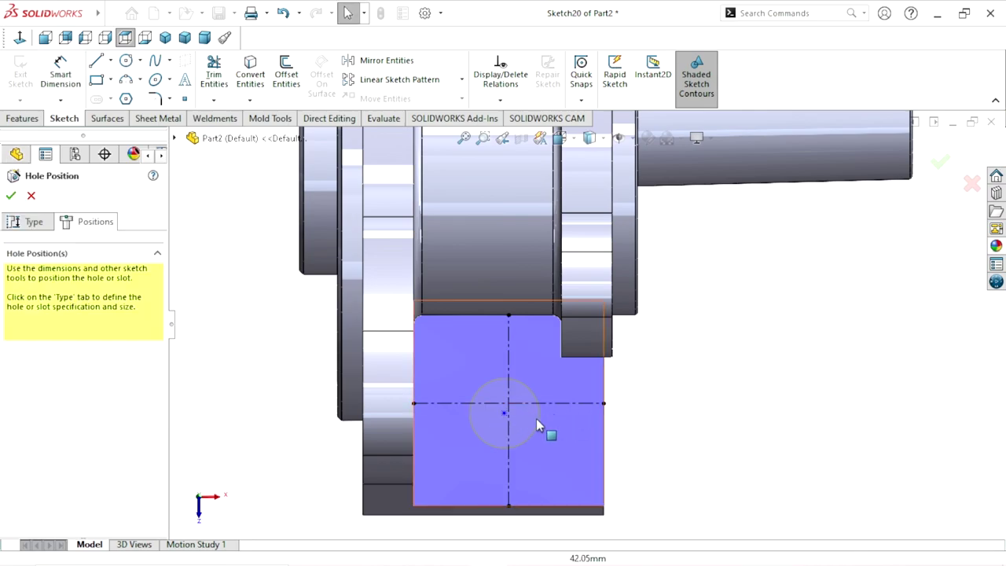
# Step: Give the hole centre a Midpoint relation to the horizontal centerline
pyautogui.click(505, 417)
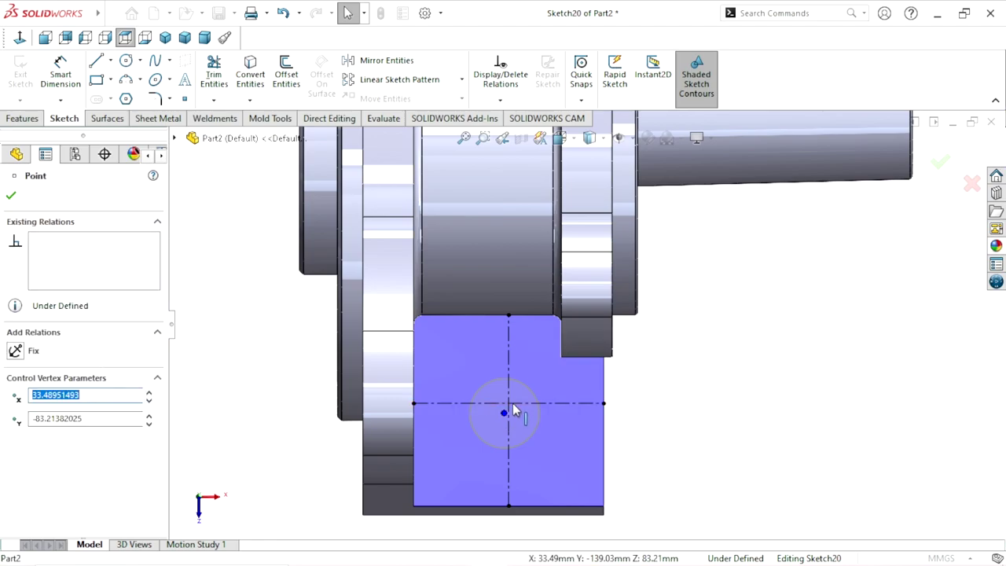
pyautogui.click(511, 411)
pyautogui.keyDown('ctrl'); pyautogui.click(507, 412); pyautogui.keyUp('ctrl')
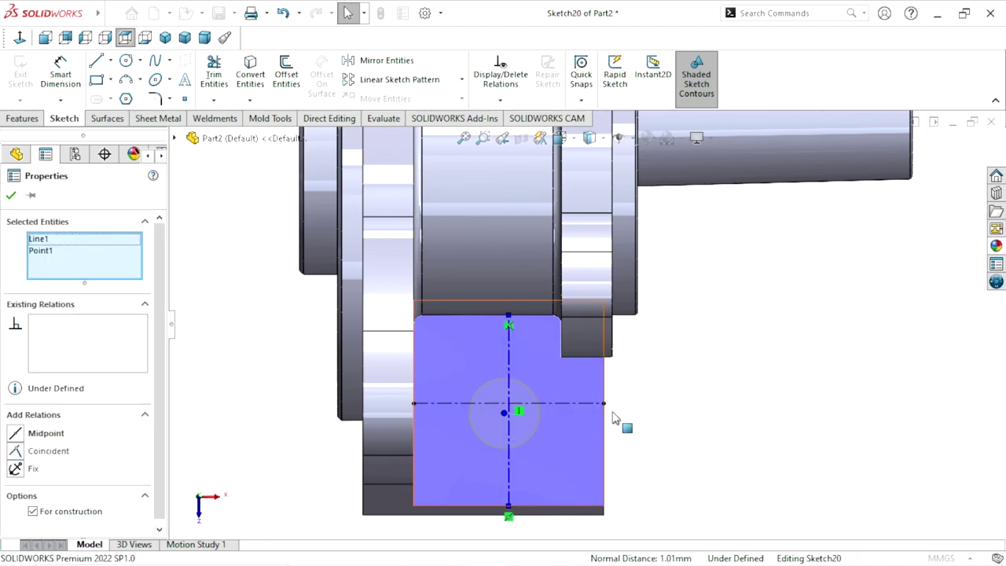
pyautogui.press('Escape')
pyautogui.click(505, 414)
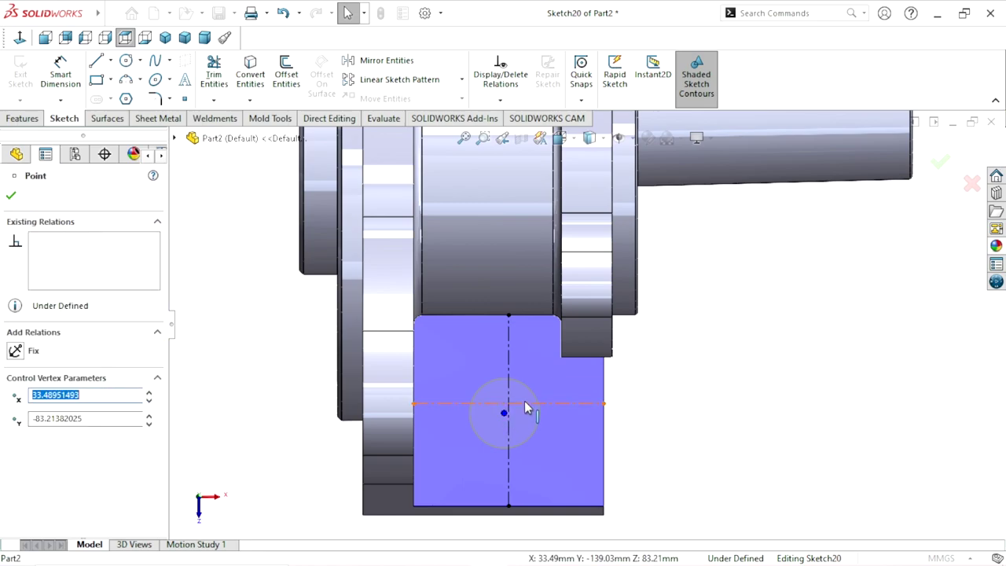
pyautogui.click(530, 404)
pyautogui.keyDown('ctrl'); pyautogui.click(504, 412); pyautogui.keyUp('ctrl')
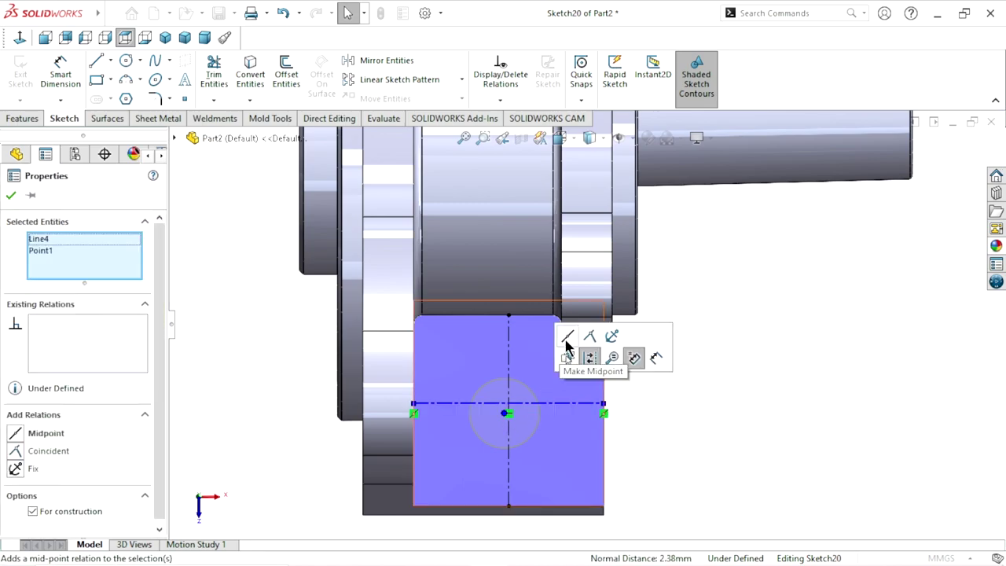
pyautogui.click(566, 338)
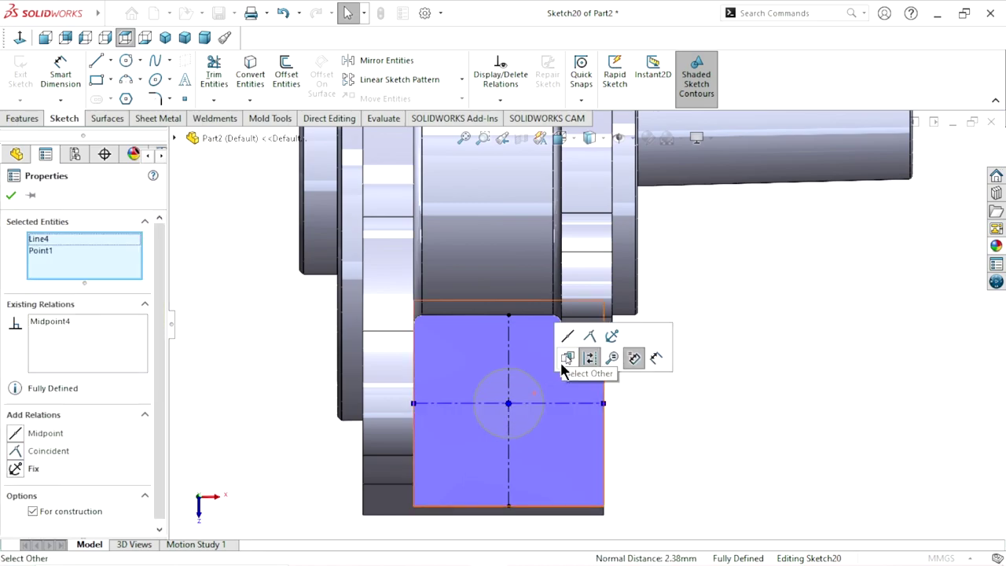
pyautogui.click(11, 197)
# Step: Create the Ø16.5 hole and orbit the model to a front-isometric view
pyautogui.click(10, 196)
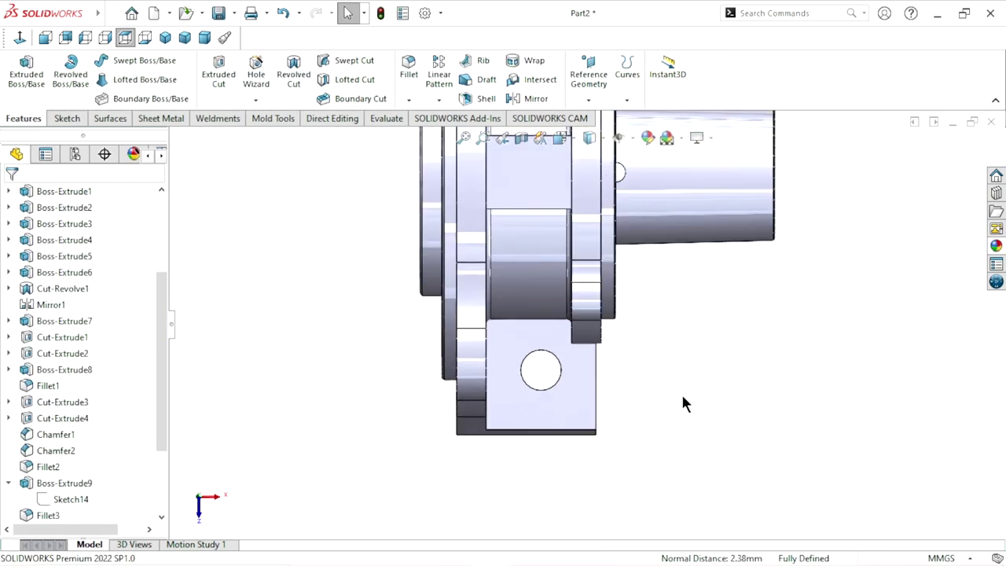
pyautogui.moveTo(682, 397); pyautogui.dragTo(659, 374, button='middle')
pyautogui.scroll(3, 657, 373)
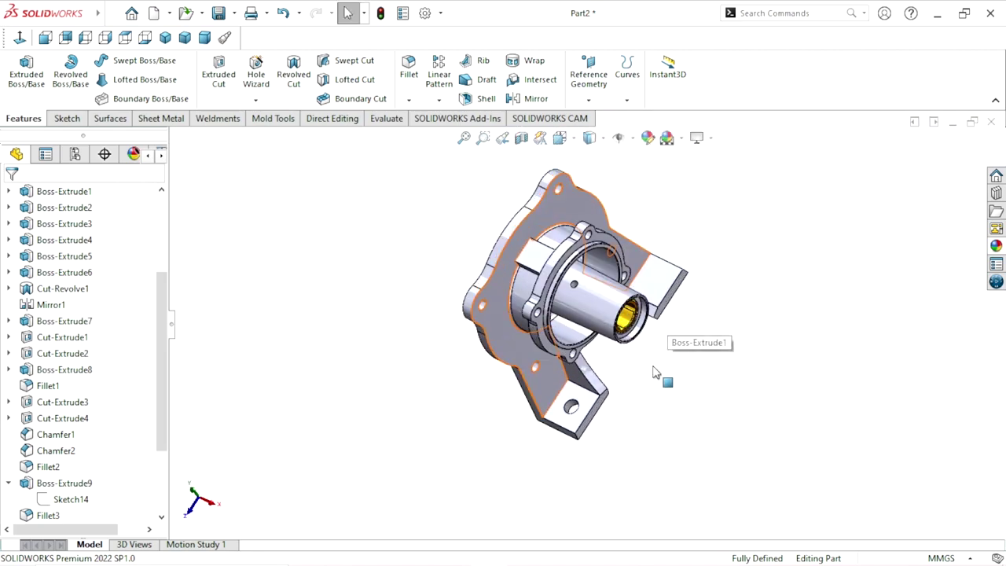
pyautogui.moveTo(657, 372); pyautogui.dragTo(600, 393, button='middle')
pyautogui.scroll(3, 600, 393)
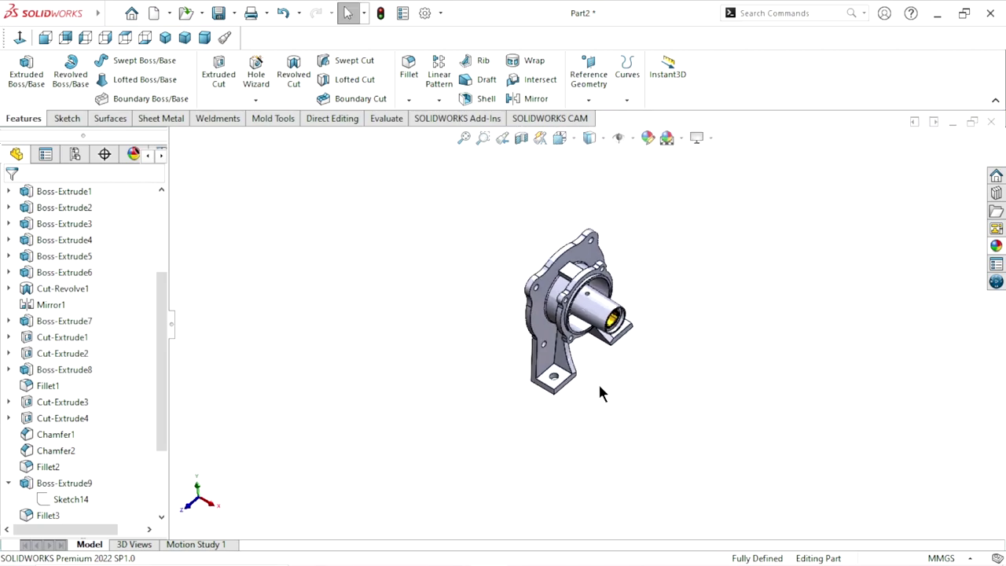
pyautogui.scroll(-2, 600, 393)
pyautogui.scroll(-2, 692, 417)
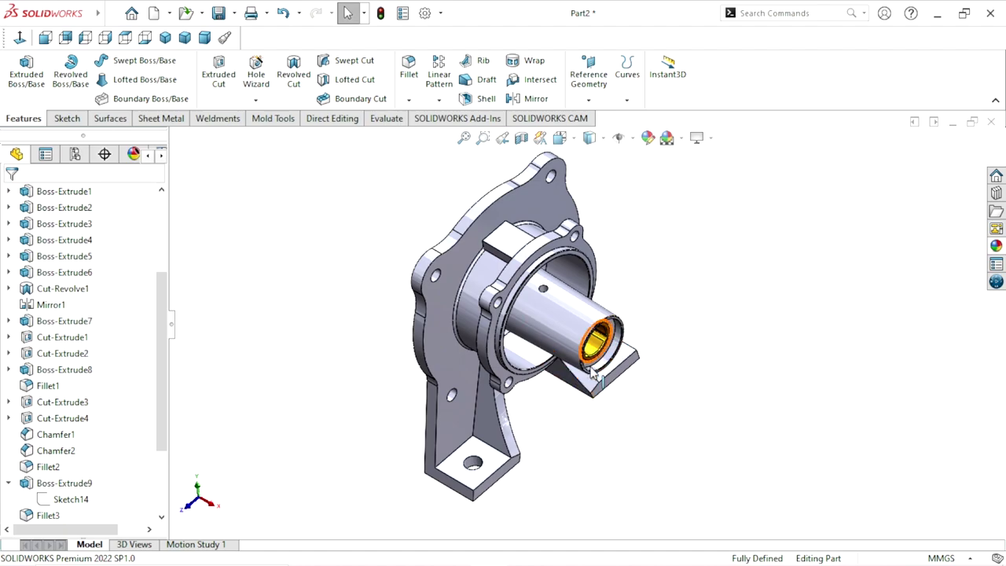
pyautogui.keyDown('ctrl'); pyautogui.moveTo(594, 374); pyautogui.dragTo(581, 378, button='middle'); pyautogui.keyUp('ctrl')
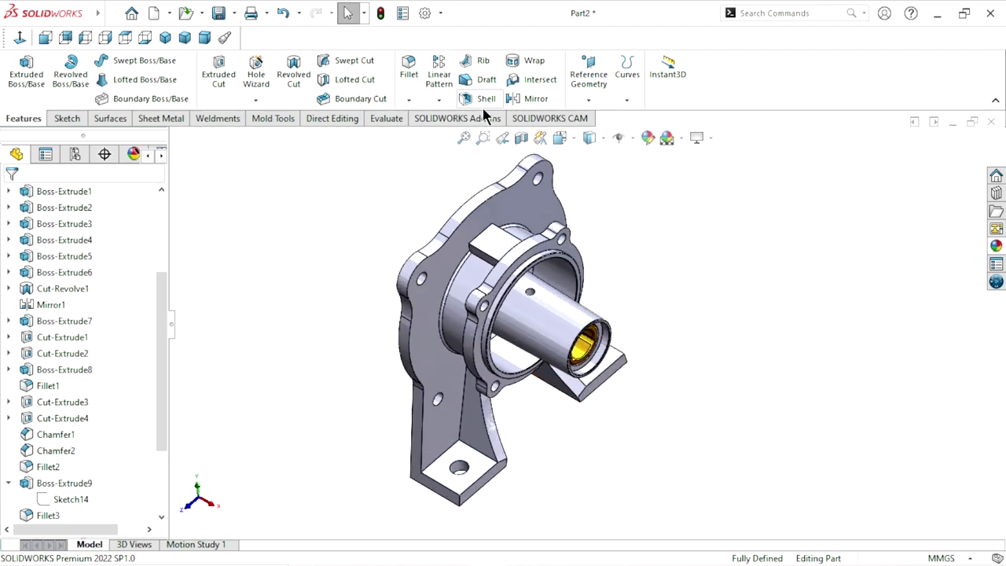
# Step: Mirror the Ø16.5 foot hole across the Front Plane
pyautogui.click(535, 99)
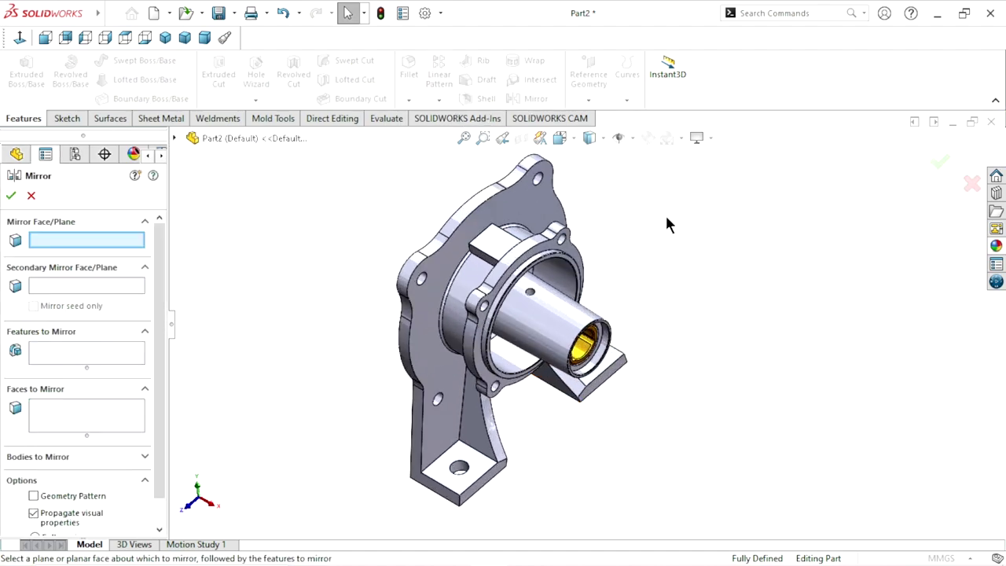
pyautogui.click(174, 139)
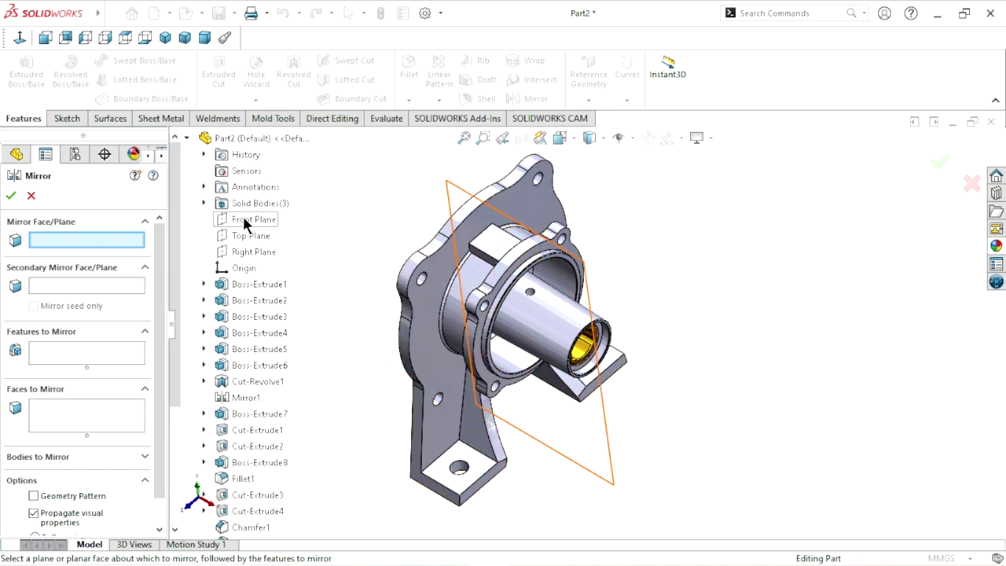
pyautogui.click(234, 223)
pyautogui.click(69, 359)
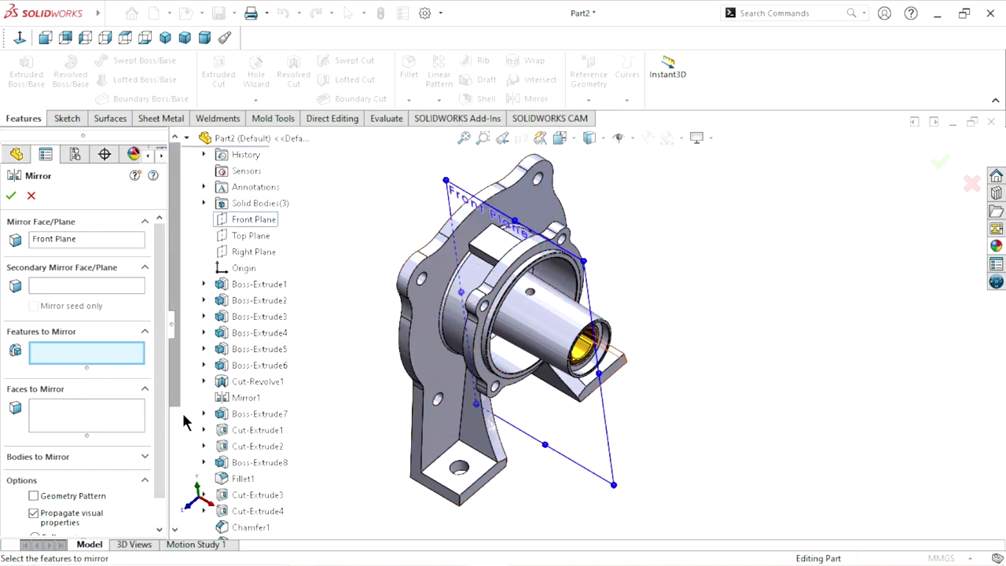
pyautogui.scroll(-4, 469, 478)
pyautogui.click(472, 427)
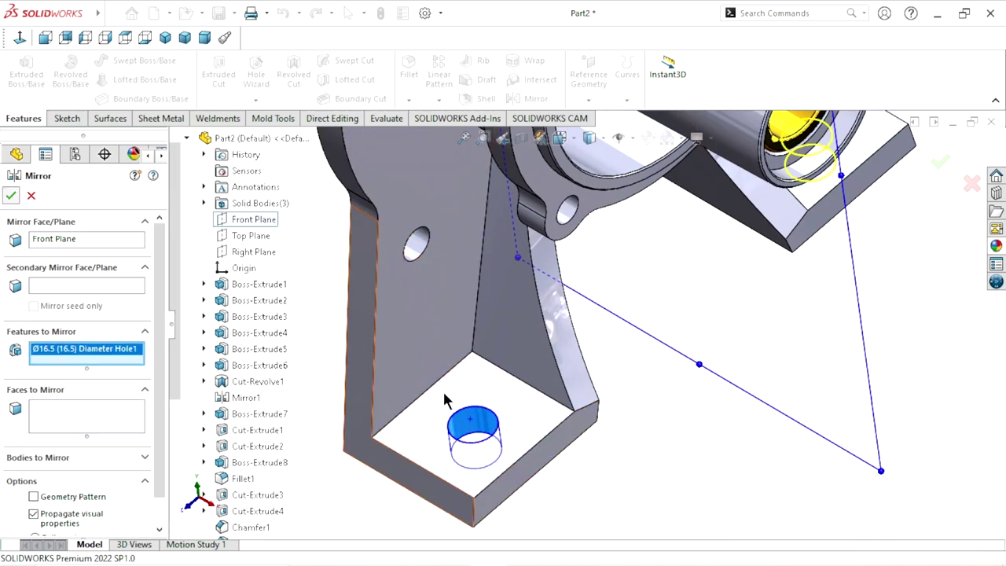
pyautogui.click(11, 196)
pyautogui.scroll(8, 517, 406)
pyautogui.moveTo(718, 358); pyautogui.dragTo(628, 291, button='middle')
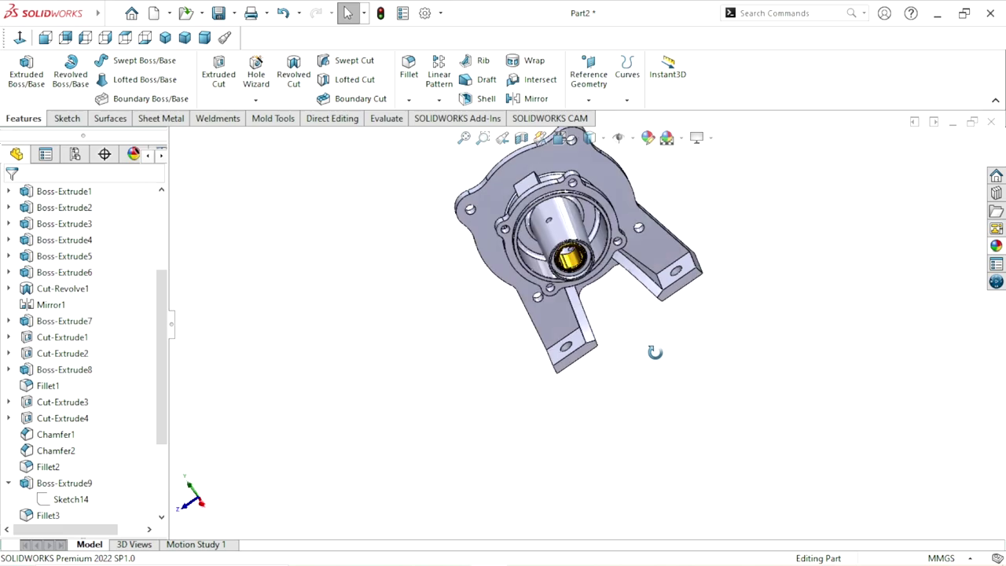
pyautogui.scroll(-3, 600, 299)
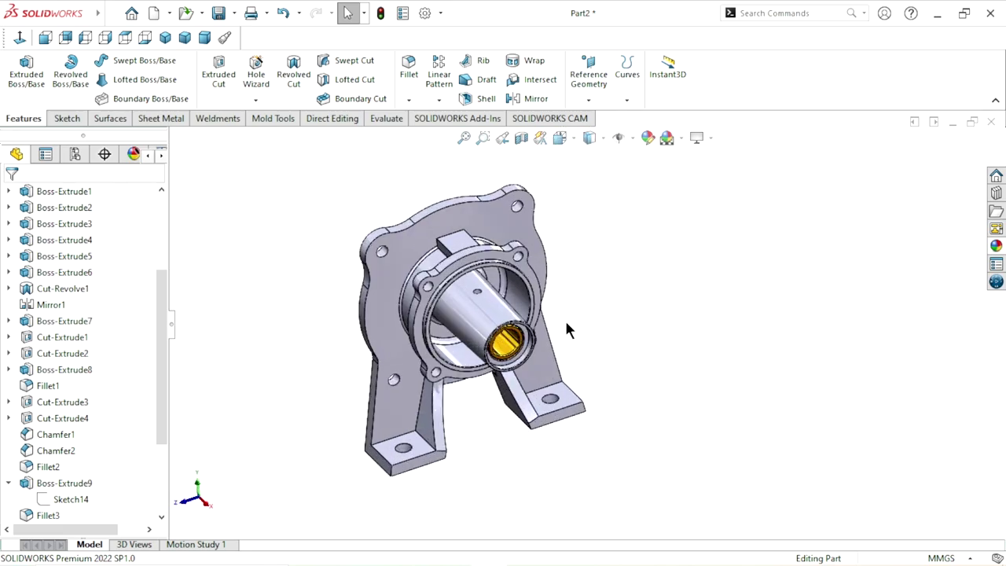
pyautogui.scroll(2, 629, 334)
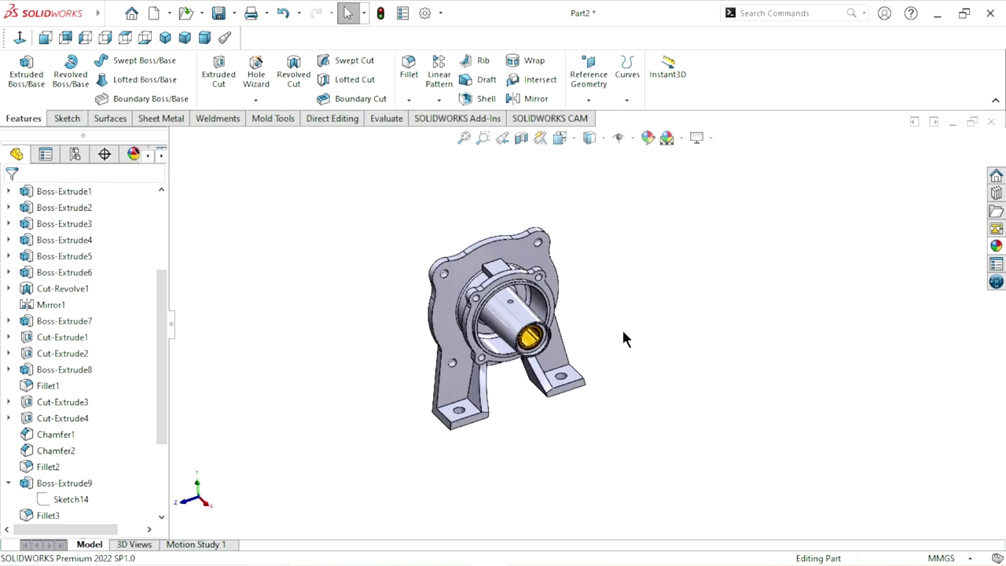
pyautogui.scroll(-2, 581, 337)
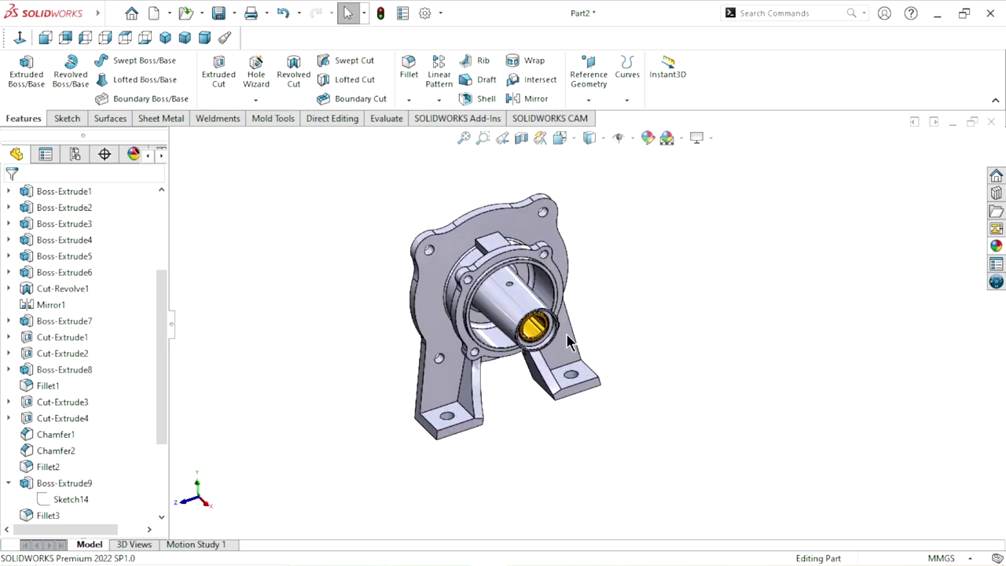
pyautogui.scroll(-1, 566, 338)
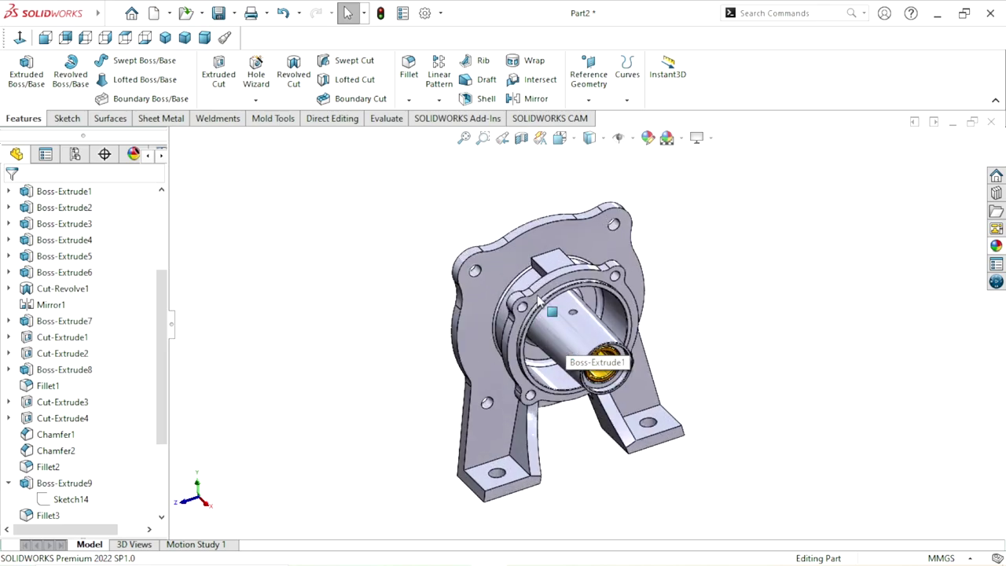
pyautogui.scroll(-1, 588, 294)
pyautogui.click(589, 99)
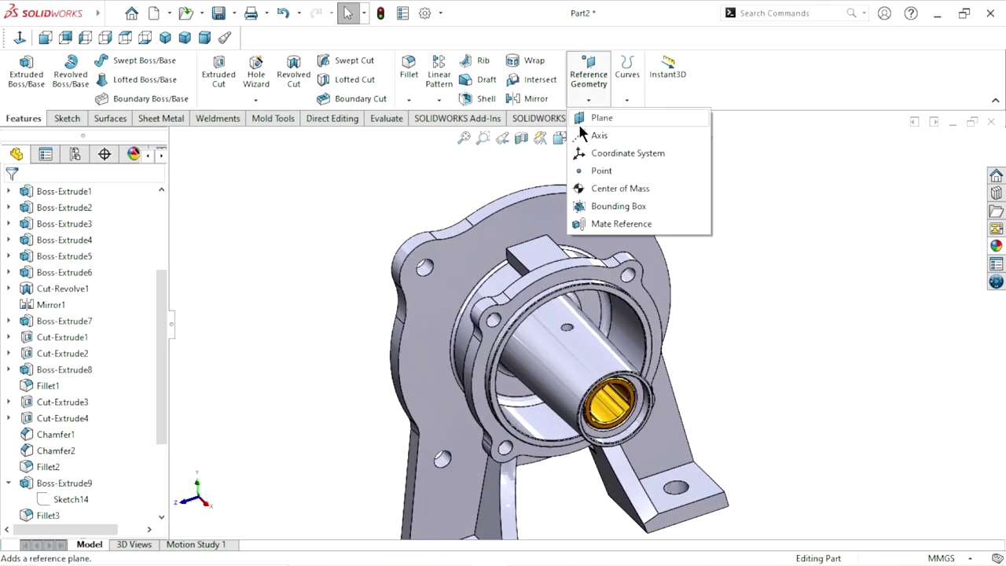
pyautogui.click(598, 118)
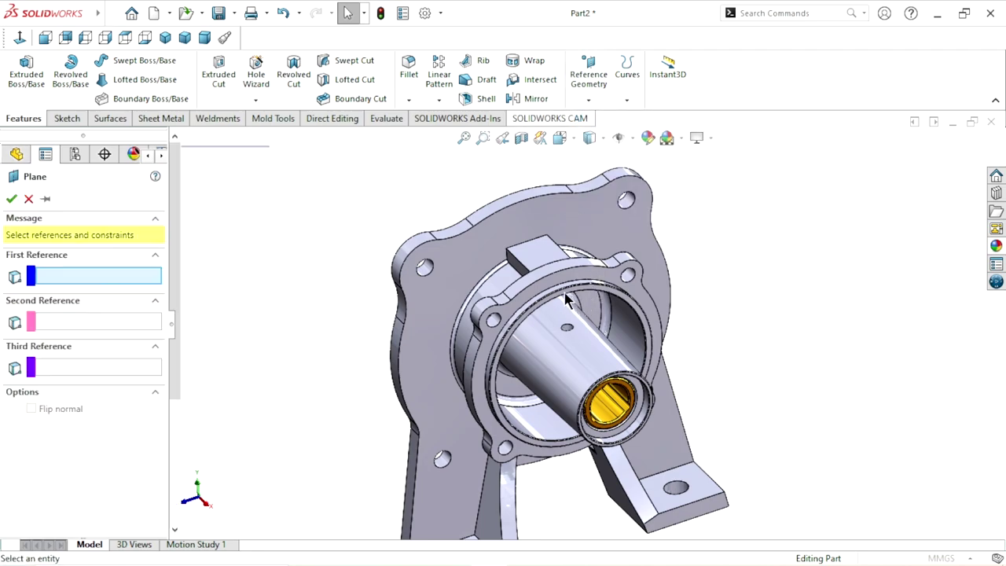
pyautogui.click(548, 238)
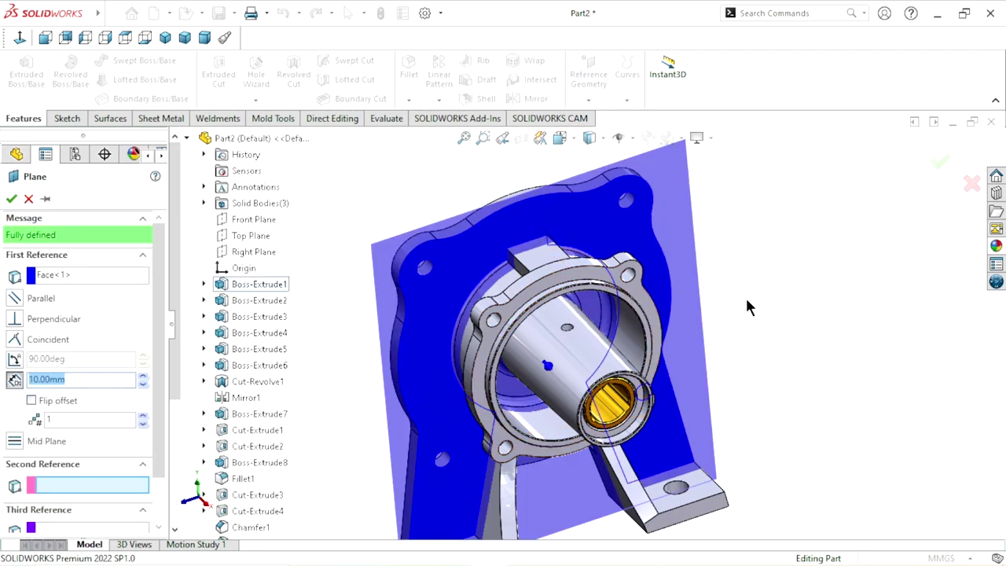
pyautogui.click(11, 198)
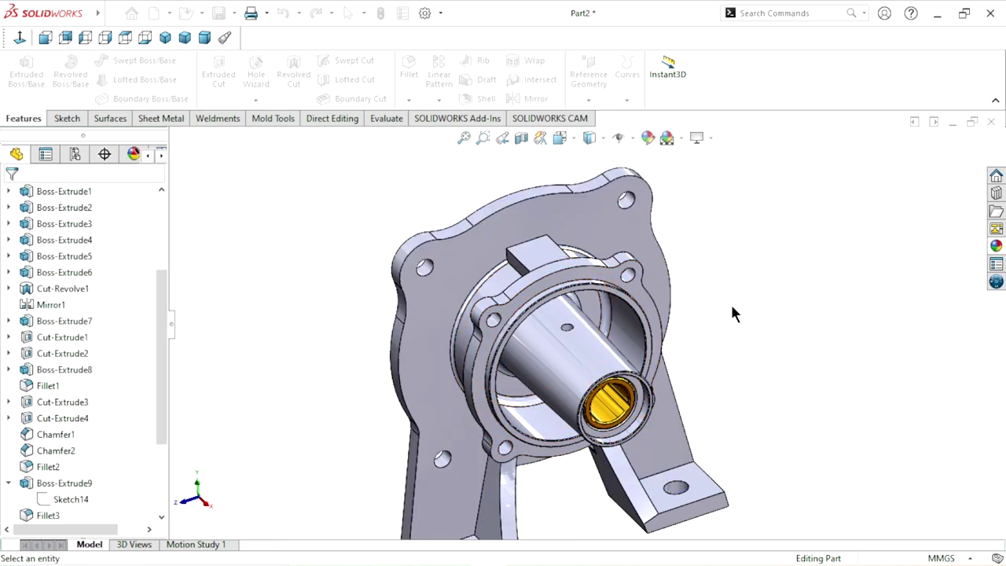
# Step: Select the block's top face, view it normal, and dismiss the missing thread data warning
pyautogui.click(541, 252)
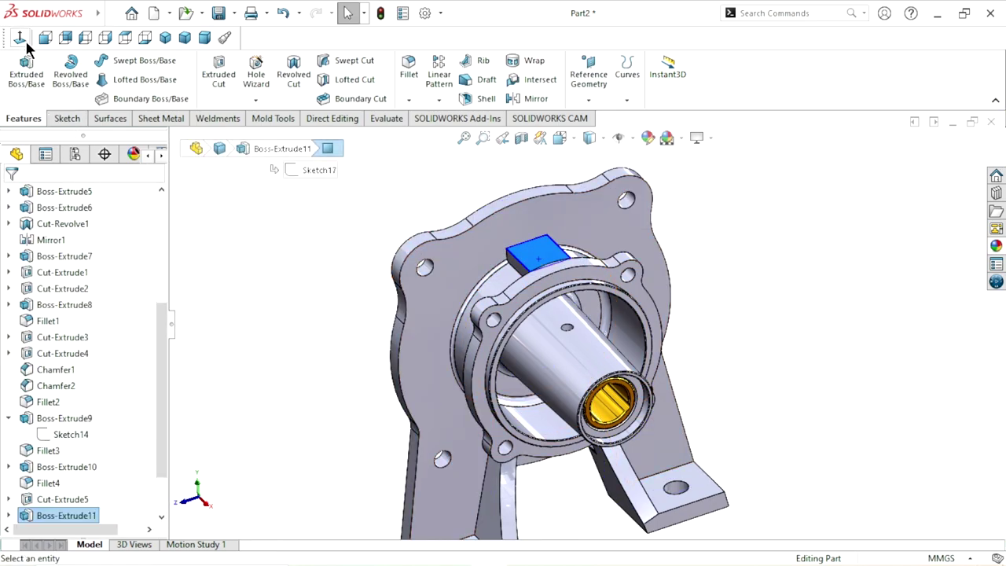
pyautogui.hotkey('ctrl', '8')
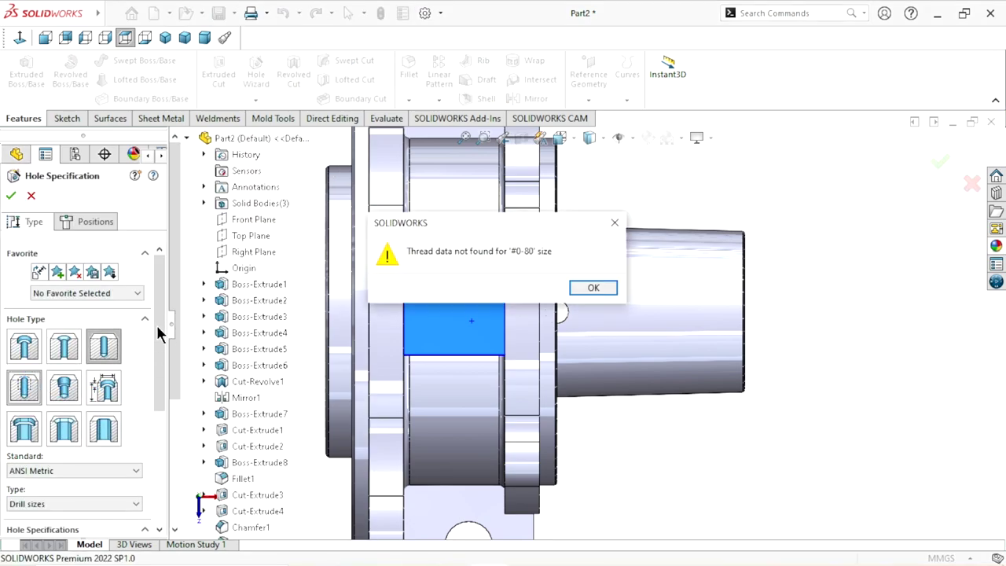
pyautogui.click(593, 288)
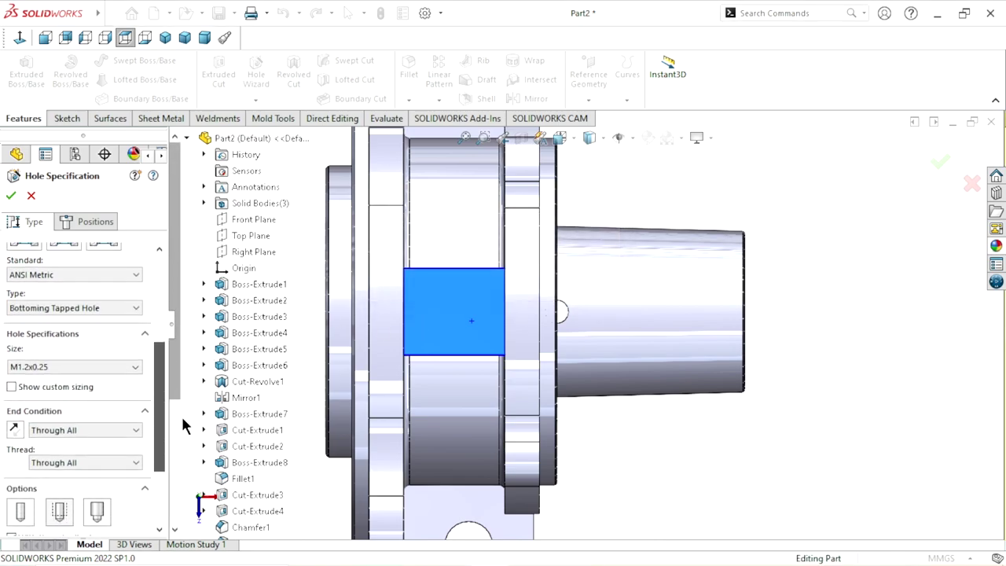
pyautogui.moveTo(157, 339); pyautogui.dragTo(181, 414)
# Step: Make it an M10x1.5 tapped hole, Blind 12 mm deep
pyautogui.click(137, 308)
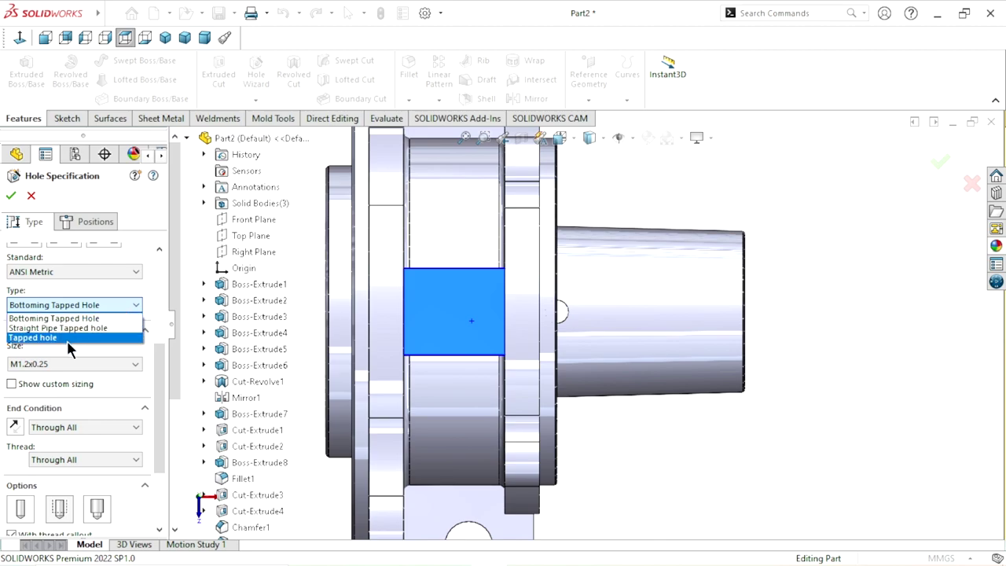
pyautogui.click(70, 338)
pyautogui.click(116, 367)
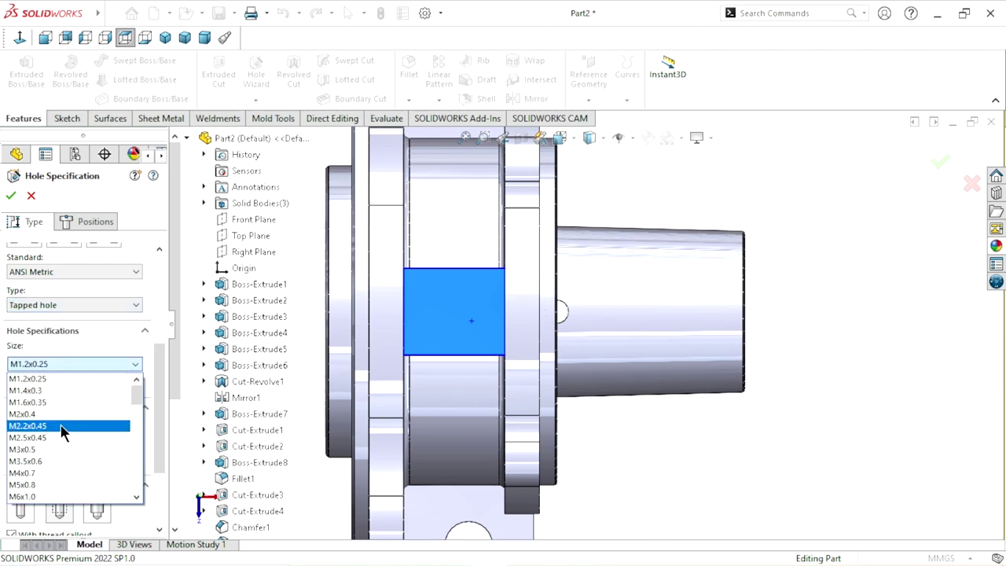
pyautogui.scroll(-2, 137, 408)
pyautogui.scroll(-2, 142, 416)
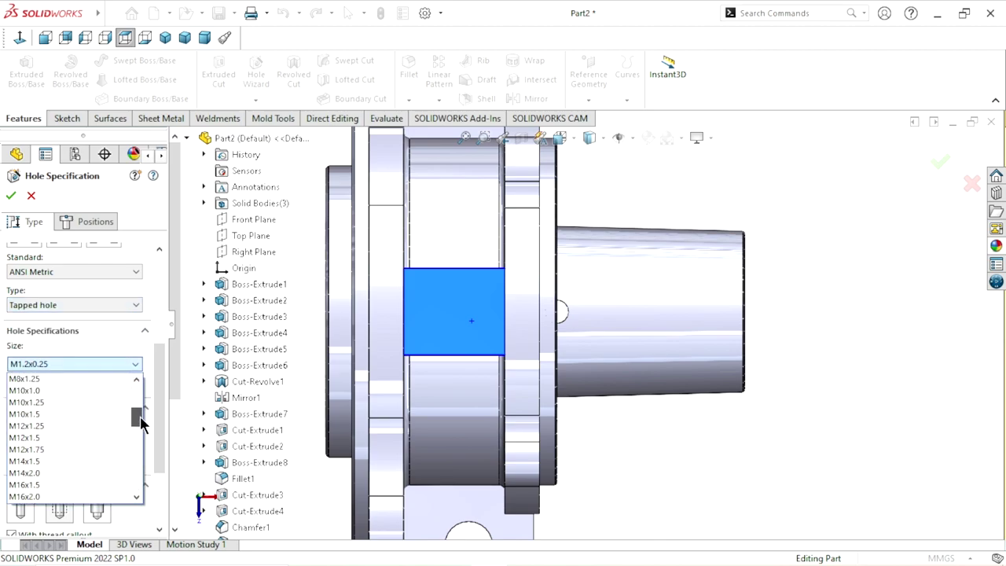
pyautogui.click(66, 414)
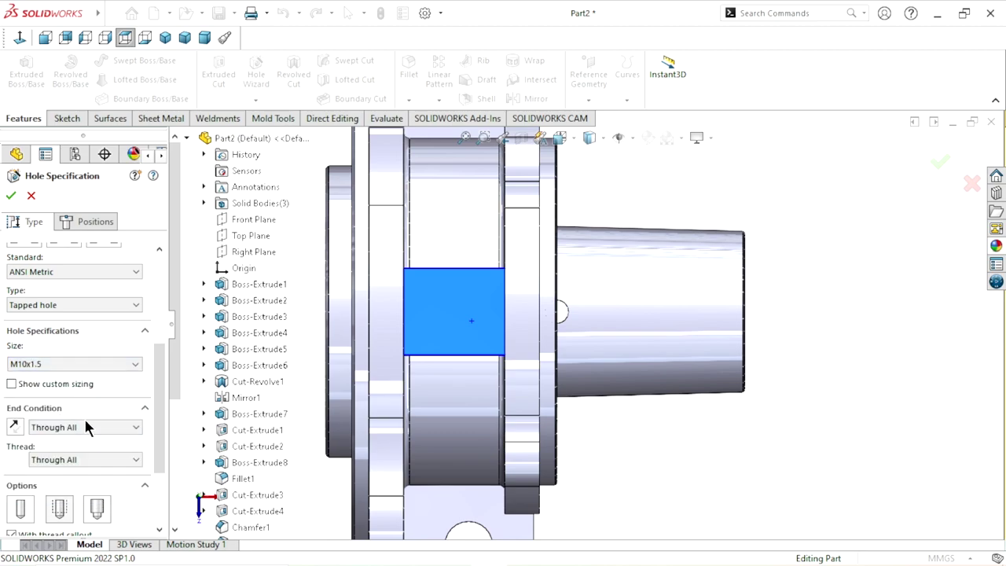
pyautogui.click(91, 433)
pyautogui.click(69, 439)
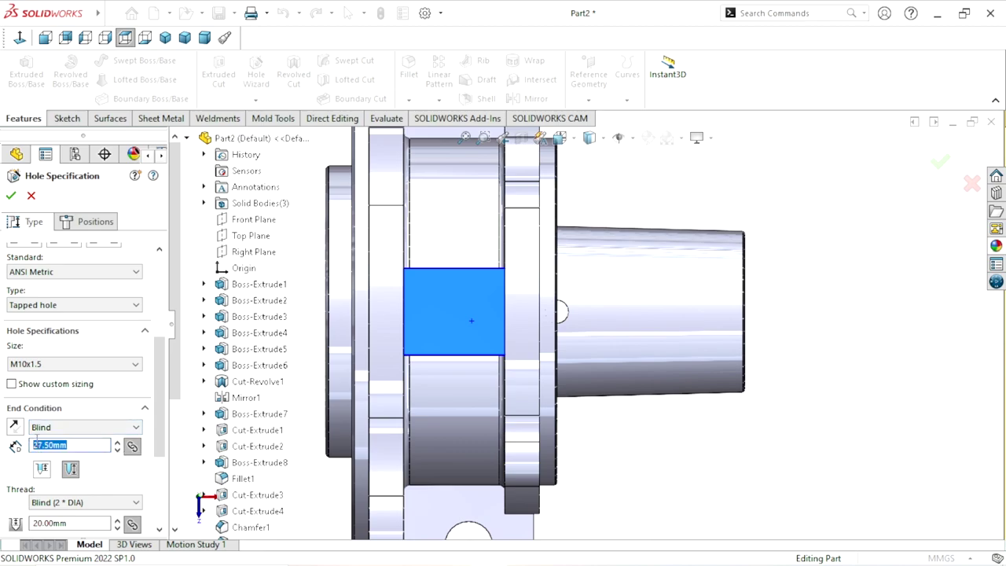
pyautogui.write('12')
pyautogui.press('Return')
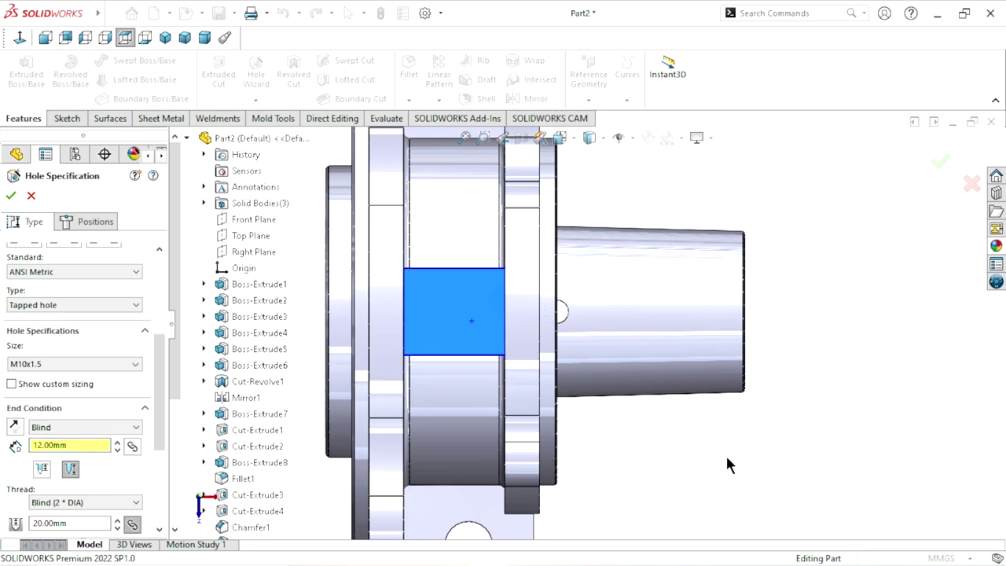
pyautogui.click(92, 221)
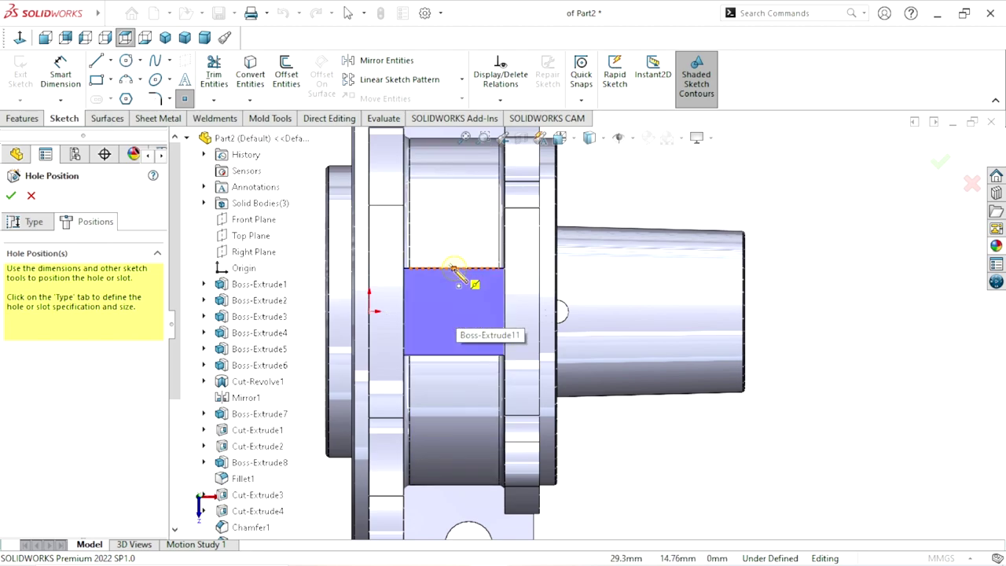
# Step: Place a single hole point on the block's top face
pyautogui.click(454, 312)
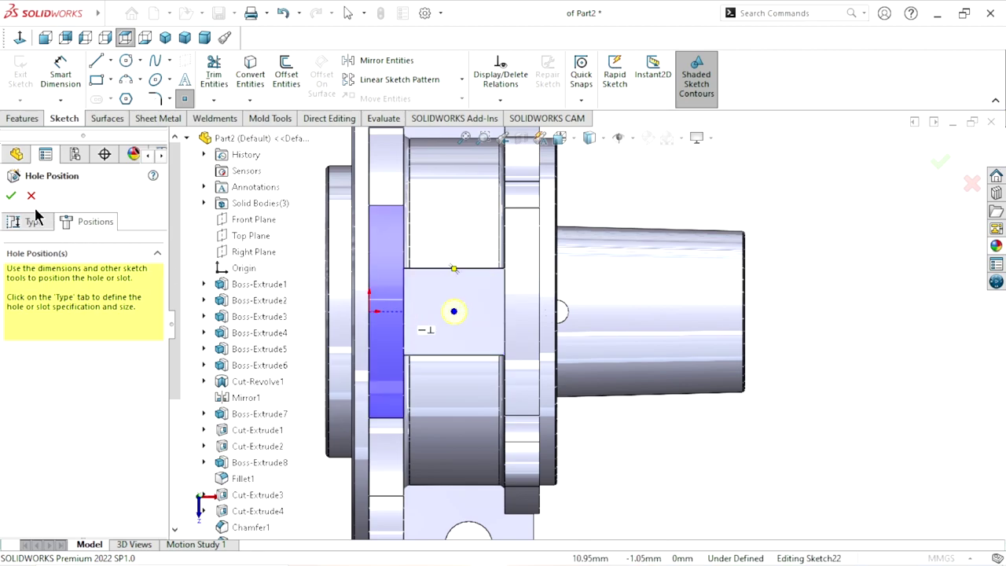
pyautogui.rightClick(685, 443)
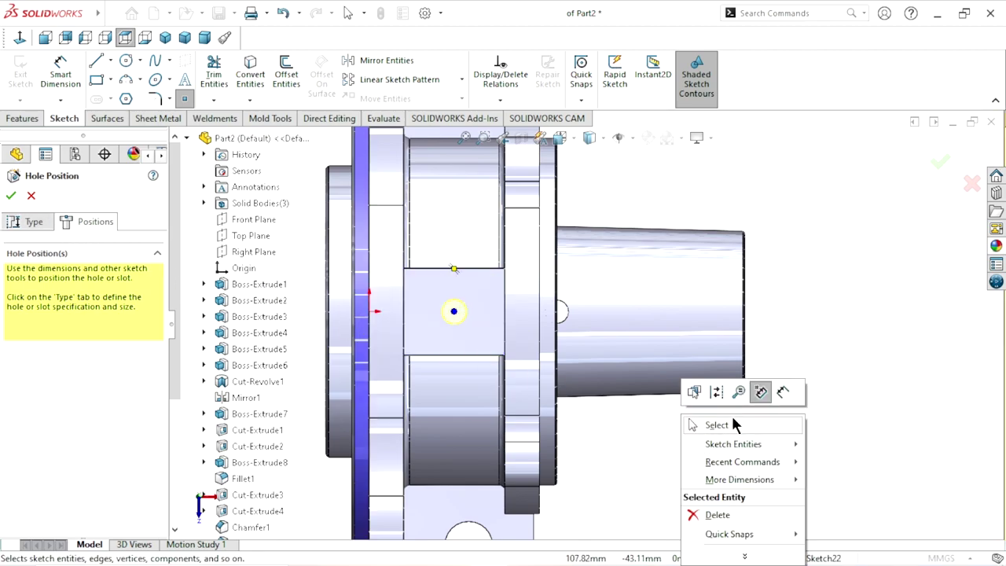
pyautogui.press('Escape')
pyautogui.rightClick(712, 417)
pyautogui.click(742, 424)
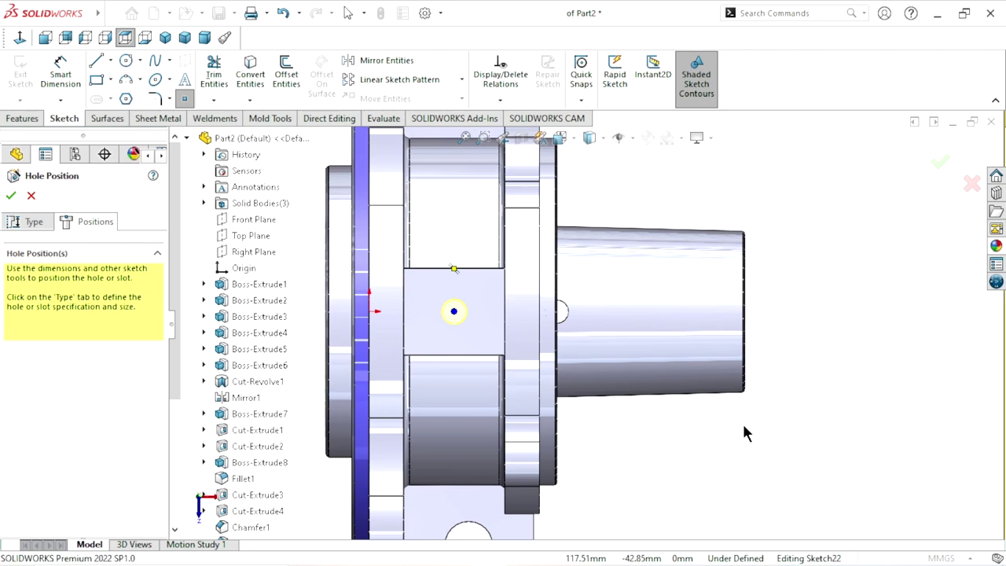
pyautogui.scroll(-2, 492, 335)
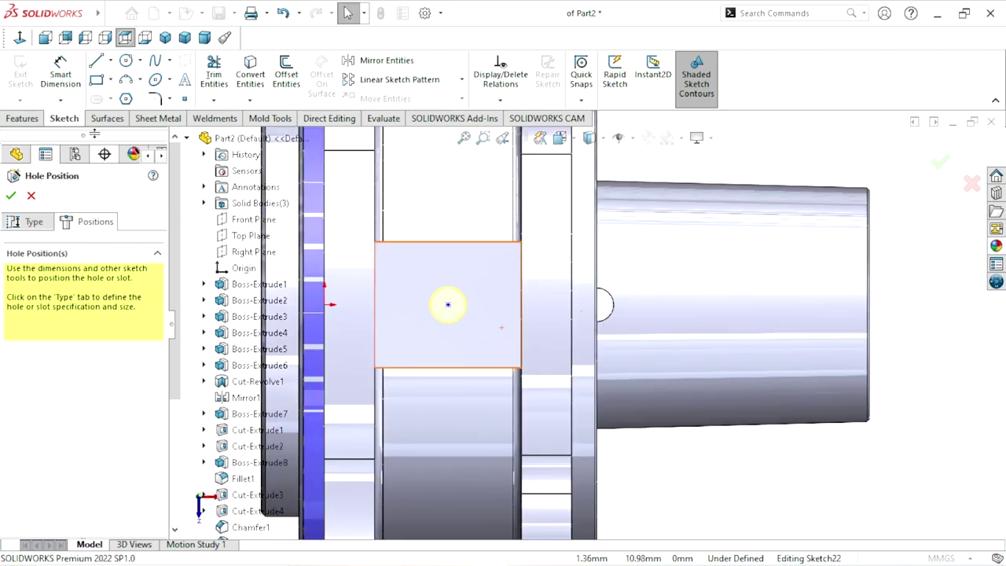
# Step: Locate the point with centerlines from the top and left edges, then create the tapped hole
pyautogui.click(111, 61)
pyautogui.click(110, 97)
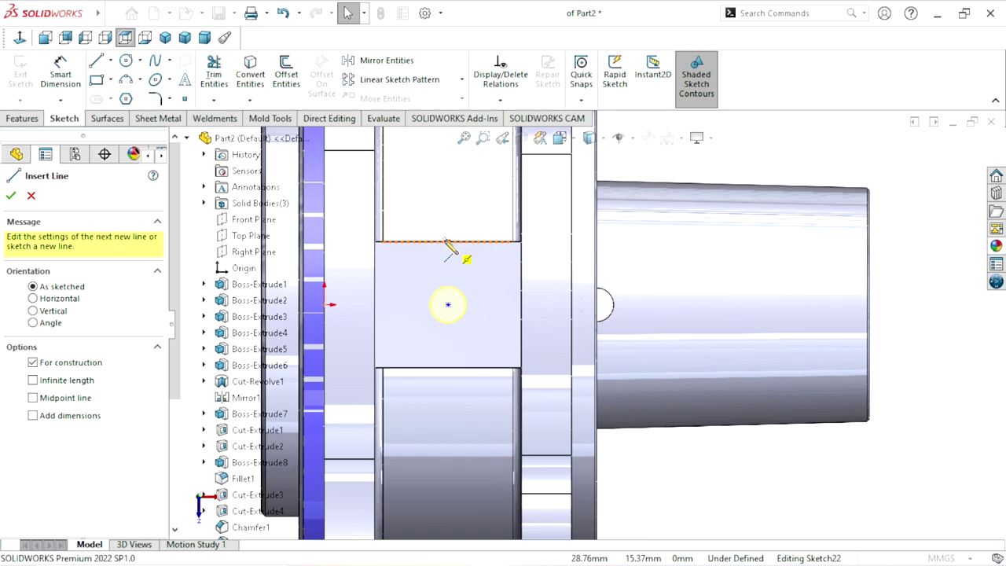
pyautogui.moveTo(448, 242); pyautogui.dragTo(448, 304)
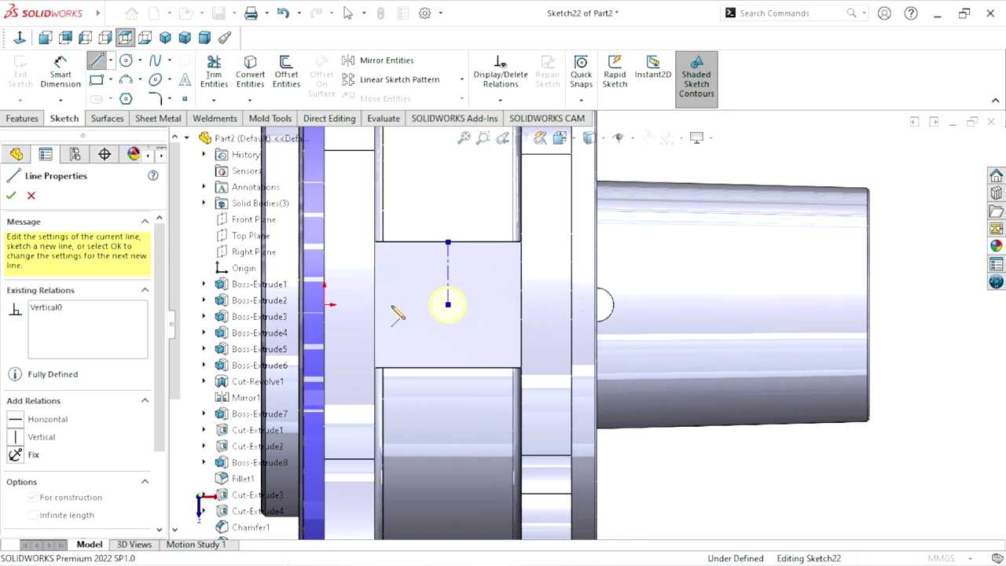
pyautogui.click(325, 304)
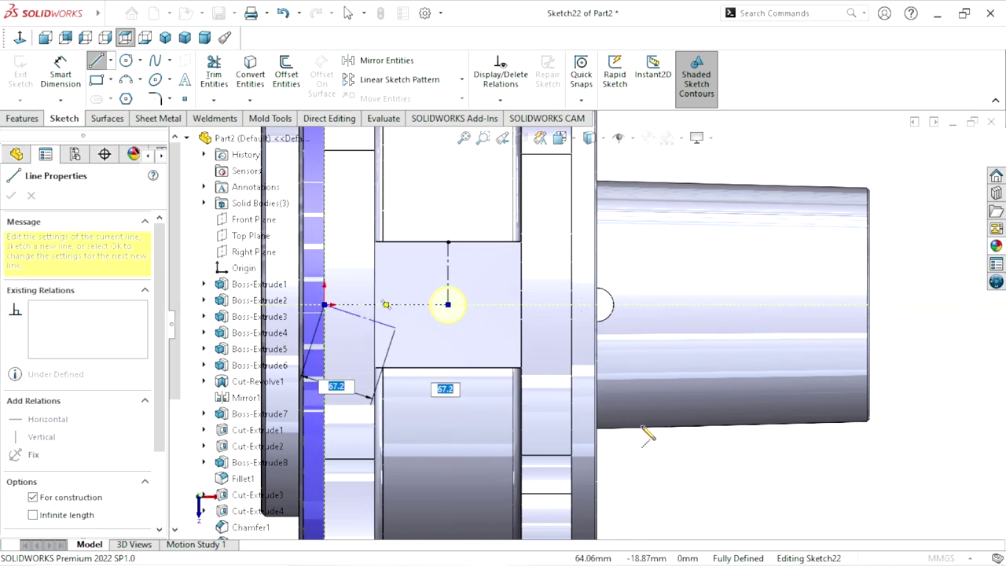
pyautogui.rightClick(674, 471)
pyautogui.click(706, 390)
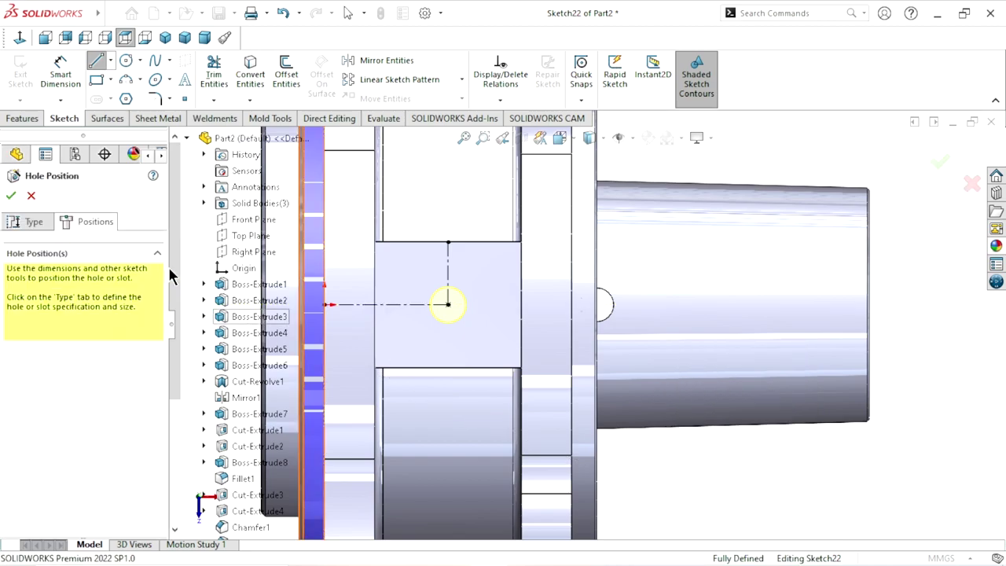
pyautogui.click(11, 195)
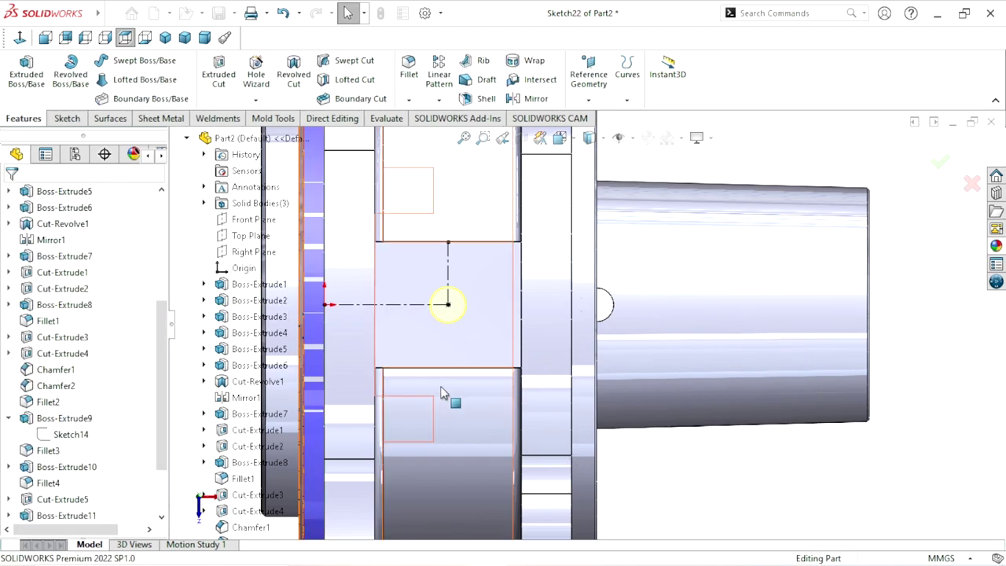
pyautogui.moveTo(458, 397)
pyautogui.mouseDown(button='middle')
pyautogui.moveTo(471, 309)
pyautogui.moveTo(403, 274)
pyautogui.moveTo(415, 250)
pyautogui.moveTo(750, 236)
pyautogui.mouseUp(button='middle')
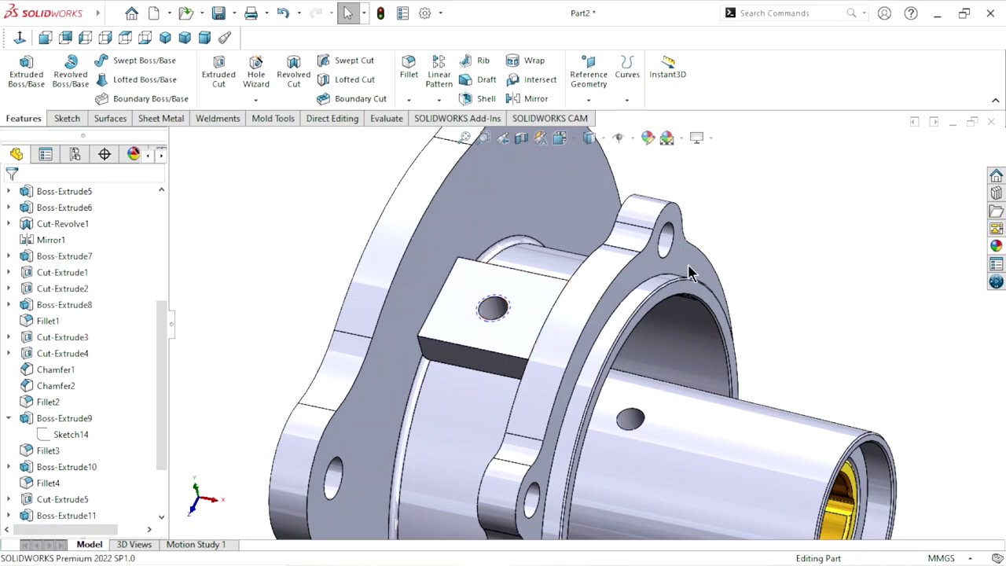
pyautogui.moveTo(689, 271); pyautogui.dragTo(540, 321, button='middle')
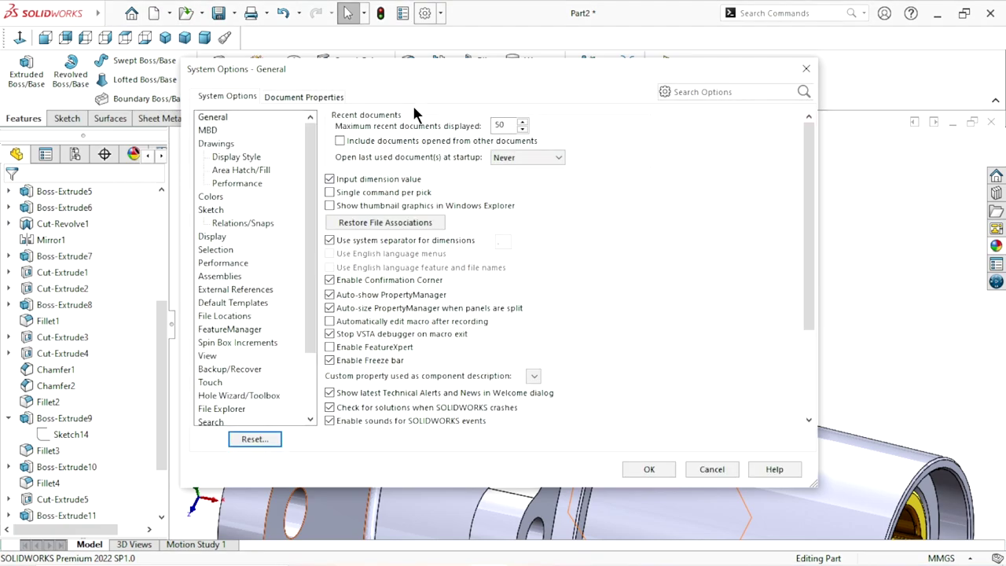
pyautogui.click(330, 96)
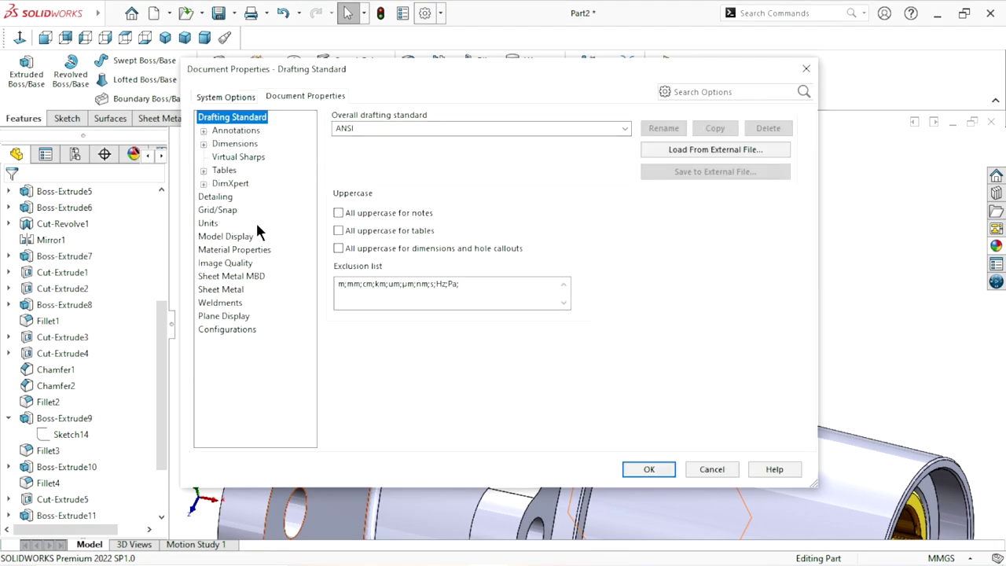
pyautogui.click(216, 197)
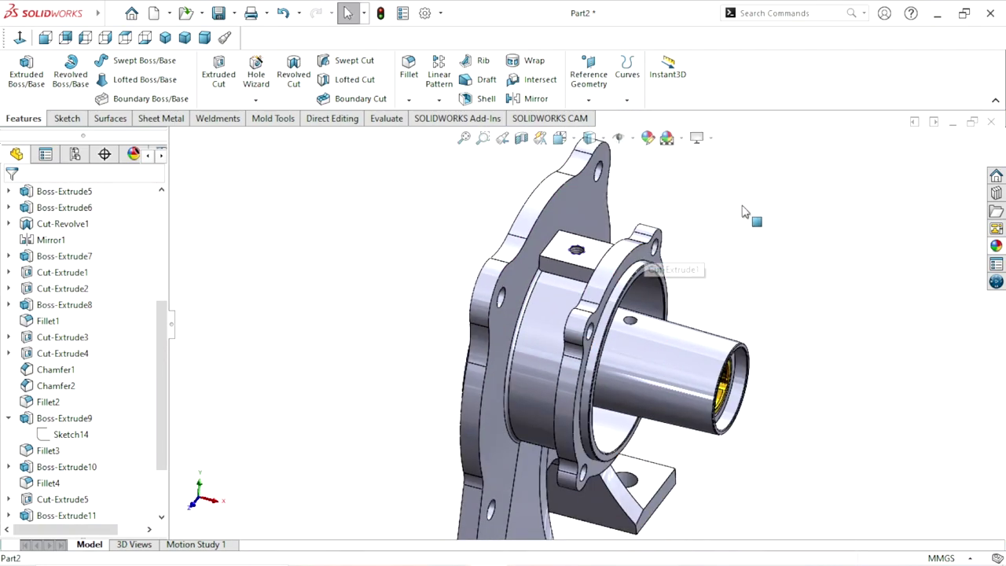
pyautogui.click(588, 102)
# Step: Create Plane1 as a mid plane between the top boss face and its opposite face
pyautogui.click(593, 120)
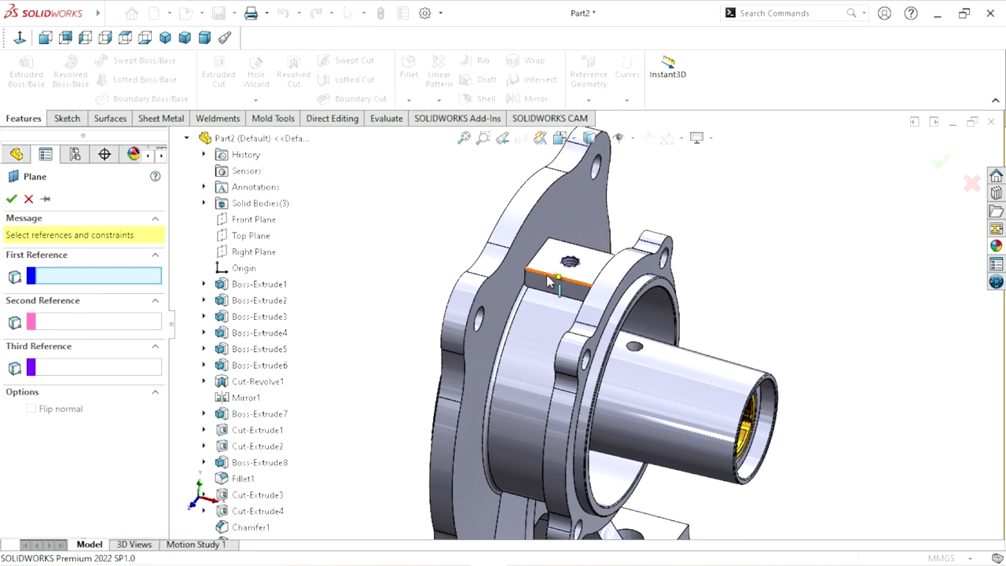
pyautogui.click(480, 318)
pyautogui.hotkey('ctrl', '7')
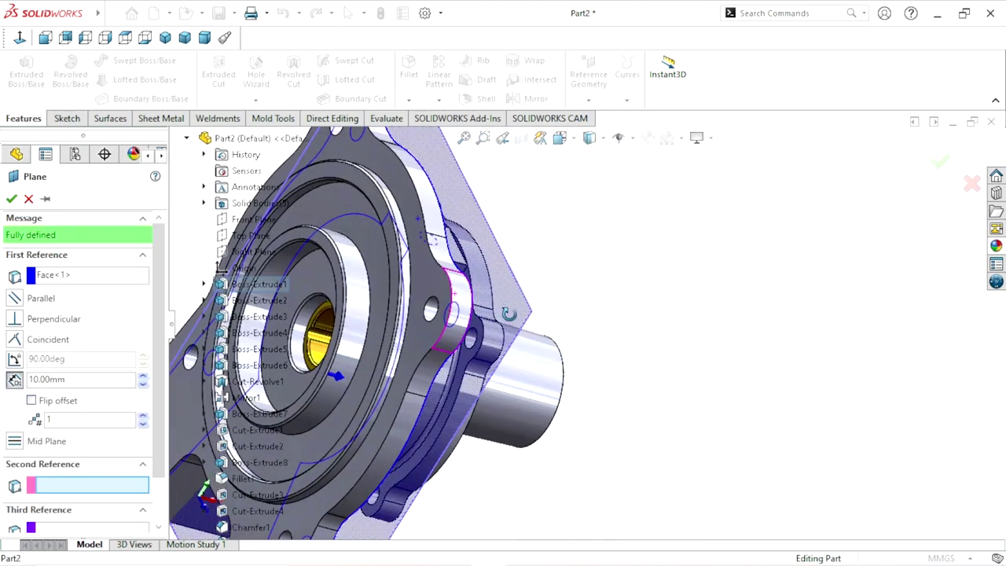
pyautogui.scroll(-3, 485, 372)
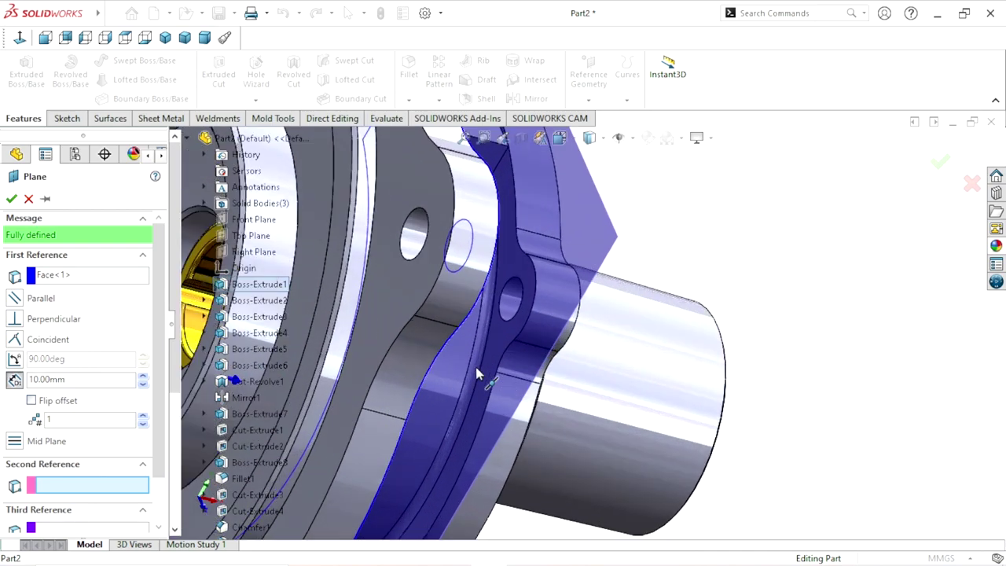
pyautogui.click(497, 329)
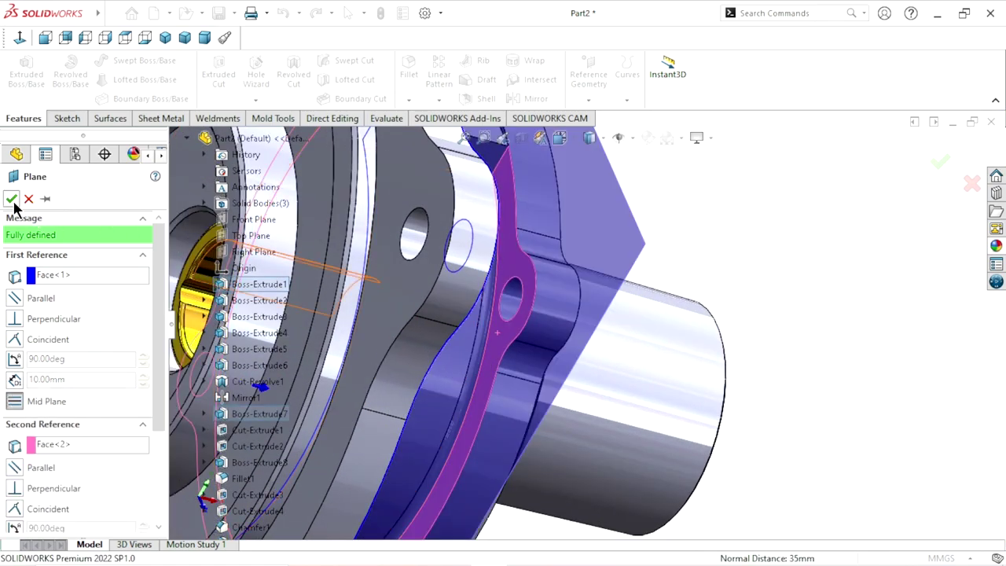
pyautogui.click(11, 199)
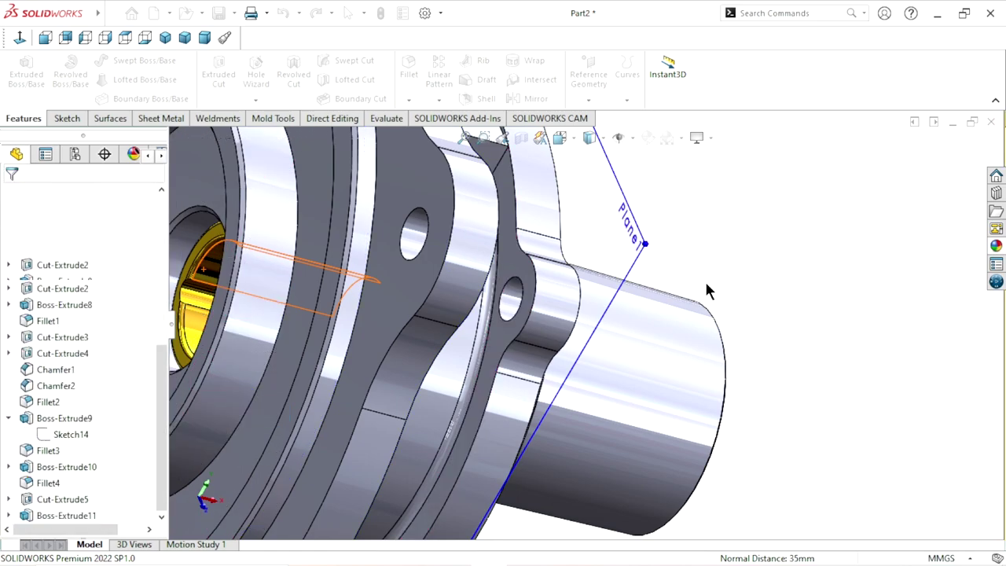
pyautogui.moveTo(704, 279)
pyautogui.mouseDown(button='middle')
pyautogui.moveTo(513, 283)
pyautogui.moveTo(568, 284)
pyautogui.moveTo(563, 255)
pyautogui.mouseUp(button='middle')
pyautogui.click(557, 227)
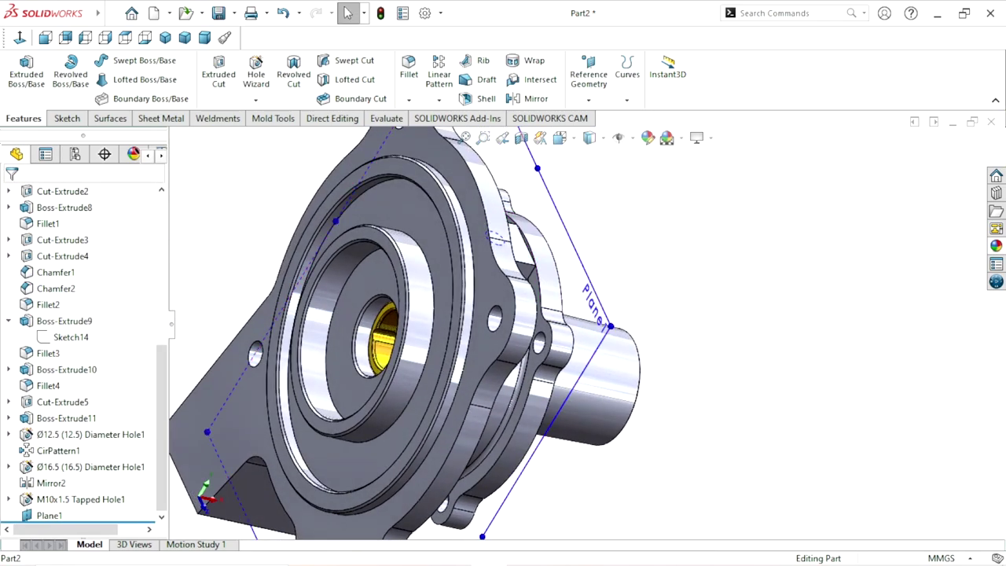
# Step: Open a new sketch, Sketch24, on Plane1
pyautogui.click(626, 178)
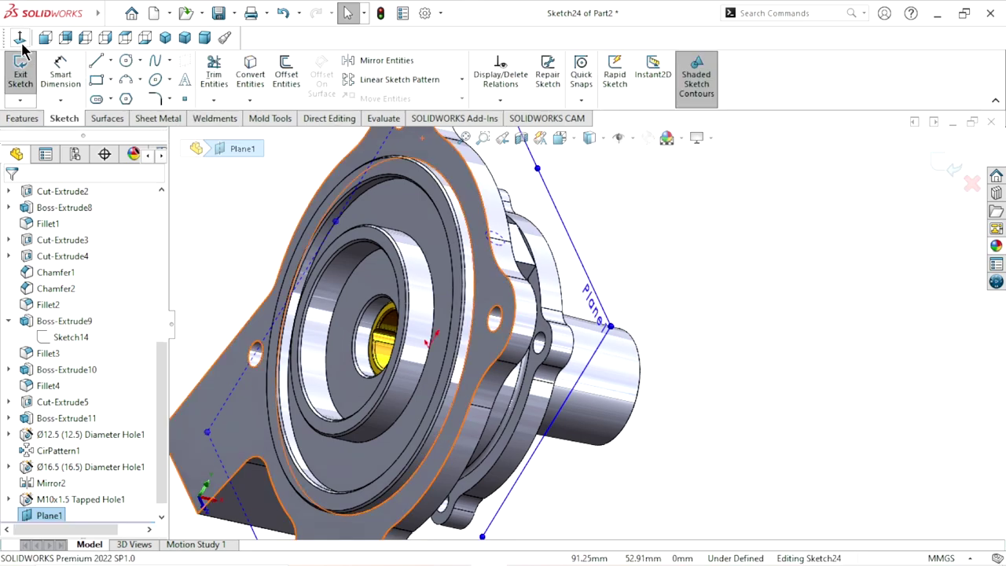
pyautogui.scroll(-2, 613, 263)
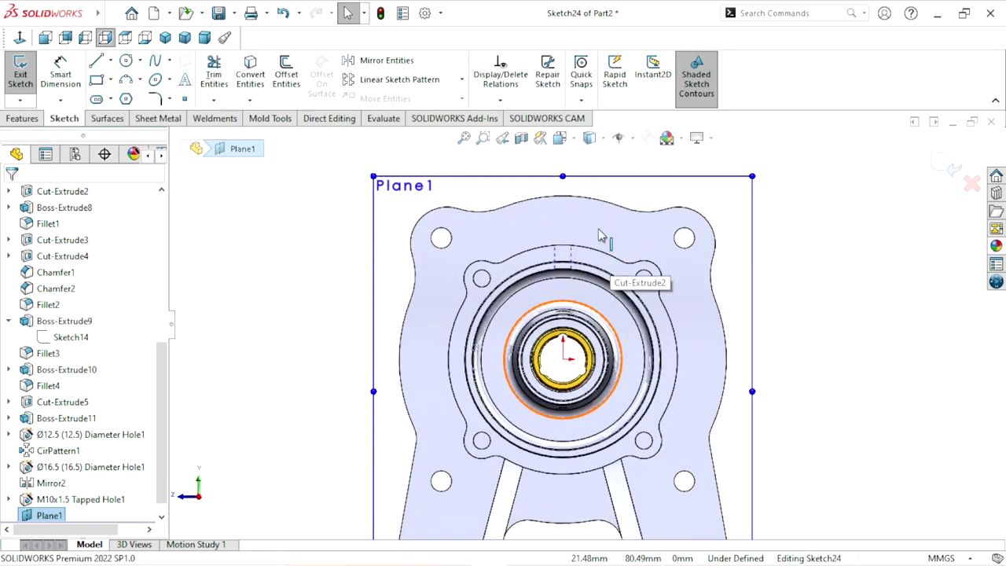
pyautogui.click(797, 286)
pyautogui.scroll(-1, 685, 307)
pyautogui.scroll(-1, 672, 301)
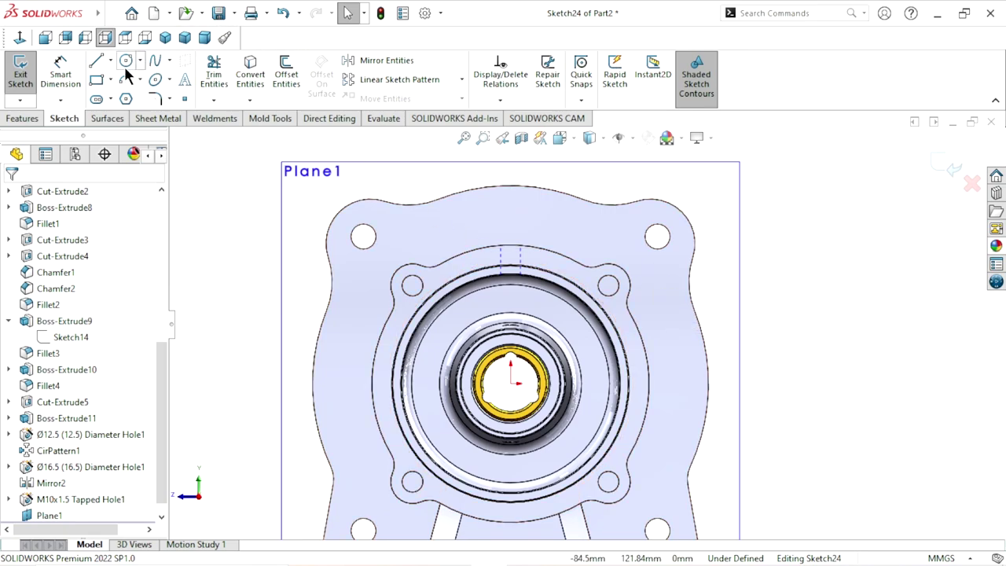
# Step: Draw a vertical line rising upward from the housing's top centre edge
pyautogui.click(97, 61)
pyautogui.scroll(-1, 511, 276)
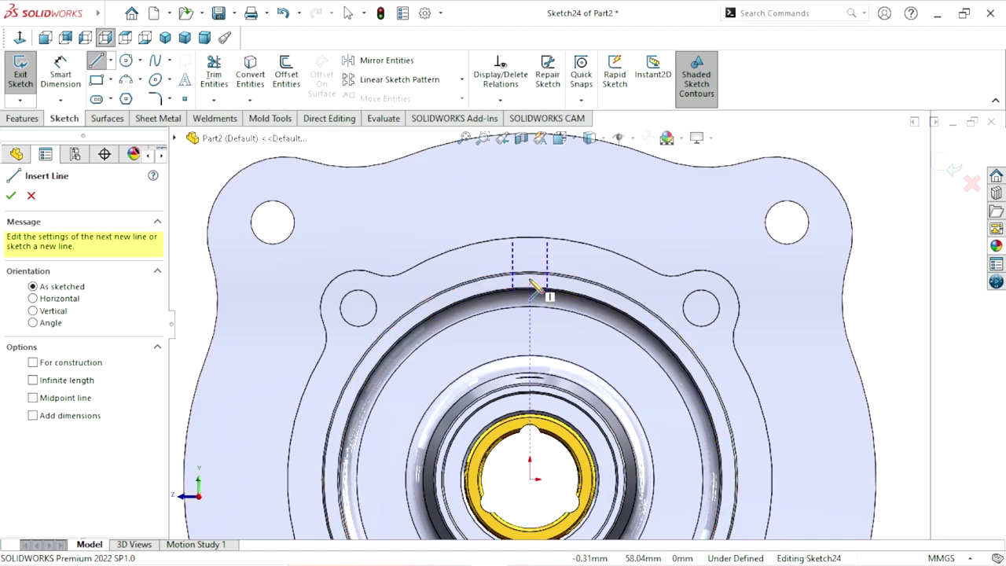
pyautogui.click(531, 285)
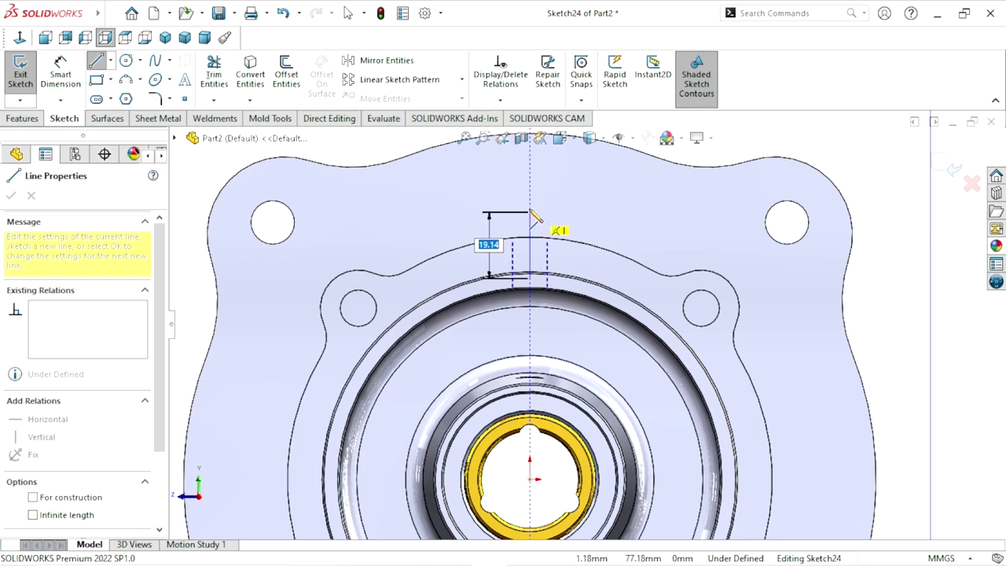
pyautogui.scroll(-2, 534, 218)
pyautogui.scroll(1, 534, 228)
pyautogui.scroll(1, 533, 236)
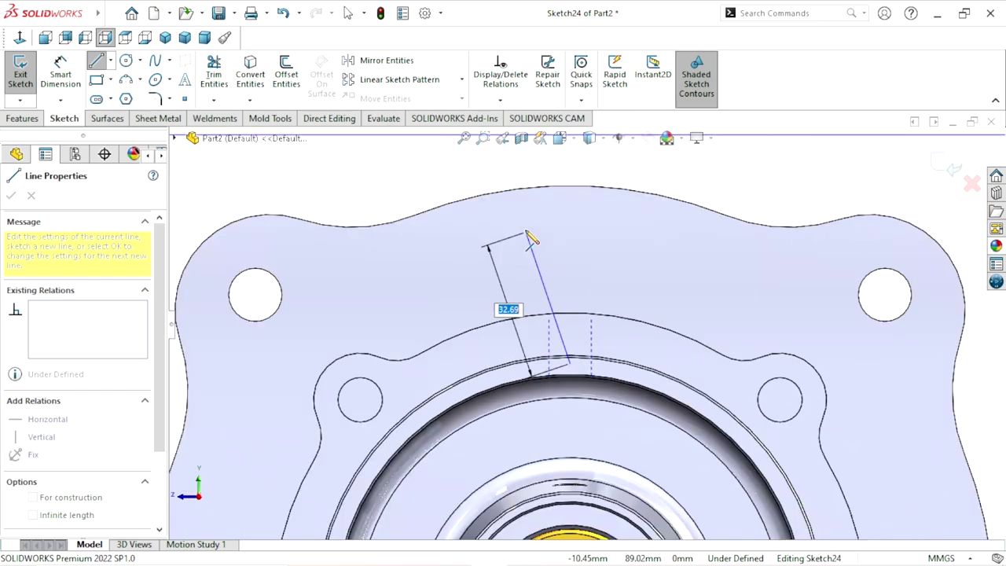
pyautogui.scroll(2, 543, 246)
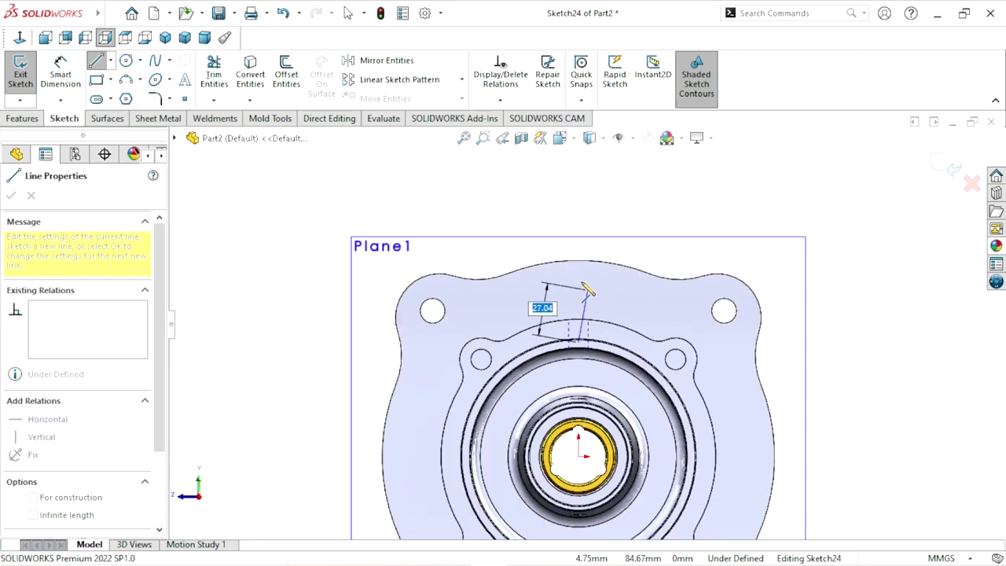
pyautogui.click(579, 277)
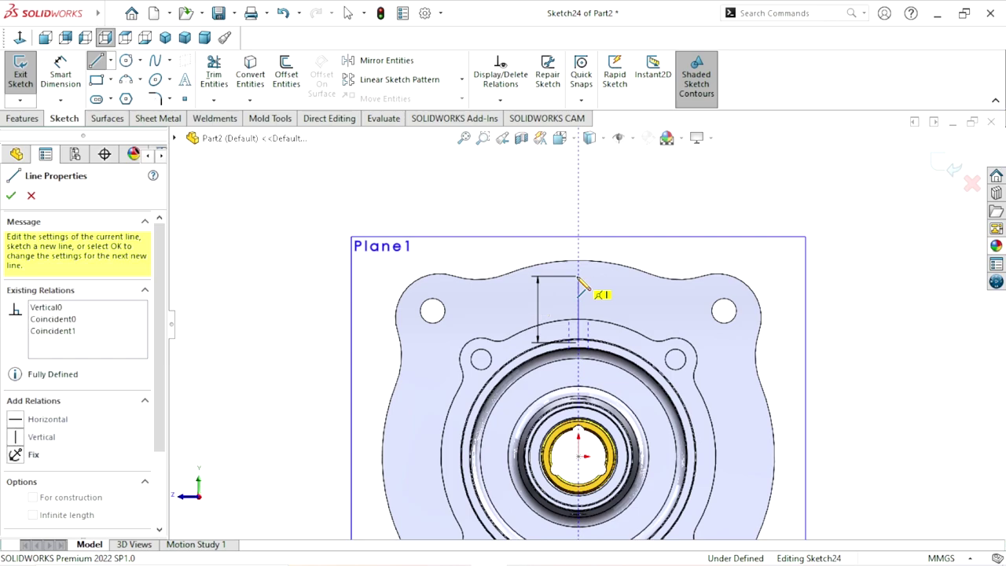
pyautogui.rightClick(575, 233)
pyautogui.click(604, 235)
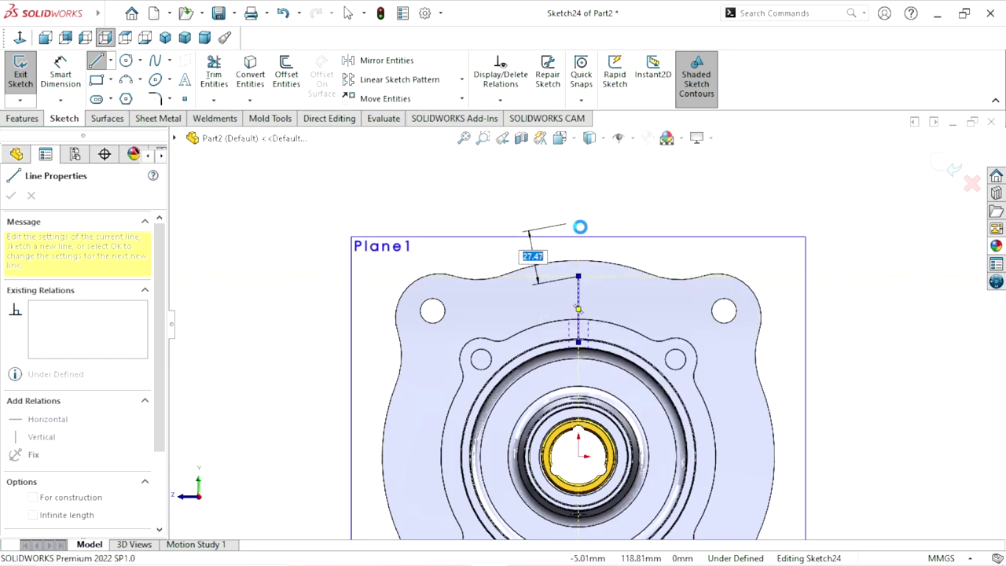
# Step: Draw a circle above the line with its edge touching the line's top end
pyautogui.click(126, 61)
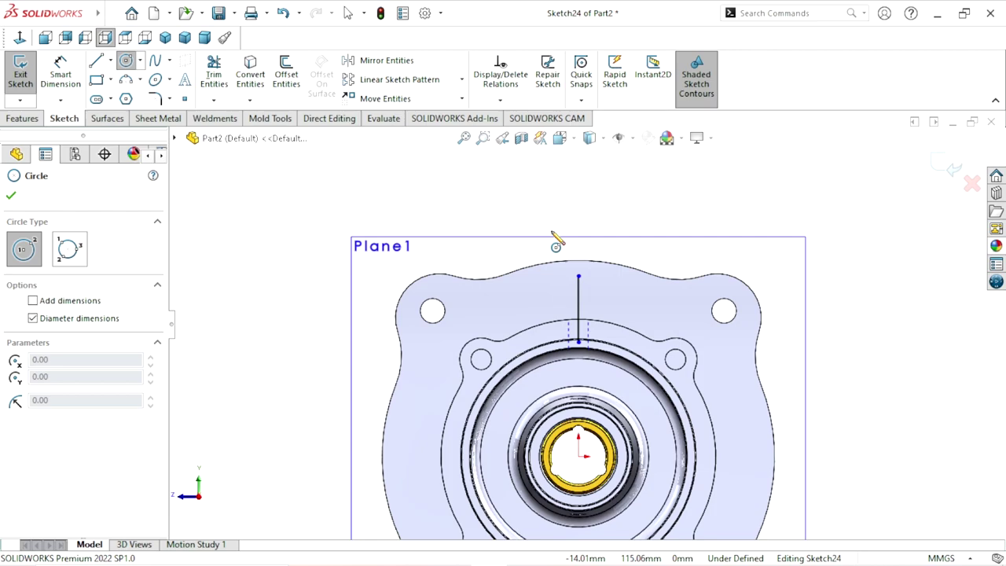
pyautogui.click(578, 183)
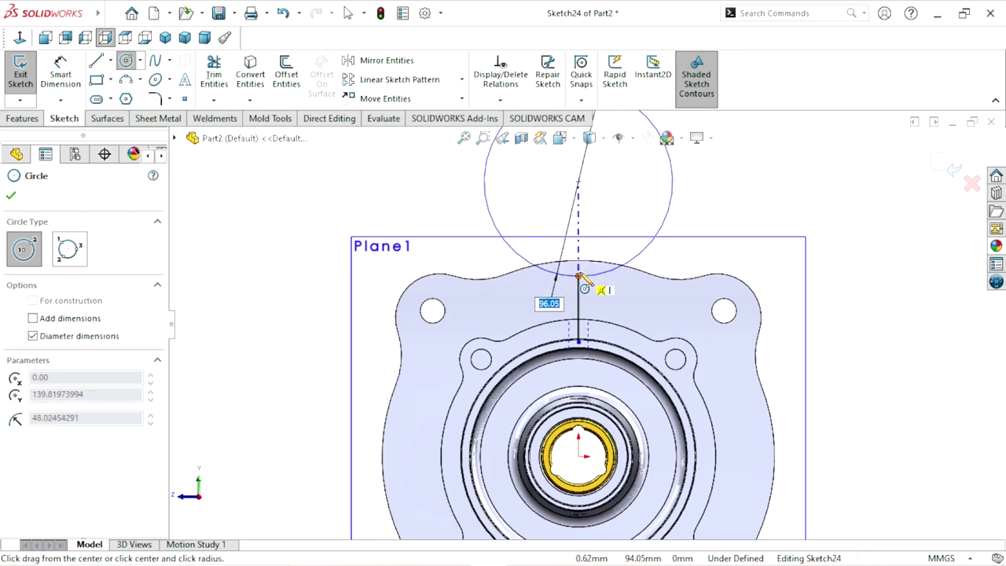
pyautogui.click(579, 277)
pyautogui.rightClick(696, 218)
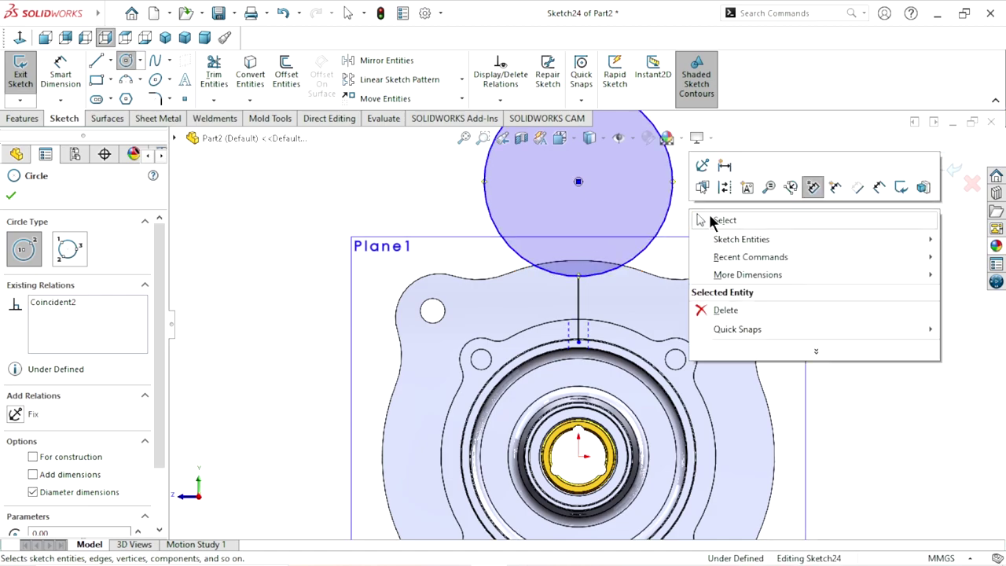
pyautogui.click(723, 220)
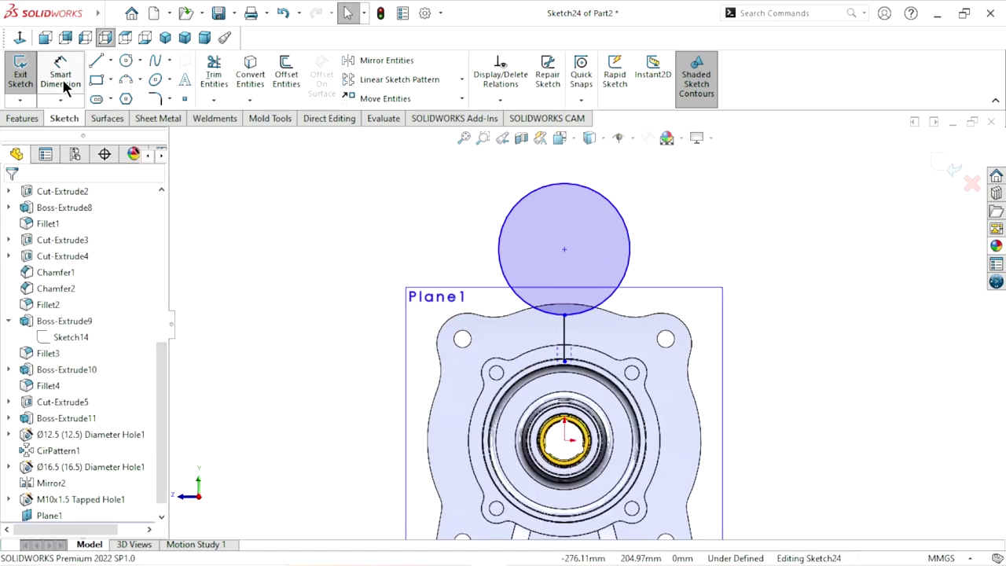
# Step: Dimension the circle's diameter to Ø40 mm
pyautogui.click(65, 86)
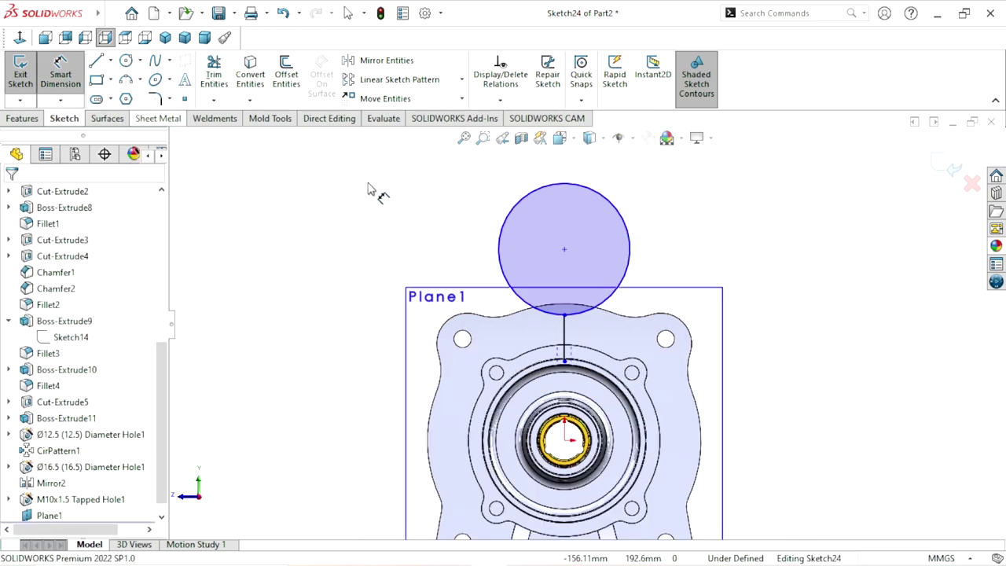
pyautogui.click(635, 249)
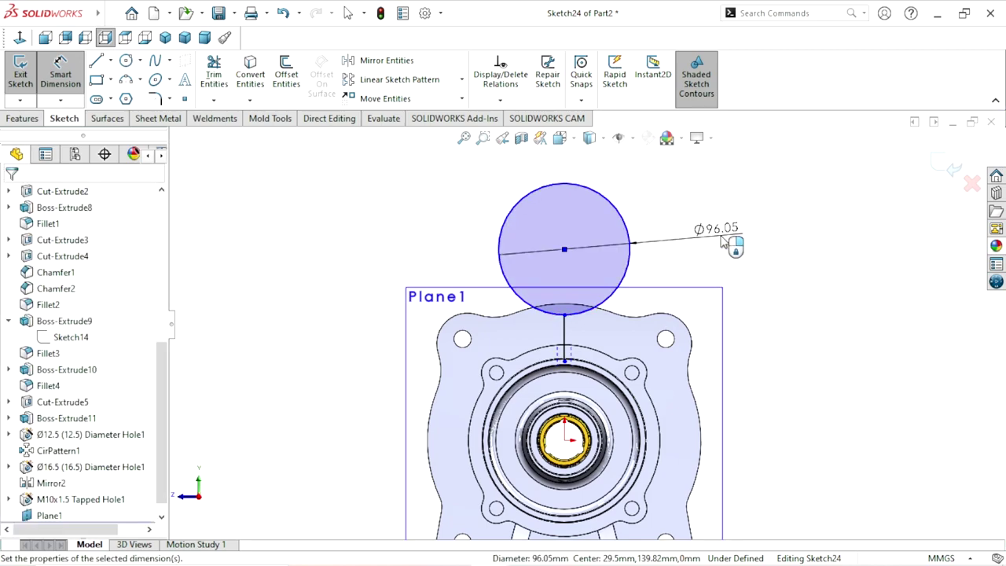
pyautogui.click(723, 242)
pyautogui.write('45')
pyautogui.click(651, 216)
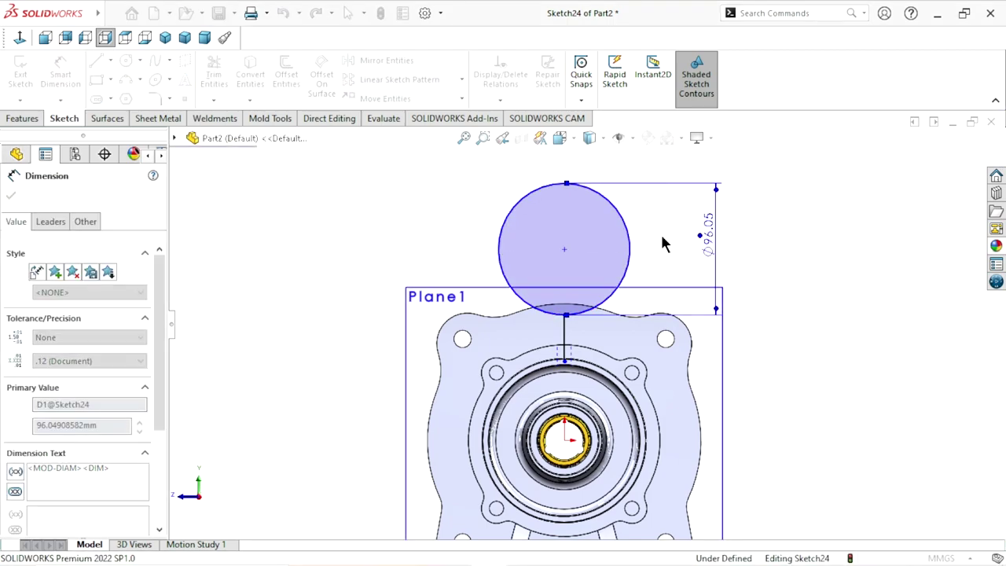
pyautogui.scroll(3, 622, 338)
pyautogui.scroll(-5, 609, 351)
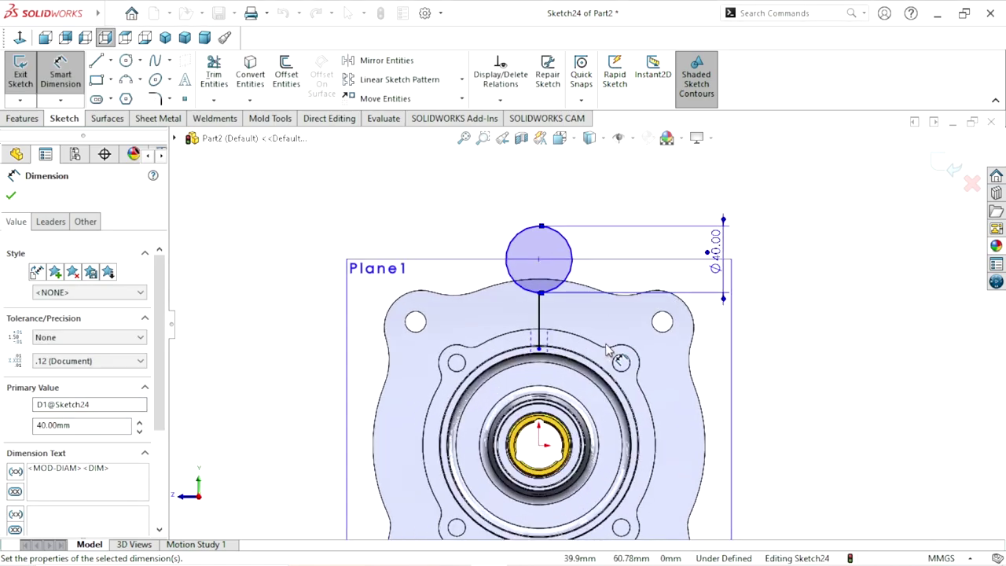
pyautogui.scroll(-1, 583, 336)
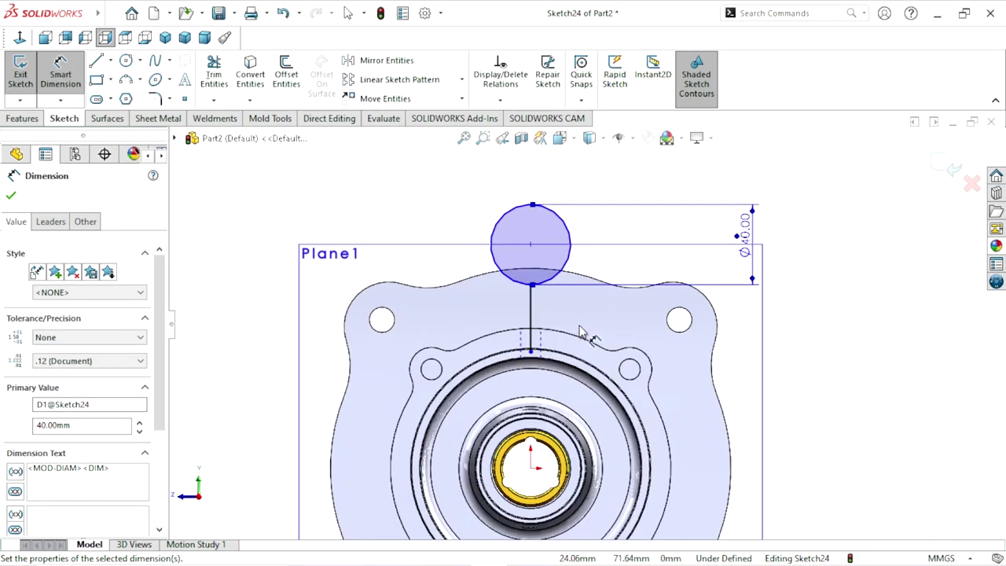
# Step: Dimension the line's lower end 59 mm above the origin
pyautogui.click(531, 468)
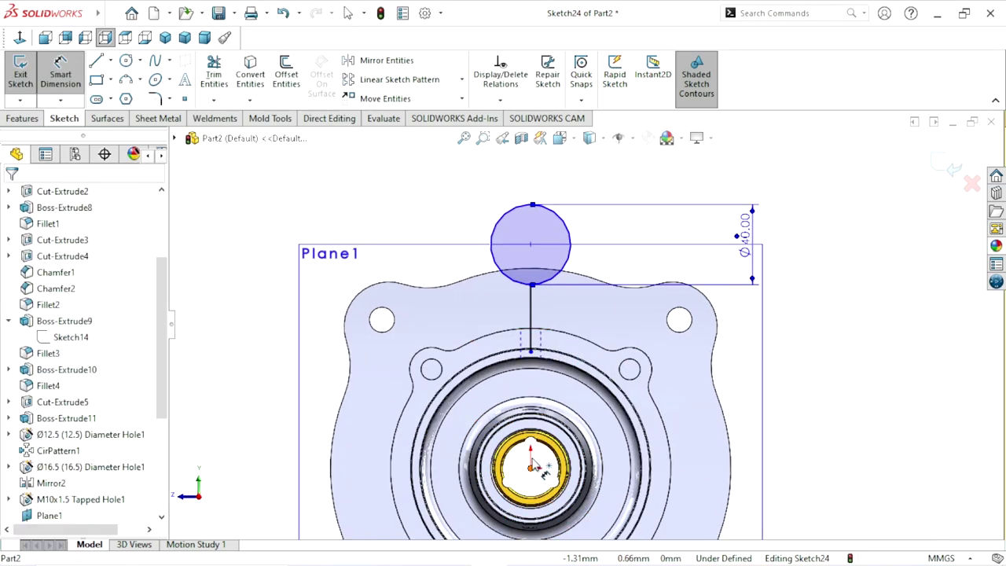
pyautogui.click(530, 353)
pyautogui.click(795, 381)
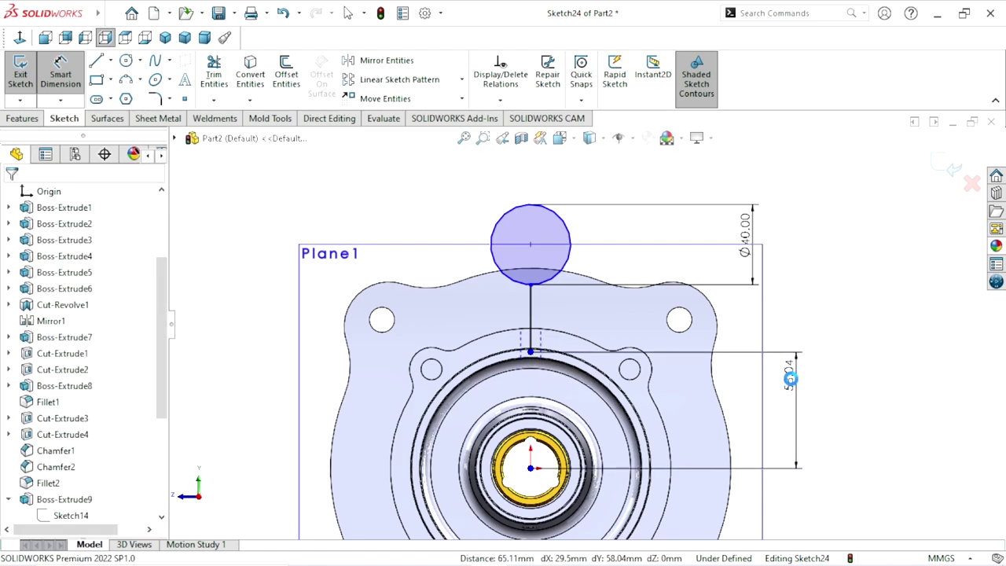
pyautogui.click(791, 380)
pyautogui.write('59')
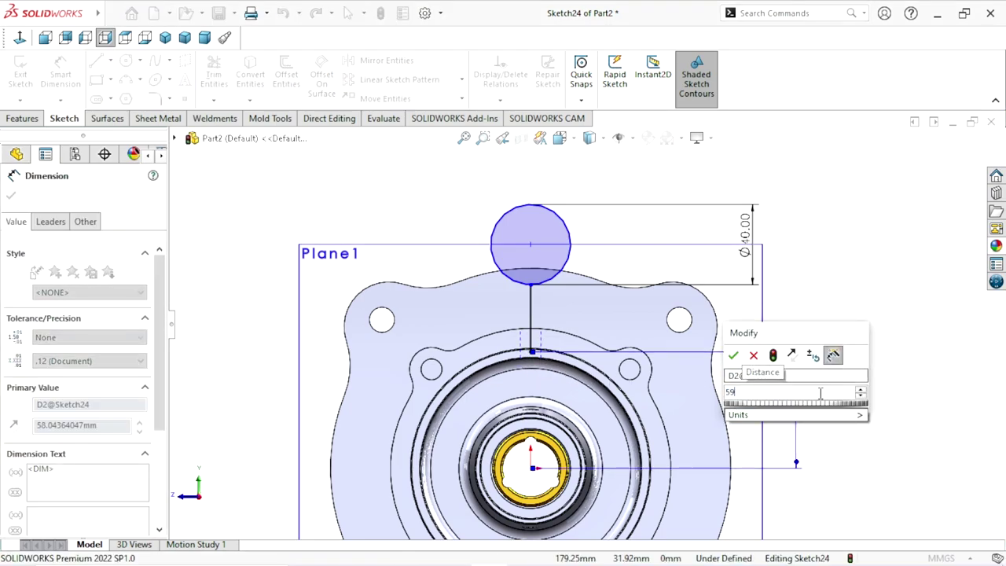
pyautogui.click(732, 356)
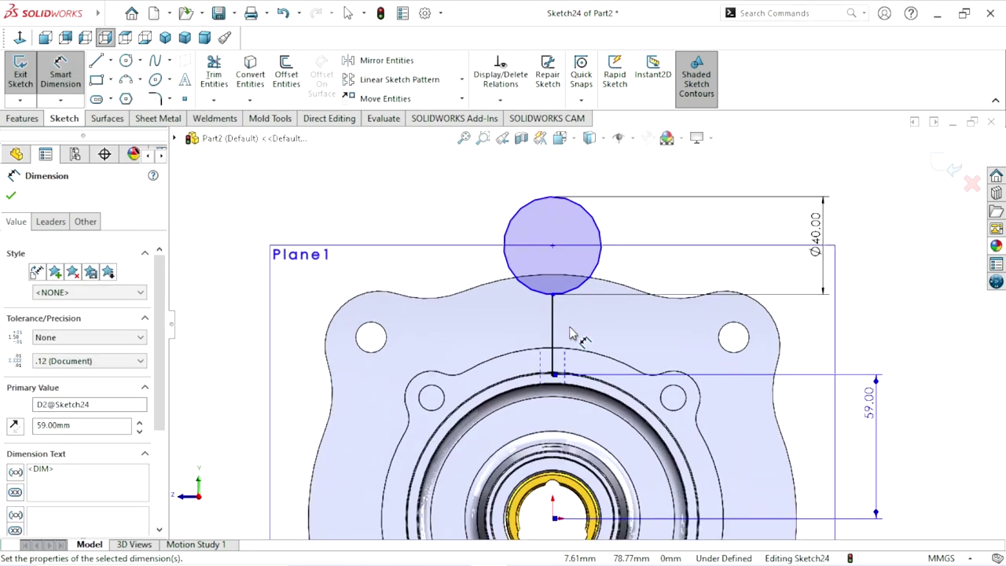
pyautogui.click(13, 197)
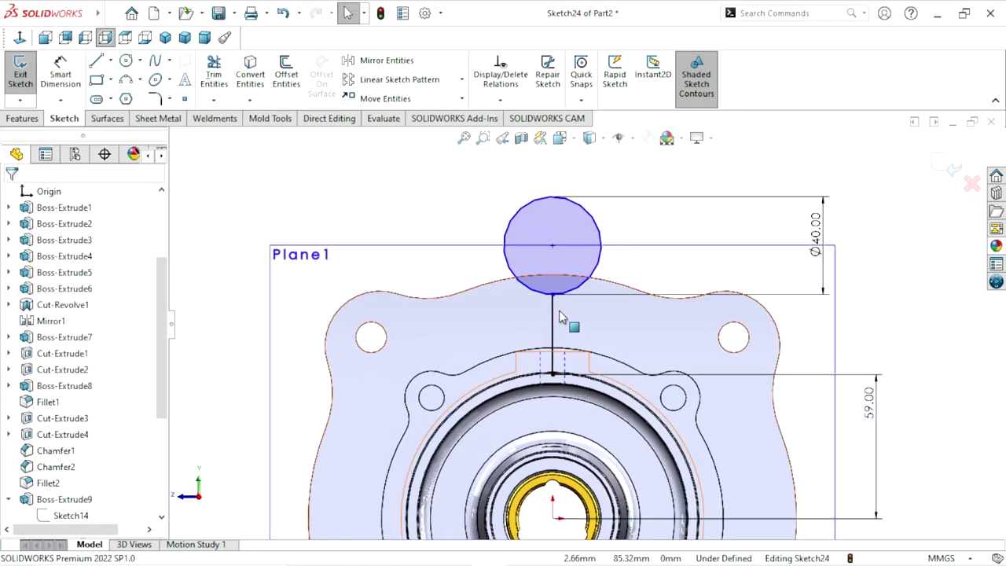
pyautogui.scroll(-2, 563, 315)
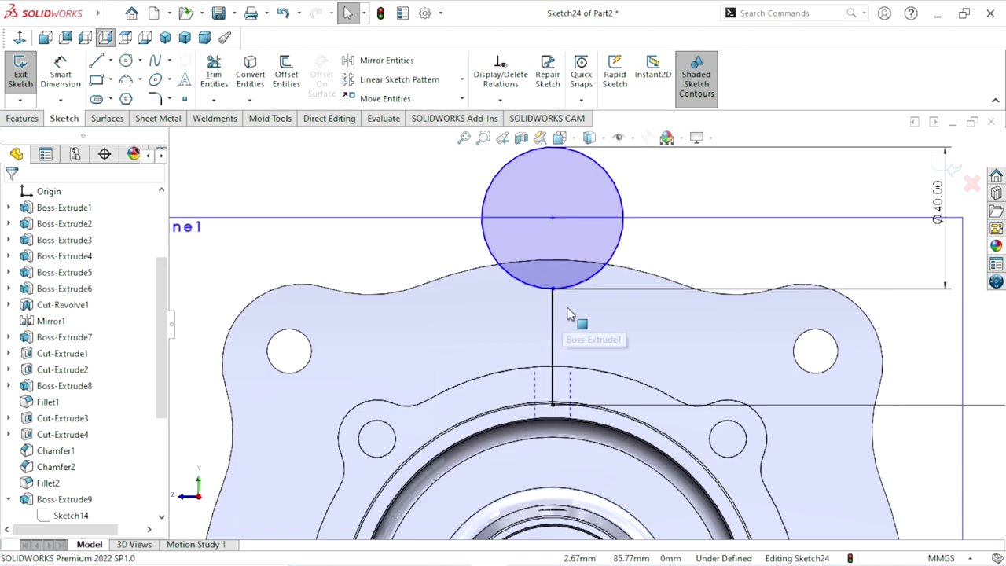
# Step: Draw a centerline from the 40 mm circle's centre down to its lower edge
pyautogui.click(111, 60)
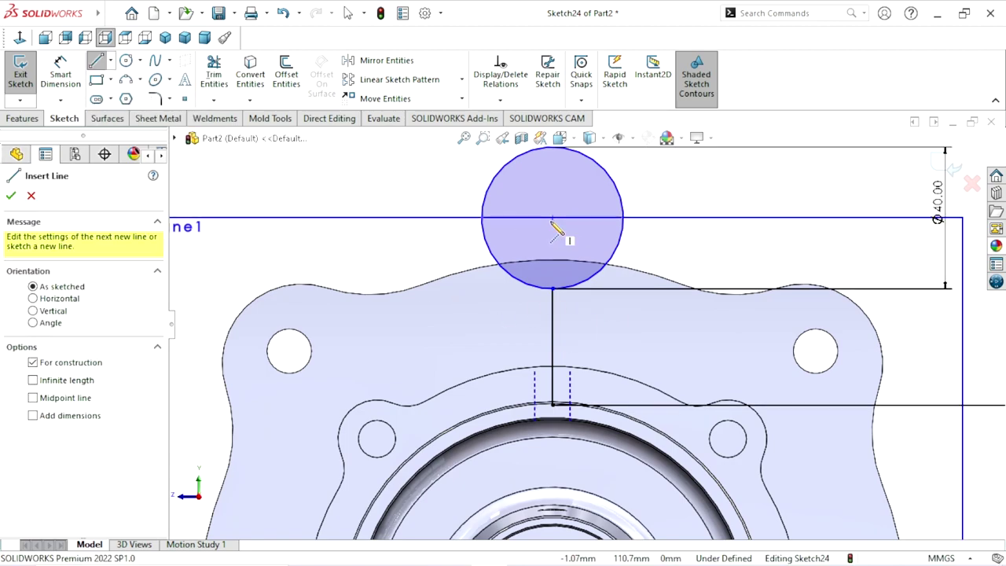
pyautogui.click(552, 219)
pyautogui.click(553, 288)
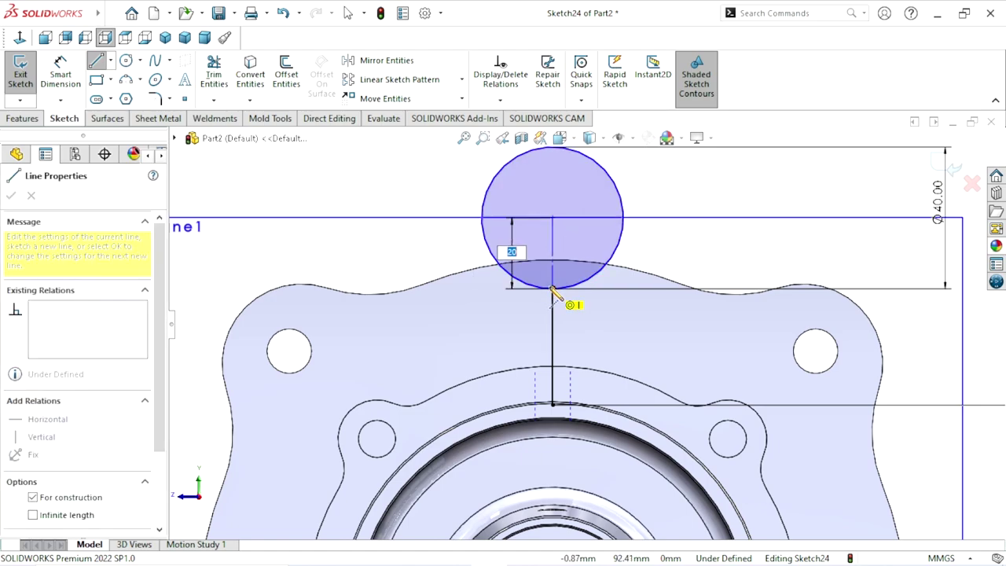
pyautogui.rightClick(692, 235)
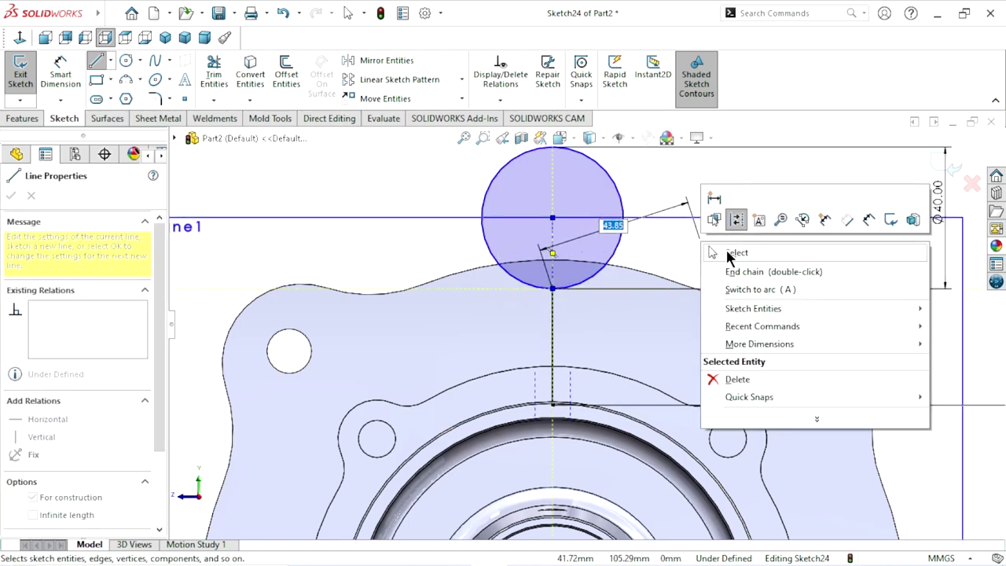
pyautogui.click(728, 253)
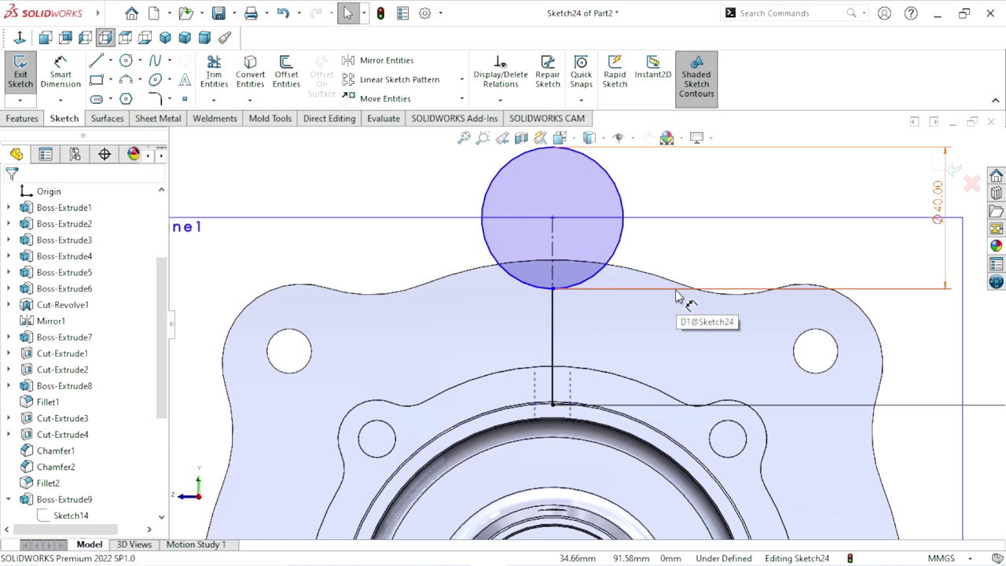
pyautogui.scroll(2, 597, 327)
pyautogui.scroll(-2, 633, 297)
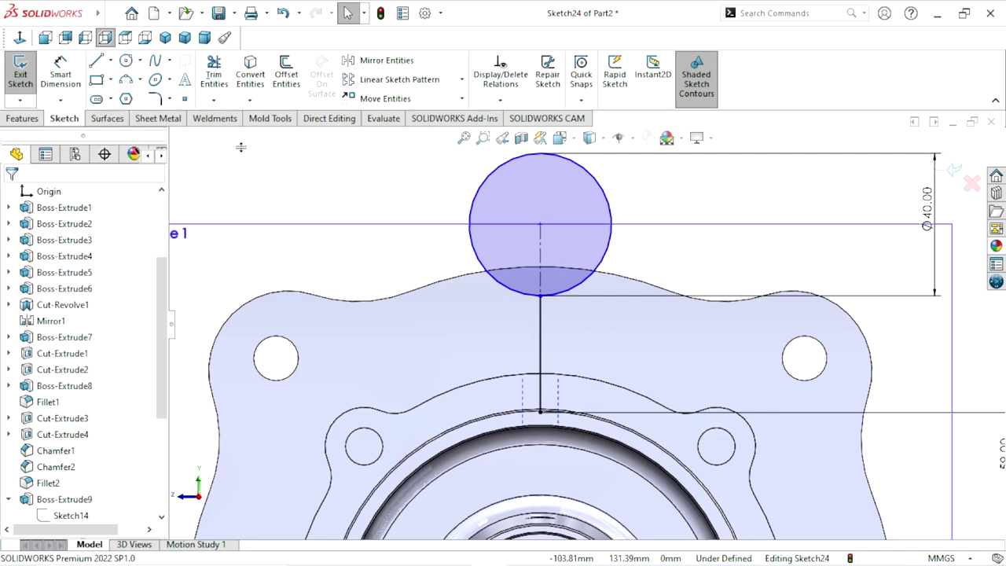
pyautogui.click(110, 60)
pyautogui.click(130, 97)
pyautogui.click(540, 227)
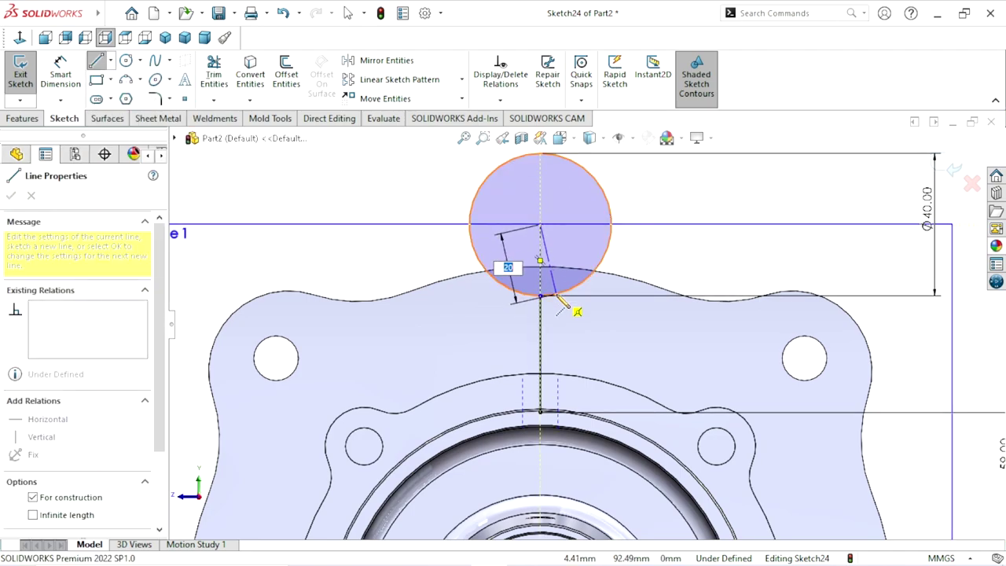
pyautogui.click(561, 294)
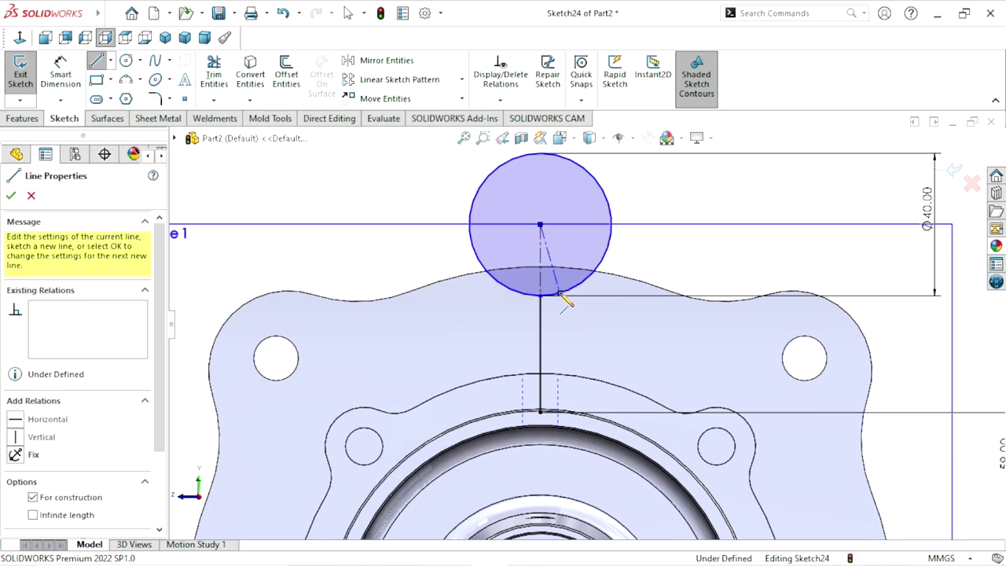
pyautogui.rightClick(692, 262)
pyautogui.click(707, 267)
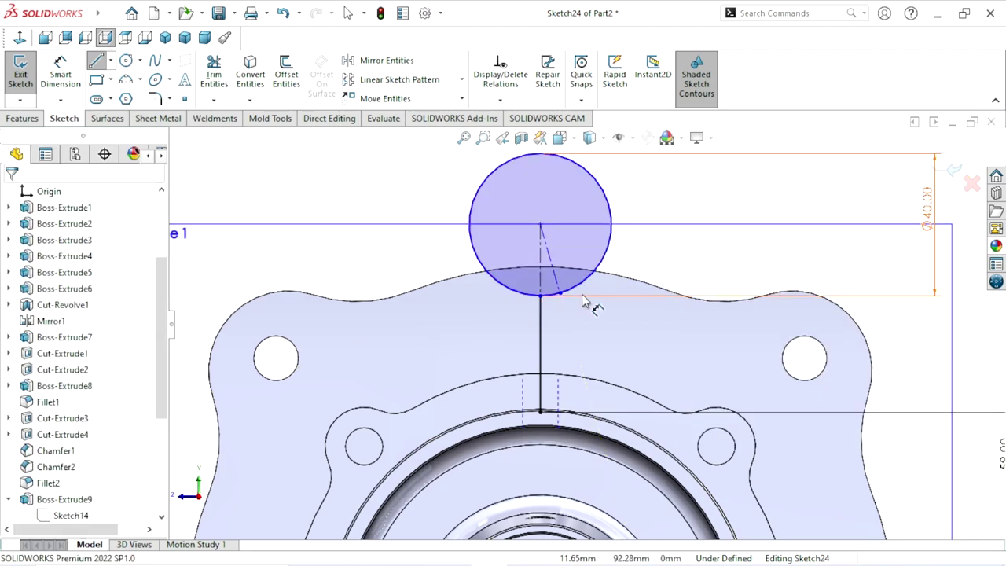
pyautogui.scroll(-3, 581, 290)
# Step: Trim the small arc at the circle bottom and dimension the resulting gap to 4 mm
pyautogui.click(214, 71)
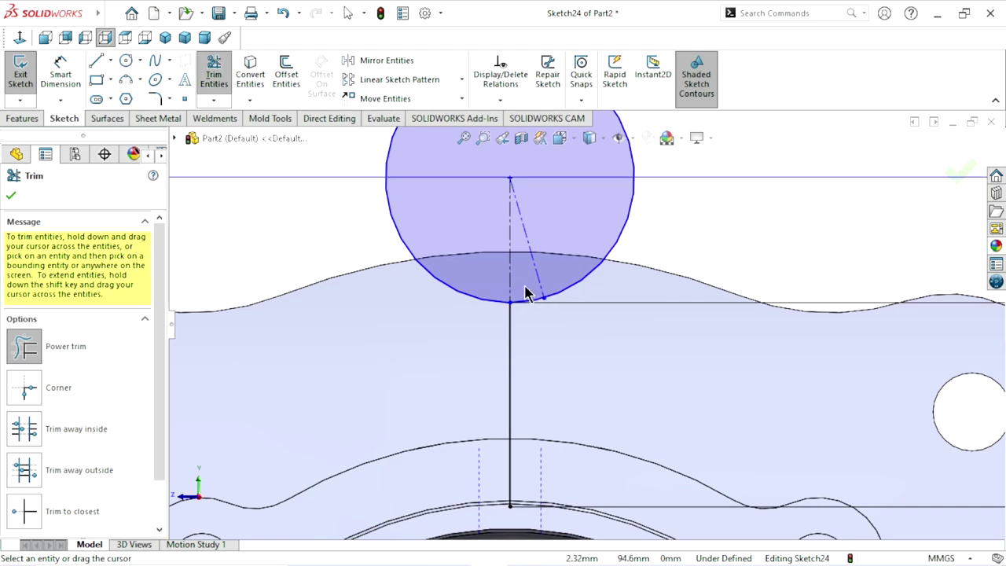
pyautogui.moveTo(528, 288); pyautogui.dragTo(540, 321)
pyautogui.click(12, 196)
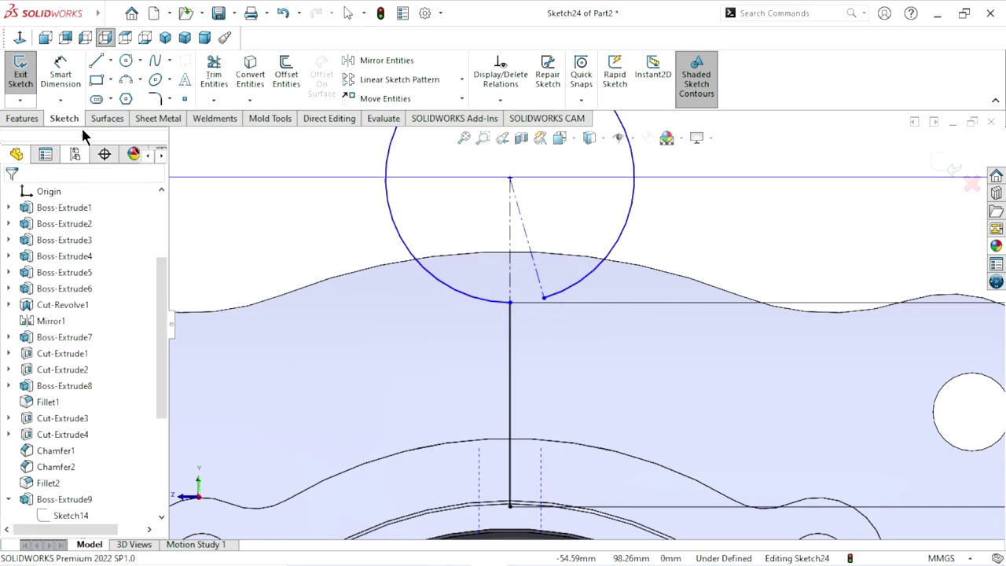
pyautogui.click(60, 77)
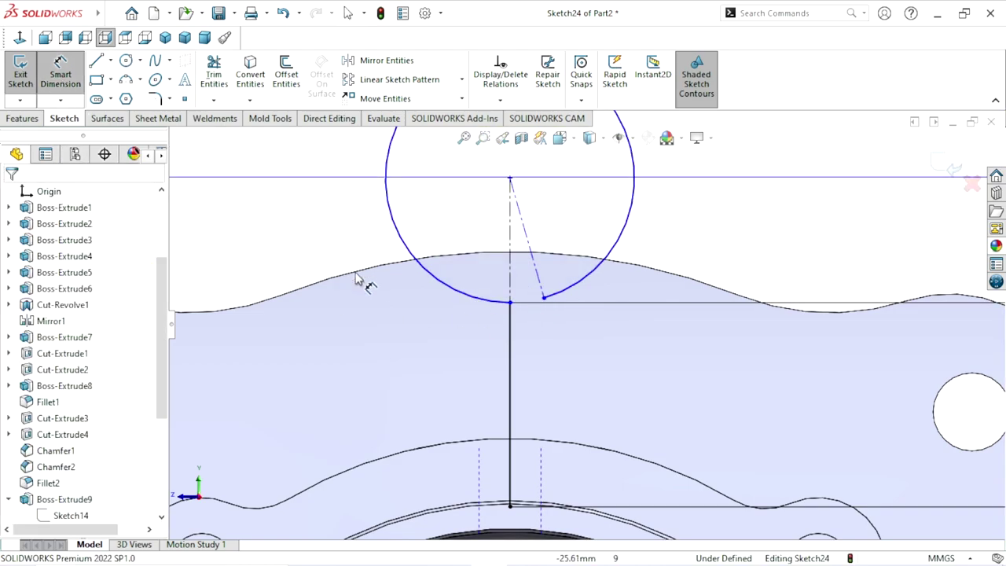
pyautogui.click(511, 305)
pyautogui.click(543, 299)
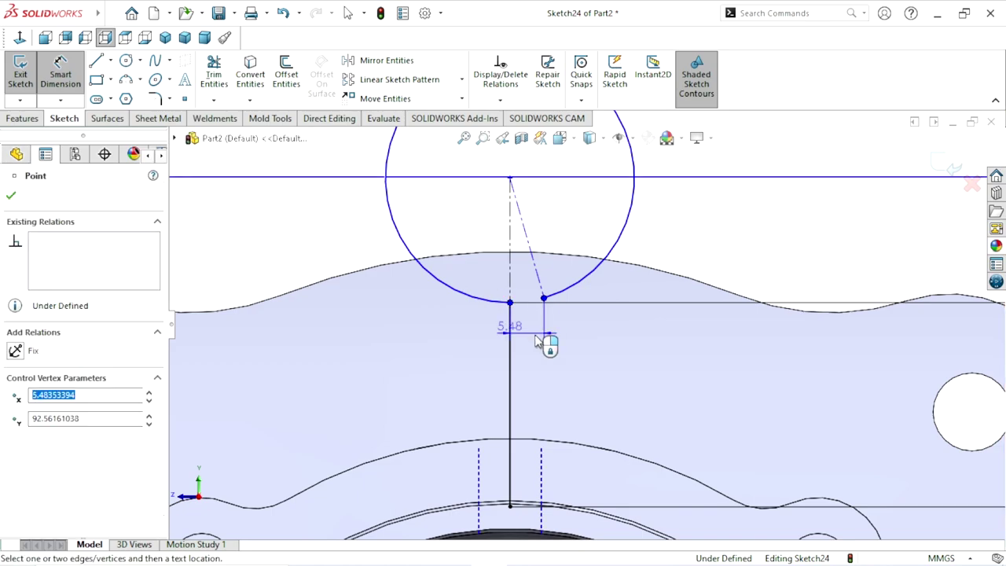
pyautogui.click(533, 334)
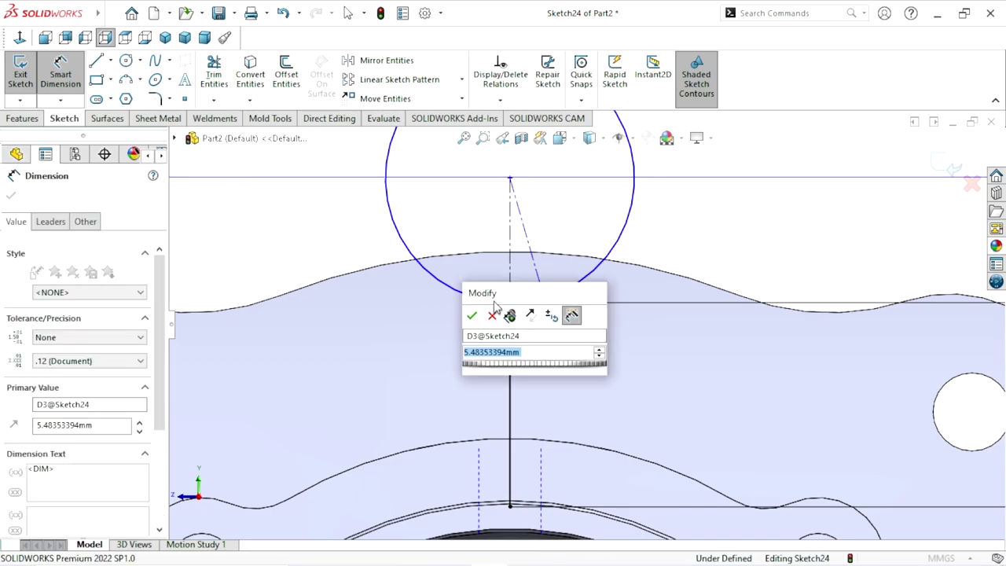
pyautogui.click(468, 317)
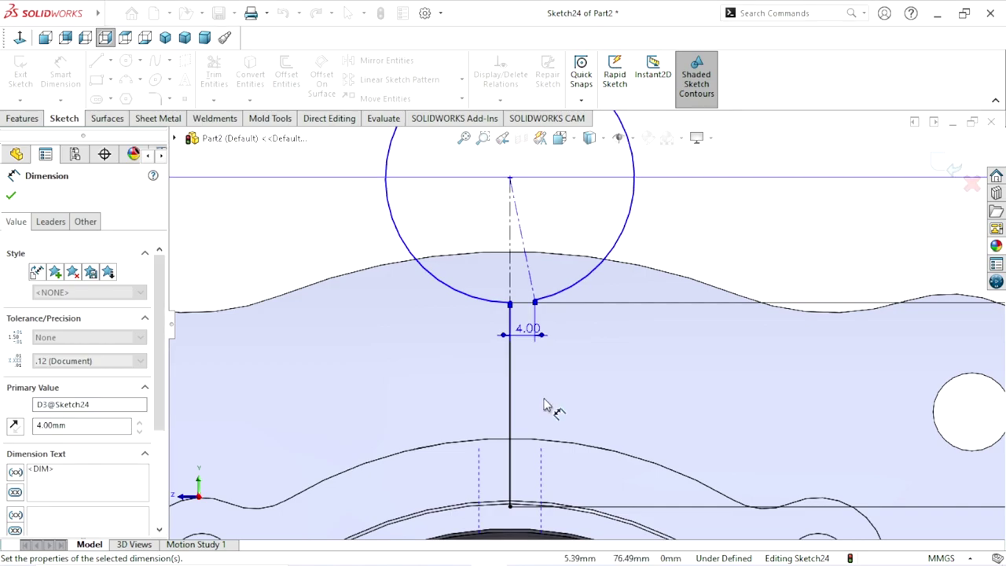
pyautogui.scroll(3, 543, 407)
pyautogui.scroll(-1, 578, 387)
pyautogui.scroll(2, 574, 385)
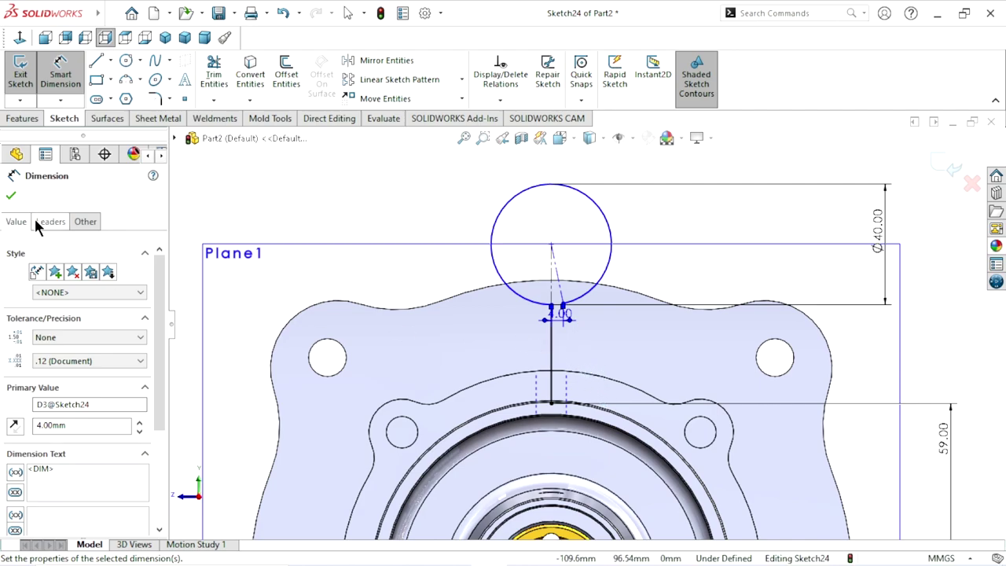
pyautogui.click(11, 196)
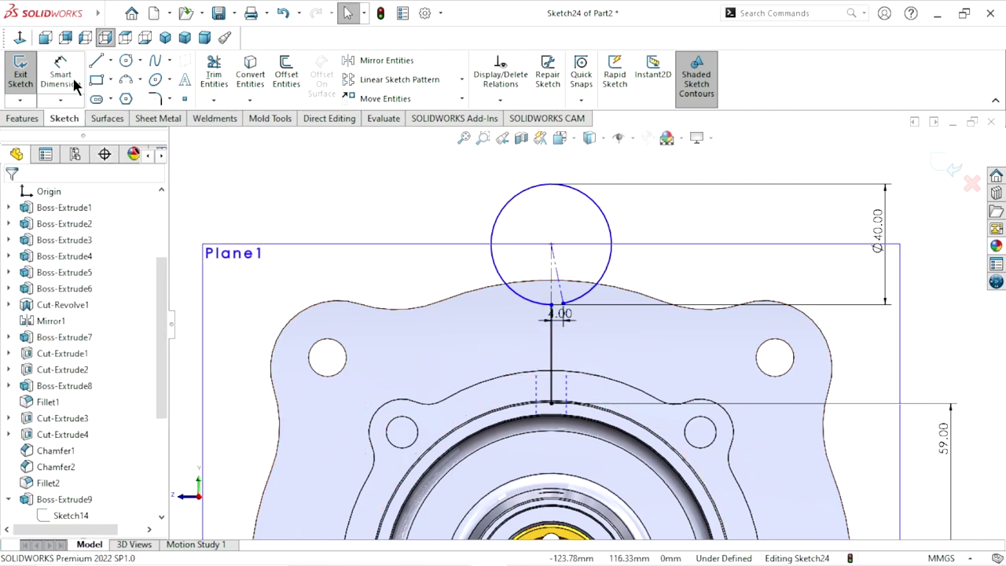
# Step: Dimension the vertical line to 35 mm, fully defining the sketch
pyautogui.click(552, 340)
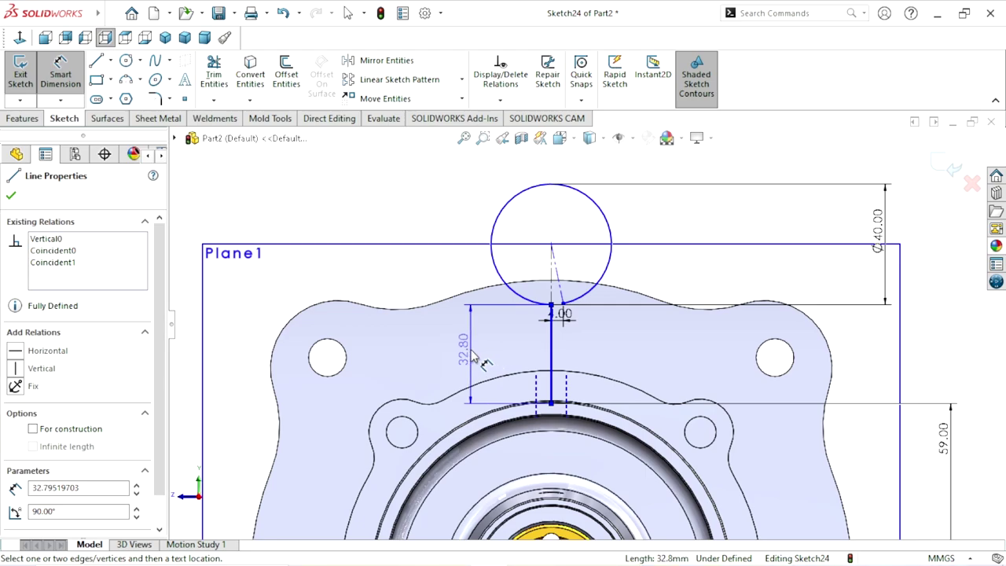
pyautogui.click(484, 362)
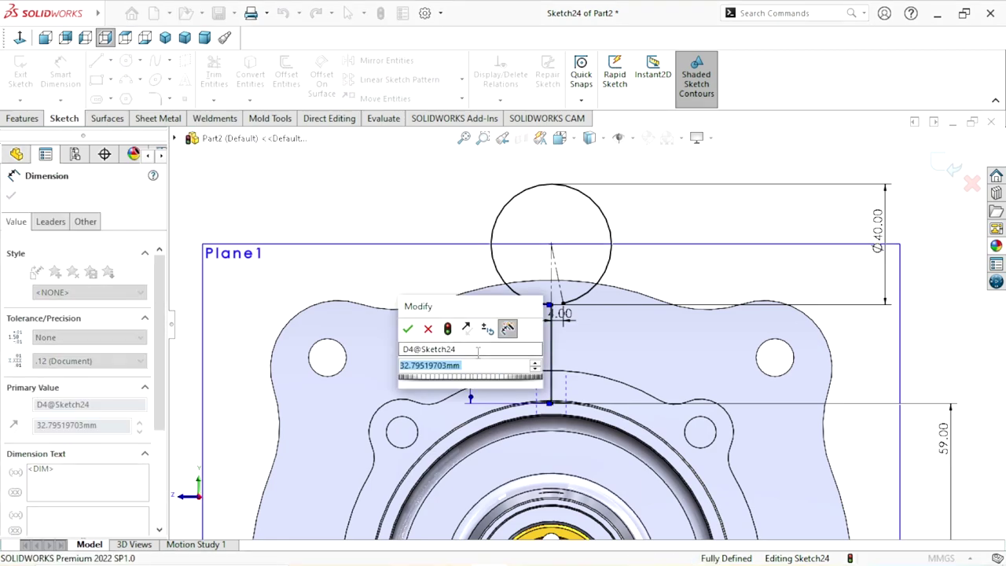
pyautogui.write('35')
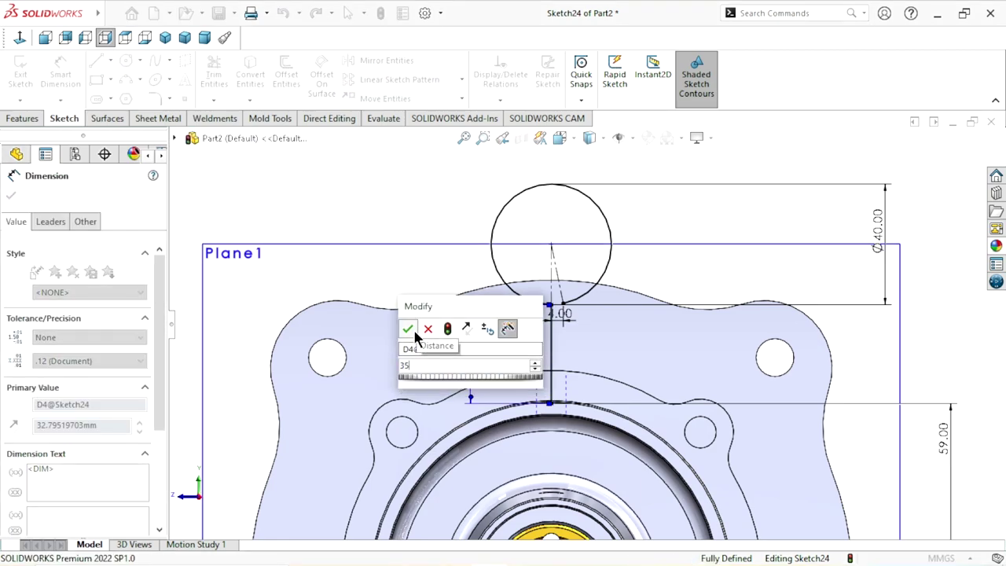
pyautogui.press('Return')
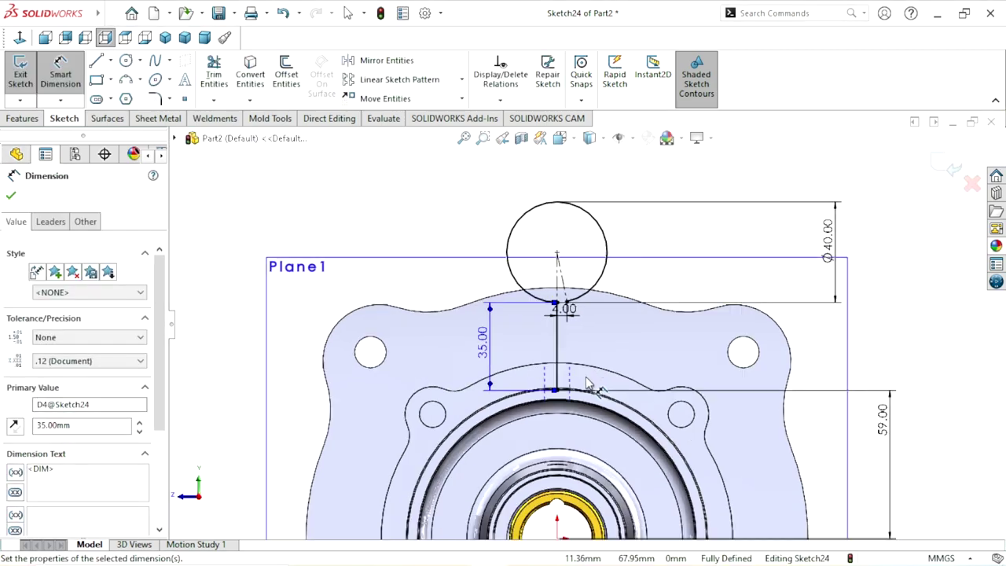
pyautogui.click(11, 197)
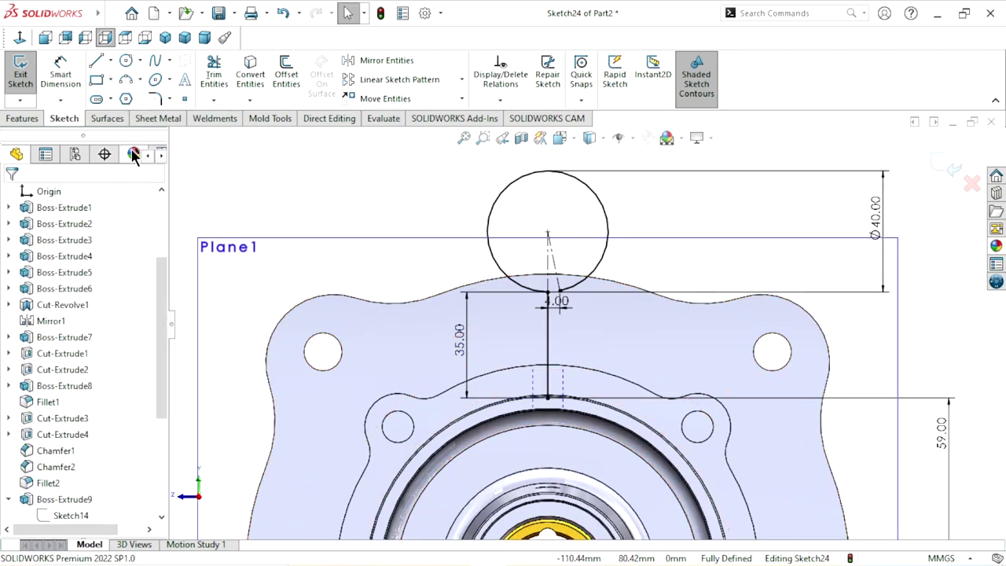
# Step: Round the corner where the vertical line meets the circle with an R15 sketch fillet
pyautogui.click(153, 100)
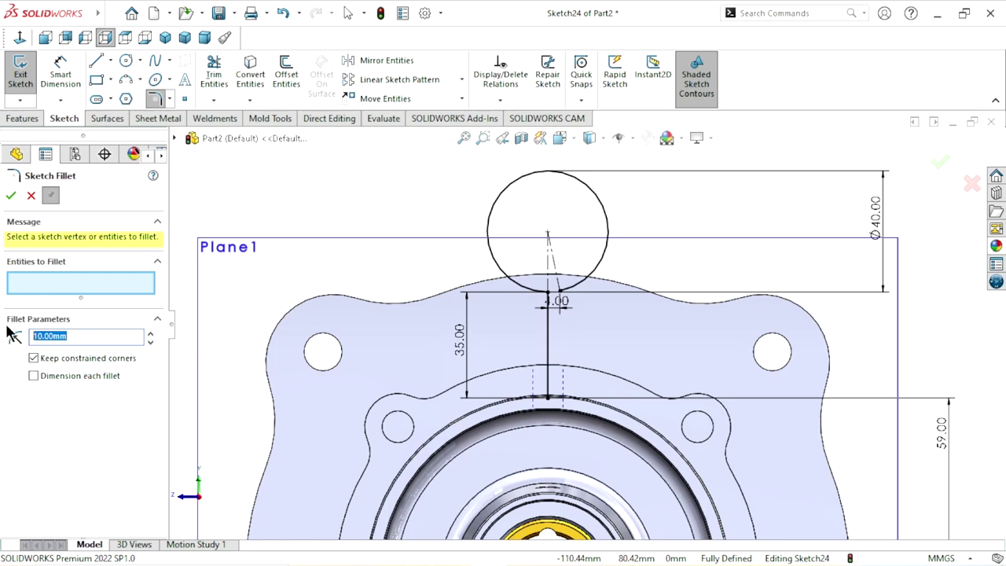
pyautogui.click(548, 304)
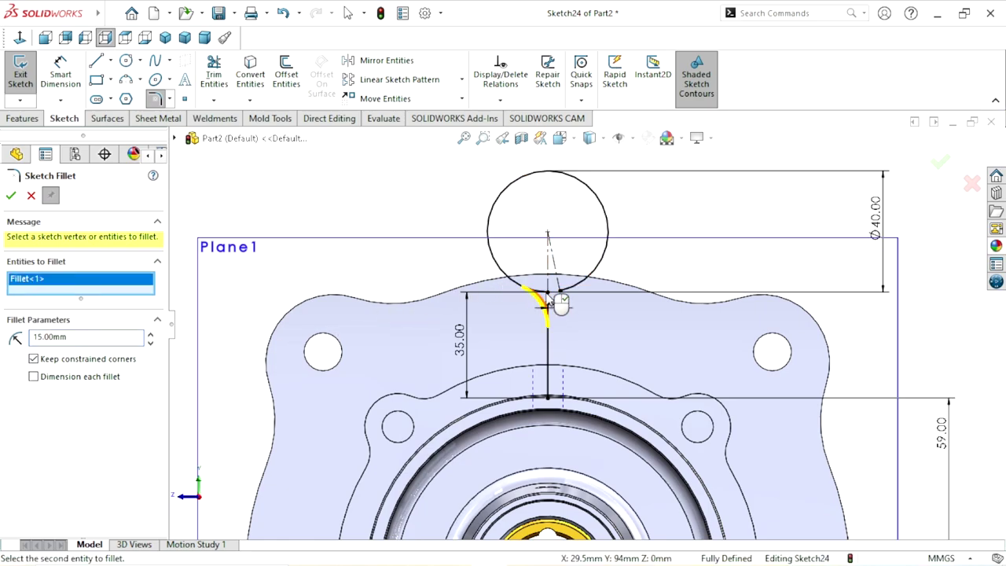
pyautogui.click(10, 200)
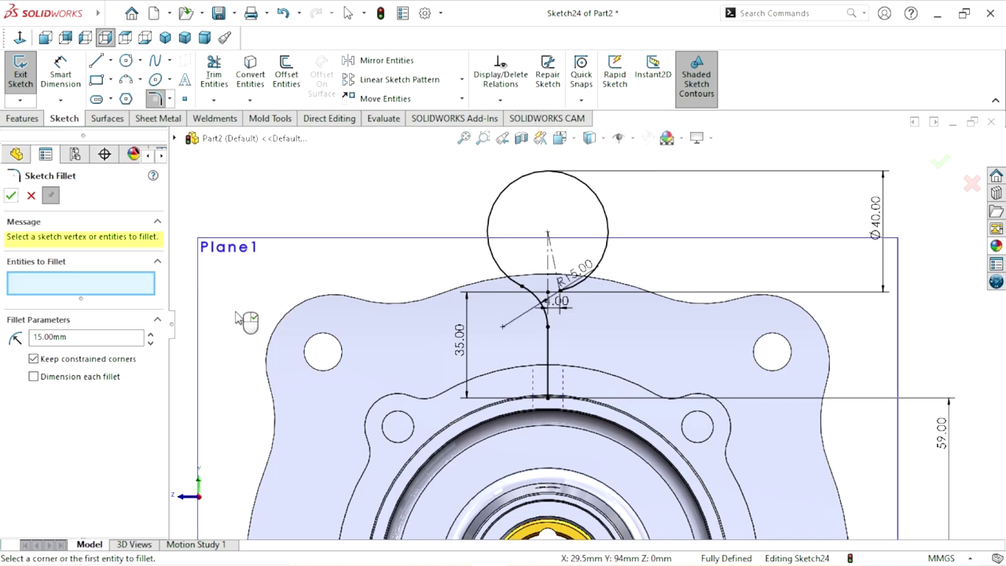
pyautogui.scroll(2, 582, 350)
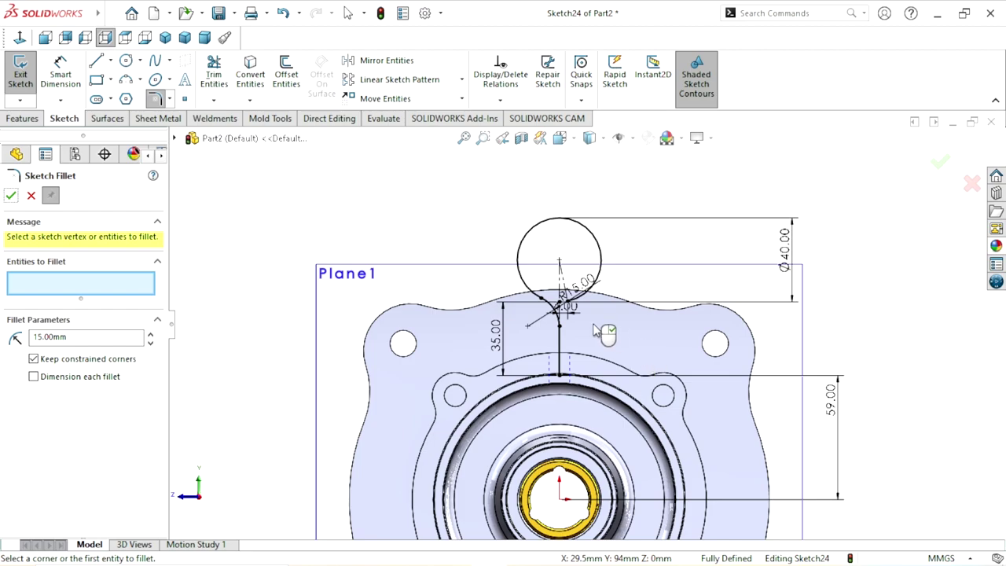
pyautogui.scroll(-2, 596, 330)
pyautogui.scroll(-3, 561, 322)
pyautogui.scroll(3, 588, 350)
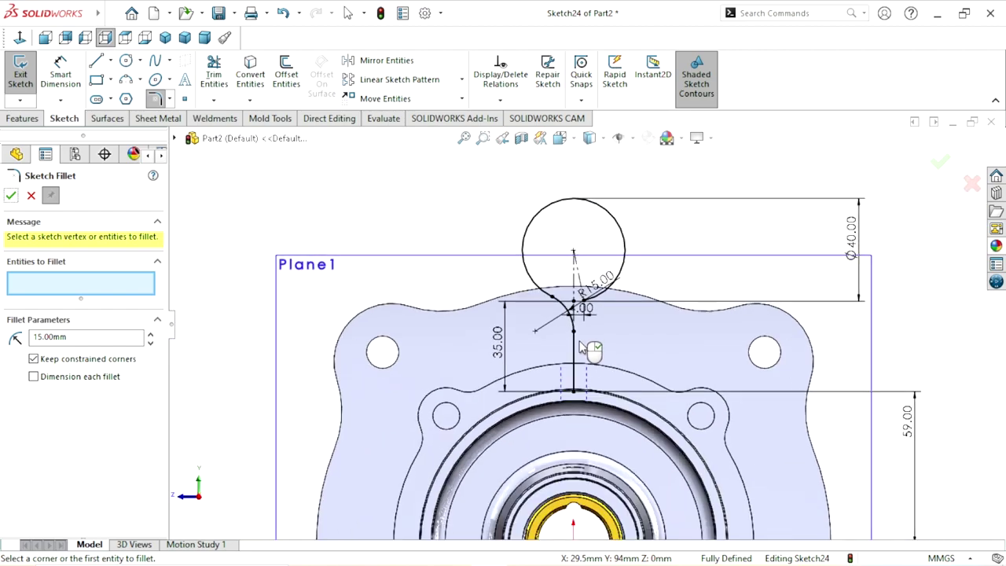
pyautogui.click(10, 195)
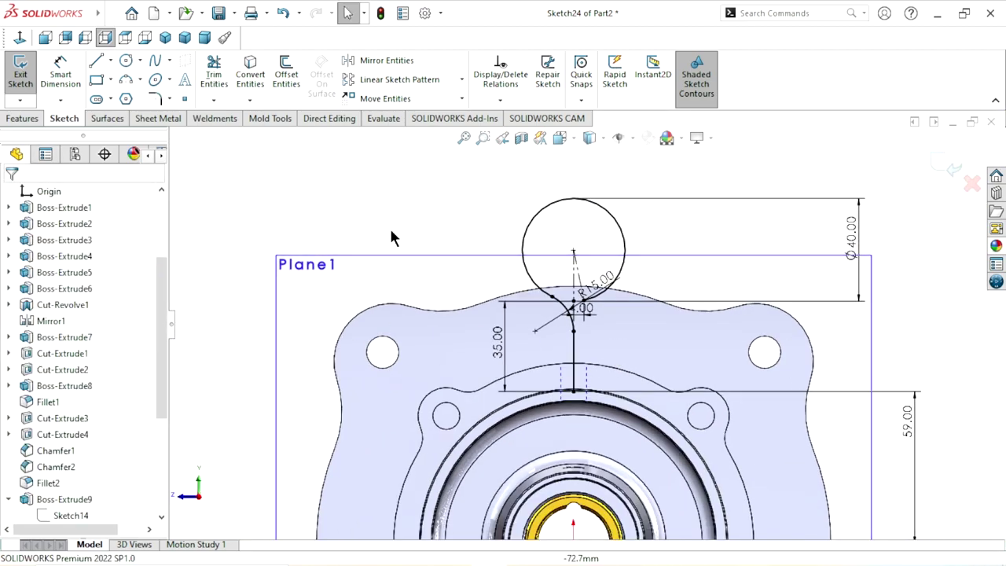
# Step: Hide Plane1 from the feature tree
pyautogui.scroll(1, 598, 325)
pyautogui.scroll(1, 550, 327)
pyautogui.moveTo(504, 329); pyautogui.dragTo(602, 350, button='middle')
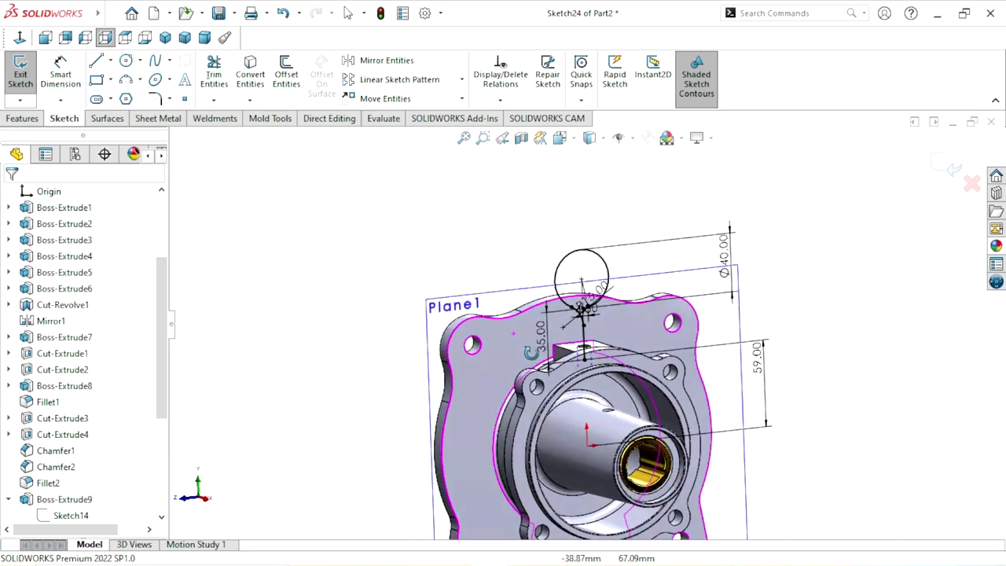
pyautogui.scroll(-2, 601, 350)
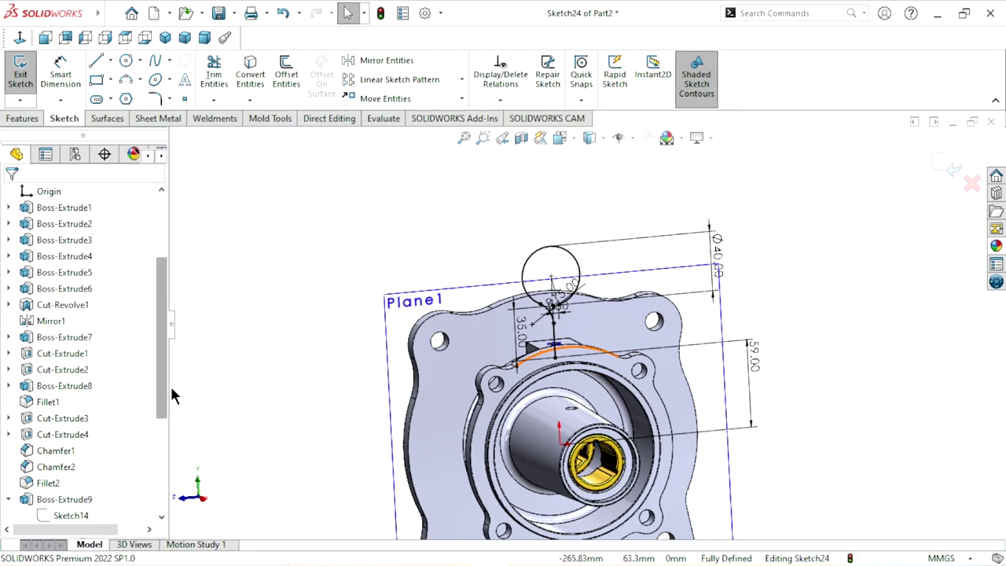
pyautogui.moveTo(158, 403); pyautogui.dragTo(158, 497)
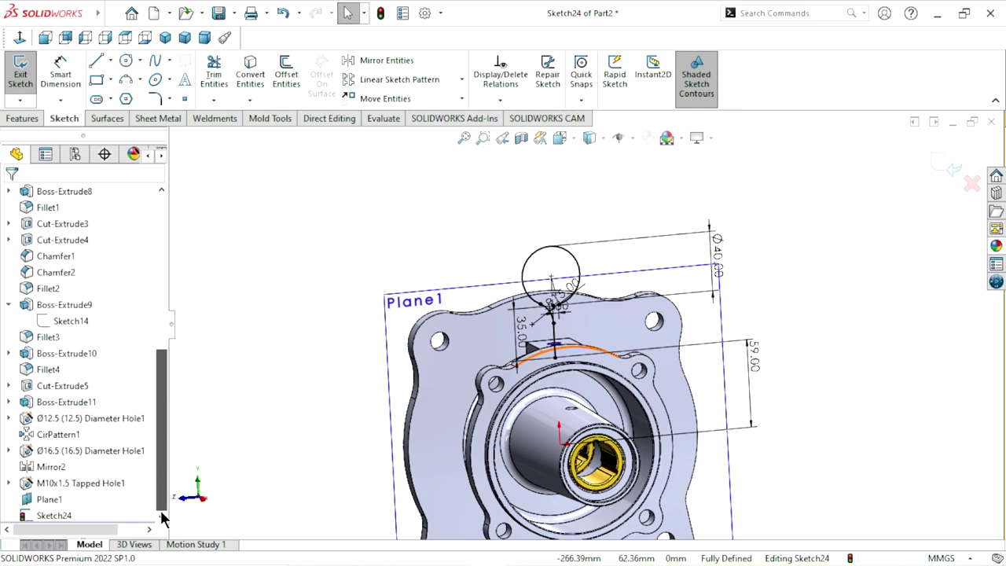
pyautogui.click(61, 500)
pyautogui.rightClick(62, 504)
pyautogui.click(97, 304)
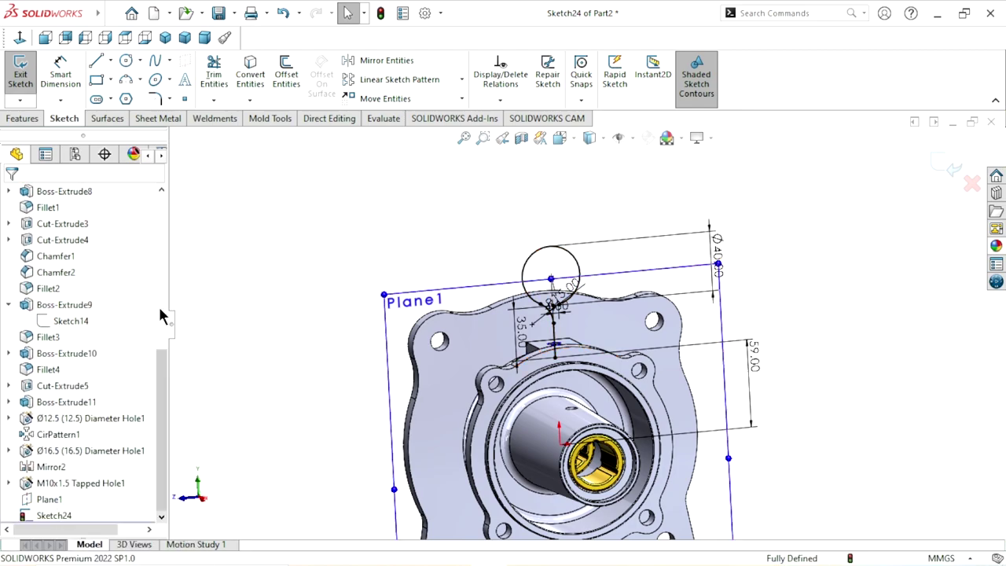
# Step: Exit Sketch24 and return to the Part2 model
pyautogui.scroll(3, 606, 385)
pyautogui.scroll(-3, 604, 383)
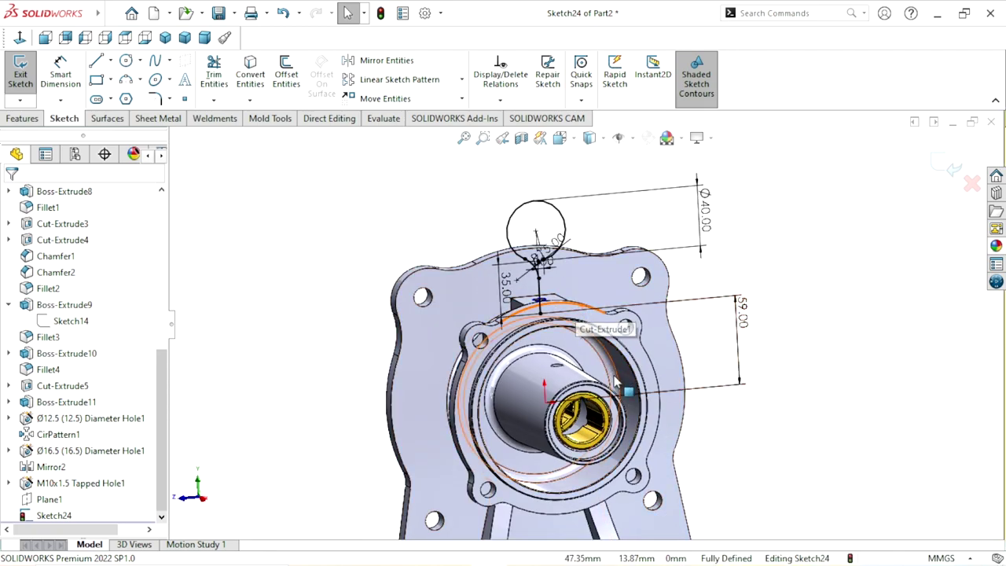
pyautogui.moveTo(595, 327)
pyautogui.mouseDown(button='middle')
pyautogui.moveTo(603, 353)
pyautogui.moveTo(625, 346)
pyautogui.mouseUp(button='middle')
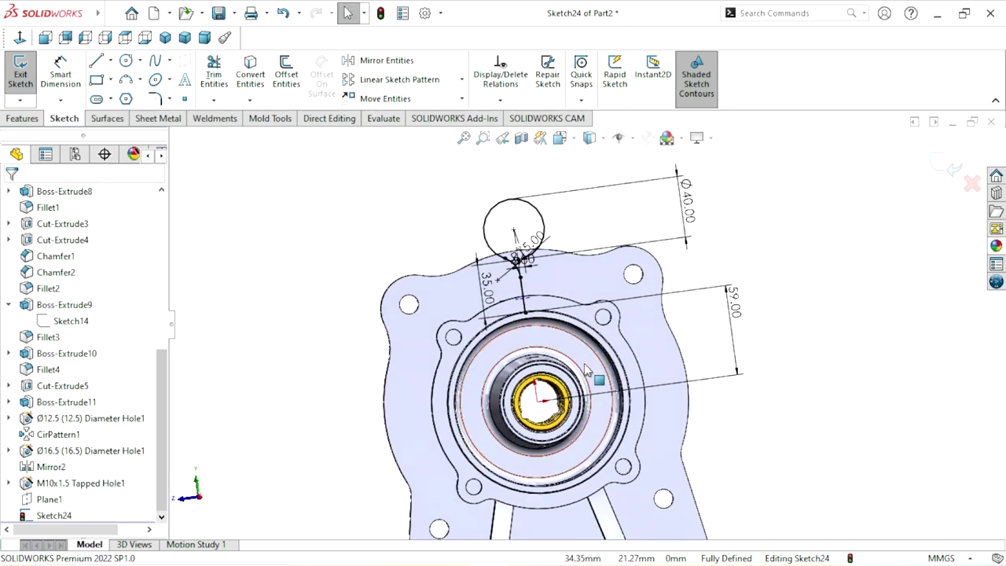
pyautogui.scroll(-2, 632, 342)
pyautogui.scroll(-2, 632, 342)
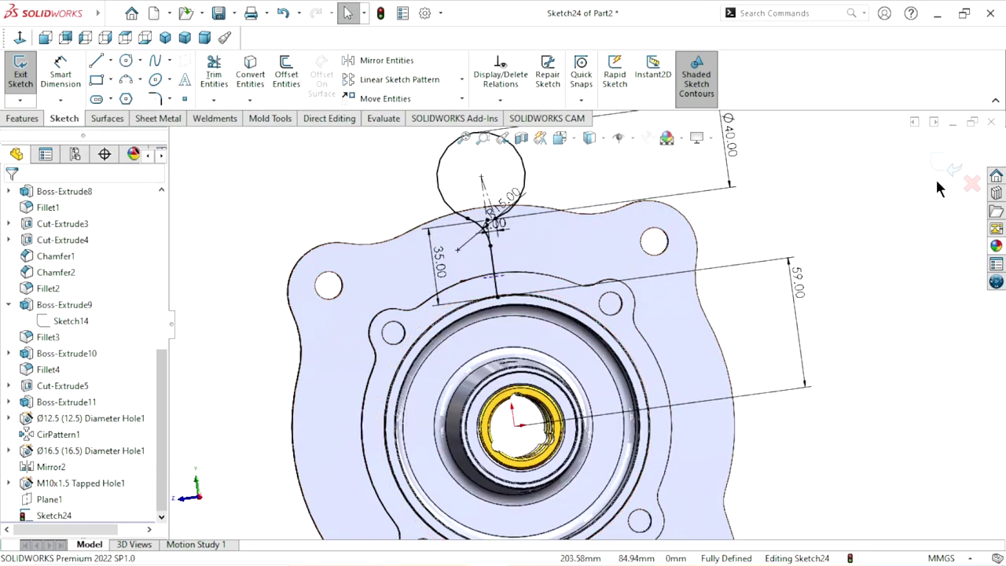
pyautogui.hotkey('ctrl', 'b')
# Step: Create Plane2 perpendicular to Sketch24's vertical line and coincident with its lower endpoint
pyautogui.scroll(3, 735, 272)
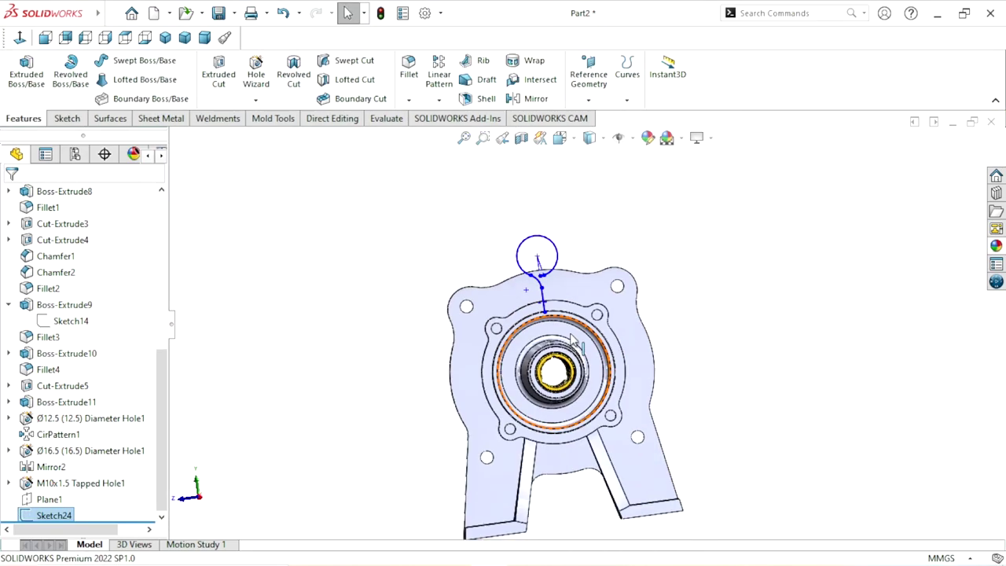
pyautogui.scroll(-2, 733, 283)
pyautogui.moveTo(674, 273); pyautogui.dragTo(689, 307, button='middle')
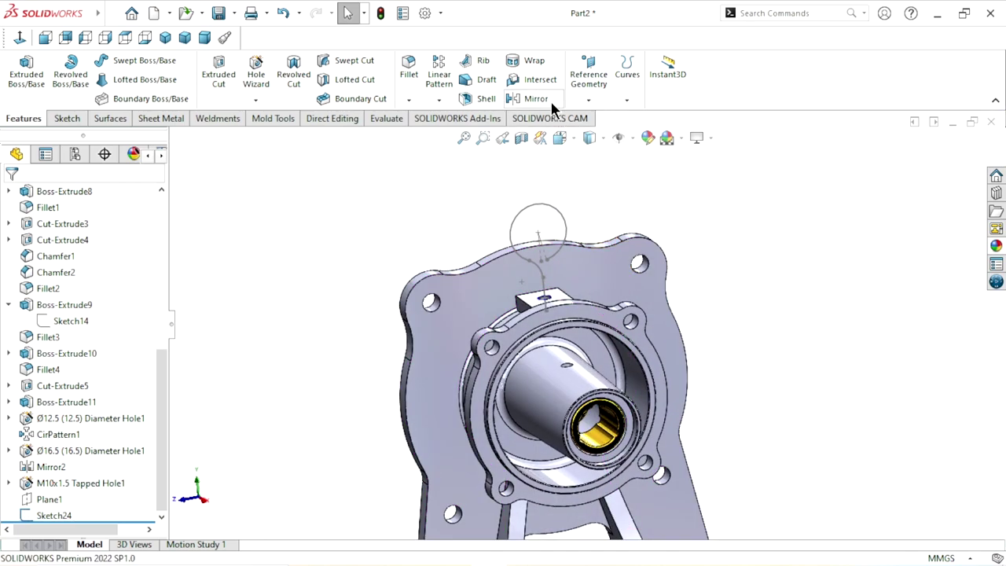
pyautogui.click(588, 101)
pyautogui.click(599, 117)
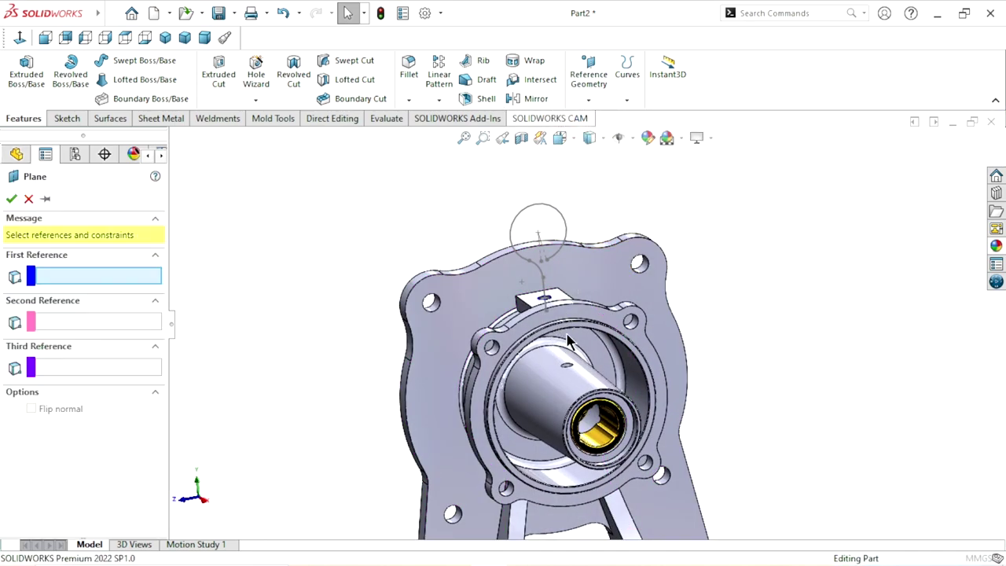
pyautogui.scroll(-3, 555, 317)
pyautogui.click(531, 236)
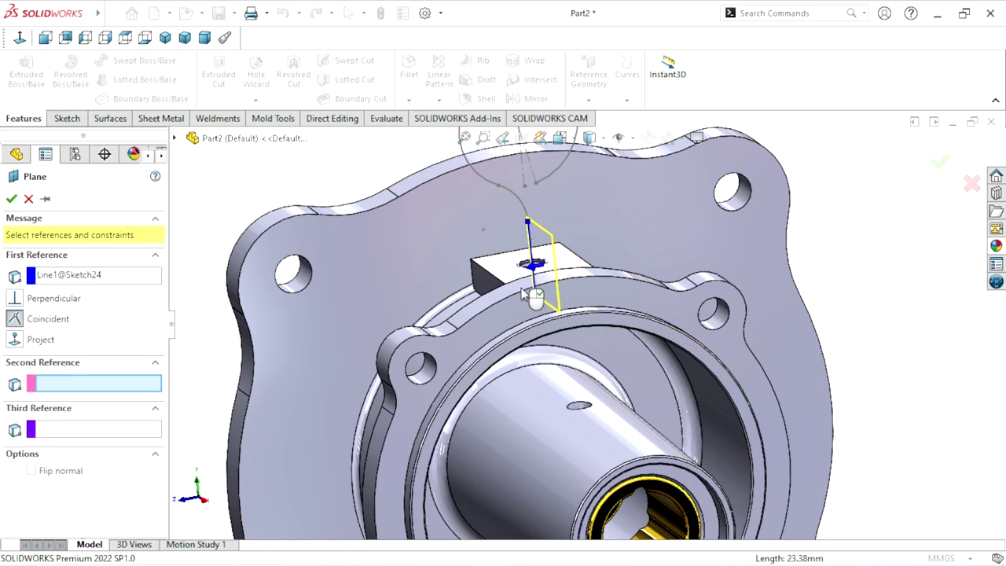
pyautogui.scroll(-3, 536, 280)
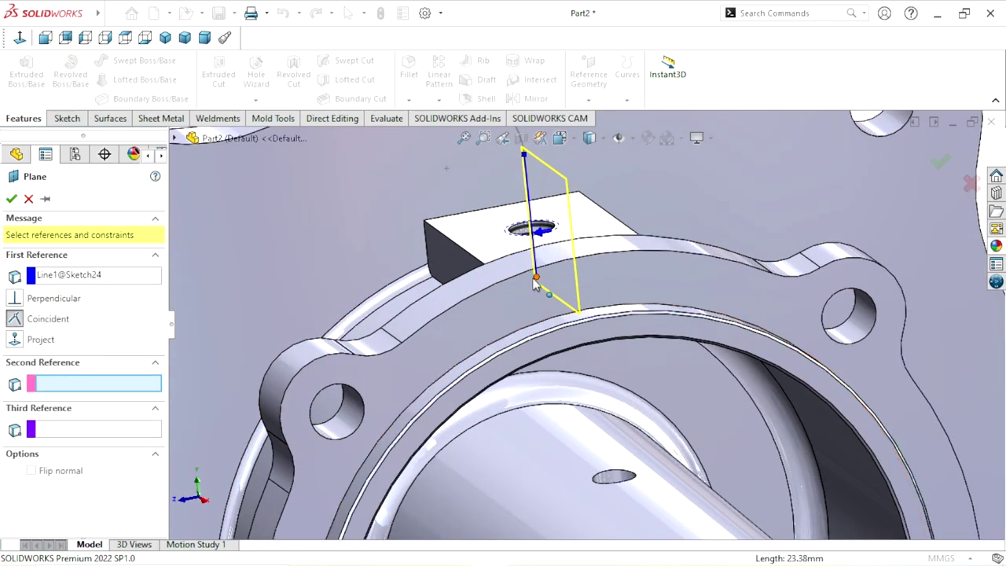
pyautogui.click(537, 279)
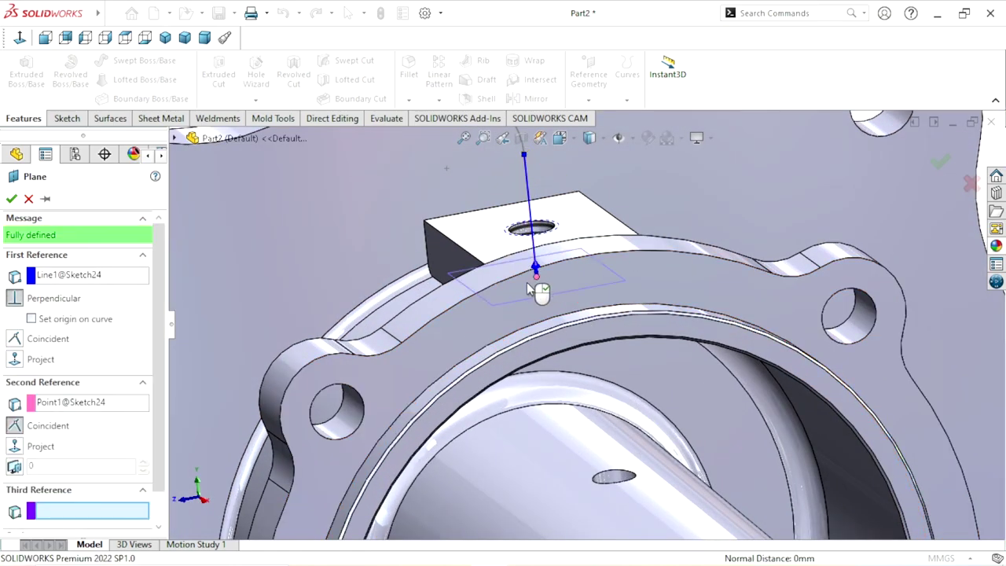
pyautogui.click(19, 39)
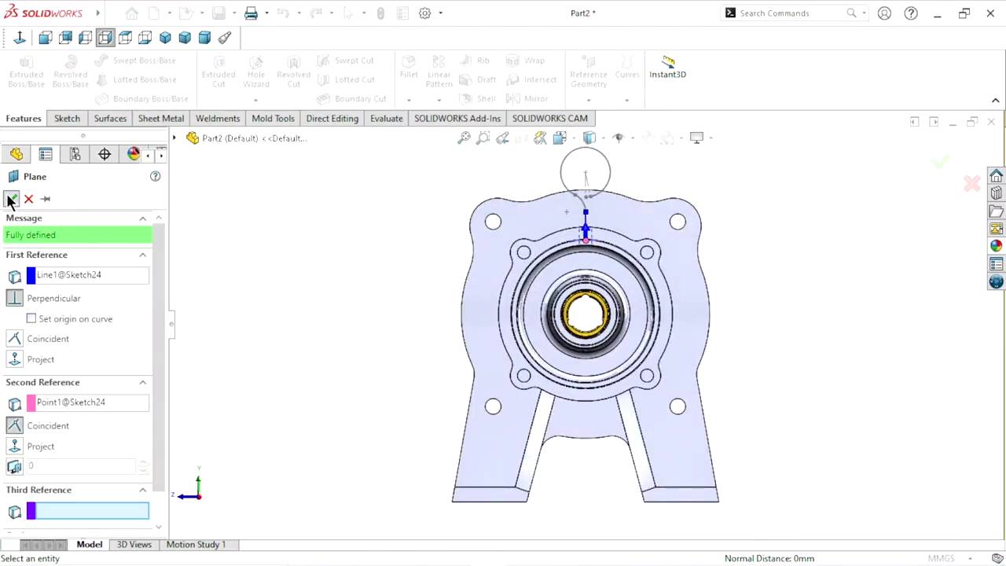
pyautogui.click(11, 198)
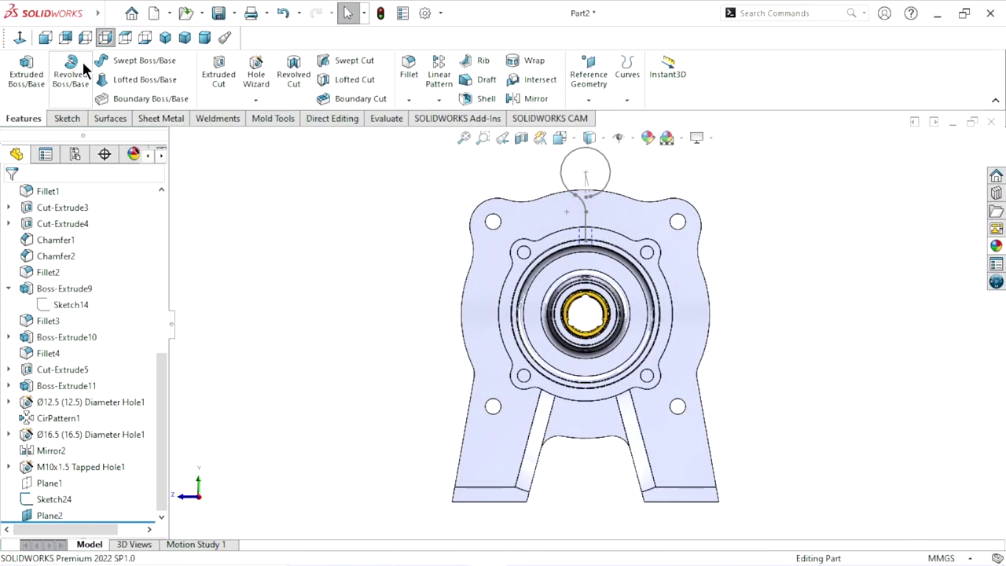
# Step: Start a sketch on Plane2 and draw a circle centred on the sketch origin
pyautogui.click(55, 119)
pyautogui.click(26, 89)
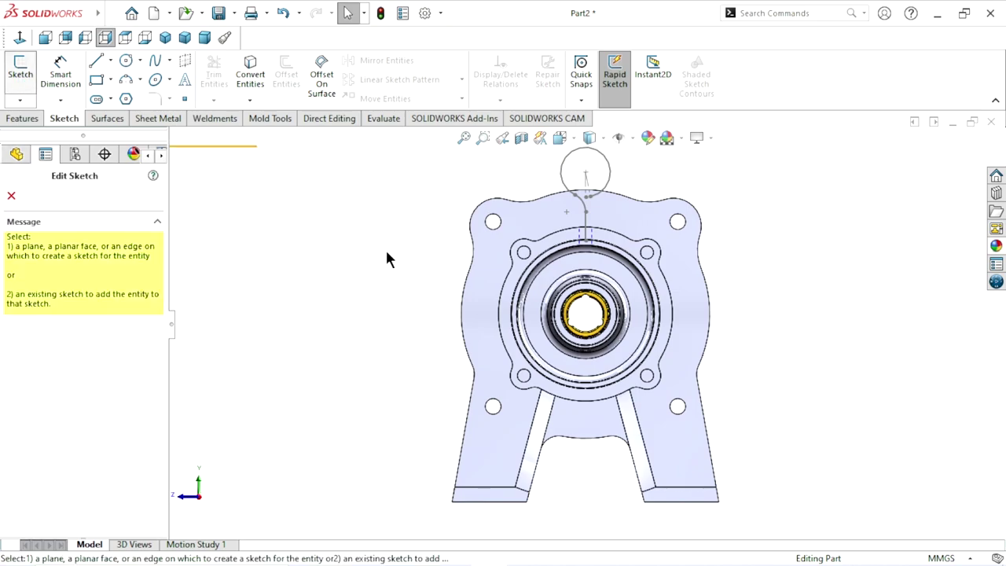
pyautogui.scroll(-3, 595, 226)
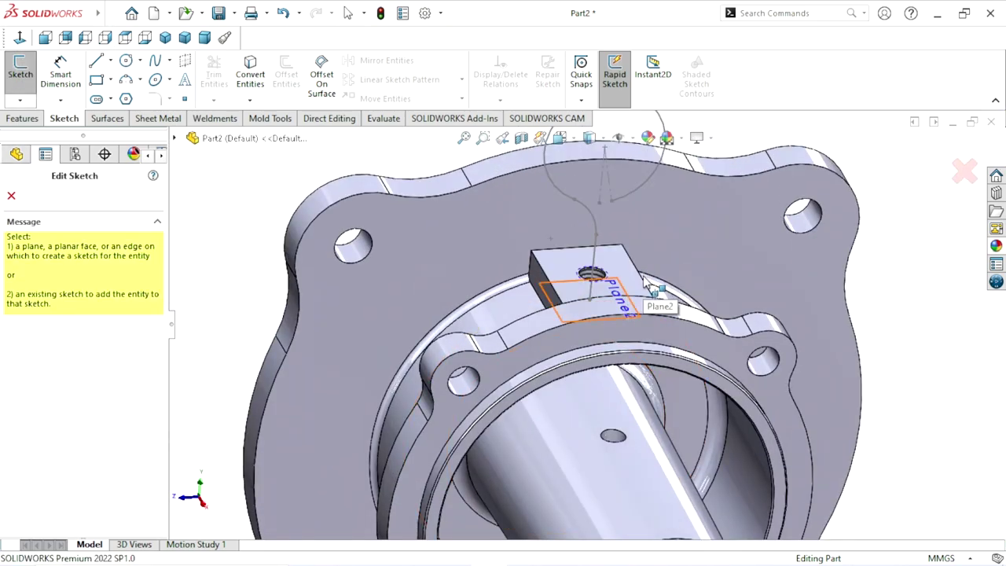
pyautogui.click(627, 290)
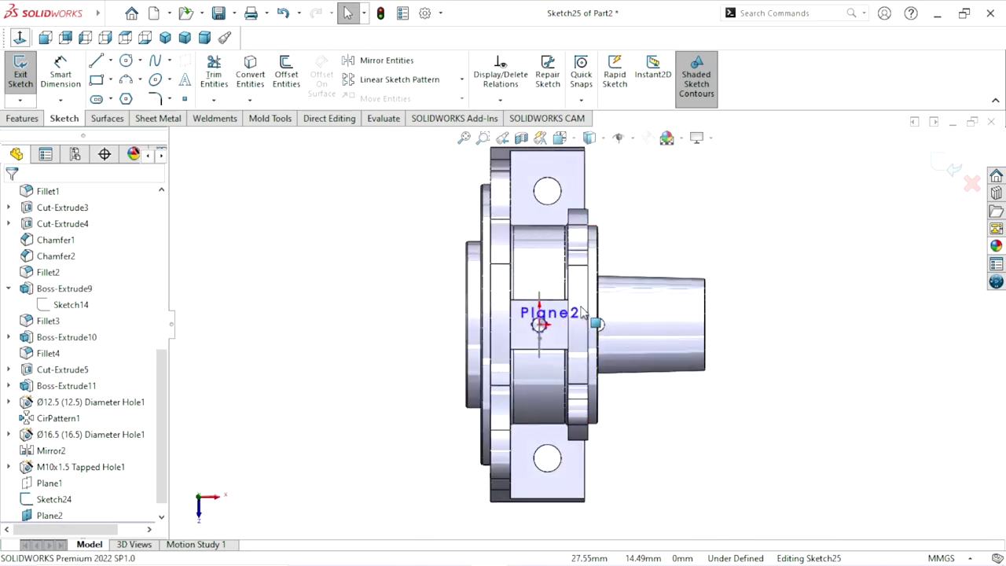
pyautogui.scroll(-3, 583, 313)
pyautogui.scroll(-3, 478, 330)
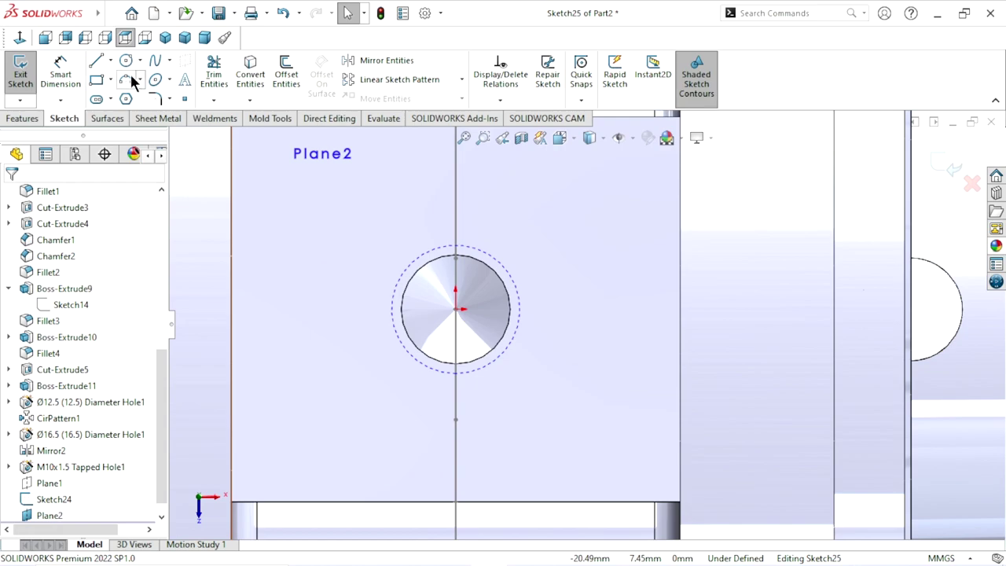
pyautogui.click(125, 62)
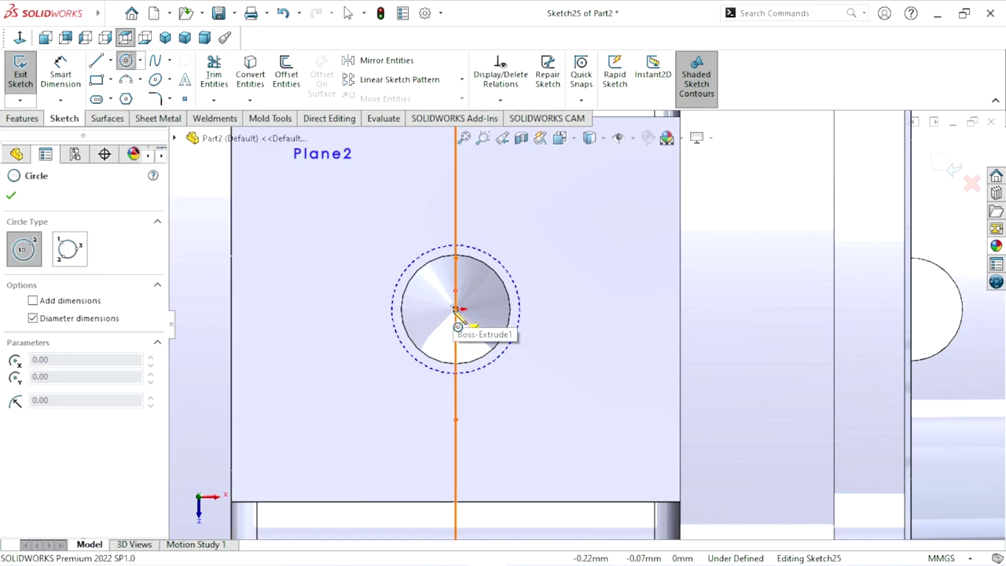
pyautogui.click(456, 309)
pyautogui.click(535, 276)
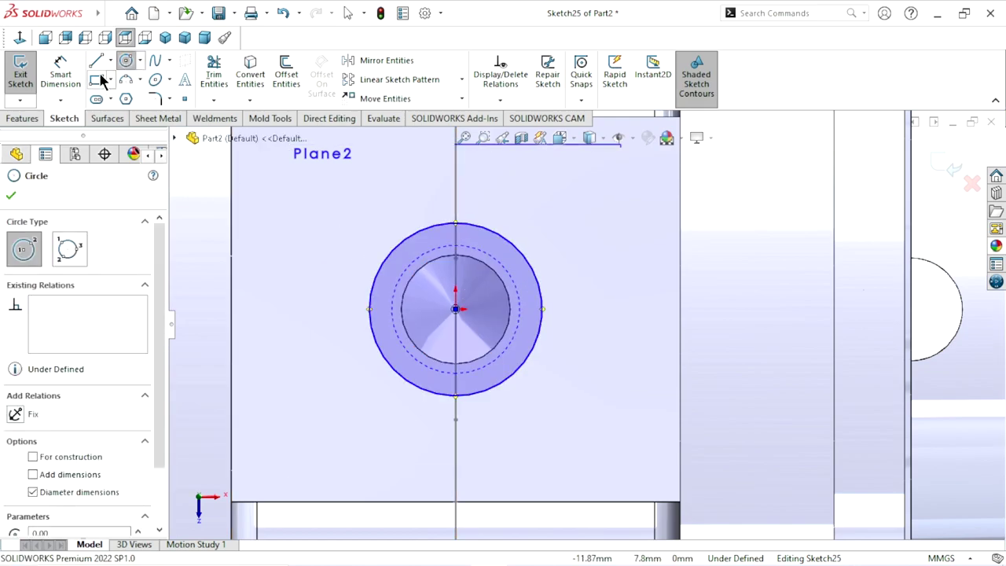
# Step: Dimension the circle to a 10 mm diameter and close Sketch25
pyautogui.click(69, 70)
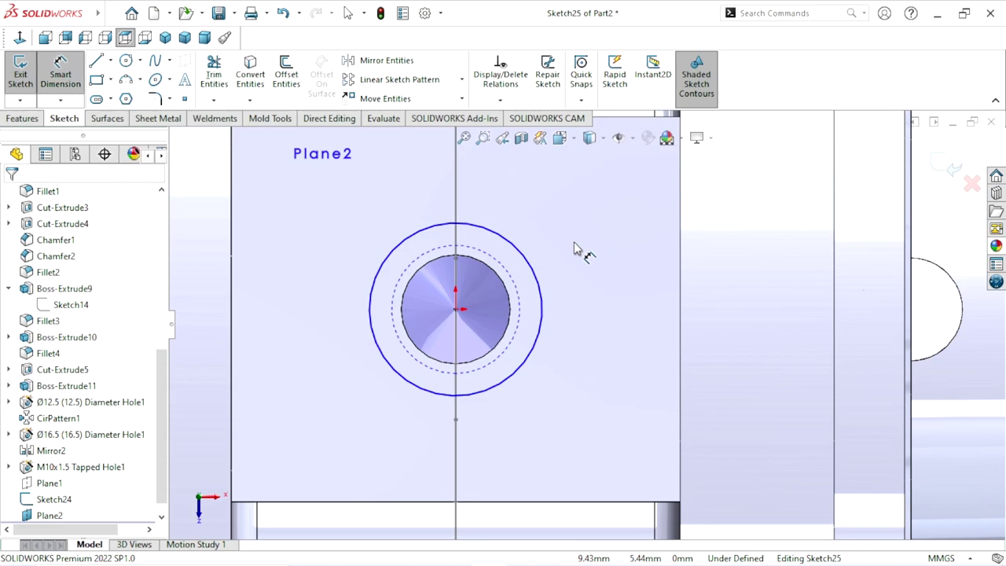
pyautogui.click(549, 298)
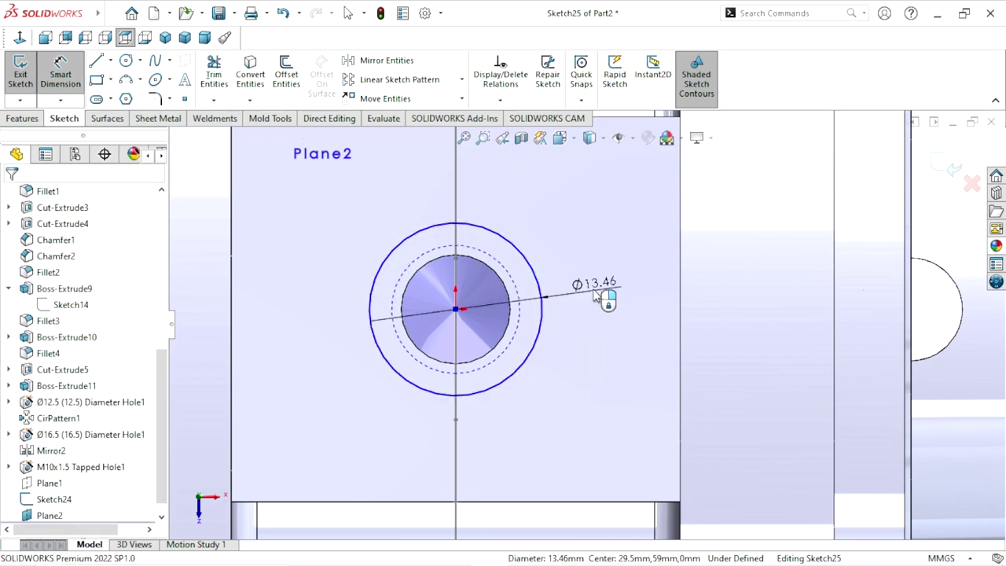
pyautogui.click(600, 297)
pyautogui.write('10')
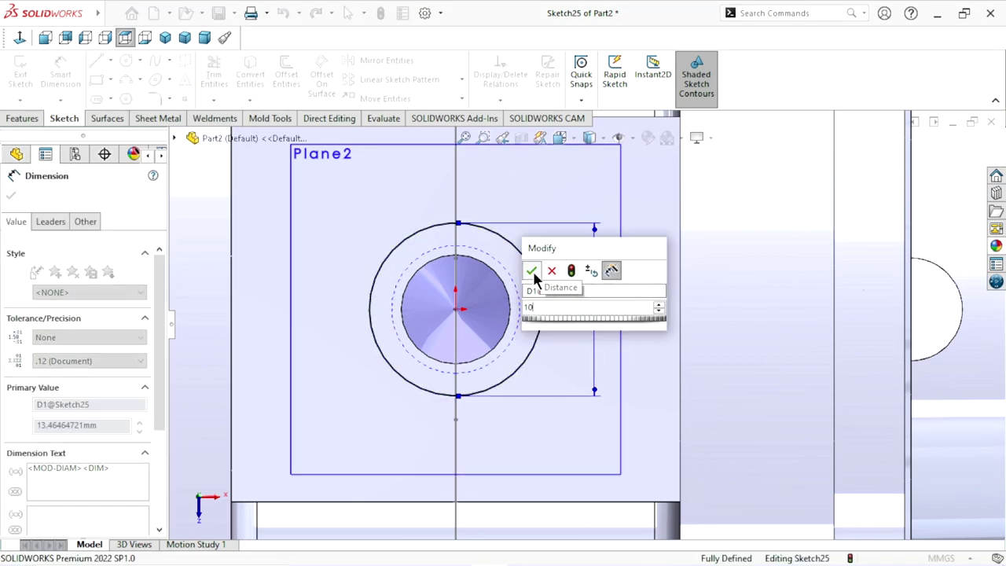
pyautogui.click(533, 270)
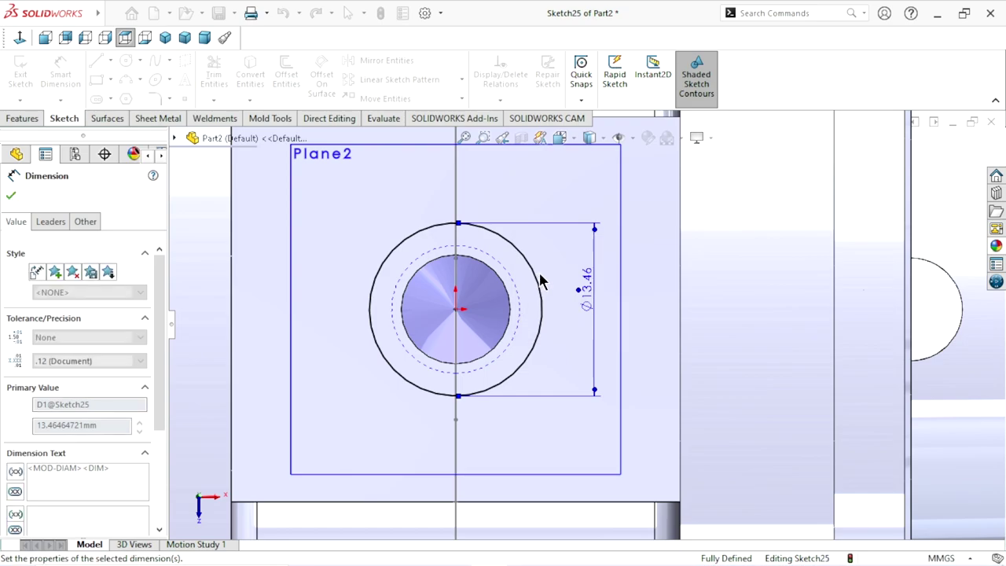
pyautogui.click(943, 173)
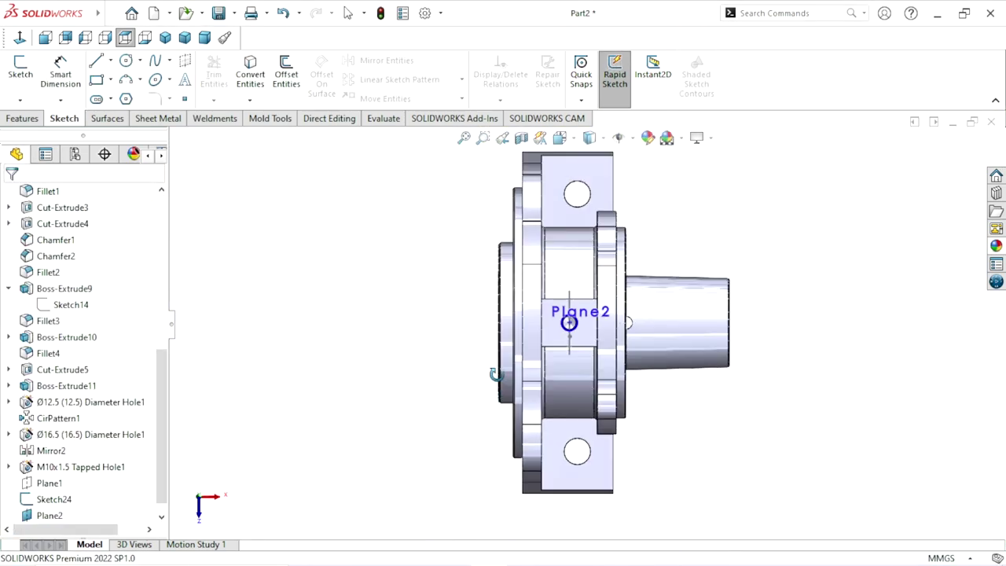
# Step: Hide Plane2, leaving only the Ø10 profile circle and eye-bolt path visible
pyautogui.moveTo(495, 374)
pyautogui.mouseDown(button='middle')
pyautogui.moveTo(464, 260)
pyautogui.moveTo(519, 244)
pyautogui.mouseUp(button='middle')
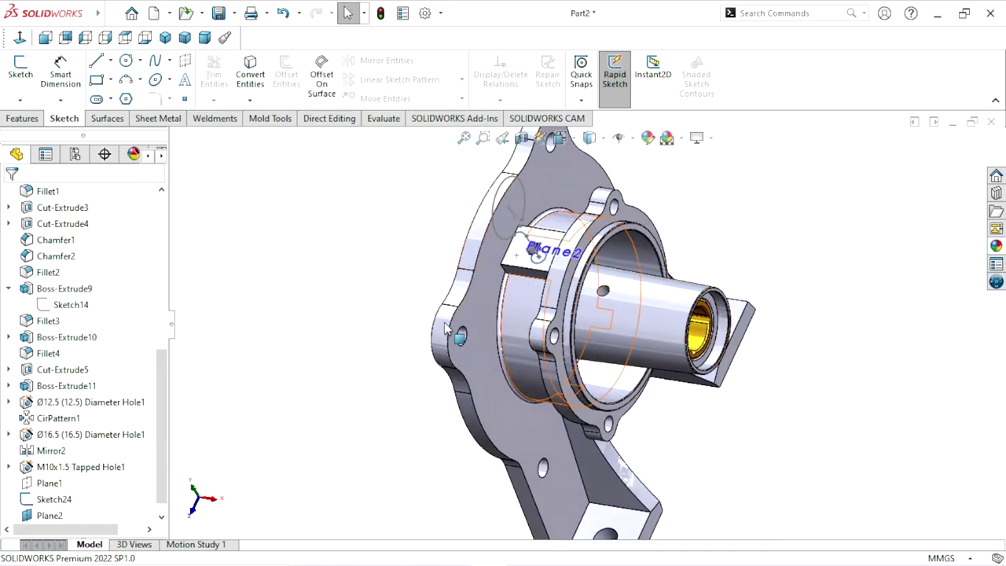
pyautogui.scroll(-1, 161, 448)
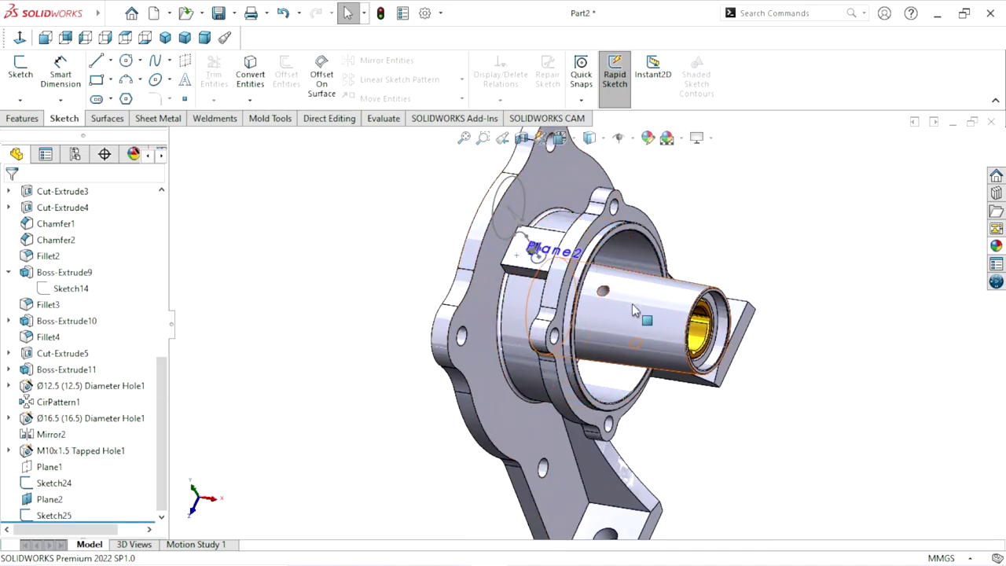
pyautogui.rightClick(63, 507)
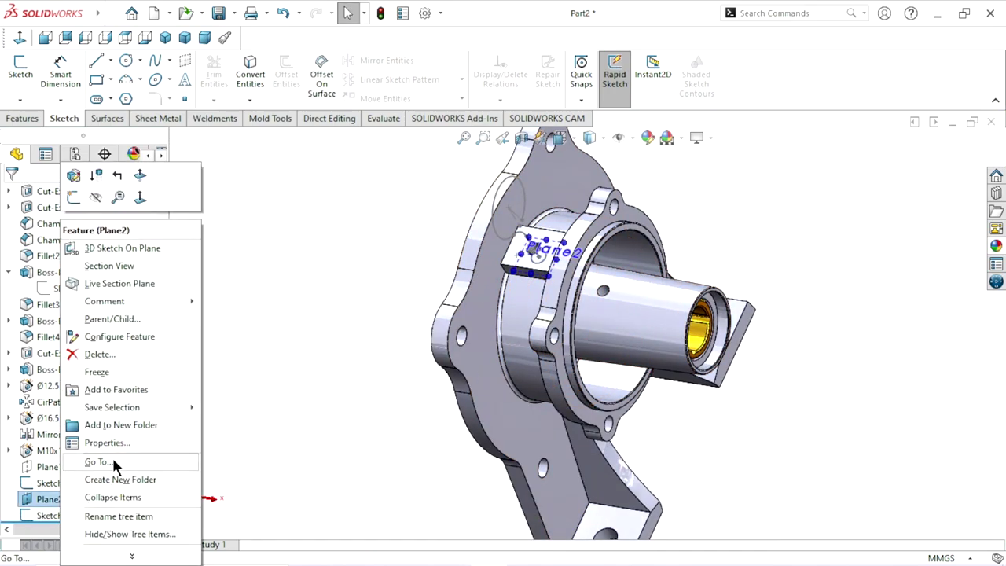
pyautogui.click(357, 371)
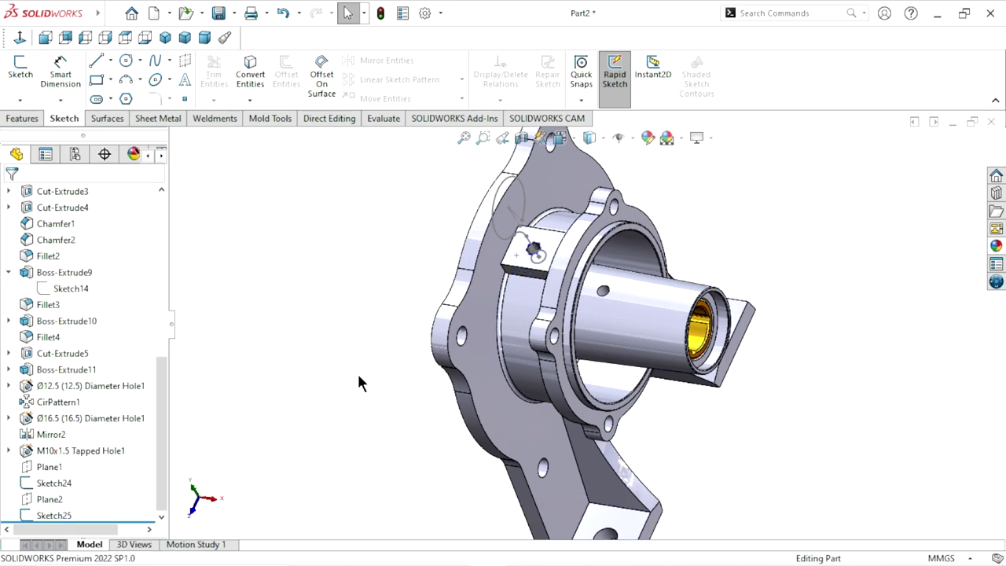
pyautogui.moveTo(359, 382); pyautogui.dragTo(354, 333, button='middle')
pyautogui.scroll(3, 605, 331)
pyautogui.scroll(-3, 605, 330)
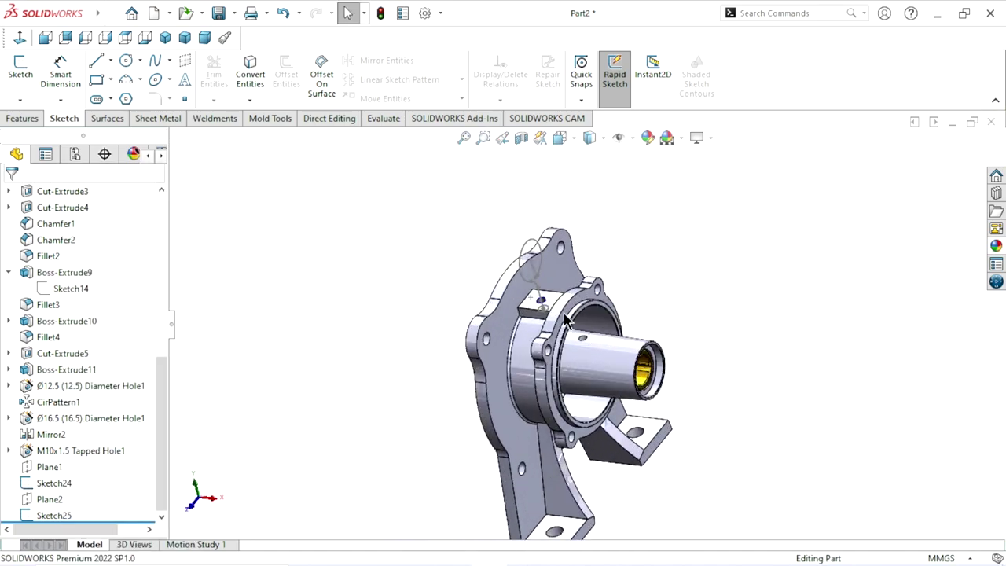
pyautogui.scroll(-3, 605, 331)
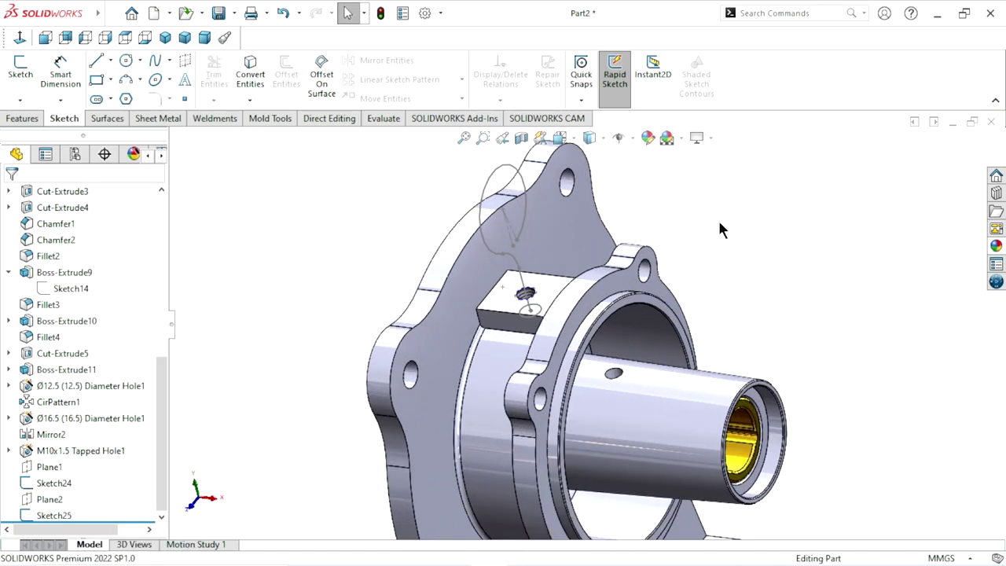
pyautogui.click(32, 115)
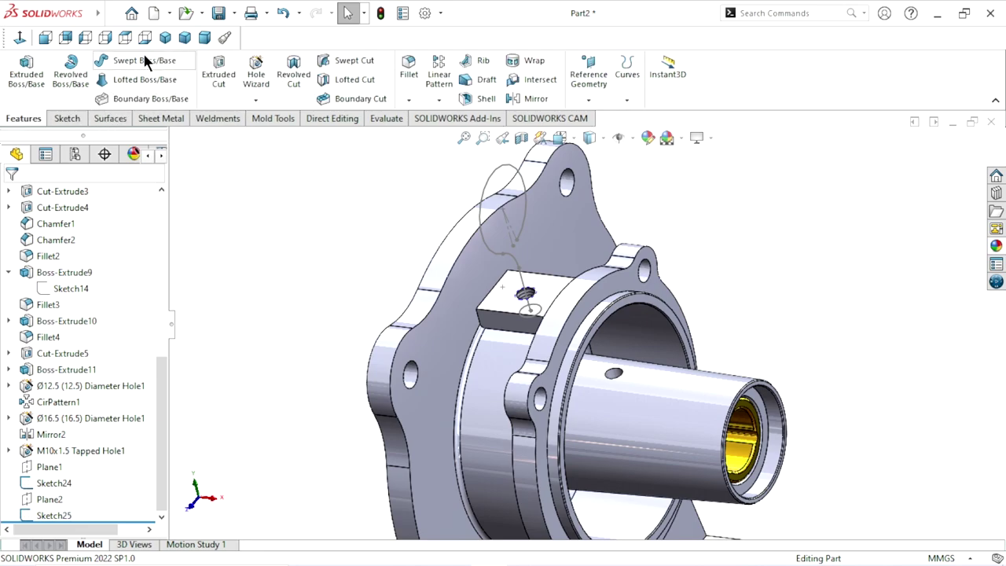
# Step: Sweep the Ø10 circle along Sketch24 to create Sweep1, the eye-bolt ring
pyautogui.click(147, 61)
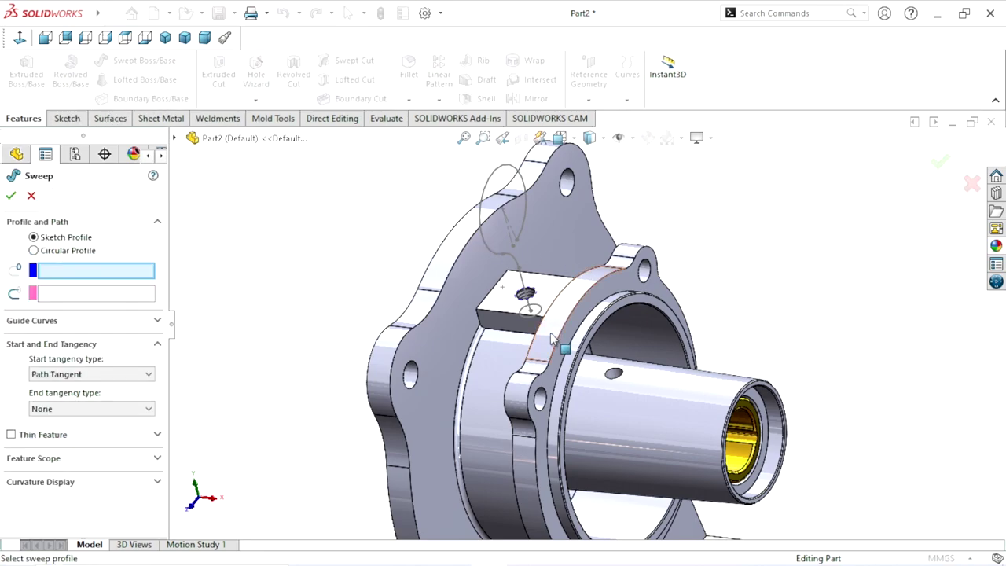
pyautogui.scroll(-2, 551, 295)
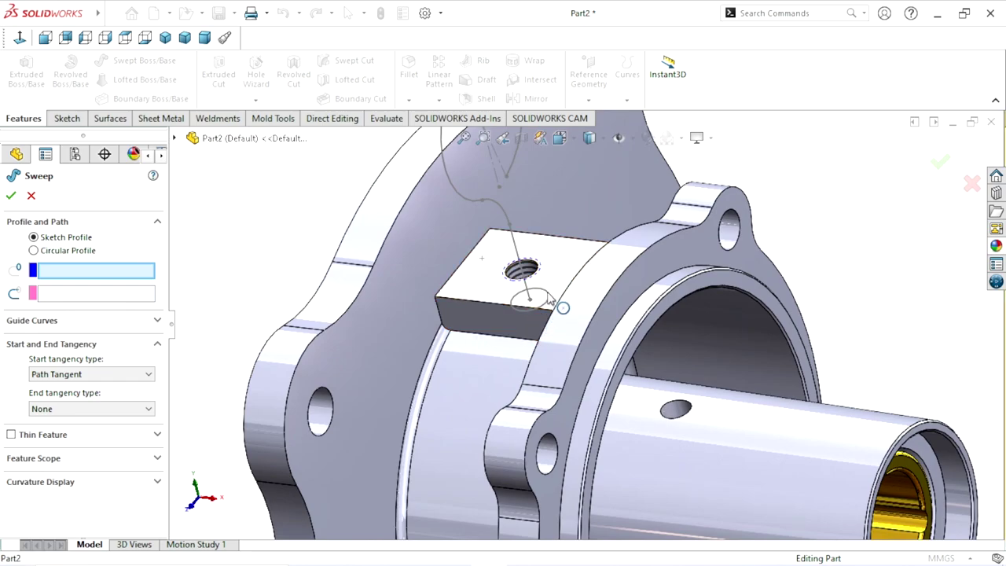
pyautogui.click(546, 298)
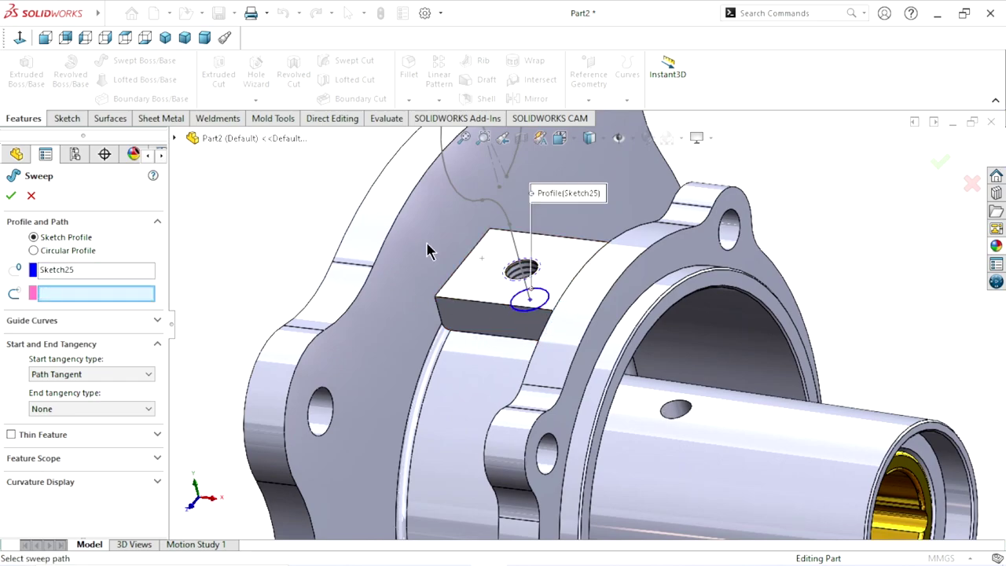
pyautogui.click(515, 244)
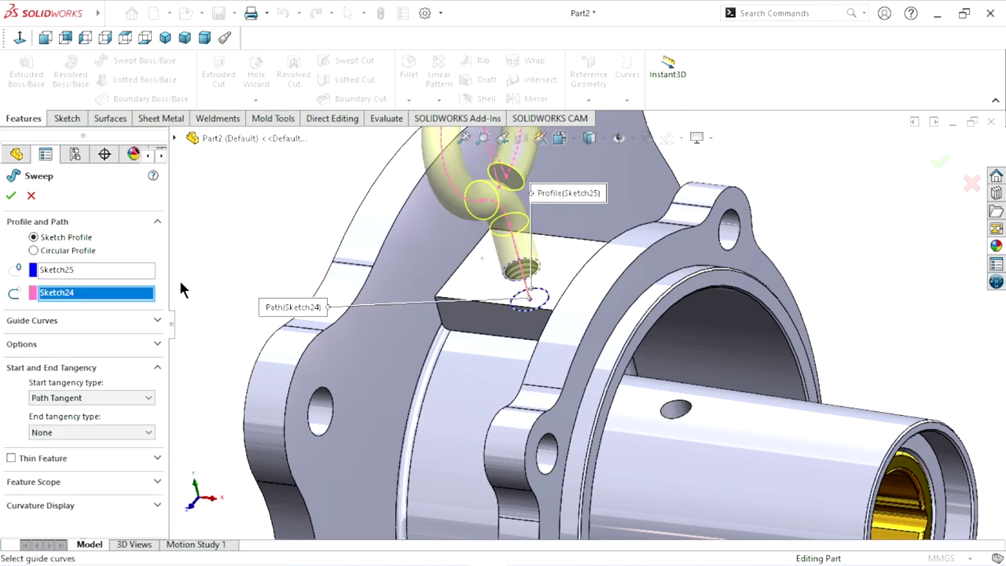
pyautogui.hotkey('ctrl', '1')
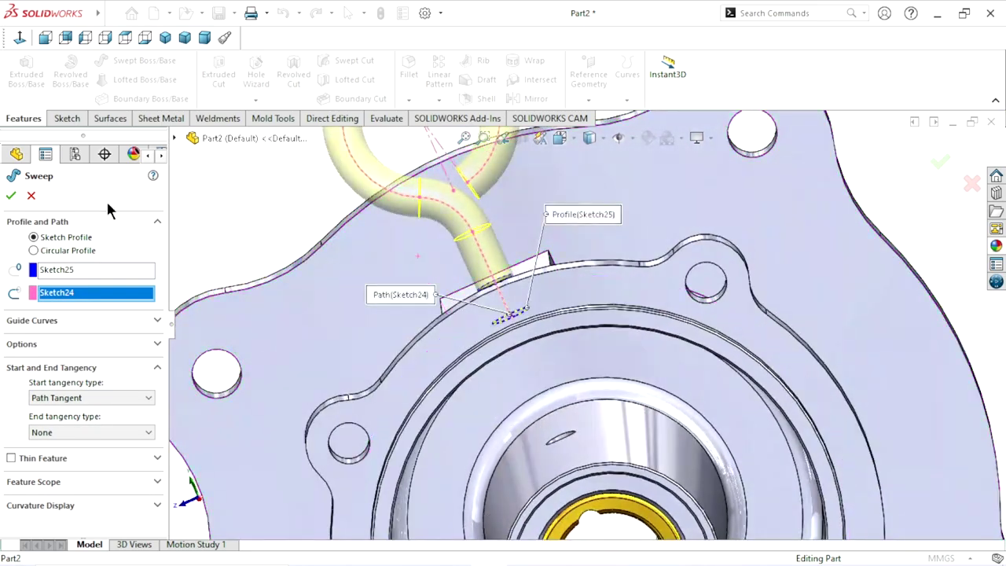
pyautogui.click(11, 197)
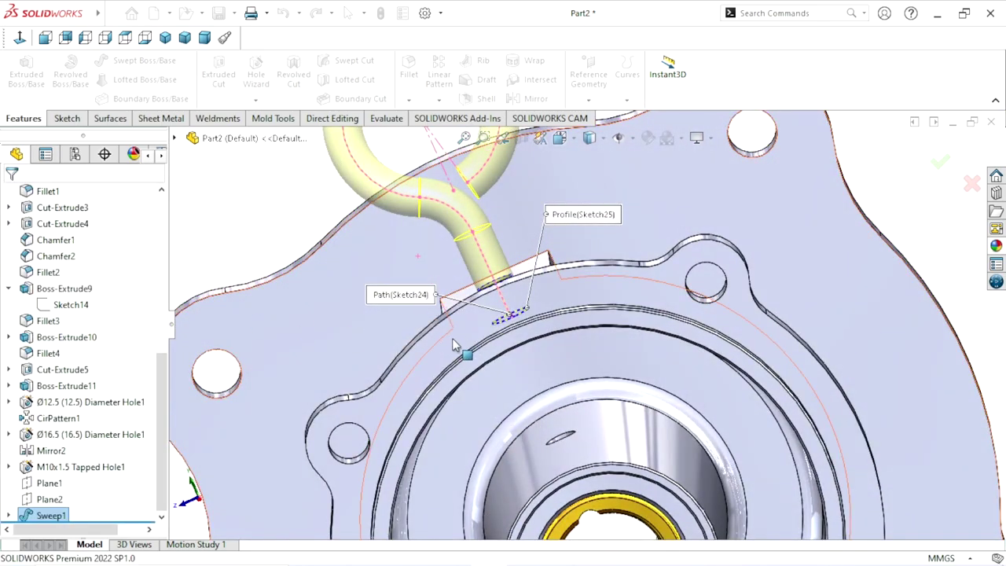
pyautogui.press('f')
pyautogui.moveTo(454, 328)
pyautogui.mouseDown(button='middle')
pyautogui.moveTo(700, 321)
pyautogui.moveTo(660, 381)
pyautogui.mouseUp(button='middle')
pyautogui.scroll(-3, 660, 381)
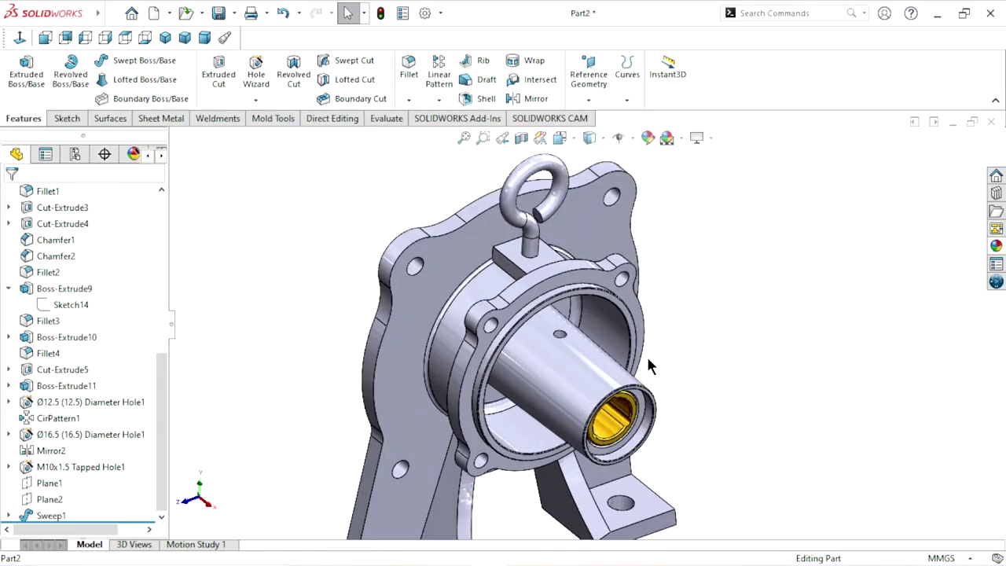
# Step: Apply the polished steel appearance from Metal > Steel to Sweep1
pyautogui.moveTo(580, 386); pyautogui.dragTo(408, 343, button='middle')
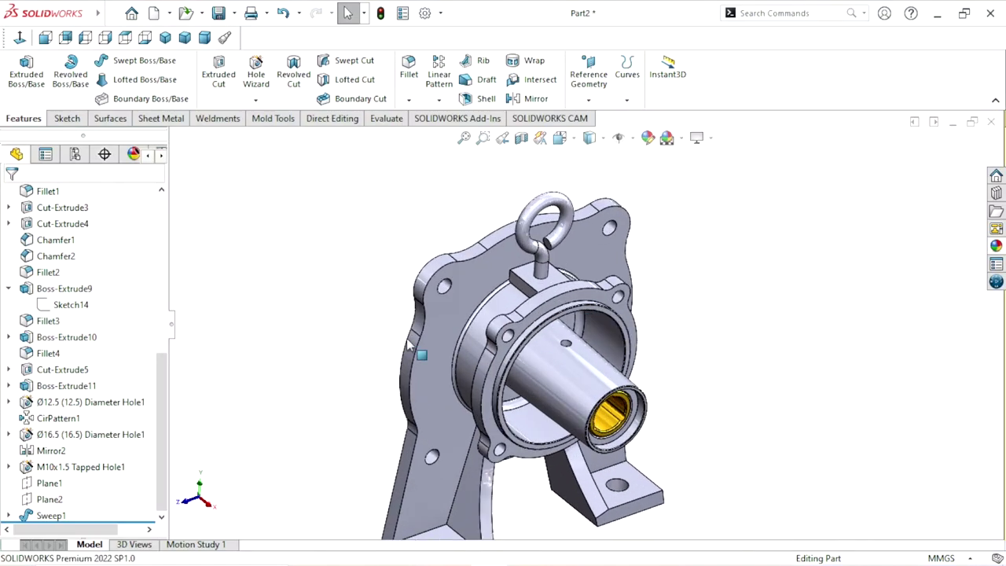
pyautogui.click(33, 515)
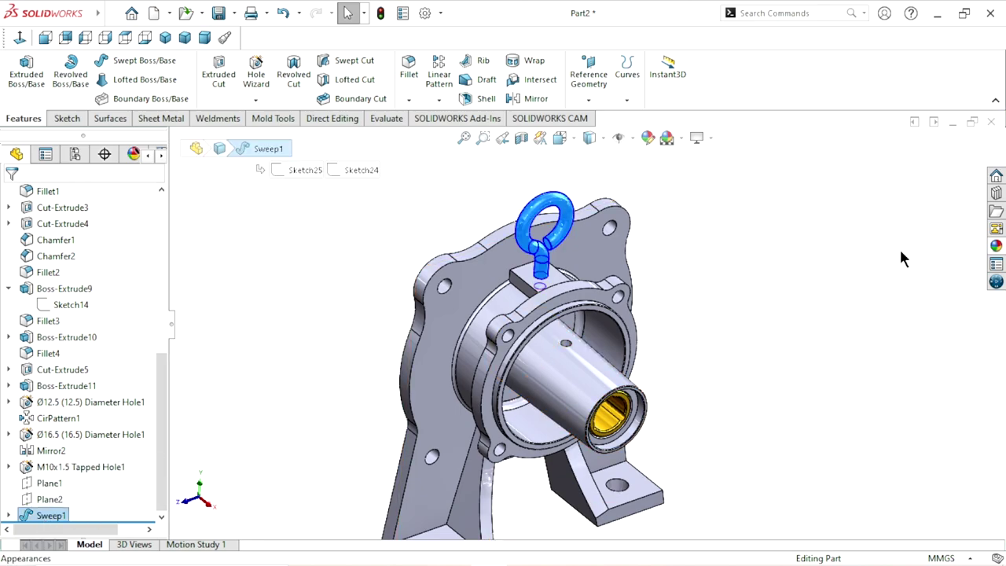
pyautogui.click(997, 246)
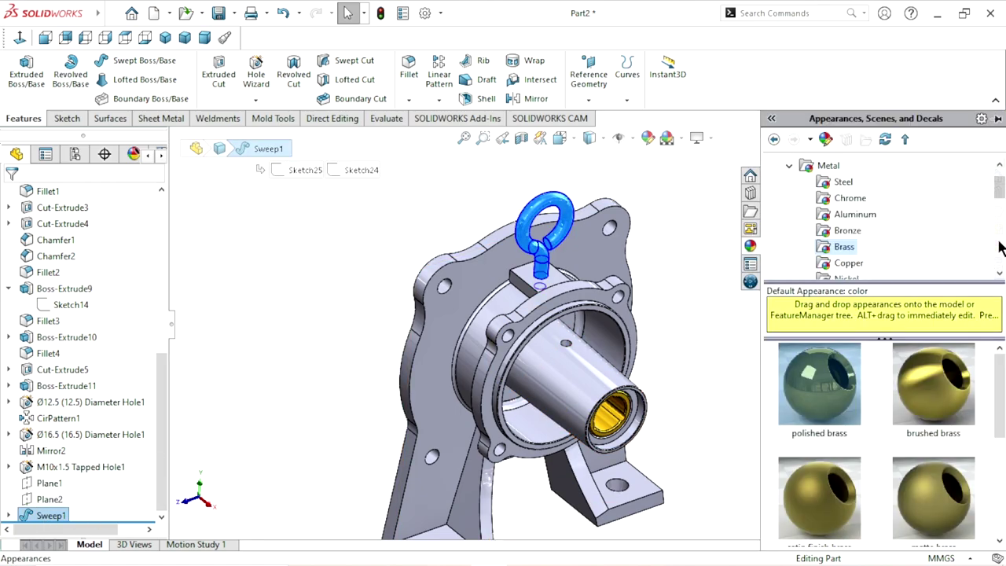
pyautogui.click(838, 182)
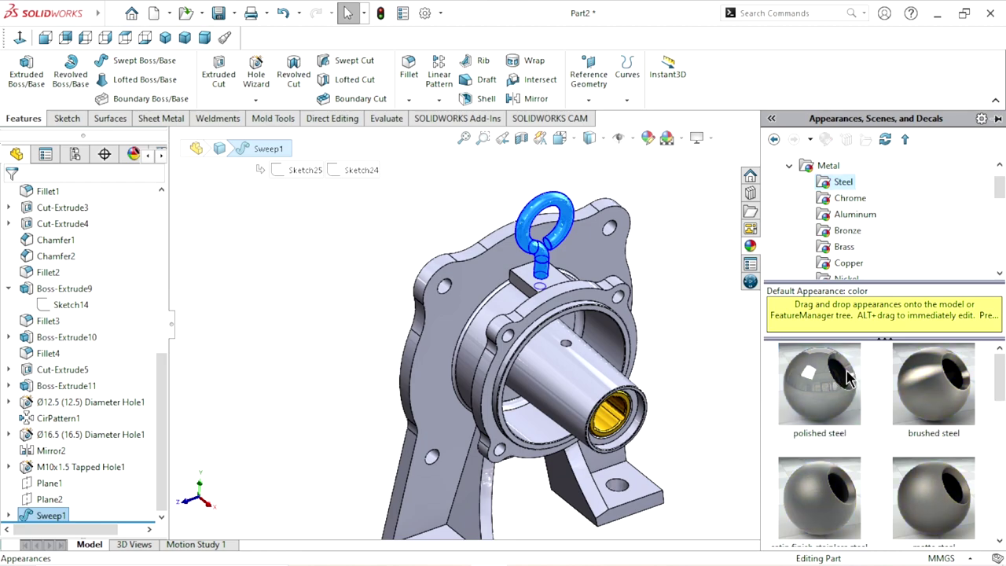
pyautogui.doubleClick(818, 400)
pyautogui.click(692, 363)
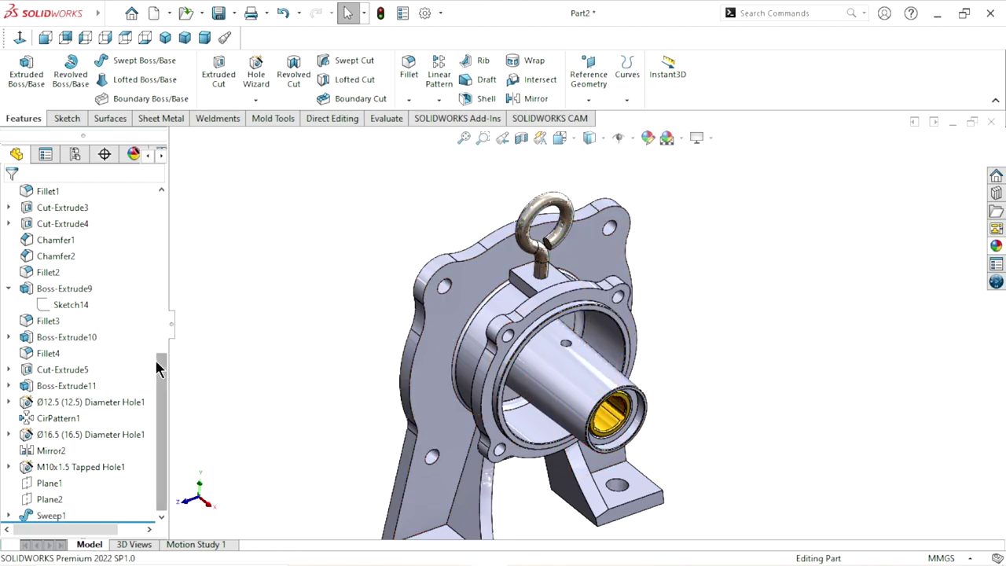
pyautogui.moveTo(157, 359); pyautogui.dragTo(157, 245)
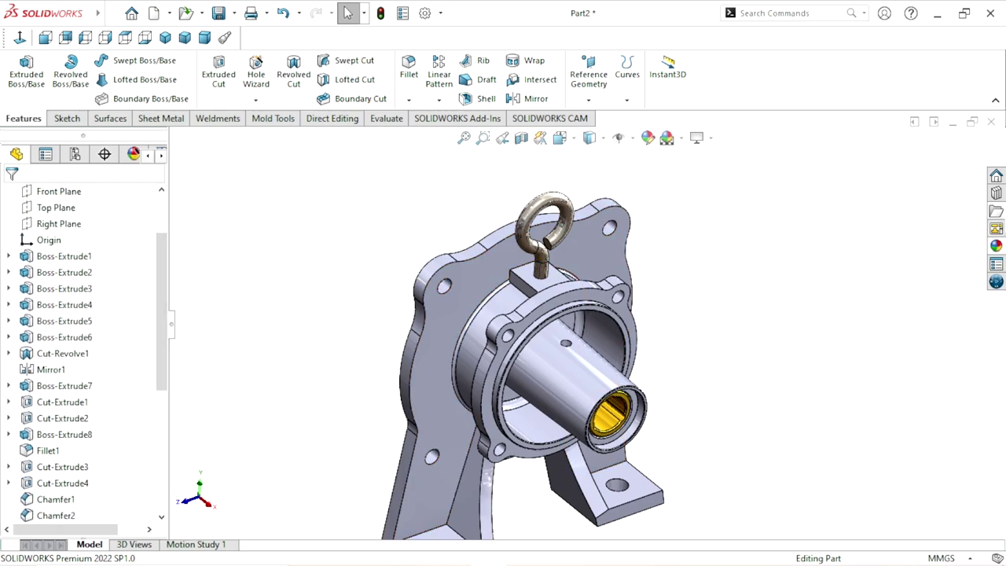
# Step: Give the housing brushed aluminum coarse, briefly trying satin finish aluminum before reverting
pyautogui.click(996, 243)
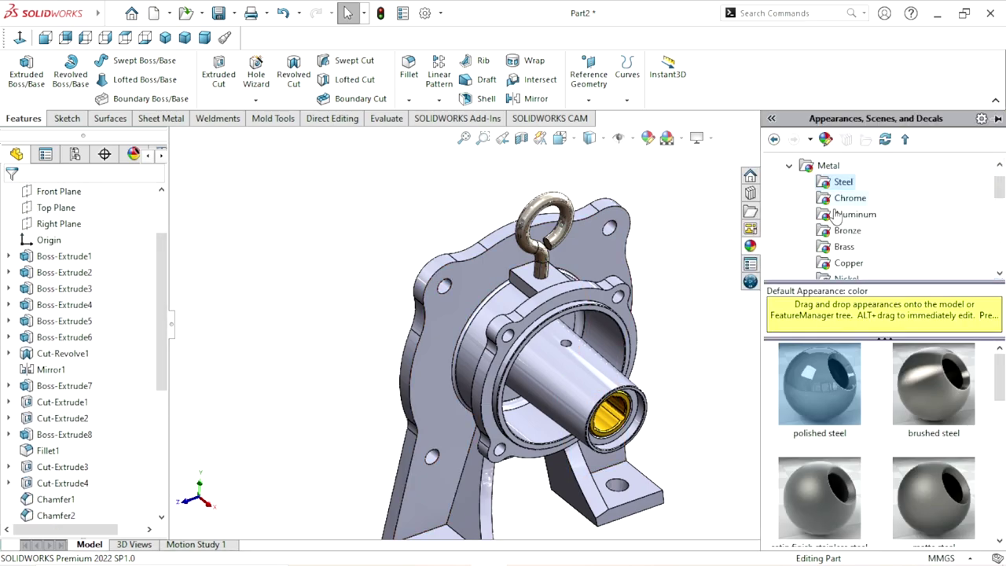
pyautogui.scroll(2, 836, 217)
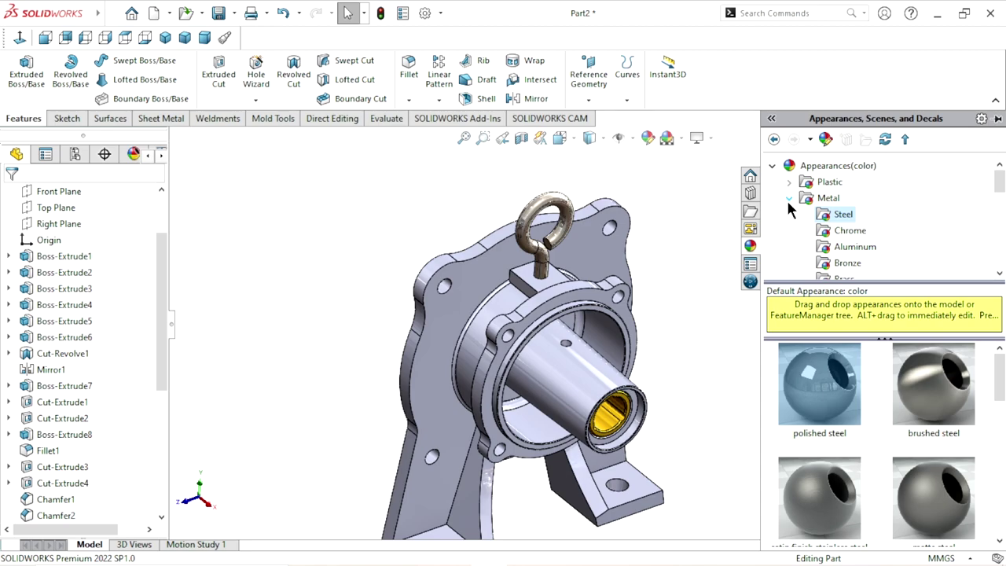
pyautogui.click(862, 251)
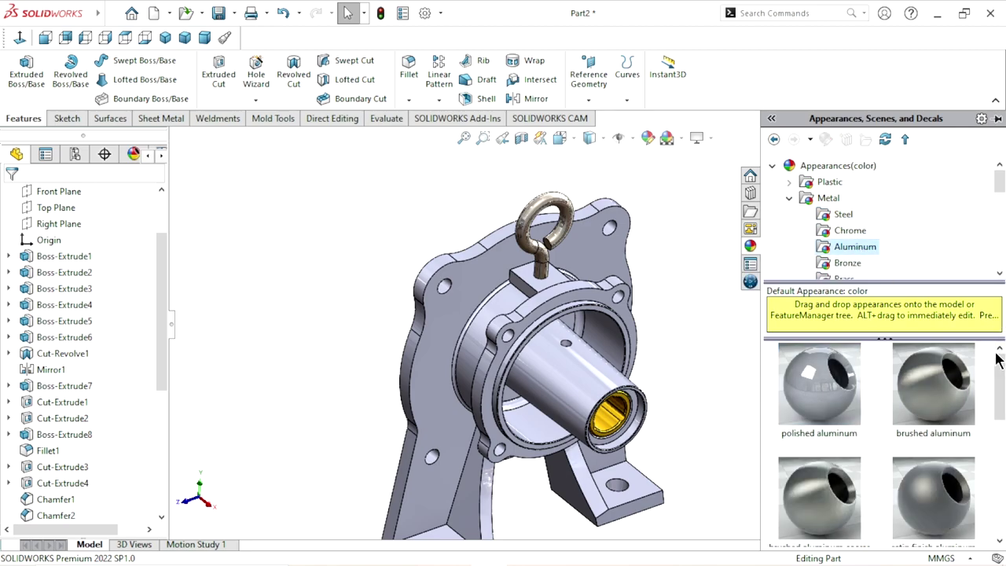
pyautogui.scroll(-2, 1004, 376)
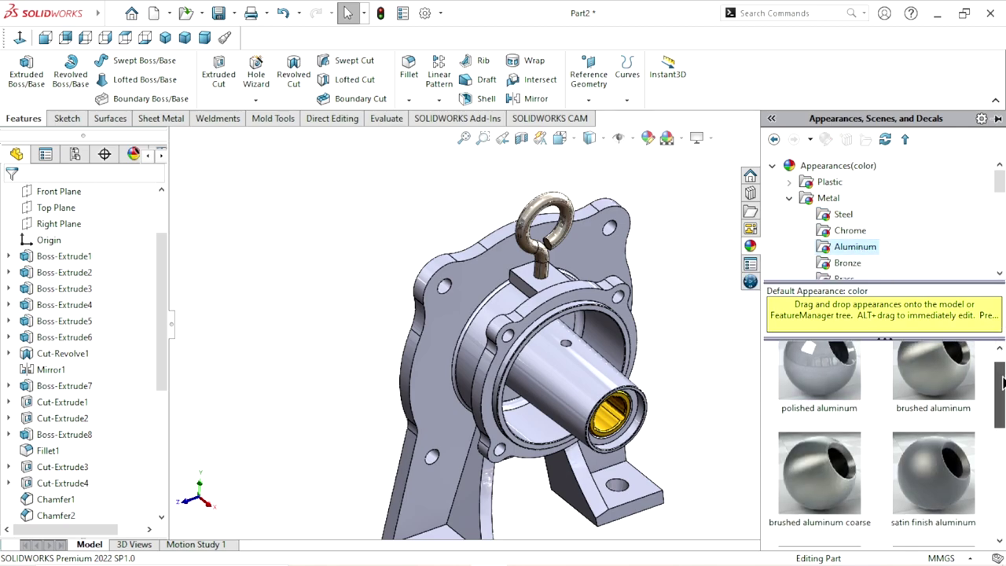
pyautogui.doubleClick(845, 447)
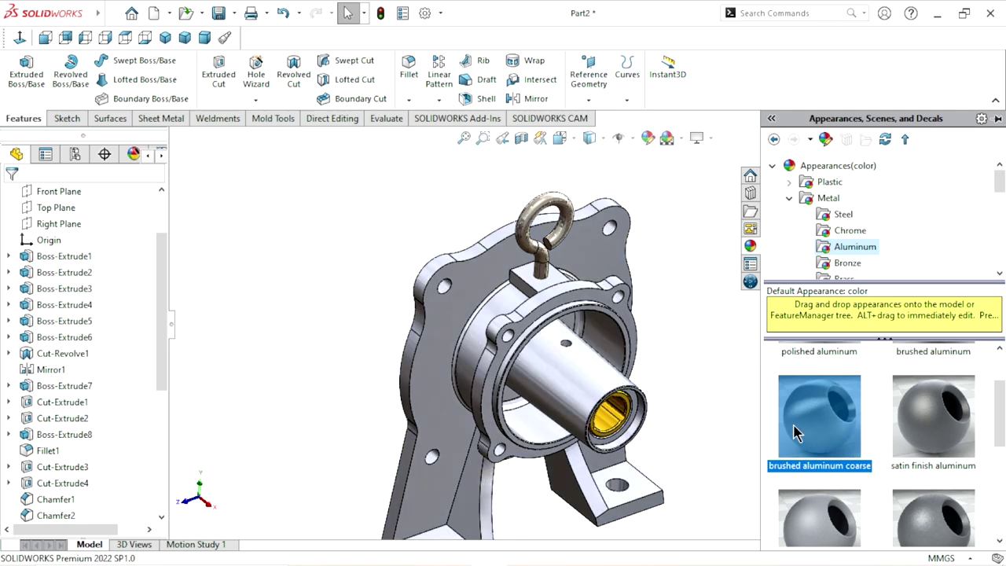
pyautogui.doubleClick(913, 428)
pyautogui.doubleClick(841, 452)
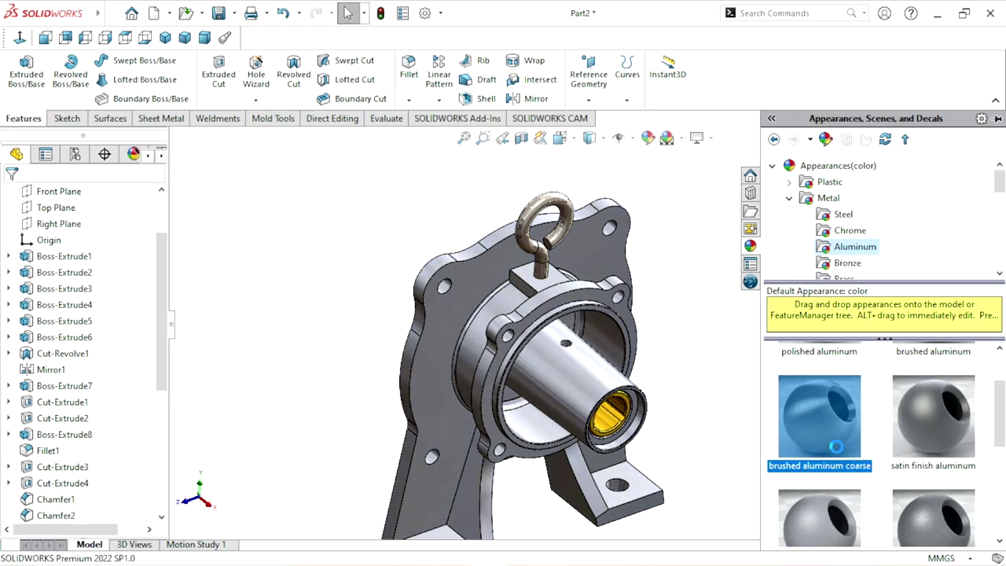
pyautogui.moveTo(1001, 420); pyautogui.dragTo(999, 439)
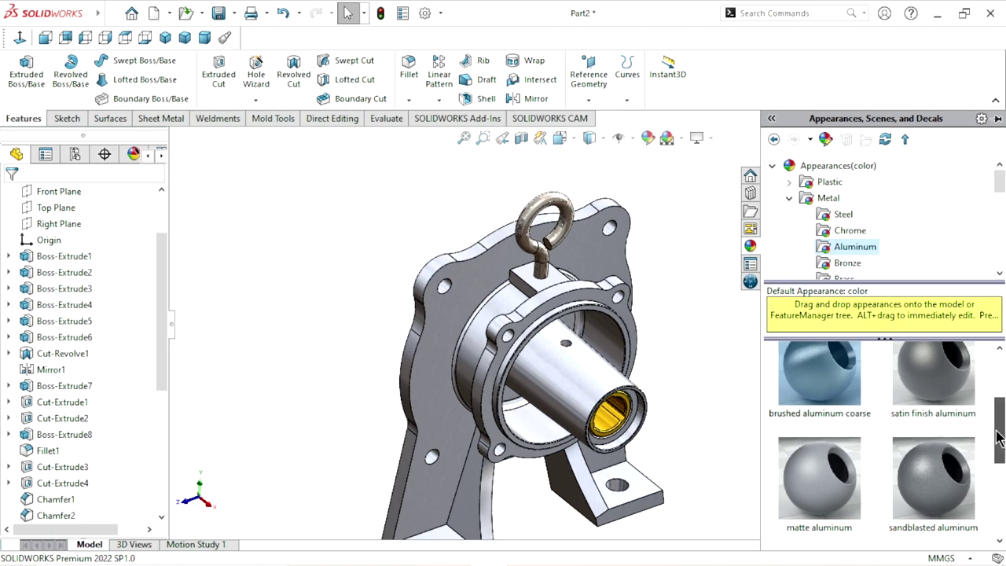
pyautogui.moveTo(658, 442); pyautogui.dragTo(476, 395, button='middle')
pyautogui.scroll(-3, 475, 396)
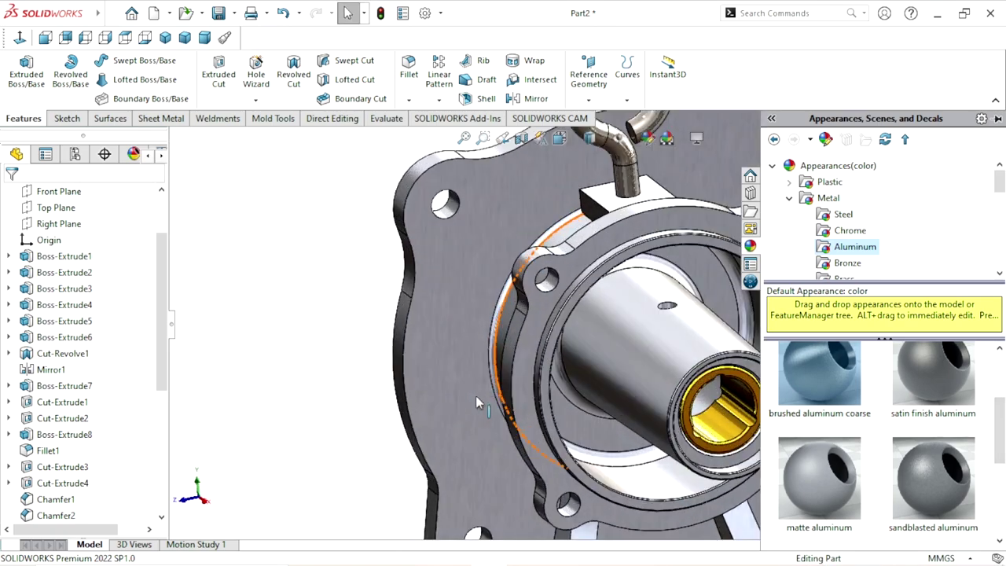
pyautogui.scroll(-3, 542, 322)
pyautogui.scroll(3, 542, 322)
pyautogui.scroll(3, 505, 334)
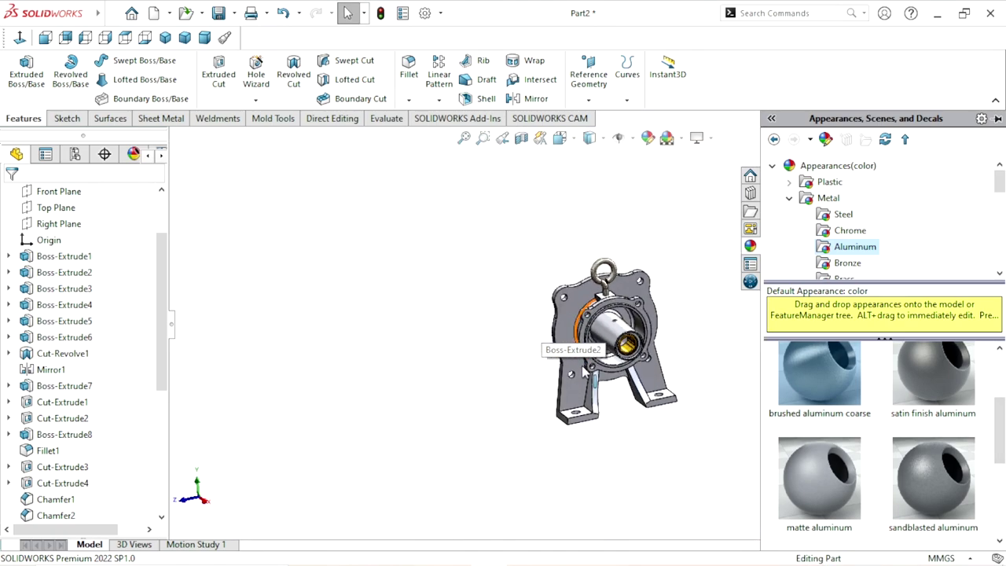
# Step: Orbit and zoom the housing to inspect its side, shaft and front three-quarter view
pyautogui.scroll(2, 597, 346)
pyautogui.moveTo(403, 371); pyautogui.dragTo(417, 376, button='middle')
pyautogui.moveTo(555, 355)
pyautogui.mouseDown(button='middle')
pyautogui.moveTo(407, 464)
pyautogui.moveTo(483, 477)
pyautogui.mouseUp(button='middle')
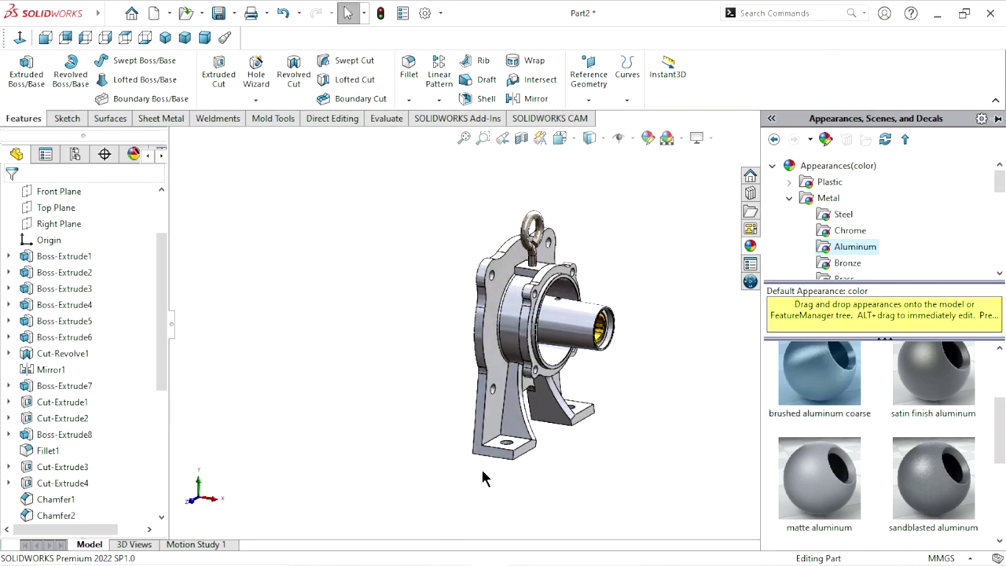
pyautogui.scroll(-3, 603, 325)
pyautogui.moveTo(542, 360)
pyautogui.mouseDown(button='middle')
pyautogui.moveTo(653, 384)
pyautogui.moveTo(520, 346)
pyautogui.moveTo(616, 341)
pyautogui.moveTo(577, 388)
pyautogui.mouseUp(button='middle')
pyautogui.scroll(3, 577, 388)
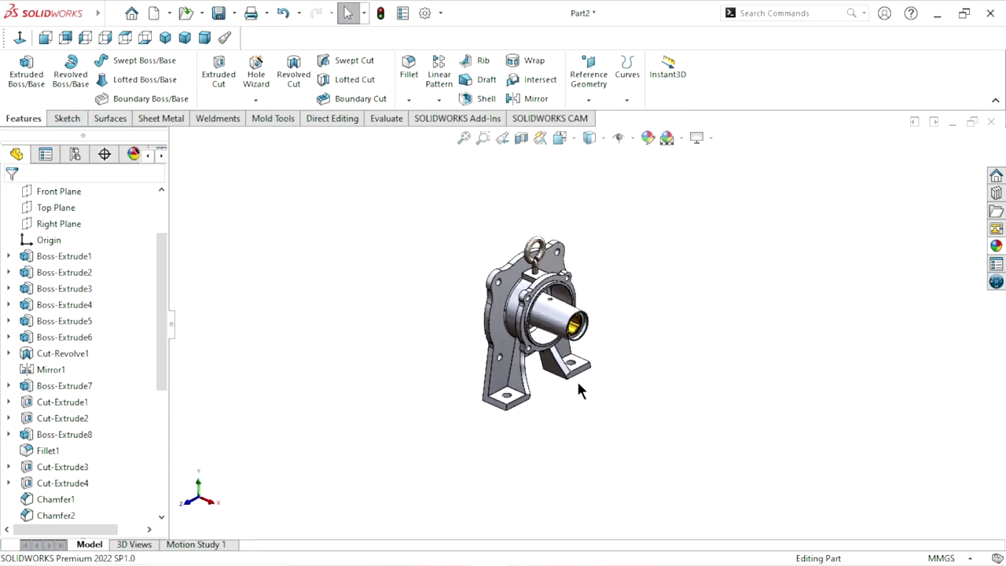
pyautogui.scroll(-3, 542, 352)
# Step: Orbit around to check the flange face, base and shaft side, ending at an angled isometric view
pyautogui.moveTo(660, 358)
pyautogui.mouseDown(button='middle')
pyautogui.moveTo(499, 379)
pyautogui.moveTo(411, 433)
pyautogui.moveTo(453, 309)
pyautogui.moveTo(475, 396)
pyautogui.moveTo(493, 384)
pyautogui.mouseUp(button='middle')
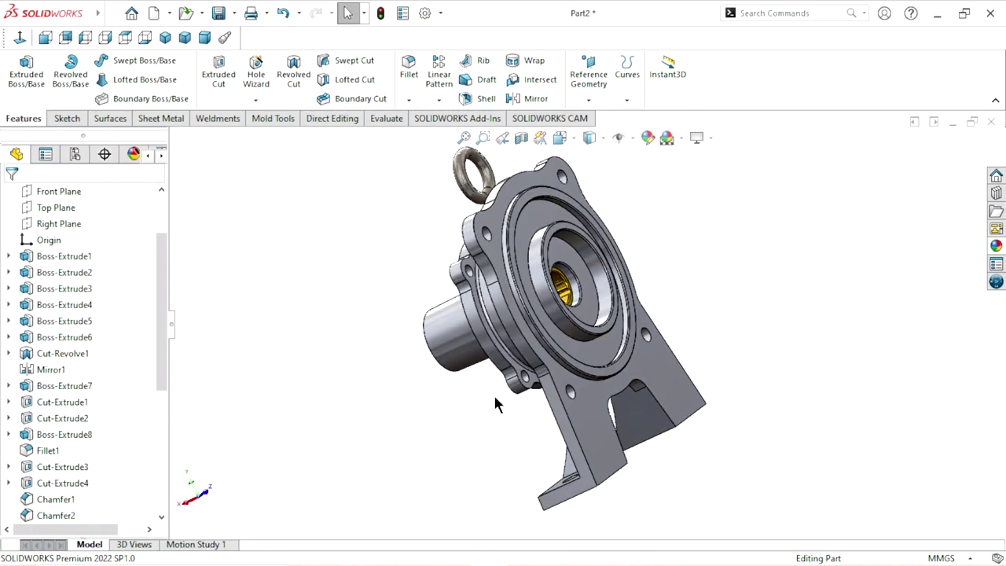
pyautogui.moveTo(715, 317)
pyautogui.mouseDown(button='middle')
pyautogui.moveTo(683, 315)
pyautogui.moveTo(732, 323)
pyautogui.moveTo(638, 322)
pyautogui.moveTo(555, 344)
pyautogui.moveTo(679, 401)
pyautogui.moveTo(585, 445)
pyautogui.mouseUp(button='middle')
pyautogui.scroll(5, 589, 354)
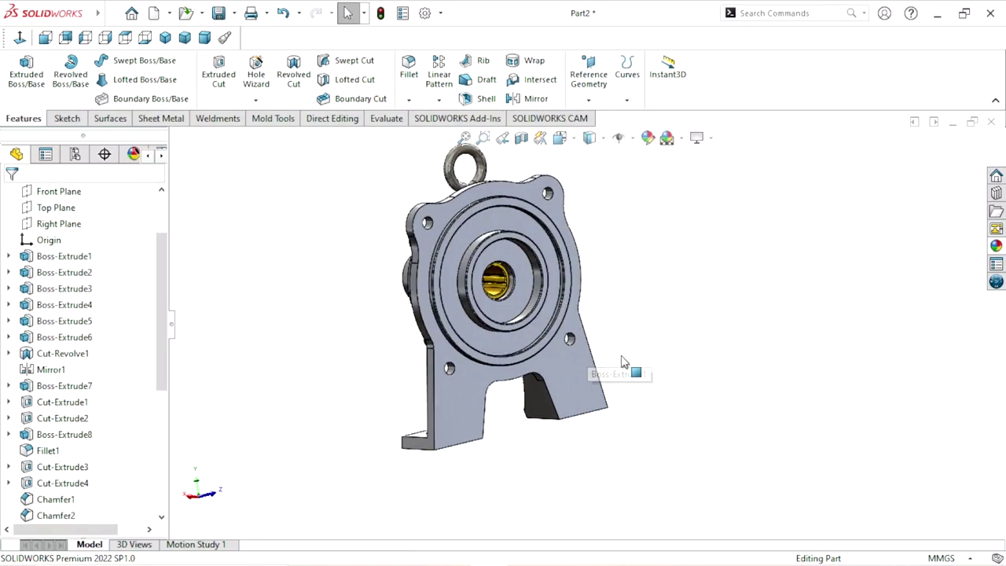
pyautogui.moveTo(623, 362); pyautogui.dragTo(689, 307, button='middle')
pyautogui.moveTo(752, 370)
pyautogui.mouseDown(button='middle')
pyautogui.moveTo(670, 353)
pyautogui.moveTo(713, 321)
pyautogui.moveTo(672, 393)
pyautogui.mouseUp(button='middle')
pyautogui.scroll(-3, 670, 353)
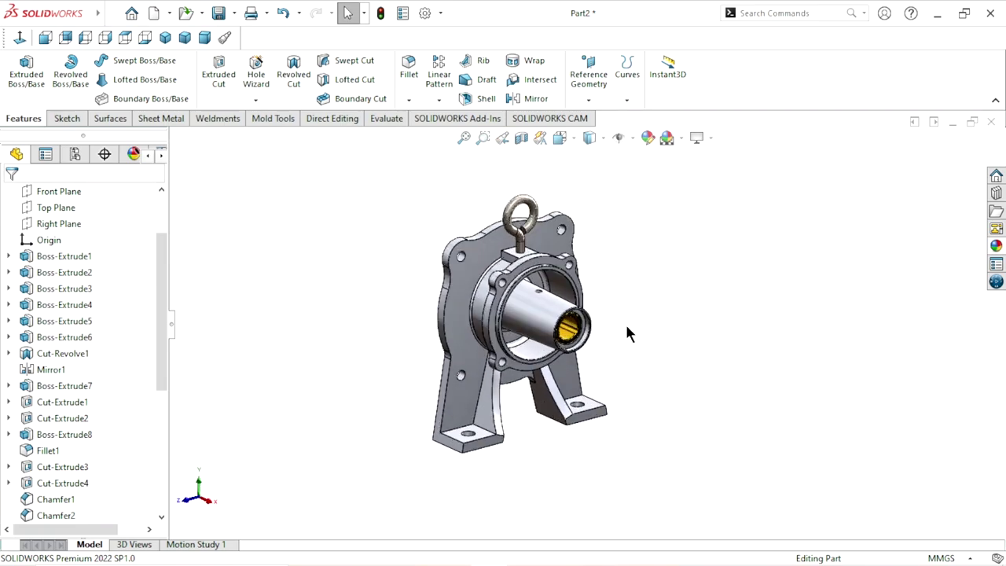
pyautogui.scroll(1, 441, 267)
# Step: Show the Dimetric and Top standard views, then orbit back to an angled isometric view
pyautogui.click(203, 39)
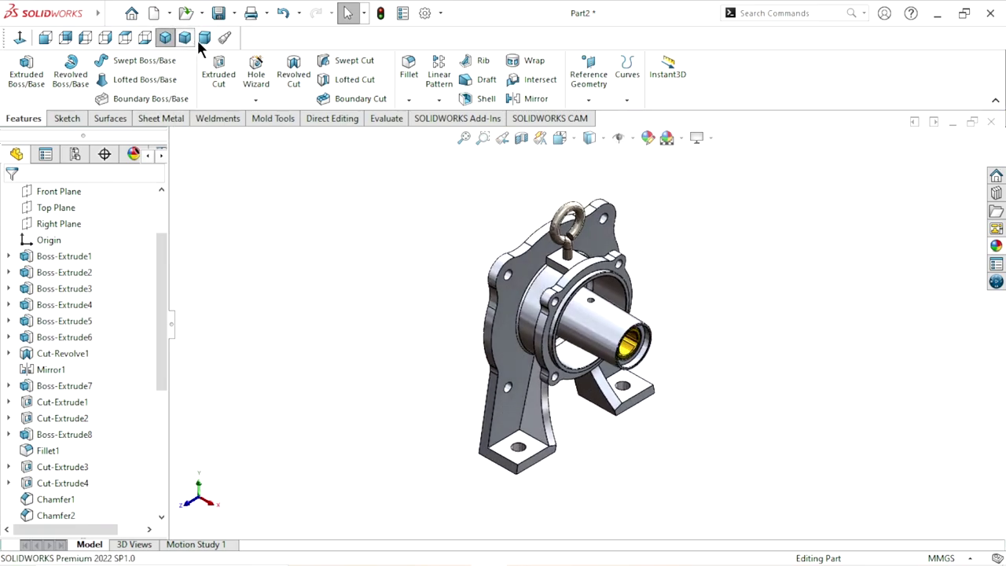
pyautogui.click(125, 37)
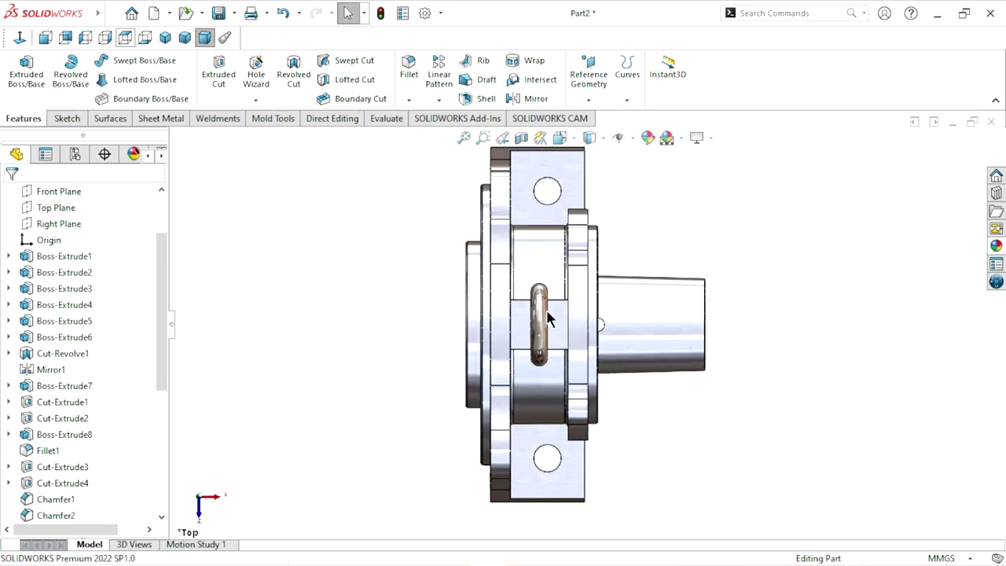
pyautogui.moveTo(556, 364)
pyautogui.mouseDown(button='middle')
pyautogui.moveTo(551, 346)
pyautogui.moveTo(560, 334)
pyautogui.moveTo(517, 230)
pyautogui.moveTo(550, 299)
pyautogui.moveTo(605, 331)
pyautogui.moveTo(584, 327)
pyautogui.mouseUp(button='middle')
pyautogui.scroll(3, 551, 346)
pyautogui.scroll(-3, 561, 334)
pyautogui.scroll(3, 550, 299)
pyautogui.scroll(-3, 581, 326)
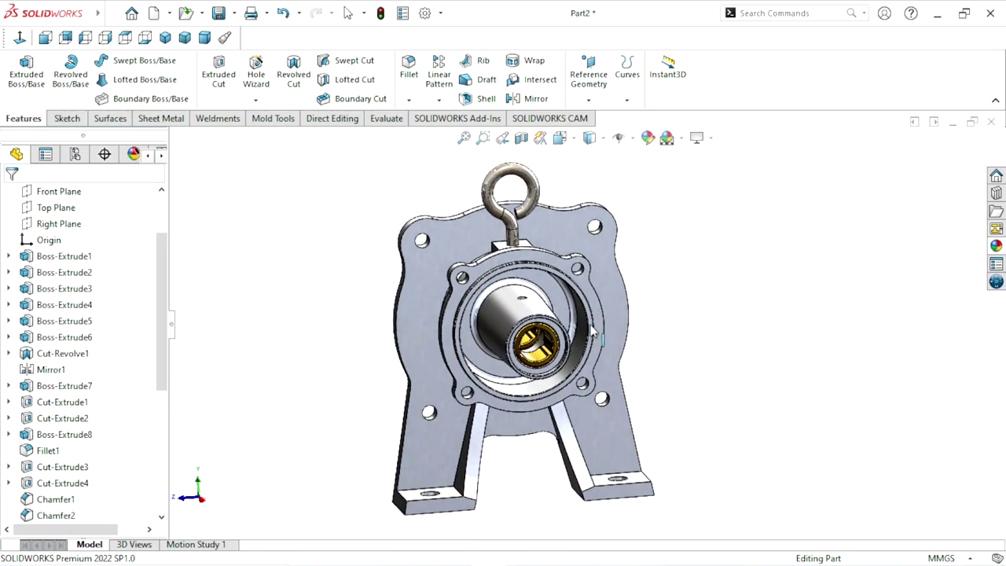
pyautogui.moveTo(698, 378)
pyautogui.mouseDown(button='middle')
pyautogui.moveTo(690, 332)
pyautogui.moveTo(710, 377)
pyautogui.mouseUp(button='middle')
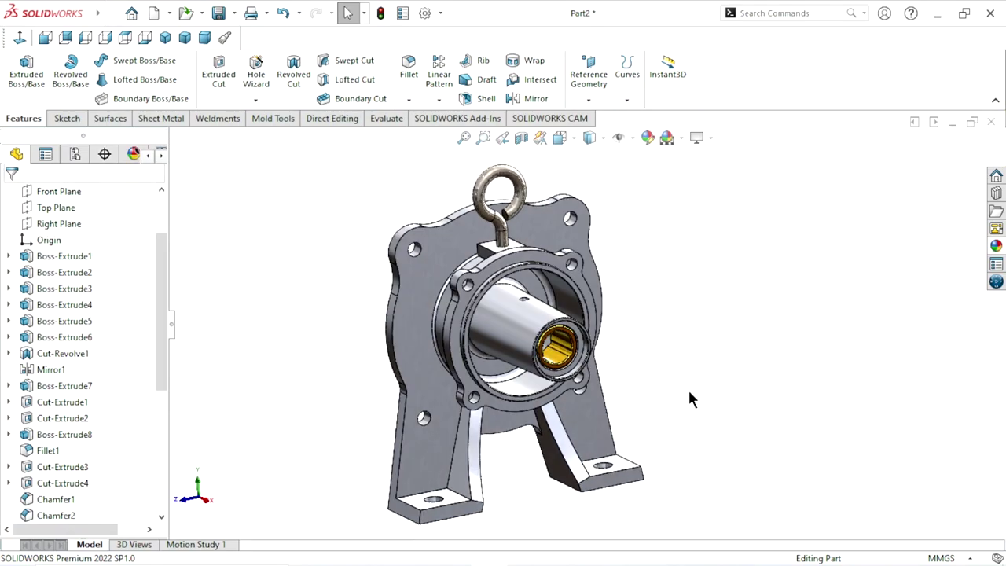
pyautogui.scroll(2, 627, 362)
pyautogui.scroll(-2, 624, 362)
pyautogui.scroll(-2, 610, 299)
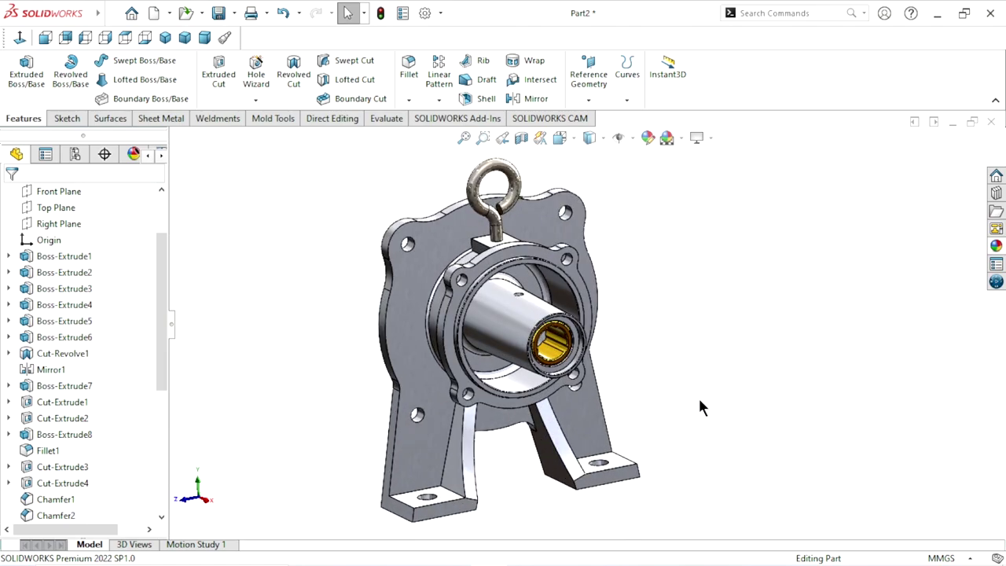